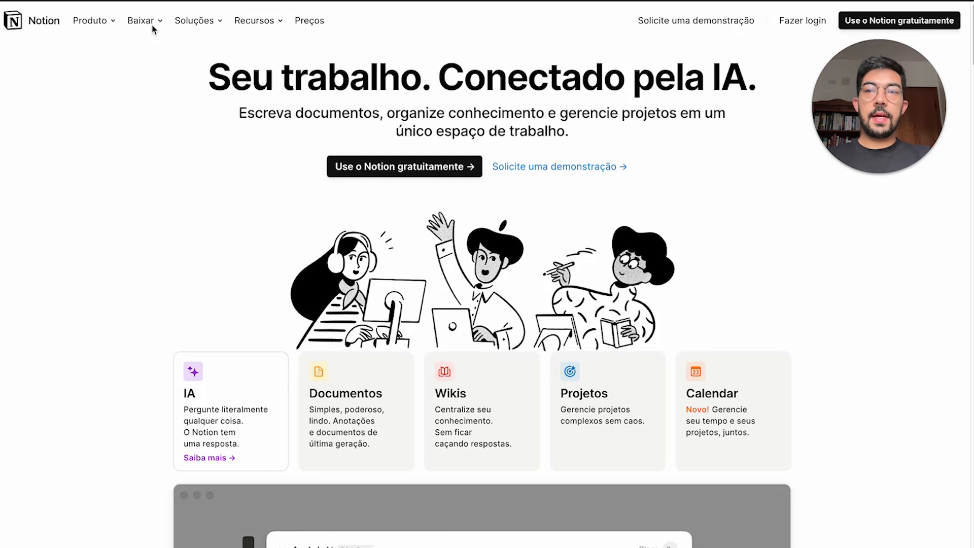
Pick Calendar from the Baixar menu to show the Notion Calendar download page
mouse_move(153, 24)
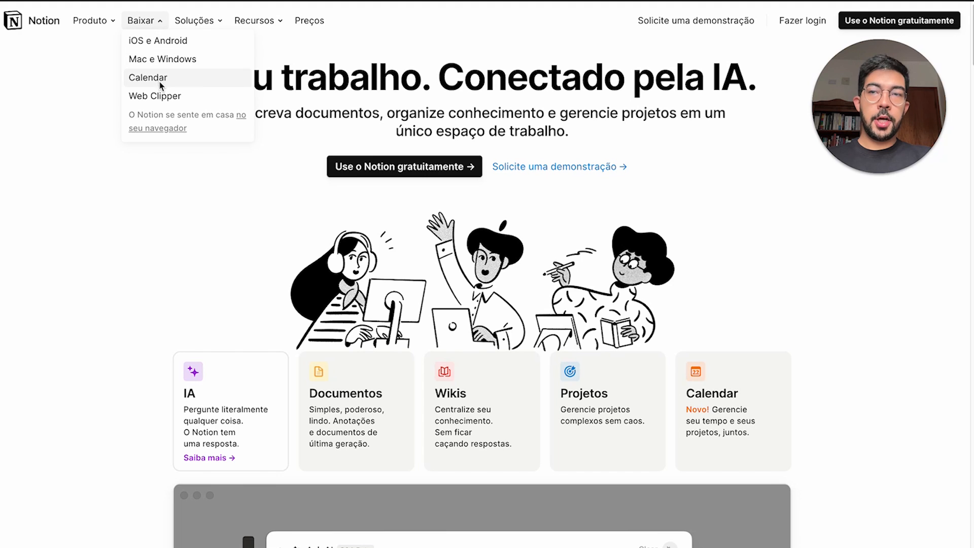
click(172, 45)
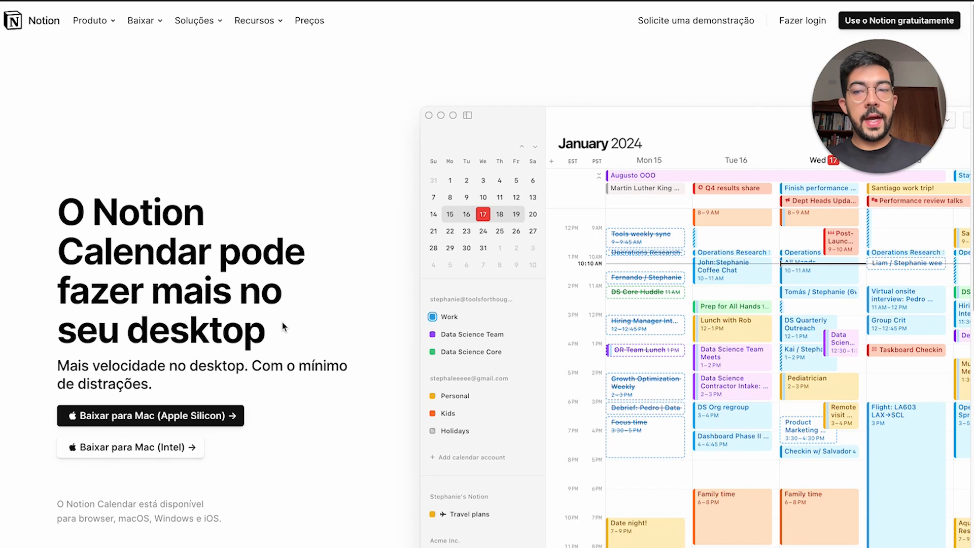
Highlight browser, macOS, Windows and the whole availability sentence, then clear the highlight
double_click(99, 523)
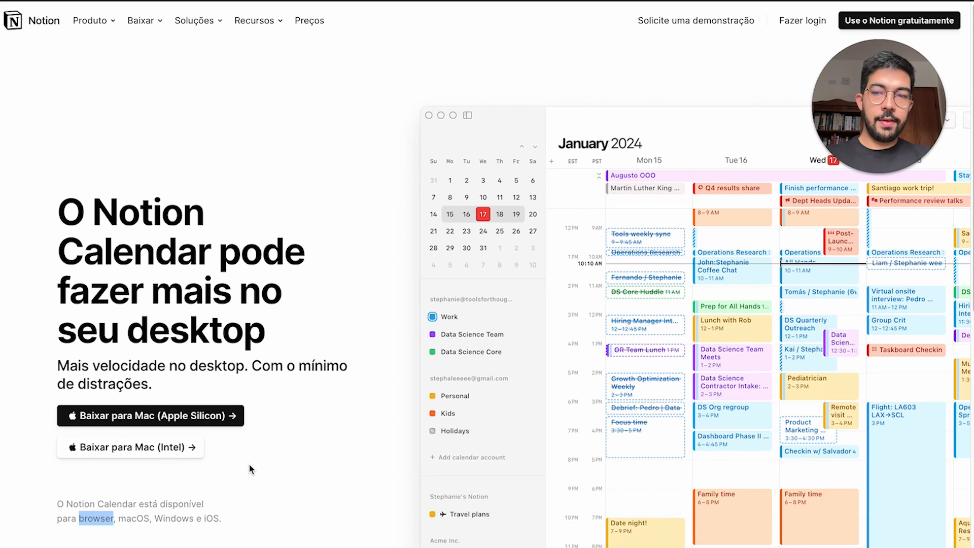
double_click(147, 522)
double_click(186, 522)
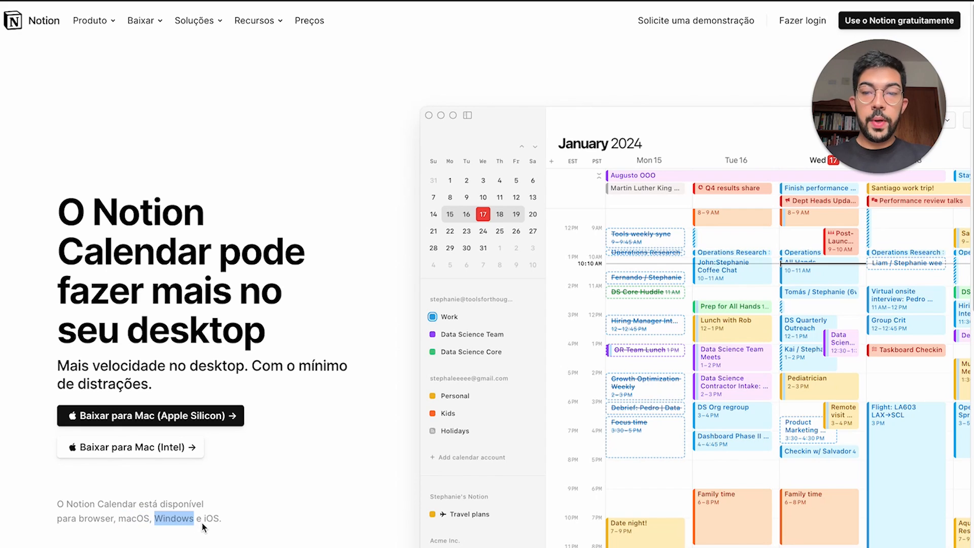
triple_click(206, 518)
click(282, 479)
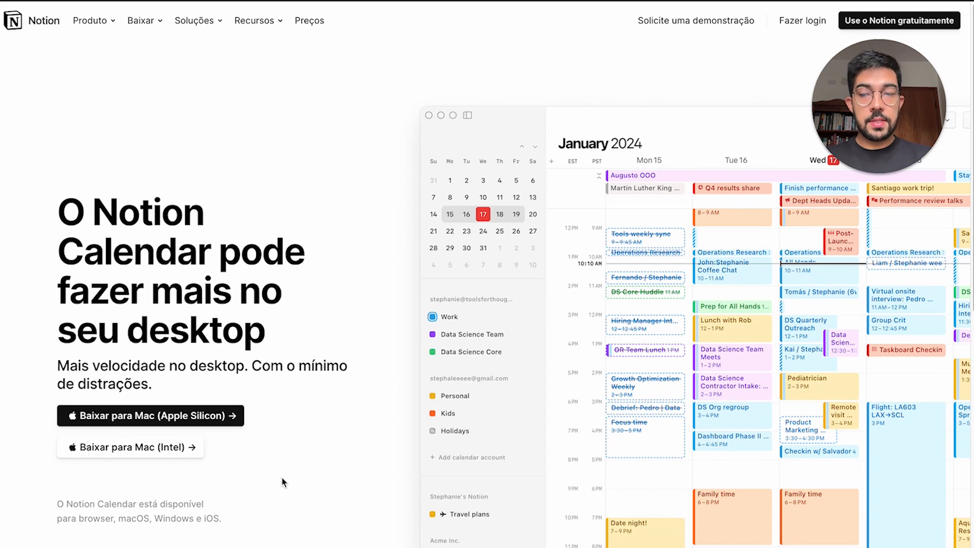
double_click(110, 524)
click(354, 470)
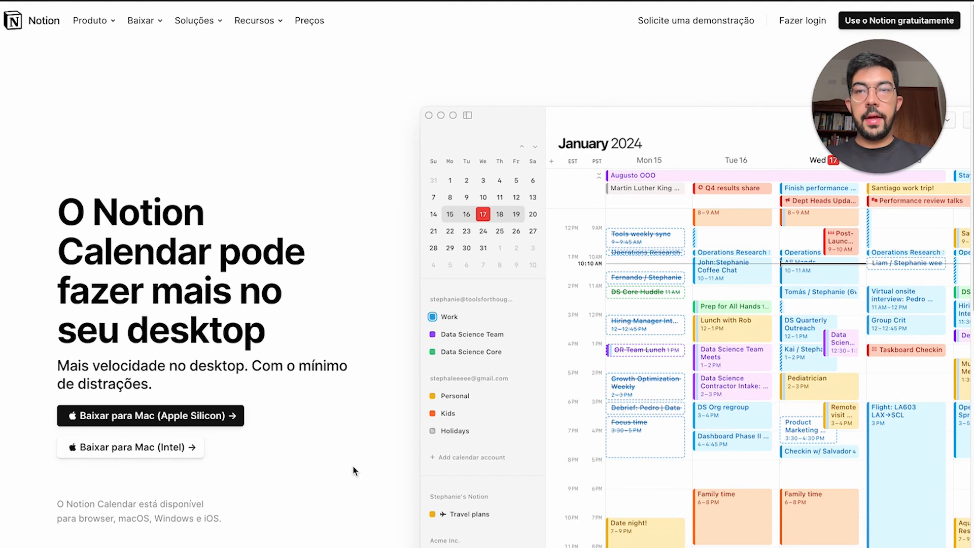
Open the Web Clipper page from Baixar and scroll through its content
mouse_move(145, 21)
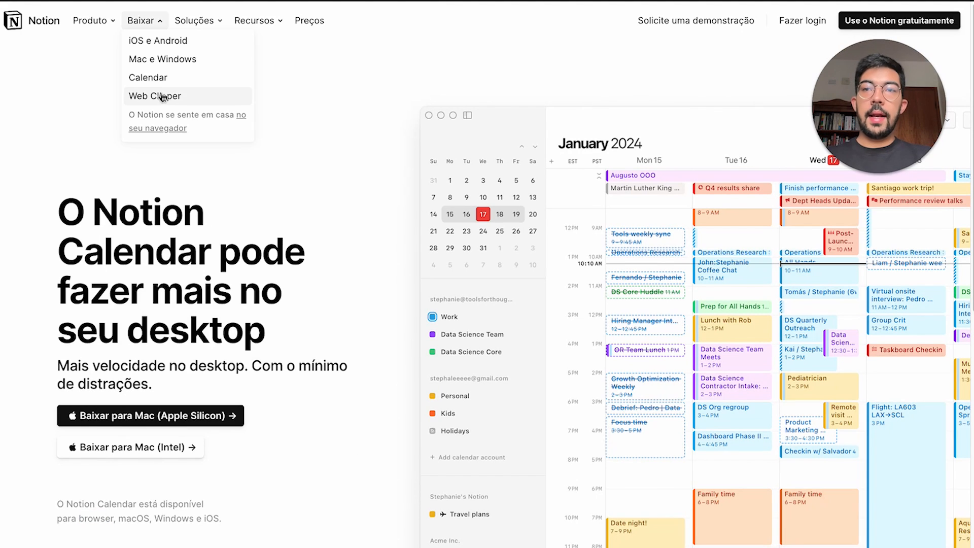
click(163, 98)
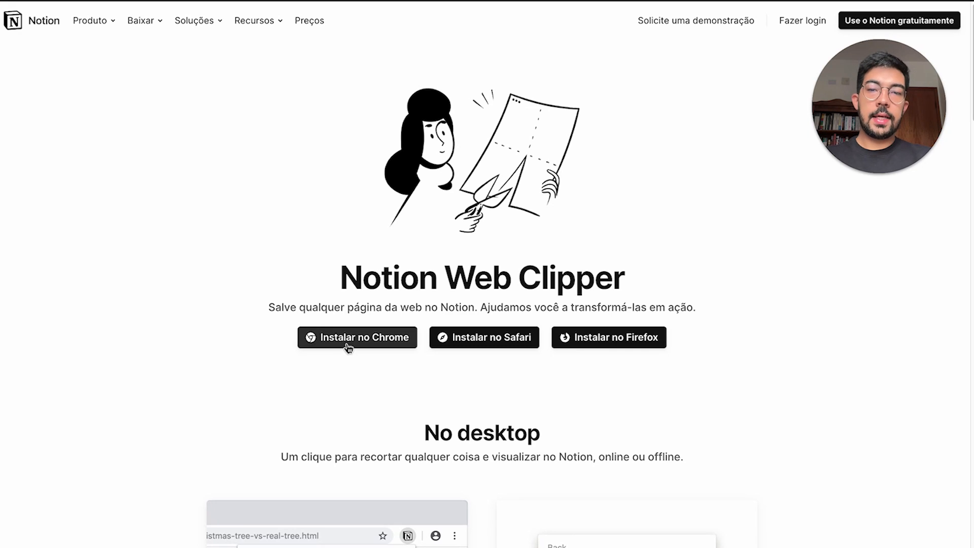
scroll(621, 358, down, 8)
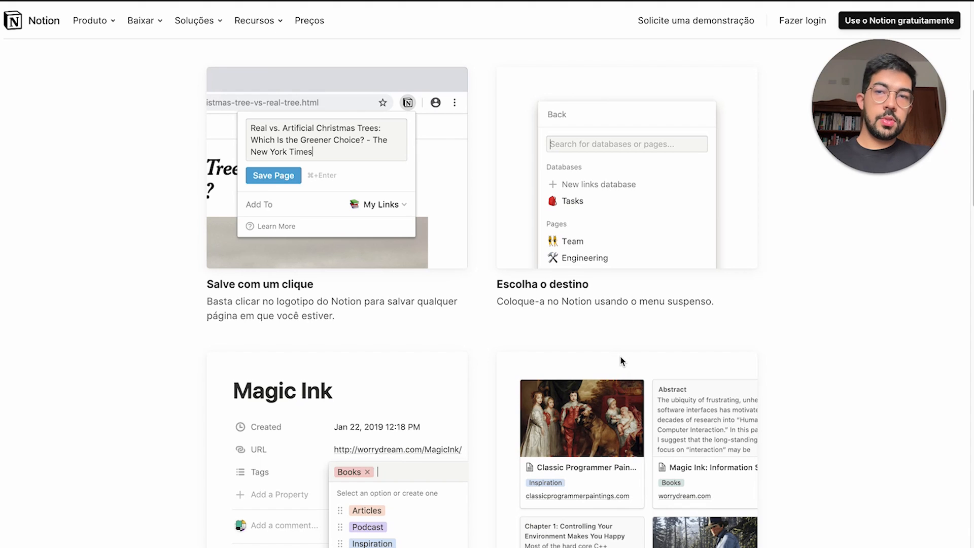
scroll(620, 358, down, 1)
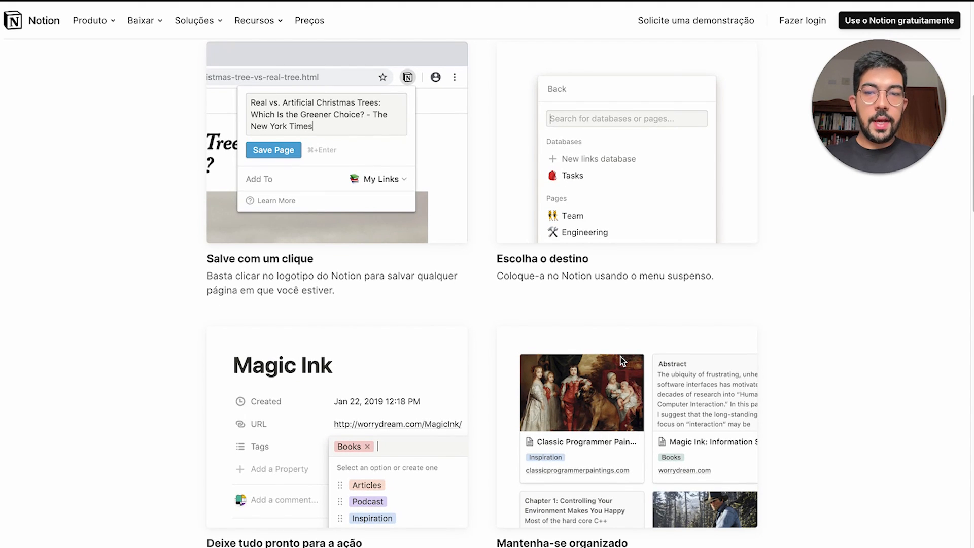
scroll(620, 357, up, 1)
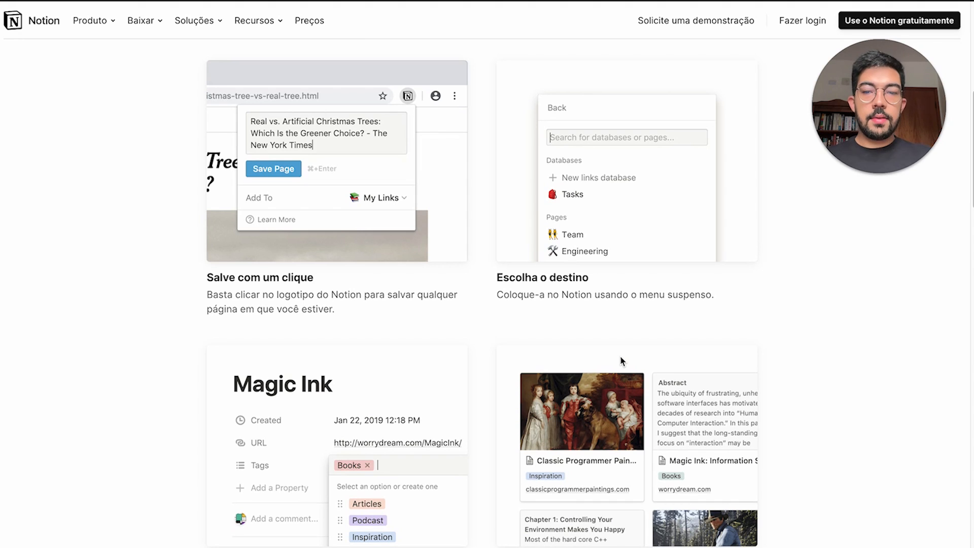
scroll(620, 359, down, 10)
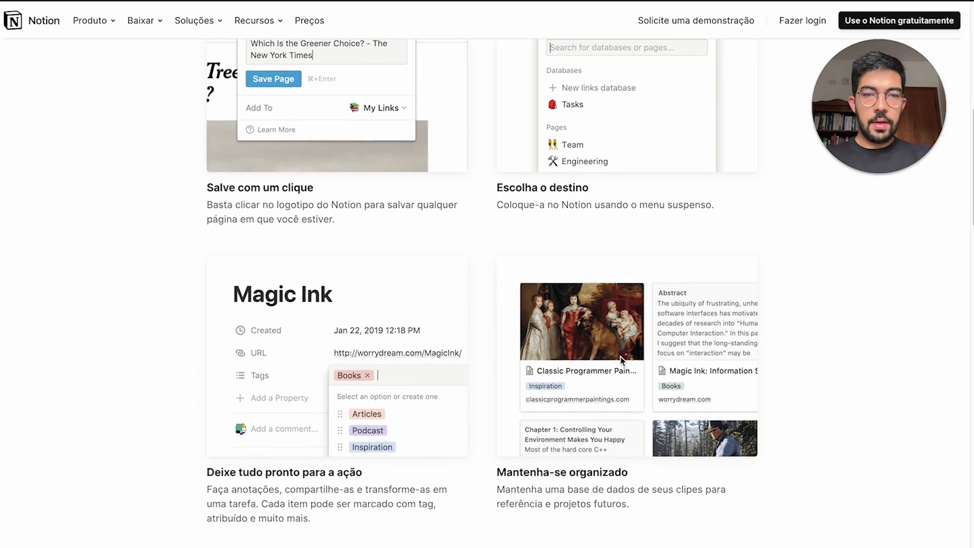
Open the Guias e tutoriais page from Recursos and scroll through the guides
mouse_move(257, 38)
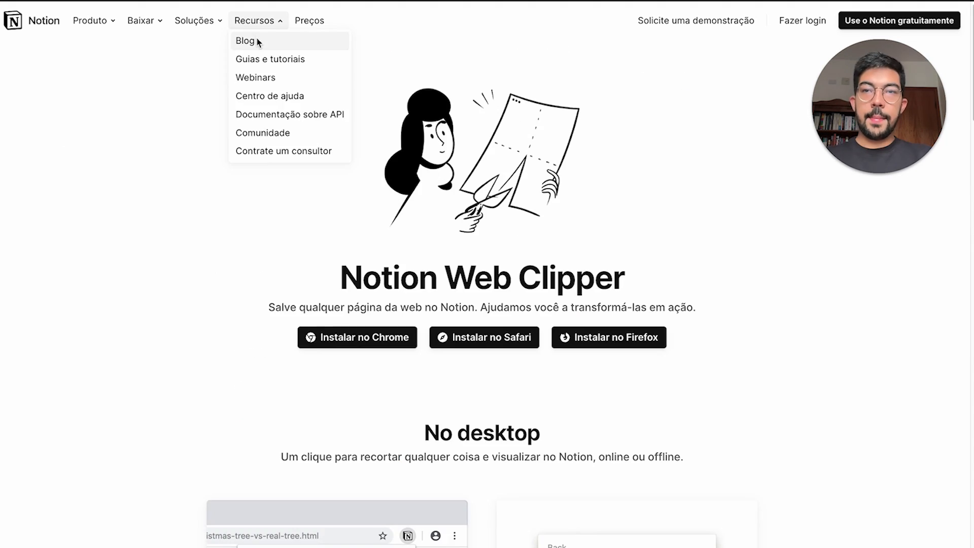
click(276, 58)
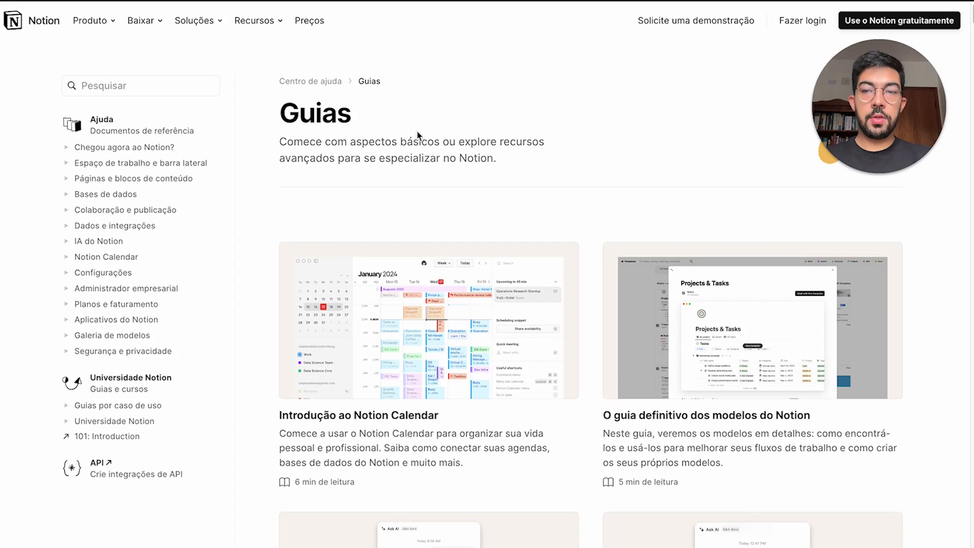
scroll(419, 135, down, 4)
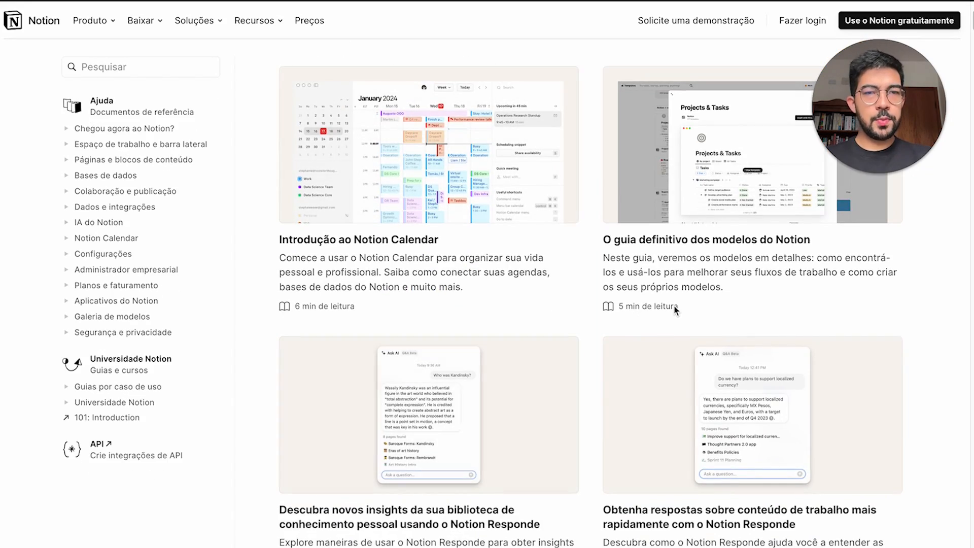
scroll(675, 310, down, 10)
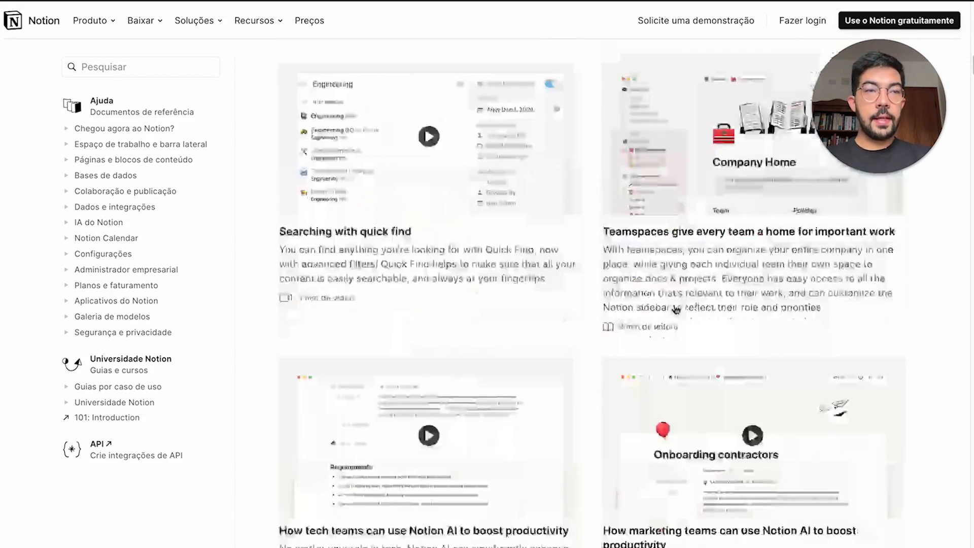
scroll(676, 310, up, 14)
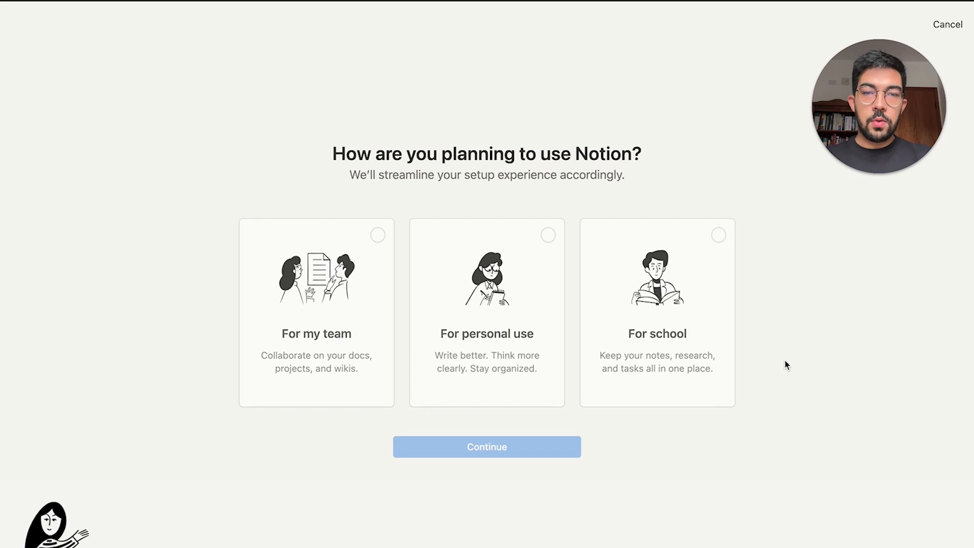
Set up the workspace 'For personal use' and dismiss the templates tip
click(487, 337)
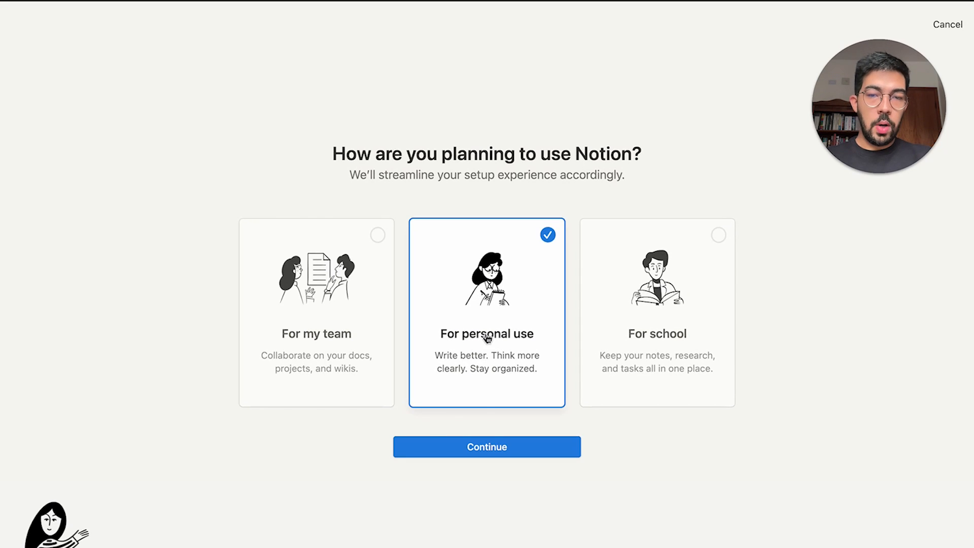
click(491, 442)
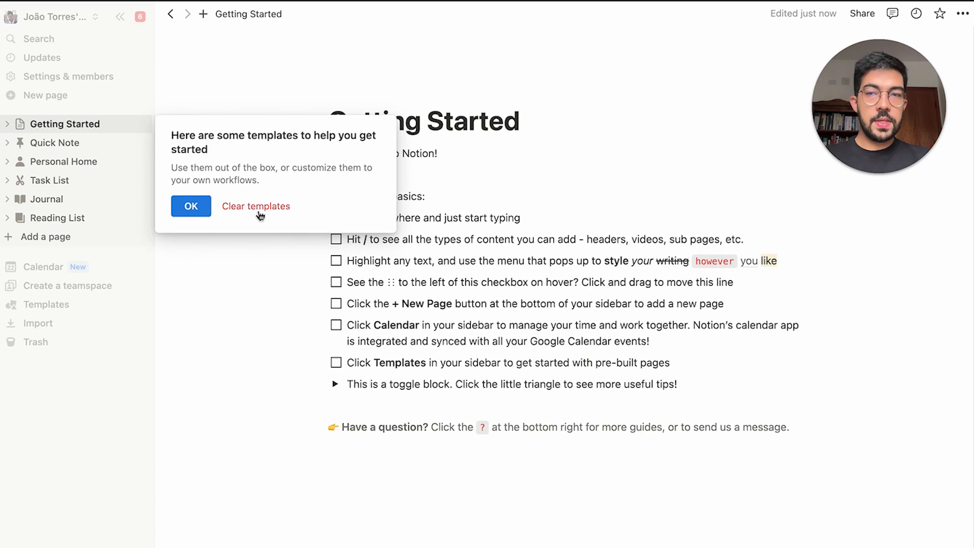
click(192, 206)
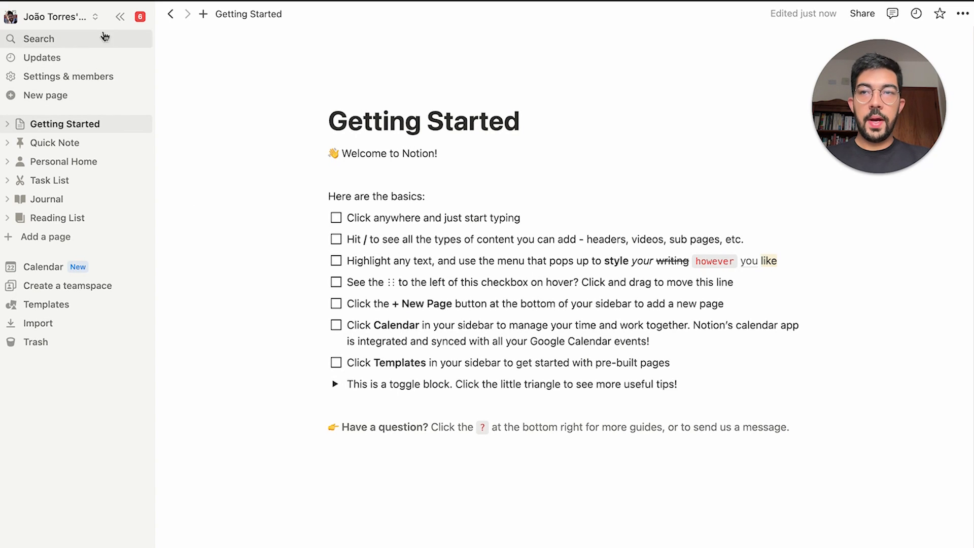
click(119, 16)
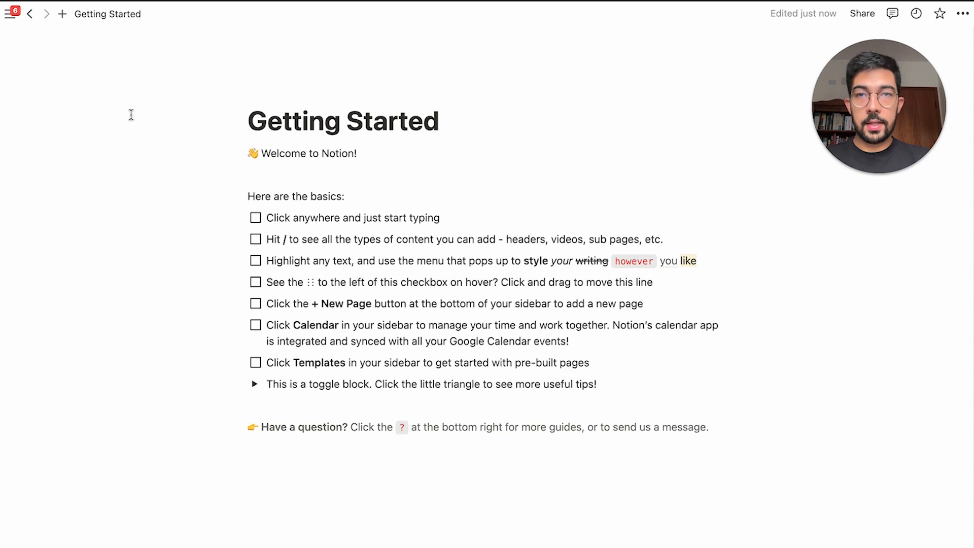
mouse_move(11, 18)
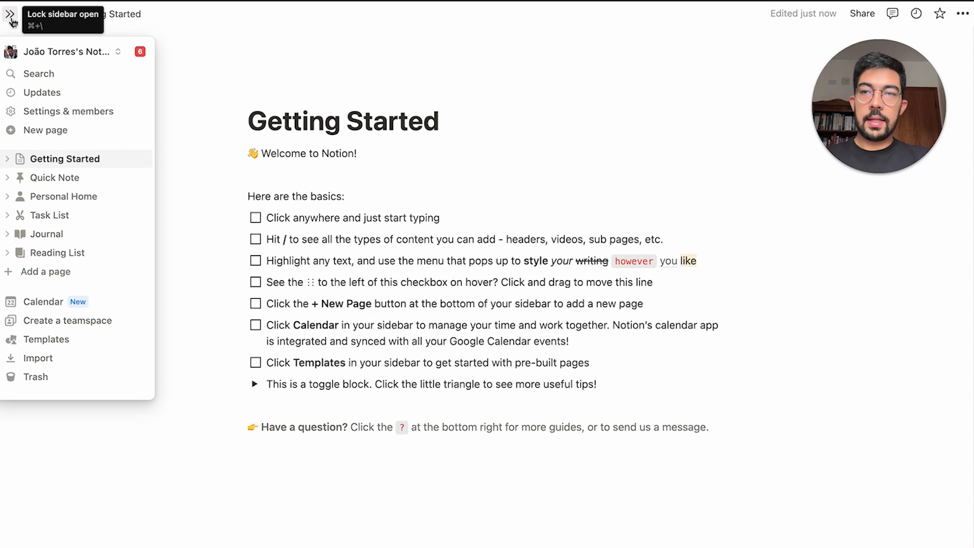
click(11, 18)
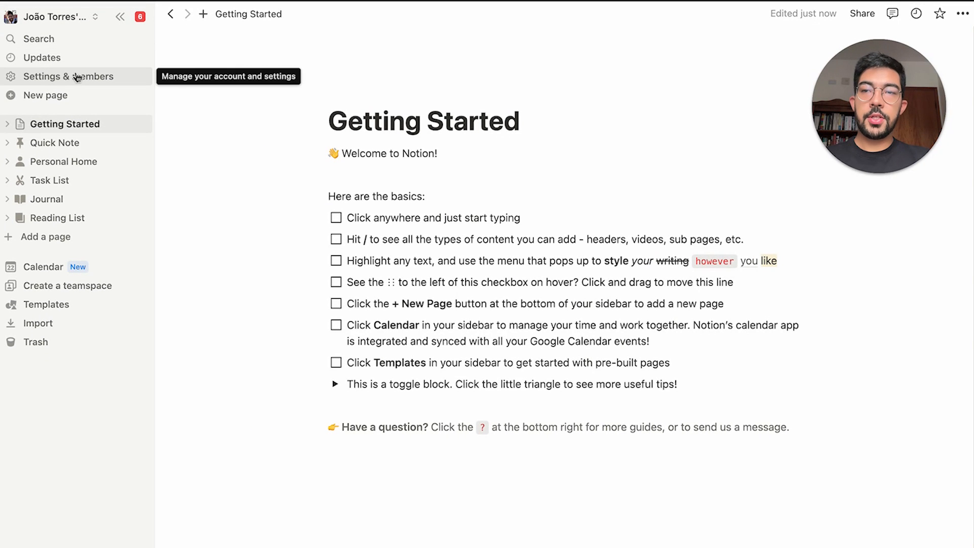
Switch the interface language to English in Settings and apply the update
click(77, 77)
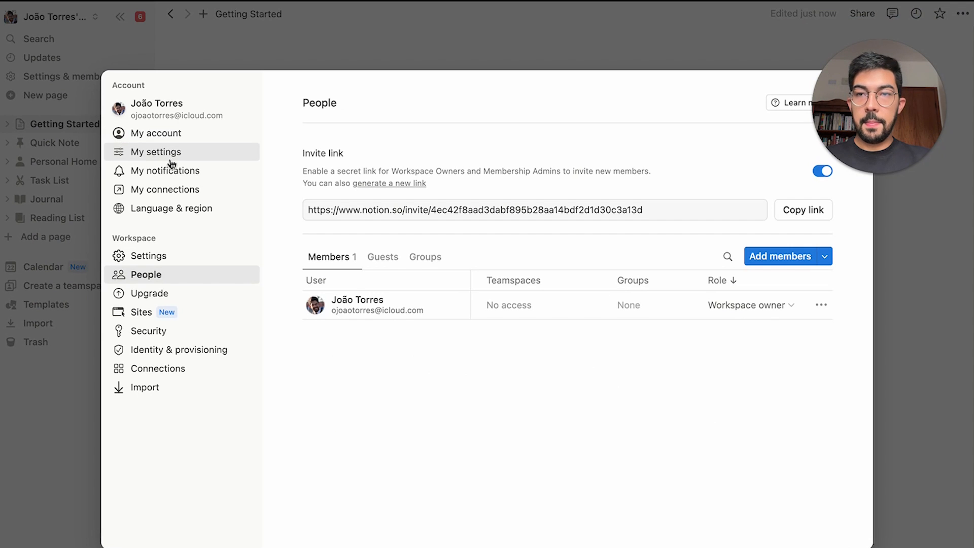
click(214, 215)
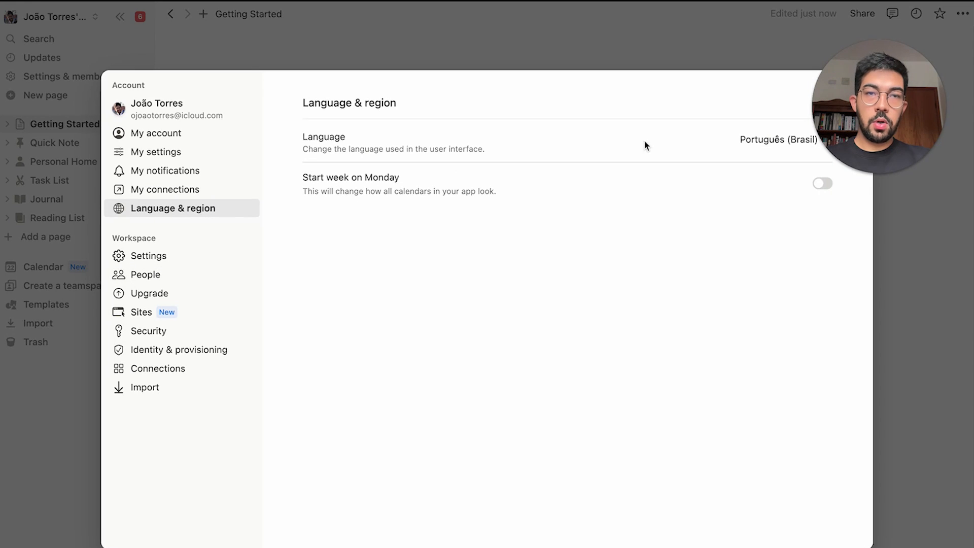
click(766, 138)
click(768, 178)
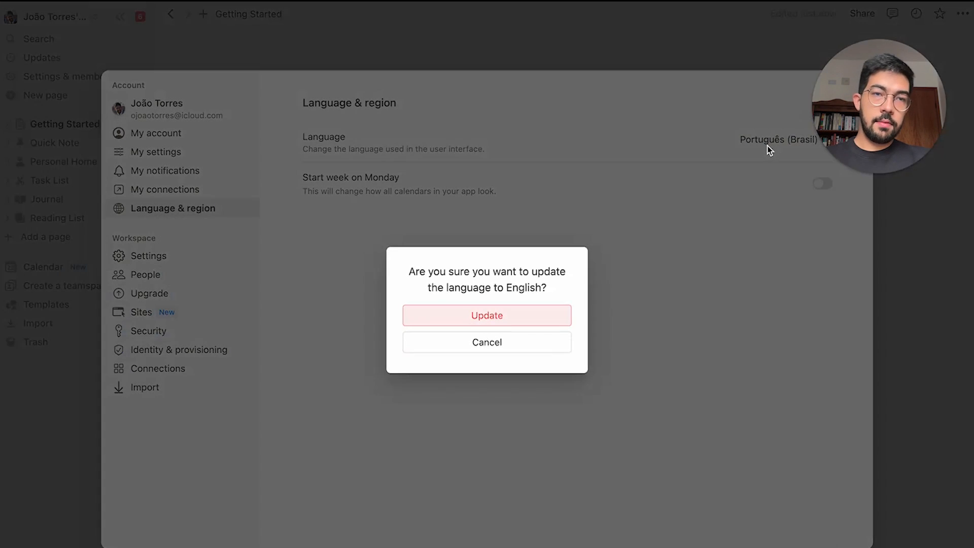
click(560, 318)
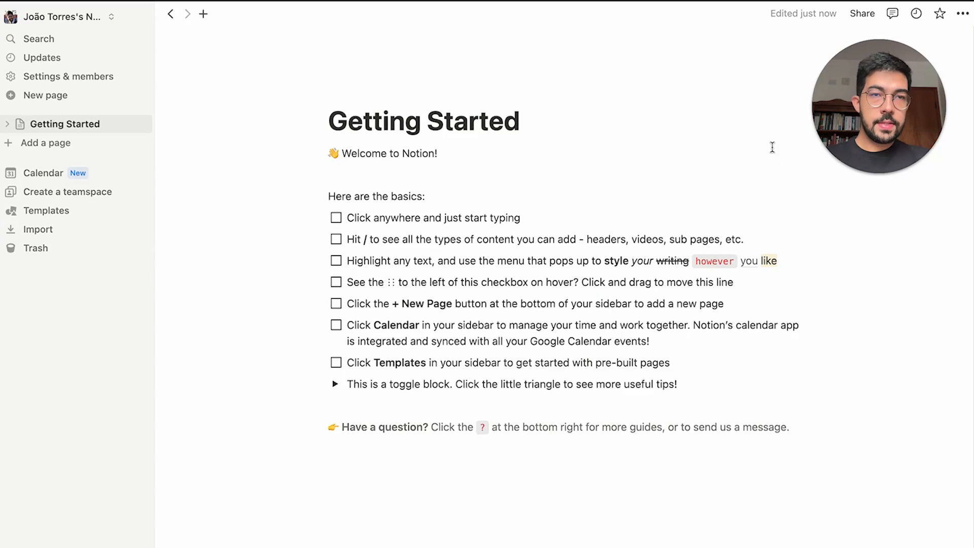
Change the interface language back to Português (Brasil) and apply it
click(78, 76)
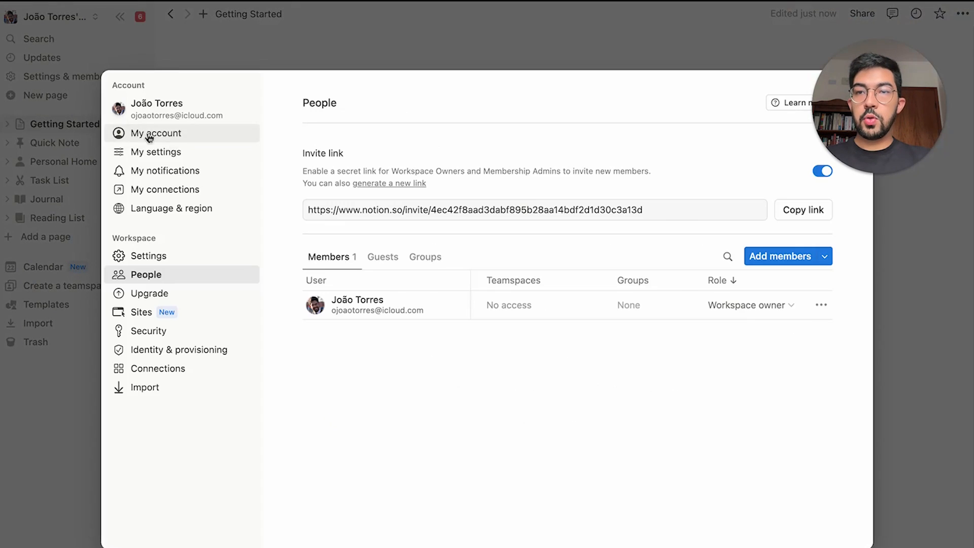
click(193, 152)
click(172, 208)
click(803, 139)
click(834, 387)
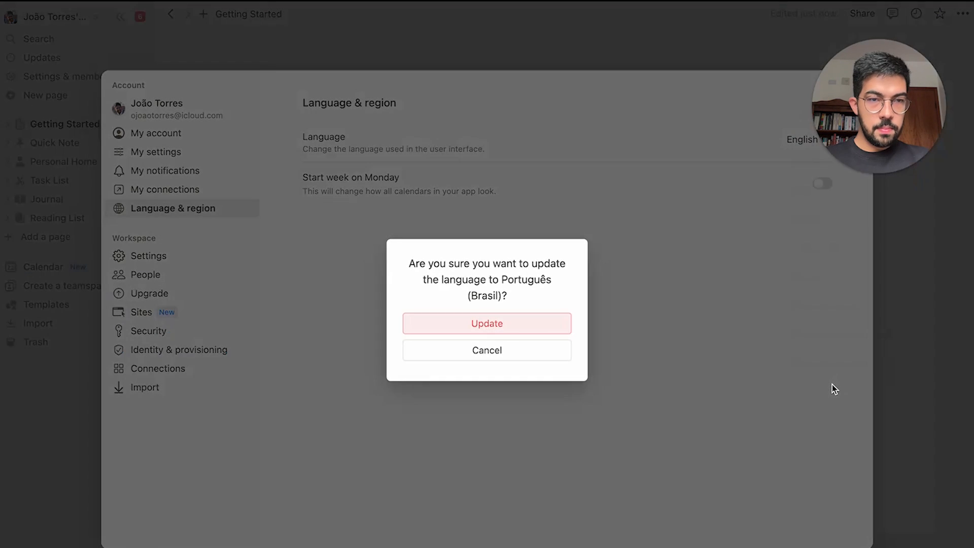
click(550, 319)
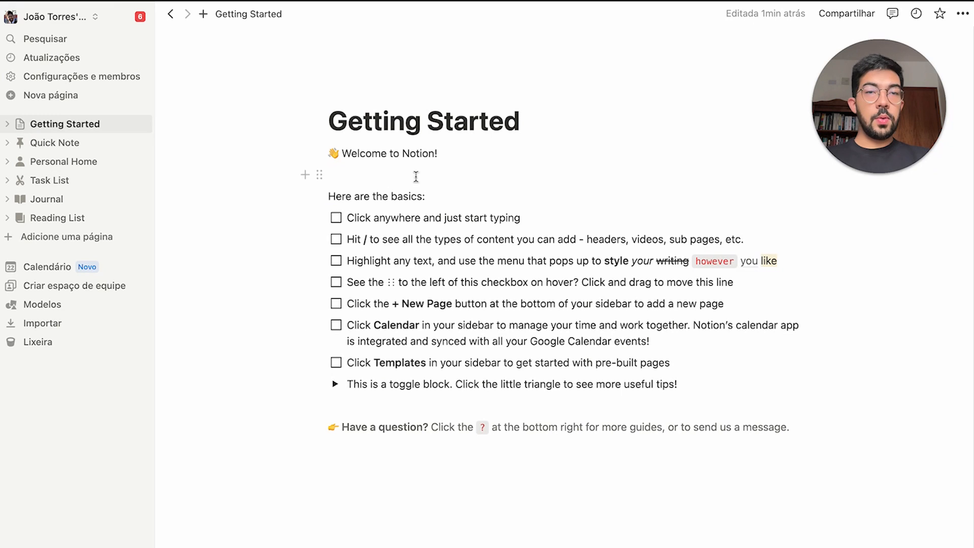
Select all blocks, then type '/' on the empty last line and close the block menu
drag(266, 85, 818, 482)
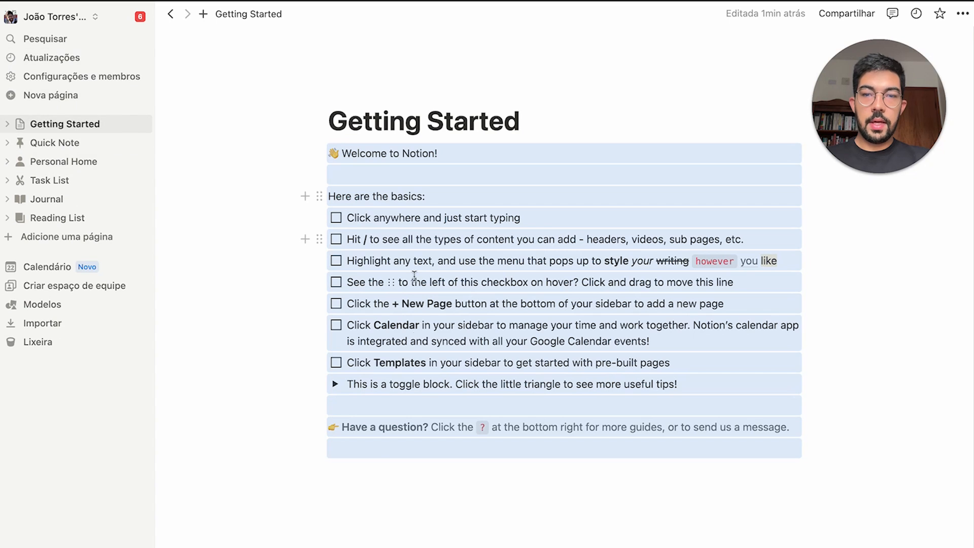
click(375, 483)
text(/)
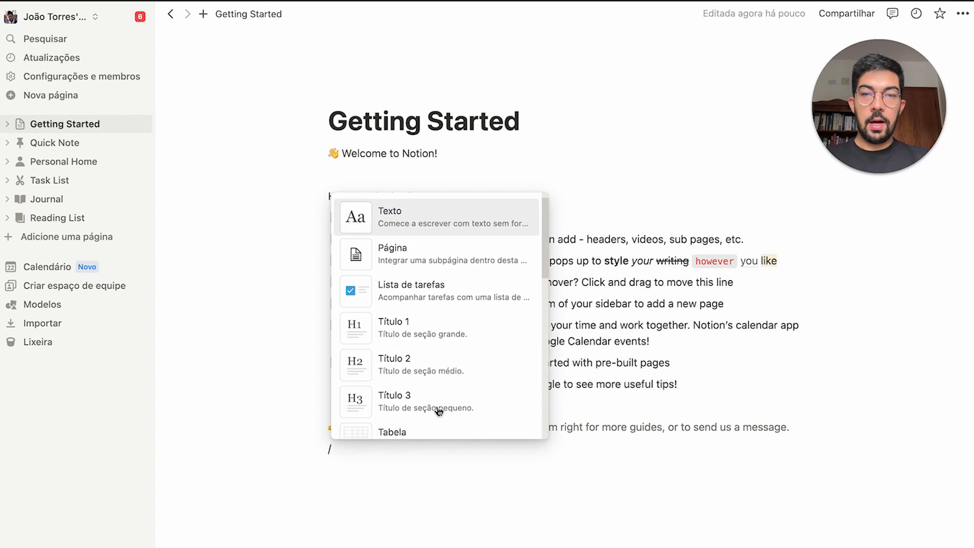
scroll(436, 406, down, 5)
scroll(436, 406, down, 3)
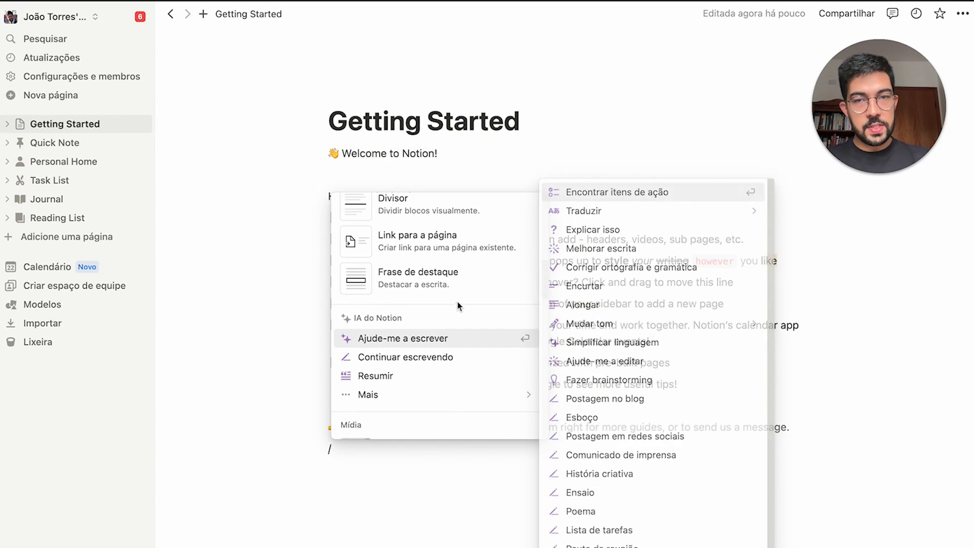
scroll(457, 302, up, 10)
click(522, 129)
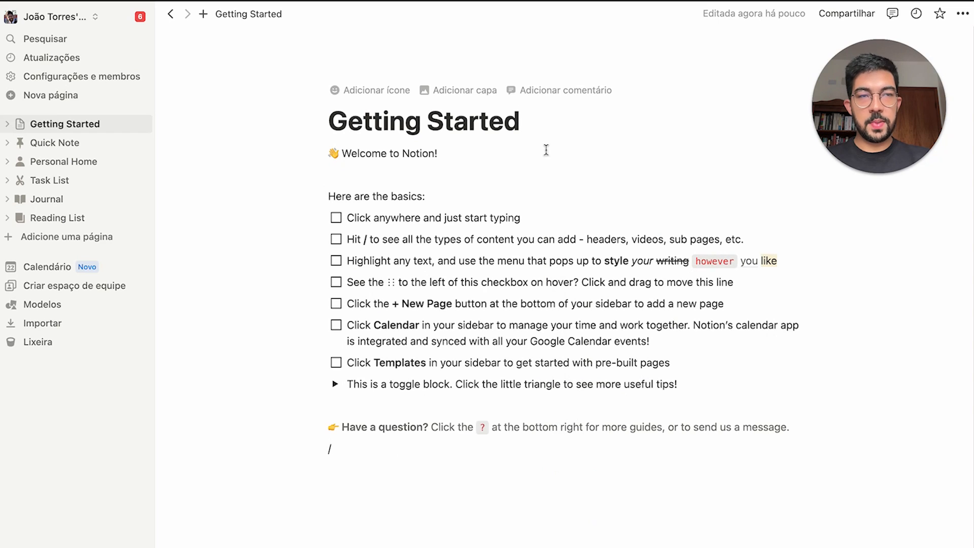
click(224, 96)
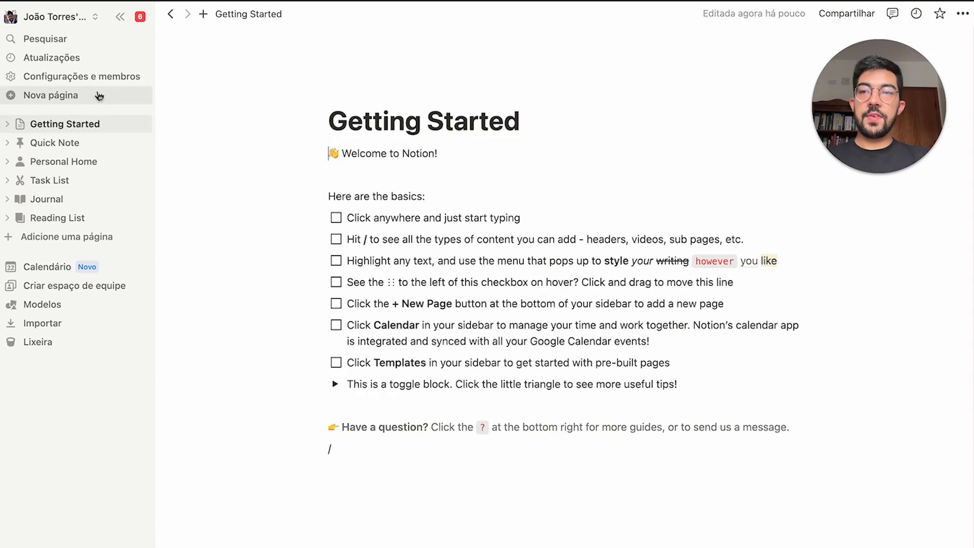
click(68, 24)
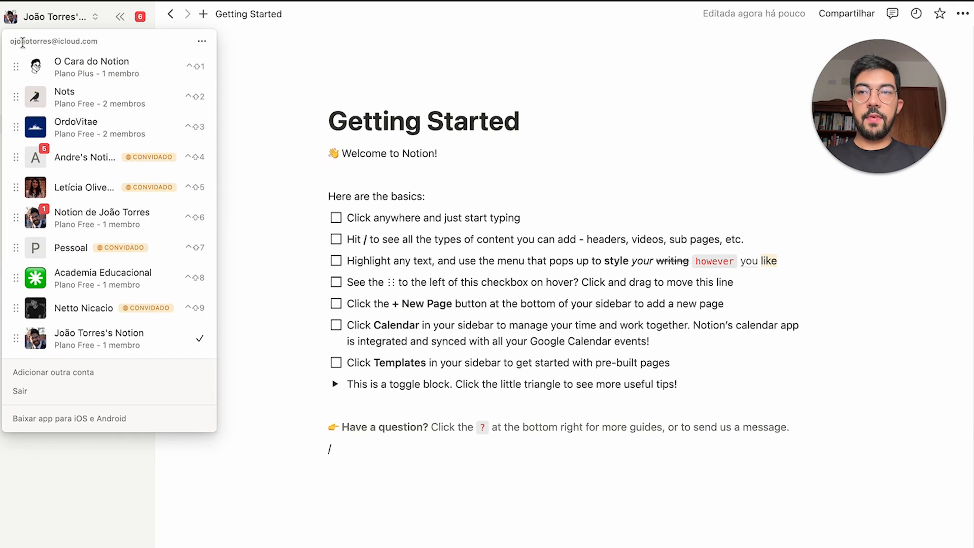
drag(10, 41, 100, 42)
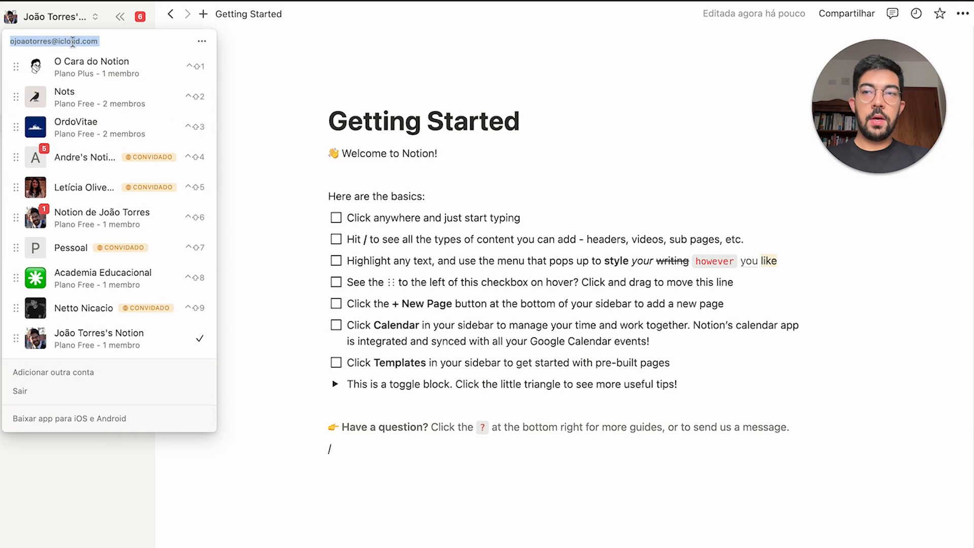
click(111, 48)
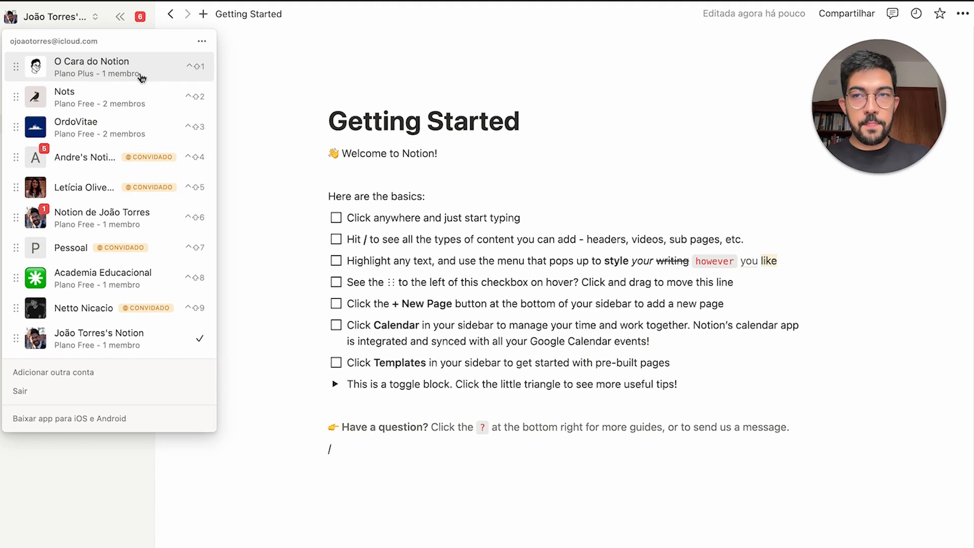
triple_click(80, 40)
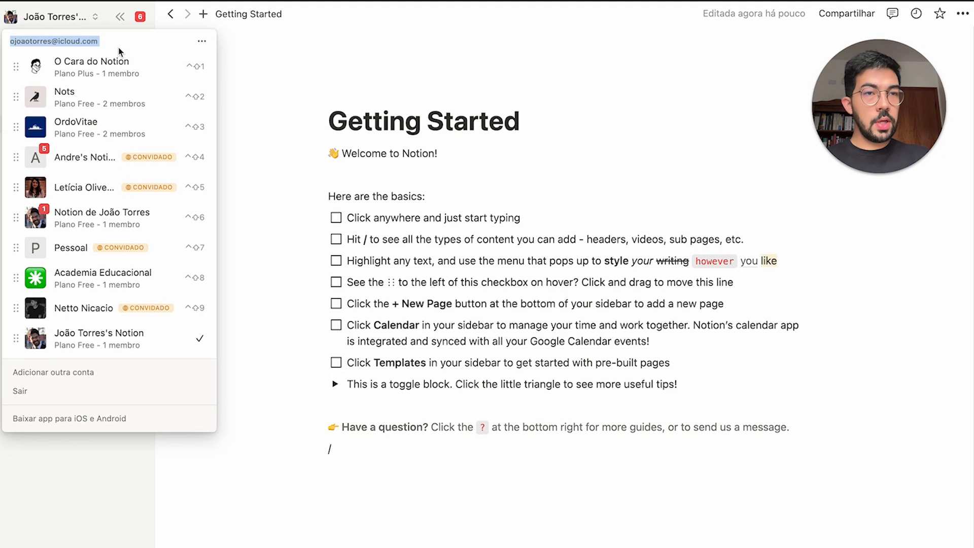
click(118, 46)
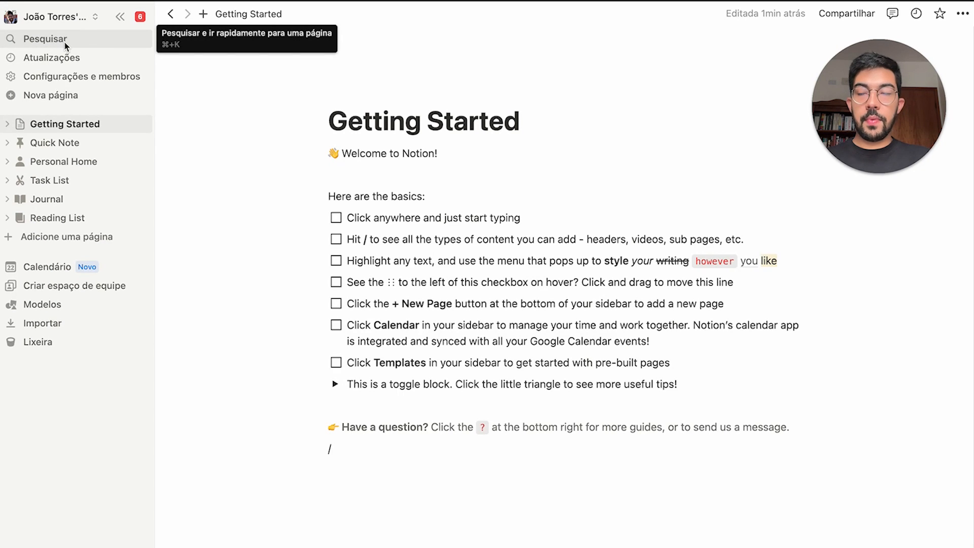
click(125, 40)
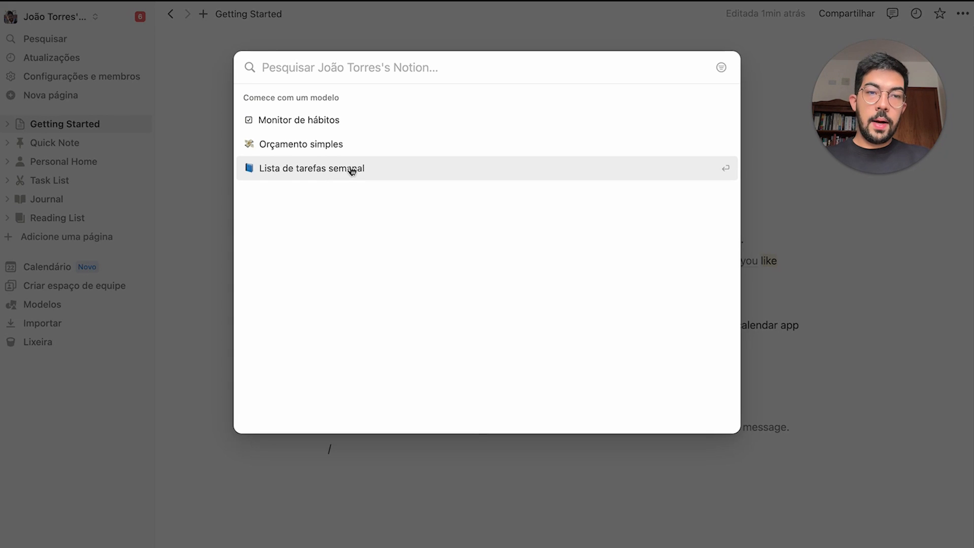
text(app)
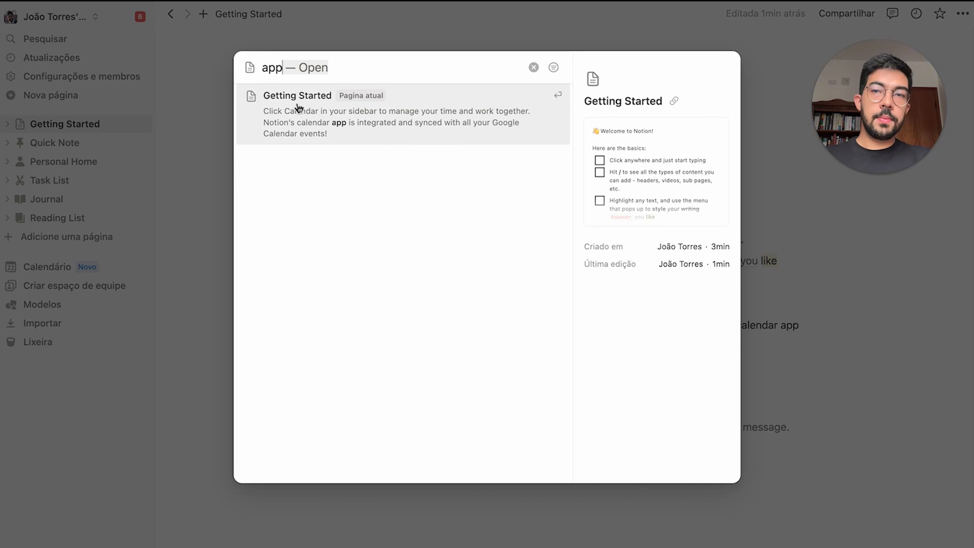
click(350, 135)
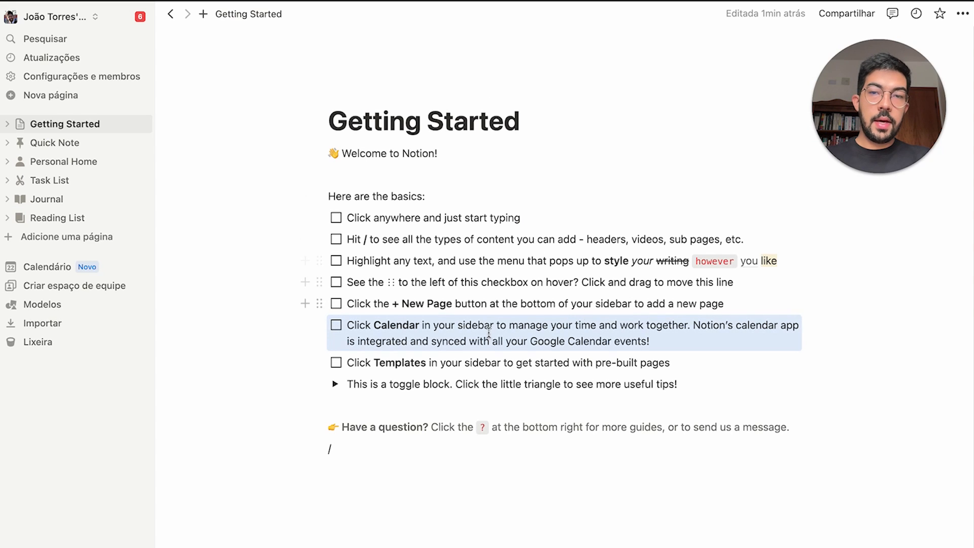
double_click(788, 325)
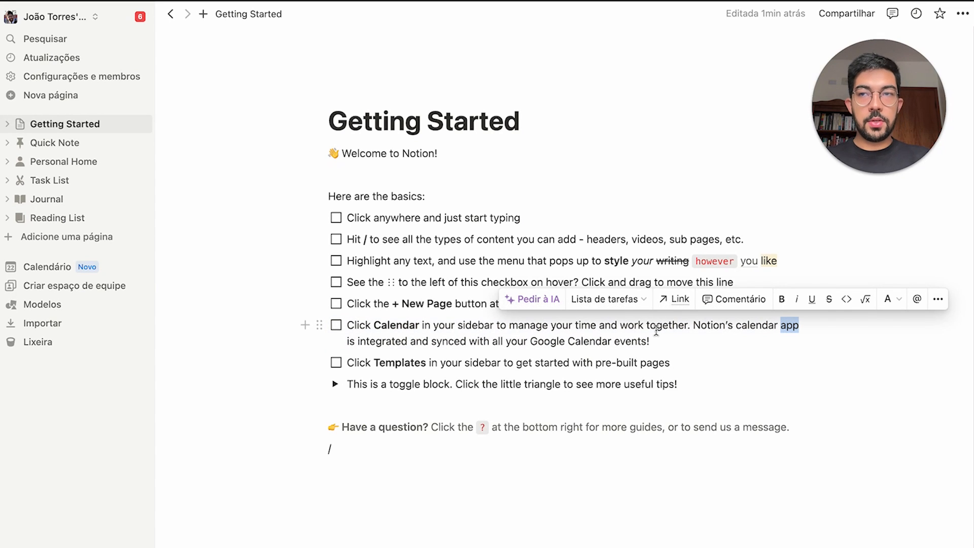
click(656, 327)
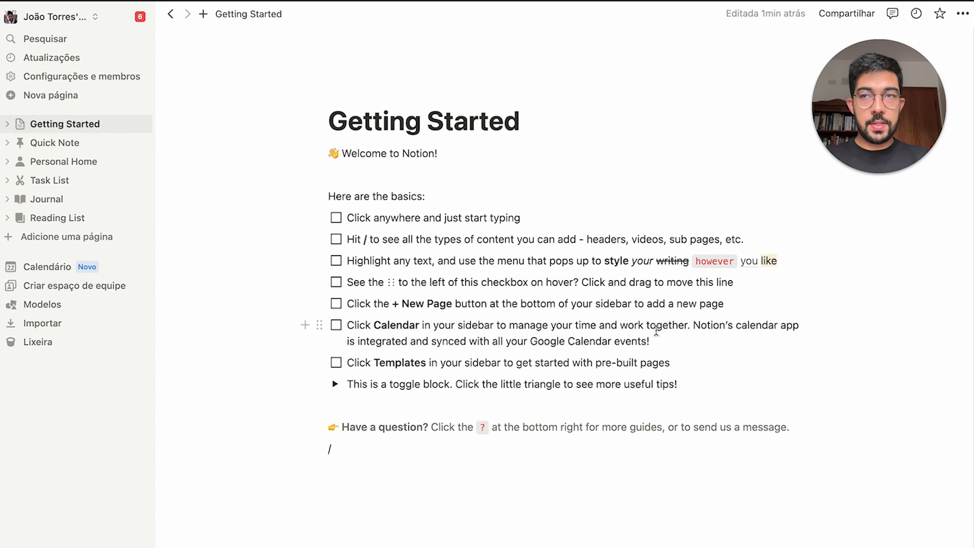
click(69, 58)
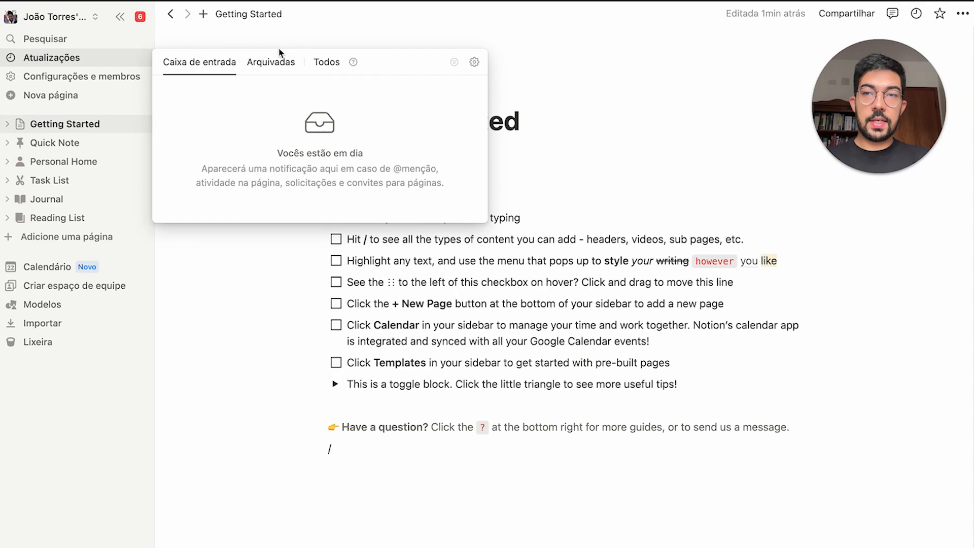
click(279, 64)
click(65, 81)
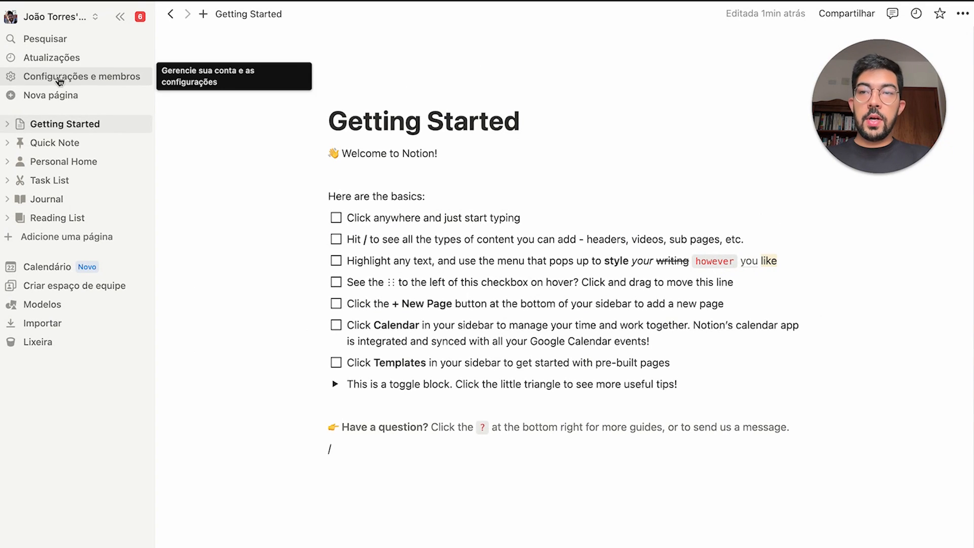
Browse the language, general, connections and import sections of the settings
click(59, 81)
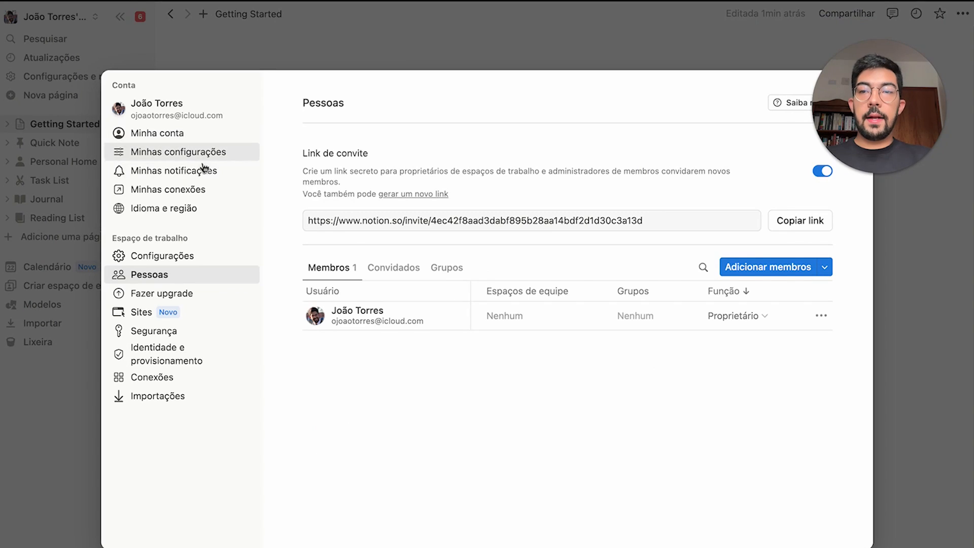
click(198, 208)
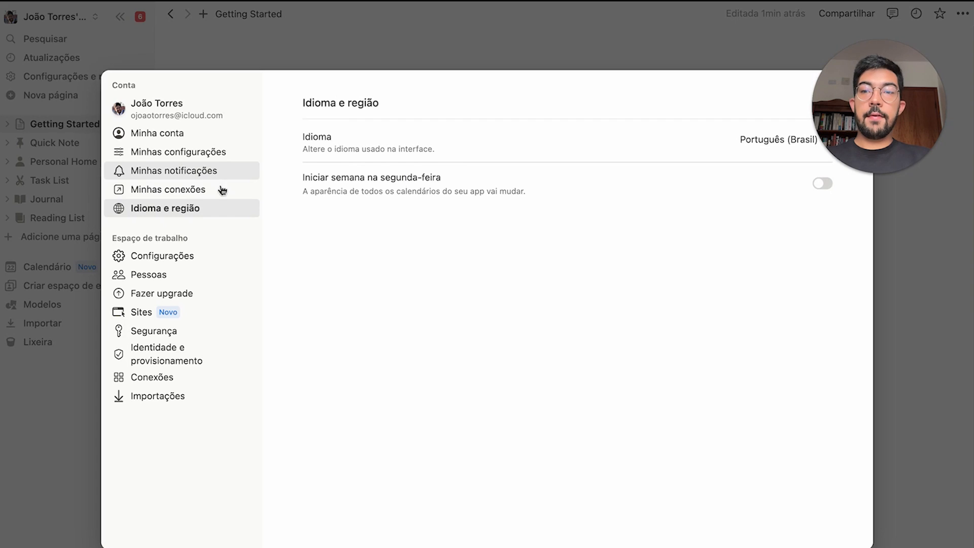
click(210, 256)
drag(416, 159, 296, 164)
click(425, 265)
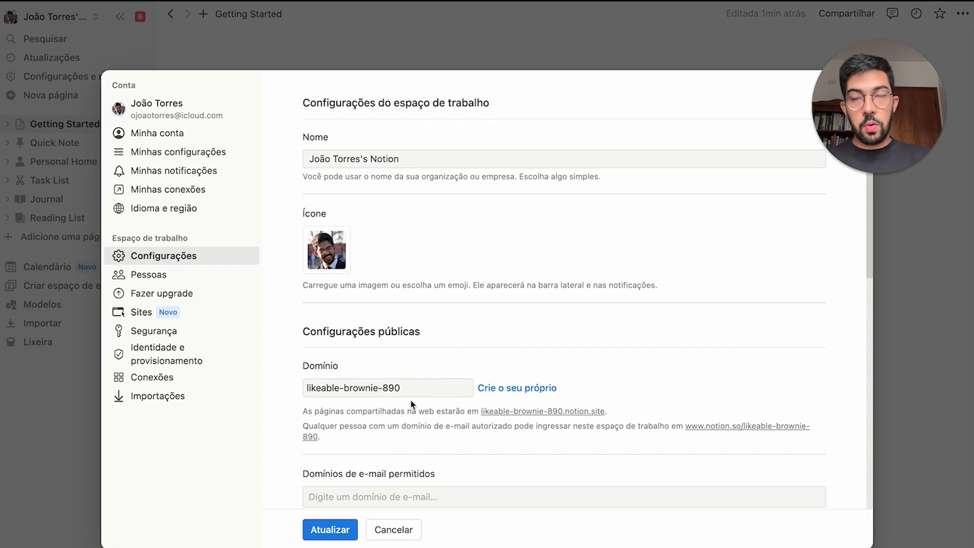
click(213, 377)
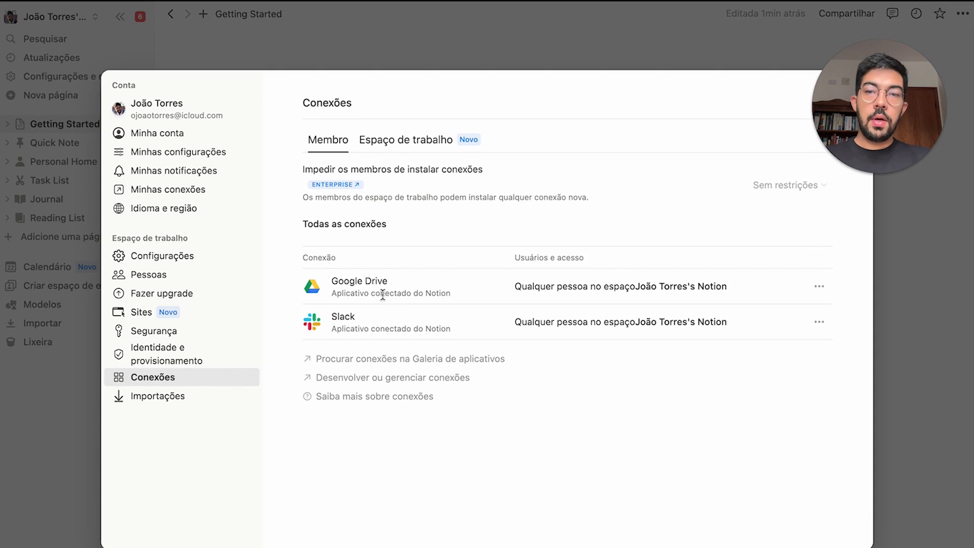
click(389, 142)
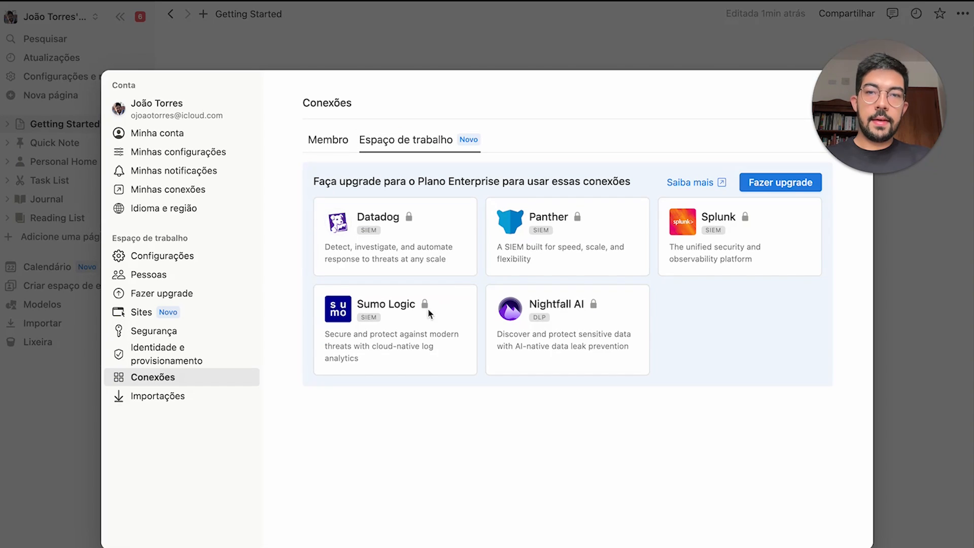
click(334, 138)
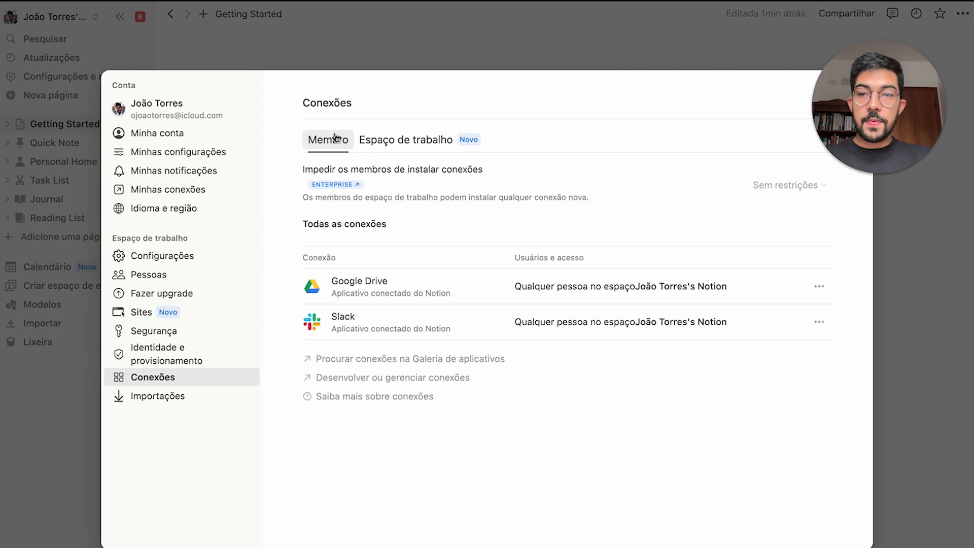
click(226, 396)
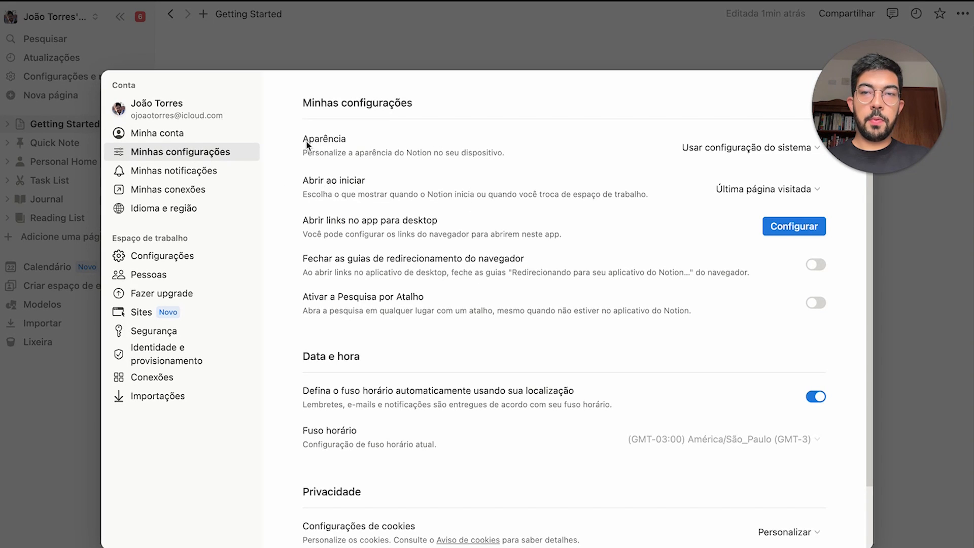
Set Aparência to Escuro in Minhas configurações
drag(305, 141, 369, 142)
click(546, 154)
click(745, 147)
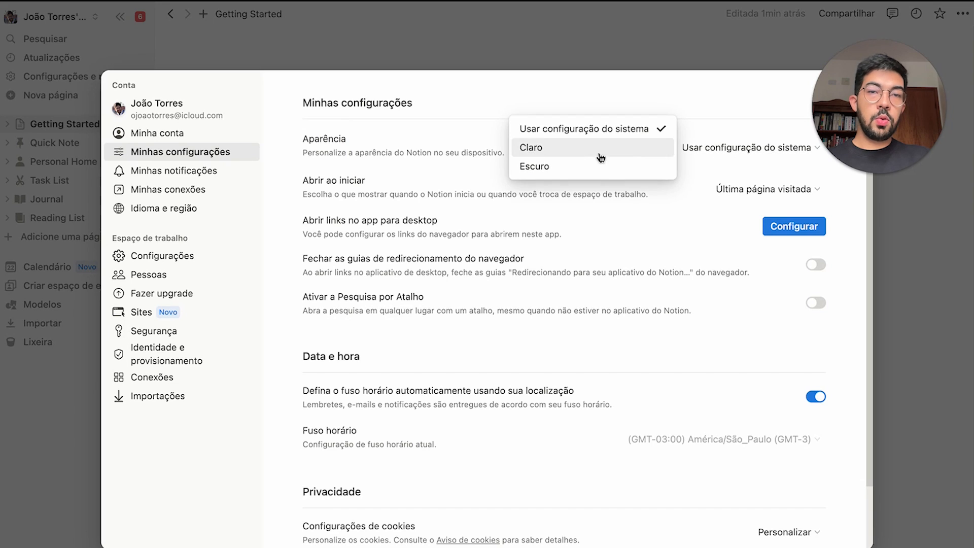
click(556, 169)
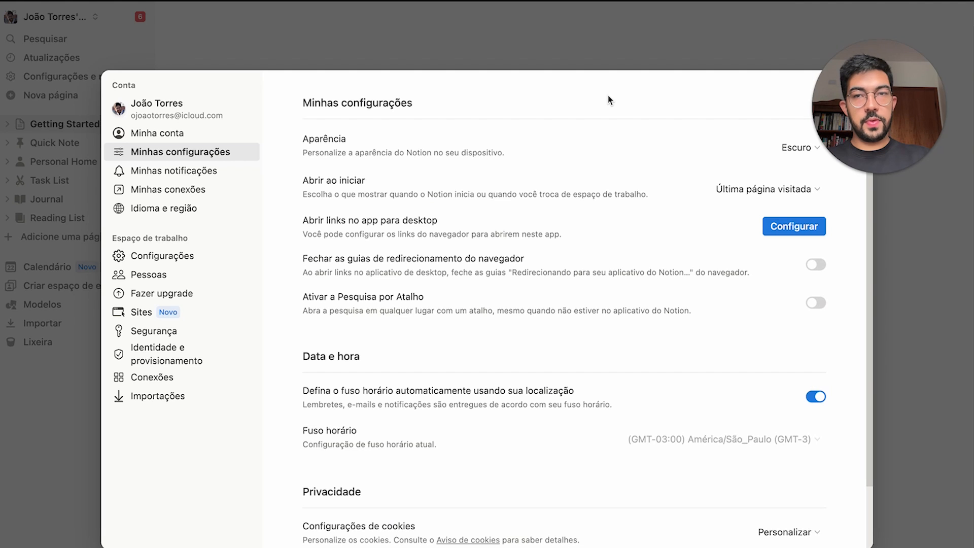
key(Escape)
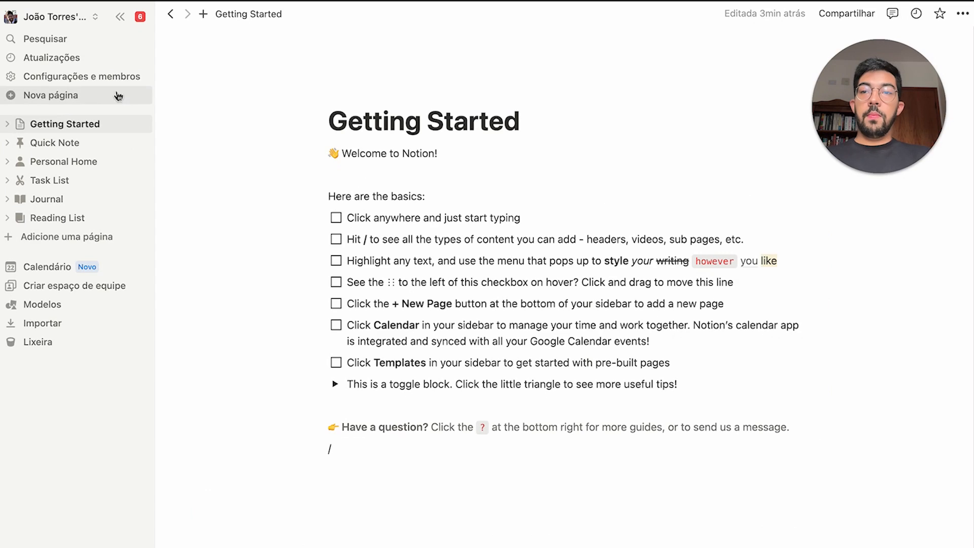
click(83, 99)
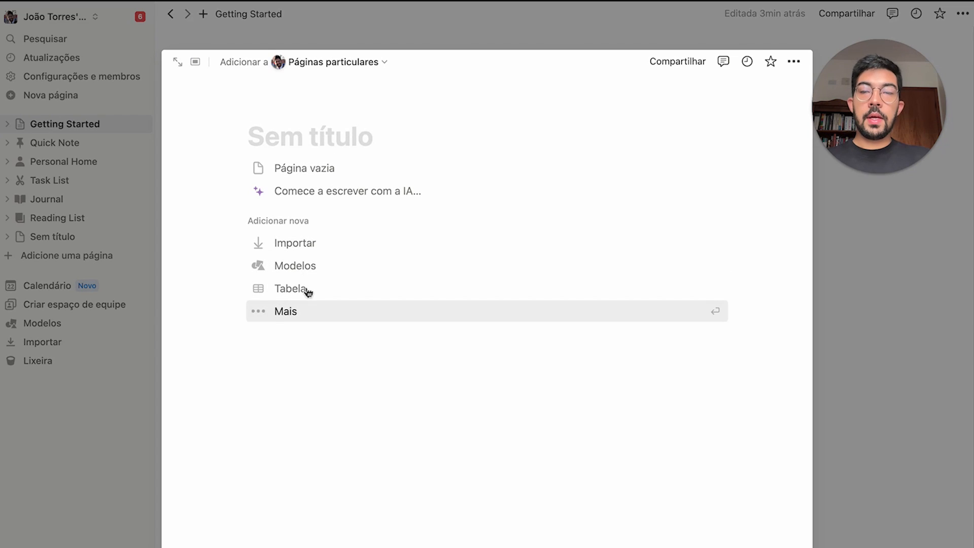
drag(227, 145, 578, 342)
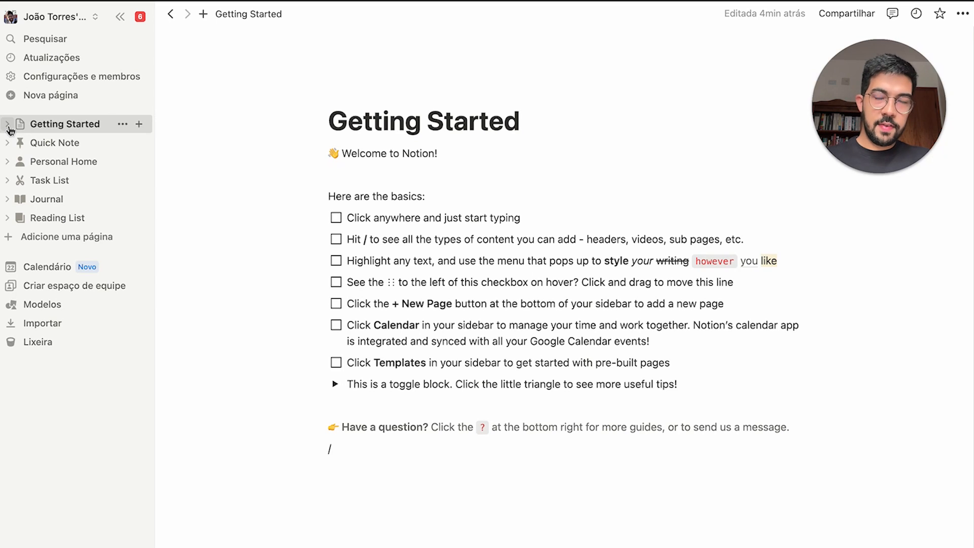
Expand the sidebar page tree, open Sub Page, then collapse Quick Note and Getting Started
click(9, 126)
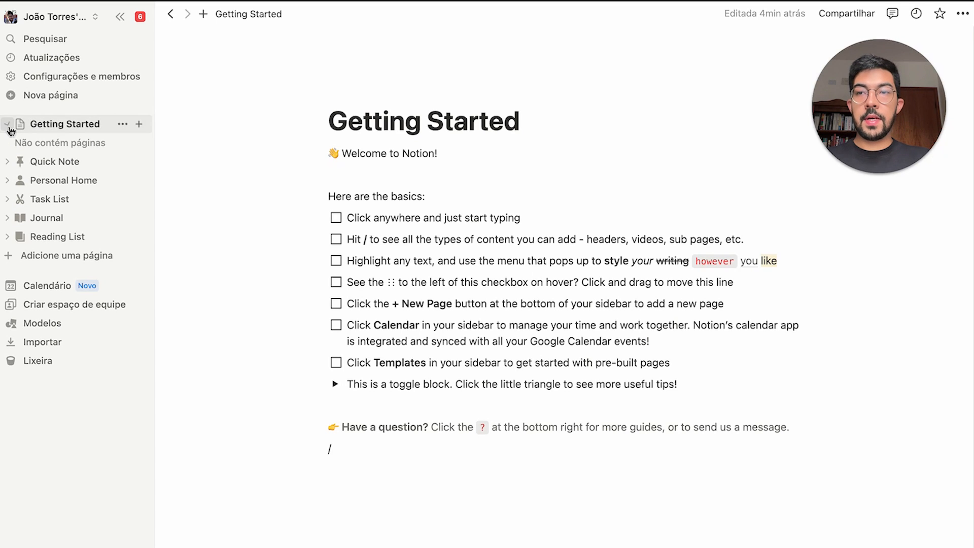
click(8, 161)
click(10, 186)
click(17, 181)
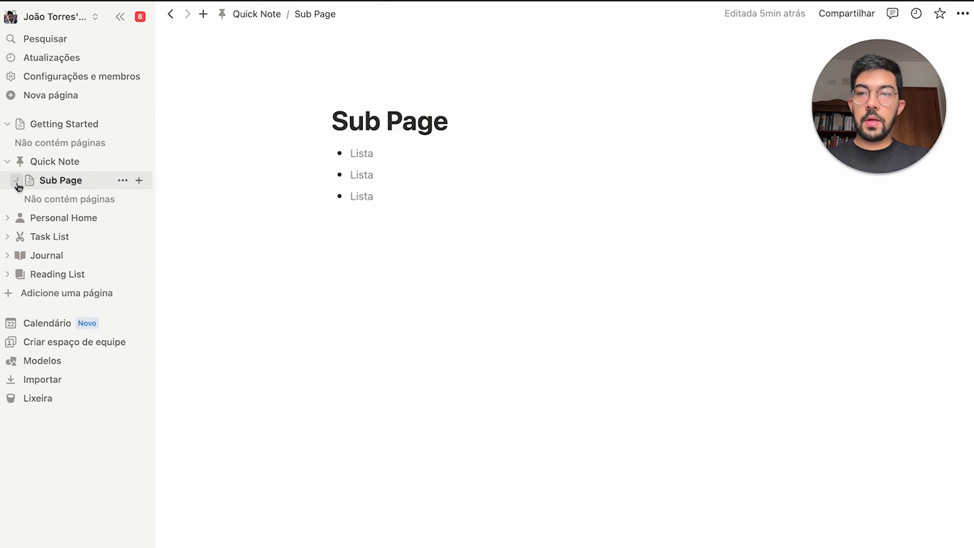
click(7, 218)
click(7, 237)
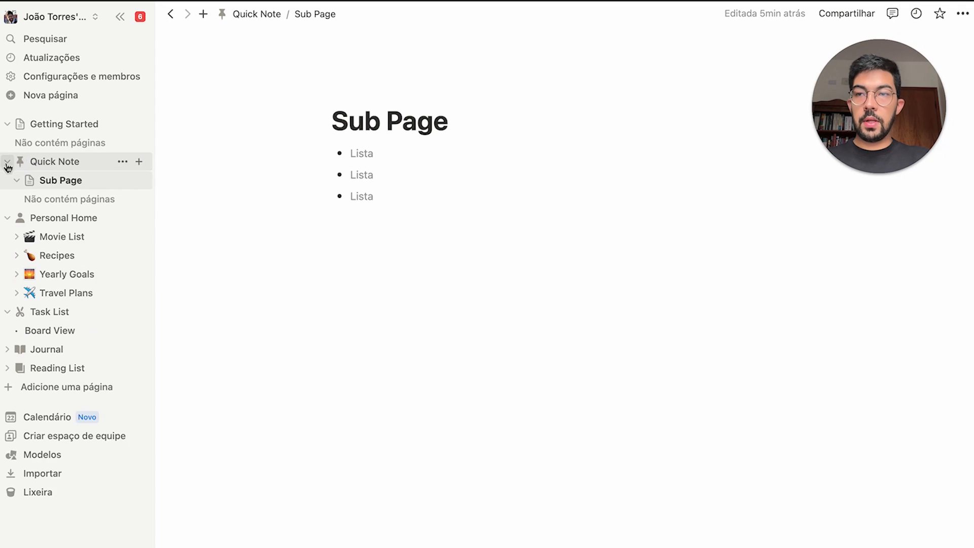
click(7, 161)
click(8, 124)
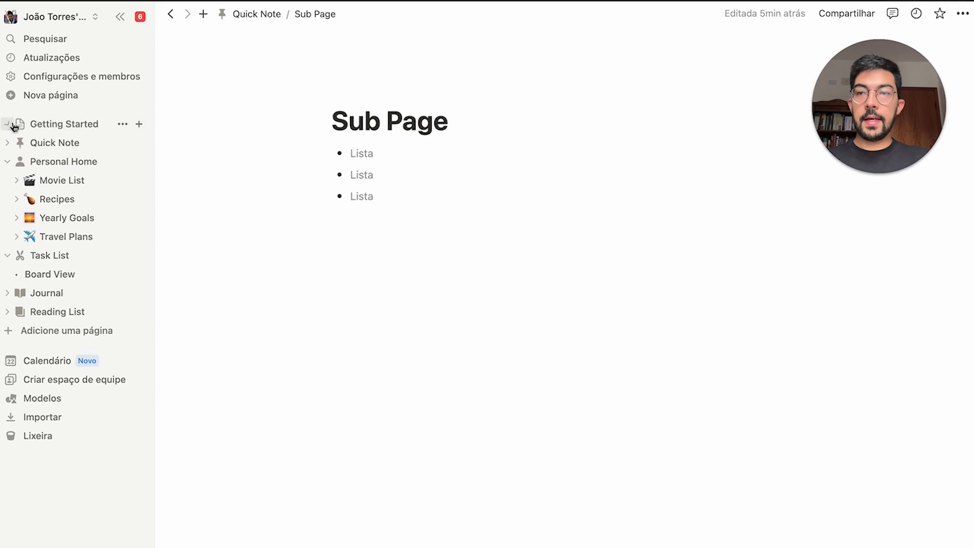
Open Personal Home, select its blocks, then visit Movie List and Recipes
click(72, 167)
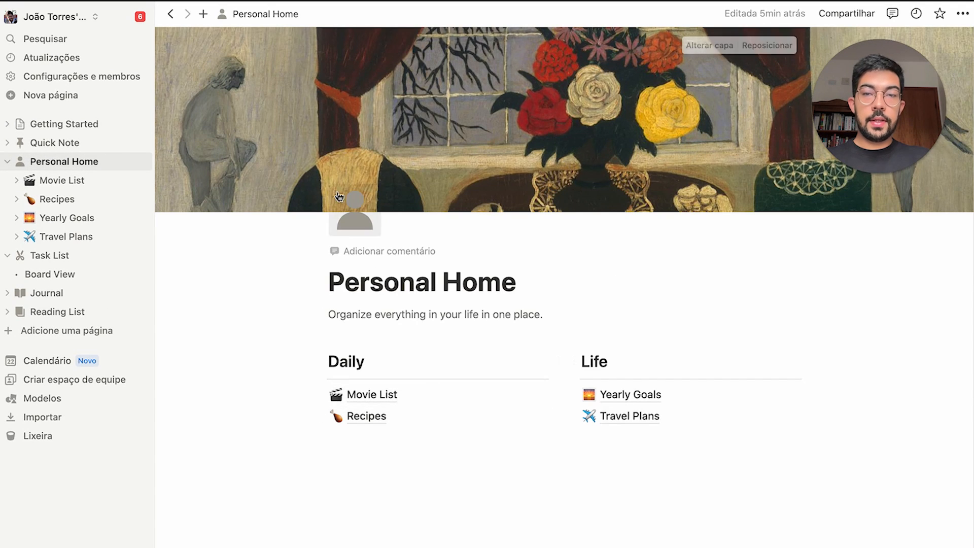
drag(258, 159, 794, 461)
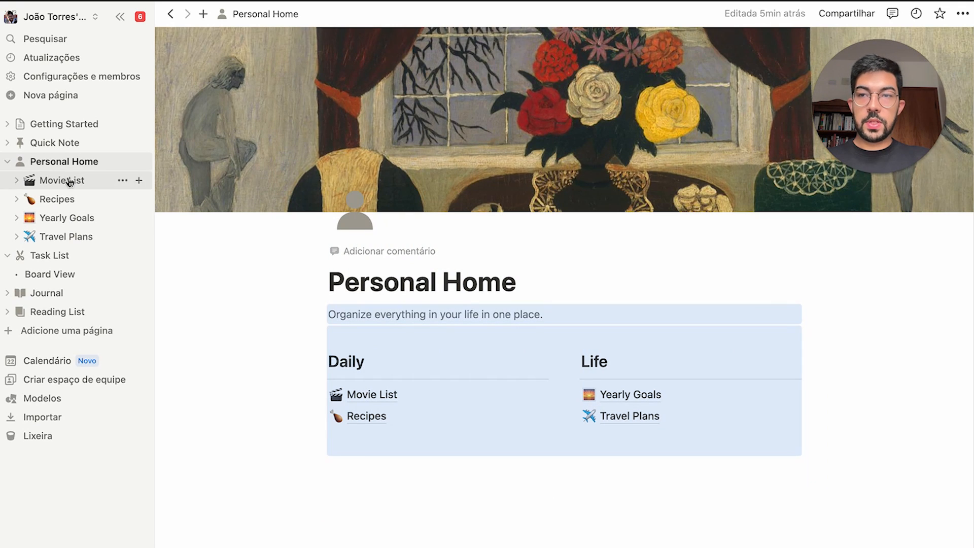
click(60, 180)
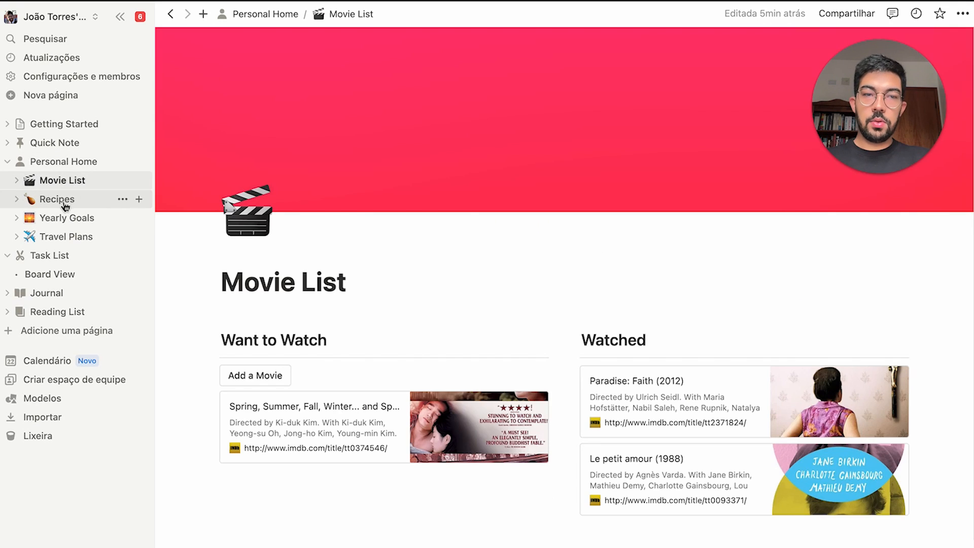
click(57, 199)
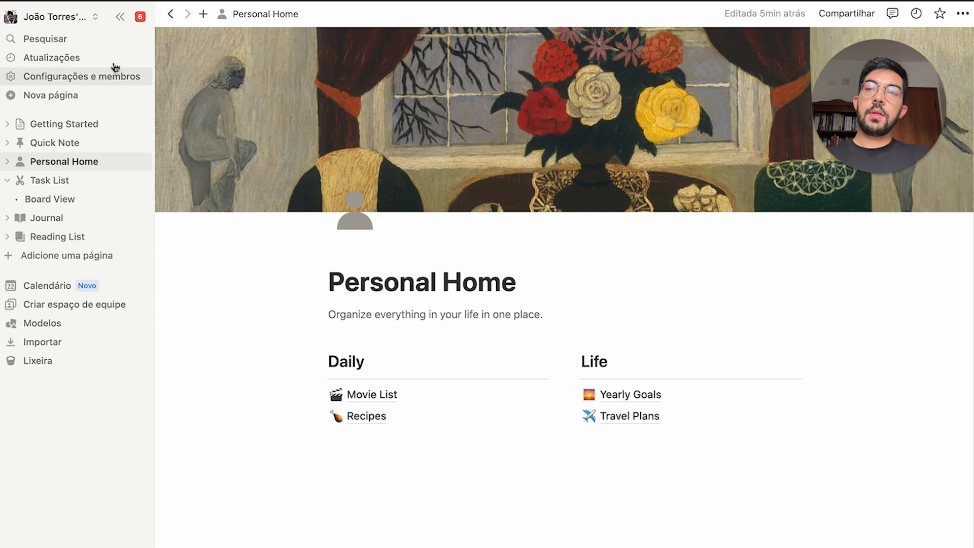
click(67, 21)
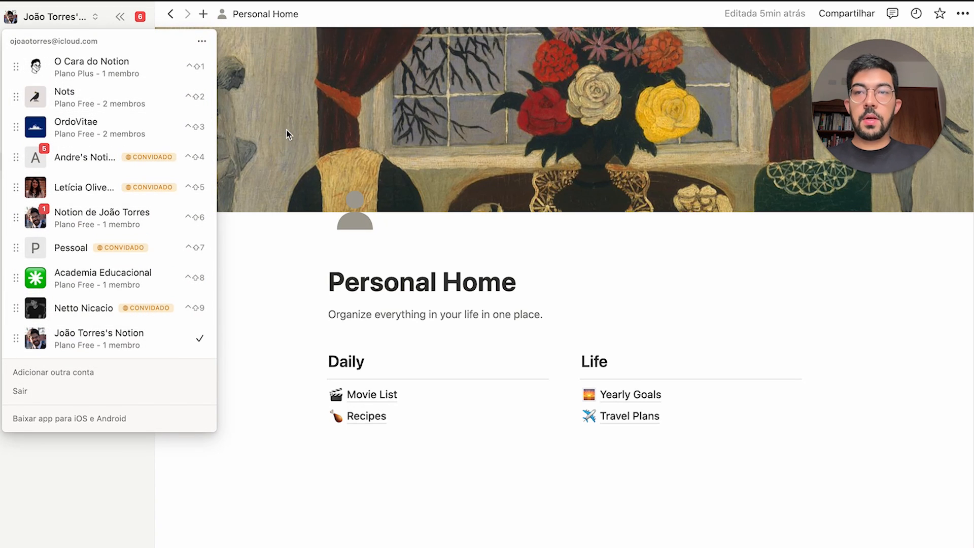
click(290, 165)
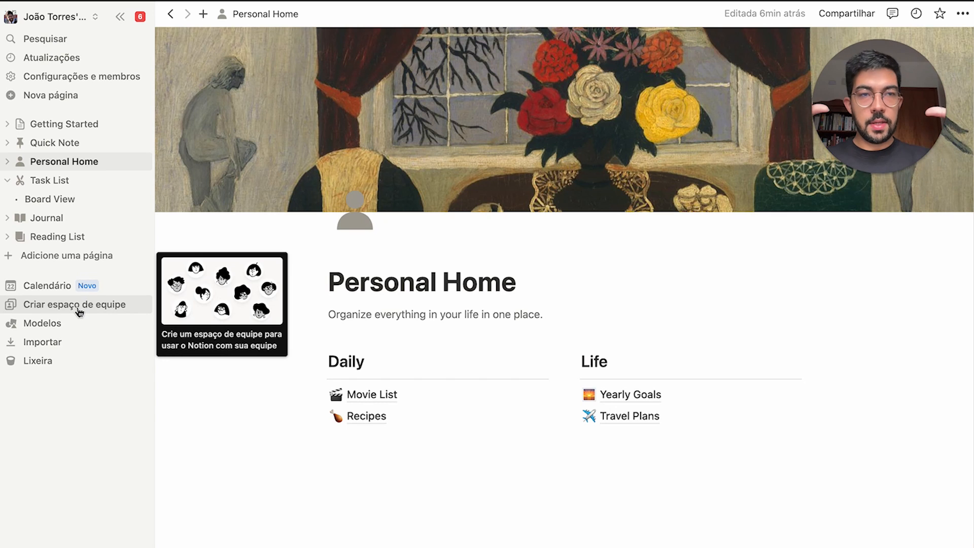
click(61, 16)
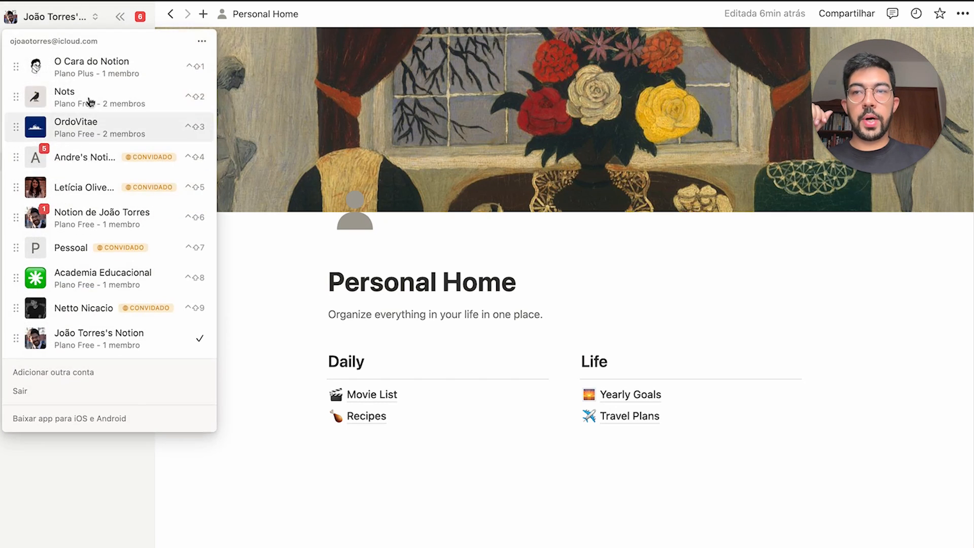
click(252, 217)
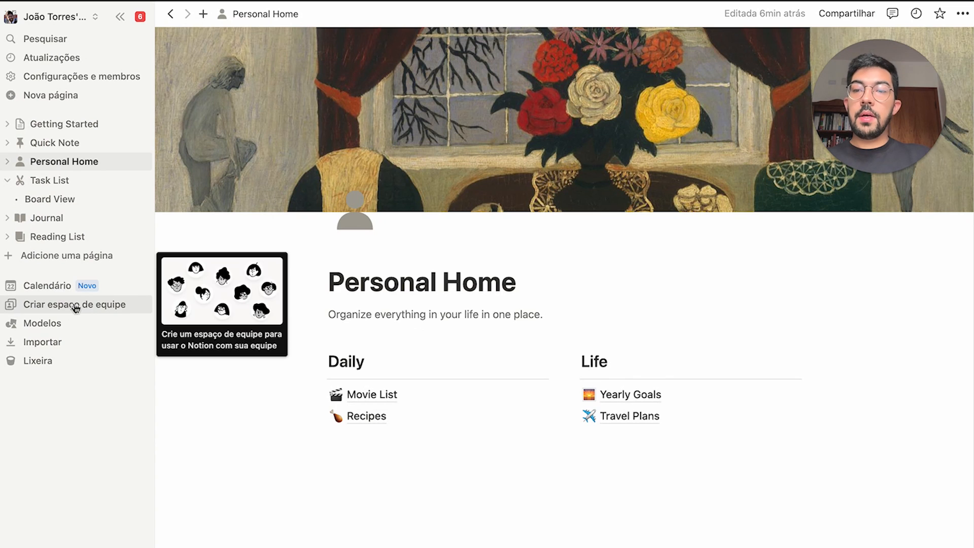
click(74, 304)
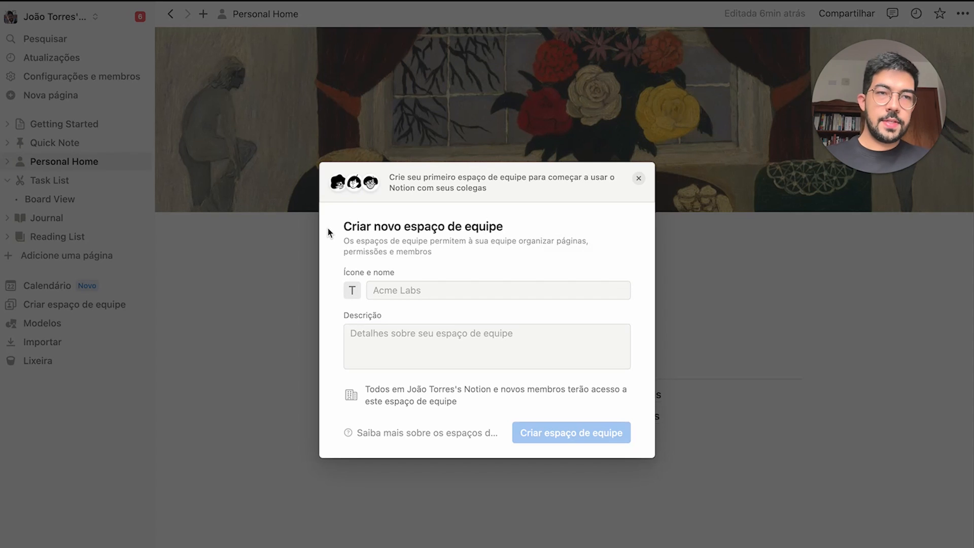
click(349, 290)
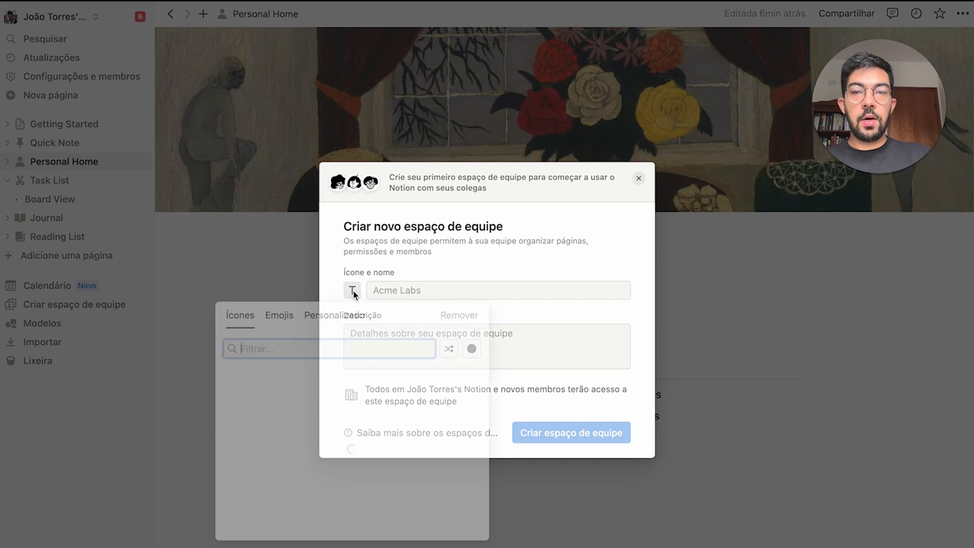
click(512, 291)
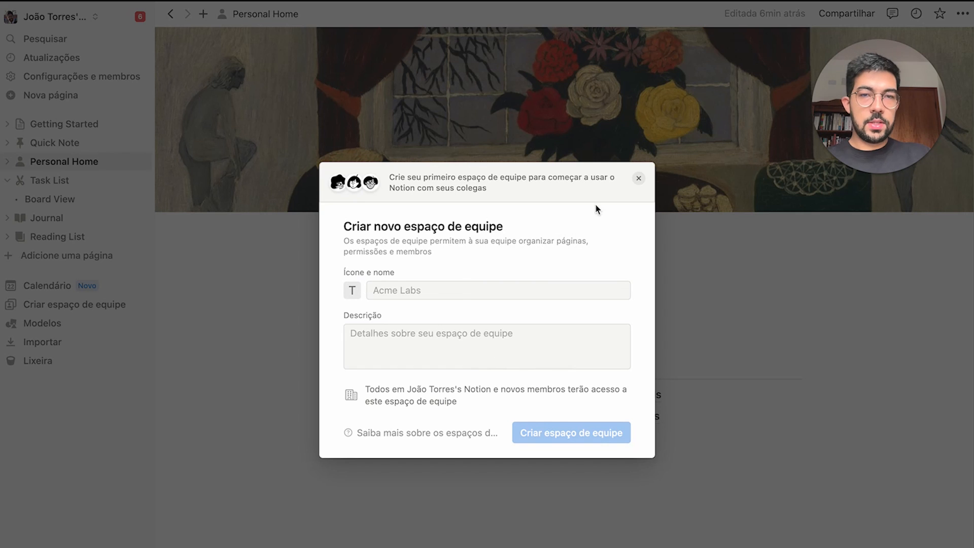
click(638, 178)
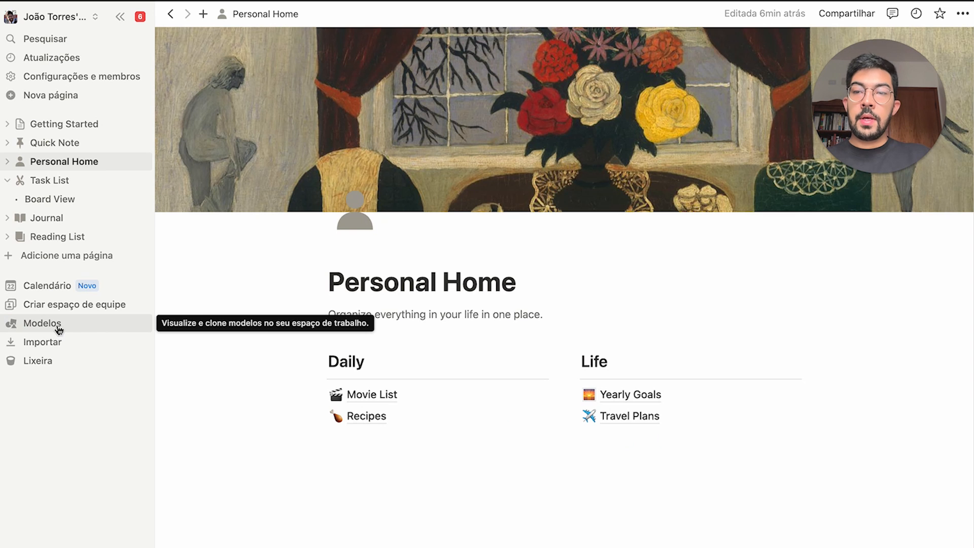
Open the Modelos template gallery and look at its category dropdown
click(92, 324)
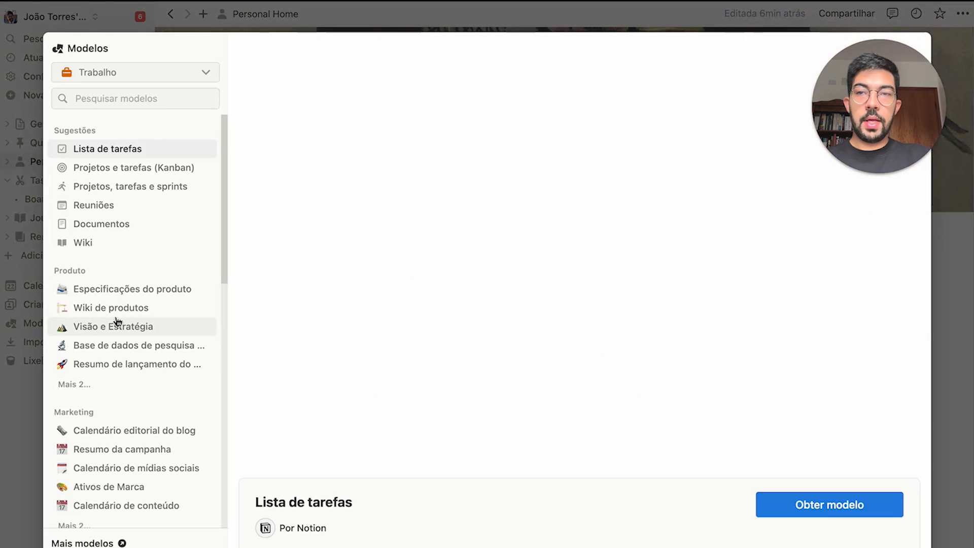
click(194, 74)
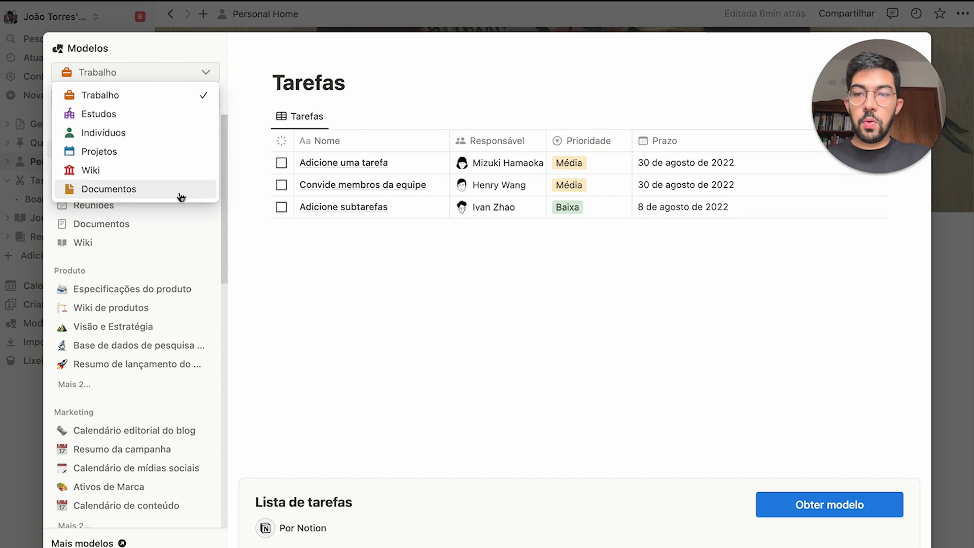
click(227, 244)
drag(228, 246, 215, 306)
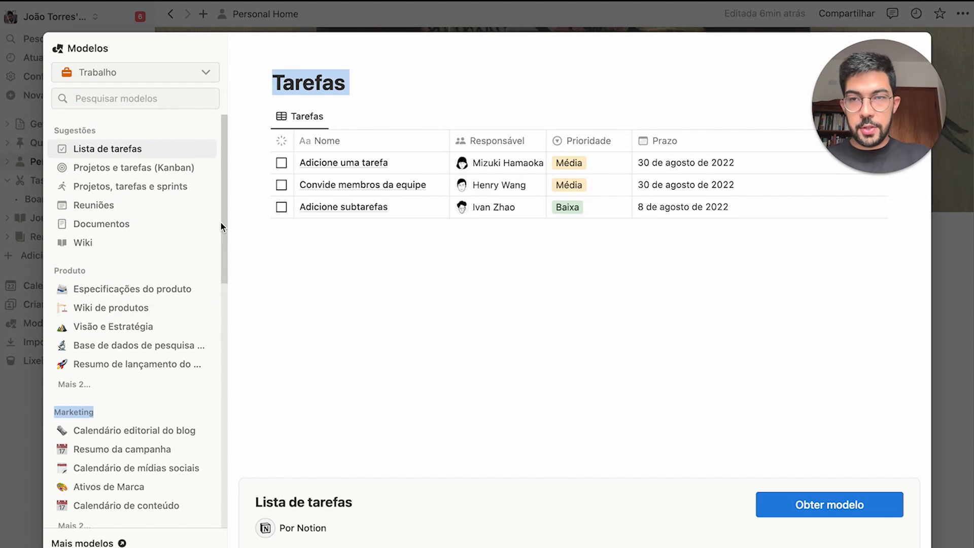
click(241, 114)
drag(225, 146, 227, 93)
Filter templates by Estudos, then switch the category to Indivíduos
click(172, 73)
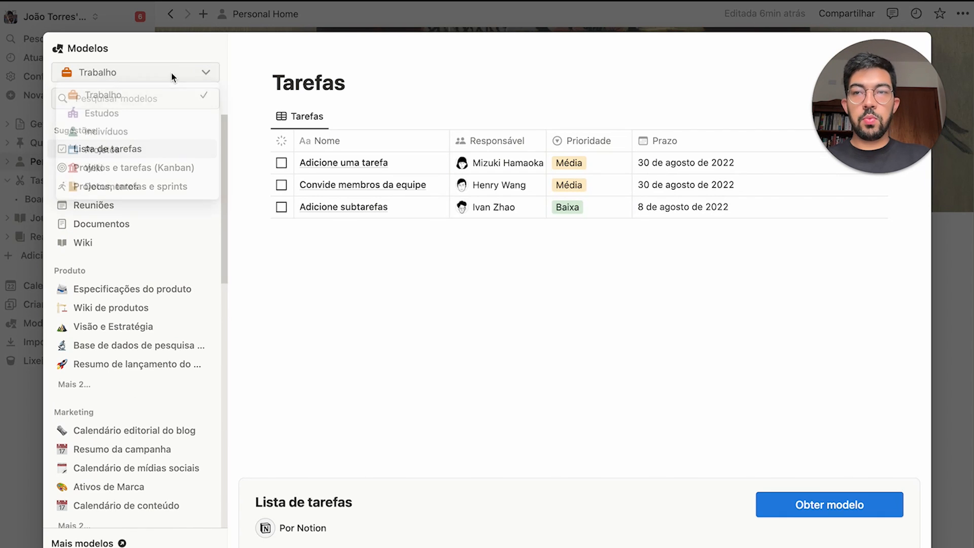
click(135, 119)
click(180, 75)
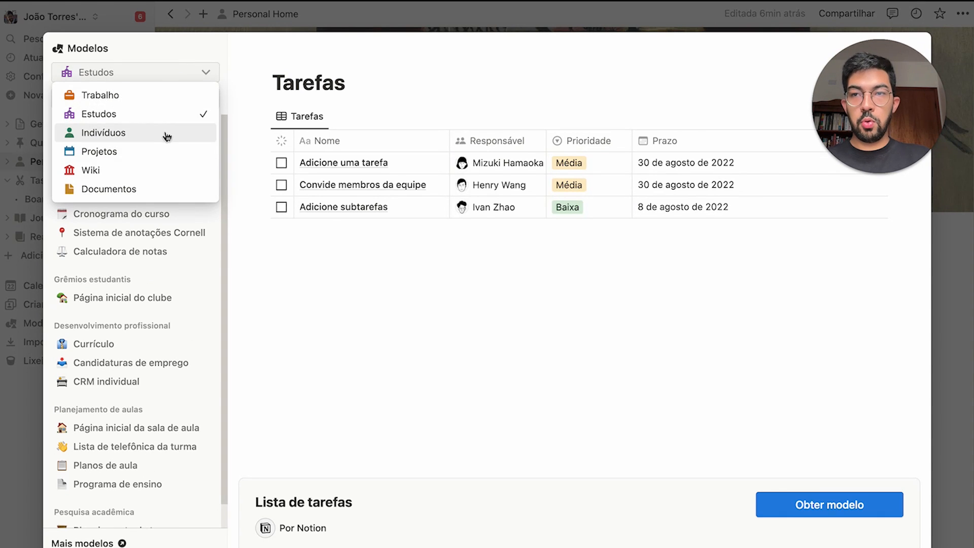
click(169, 132)
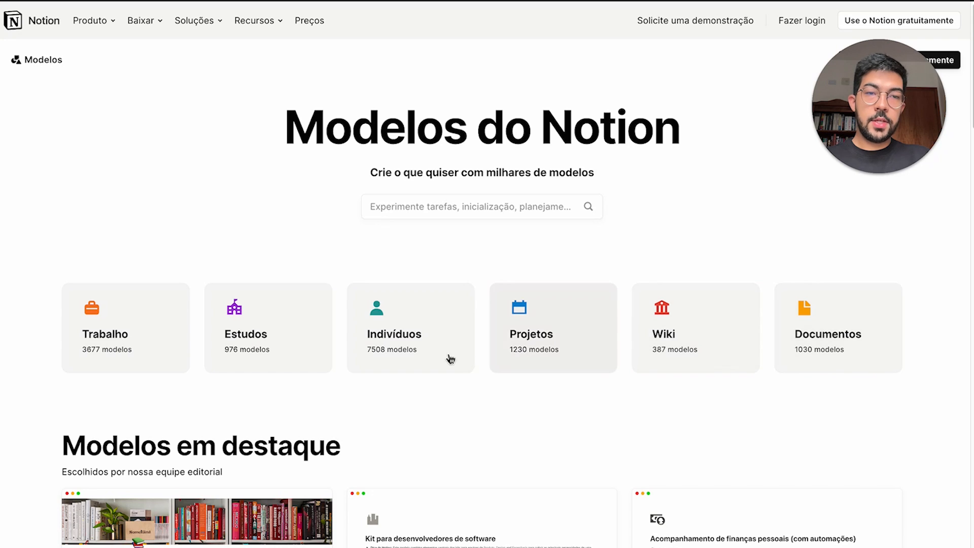
Search the gallery for the creator's name, open their profile, and scroll their 14 templates
scroll(419, 401, down, 3)
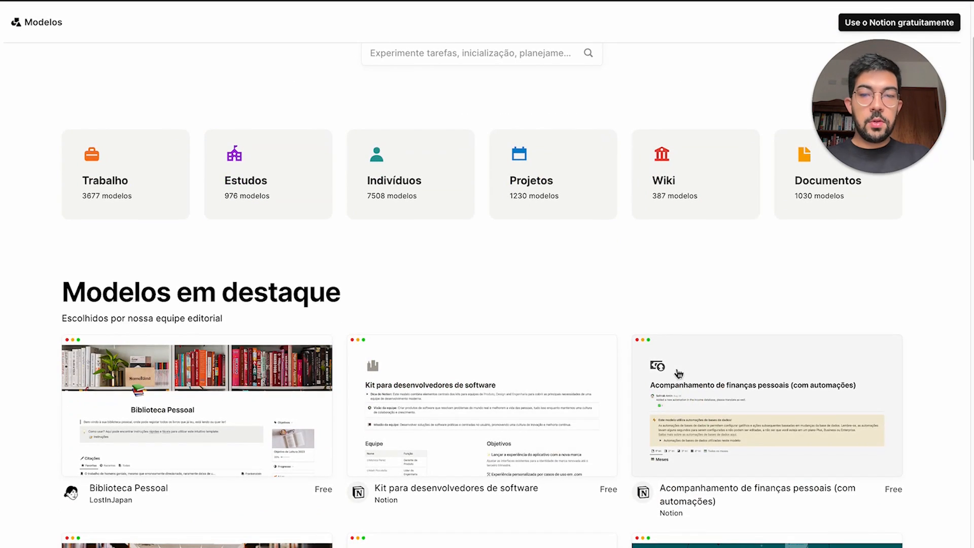
scroll(487, 391, down, 3)
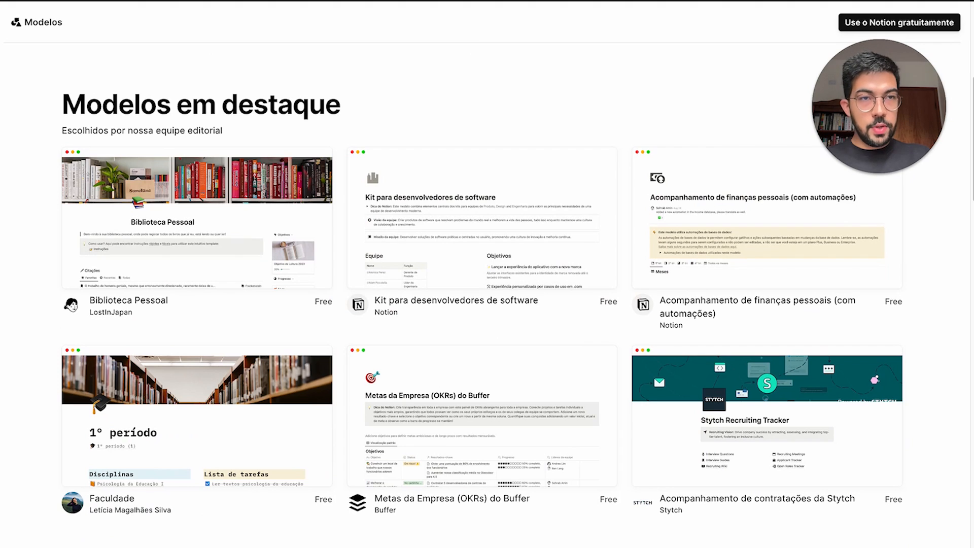
scroll(187, 393, down, 6)
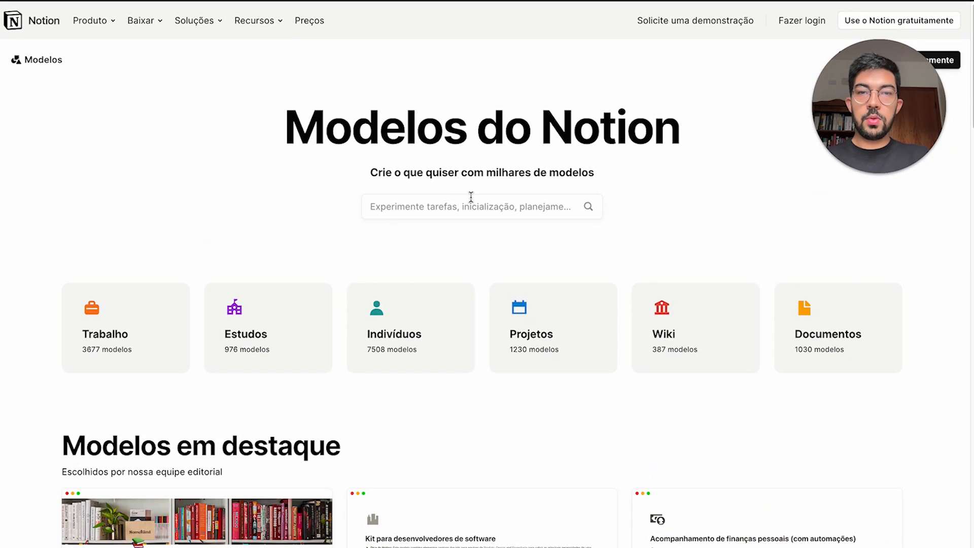
click(480, 201)
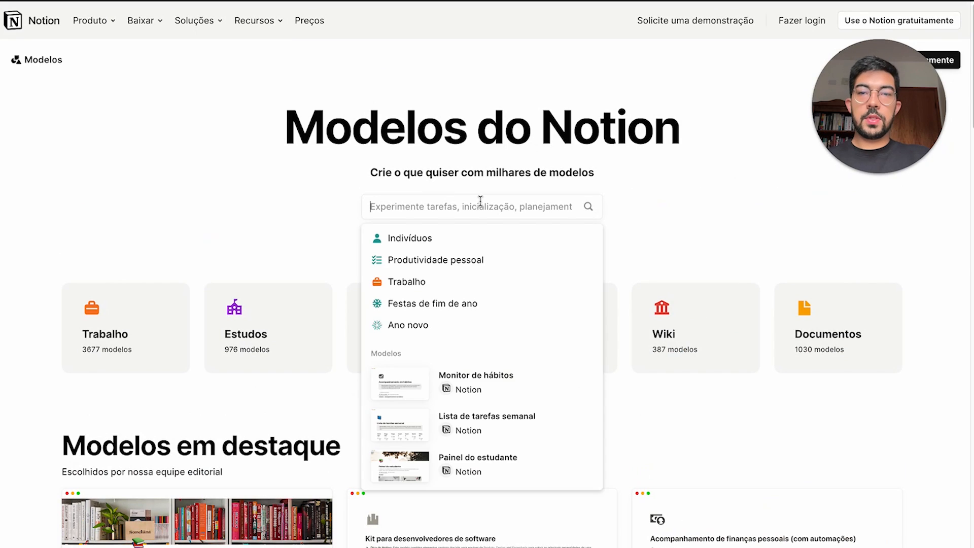
text(O Cara do)
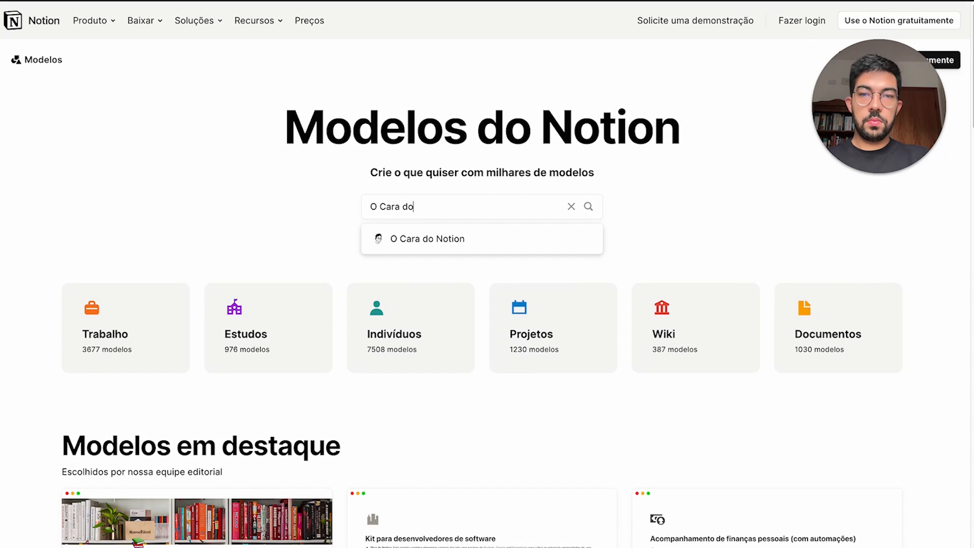
click(488, 241)
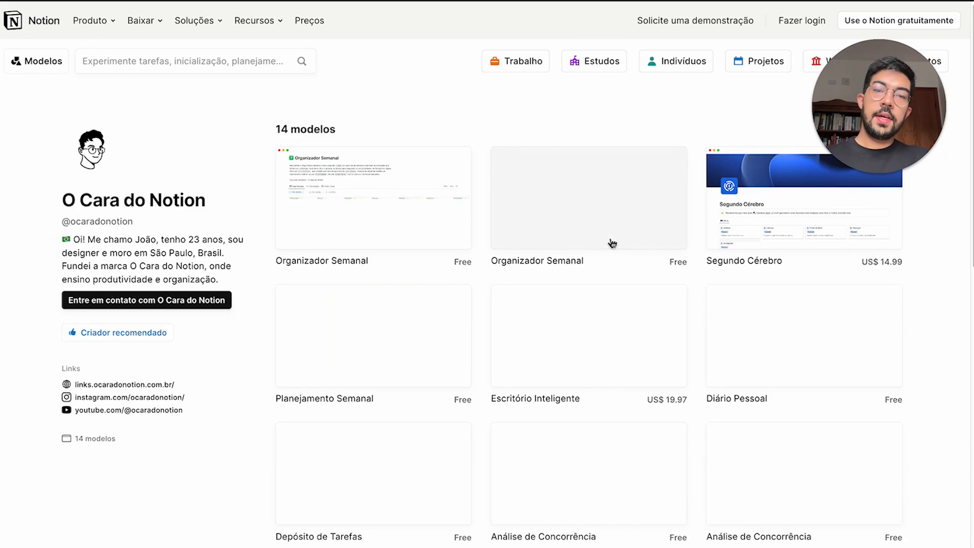
scroll(613, 243, down, 3)
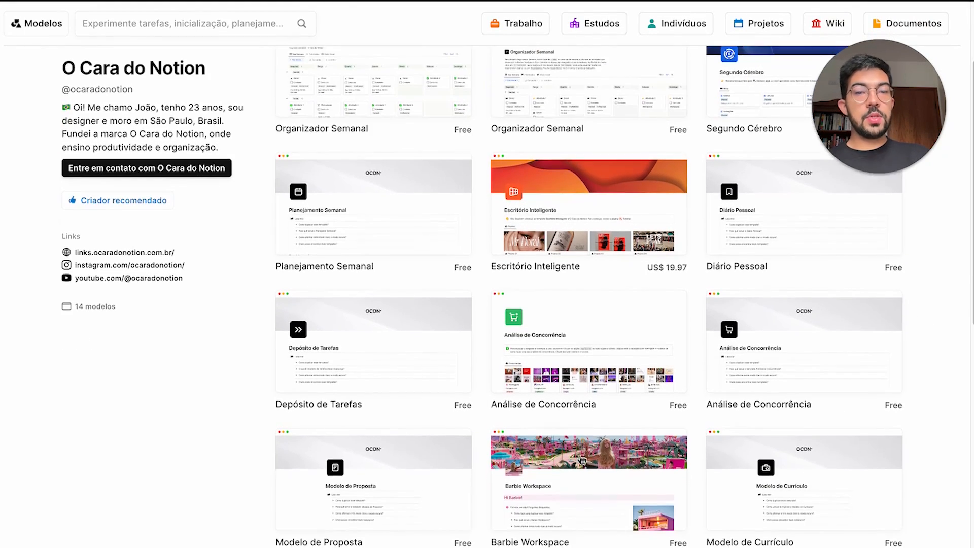
scroll(582, 460, down, 3)
scroll(603, 400, up, 2)
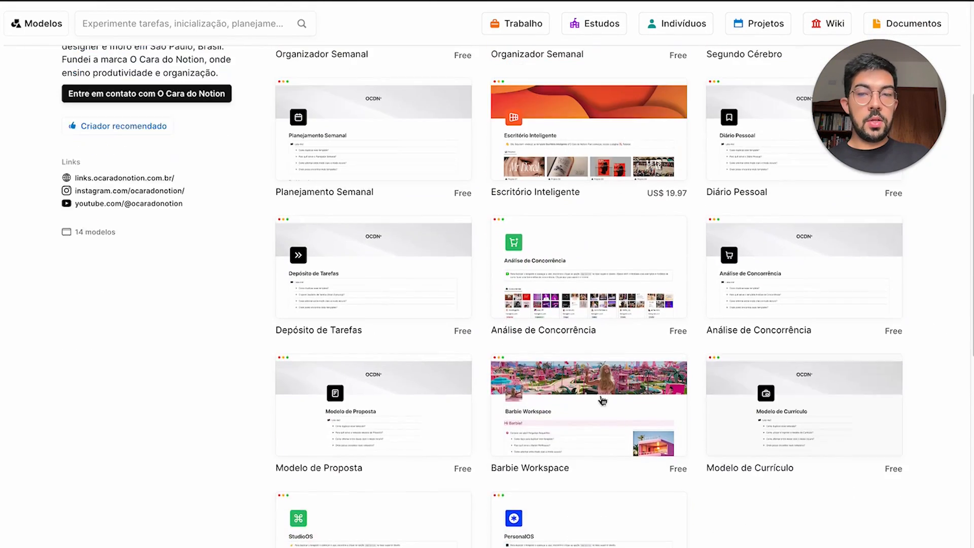
scroll(603, 400, up, 3)
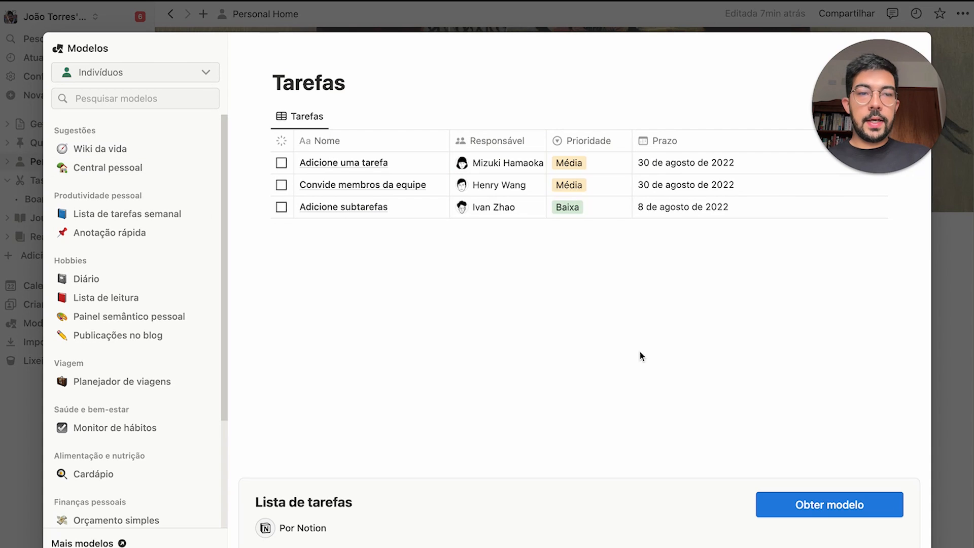
Add the Tarefas task list template, glance at the import sources, then open the empty trash
click(830, 513)
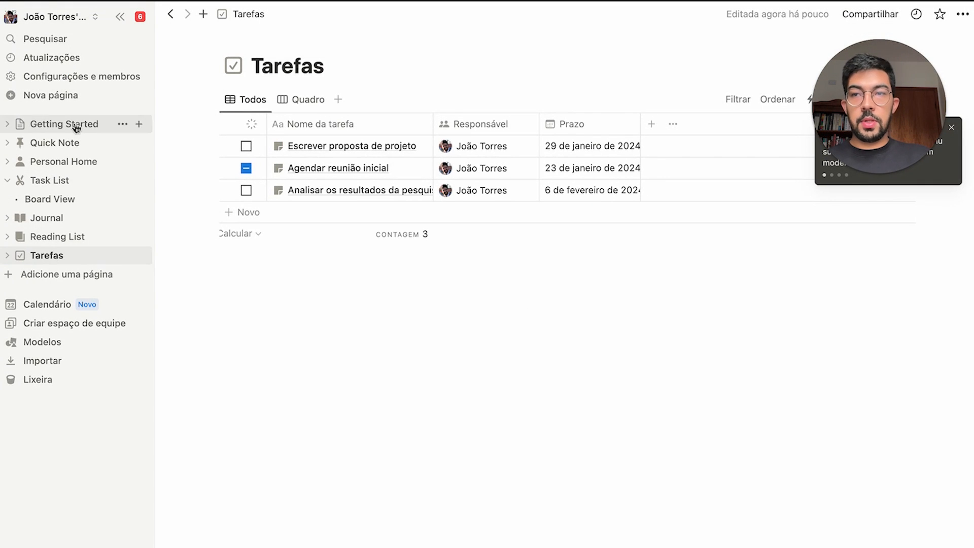
click(7, 181)
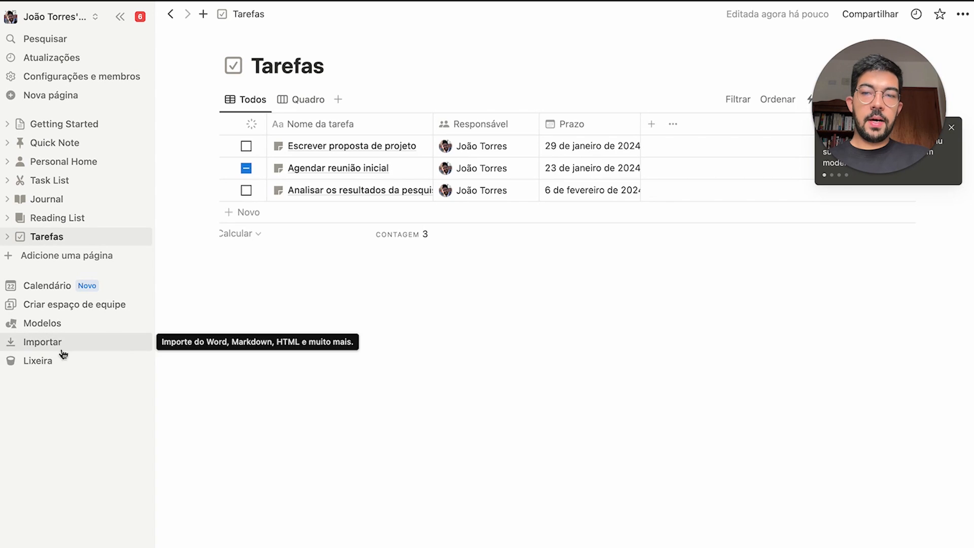
click(81, 350)
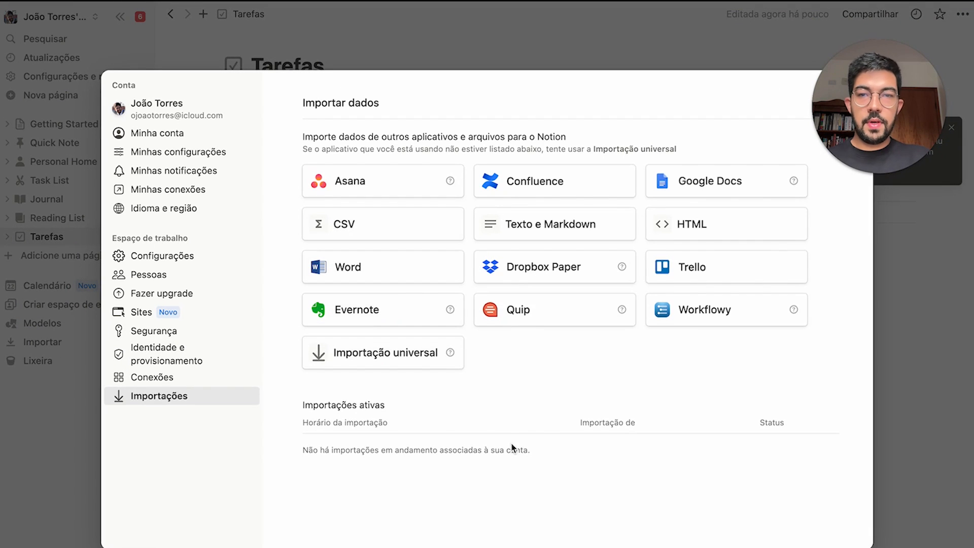
click(496, 56)
click(74, 361)
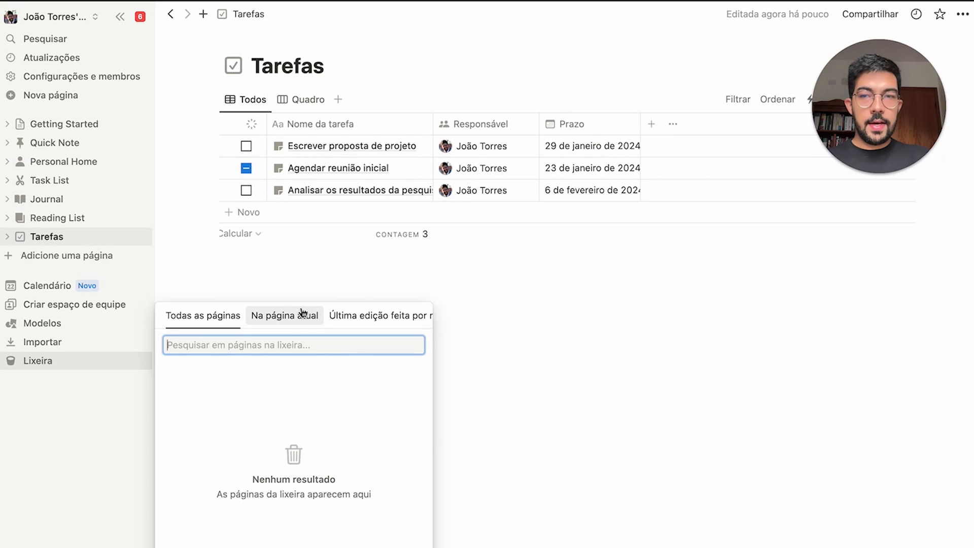
Dismiss the trash popup and collapse the sidebar with Cmd+\
click(292, 284)
key(super+backslash)
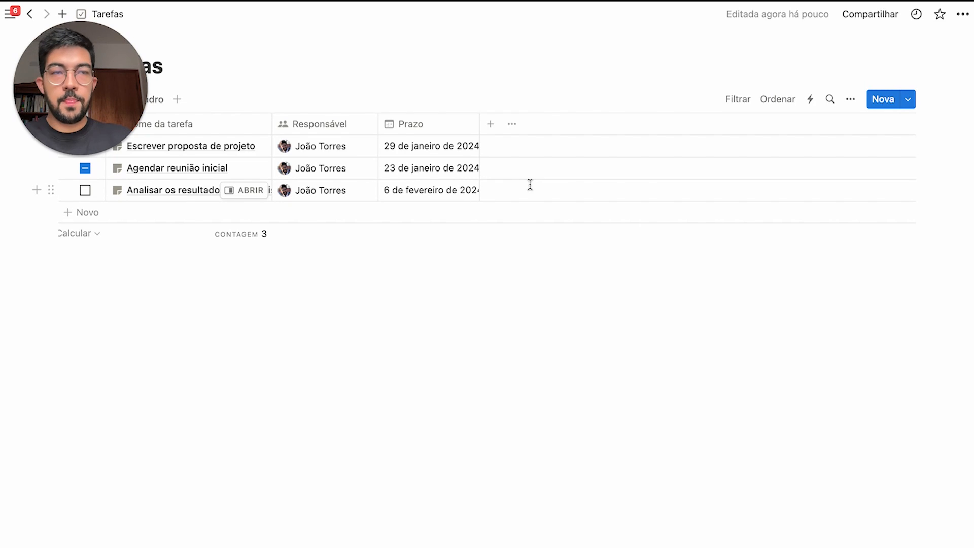
Open the Tarefas page's Compartilhar options on the Publicar tab
click(875, 22)
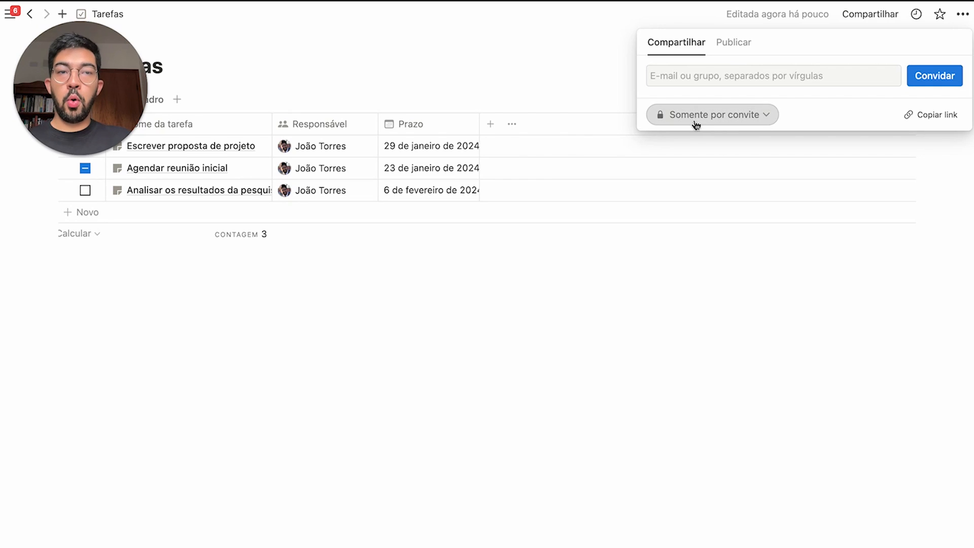
click(736, 45)
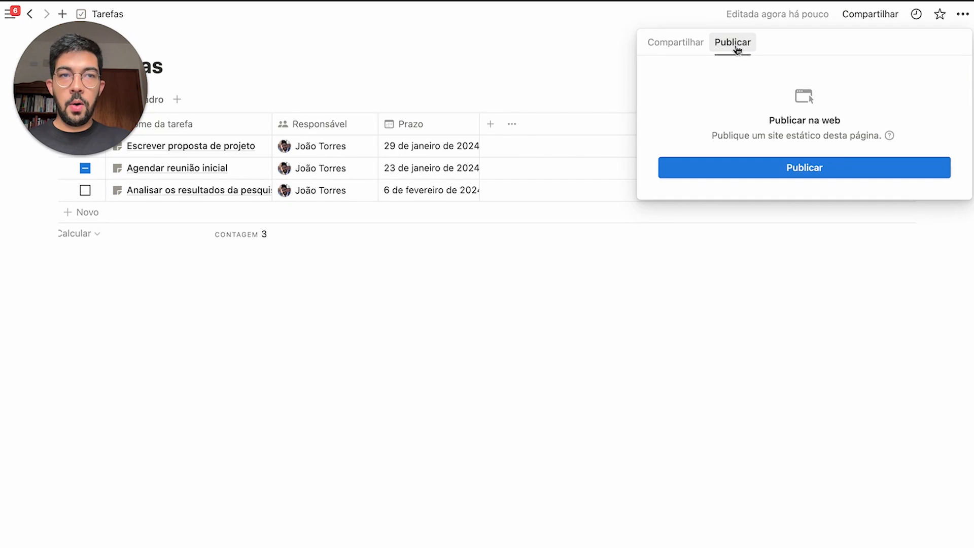
Publish Tarefas to a notion.site address with editing, comments and template duplication allowed
click(812, 178)
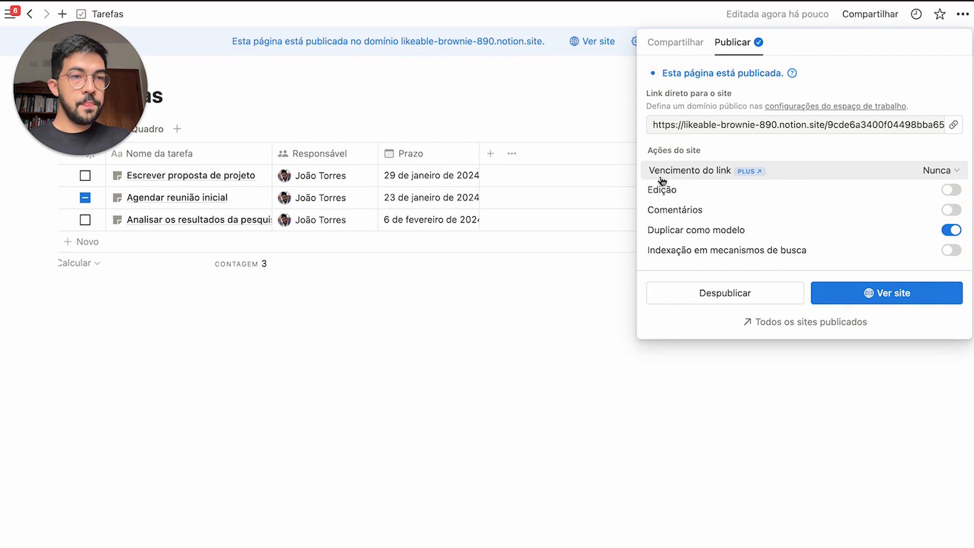
mouse_move(719, 194)
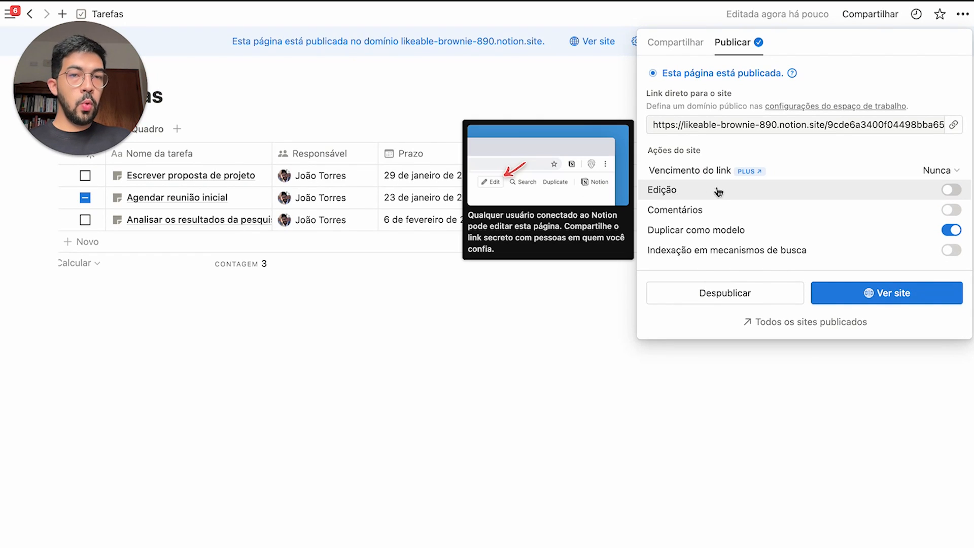
click(756, 196)
mouse_move(755, 216)
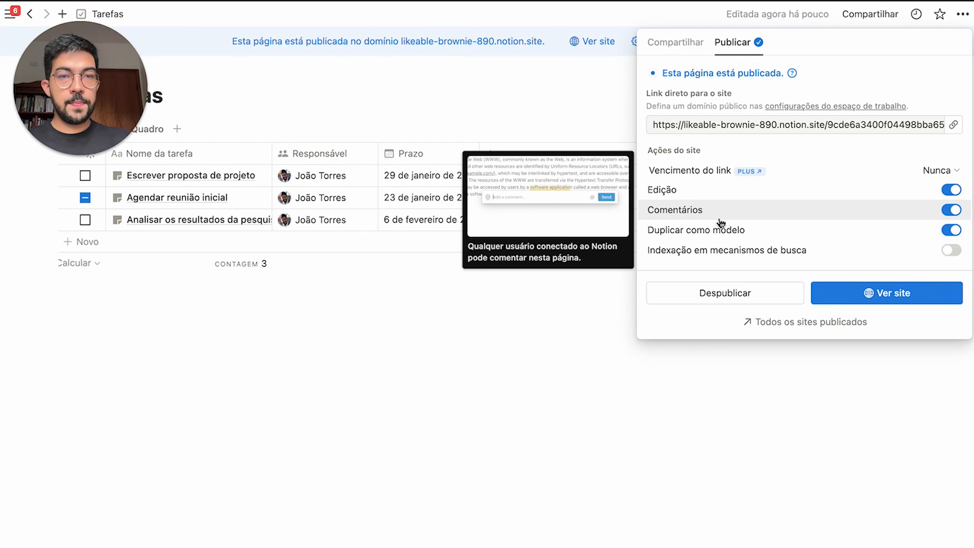
mouse_move(685, 236)
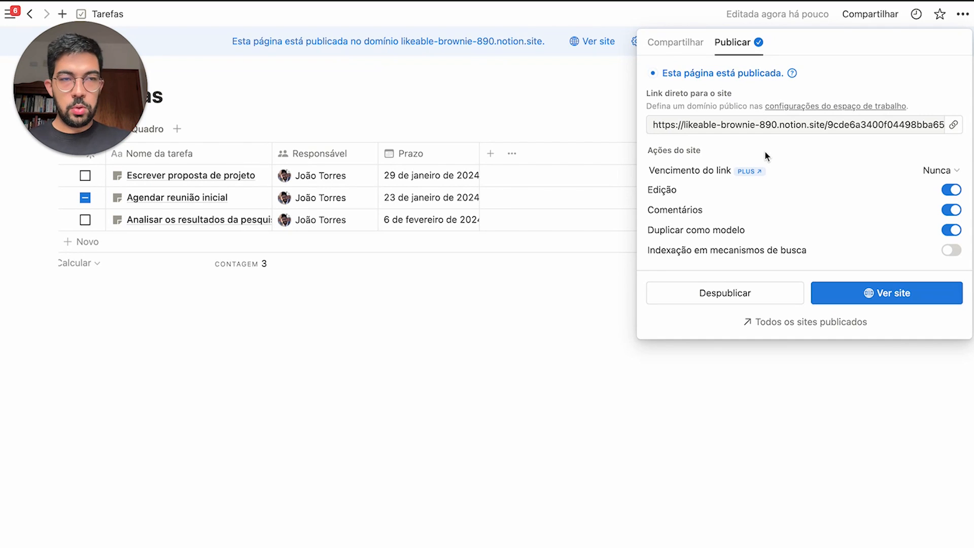
mouse_move(712, 262)
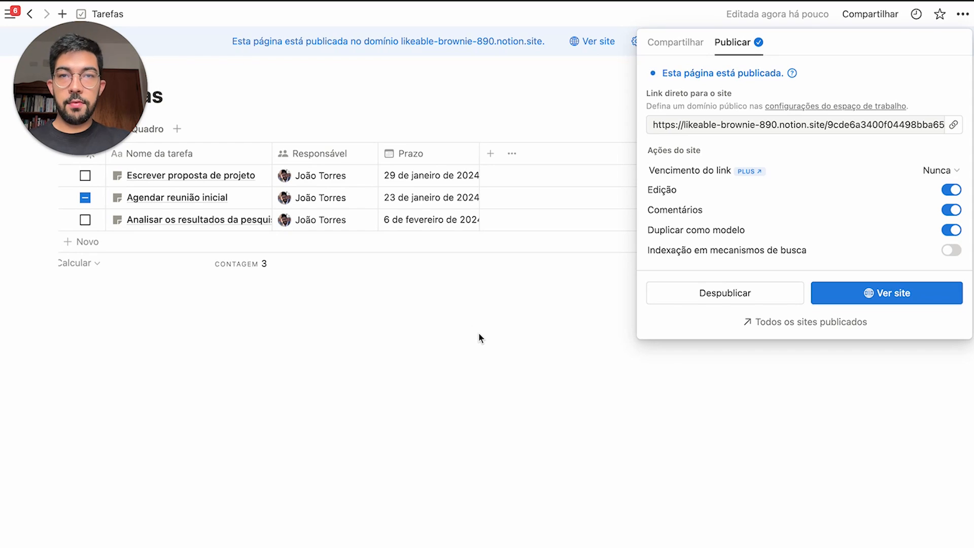
Close the publishing settings, try Edit on the public page, and return to the workspace editor
click(494, 321)
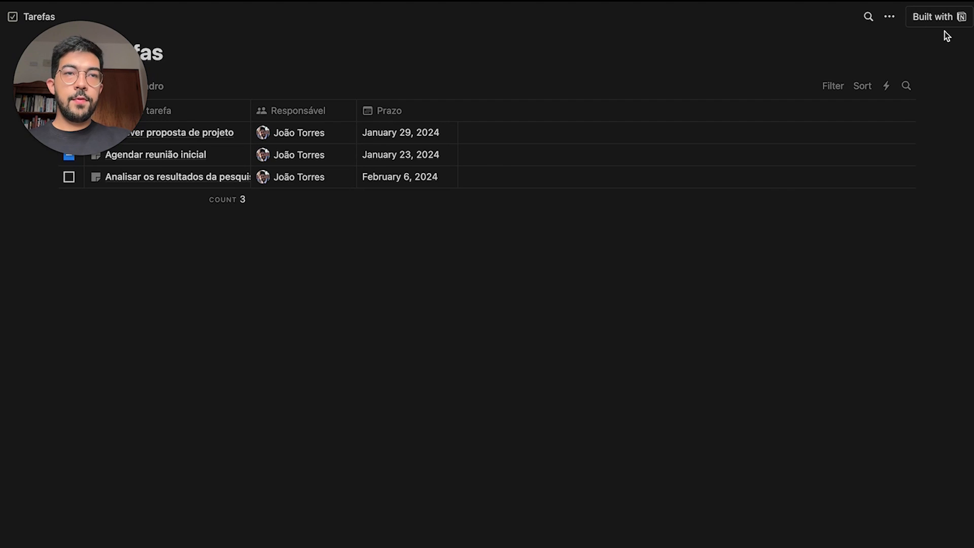
click(888, 20)
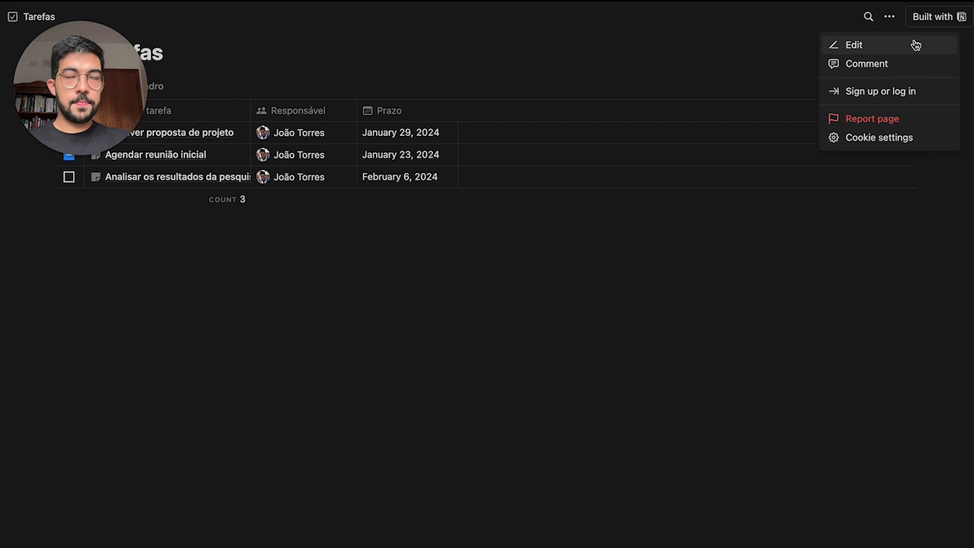
click(931, 20)
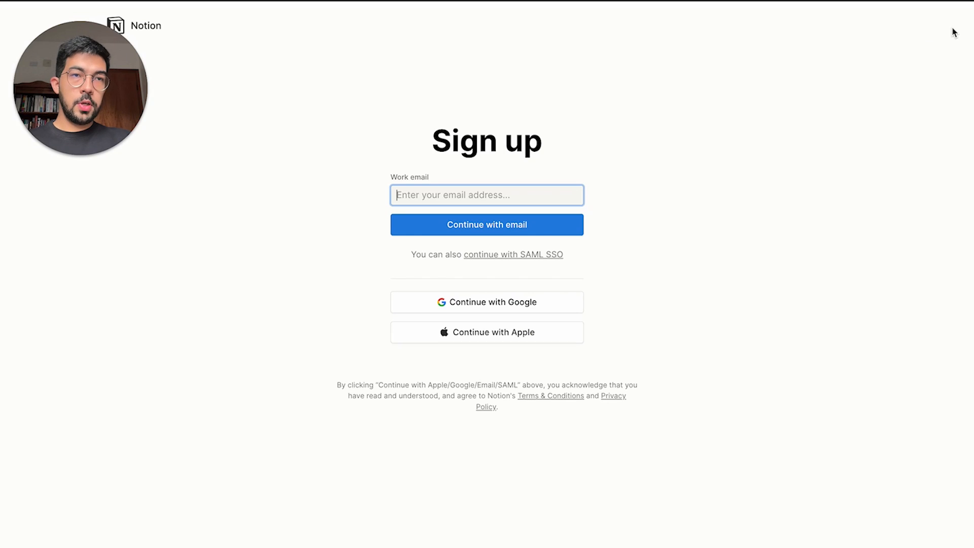
scroll(782, 56, left, 5)
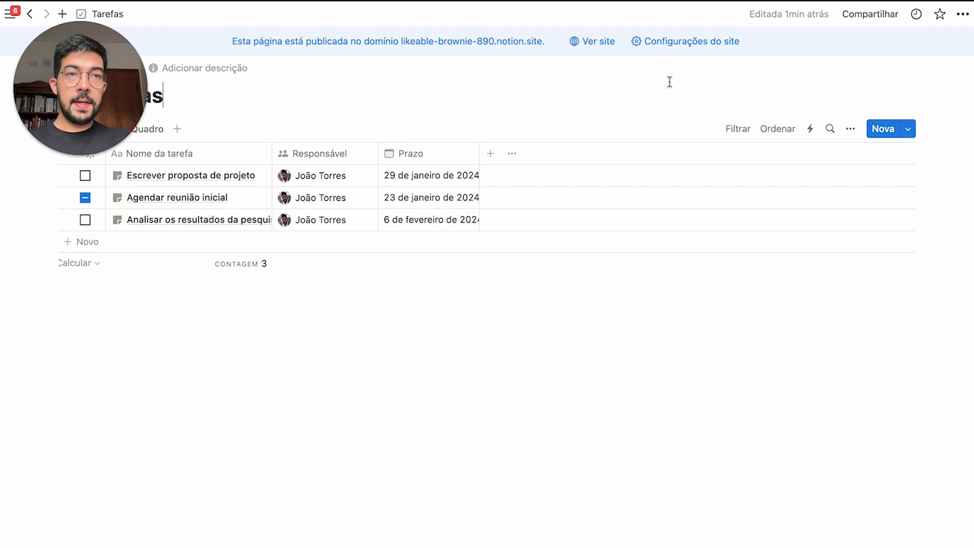
Check the Tarefas page's recent updates and its Métricas view counts
click(916, 22)
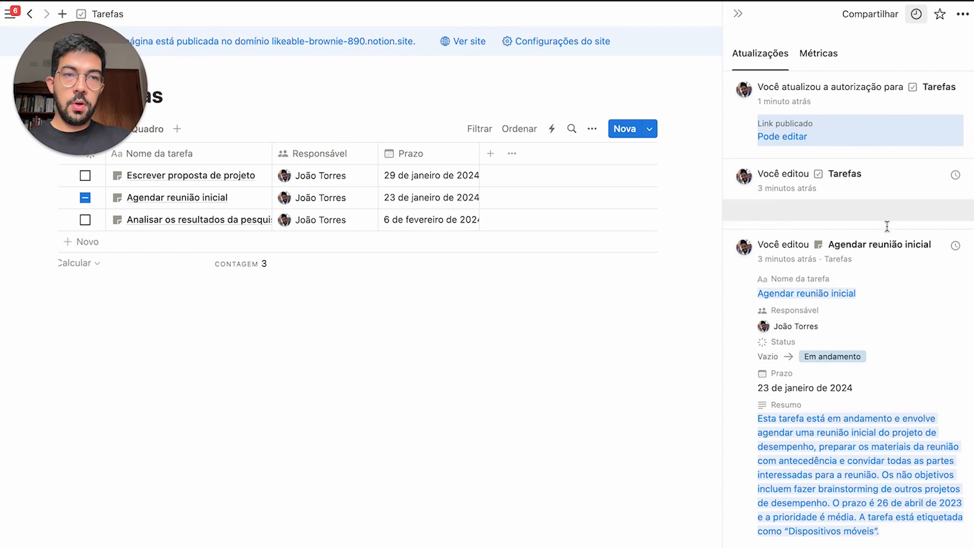
scroll(902, 333, down, 8)
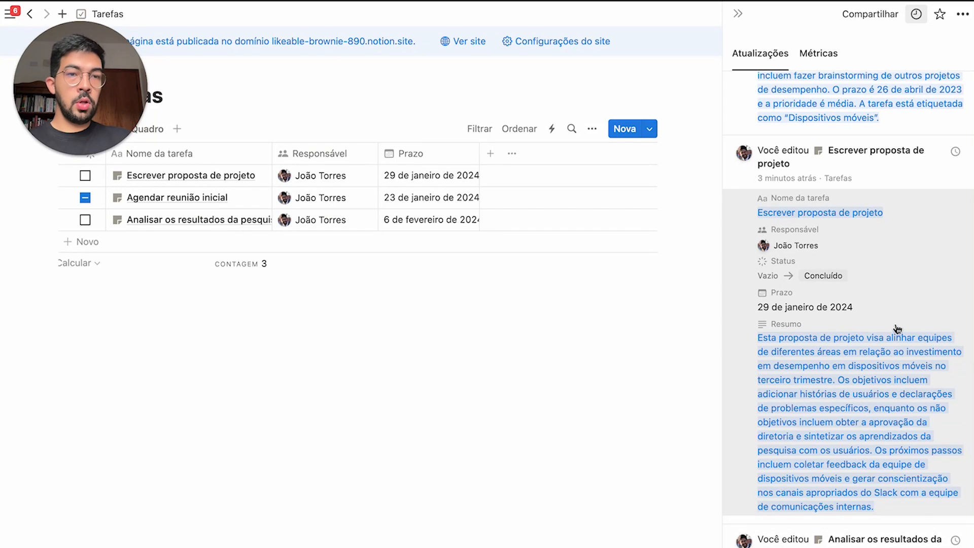
scroll(896, 329, up, 8)
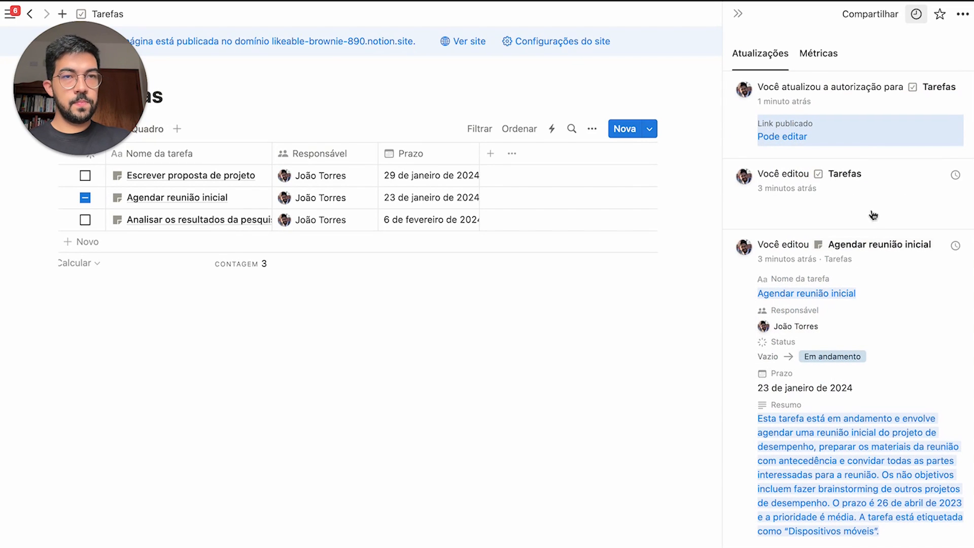
click(824, 55)
mouse_move(839, 179)
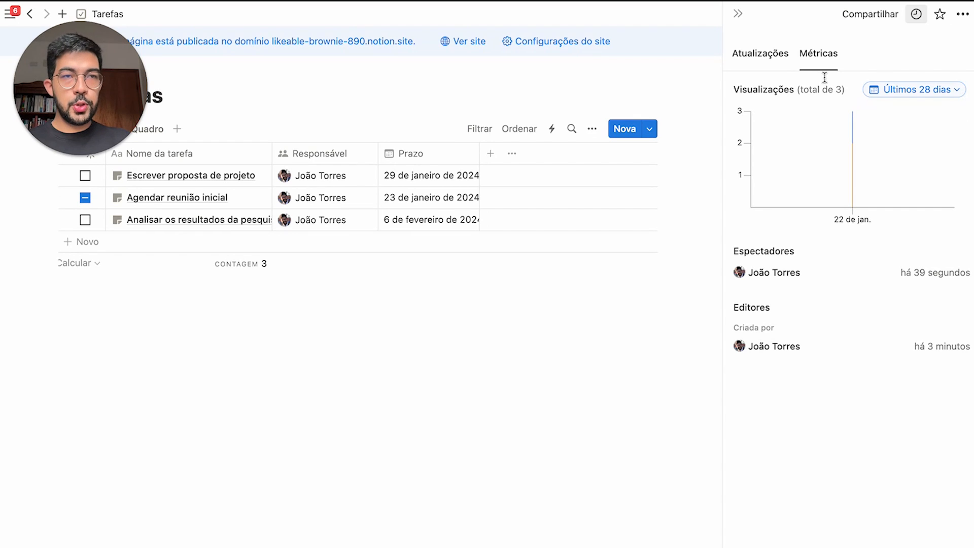
Star Tarefas as a favourite, then reopen the sidebar and toggle the Favoritos and Particular sections
click(938, 20)
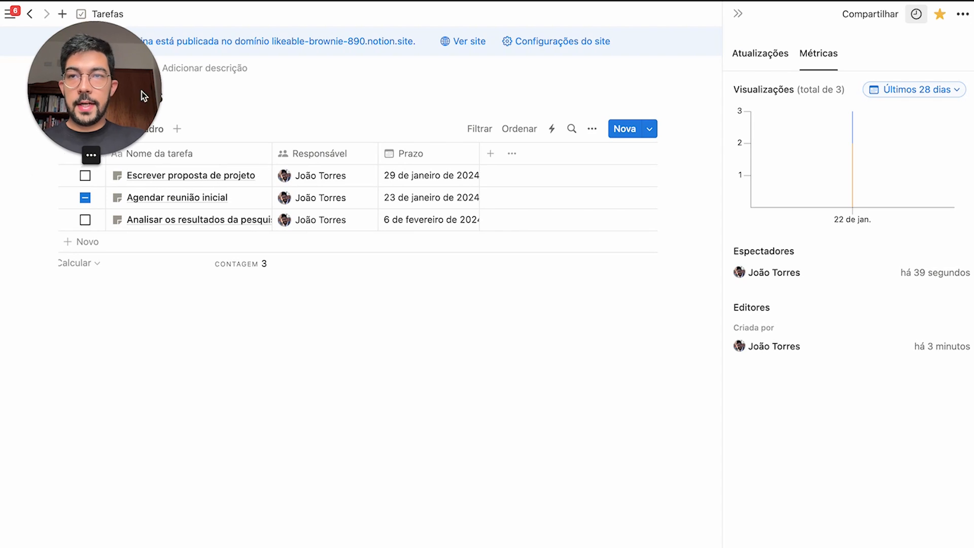
click(12, 16)
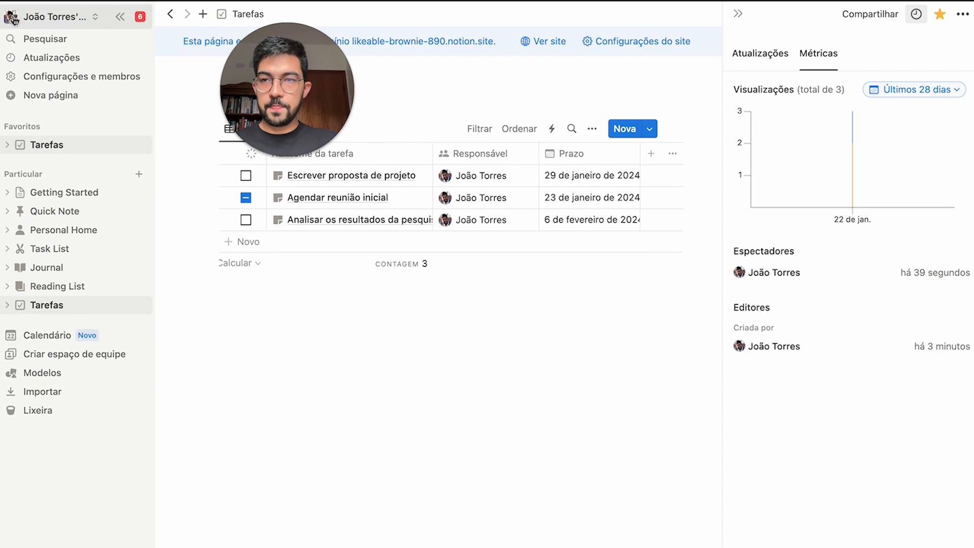
click(21, 174)
click(28, 128)
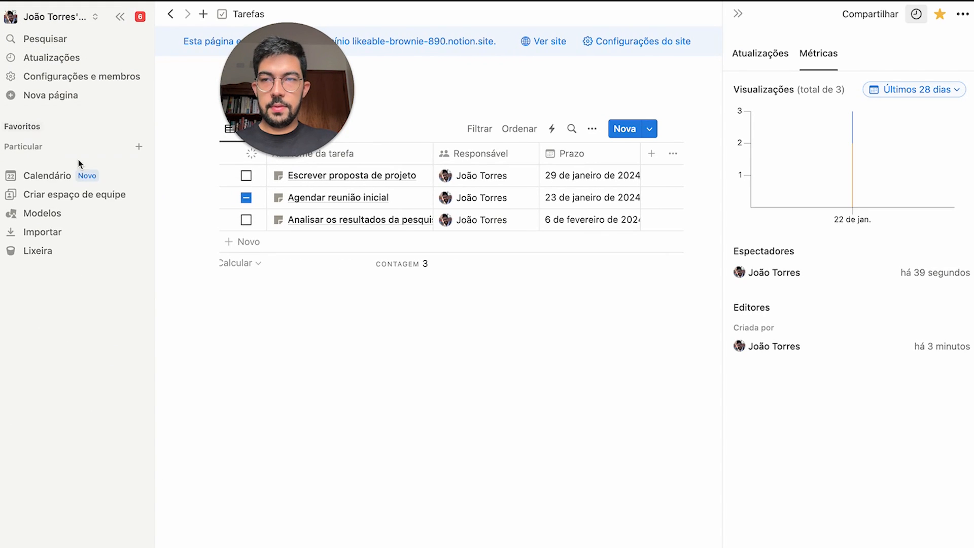
click(32, 129)
click(34, 174)
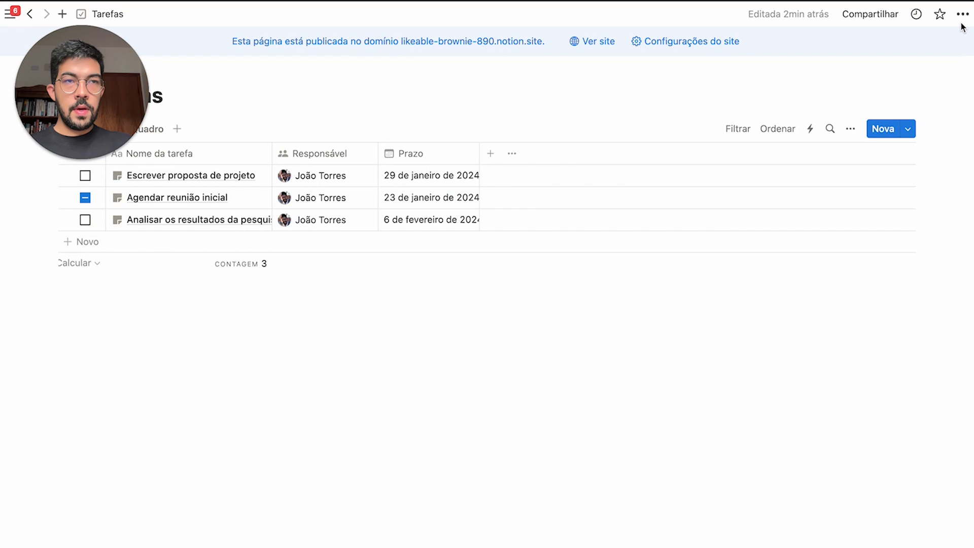
Open the page's Export dialog and change the format from Markdown e CSV to PDF
click(962, 15)
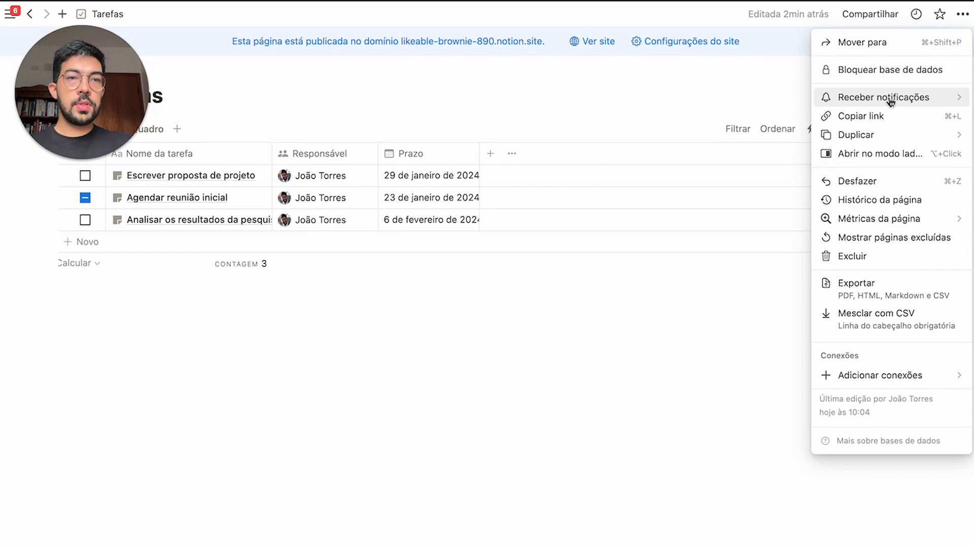
mouse_move(891, 102)
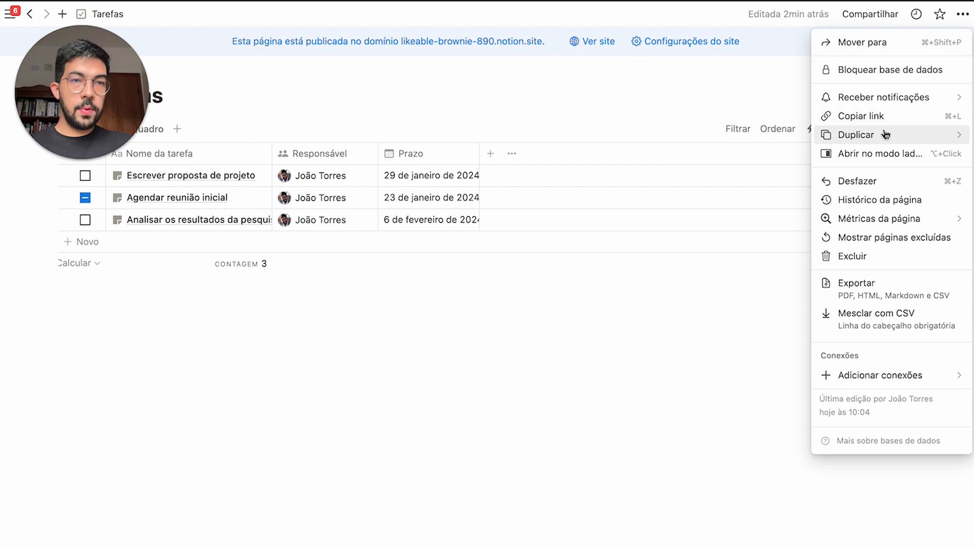
mouse_move(888, 137)
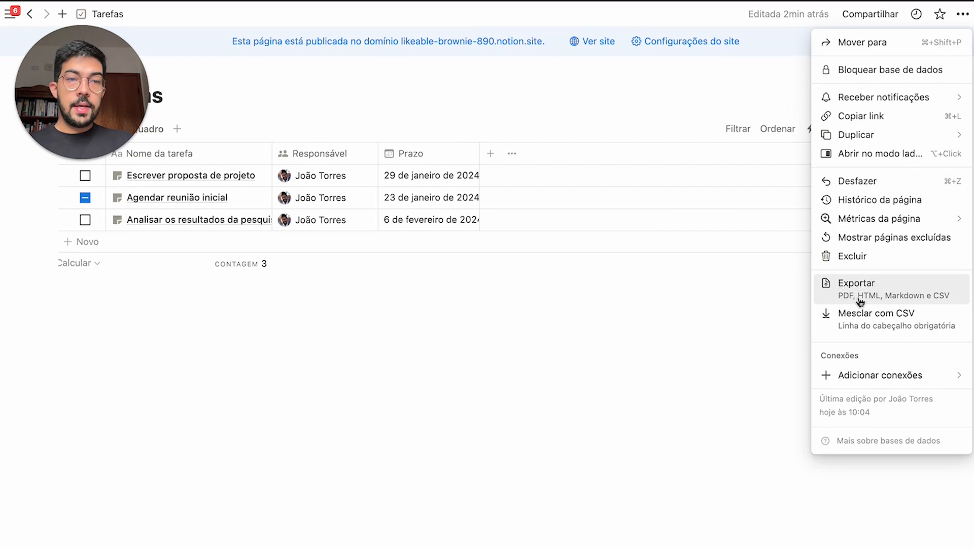
click(881, 297)
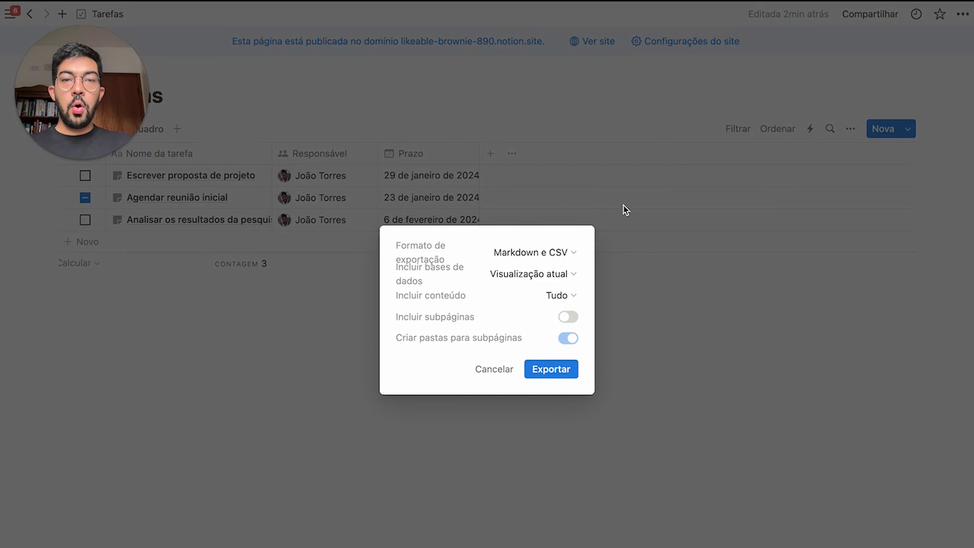
click(553, 259)
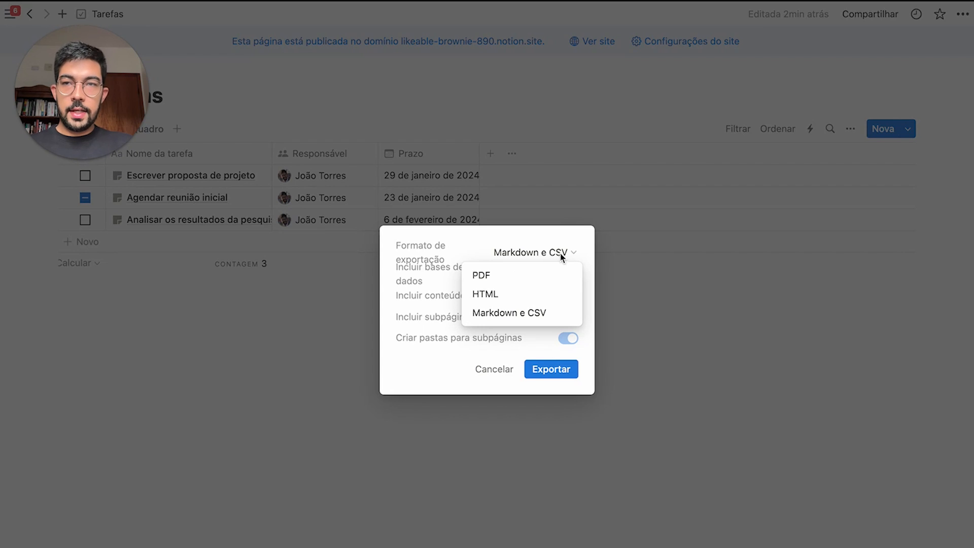
click(562, 250)
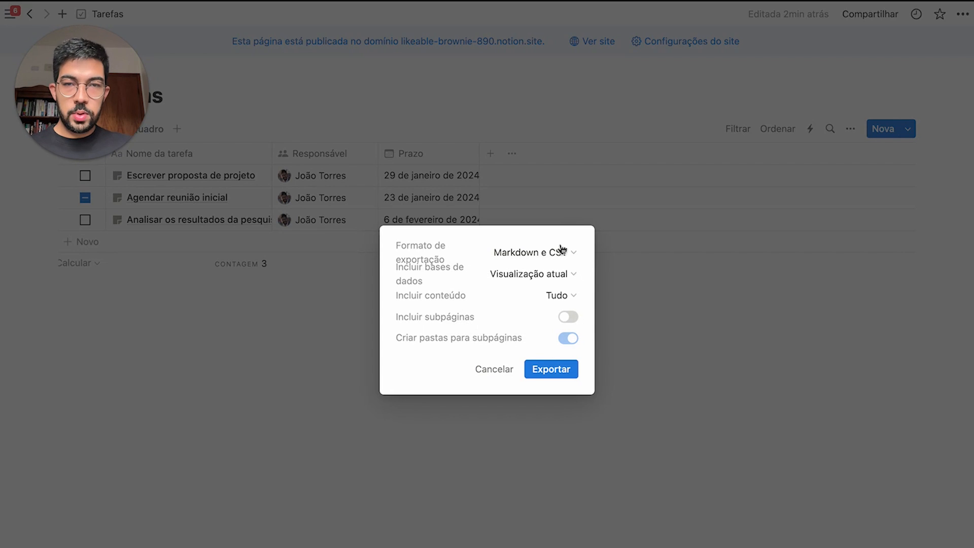
click(556, 252)
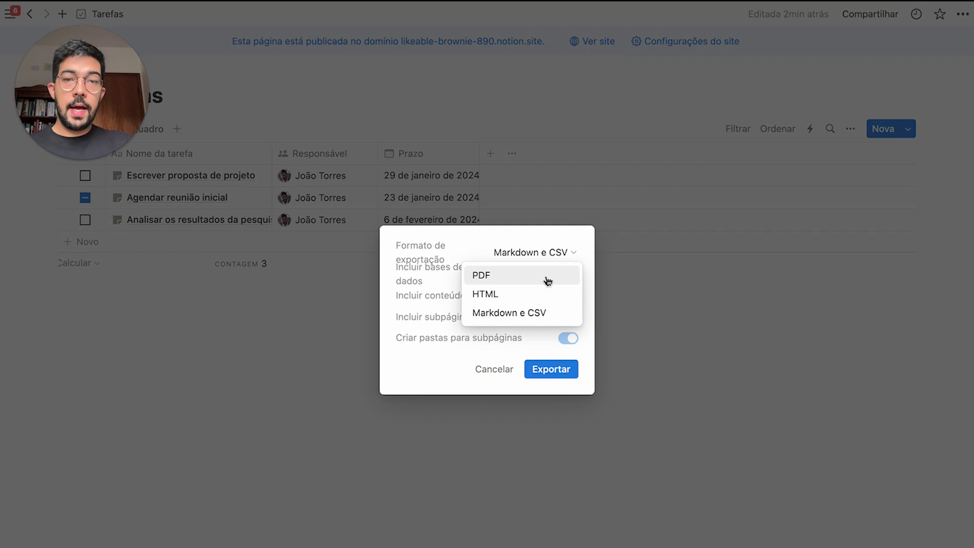
click(549, 239)
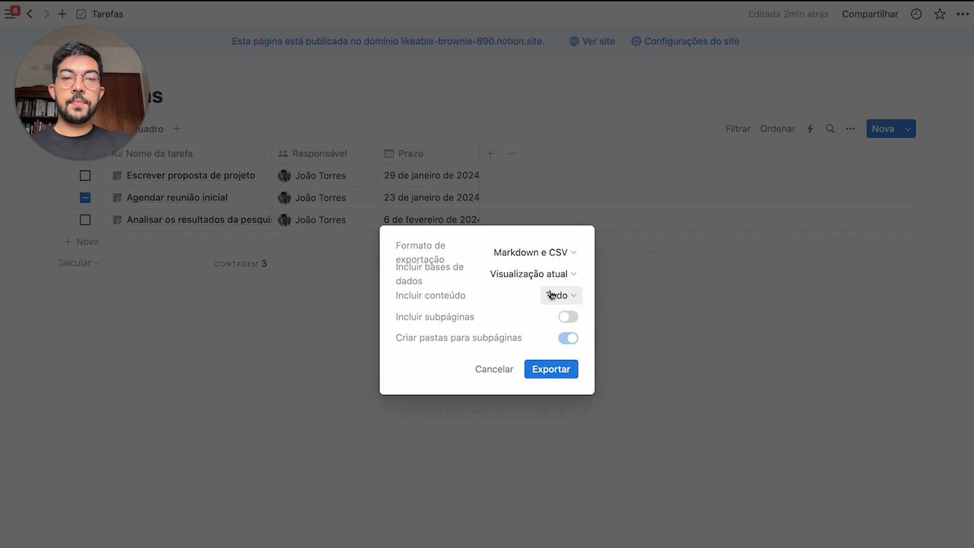
click(554, 252)
click(513, 284)
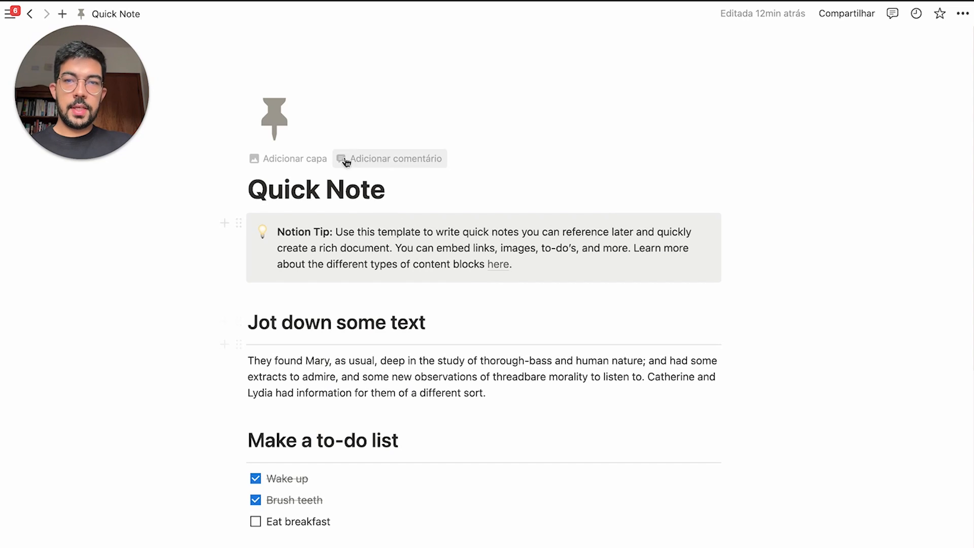
Try the Serifada, Mono and Padrão fonts on Quick Note, settling on Mono
click(962, 13)
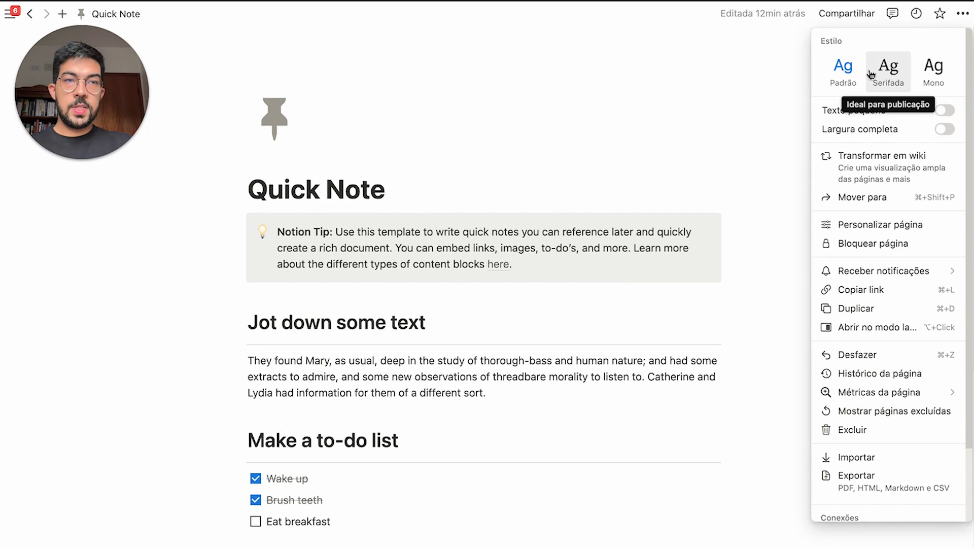
click(889, 73)
click(934, 71)
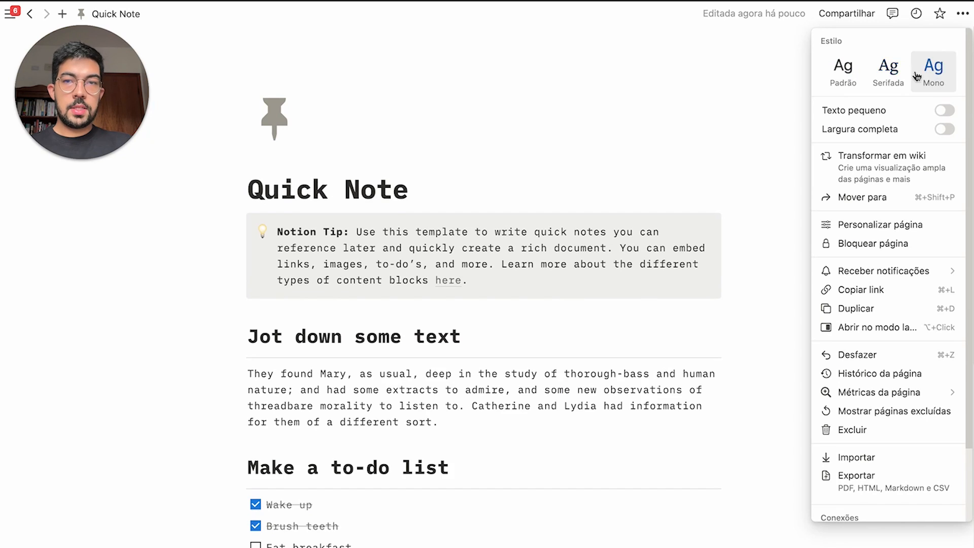
click(888, 72)
click(882, 78)
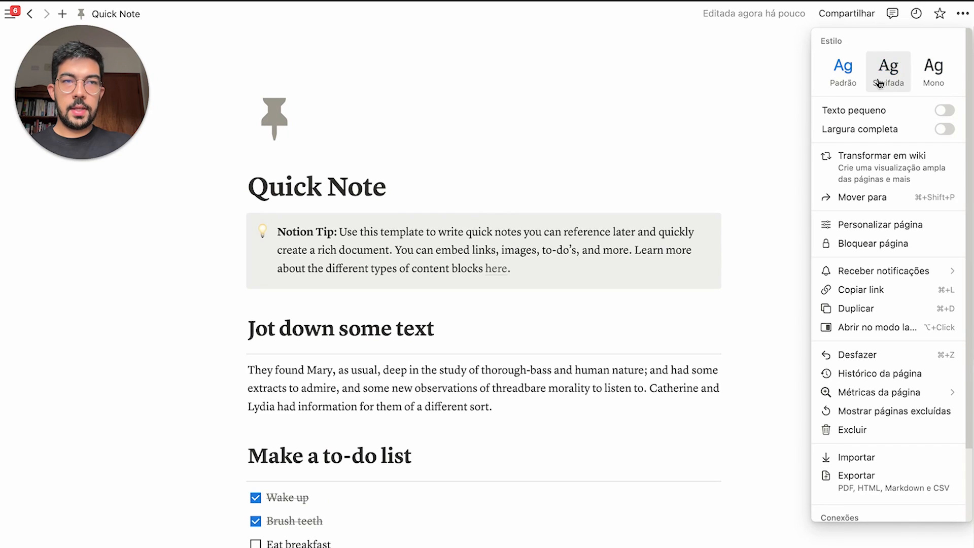
click(936, 72)
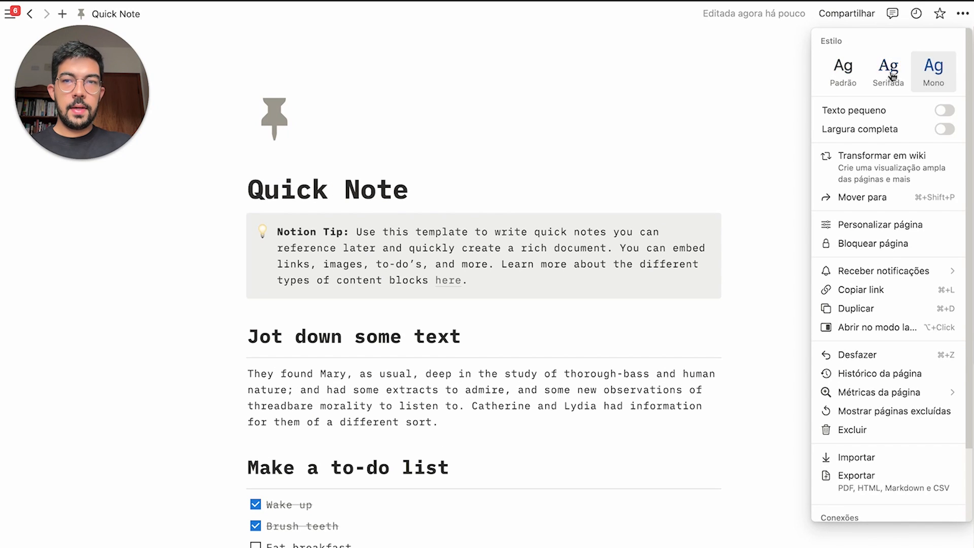
click(843, 77)
click(881, 80)
click(956, 80)
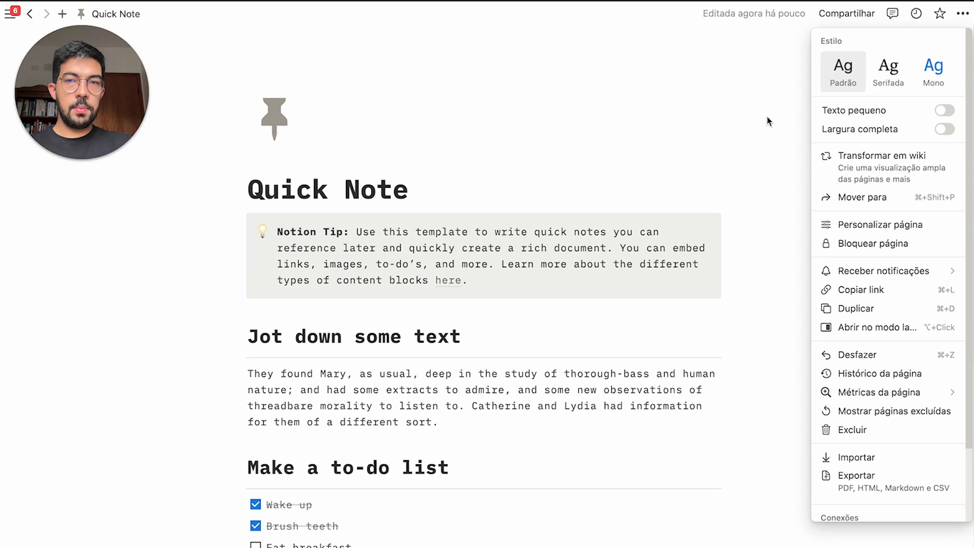
Toggle Texto pequeno and Largura completa on and back off, keeping normal size and width
click(939, 113)
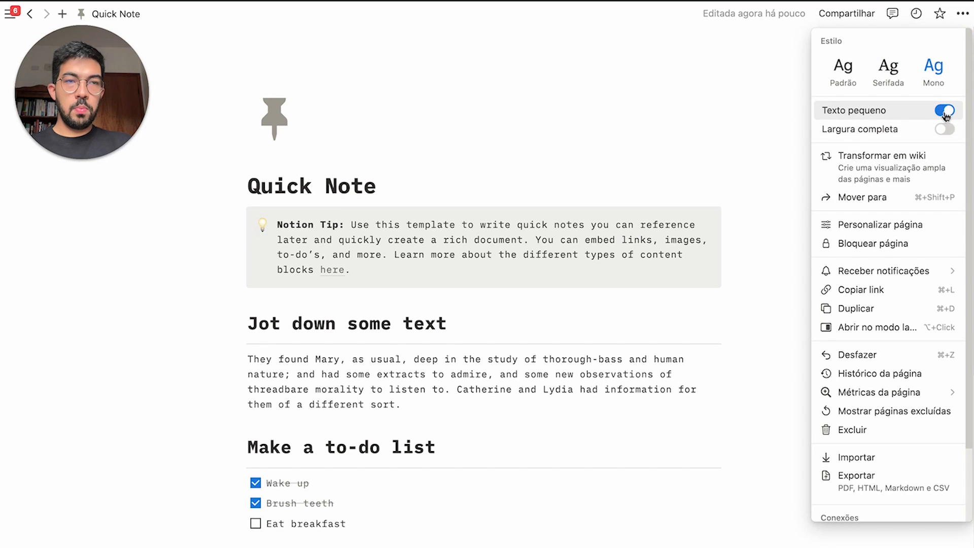
click(946, 112)
click(944, 129)
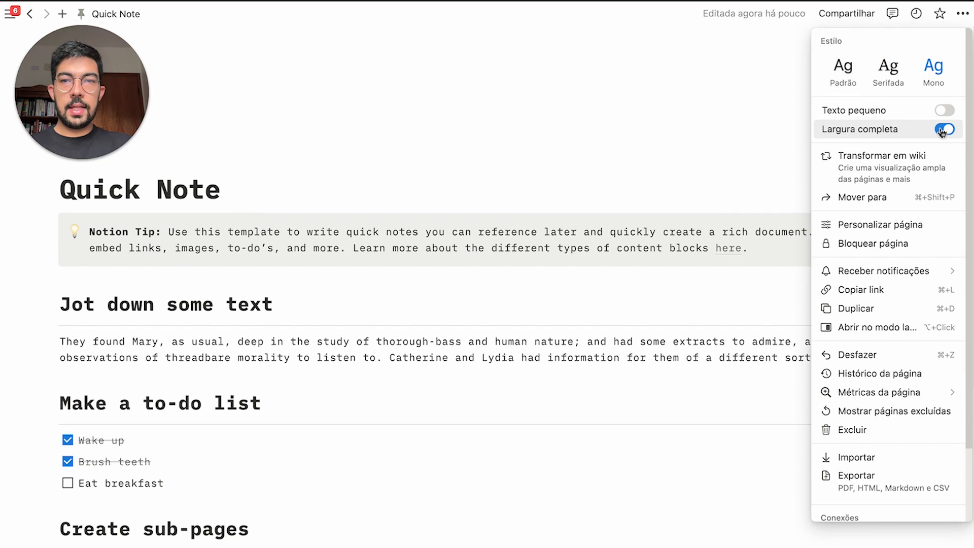
click(508, 138)
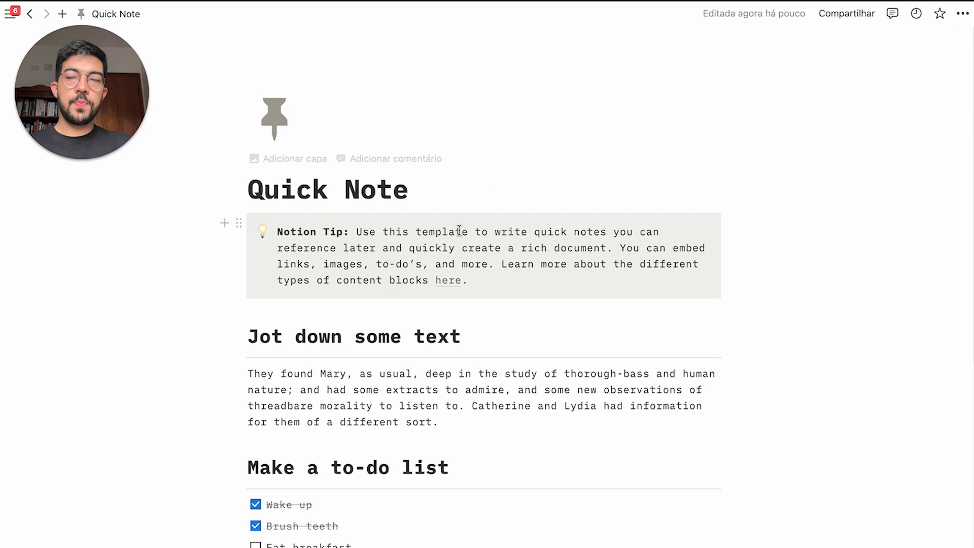
Create a new page with an icon and cover, titled 'Minha Vida'
mouse_move(2, 395)
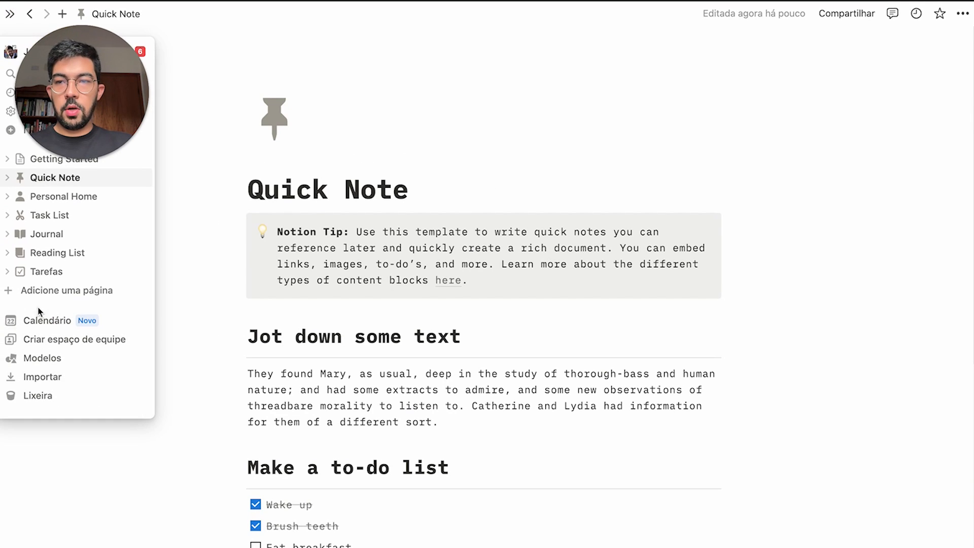
click(77, 293)
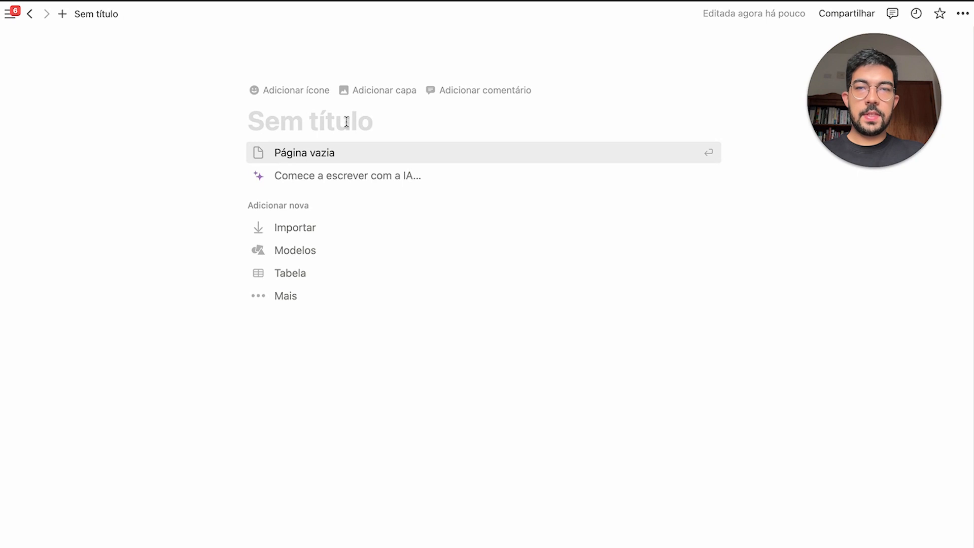
click(300, 91)
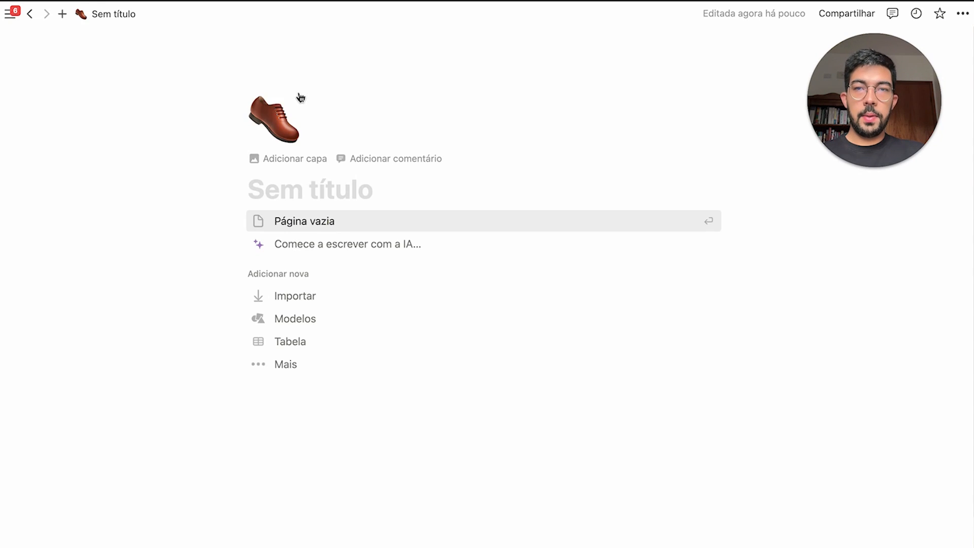
click(307, 163)
click(341, 254)
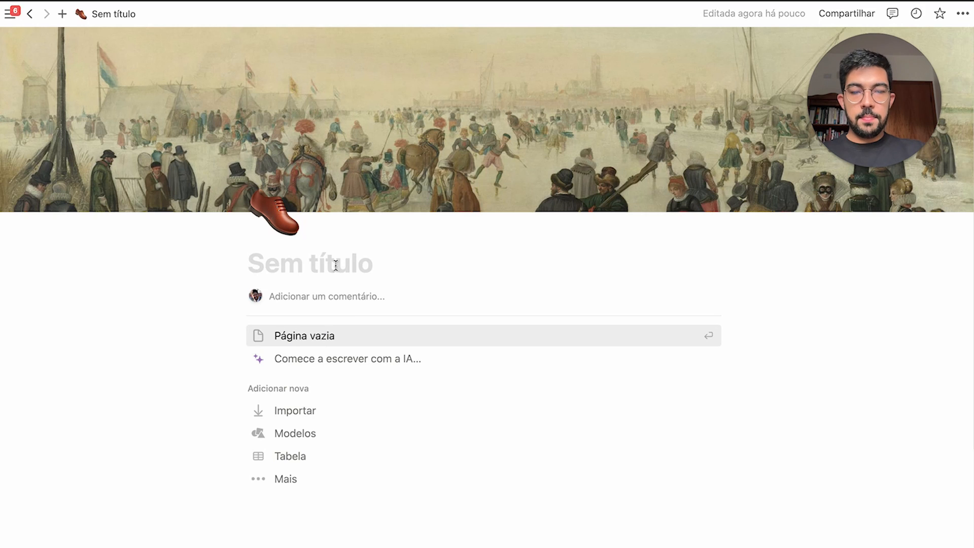
text(Tí)
key(BackSpace)
key(BackSpace)
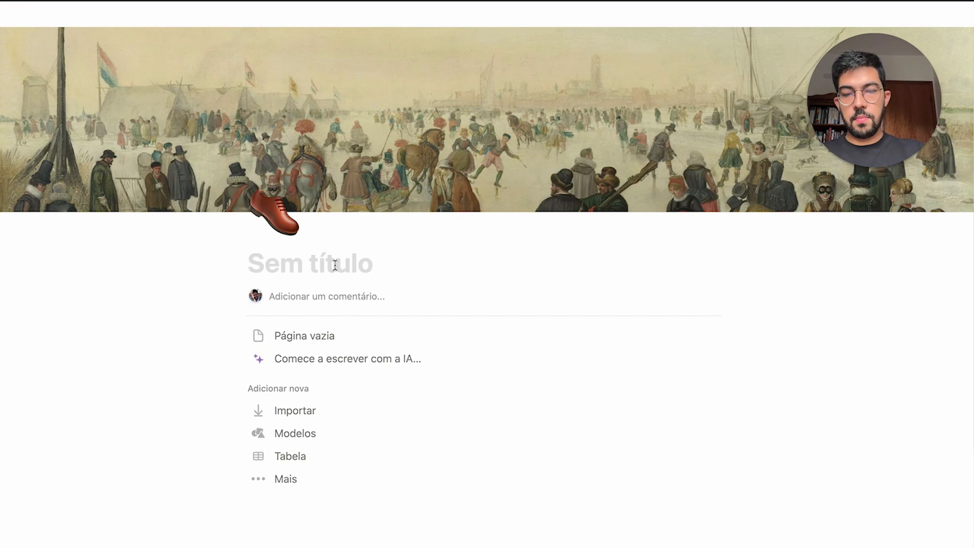
text(Minha Vida)
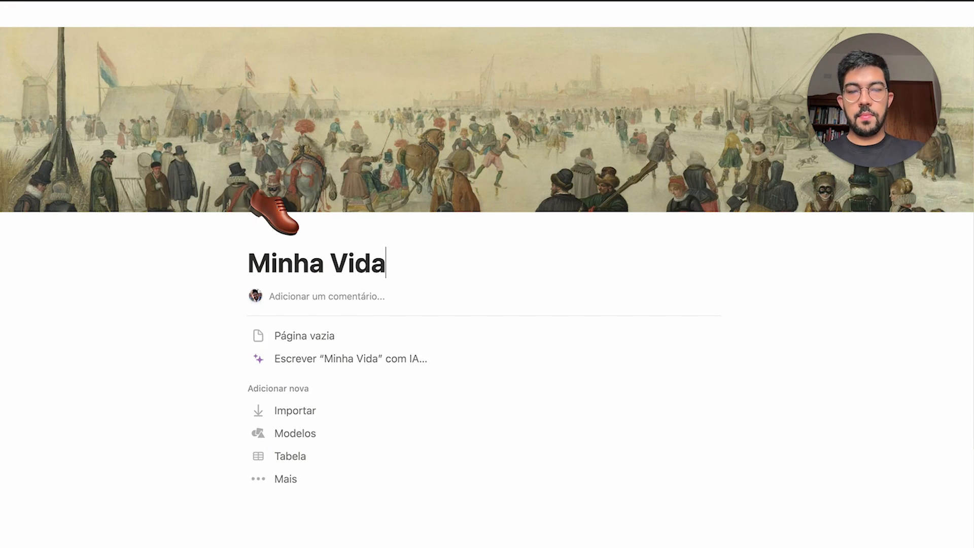
Change the Minha Vida page icon to the waving-hand emoji
click(272, 220)
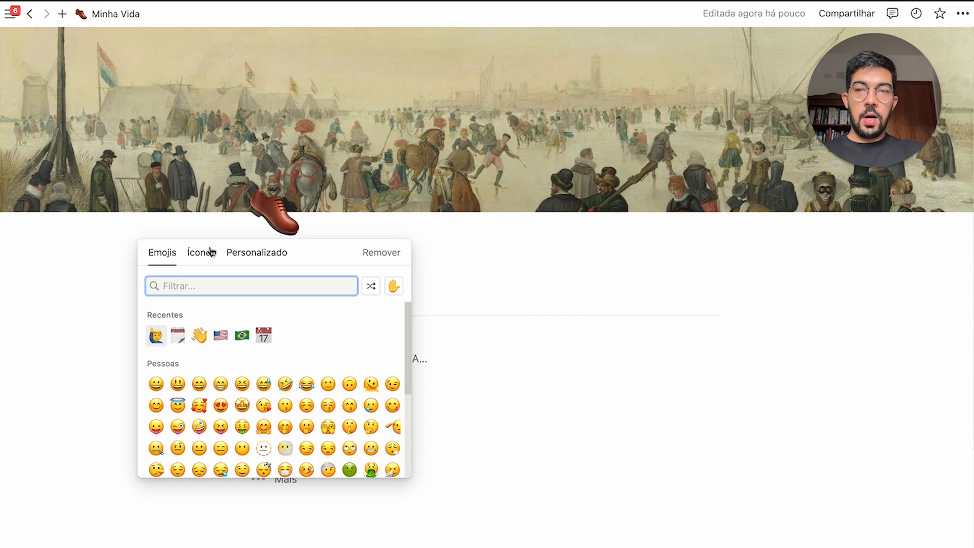
scroll(284, 375, down, 10)
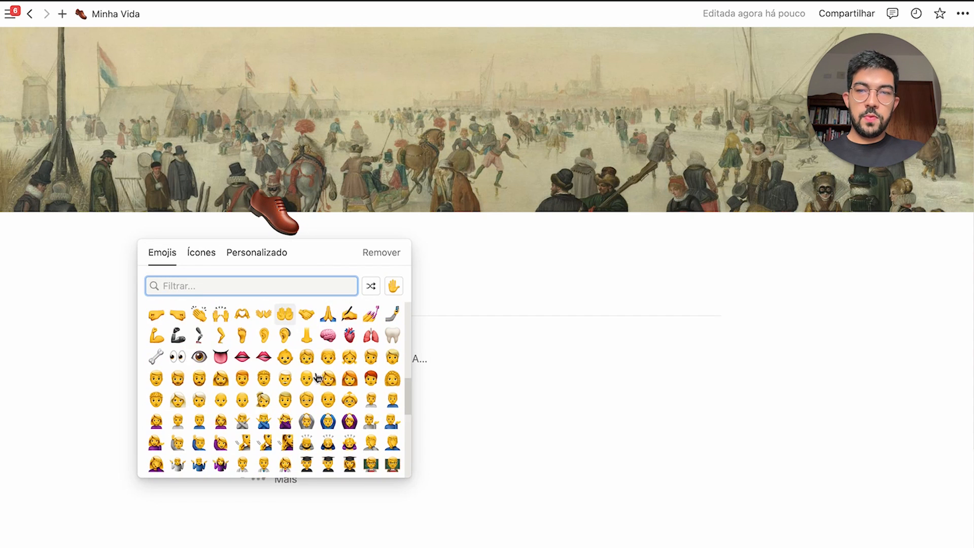
scroll(317, 378, down, 5)
click(203, 253)
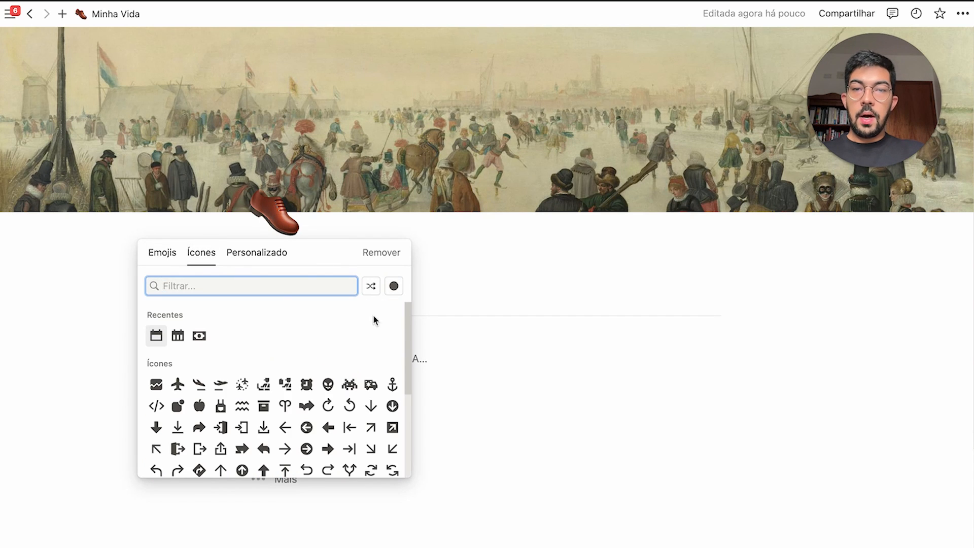
scroll(381, 365, down, 3)
scroll(388, 405, down, 10)
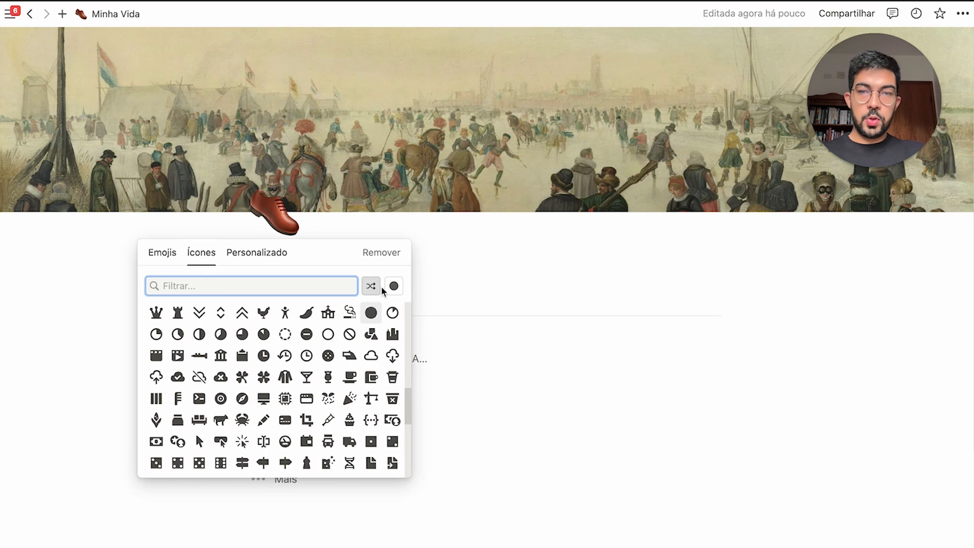
click(394, 286)
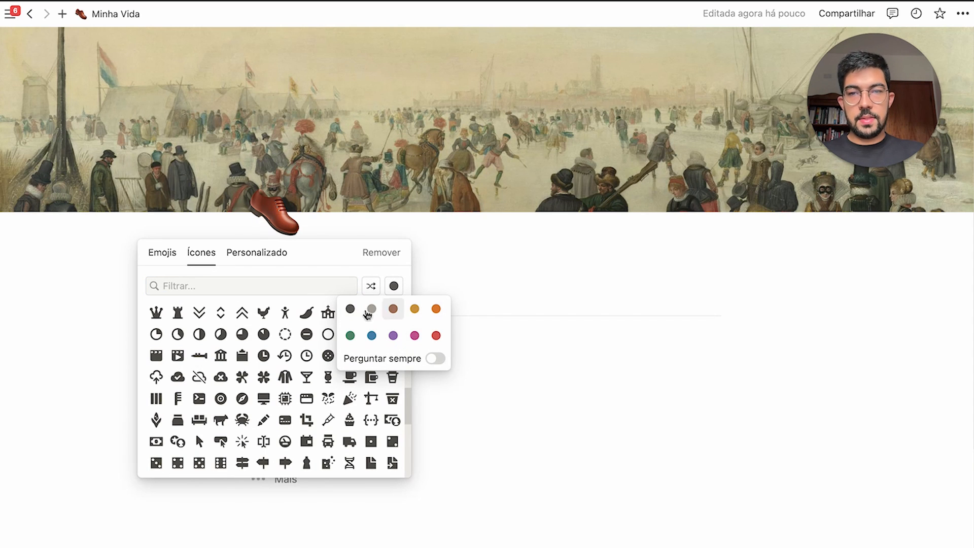
click(278, 255)
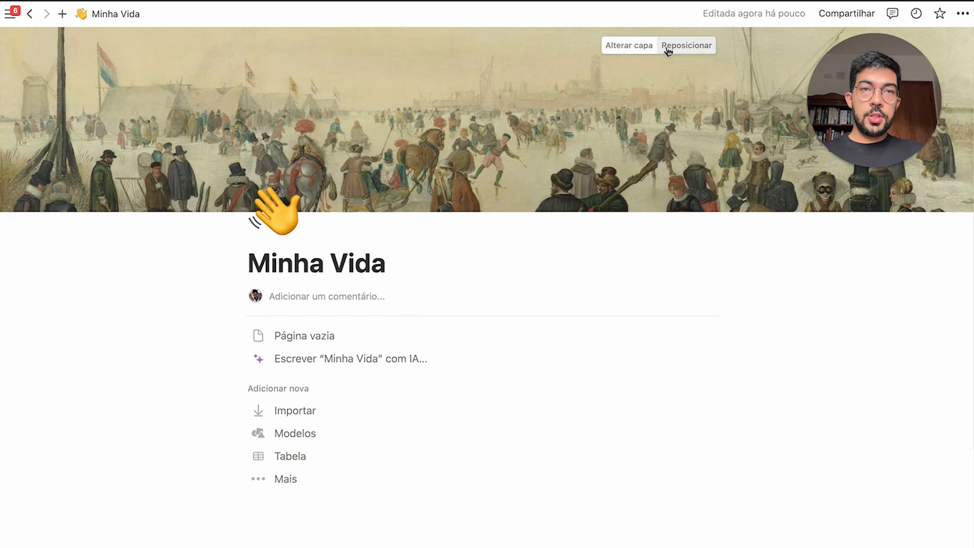
Reposition the skating painting upward within the cover and save the position
click(672, 45)
click(686, 46)
click(696, 50)
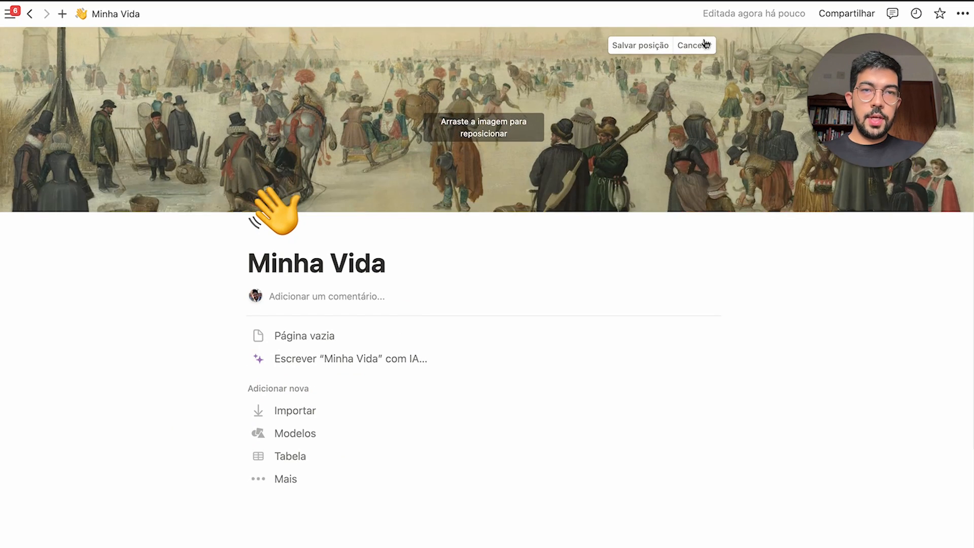
drag(682, 100, 682, 60)
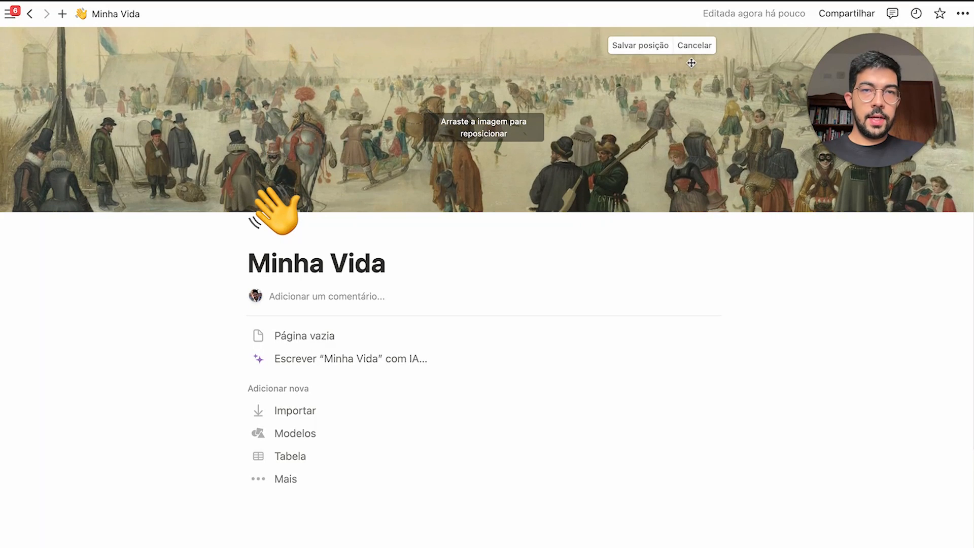
click(640, 45)
Replace the cover with a yellow headphones photo from Unsplash
click(632, 46)
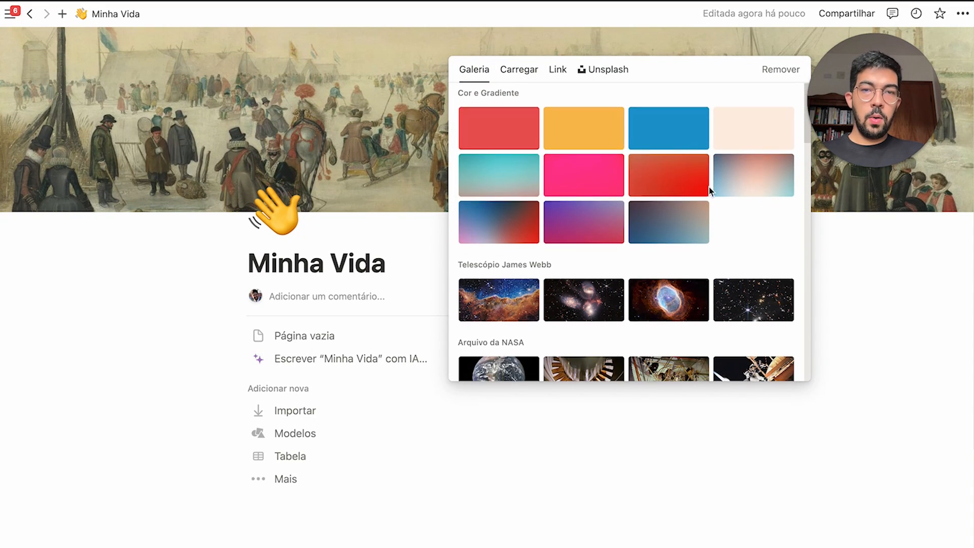
scroll(634, 178, down, 6)
scroll(675, 236, down, 5)
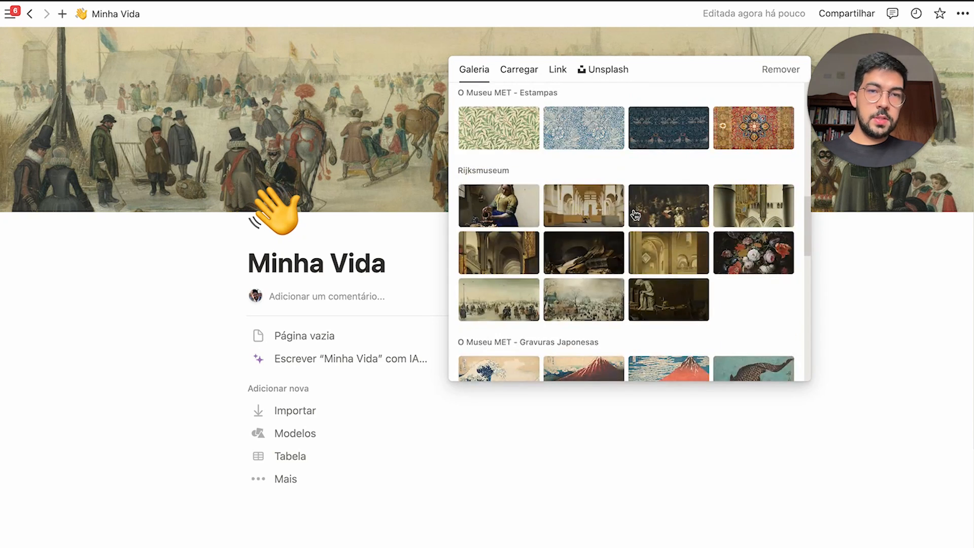
scroll(634, 213, up, 15)
click(520, 70)
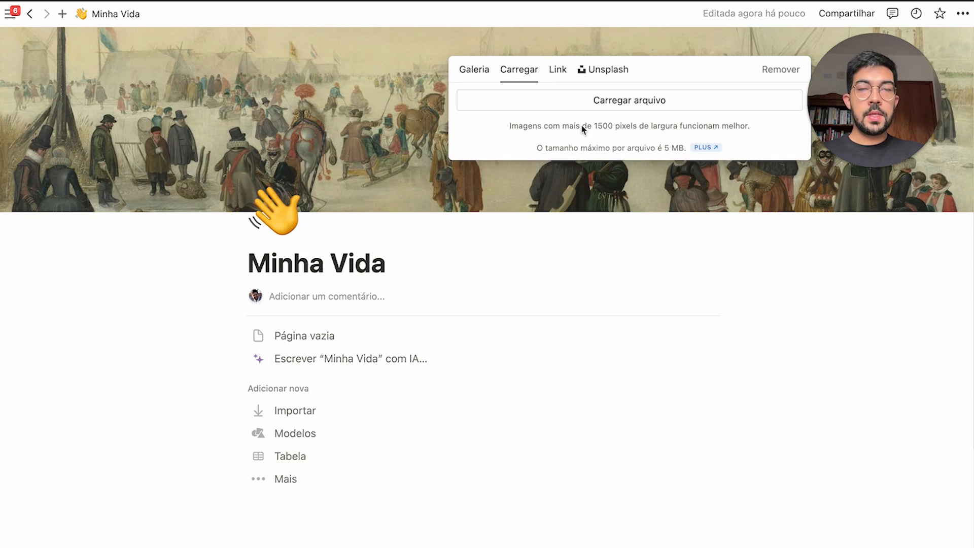
click(565, 76)
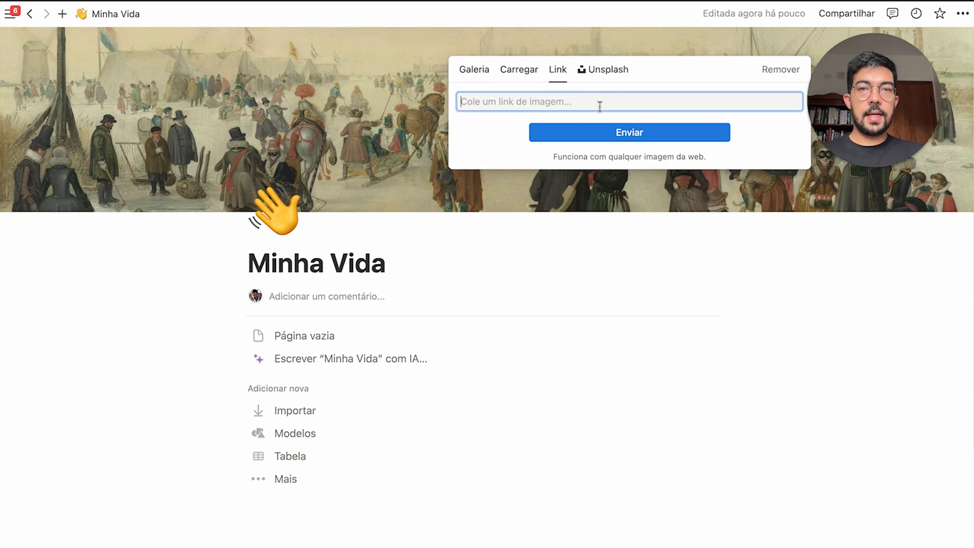
click(611, 71)
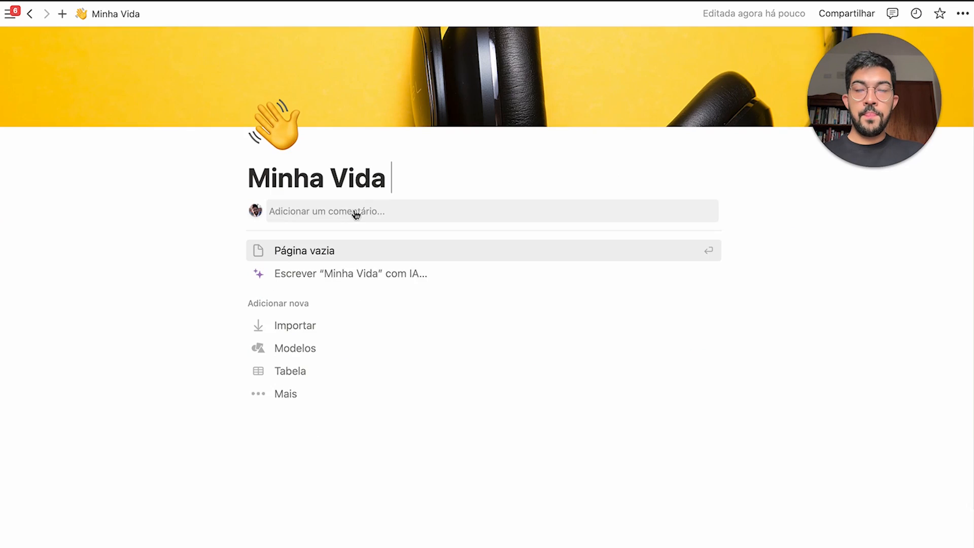
scroll(356, 218, up, 1)
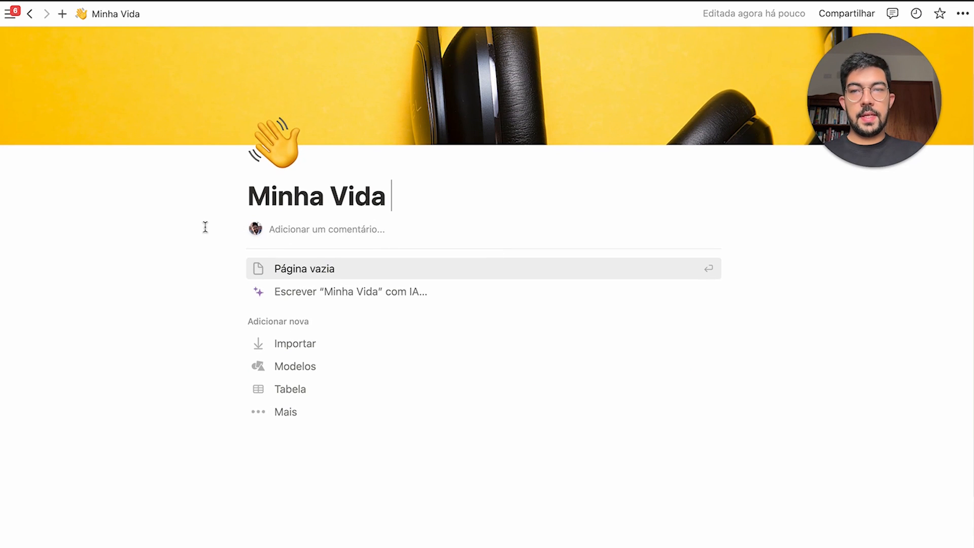
click(483, 223)
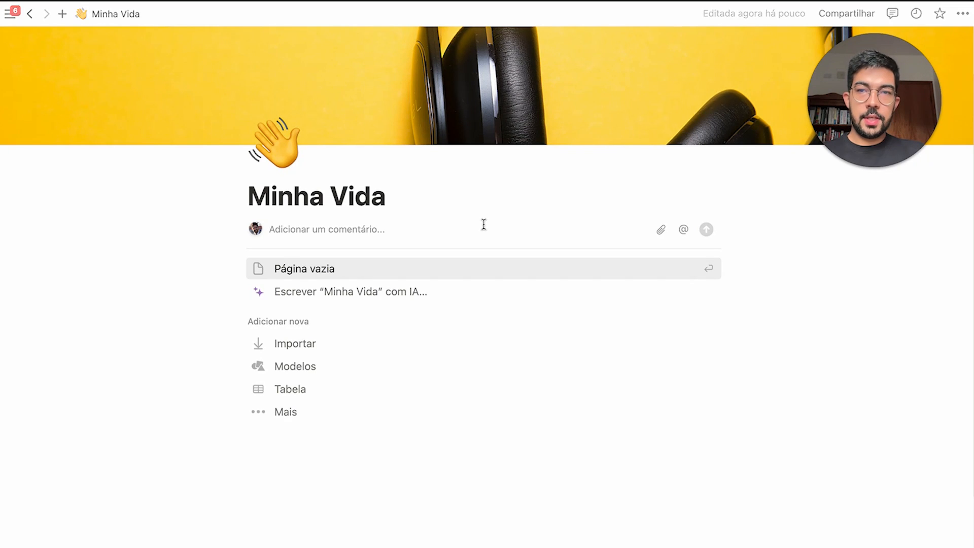
text(Isso é um co)
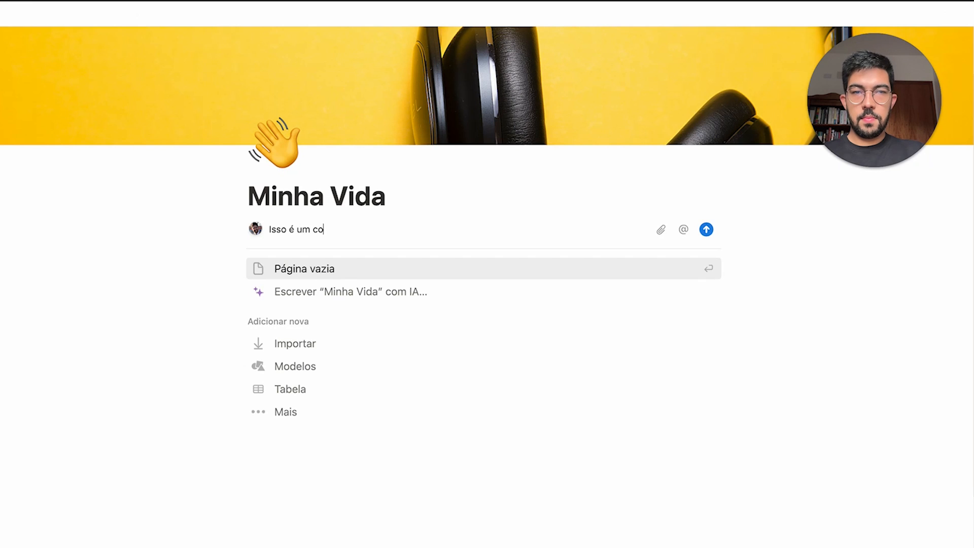
text(mentário!)
key(Return)
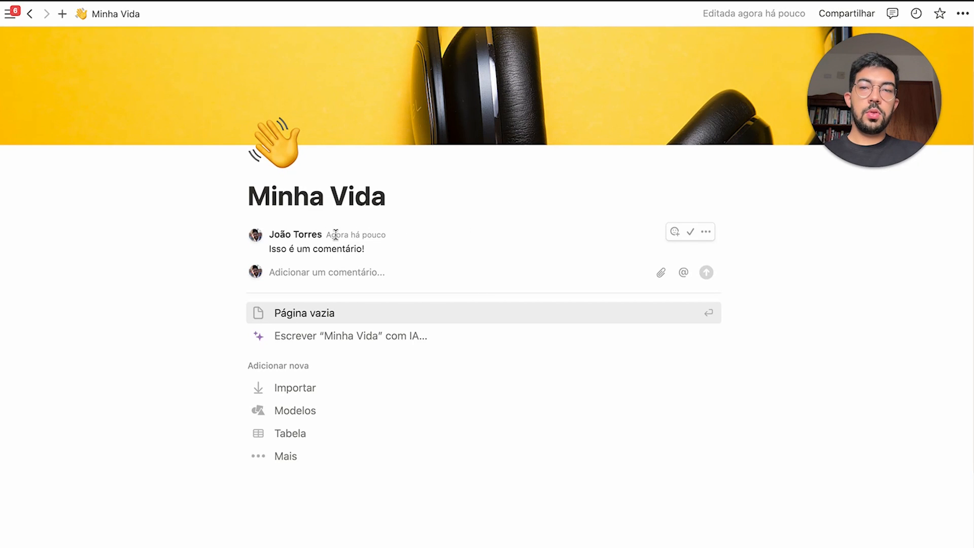
mouse_move(349, 234)
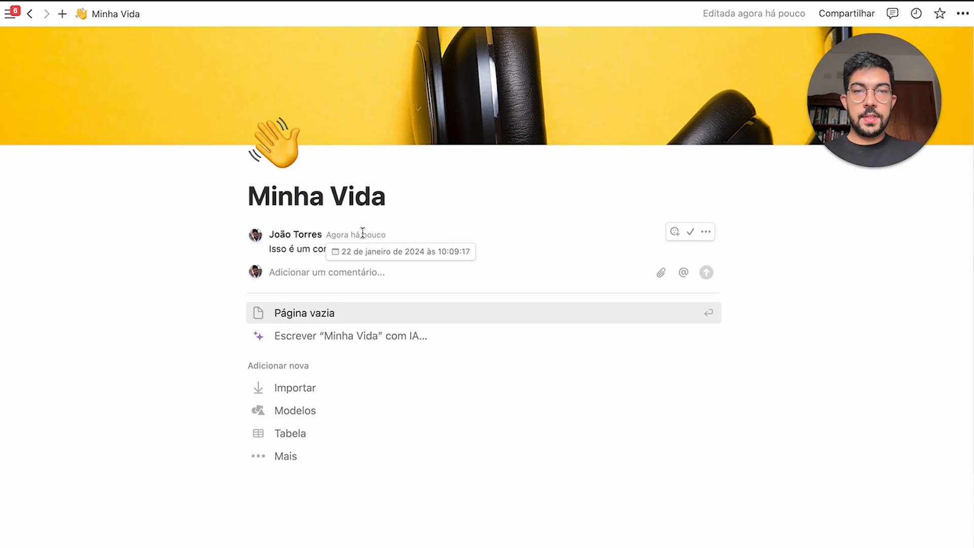
click(675, 232)
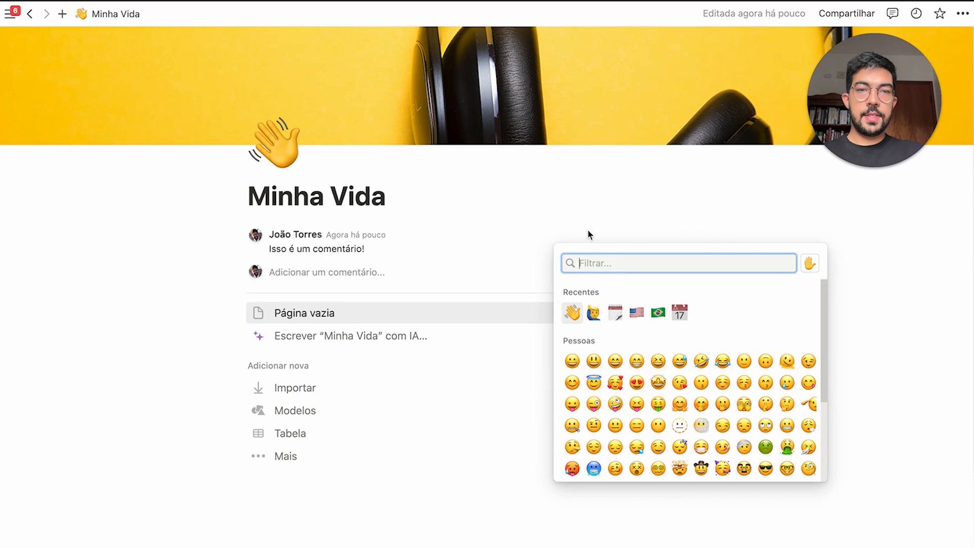
click(596, 317)
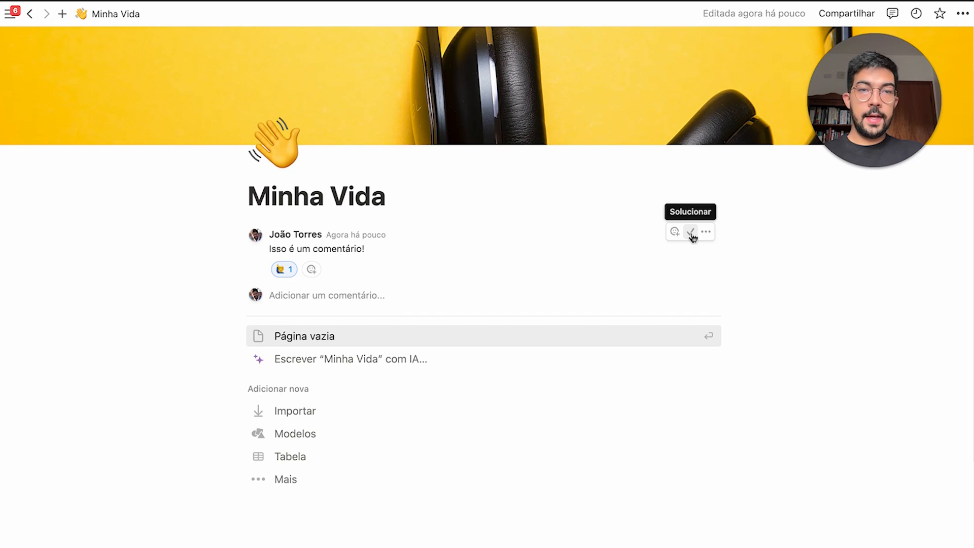
click(691, 234)
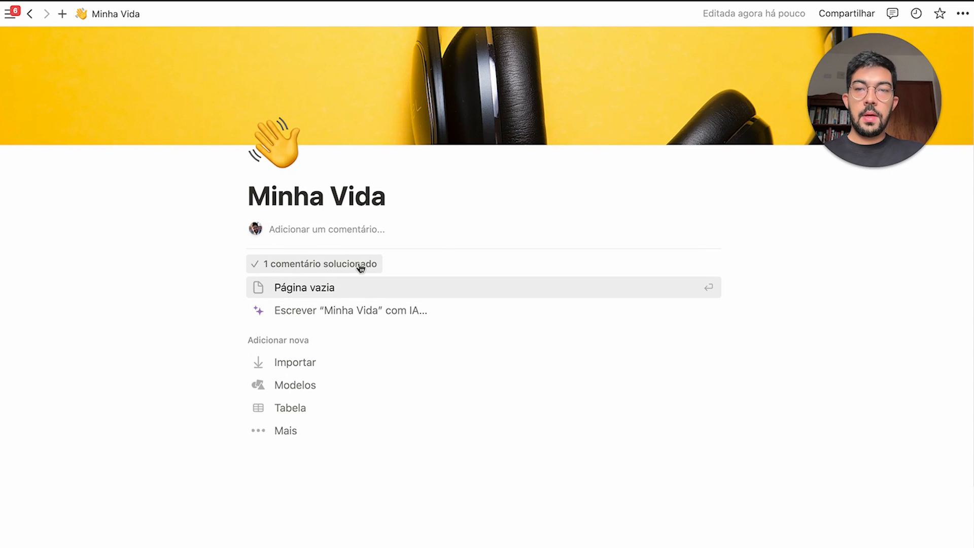
click(306, 265)
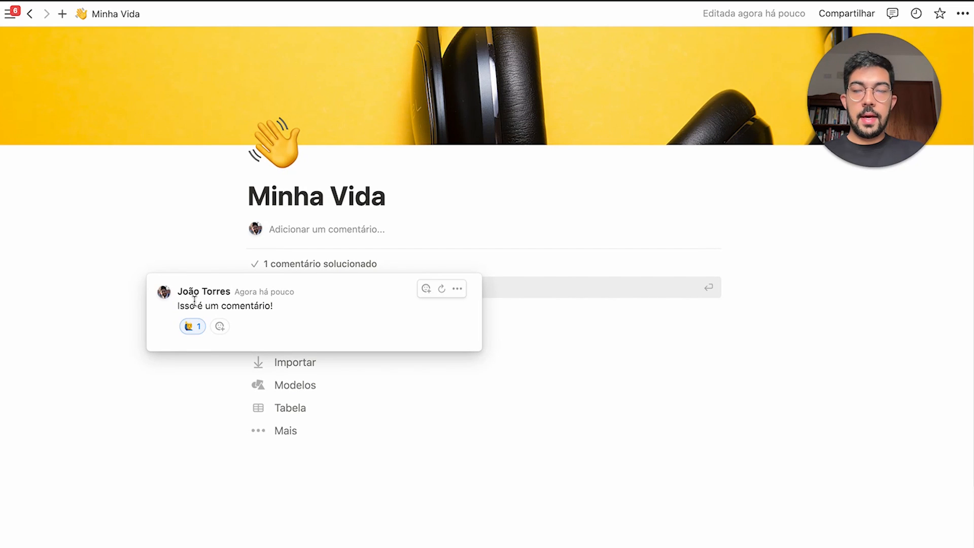
click(441, 289)
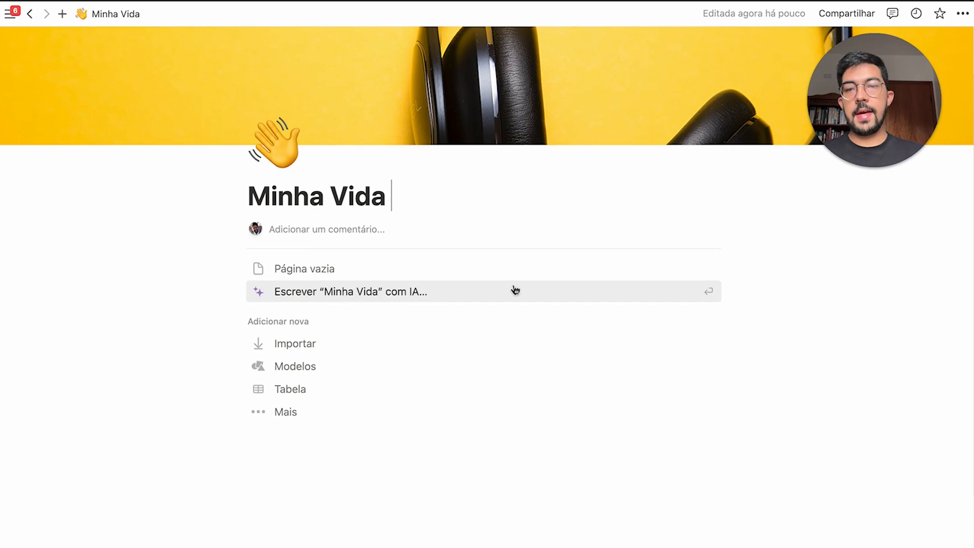
Start Minha Vida as a blank page and place the caret in its single empty block
drag(248, 323, 318, 326)
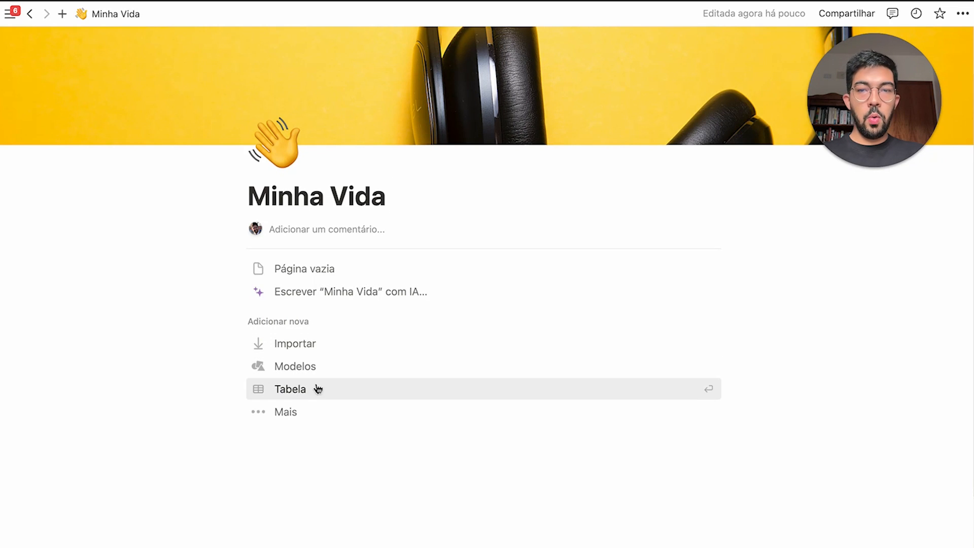
click(368, 279)
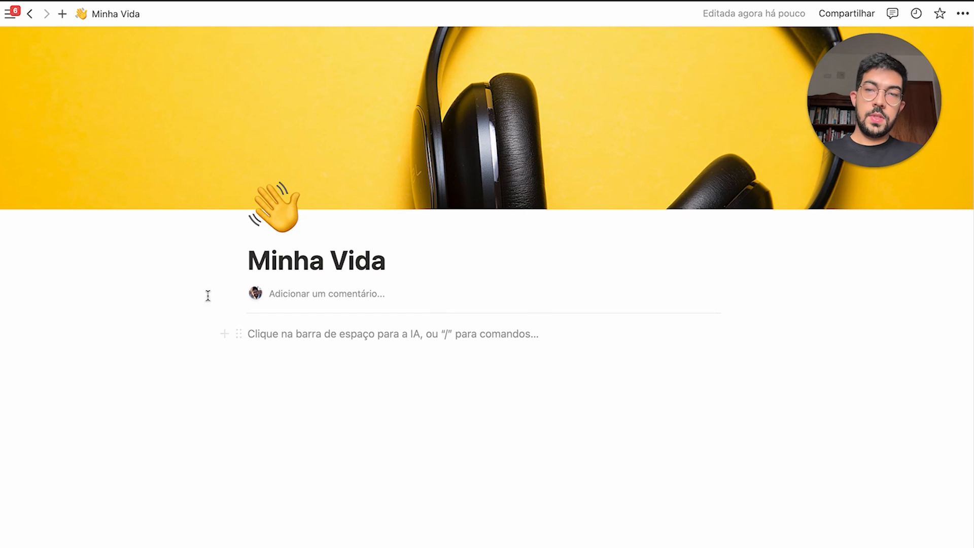
drag(161, 323, 737, 380)
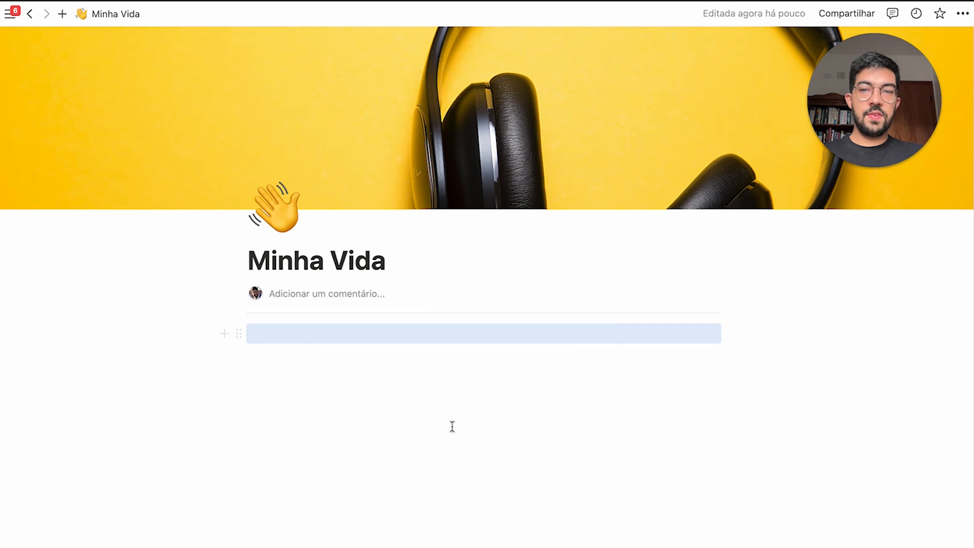
click(255, 336)
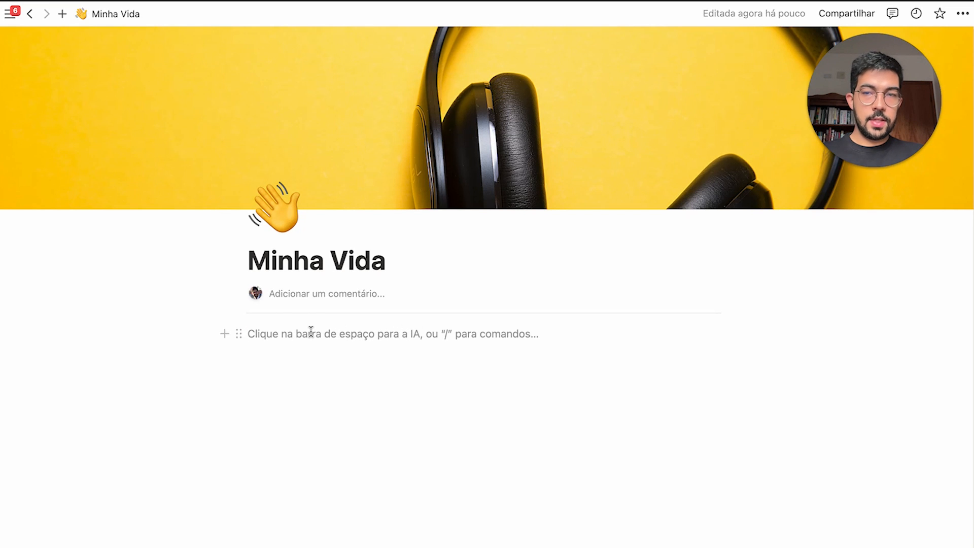
Dismiss the AI writing prompt, then type / in the empty block to list the basic block types
key(space)
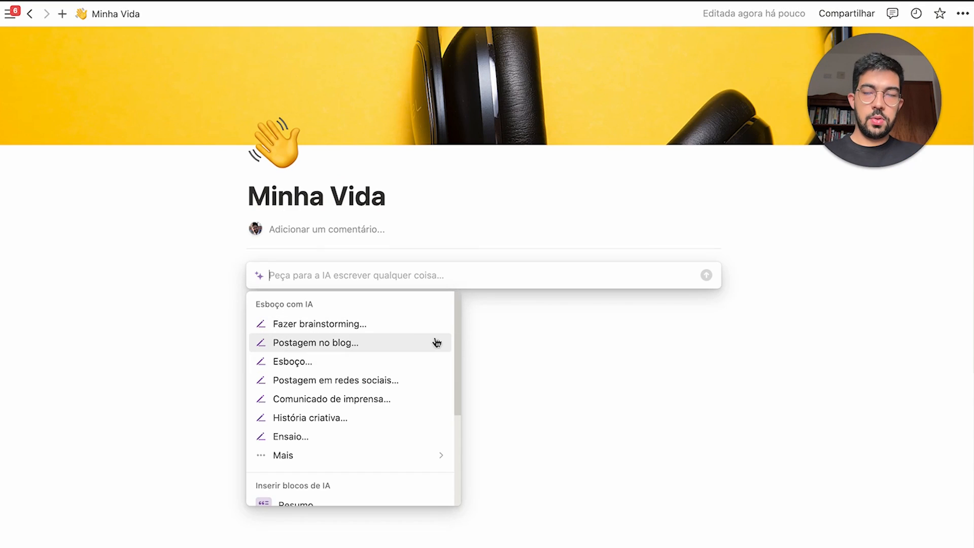
scroll(451, 385, down, 5)
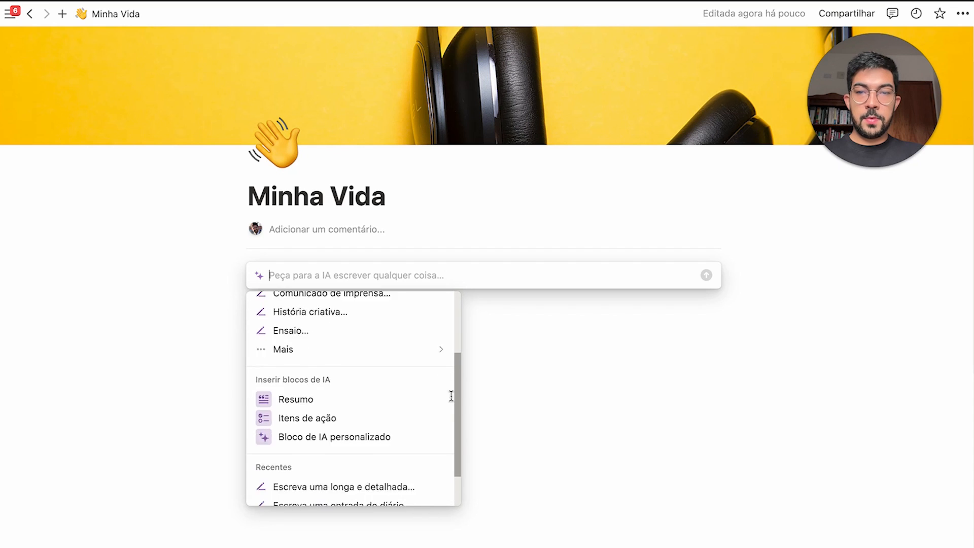
scroll(376, 359, up, 5)
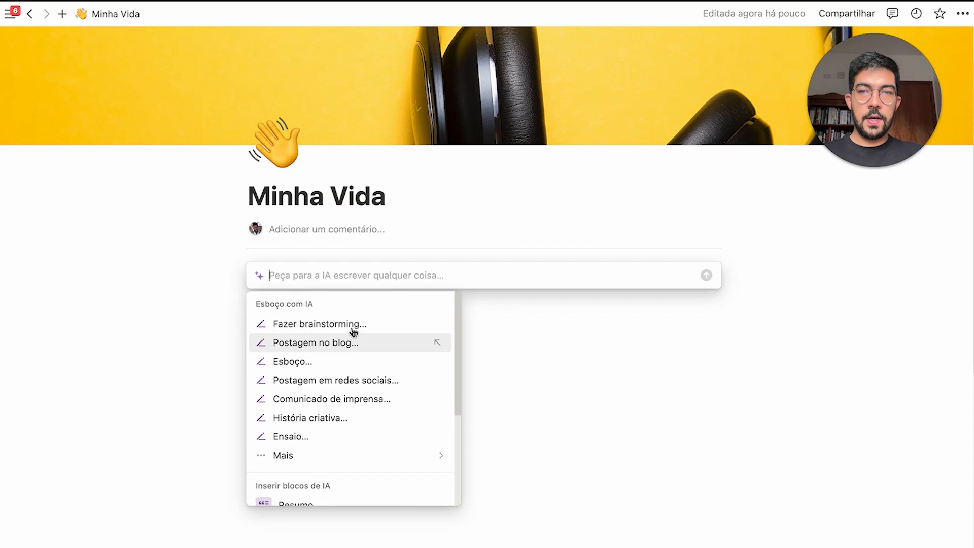
click(332, 246)
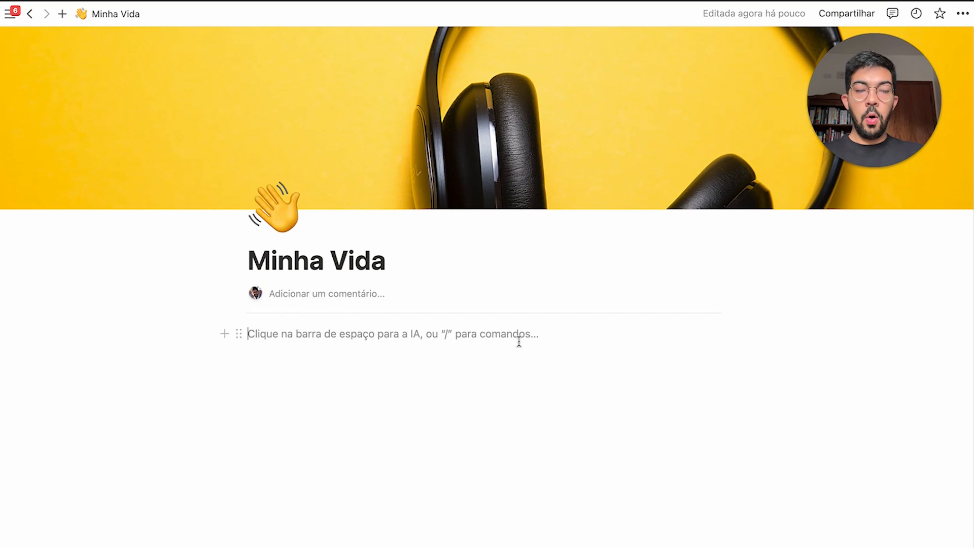
text(/)
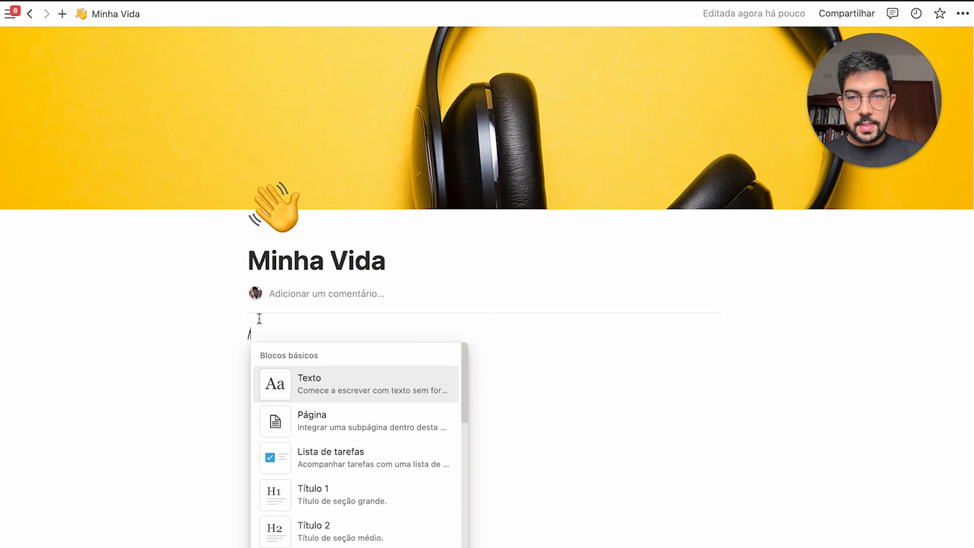
Turn the line into a text block via /texto and write the sample sentence
text(texto)
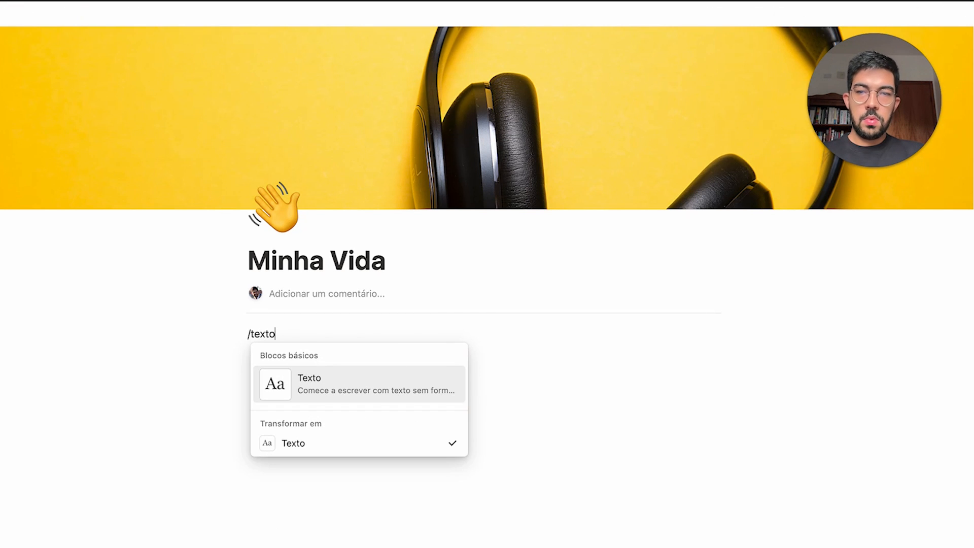
key(Return)
text(asda)
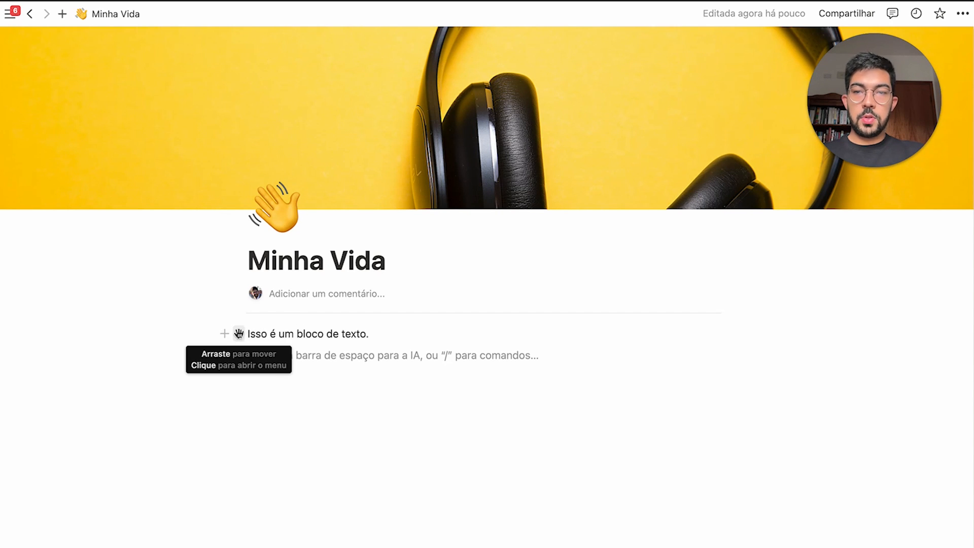
Drag the text block into a right-hand column beside an empty left column
drag(241, 333, 459, 336)
click(285, 356)
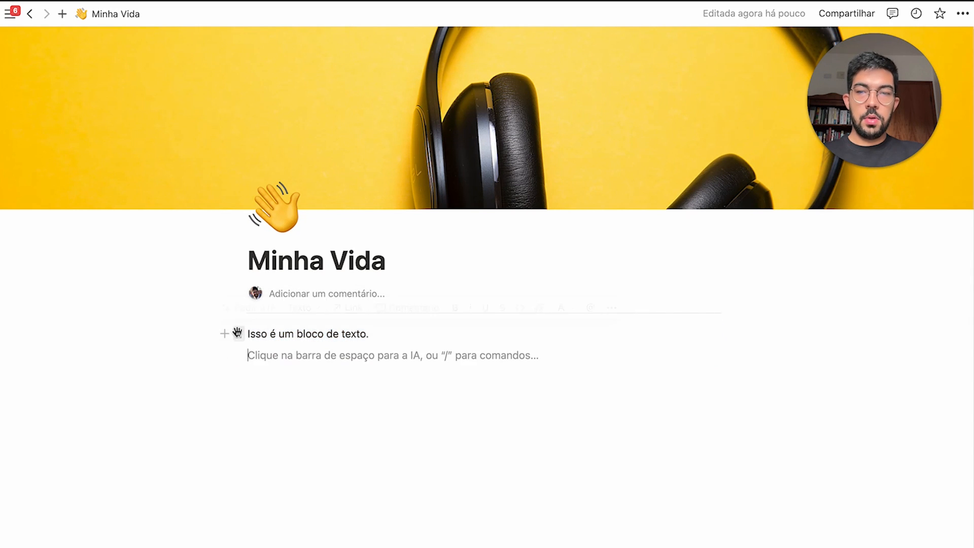
drag(238, 333, 612, 355)
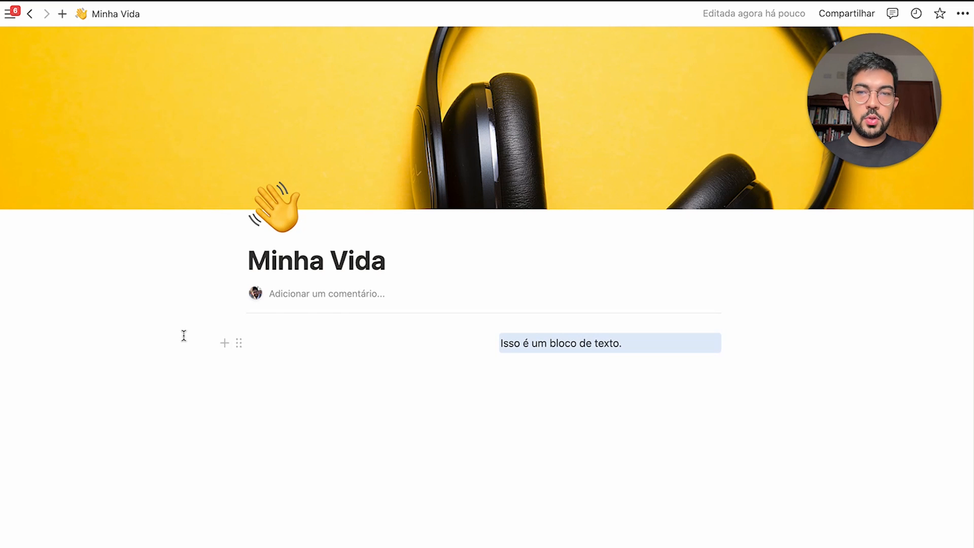
drag(183, 335, 700, 351)
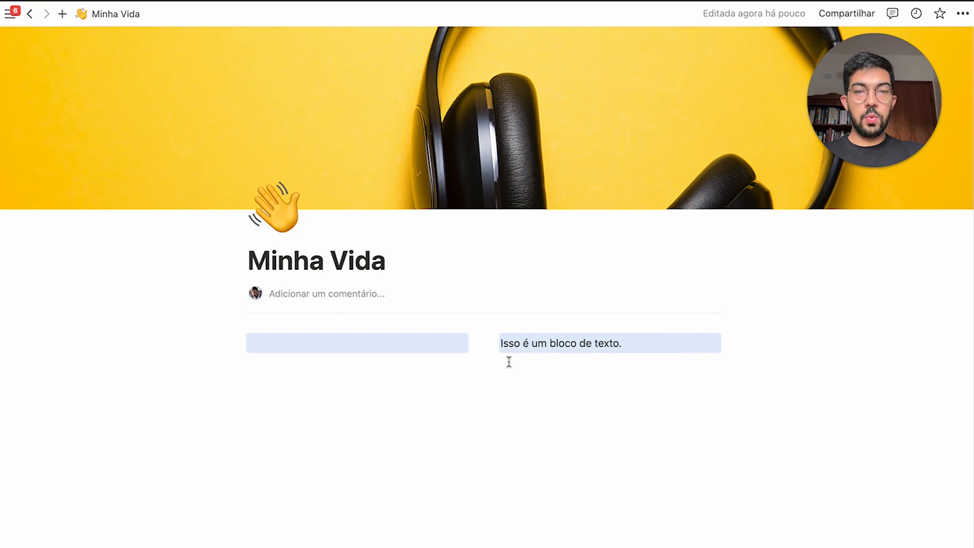
click(591, 351)
Undo the columns and give the text block a yellow background (Fundo amarelo)
key(super+z)
click(239, 334)
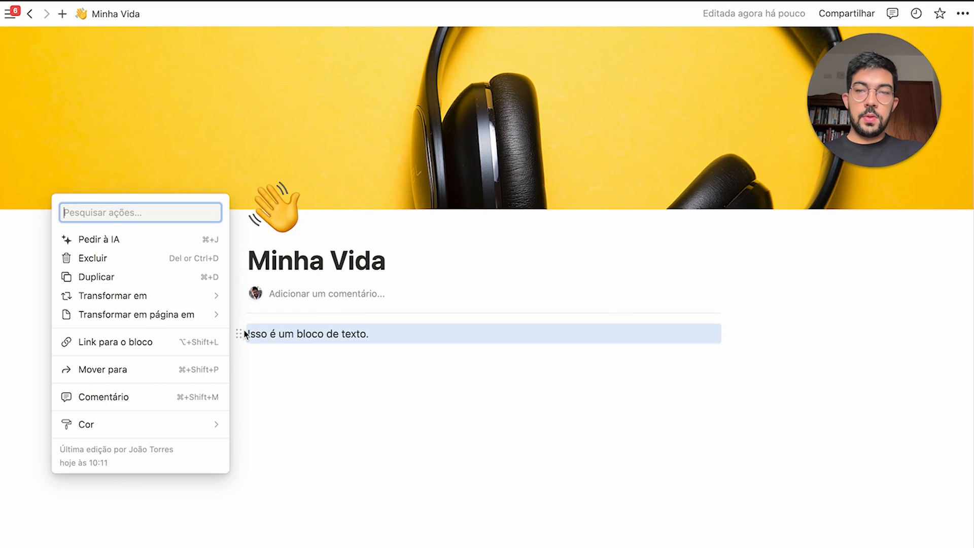
click(239, 334)
click(238, 334)
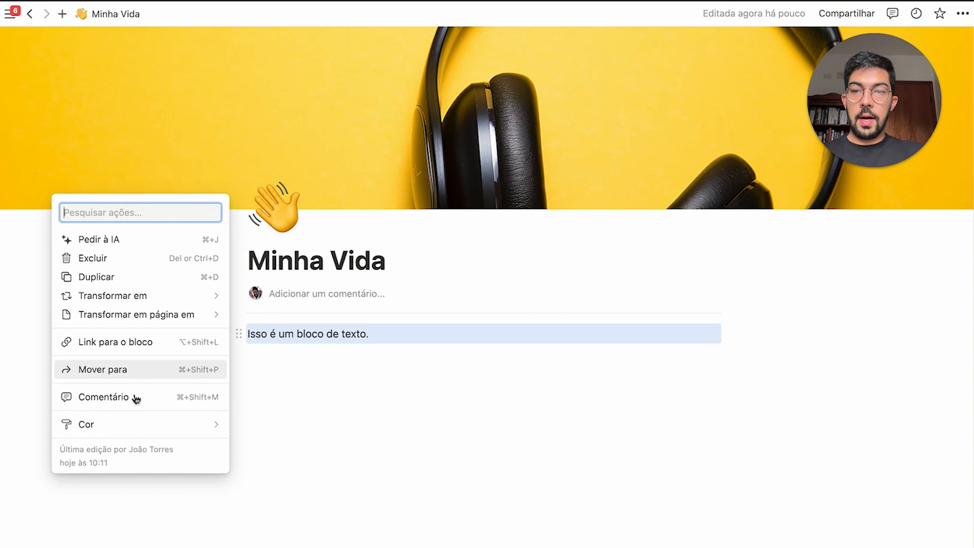
mouse_move(164, 427)
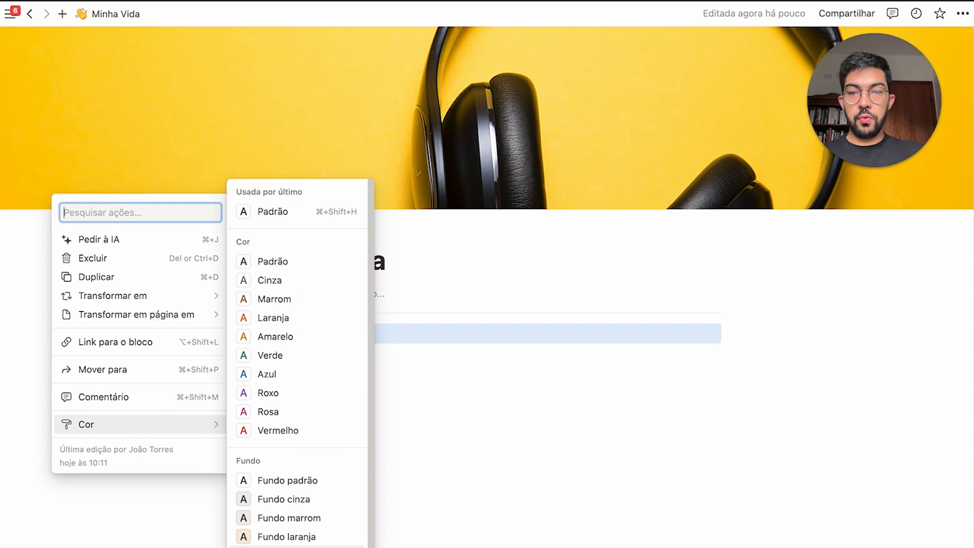
click(284, 545)
click(446, 363)
Make the sentence's text colour Verde (green)
click(239, 333)
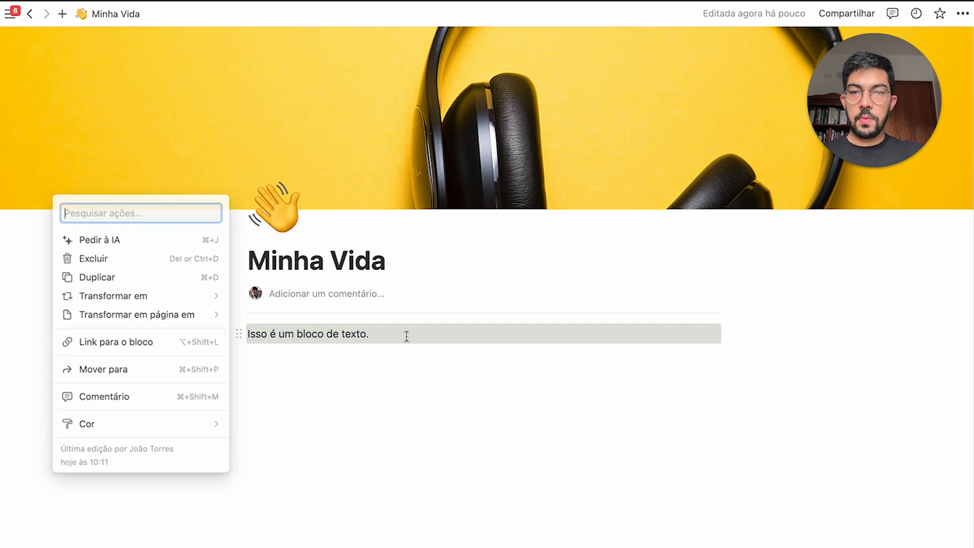
click(474, 335)
drag(474, 334, 243, 332)
click(564, 308)
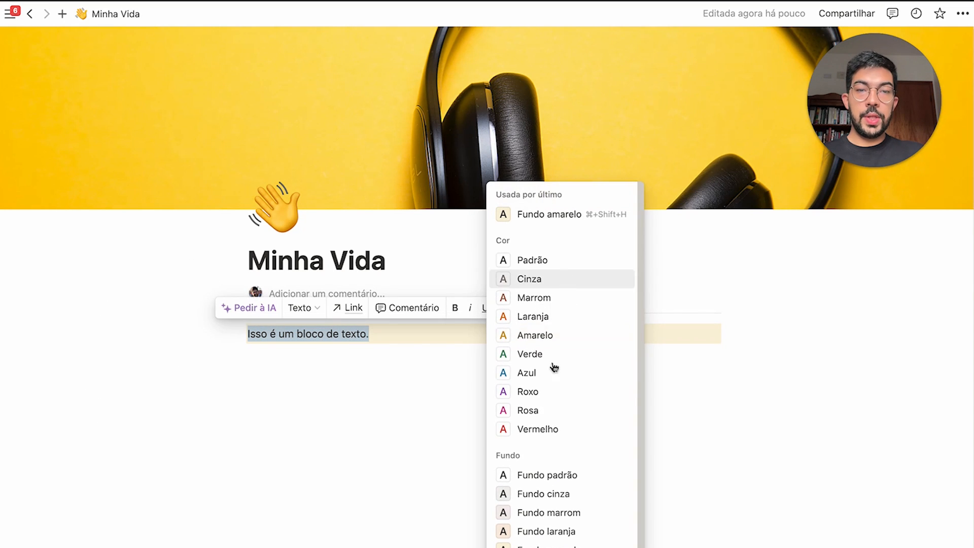
click(542, 353)
click(407, 342)
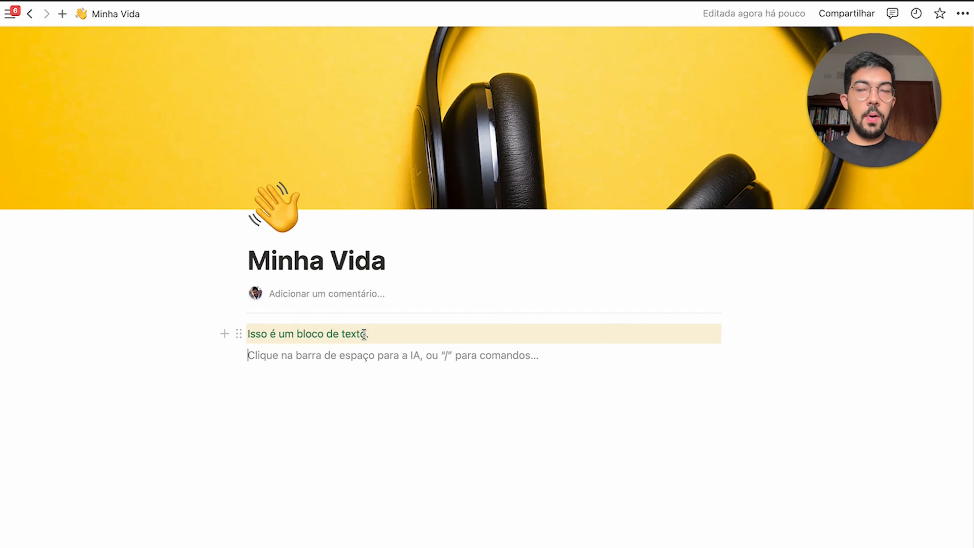
drag(420, 335, 259, 319)
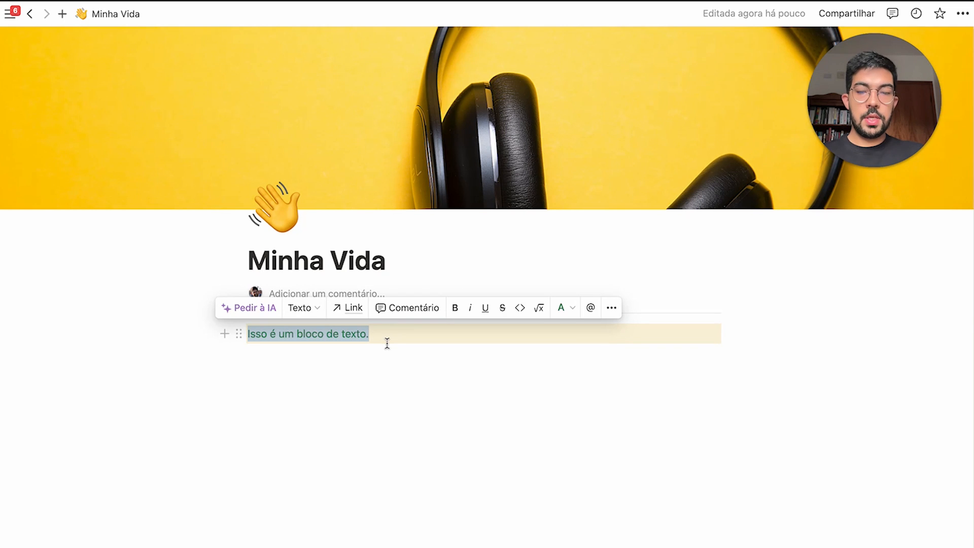
Try bold, strikethrough, inline code and equation on the sentence, undoing each, then type @
click(456, 318)
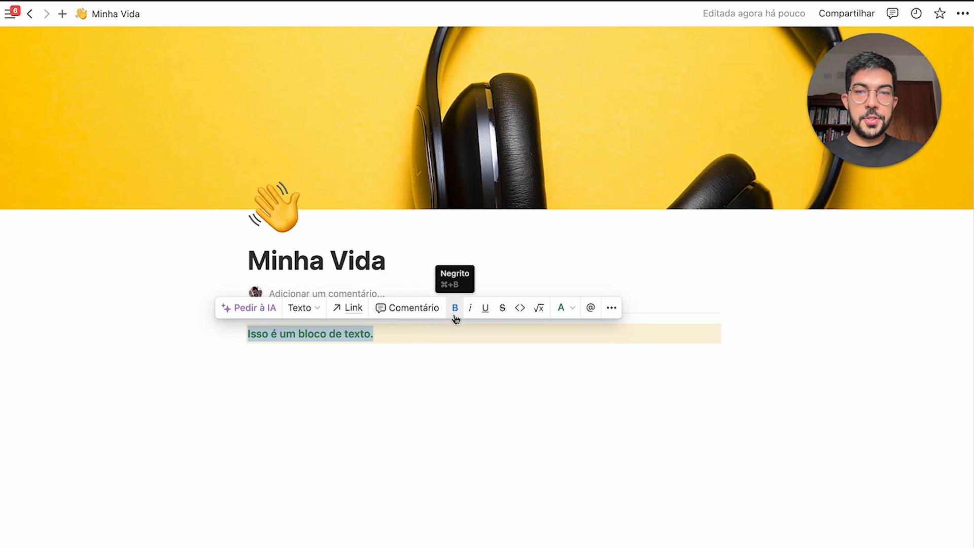
click(455, 315)
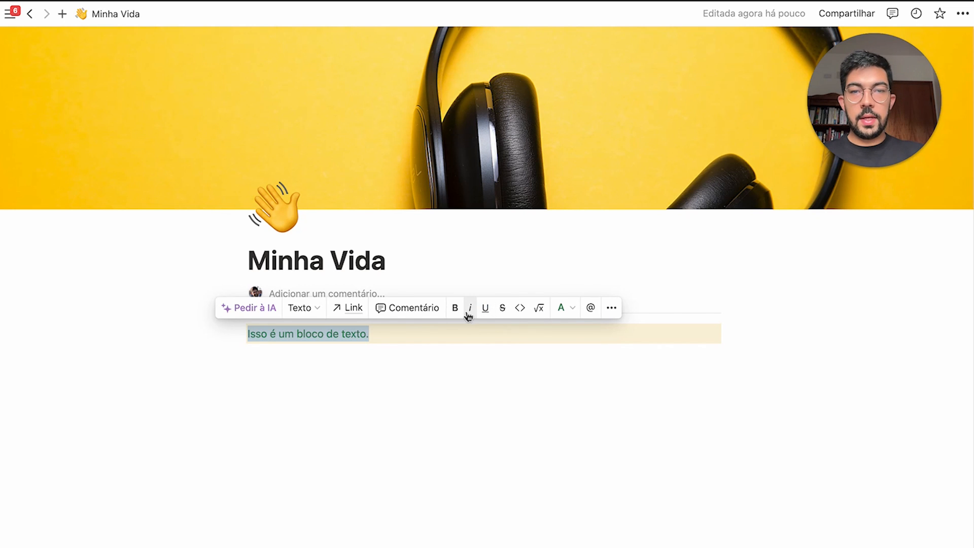
click(502, 308)
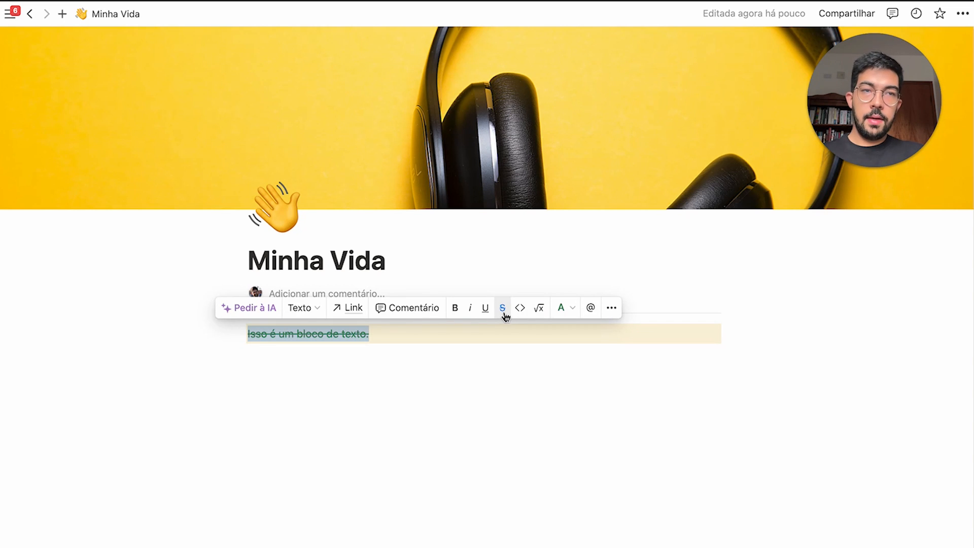
click(504, 311)
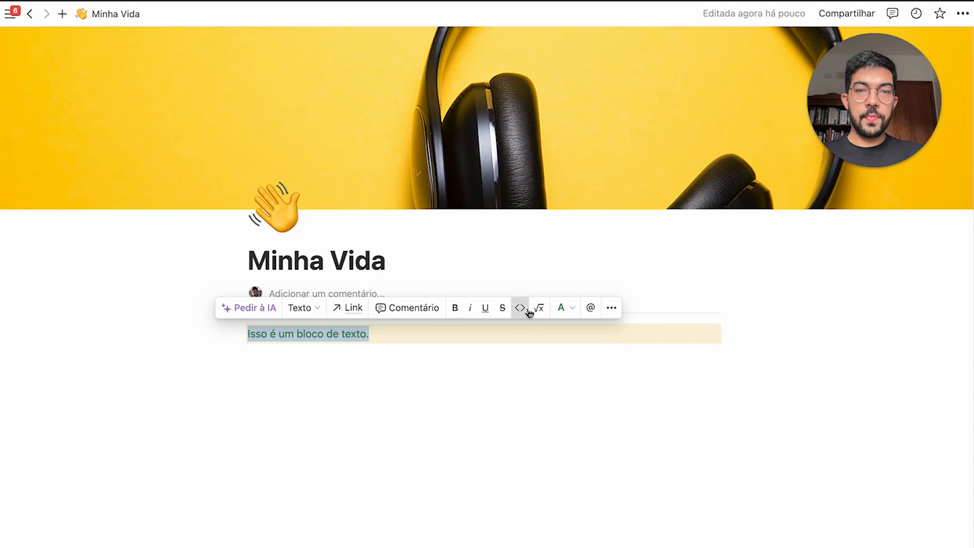
click(522, 309)
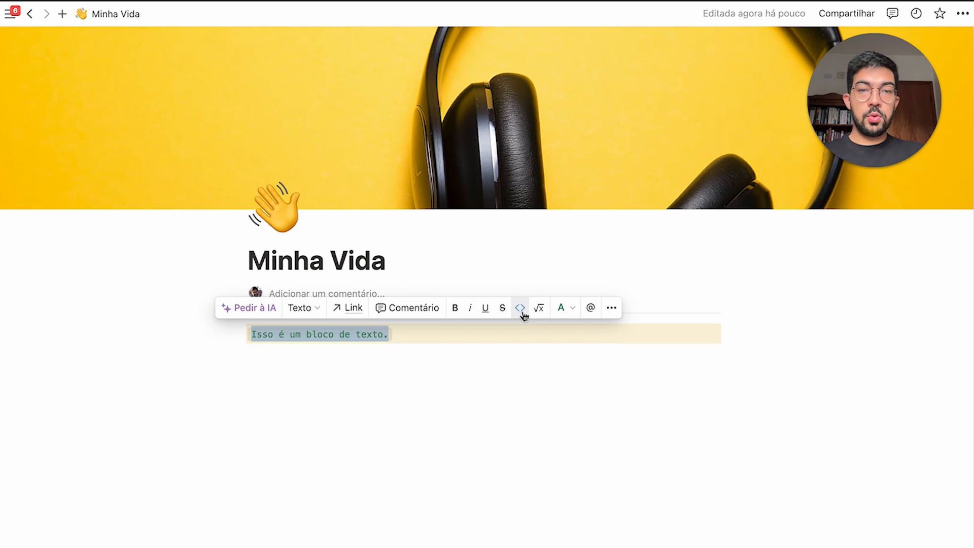
click(522, 310)
click(539, 309)
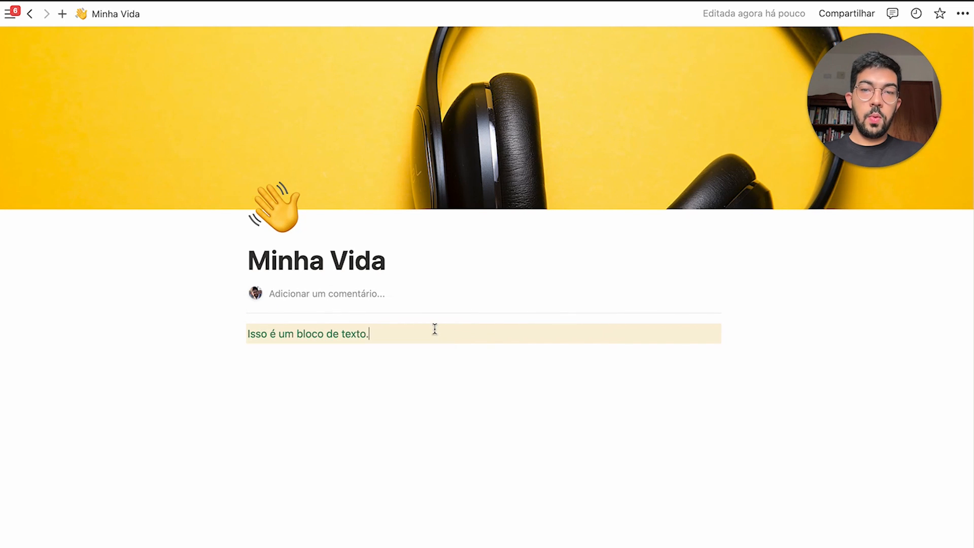
text(@)
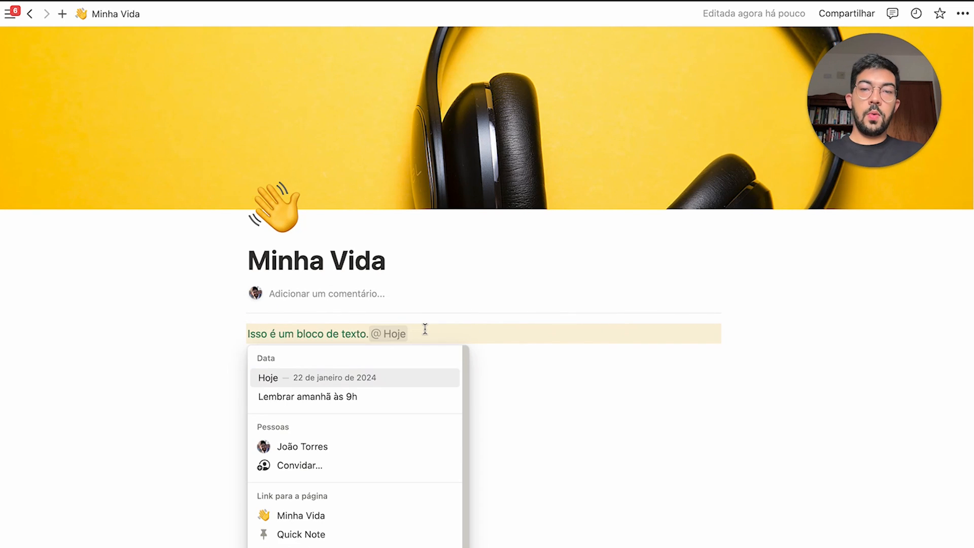
Clear the stray @ and add a 'Lembrar amanhã às 9h' reminder after the sentence
key(Down)
key(Down)
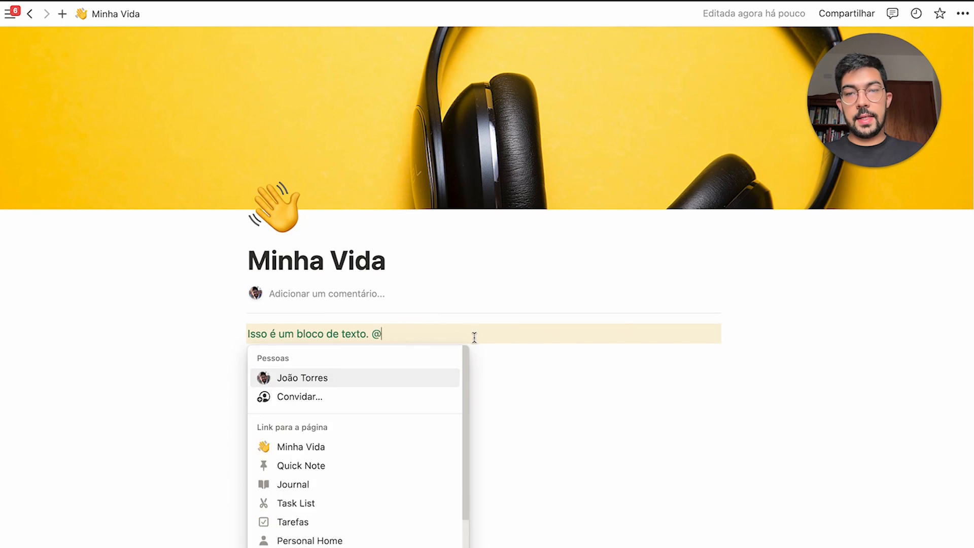
key(Escape)
key(BackSpace)
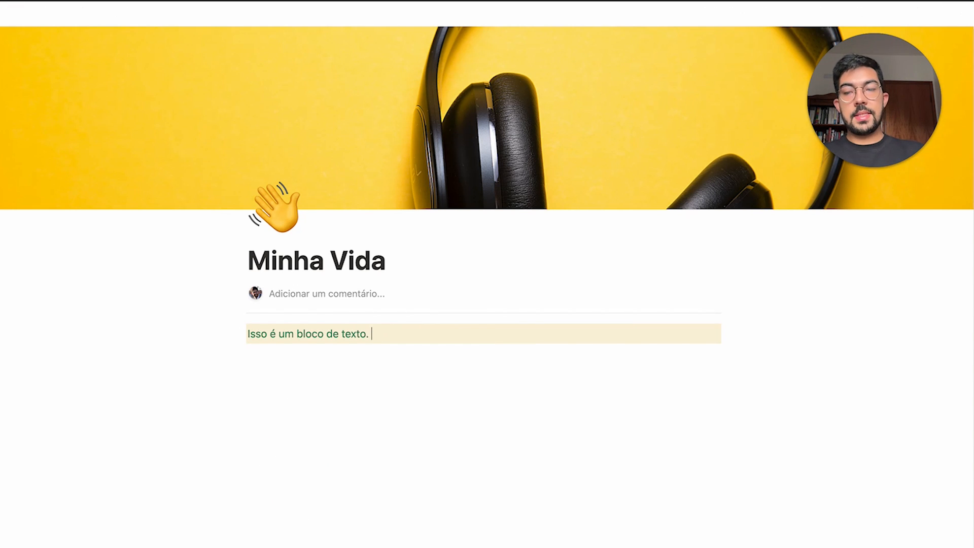
text(@)
key(Escape)
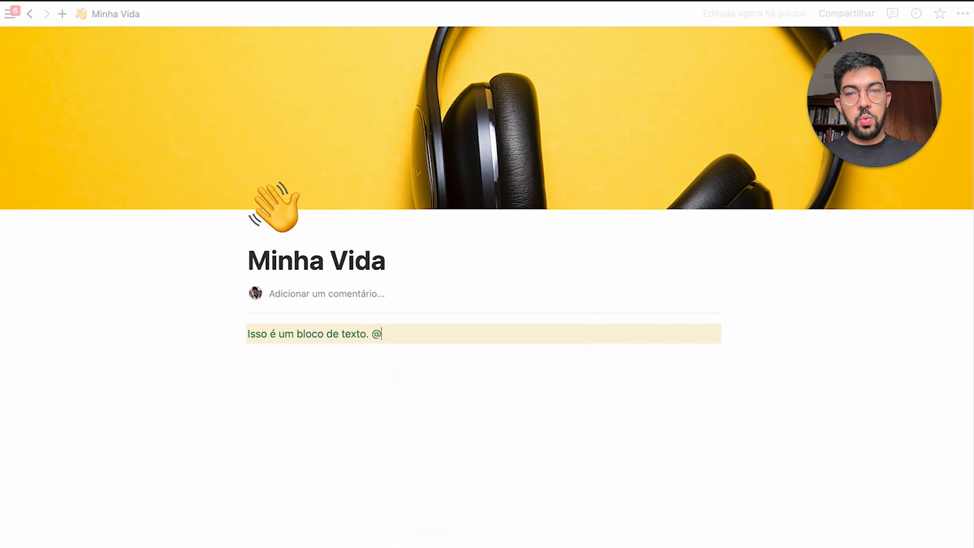
key(BackSpace)
drag(461, 332, 233, 326)
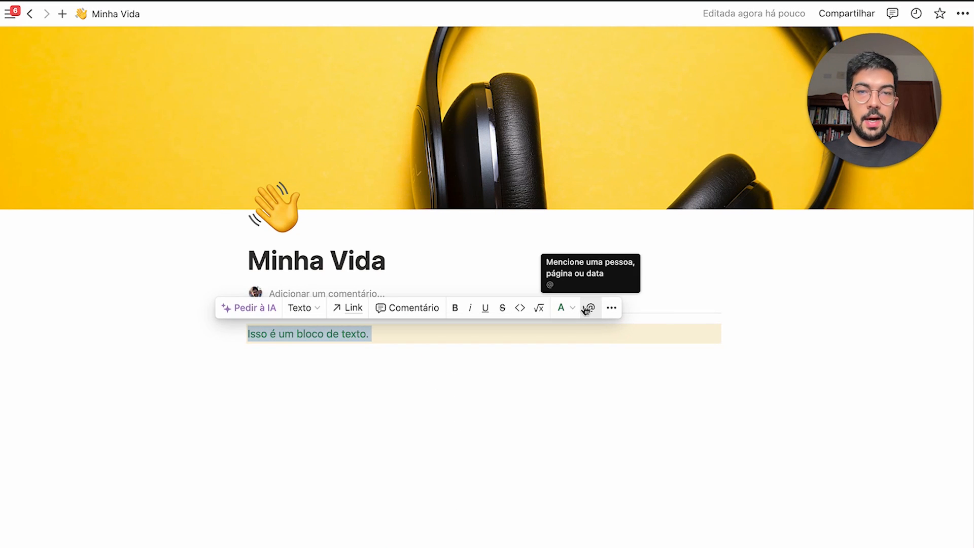
click(588, 308)
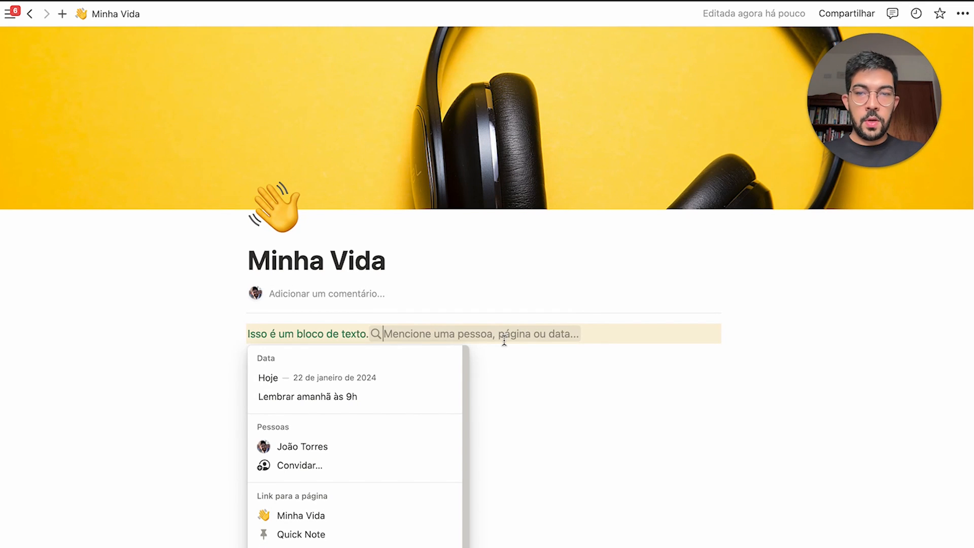
click(378, 396)
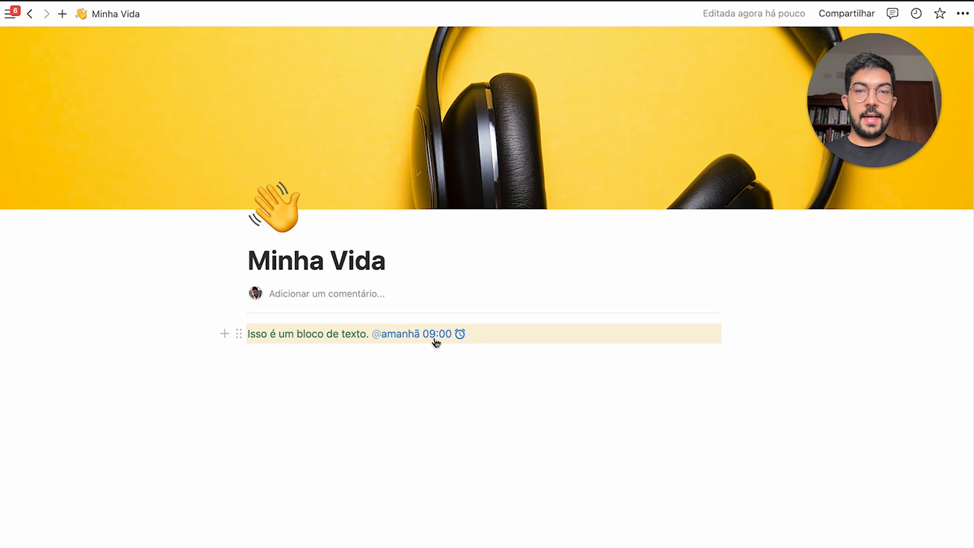
Mention the Minha Vida page inline after the reminder, then select the whole line
text(@)
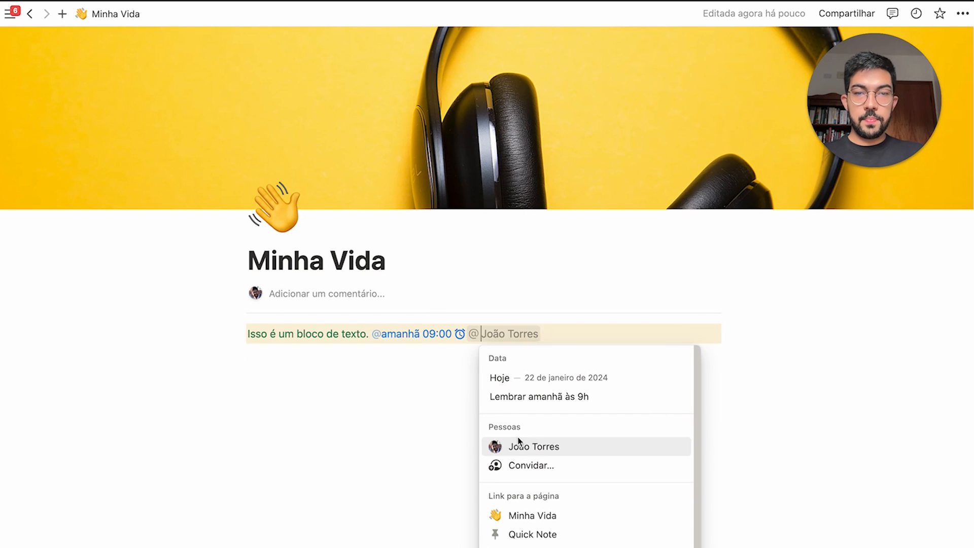
scroll(550, 493, down, 1)
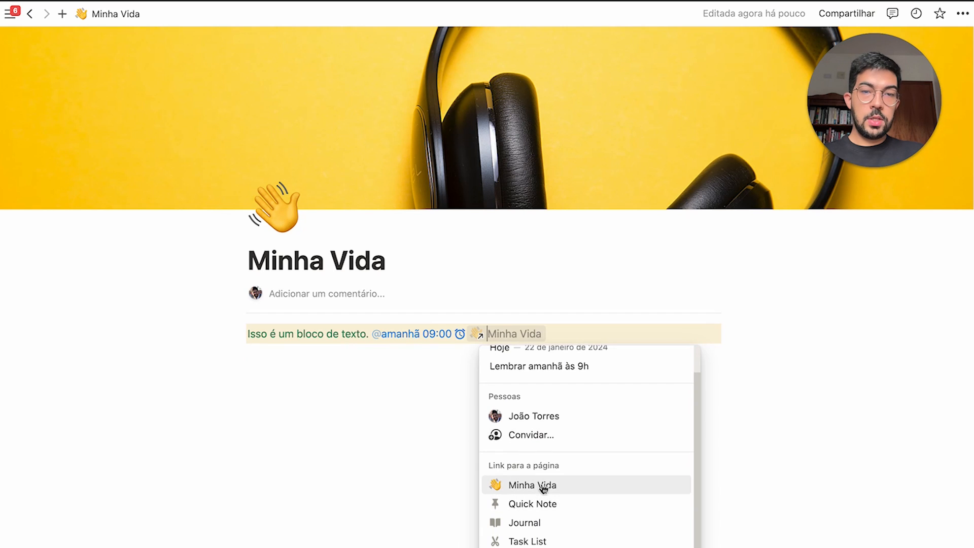
click(560, 491)
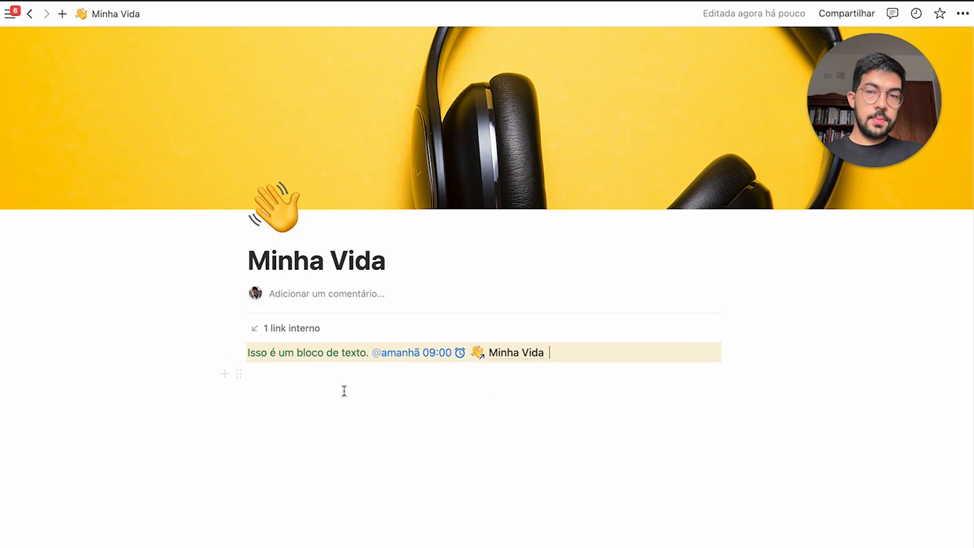
mouse_move(515, 355)
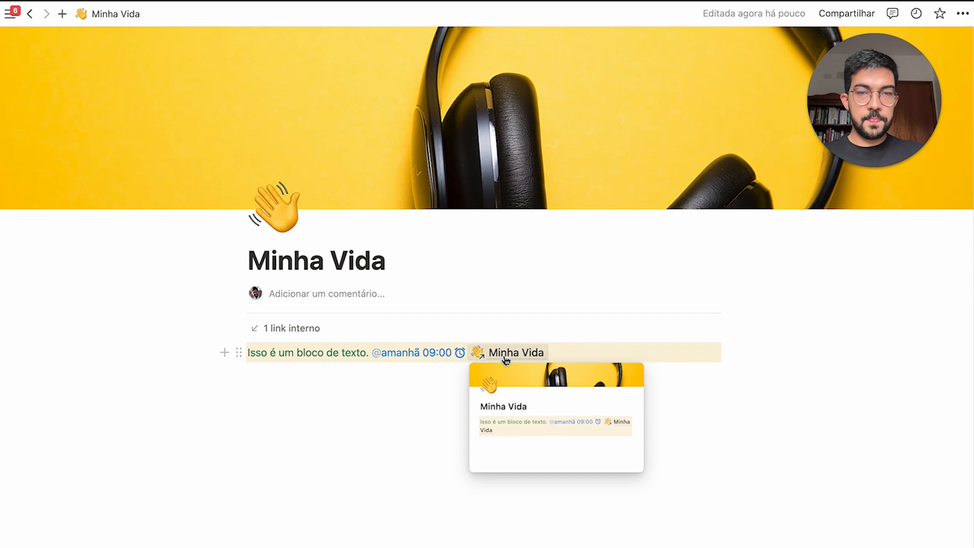
drag(563, 353, 227, 352)
click(619, 359)
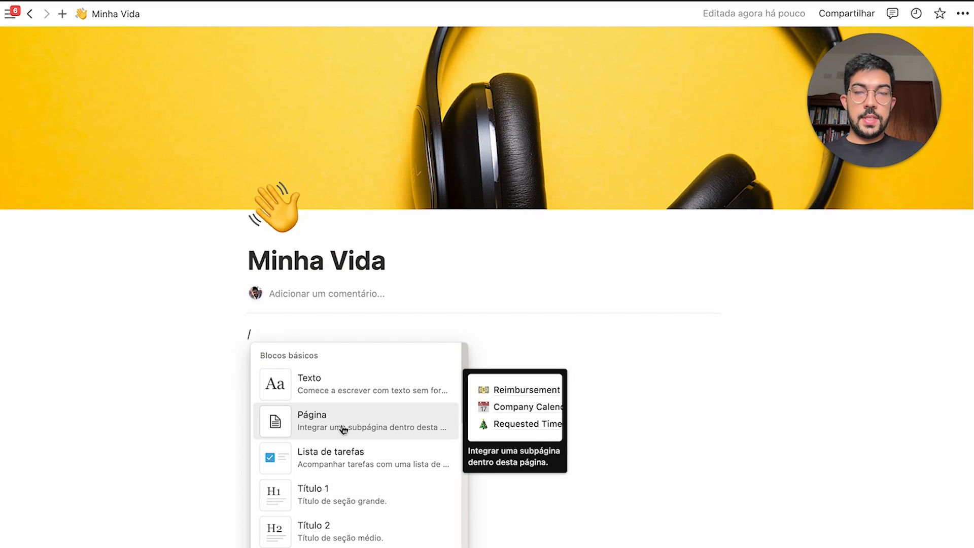
Add a sub-page named 'Exemplo de sub-página' with an icon and a cover
click(398, 428)
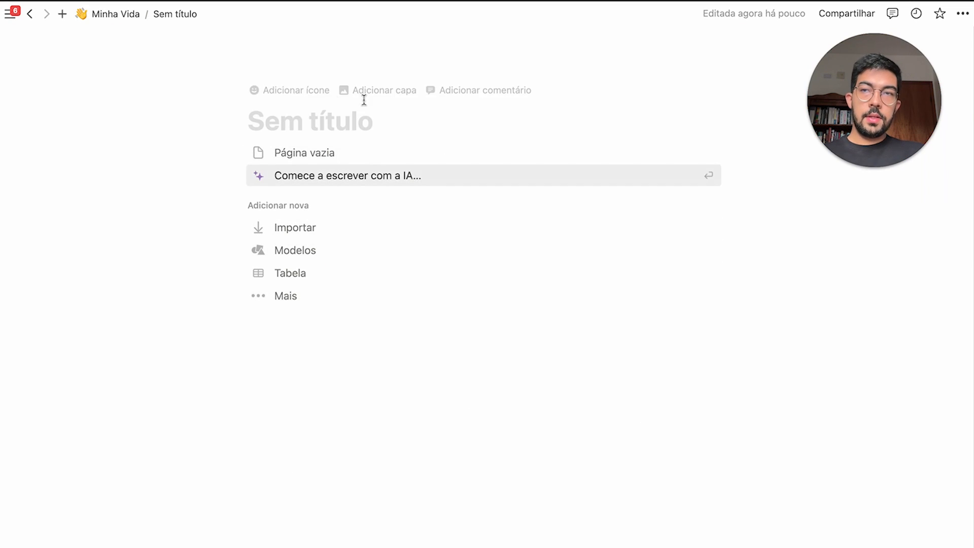
click(294, 96)
click(305, 160)
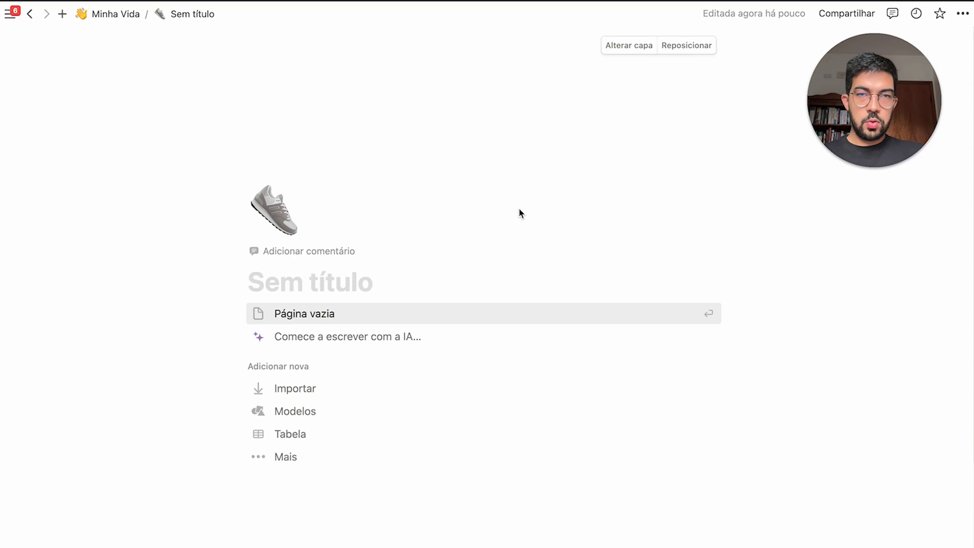
click(311, 267)
text(Exemplo de sub-página)
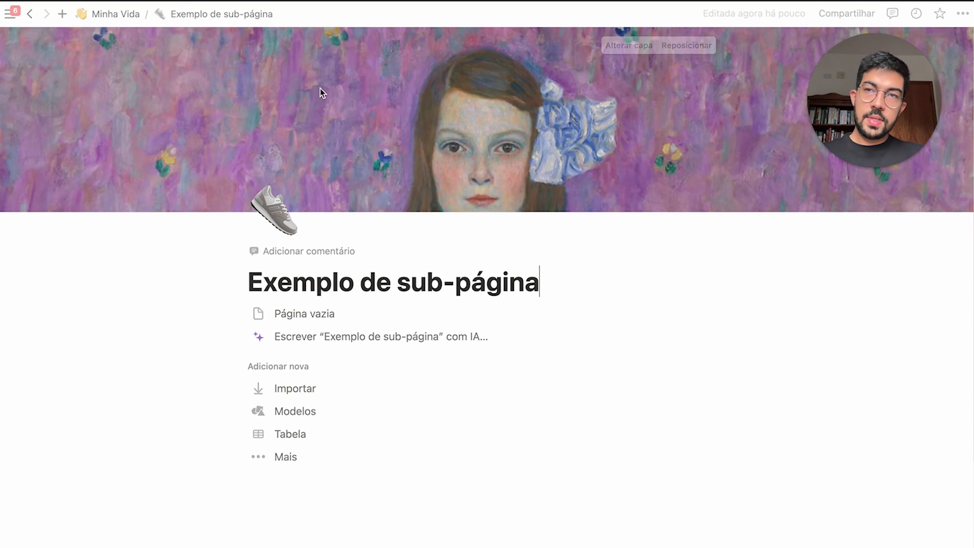
Return to Minha Vida, dock the sidebar and expand Minha Vida to show its sub-page
mouse_move(82, 26)
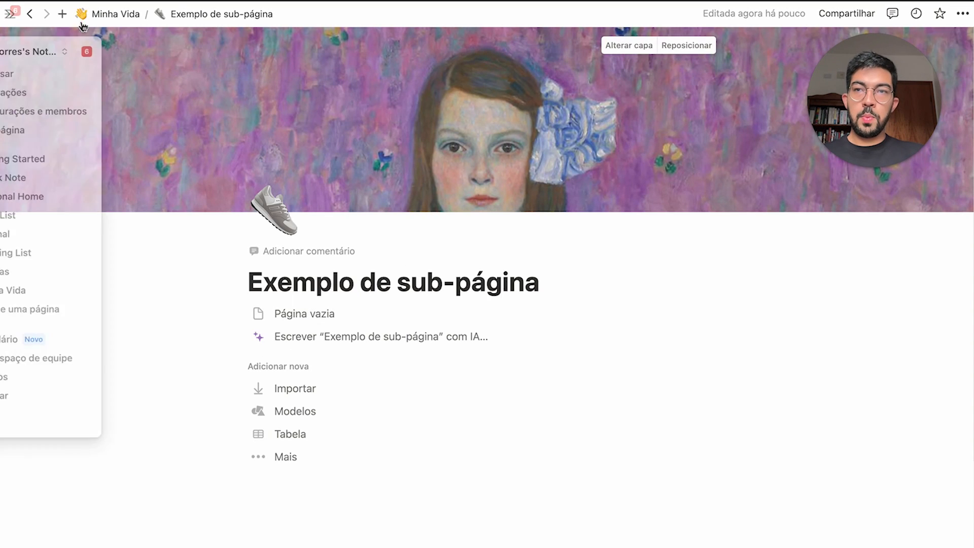
click(115, 14)
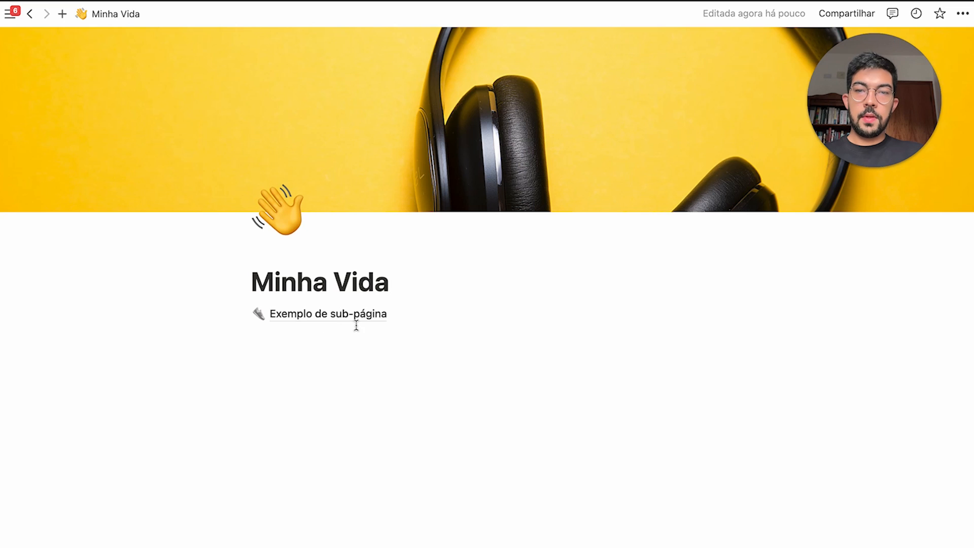
mouse_move(350, 322)
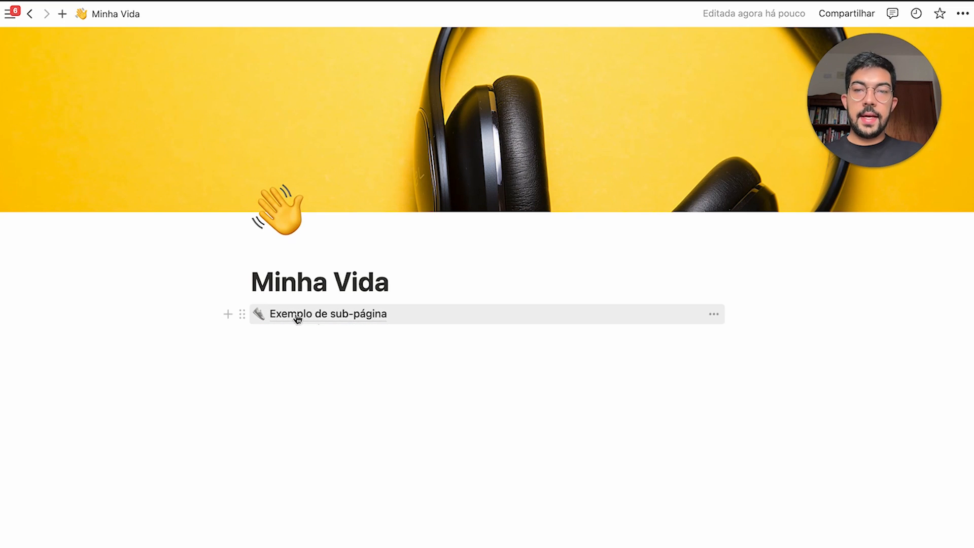
drag(212, 257, 692, 352)
click(448, 274)
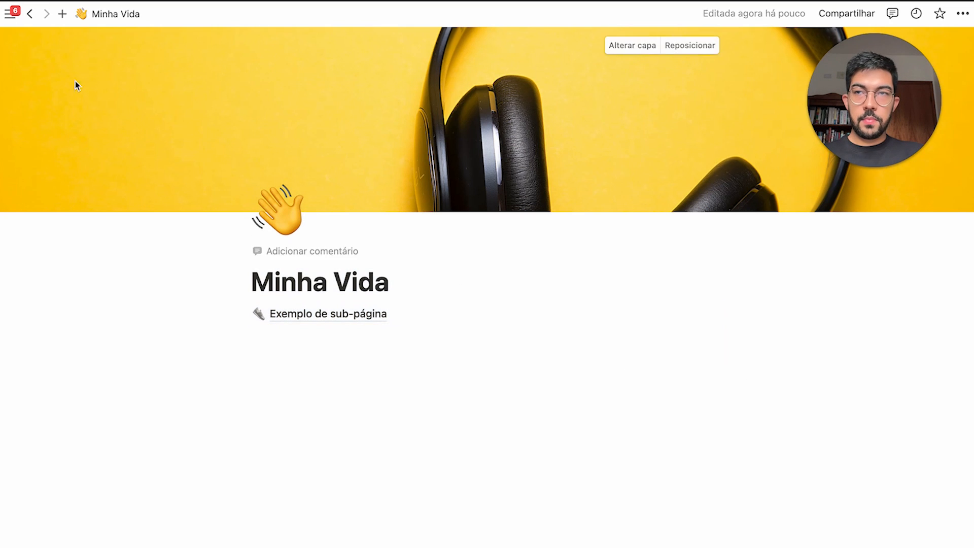
click(15, 19)
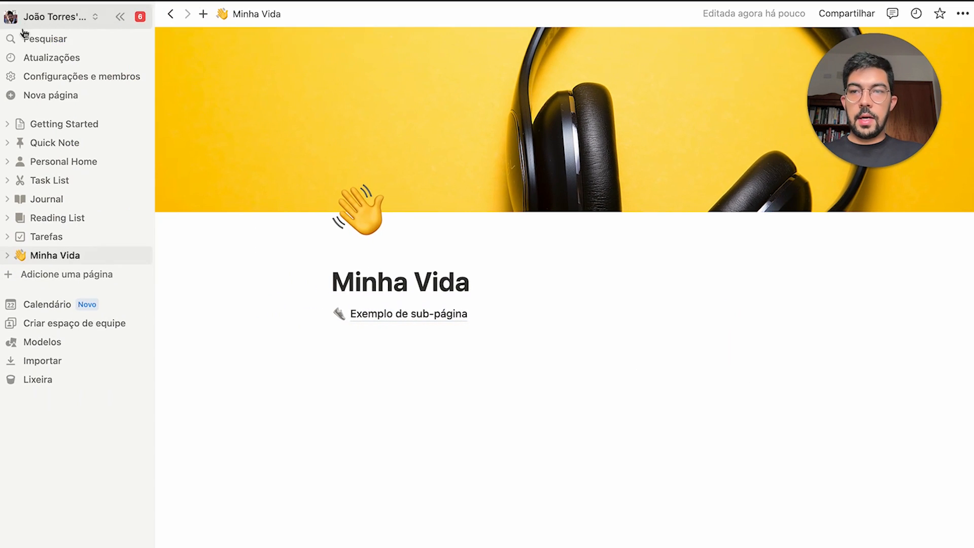
click(8, 258)
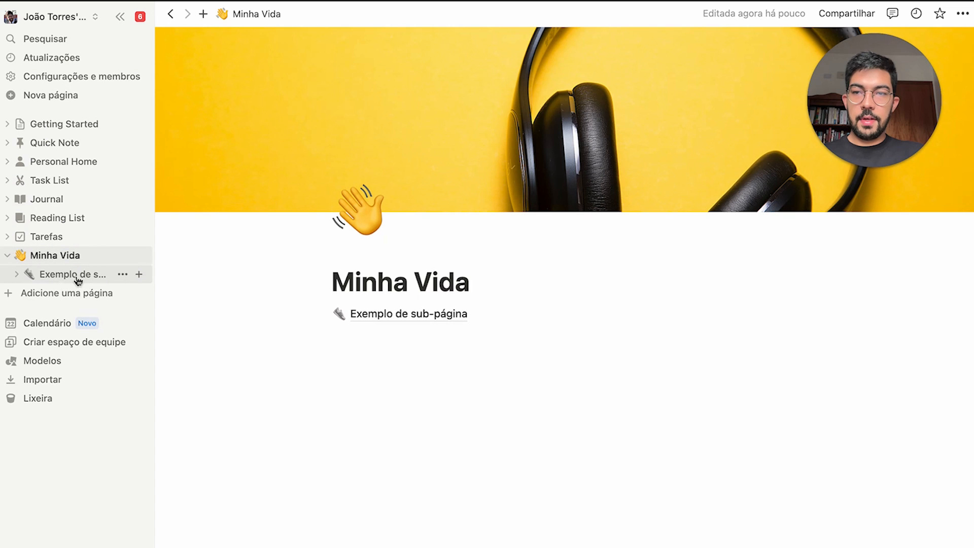
click(448, 317)
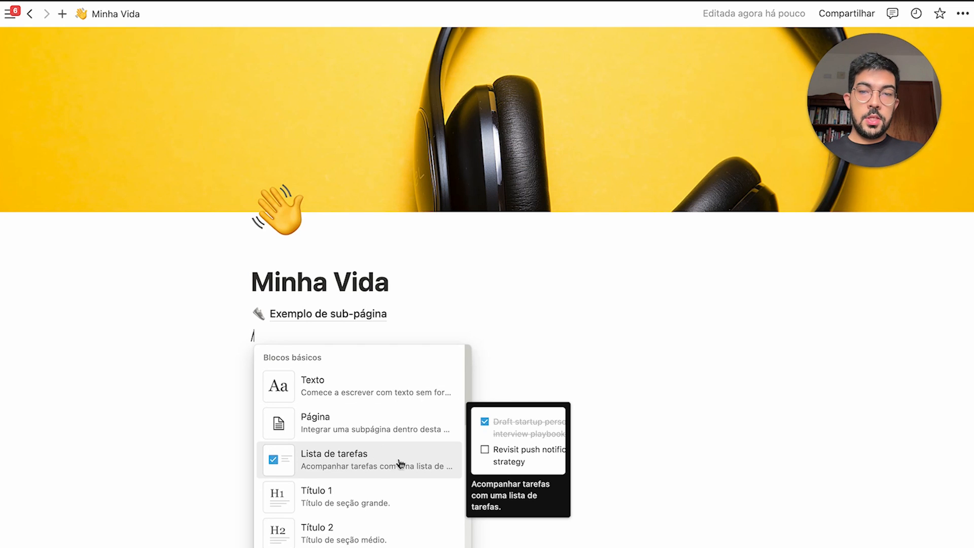
Create to-do items Atividade 01, Atividade 02 and Atividade 03
click(364, 465)
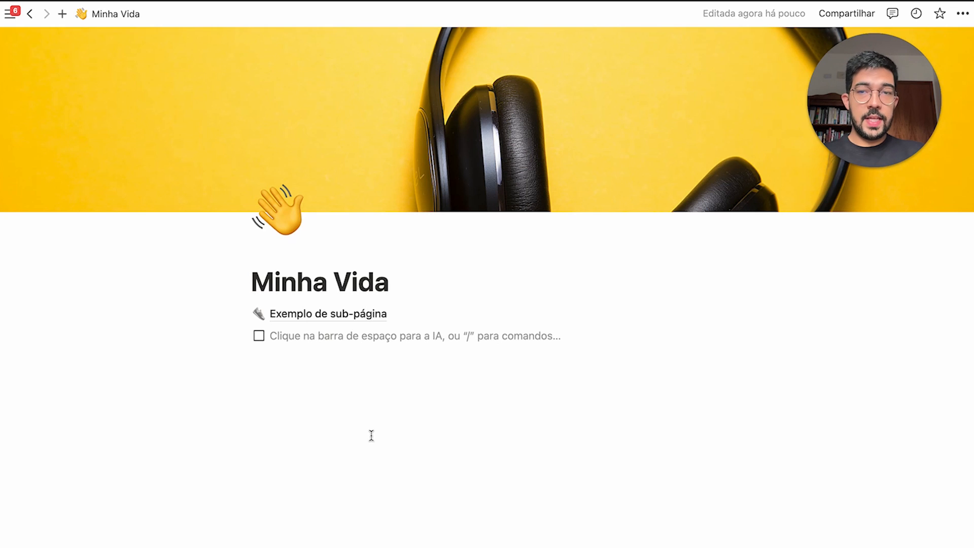
text(Atividade 01)
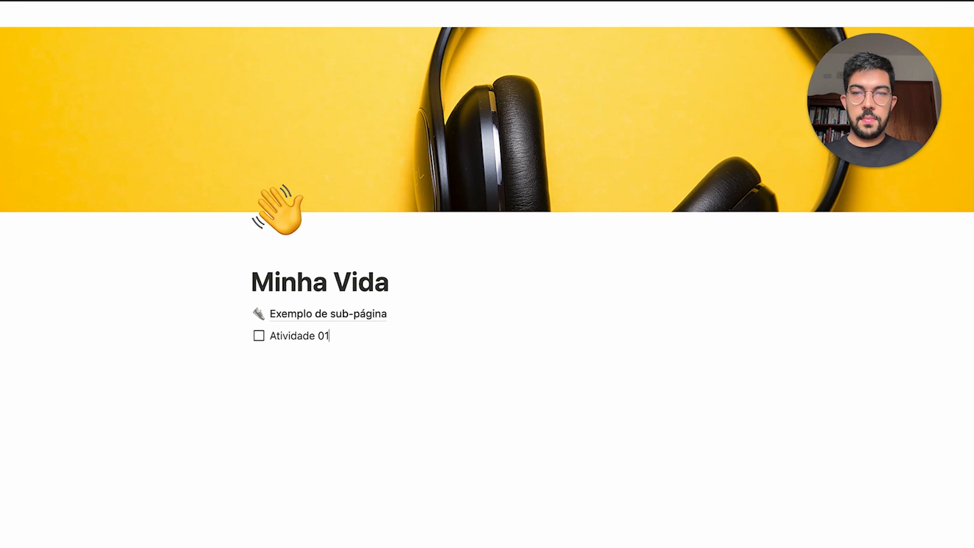
key(Return)
text(Atividade 02)
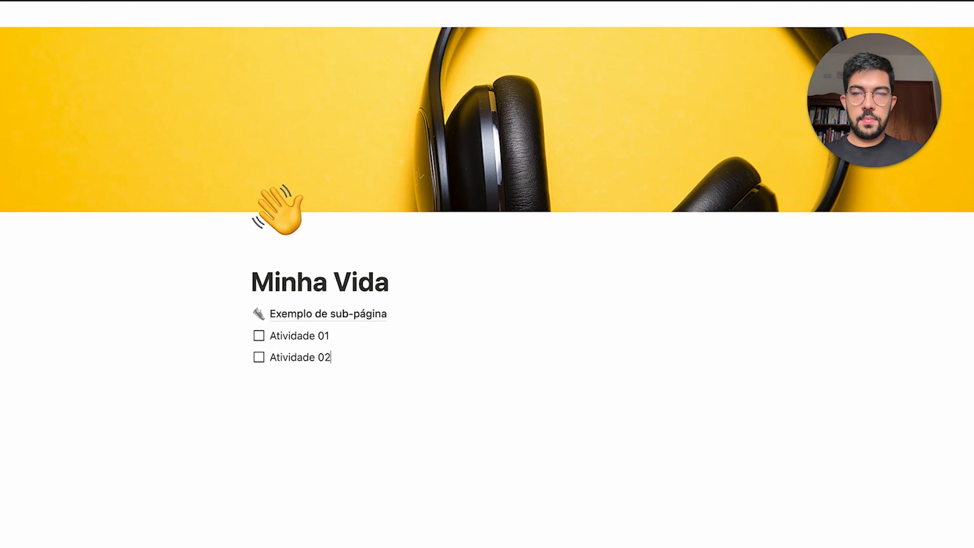
key(Return)
text(Atividade 03)
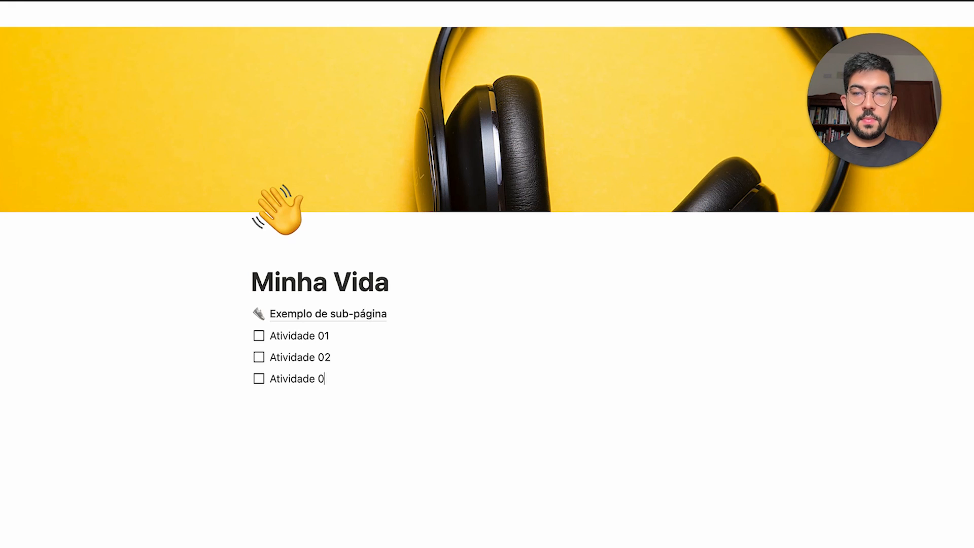
key(Return)
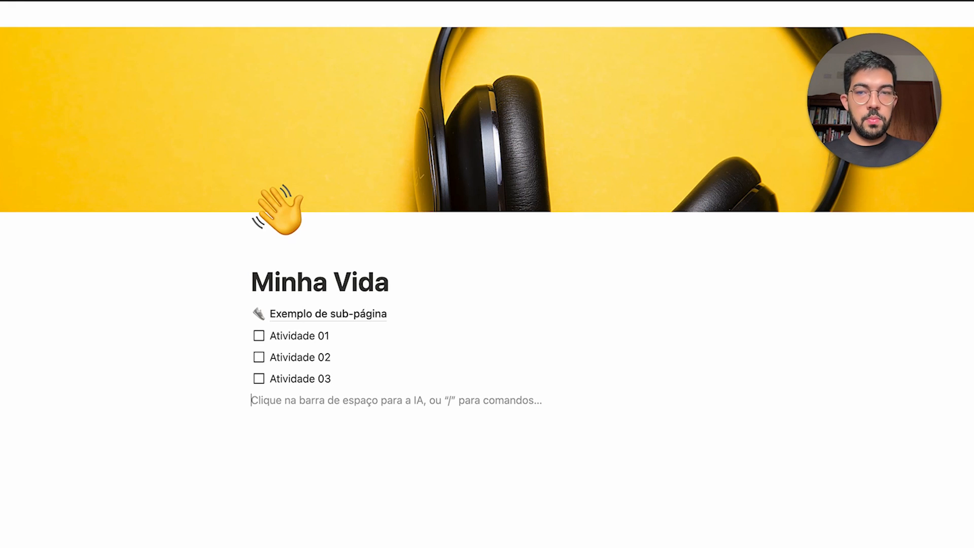
Test a [] checkbox on a new line by ticking and unticking it, then revert it to plain text
text([])
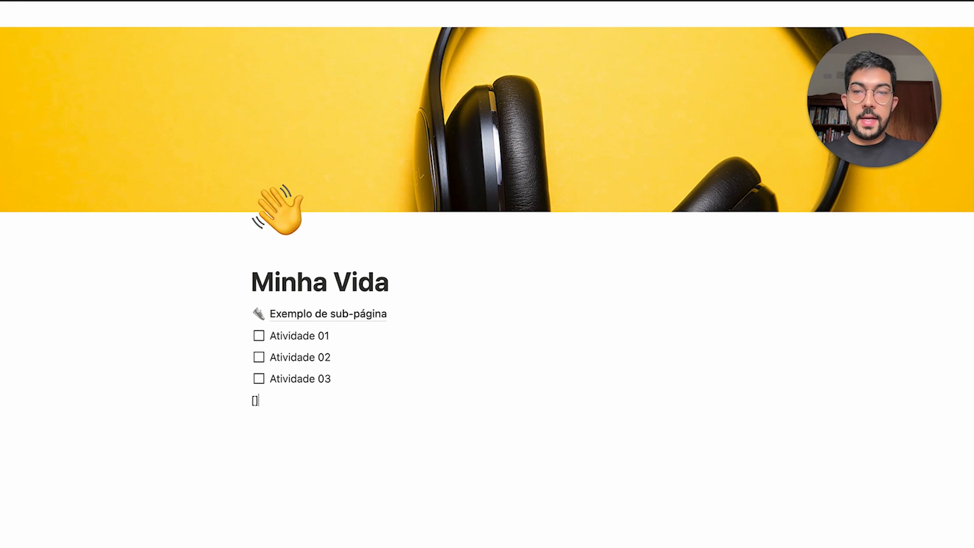
key(space)
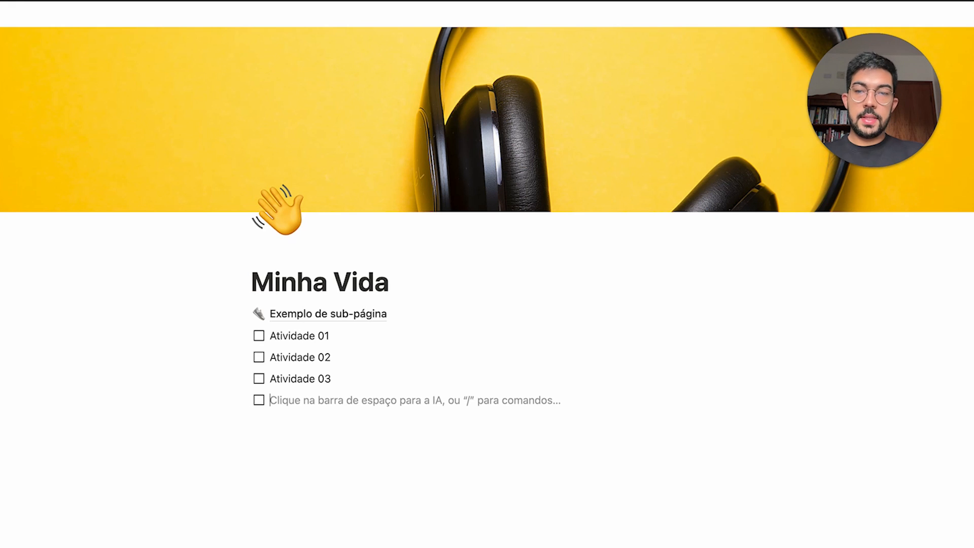
click(259, 400)
click(259, 400)
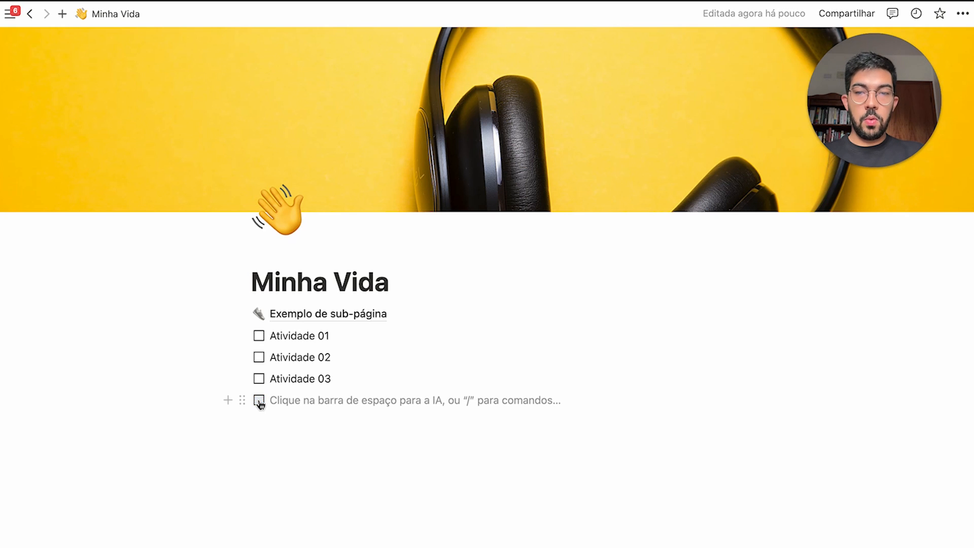
click(258, 400)
click(259, 401)
click(259, 400)
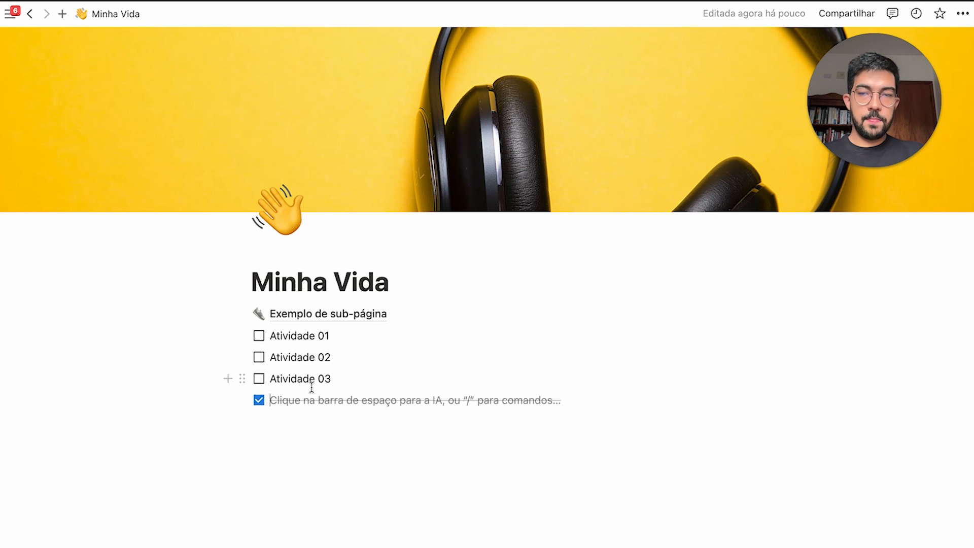
key(BackSpace)
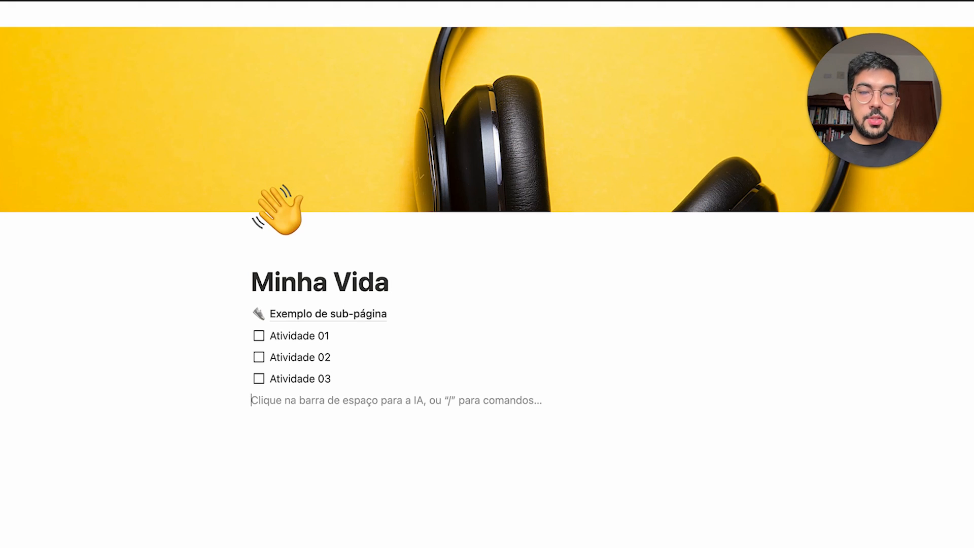
Clear stray bullet and checkbox attempts, leaving a plain empty line below Atividade 03
text(-)
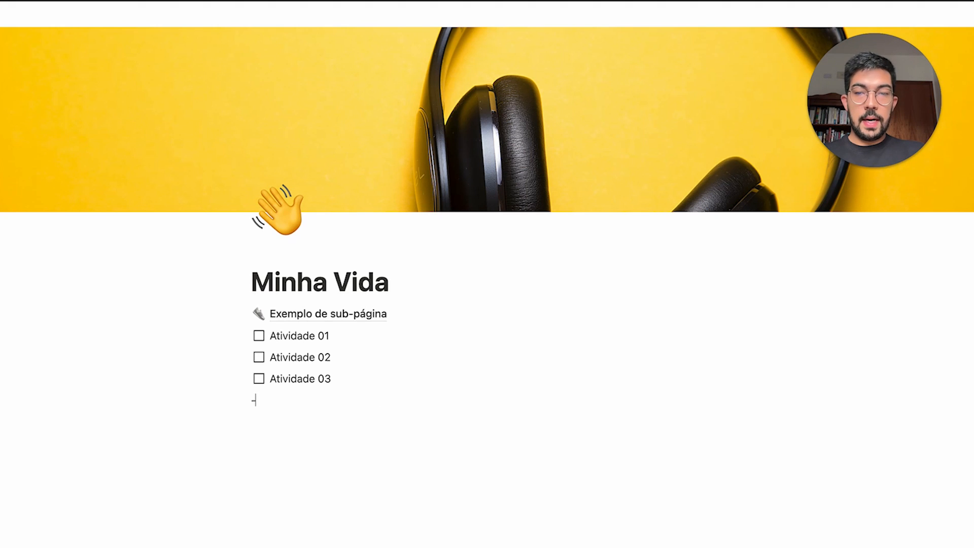
key(space)
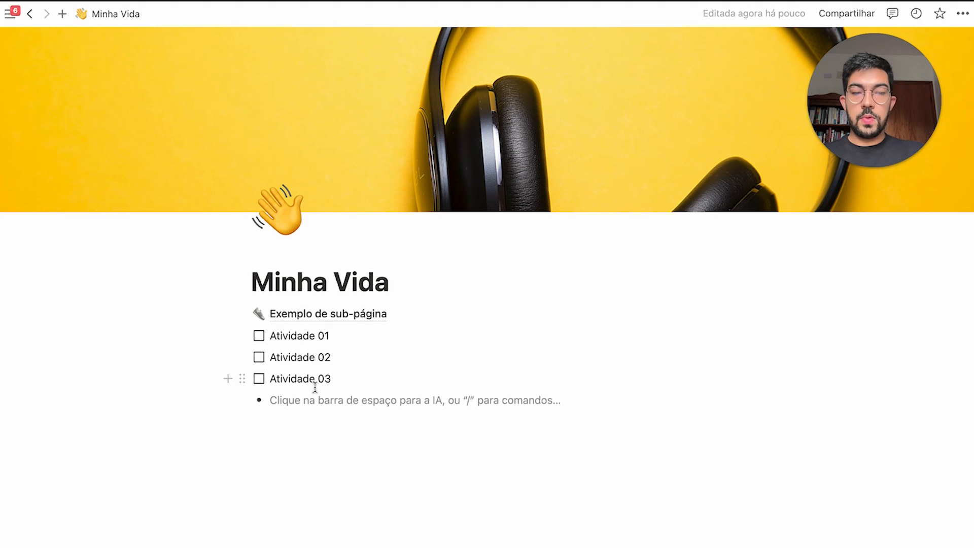
key(BackSpace)
key(BackSpace)
key(Return)
text(\)
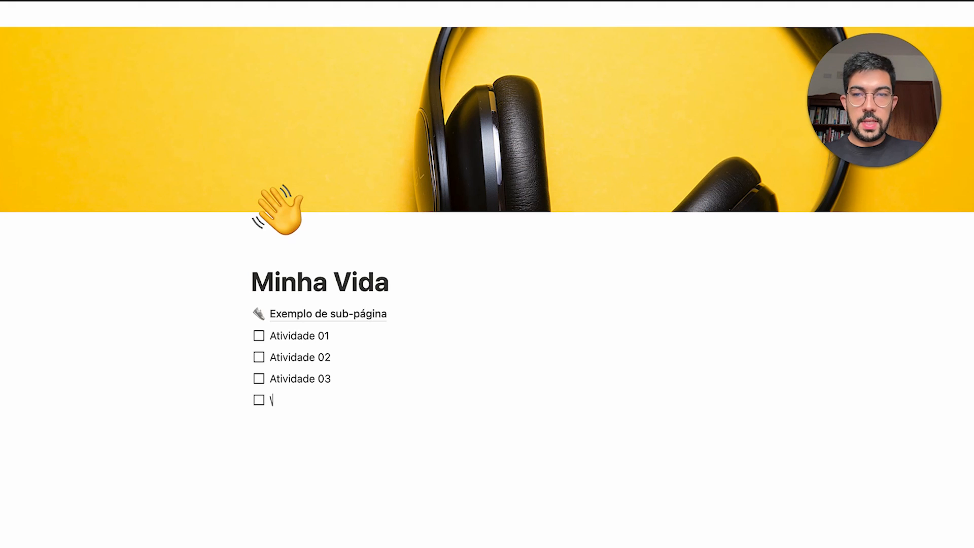
key(BackSpace)
key(BackSpace)
Create a bulleted list with Lista 01, Lista 02 and Lista 03
text(-)
key(space)
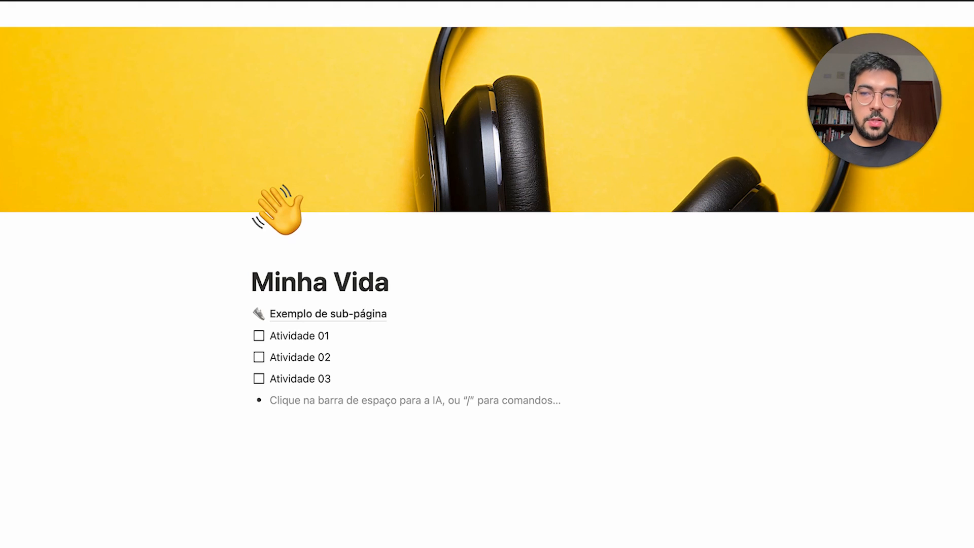
text(Lista 01)
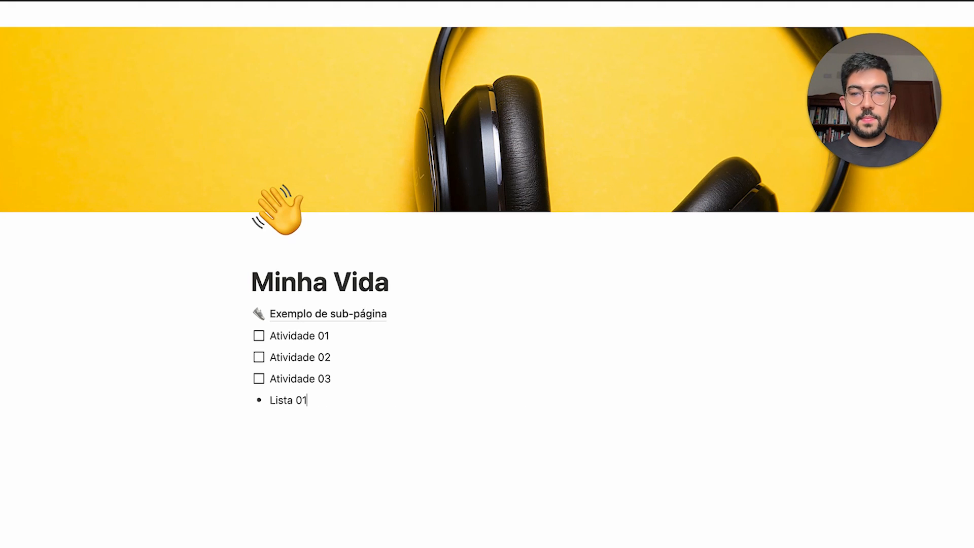
key(Return)
text(Lista 02)
key(Return)
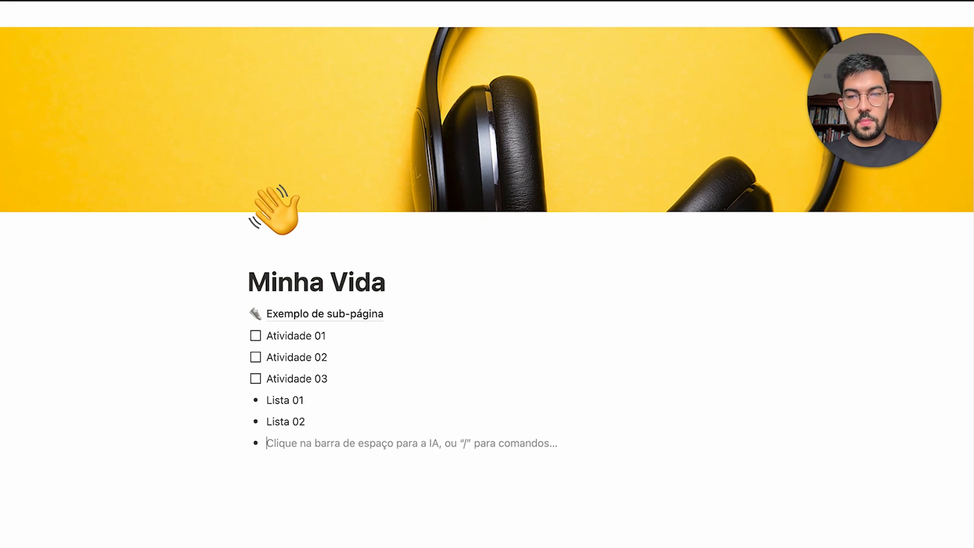
text(Lista 03)
key(Return)
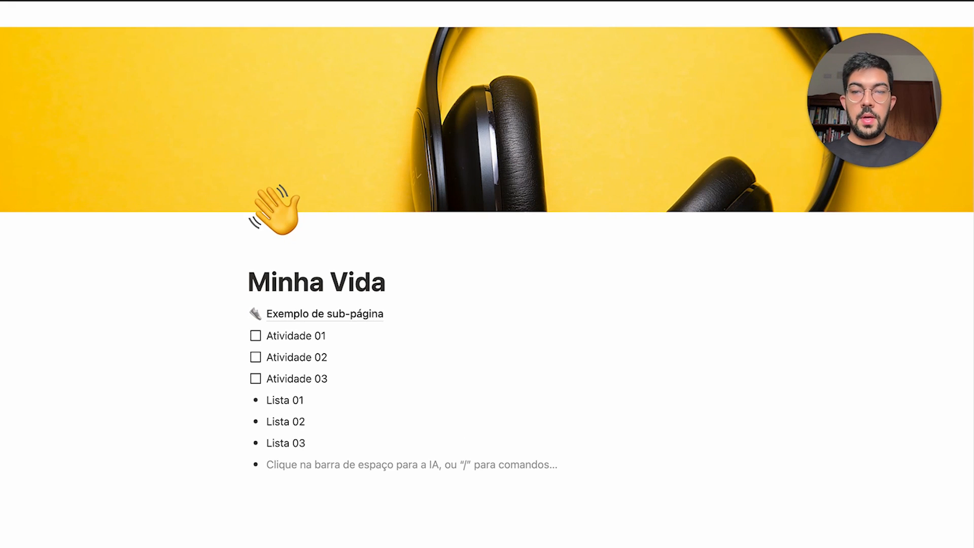
Nest sub-bullets Lista 03.01 and Lista 03.01.01 under Lista 03 with Tab
key(Tab)
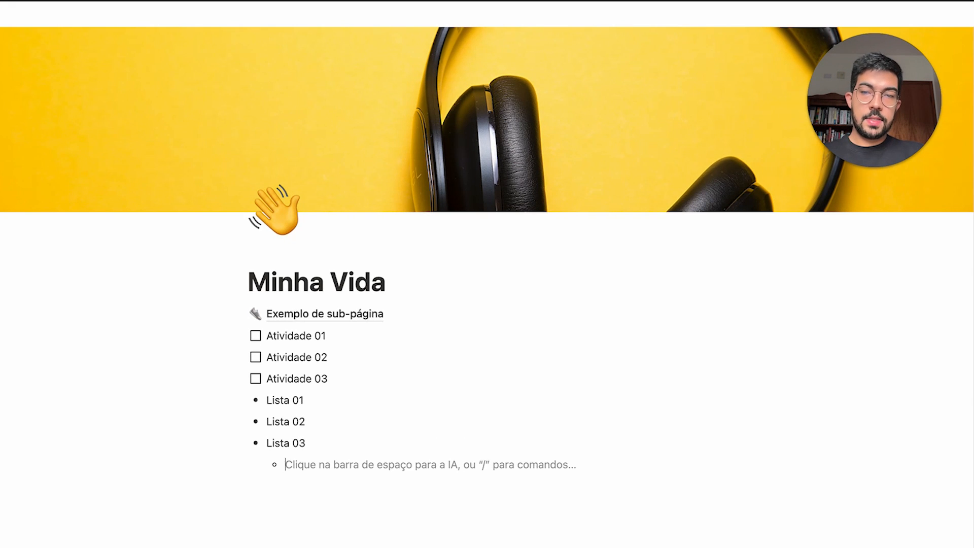
text(Lista 03.)
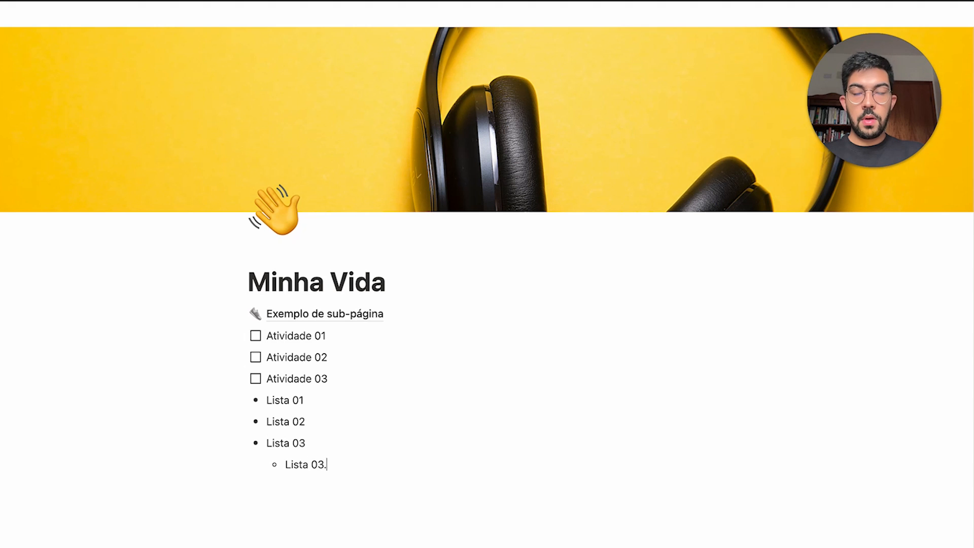
text(01)
key(Return)
key(Tab)
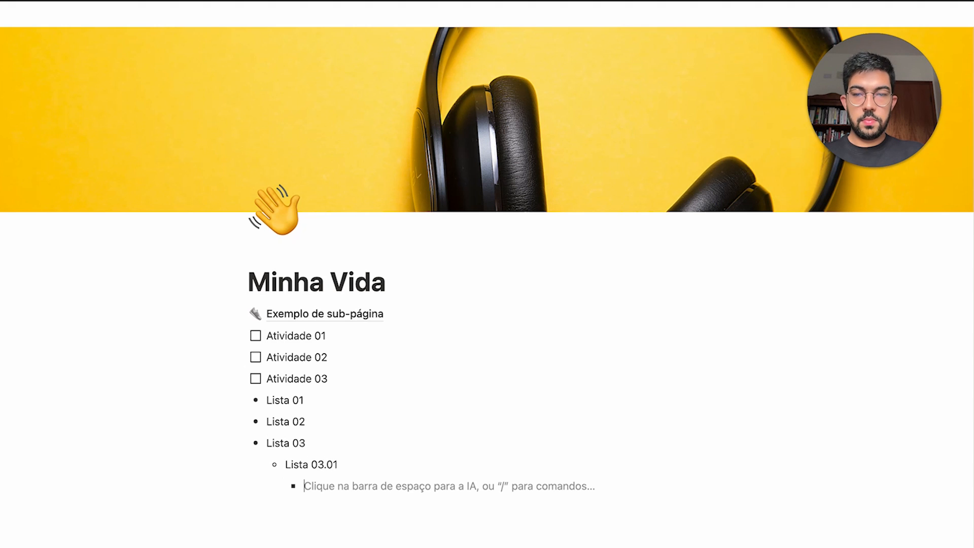
text(Lista 03)
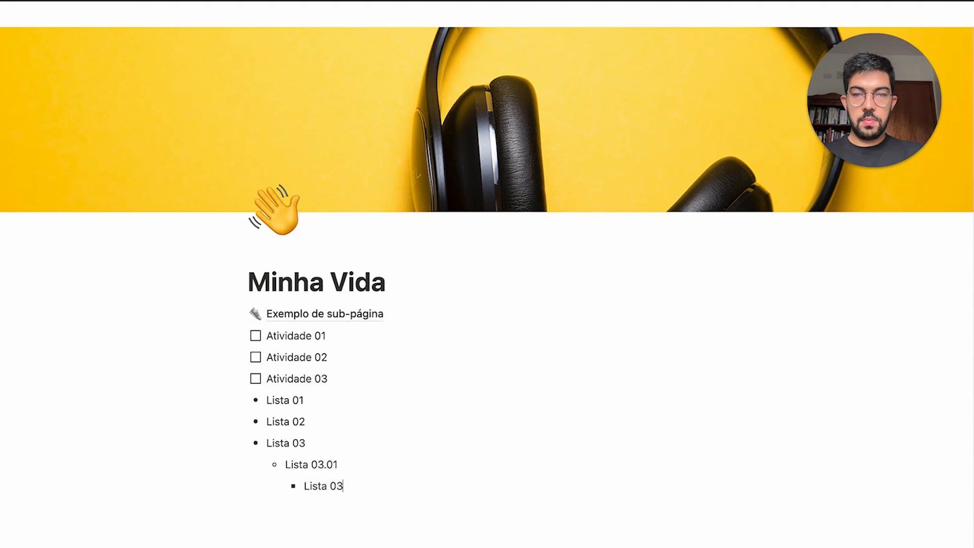
text(.01.01)
key(Return)
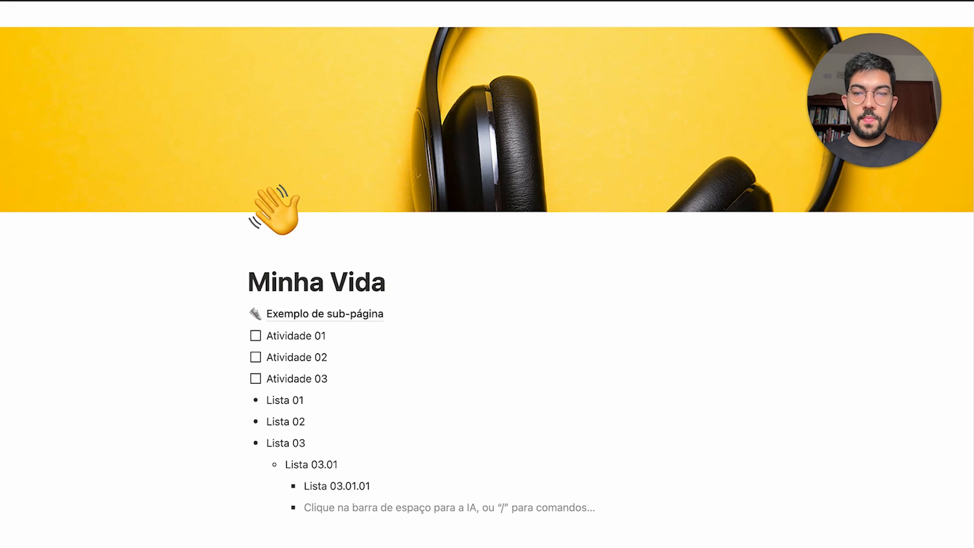
scroll(487, 305, down, 2)
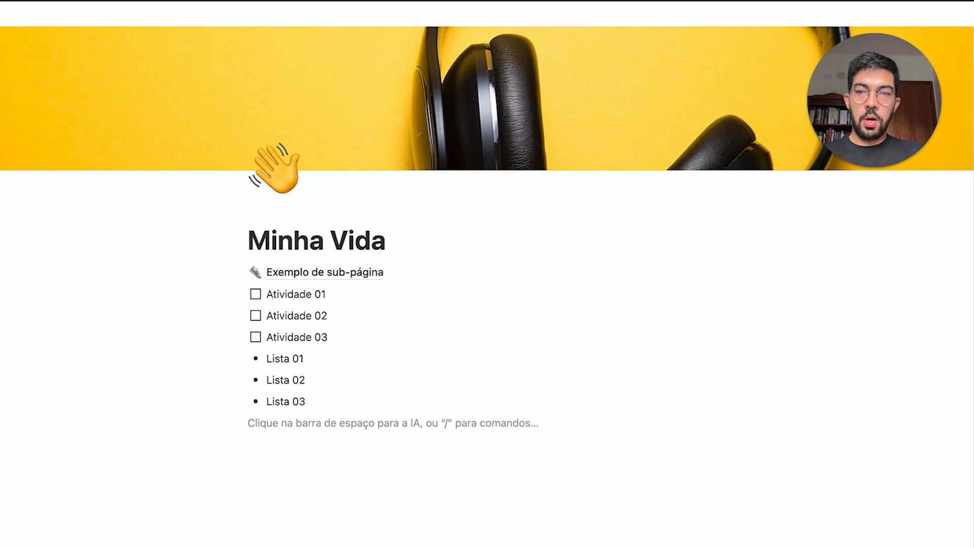
Start a numbered list with 'asdsad' followed by 'asd' items, ending on an empty item
text(1)
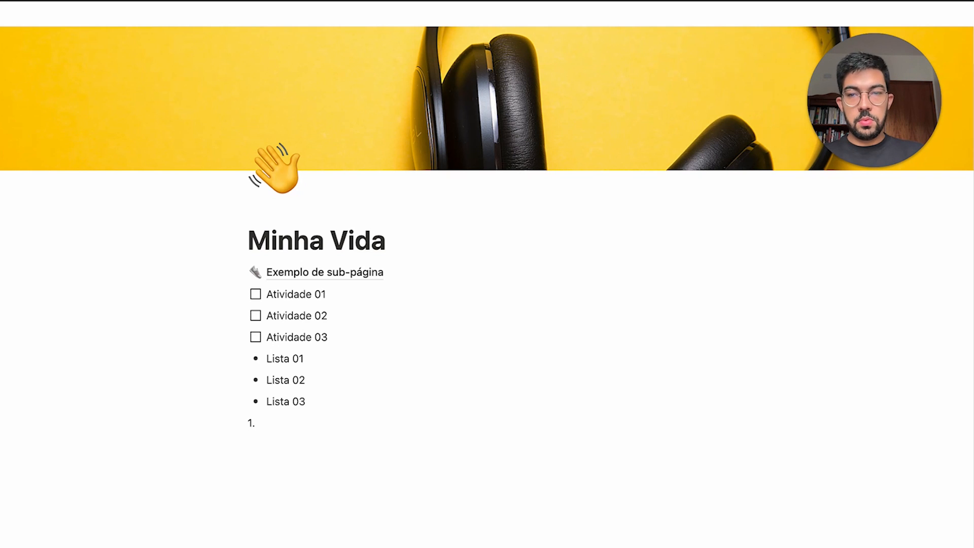
text(. )
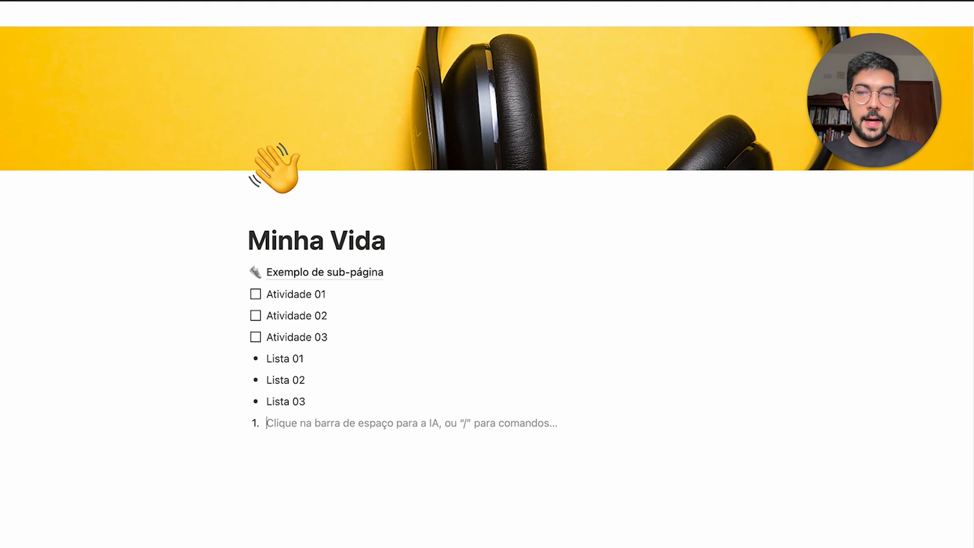
text(asdsad)
key(Return)
text(as)
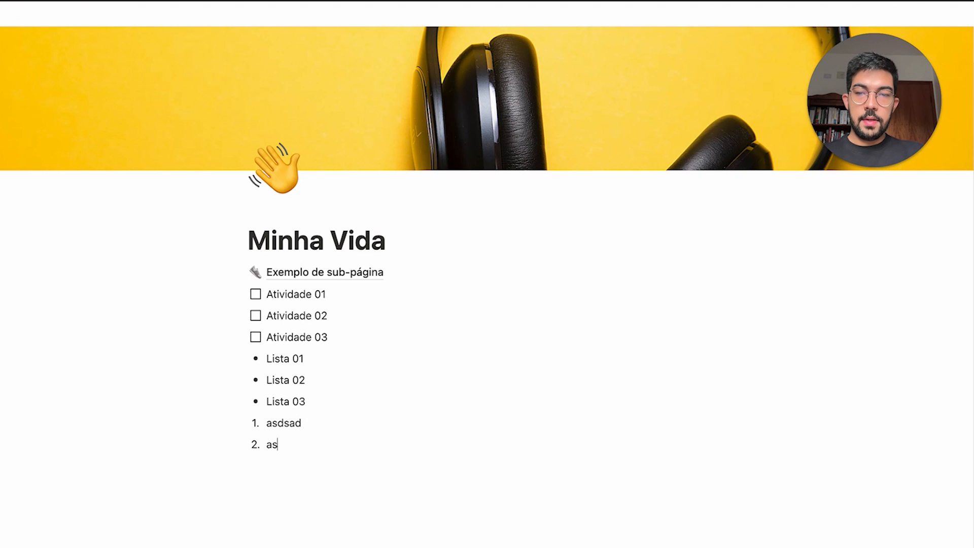
text(d)
key(Return)
text(asd)
key(Return)
text(asd)
key(Return)
text(asd)
key(Return)
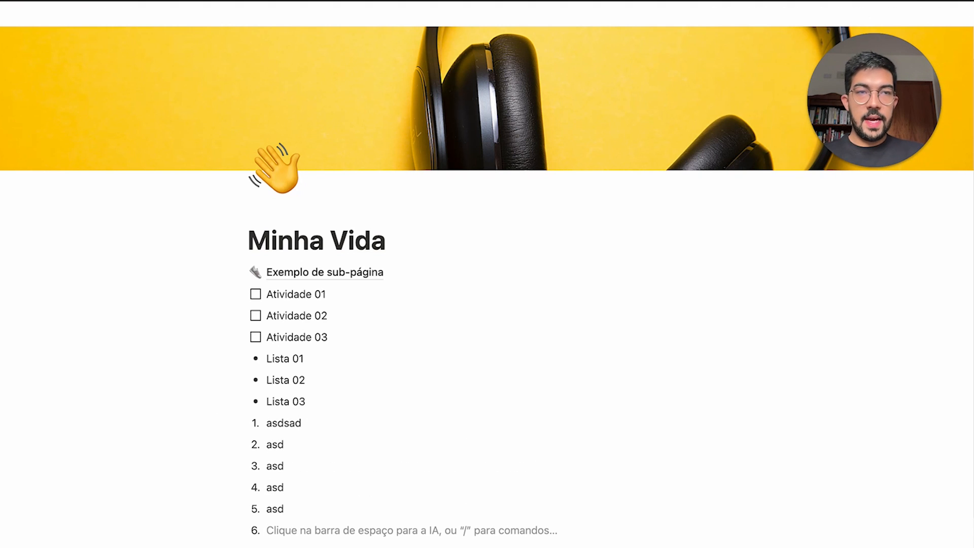
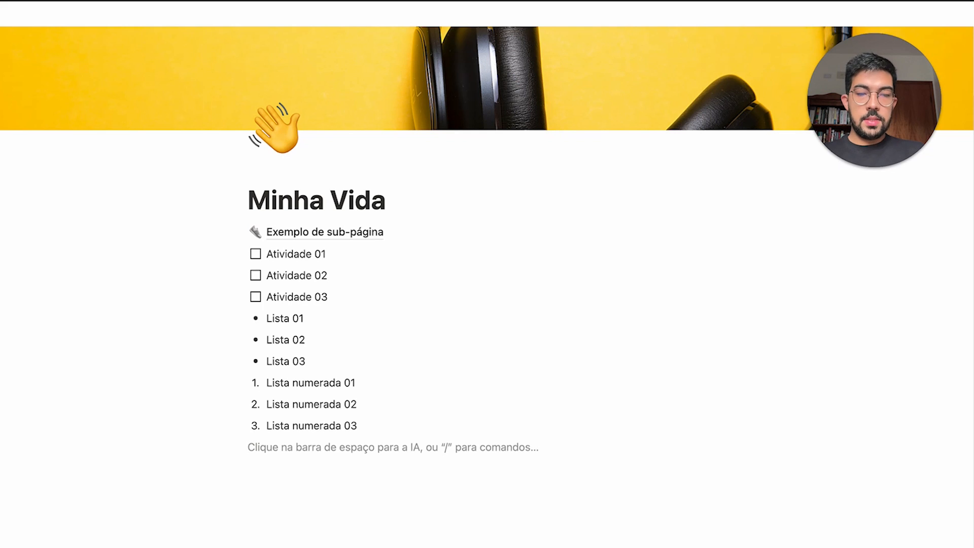
Create an empty toggle block below the numbered list with the /alt command
text(>)
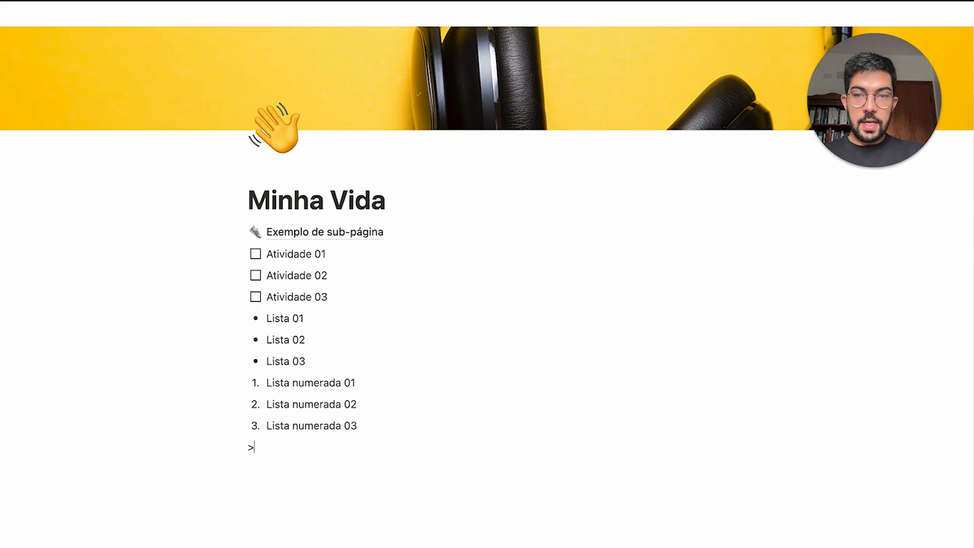
key(space)
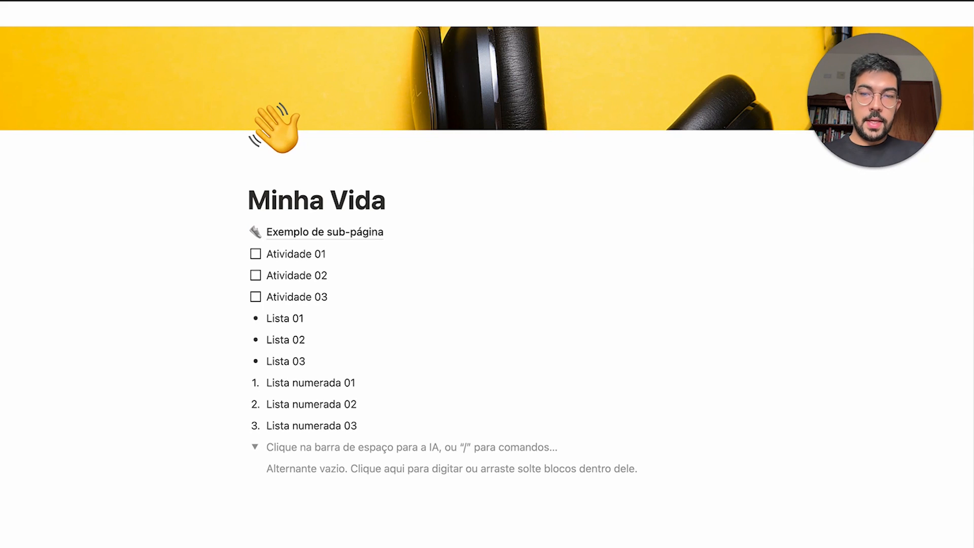
key(BackSpace)
text(/a)
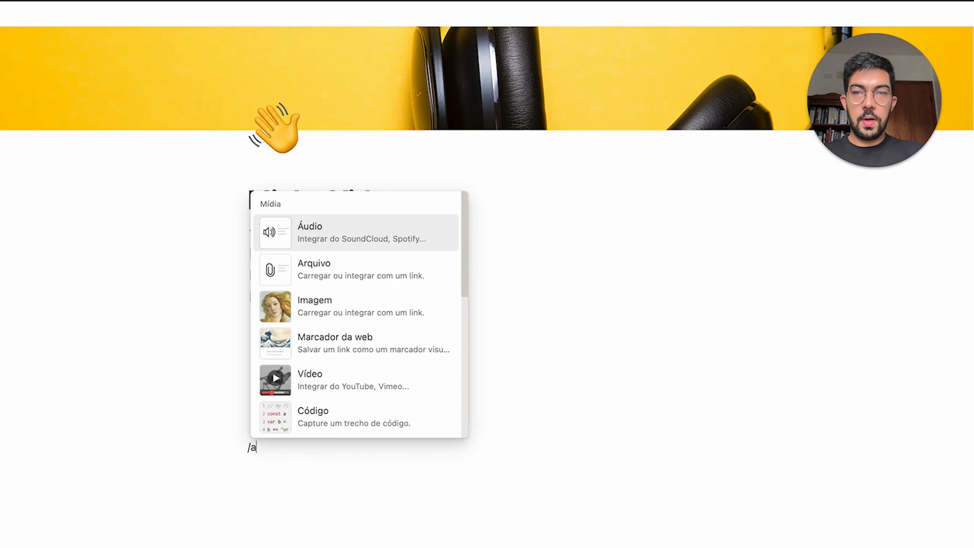
text(lt)
key(Return)
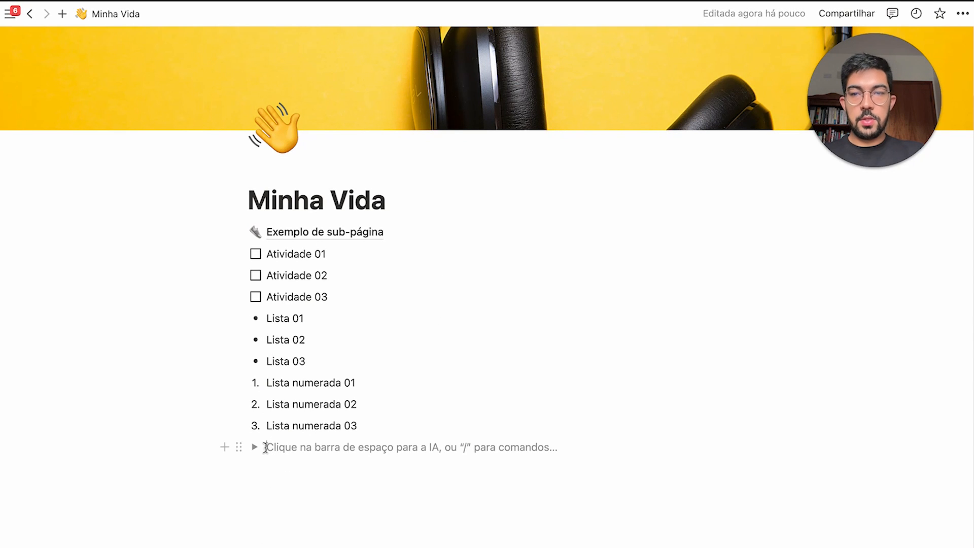
scroll(266, 446, down, 1)
click(256, 424)
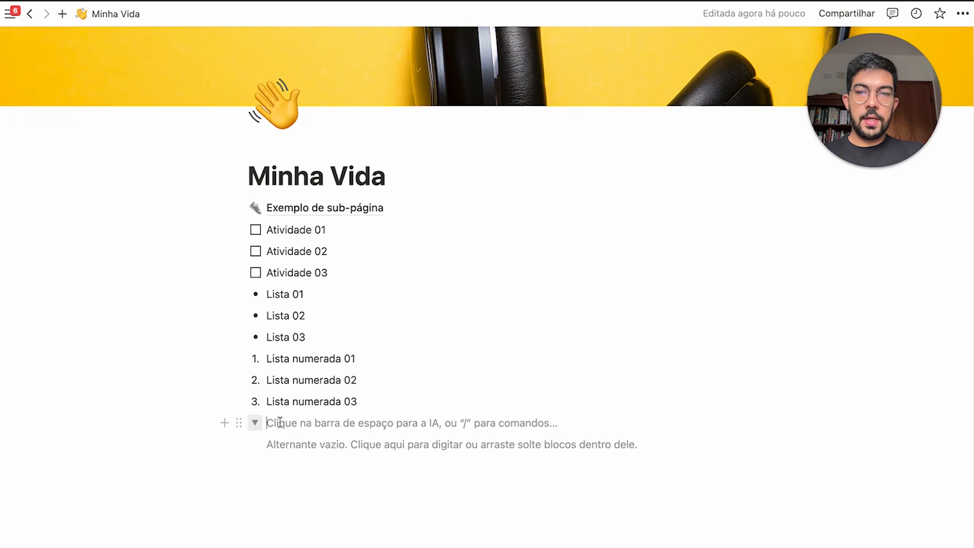
scroll(312, 431, up, 1)
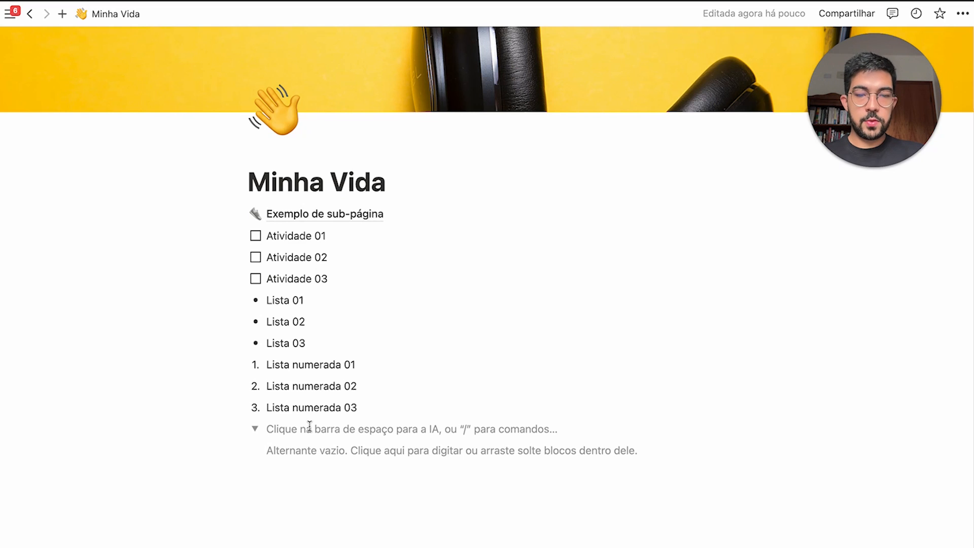
Title the toggle 'Título da lista', put 'Esconder algum conteúdo aqui.' inside, and collapse it
text(Título da lista)
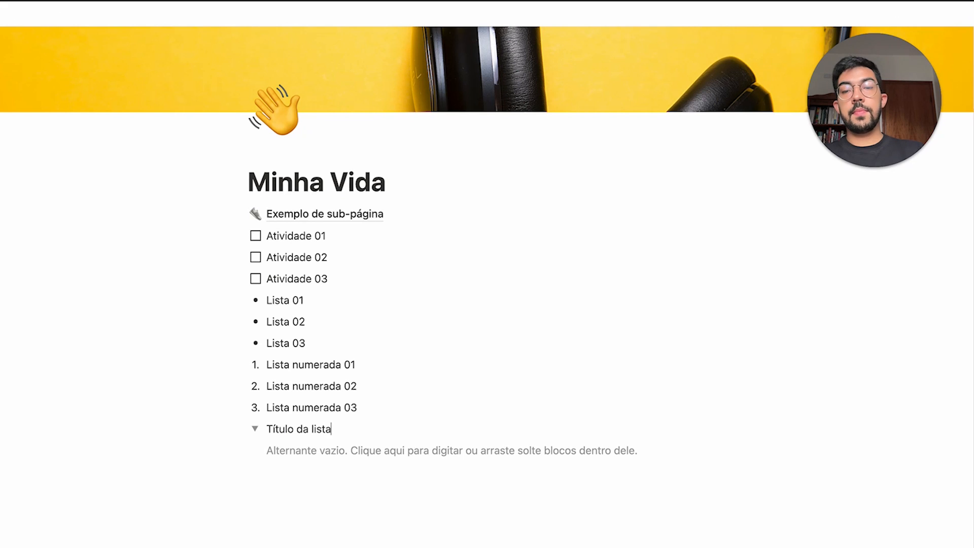
click(298, 450)
text(Esconder algum conteúdo aqui.)
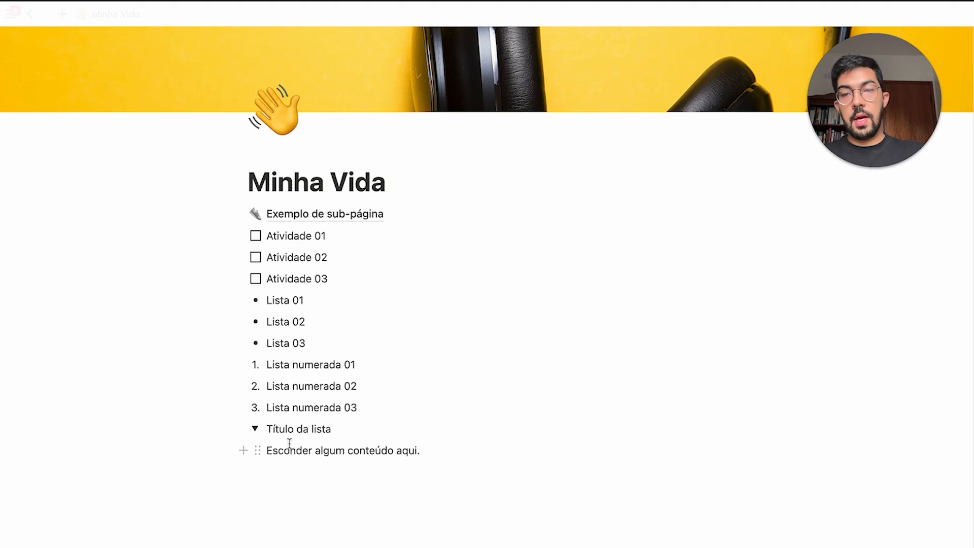
click(256, 432)
click(256, 432)
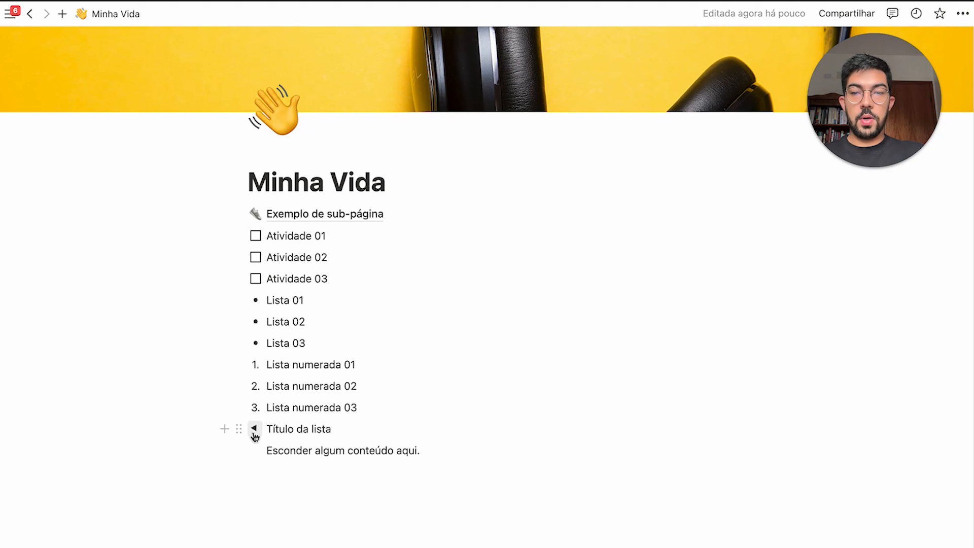
click(256, 432)
click(256, 433)
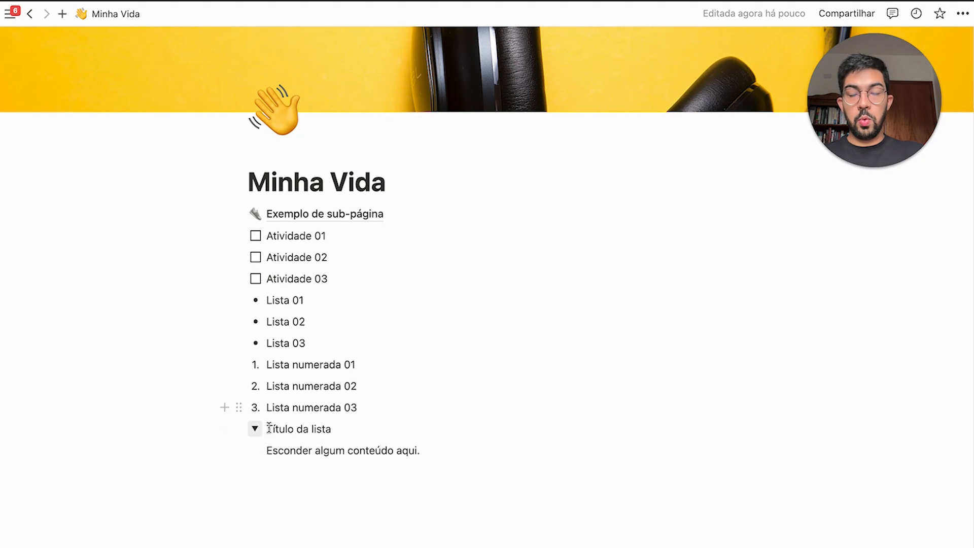
click(255, 431)
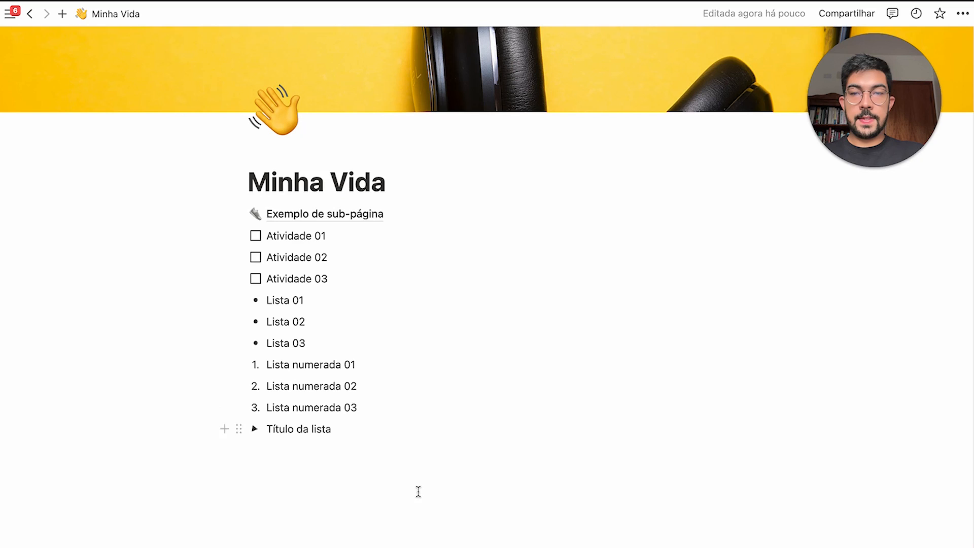
click(357, 487)
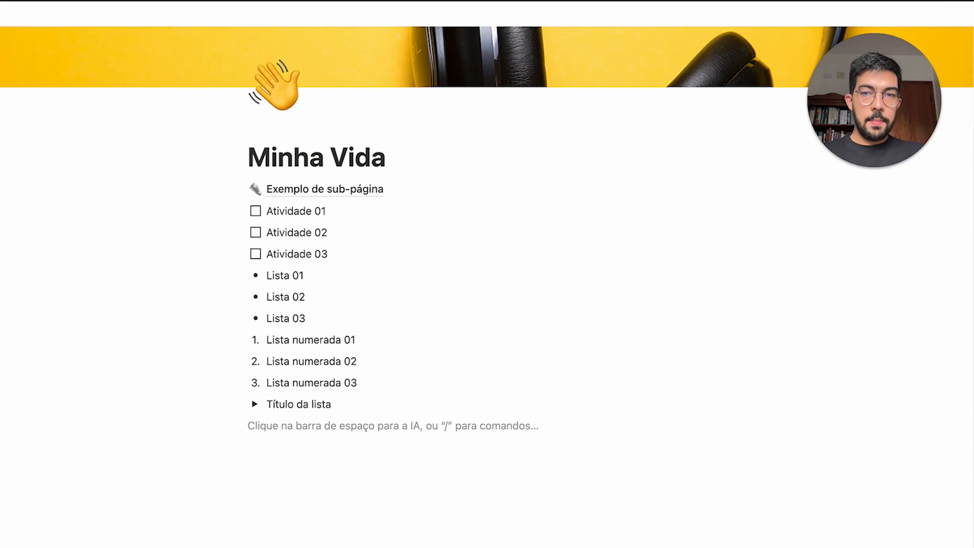
Add headings H1 'Título 01 - Maior', H2 'Título 02 - Médio' and H3 'Título 03 - Pequeno'
text(# )
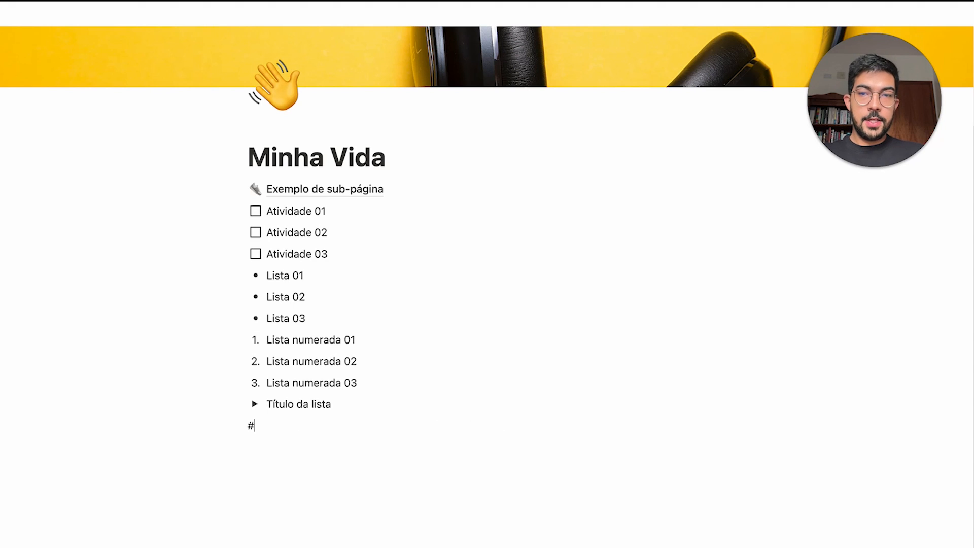
text(Título 01)
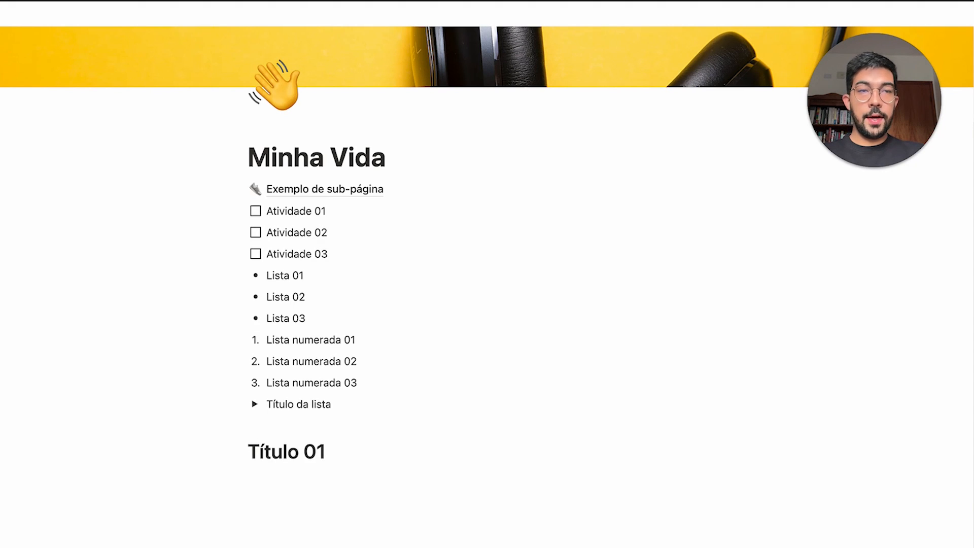
text( - Maior)
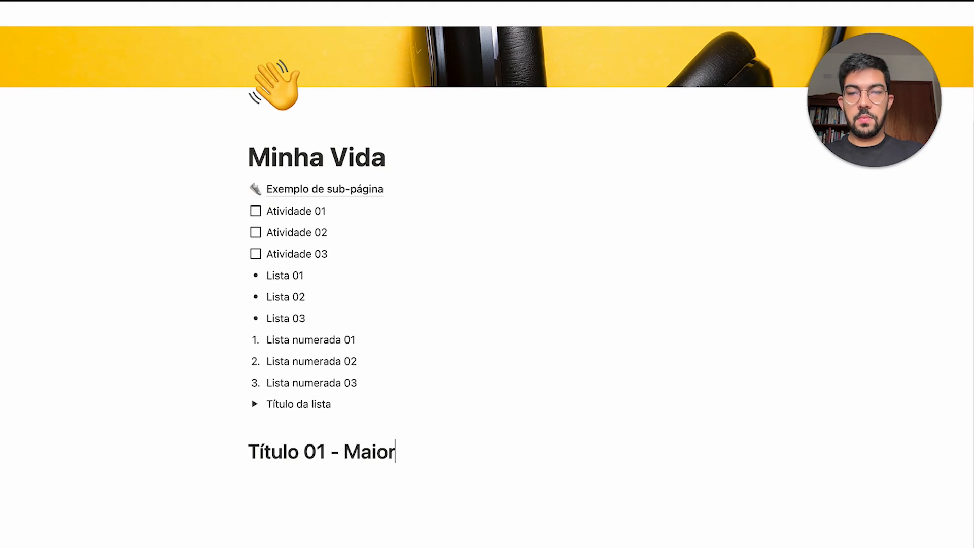
key(Return)
text(##)
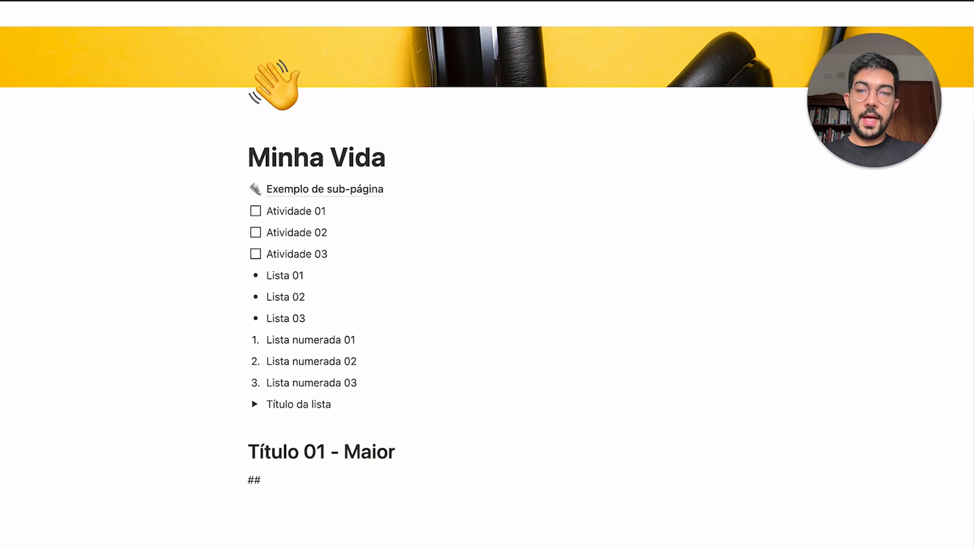
text( Título )
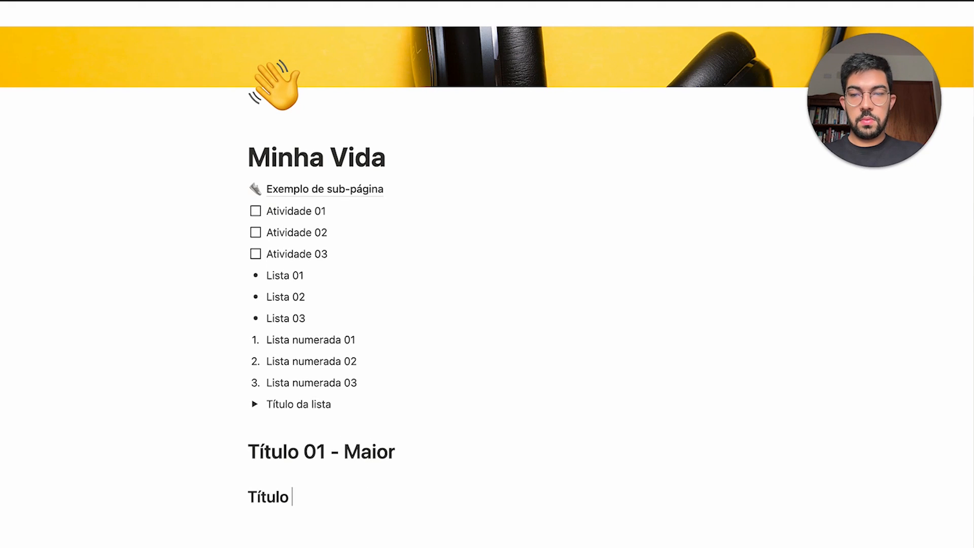
text(02 - )
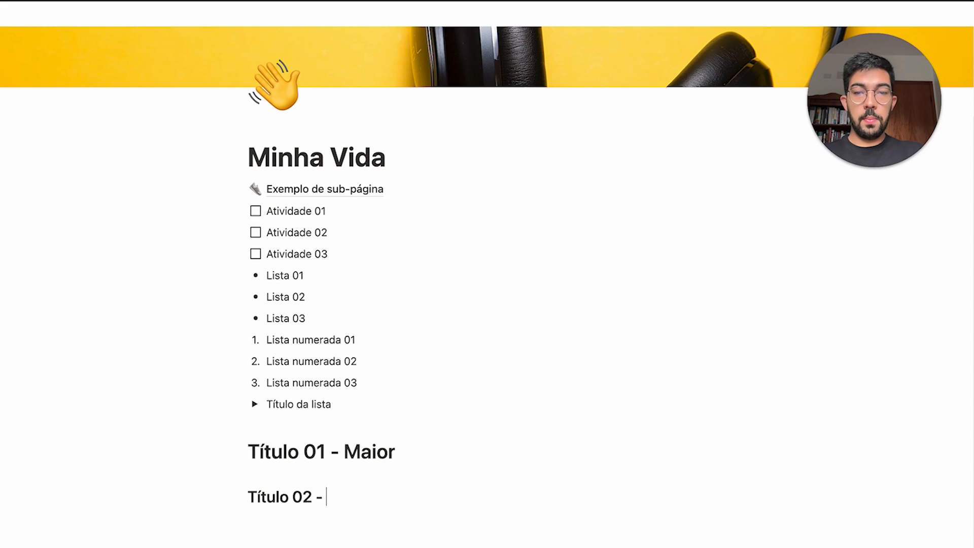
text(Médio)
key(Return)
text(#)
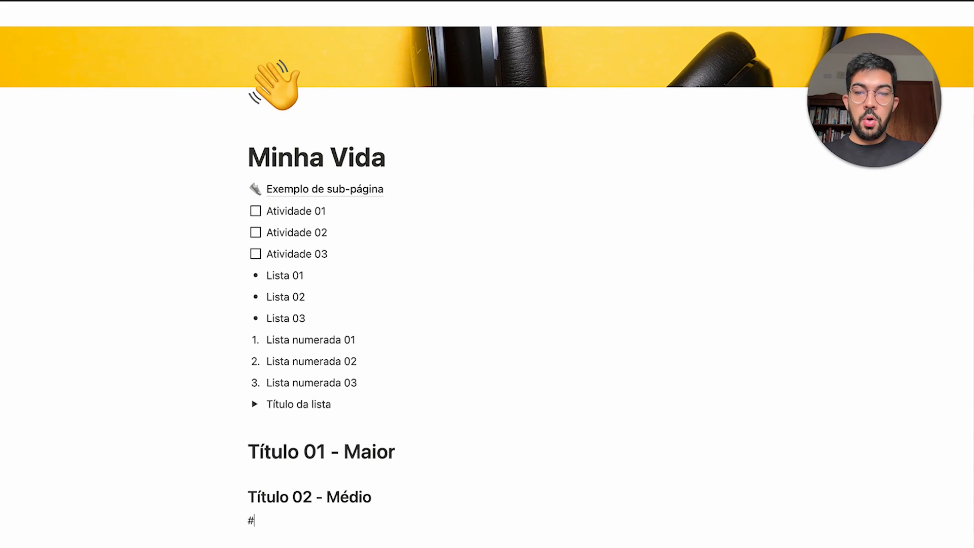
text(## T')
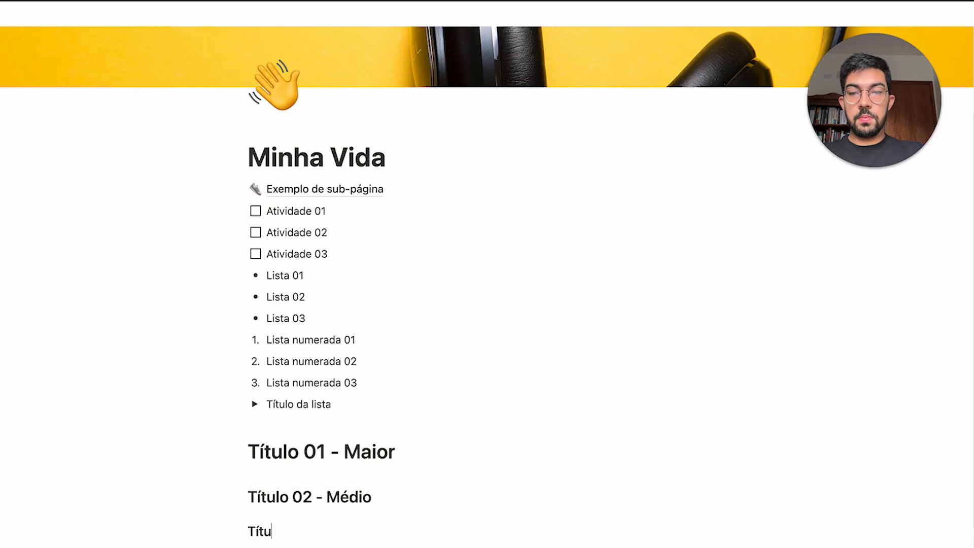
text(tulo 03 -)
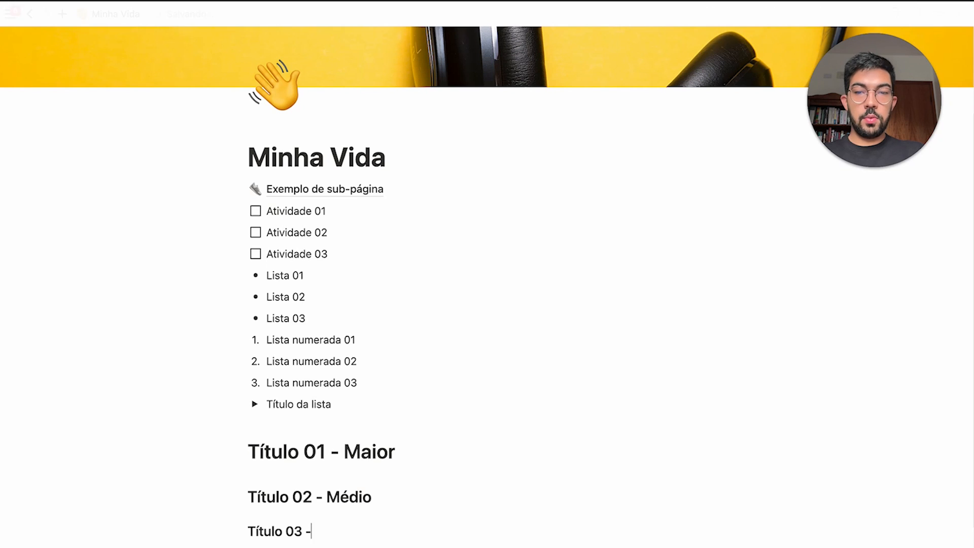
text( Pequeno)
scroll(343, 434, down, 1)
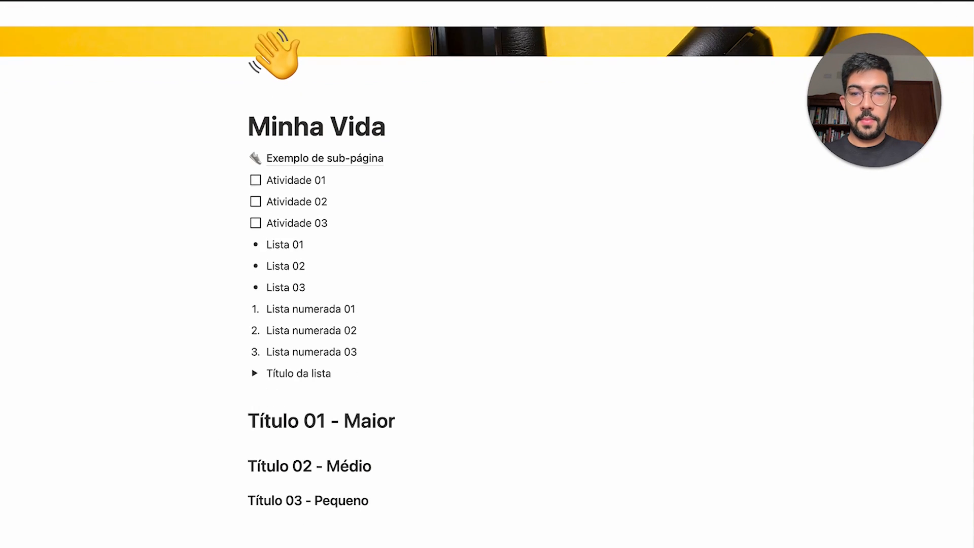
scroll(374, 386, up, 2)
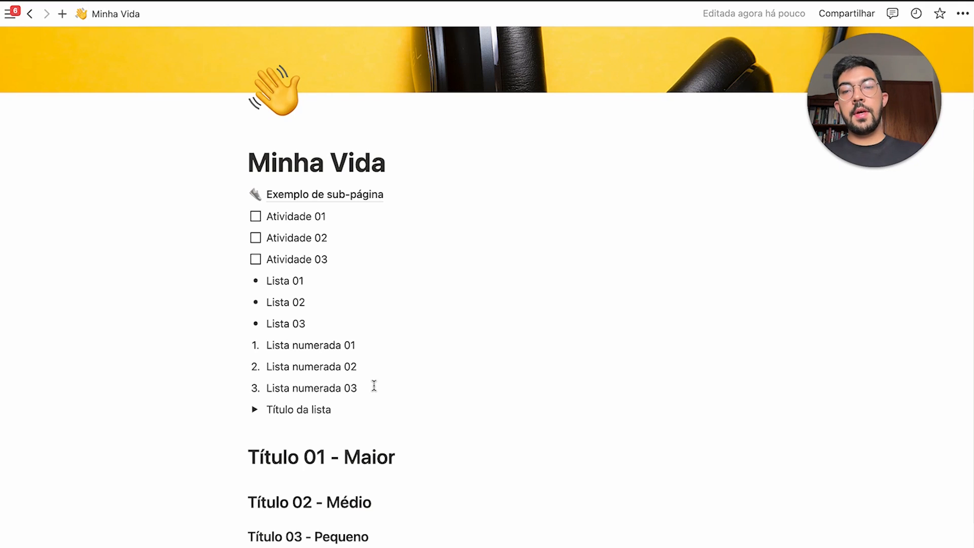
drag(185, 444, 722, 532)
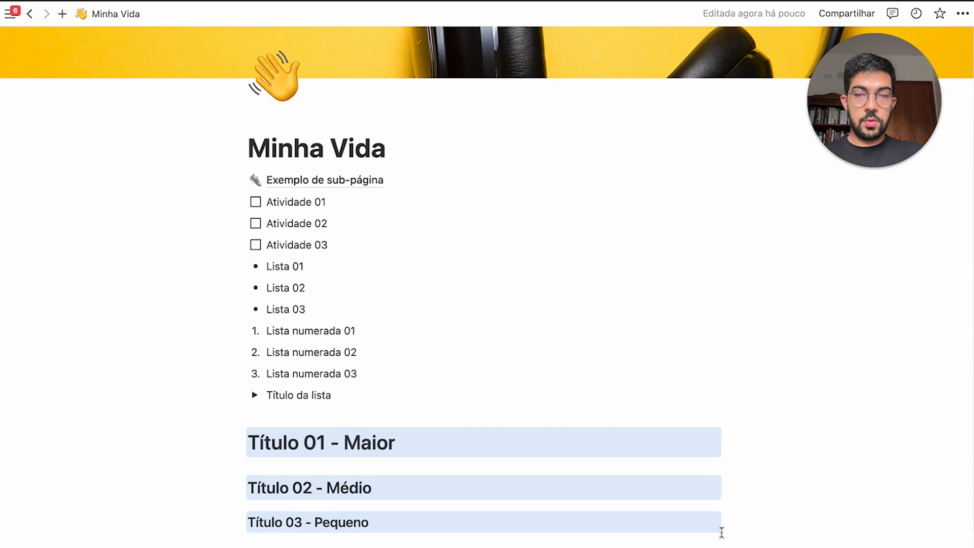
Insert an Índice table of contents on a new line under the Minha Vida title
click(431, 152)
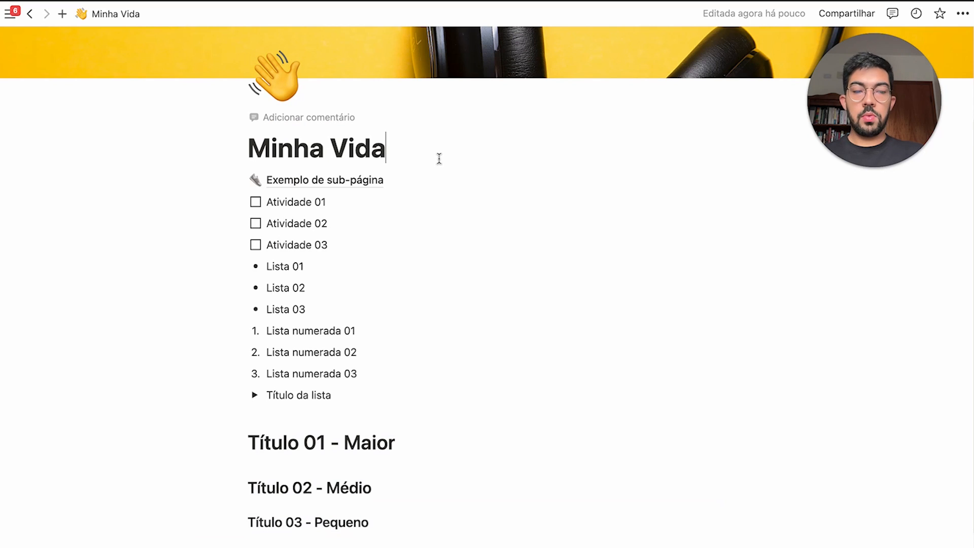
key(Return)
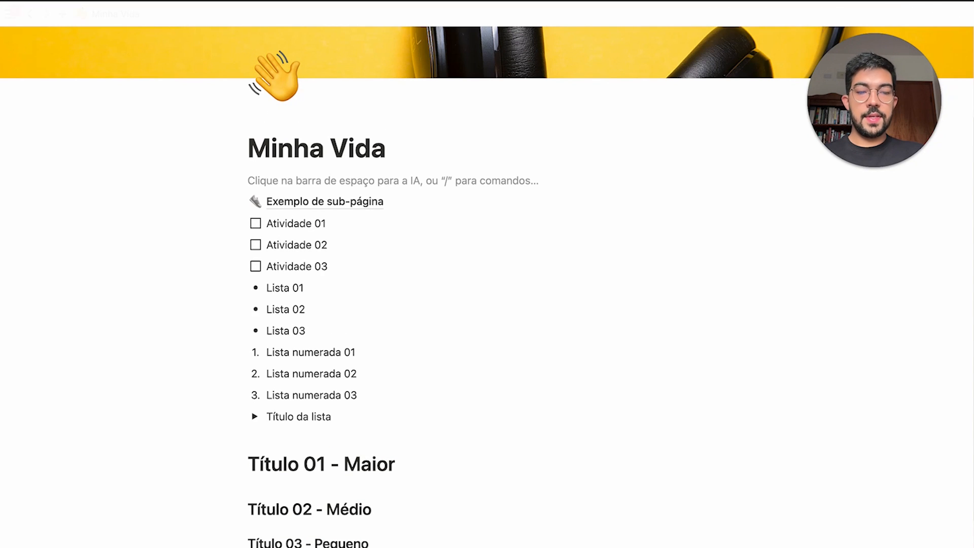
text(/indi)
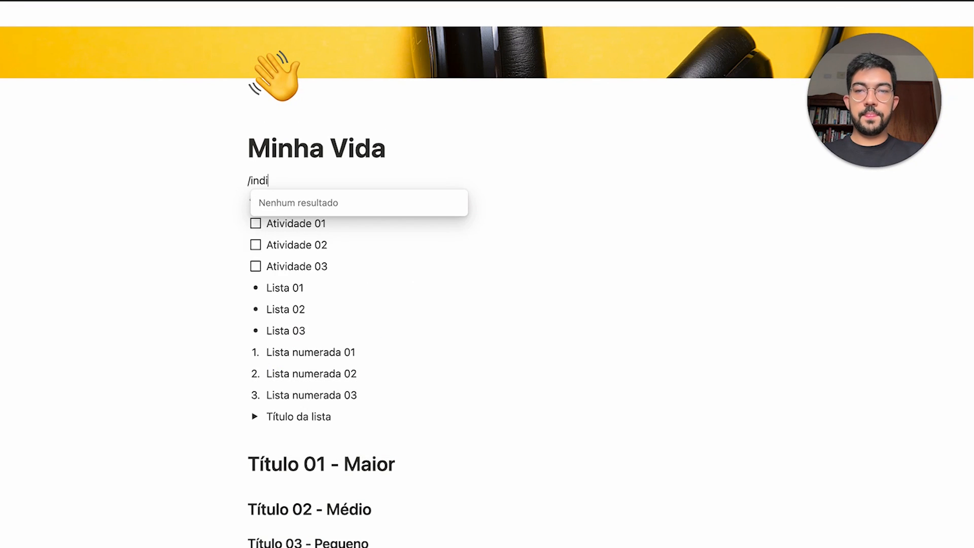
key(BackSpace)
key(BackSpace)
key(BackSpace)
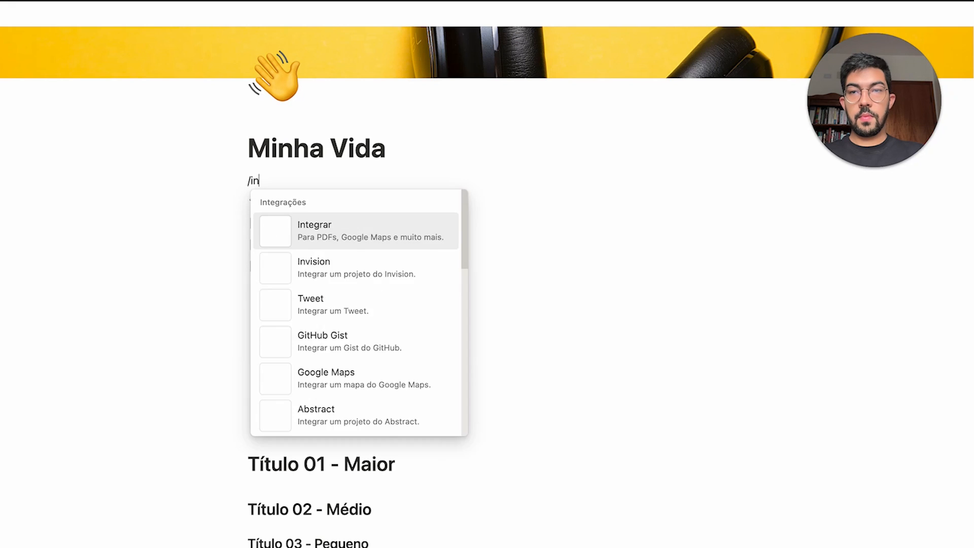
text(índ)
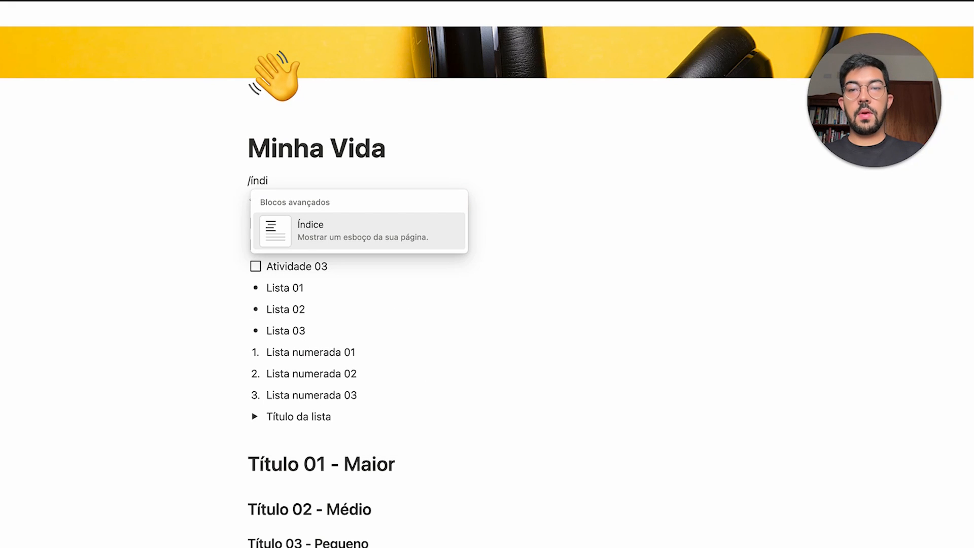
click(414, 230)
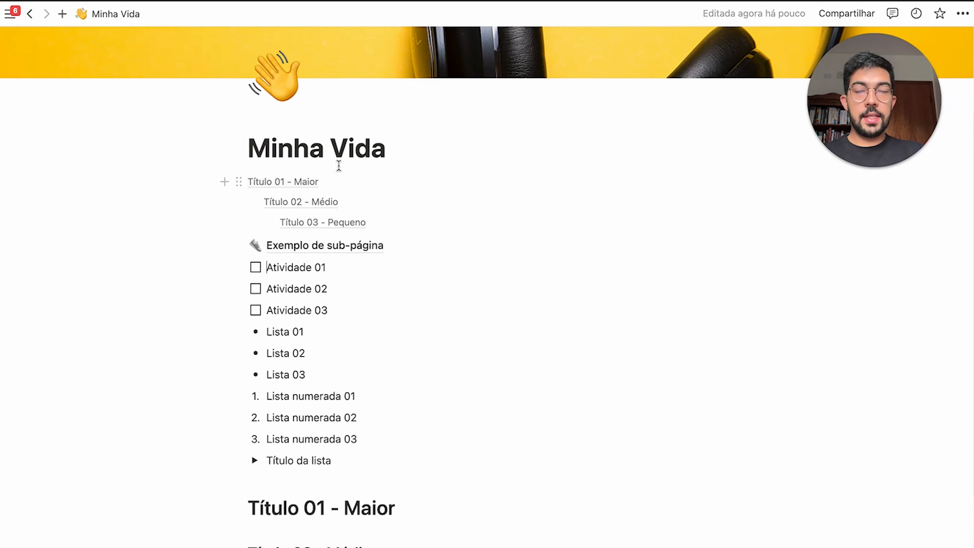
Duplicate the 'Título 02 - Médio' heading twice
mouse_move(351, 254)
scroll(325, 451, down, 2)
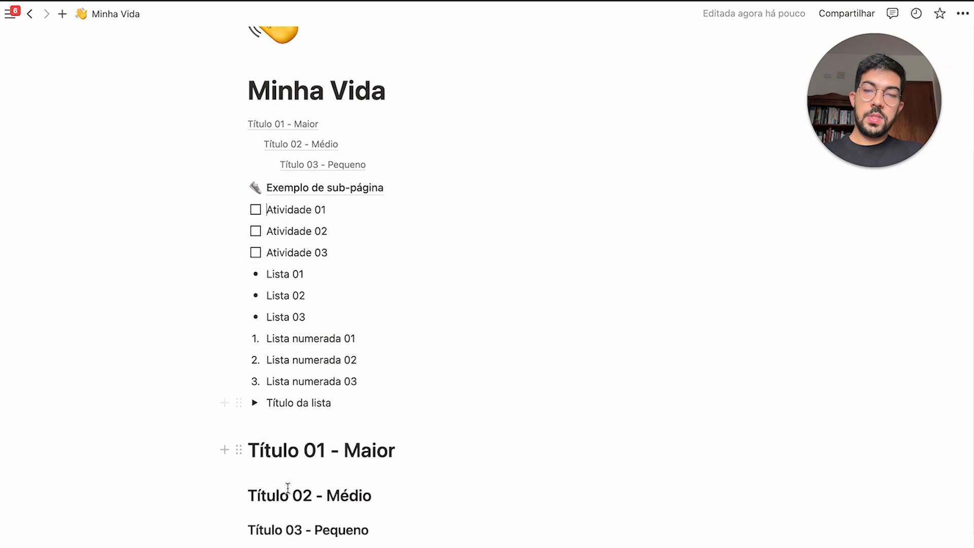
drag(224, 492, 317, 499)
key(ctrl+d)
key(ctrl+d)
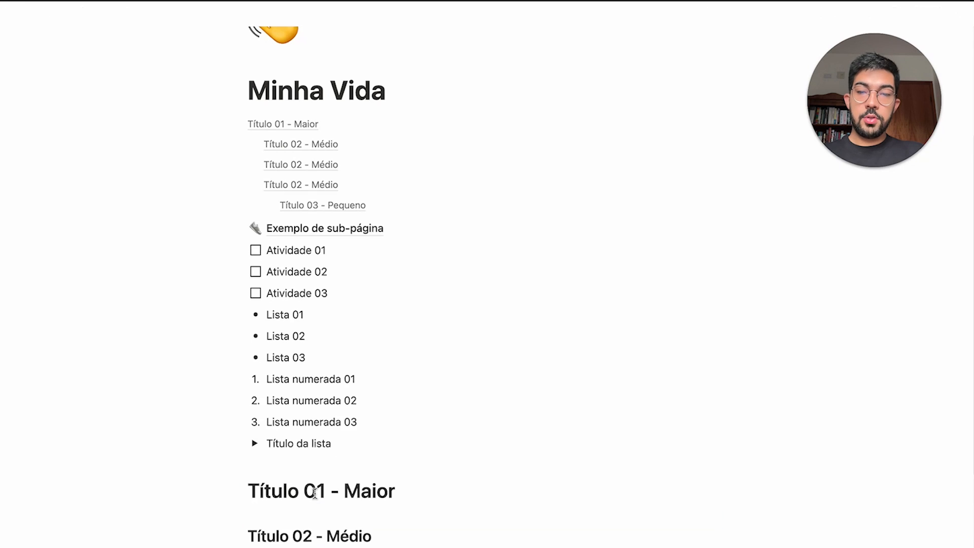
Paste extra copies of the 'Título 01 - Maior' and 'Título 02 - Médio' headings further down
drag(196, 377, 275, 373)
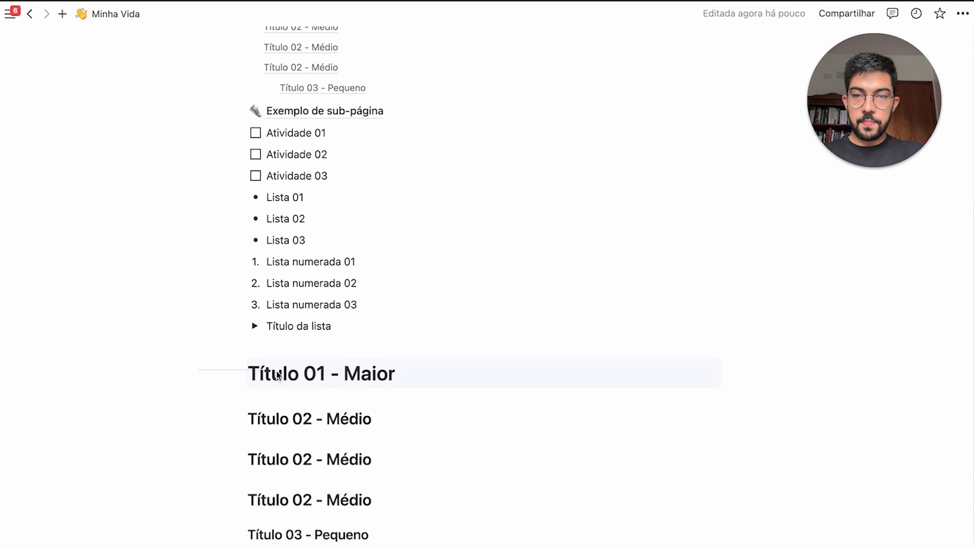
click(393, 520)
text(Título 01 - Maior)
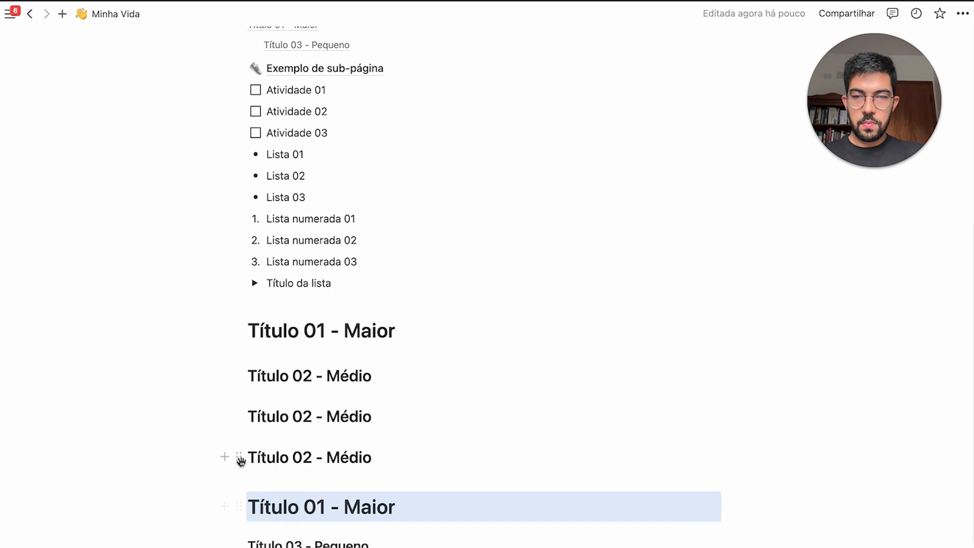
drag(209, 448, 307, 449)
key(ctrl+c)
click(415, 498)
key(Return)
key(ctrl+v)
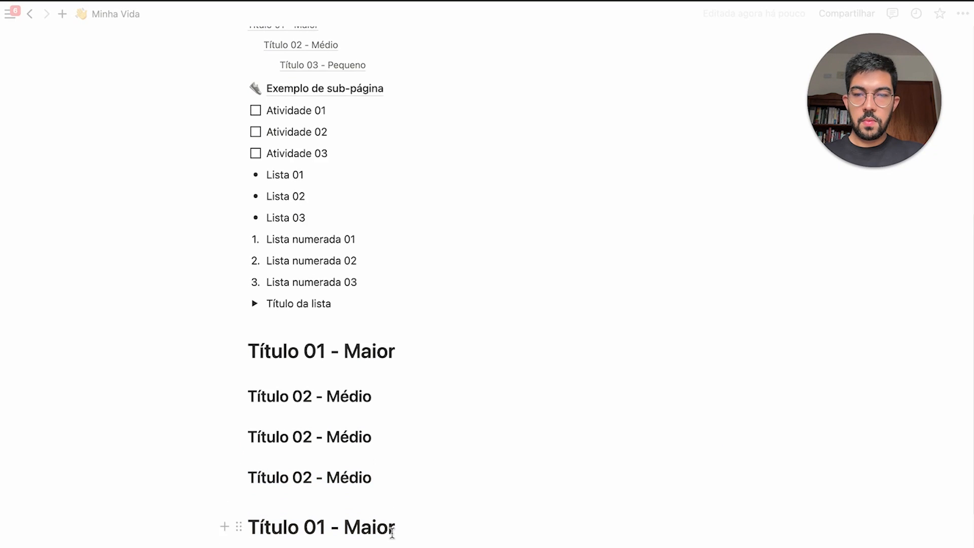
drag(213, 454, 393, 531)
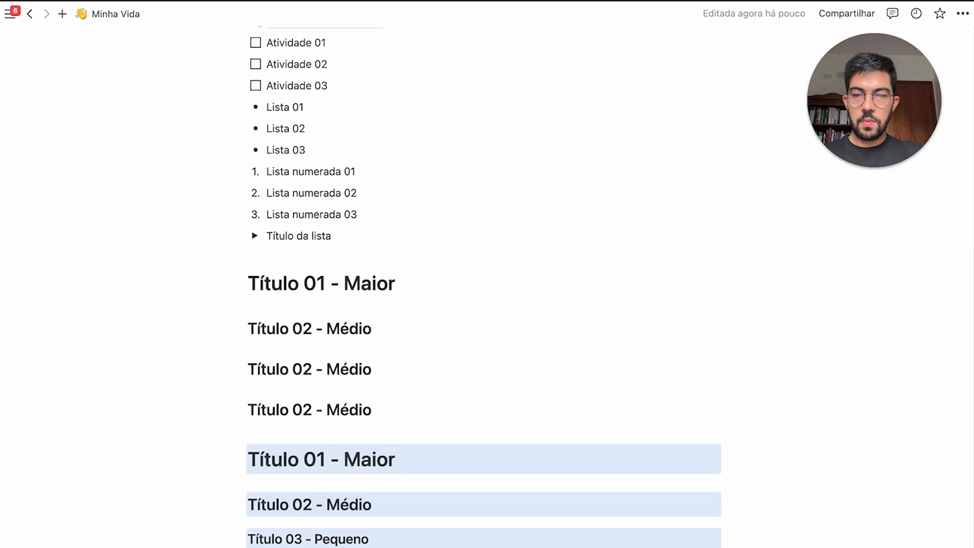
click(391, 532)
Use the table of contents entries to jump to several Título headings
scroll(370, 535, up, 10)
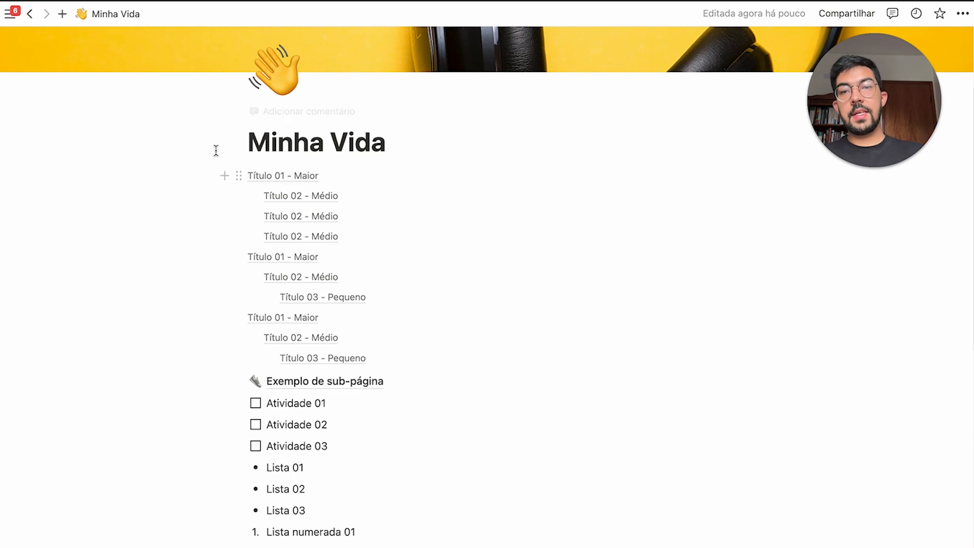
drag(216, 150, 548, 302)
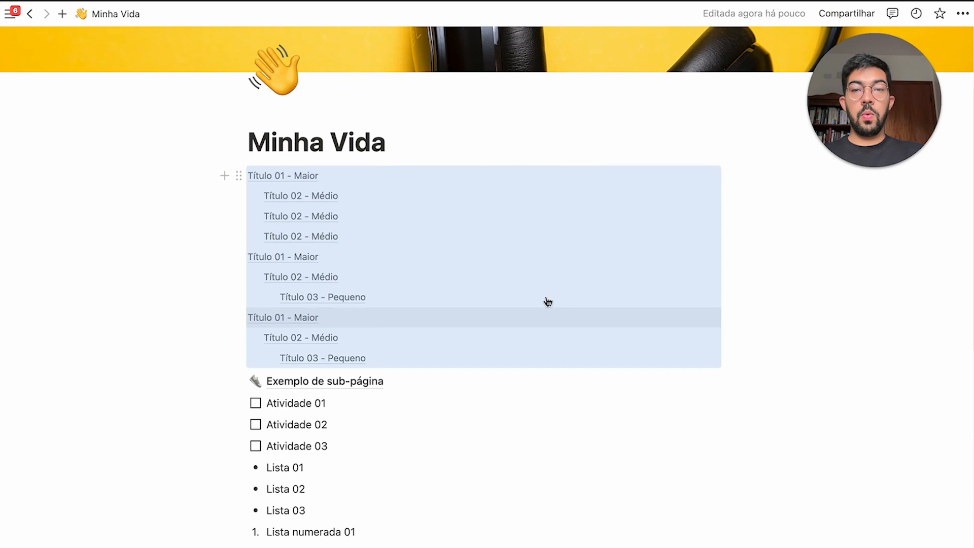
click(420, 148)
click(385, 196)
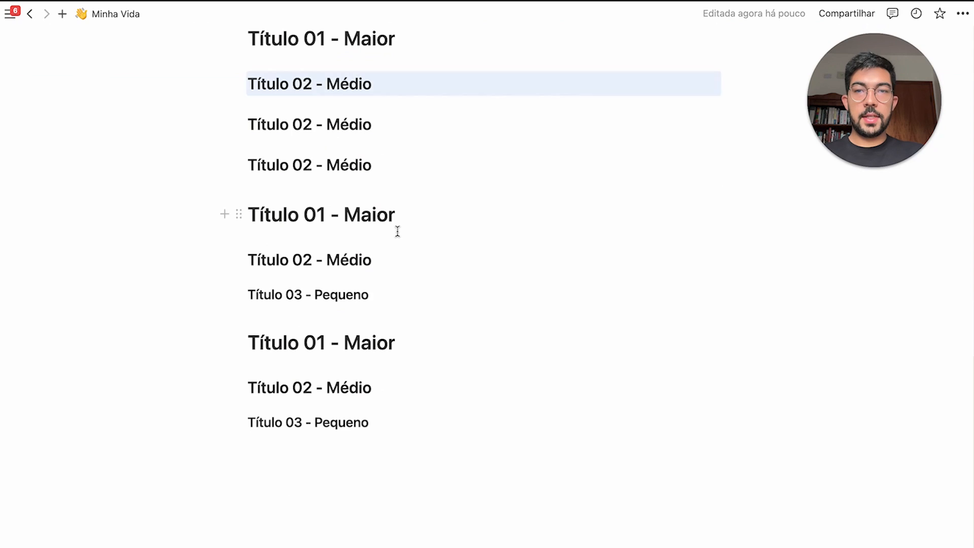
scroll(363, 352, up, 10)
click(358, 455)
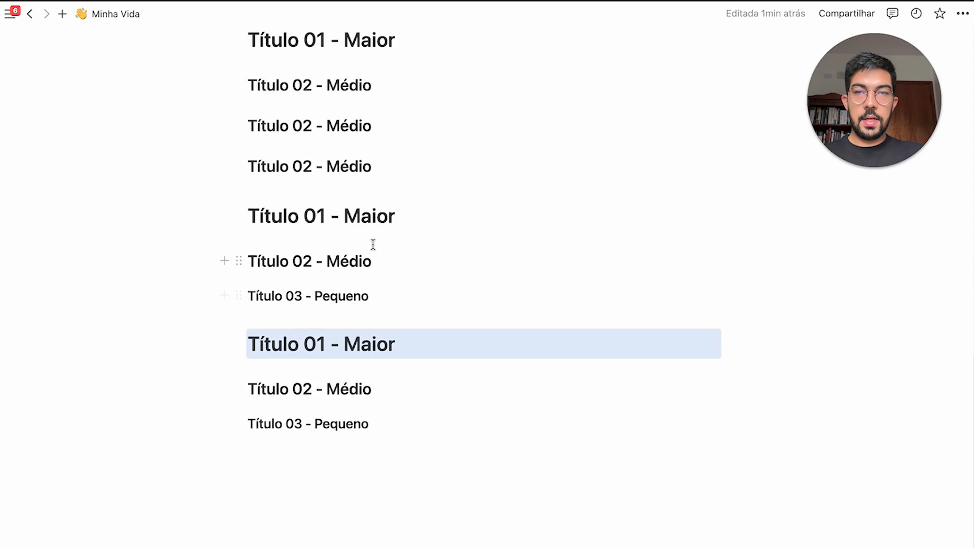
scroll(373, 241, up, 10)
click(349, 217)
scroll(353, 105, up, 4)
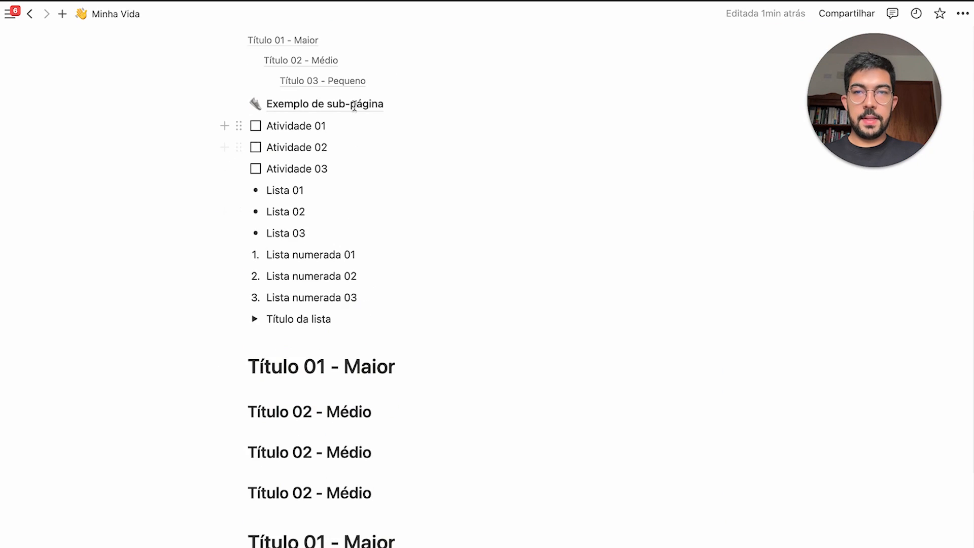
scroll(354, 106, up, 4)
Insert a simple table below 'Título 03 - Pequeno' and widen it to four columns
click(364, 172)
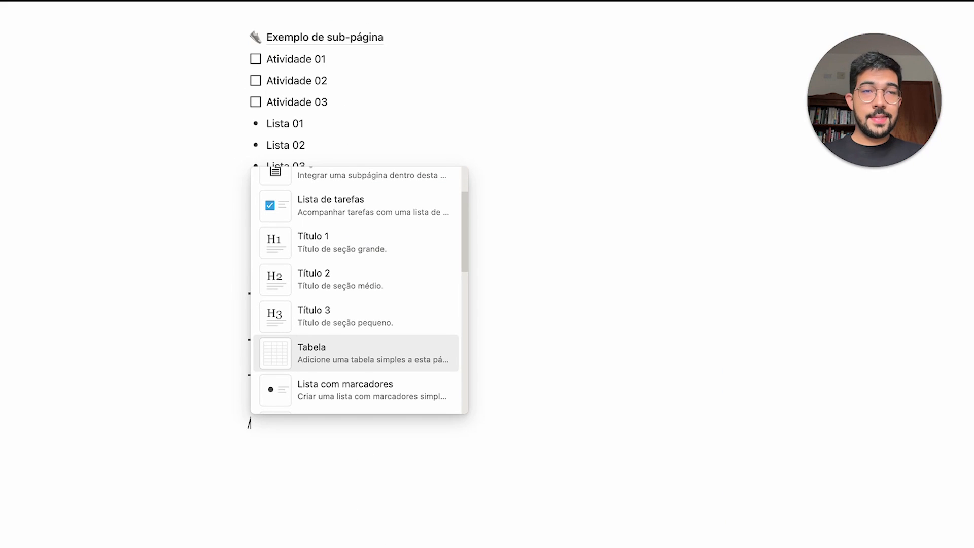
mouse_move(405, 364)
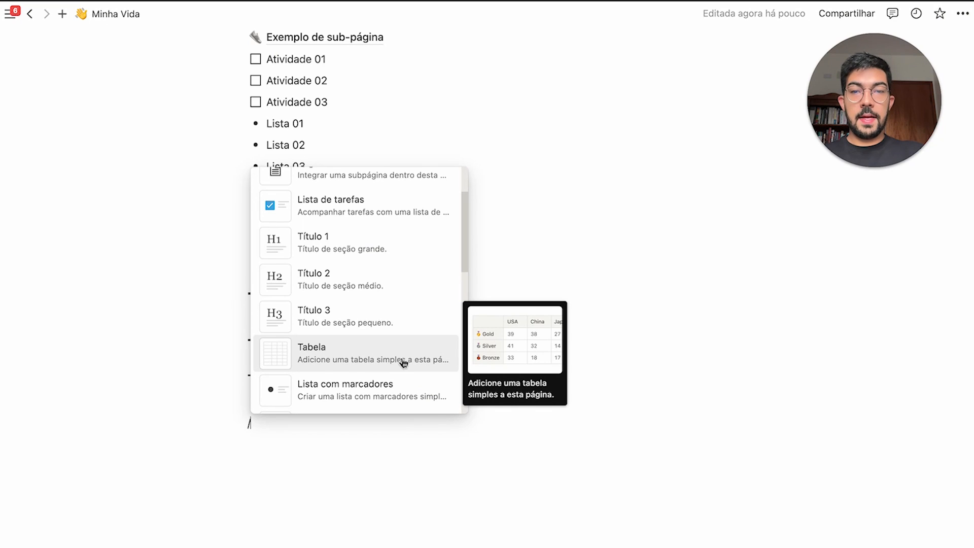
click(387, 364)
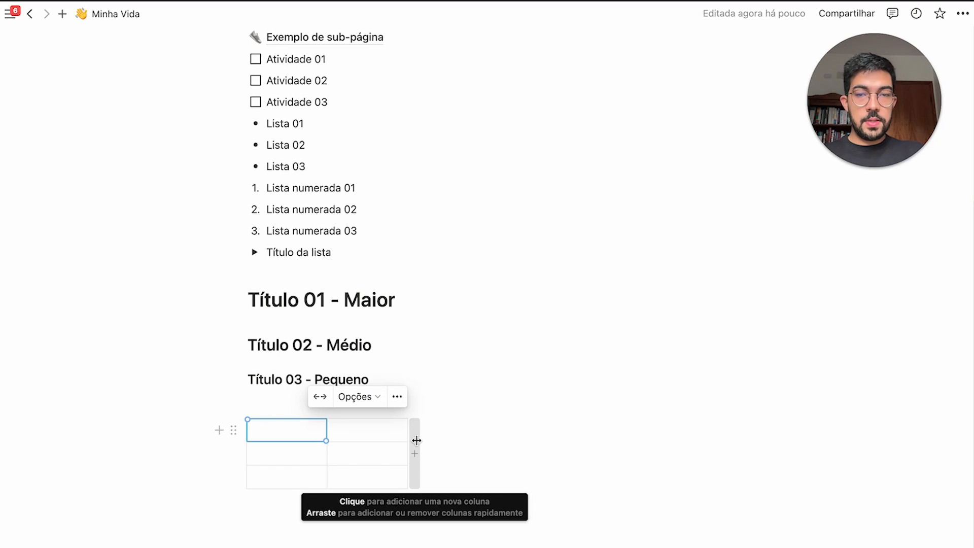
drag(416, 441, 567, 441)
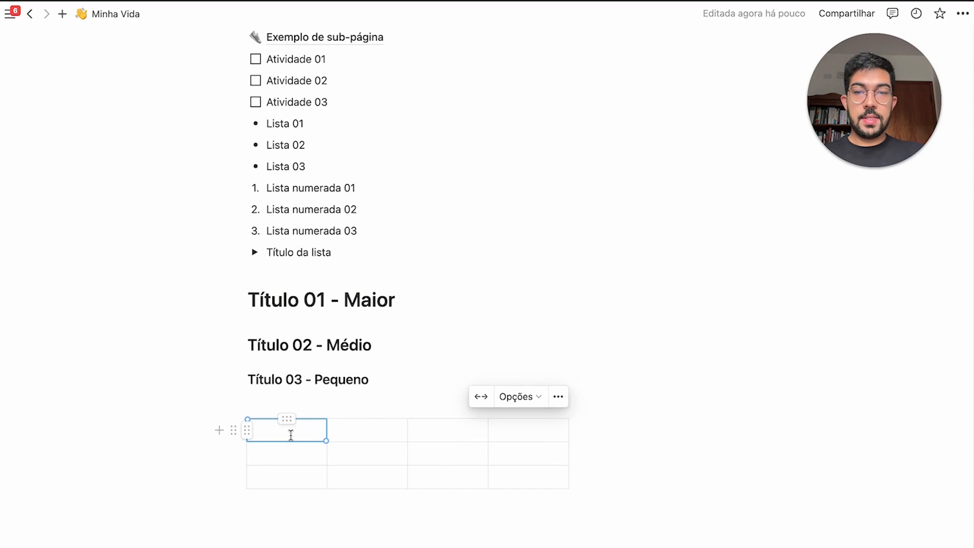
Fill the table with Nome, E-mail and Legal? headers and rows of names, e-mails and thumbs emoji
drag(289, 435, 554, 472)
click(254, 448)
click(315, 432)
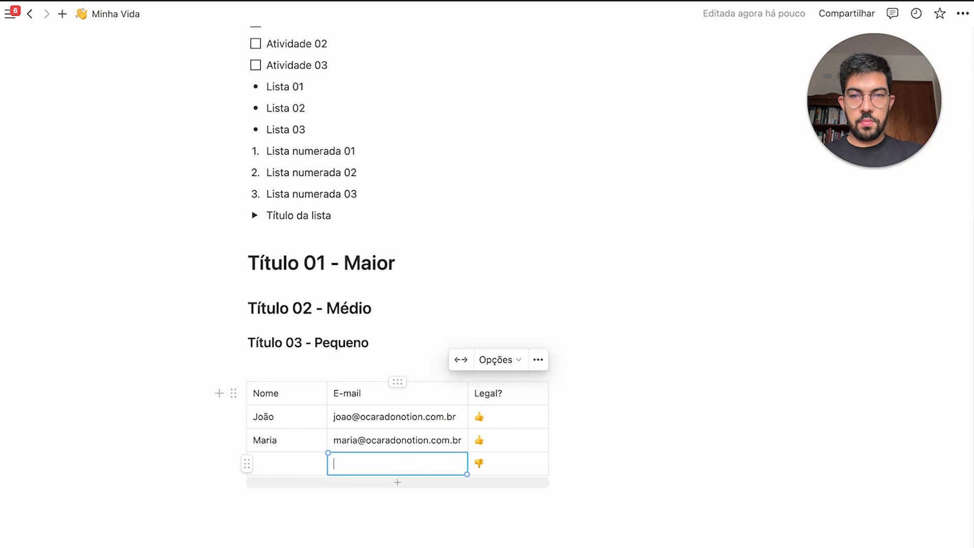
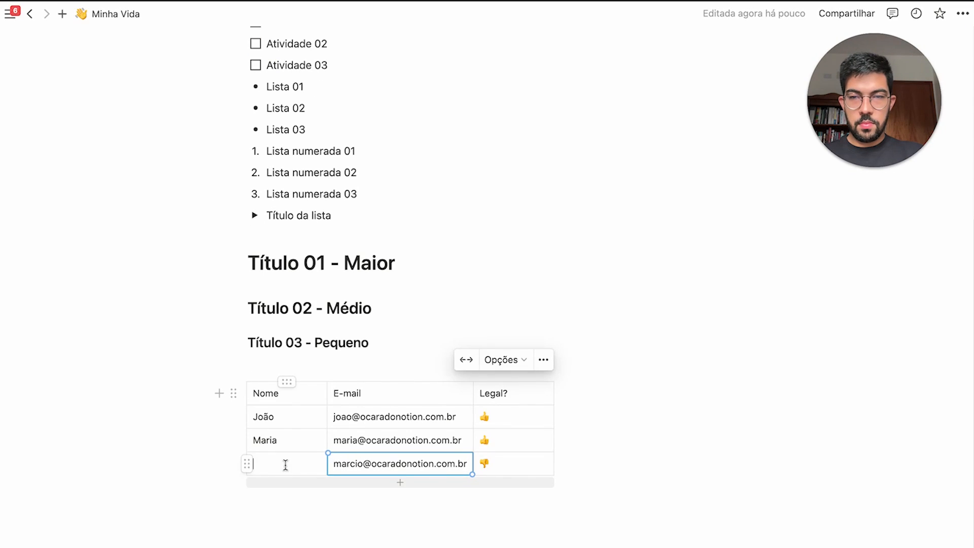
click(285, 462)
text(Má)
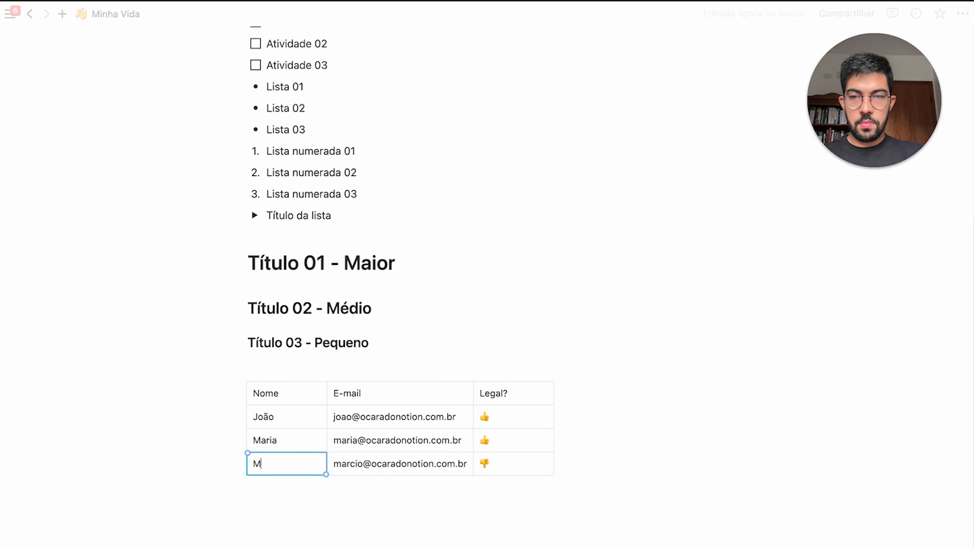
click(381, 351)
scroll(537, 315, down, 1)
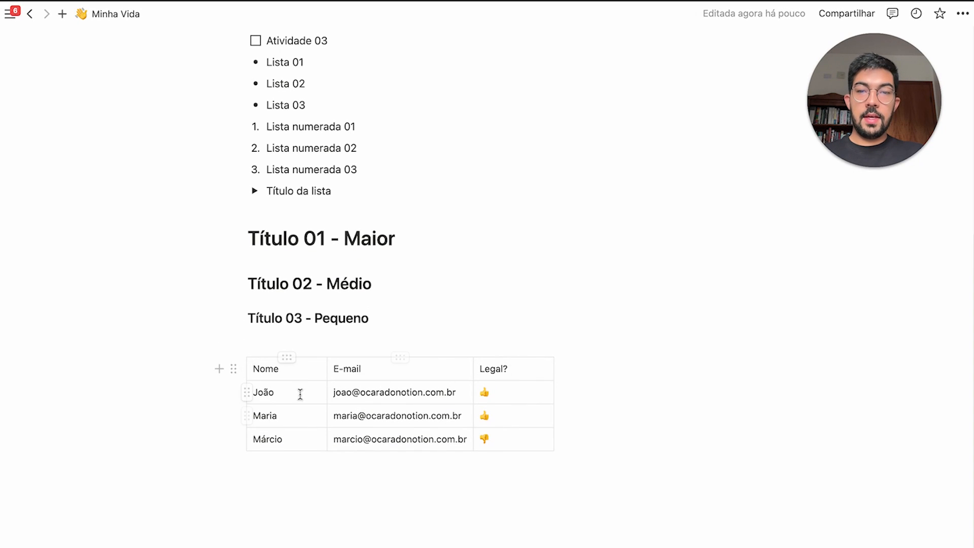
Make the table's first row a header row
click(253, 371)
click(270, 335)
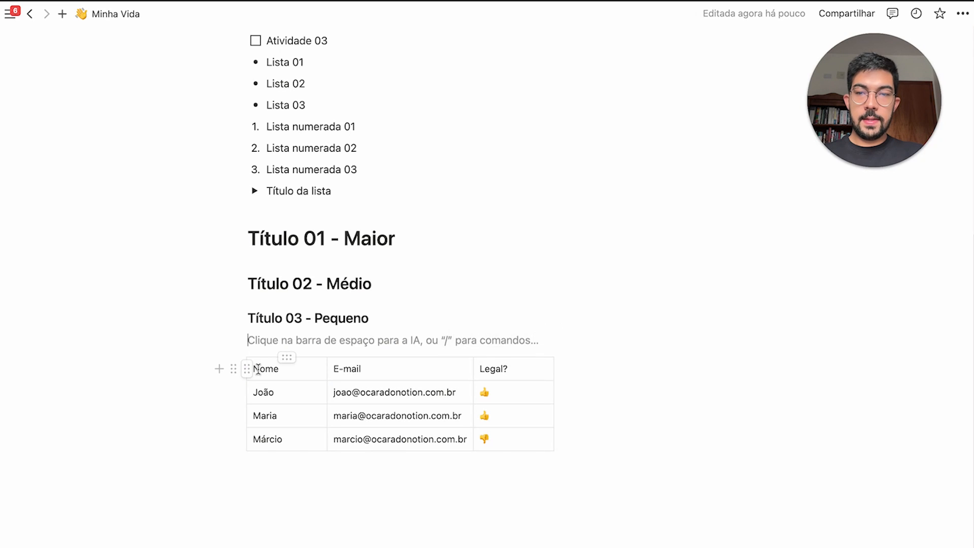
click(254, 371)
mouse_move(248, 374)
mouse_down()
mouse_move(246, 386)
mouse_move(248, 375)
mouse_up()
click(248, 370)
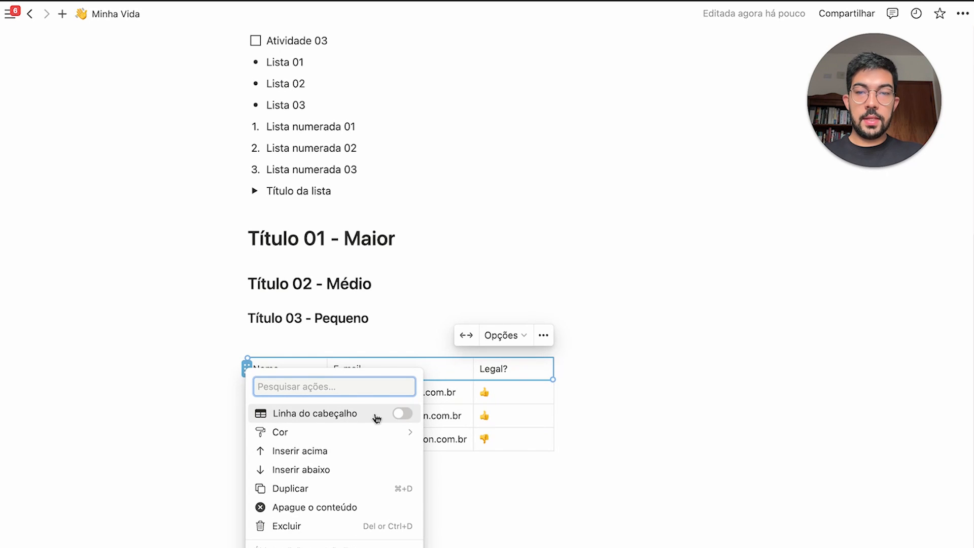
click(399, 417)
click(536, 401)
click(350, 342)
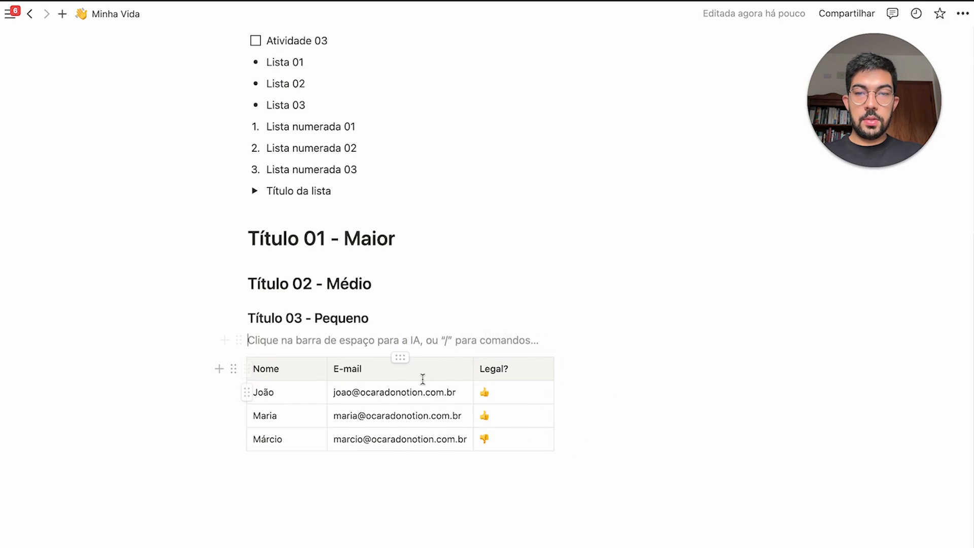
Enlarge the page zoom by one step to see the table better
click(963, 14)
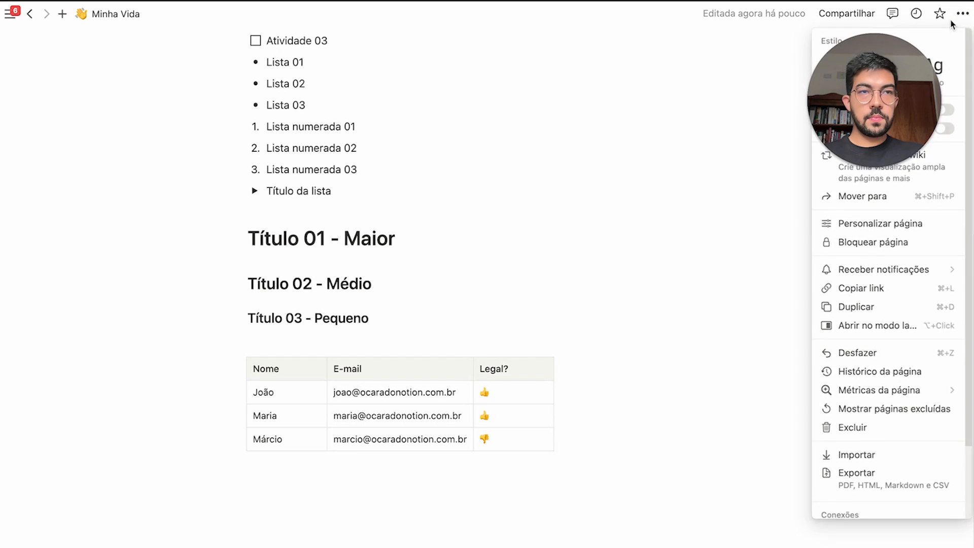
click(433, 459)
scroll(433, 459, up, 4)
scroll(433, 458, down, 4)
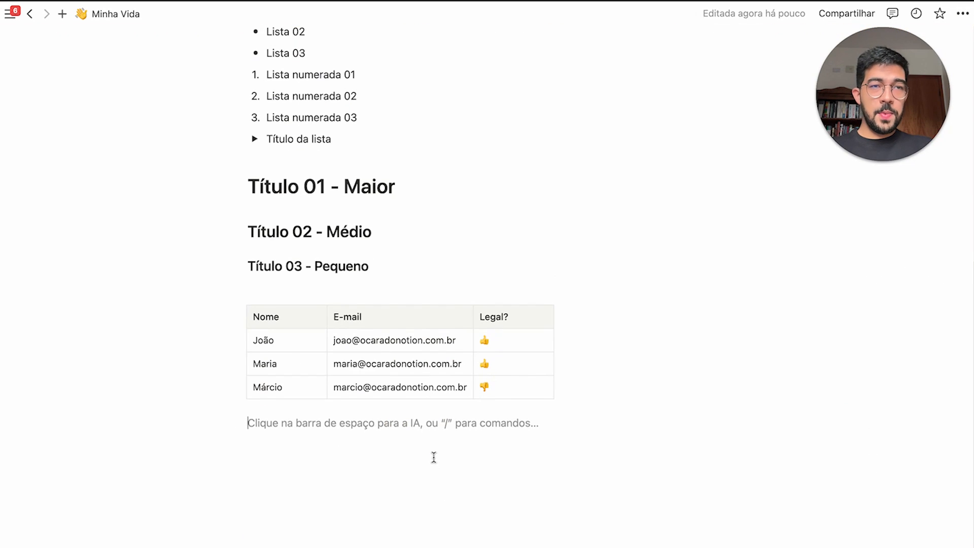
scroll(440, 453, up, 6)
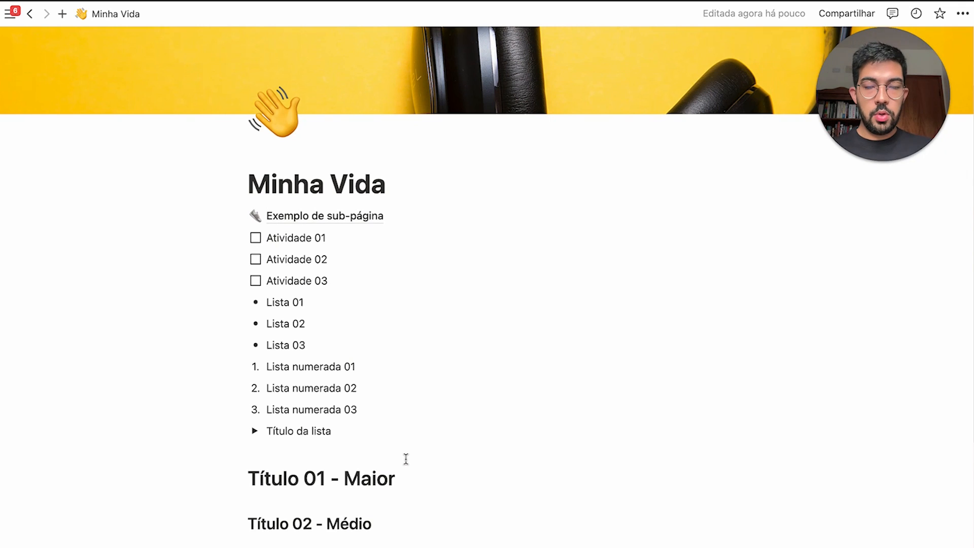
key(super+plus)
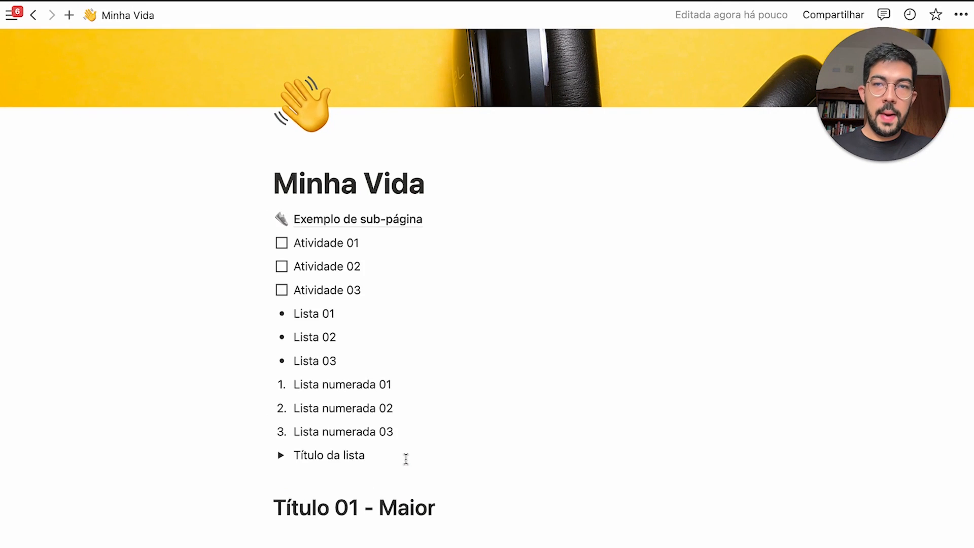
key(super+plus)
key(super+minus)
key(super+minus)
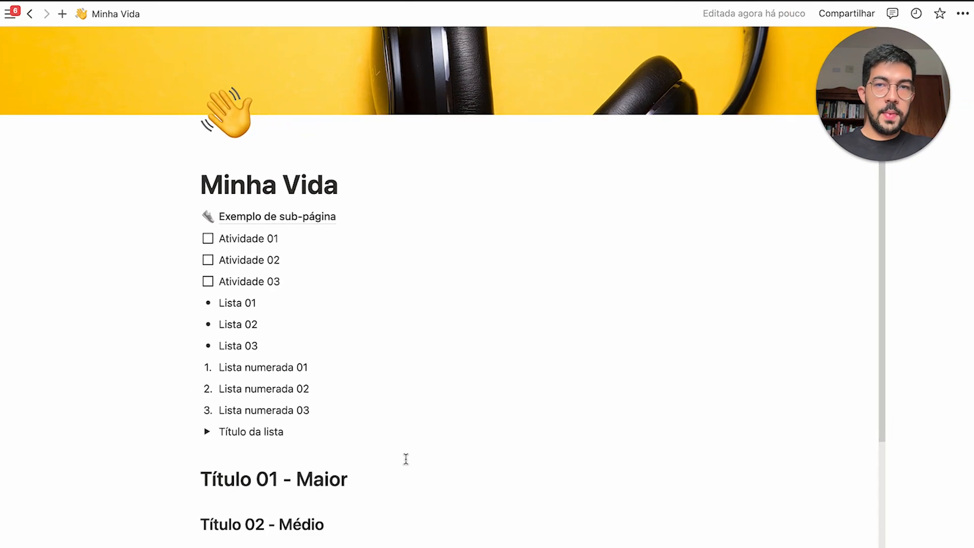
scroll(589, 317, down, 5)
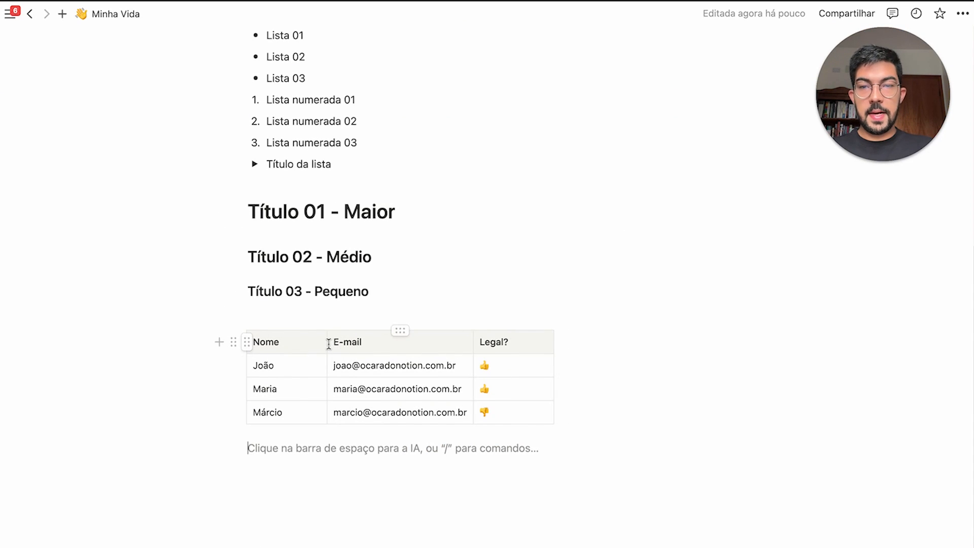
Widen the Nome, E-mail and Legal? columns and add an empty block below the table
drag(328, 343, 379, 344)
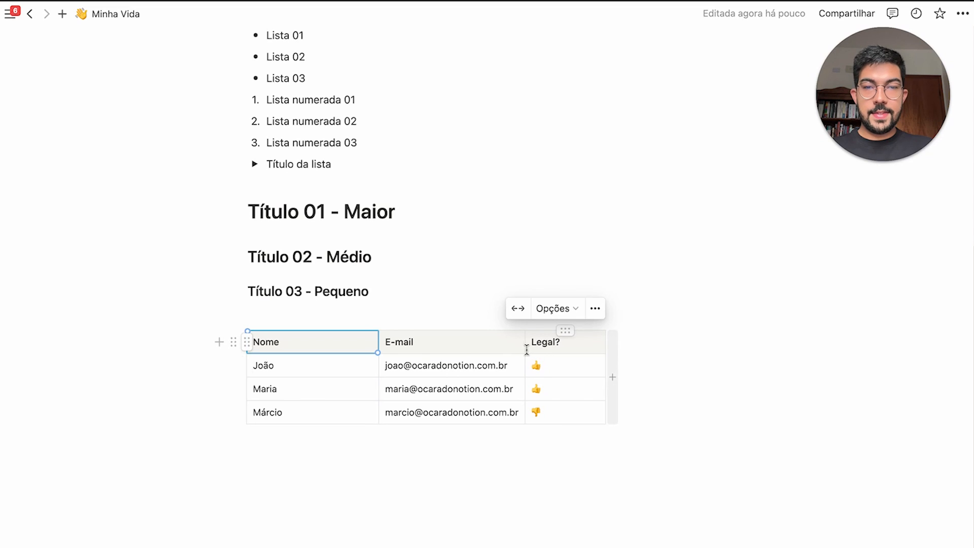
drag(526, 349, 572, 344)
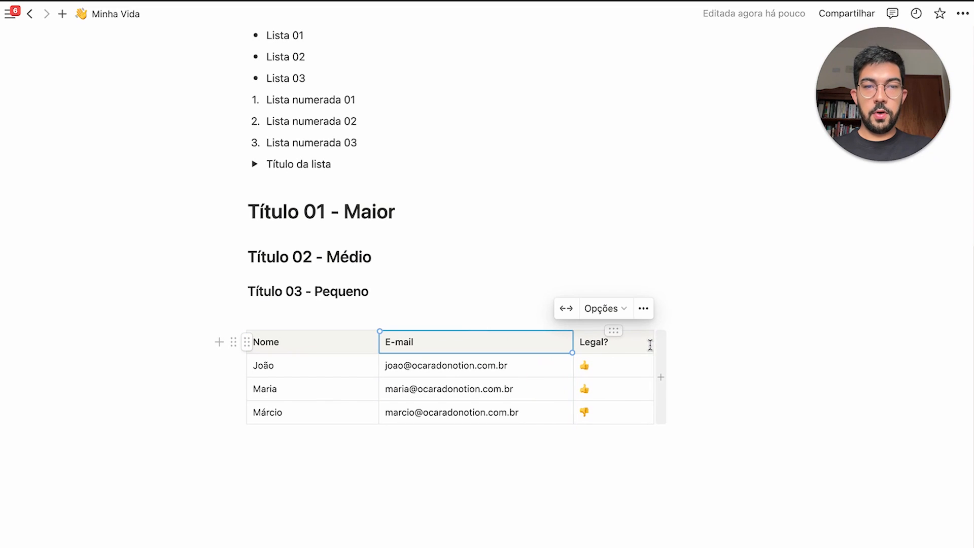
drag(652, 342, 738, 333)
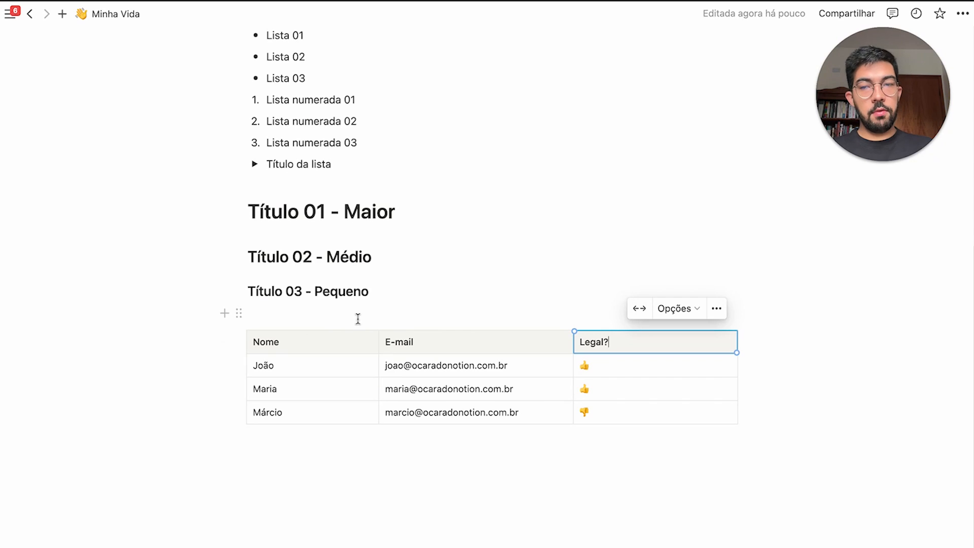
click(466, 493)
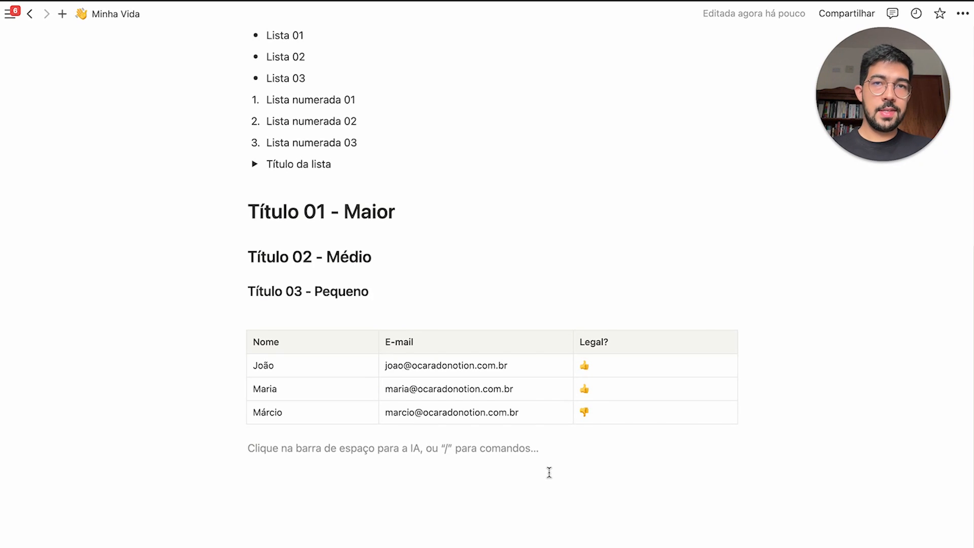
Turn the empty block into a quote holding the Shakespeare sentence with its linked credit
text(/)
scroll(381, 324, down, 5)
scroll(360, 307, up, 2)
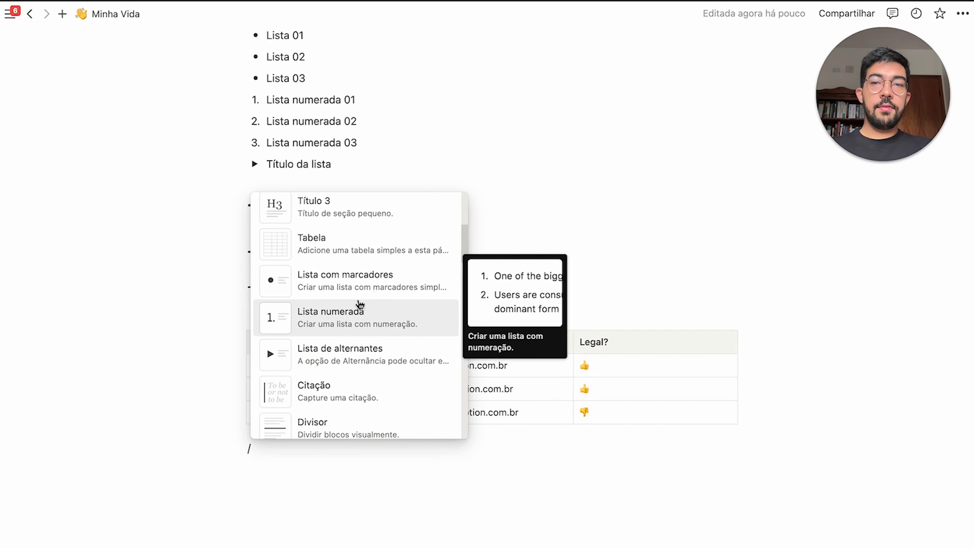
scroll(374, 320, down, 2)
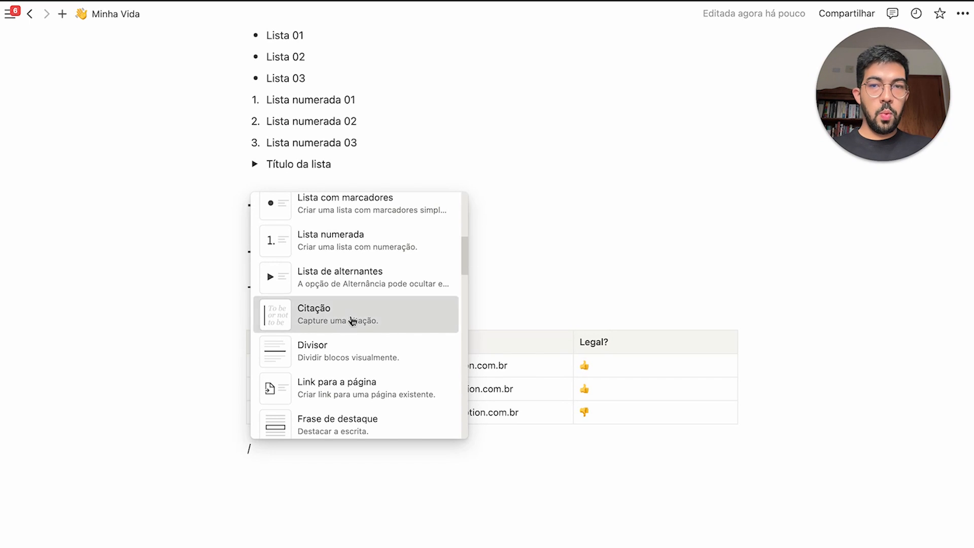
key(BackSpace)
scroll(356, 437, down, 1)
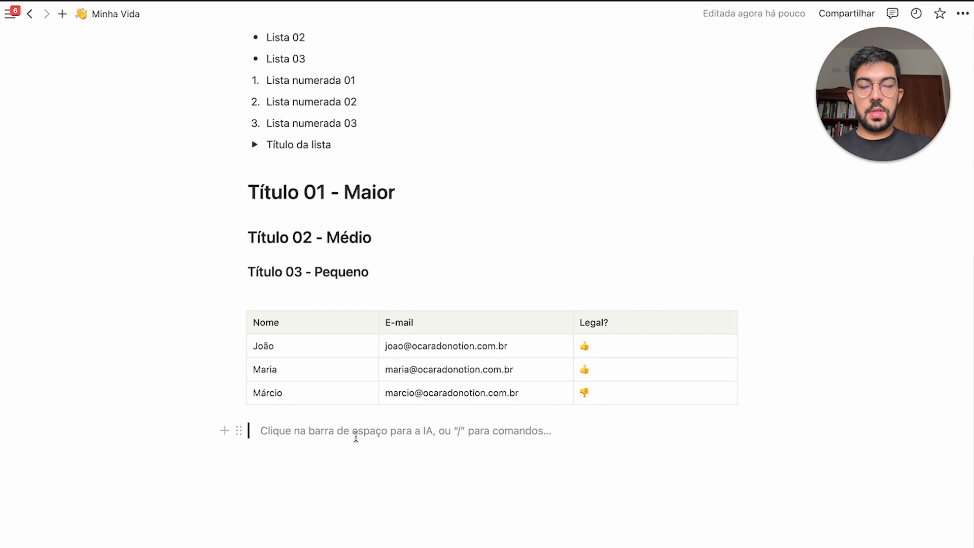
text(Todo mundo é capaz de dominar uma dor, exceto quem a sente.)
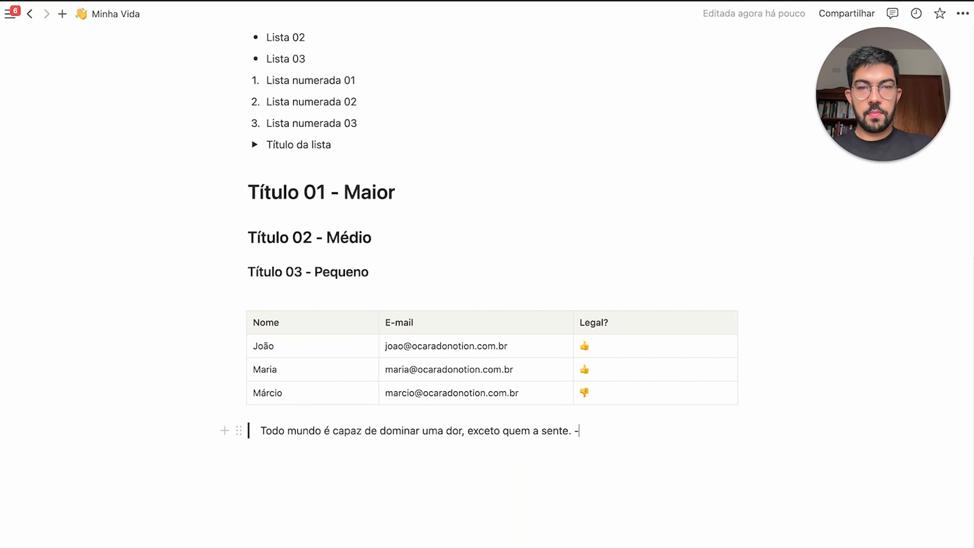
text(William Shakespeare)
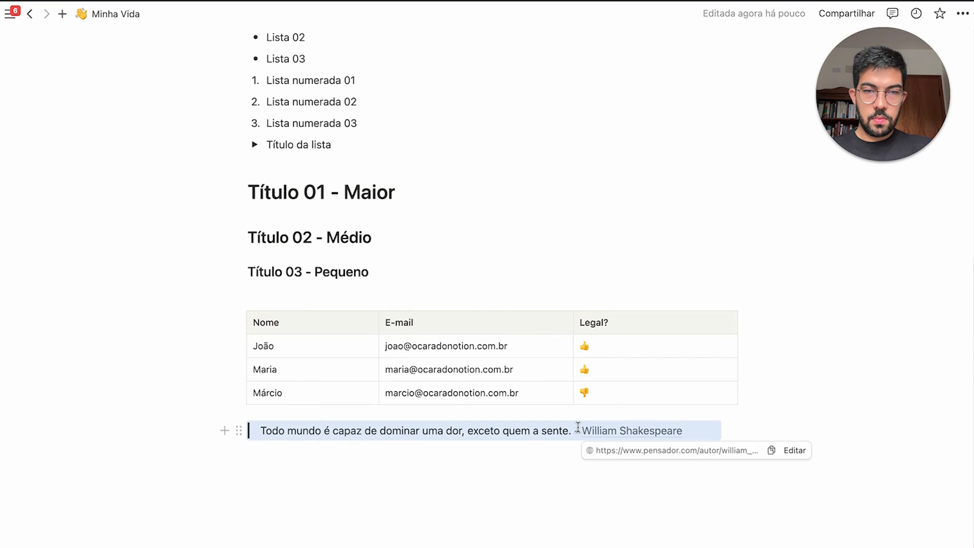
Check the link on the William Shakespeare name, then start a new line below the quote
drag(581, 431, 666, 430)
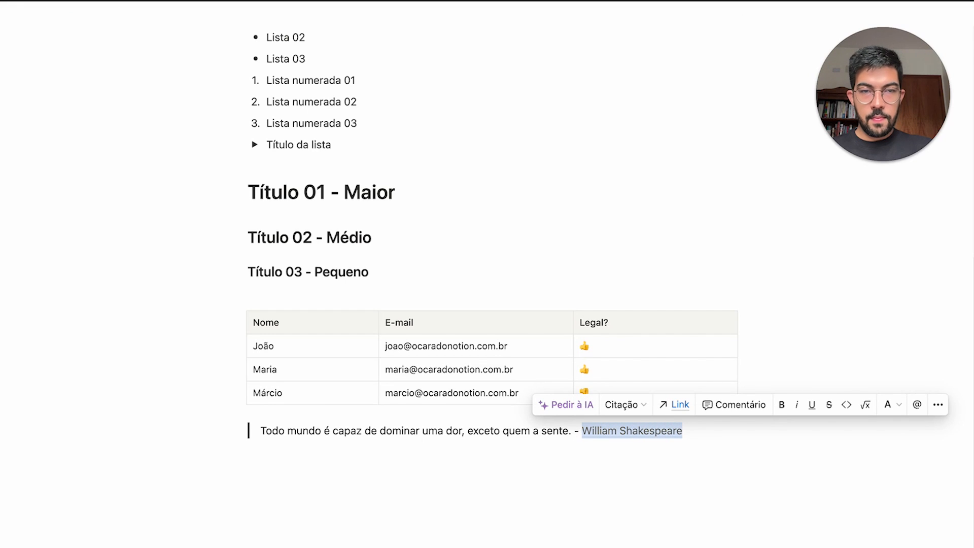
click(662, 411)
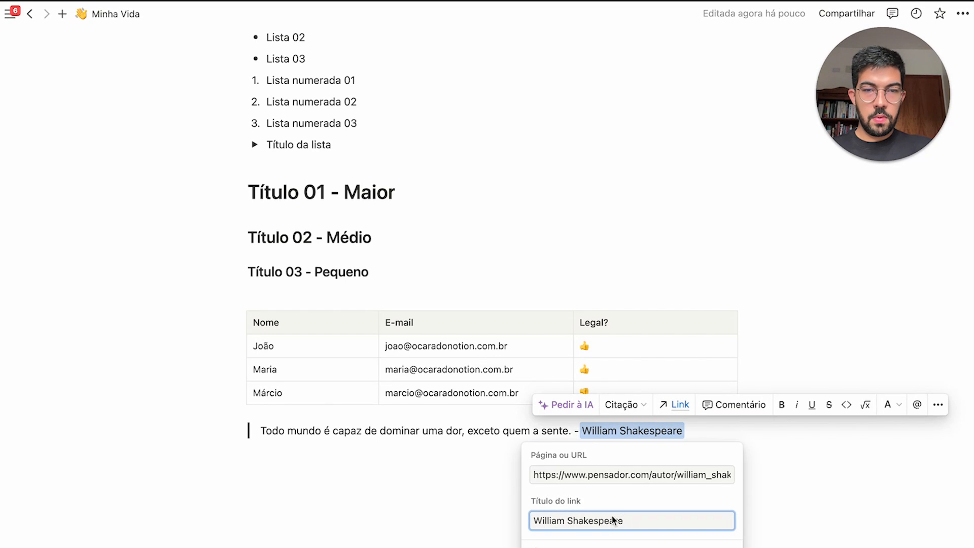
click(478, 454)
scroll(365, 441, down, 1)
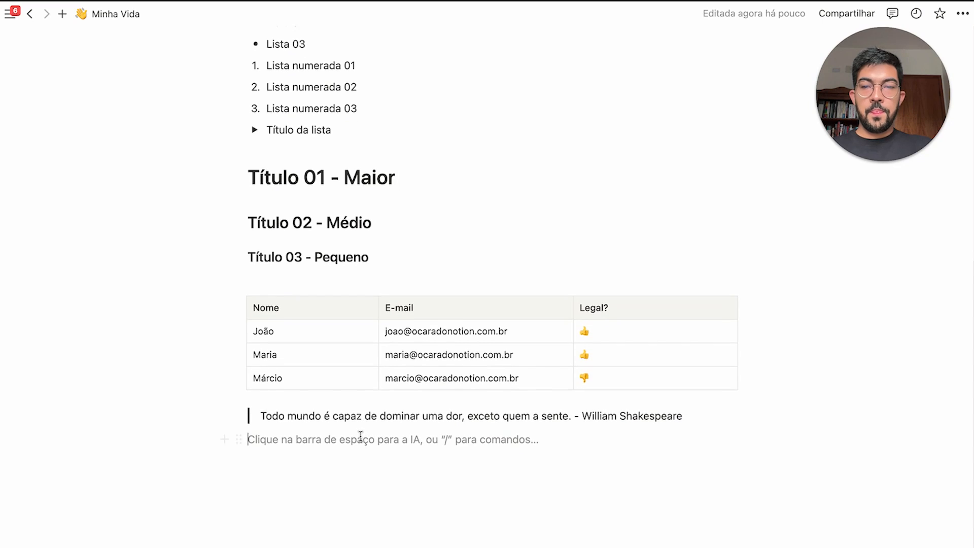
drag(361, 435, 322, 428)
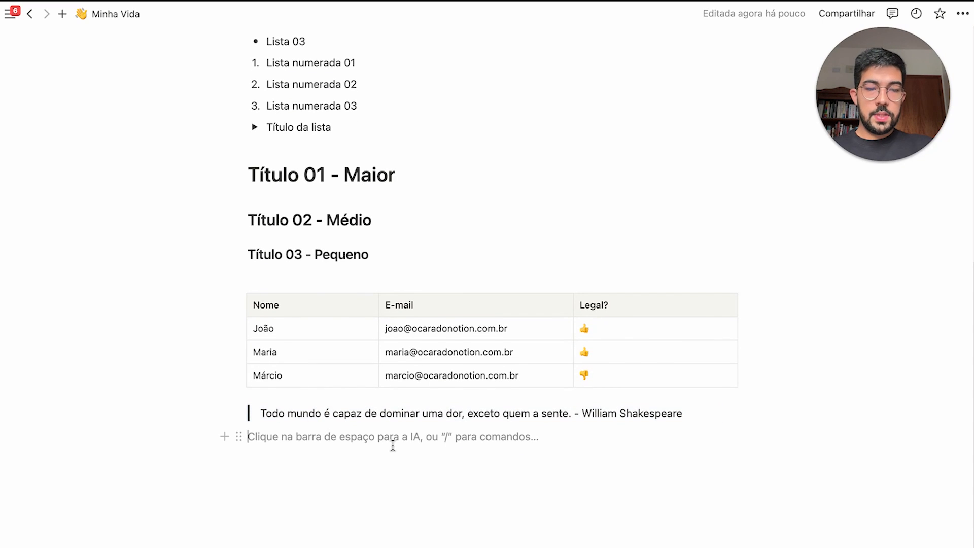
Create a Frase de destaque callout and move a heading 2 block inside it
text(/)
scroll(344, 344, down, 5)
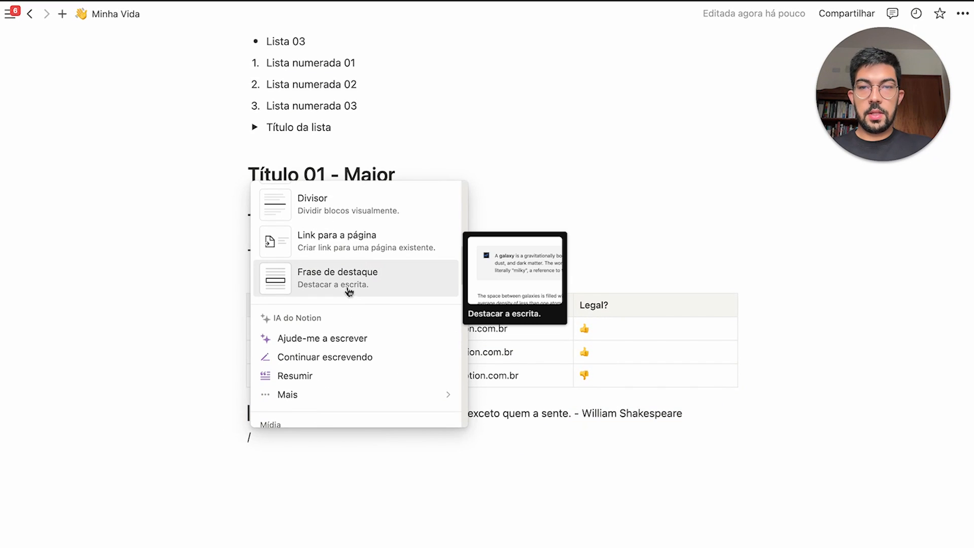
click(371, 275)
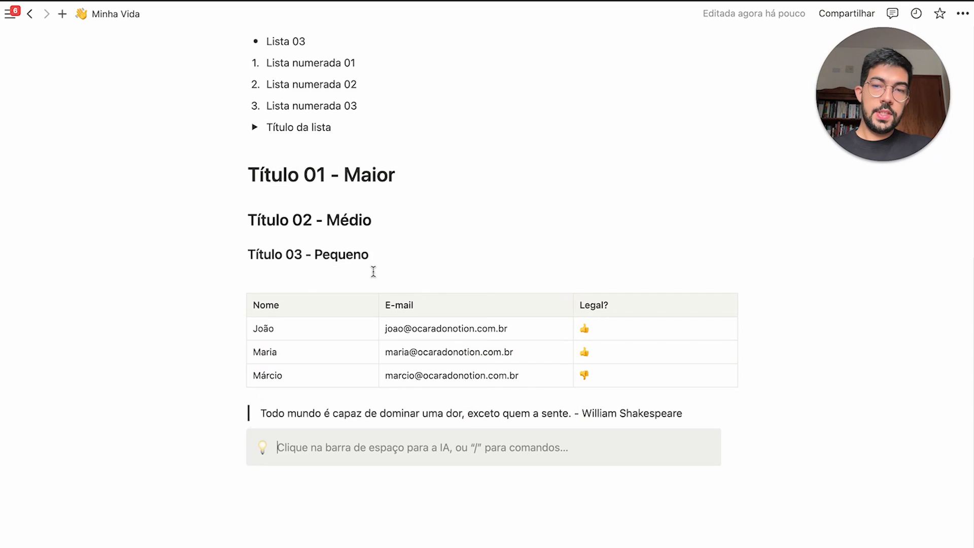
scroll(408, 428, down, 1)
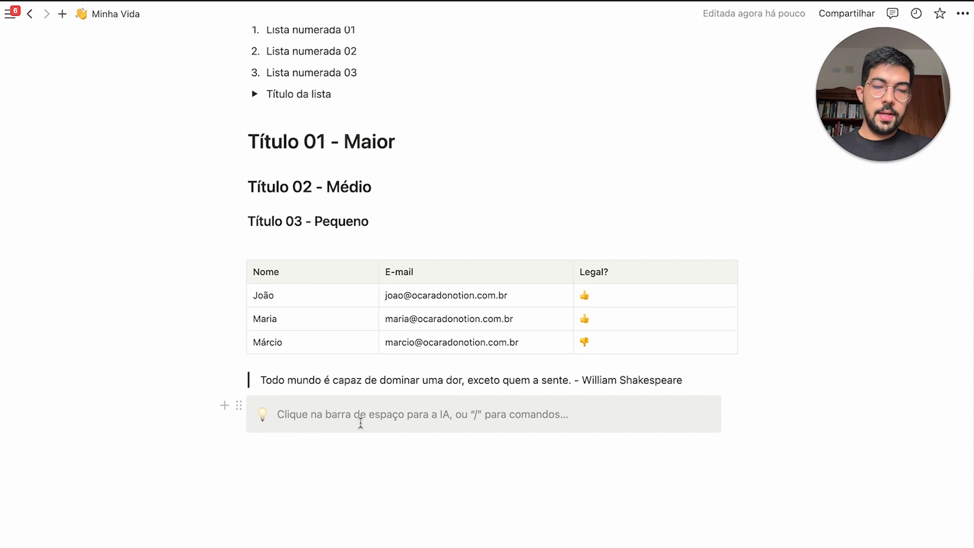
text(/)
key(Down)
key(Down)
key(Down)
key(Down)
key(Return)
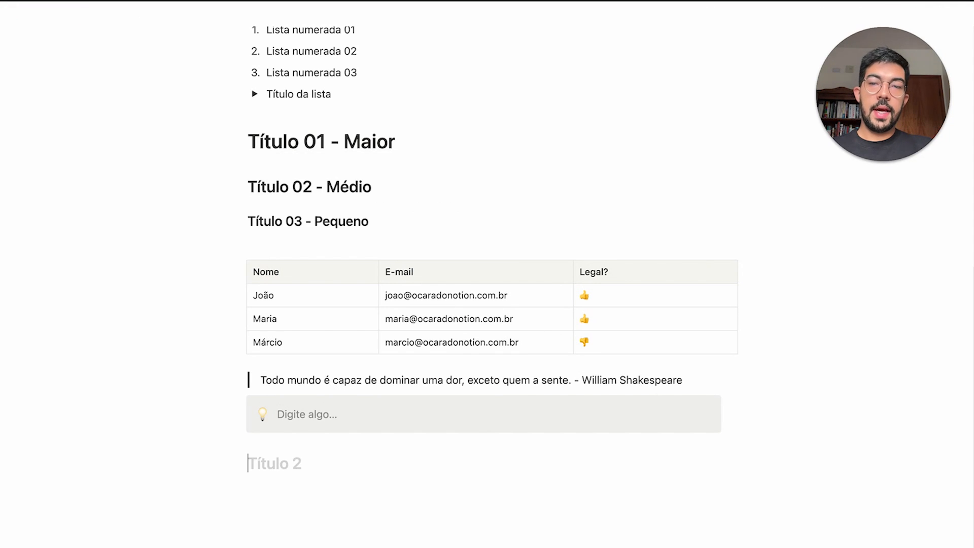
drag(238, 463, 308, 412)
Write 'Isso é uma frase de destaque.' in the callout and paste 'Título 02 - Médio' into its heading
click(433, 403)
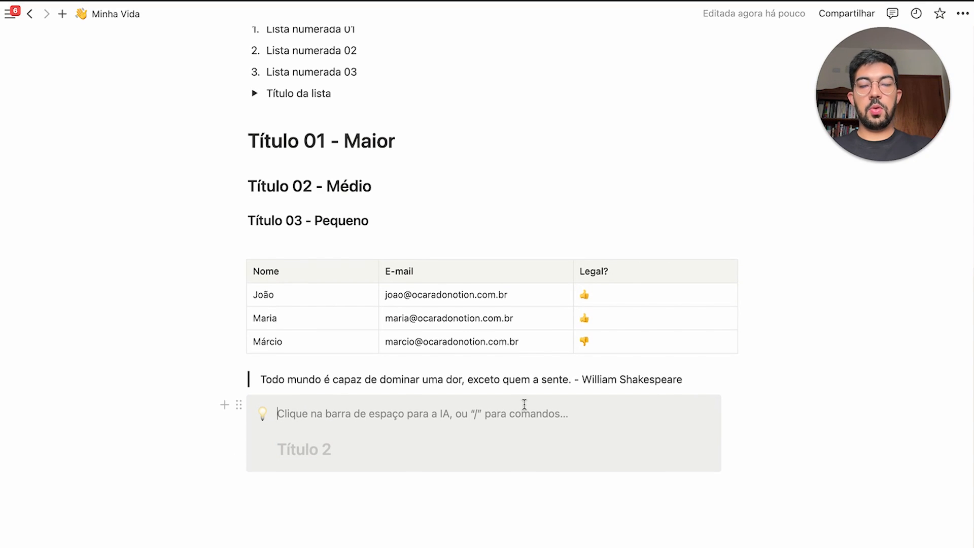
scroll(525, 404, down, 1)
text(Isso é uma frase.)
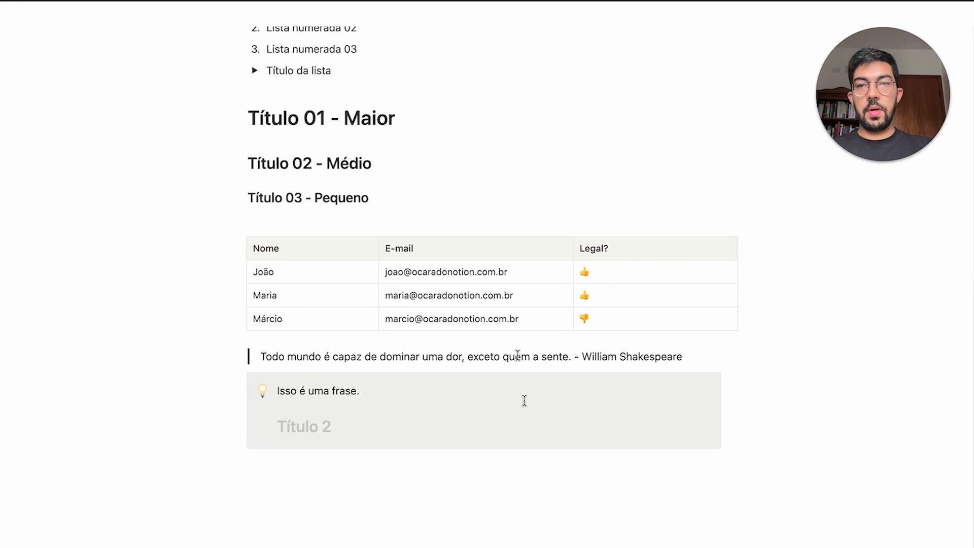
triple_click(384, 171)
key(ctrl+c)
click(267, 426)
key(ctrl+v)
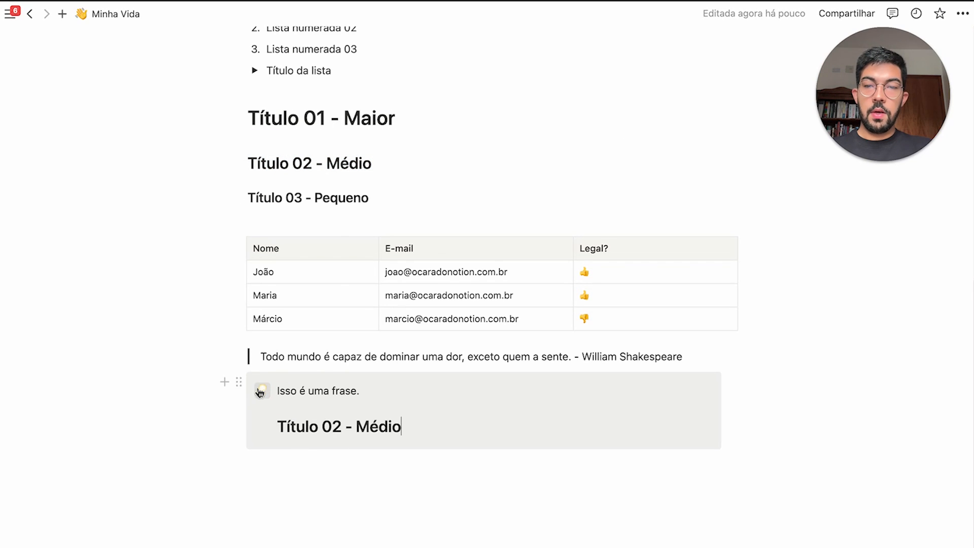
Change the callout icon to 👋 and reset its background to default
click(261, 391)
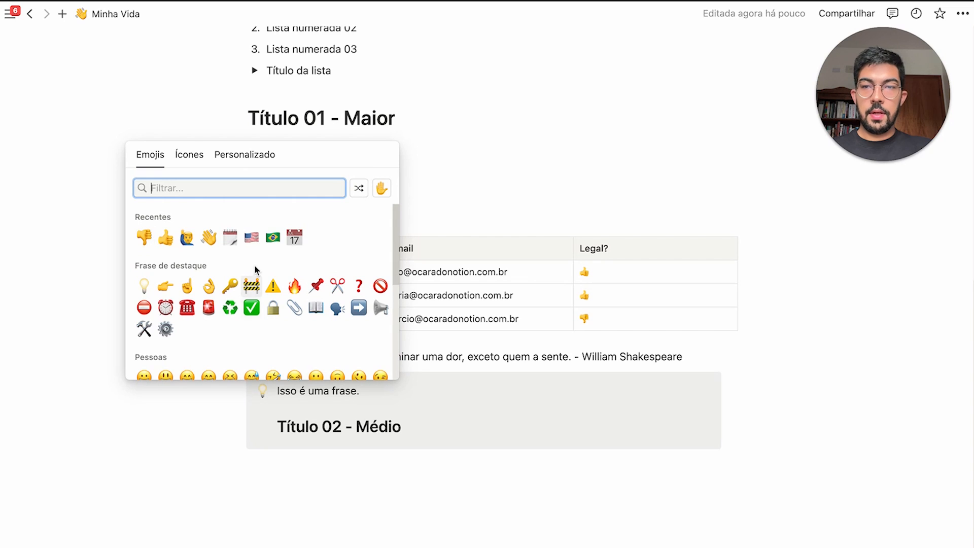
click(209, 236)
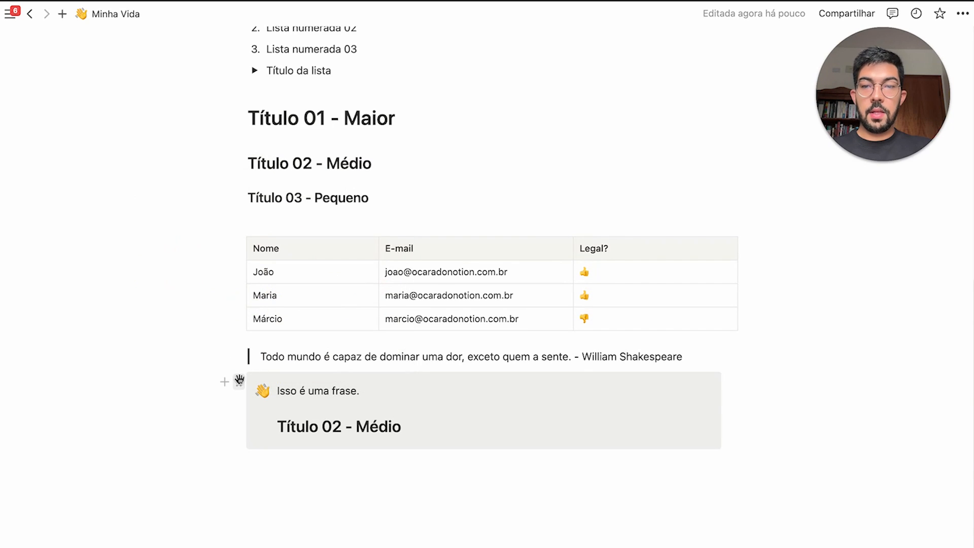
click(238, 381)
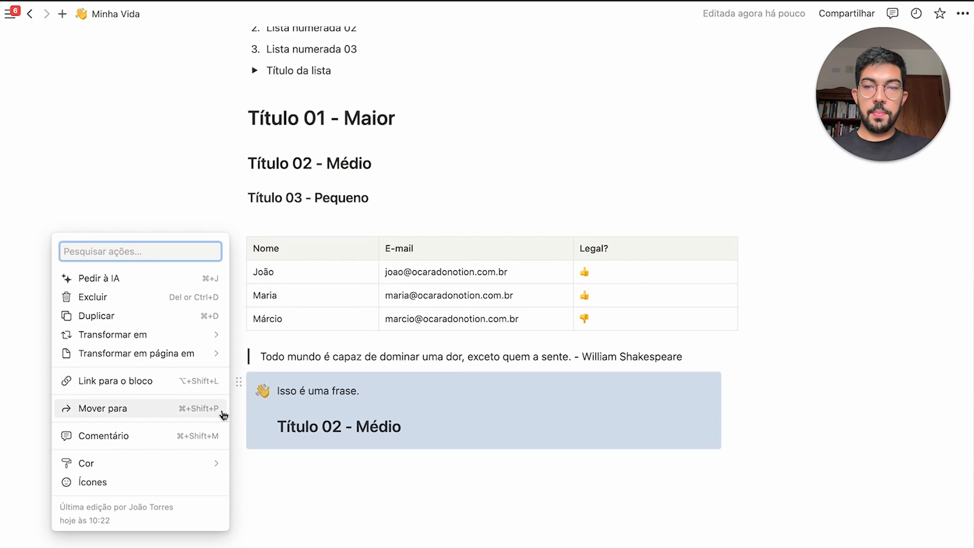
mouse_move(147, 471)
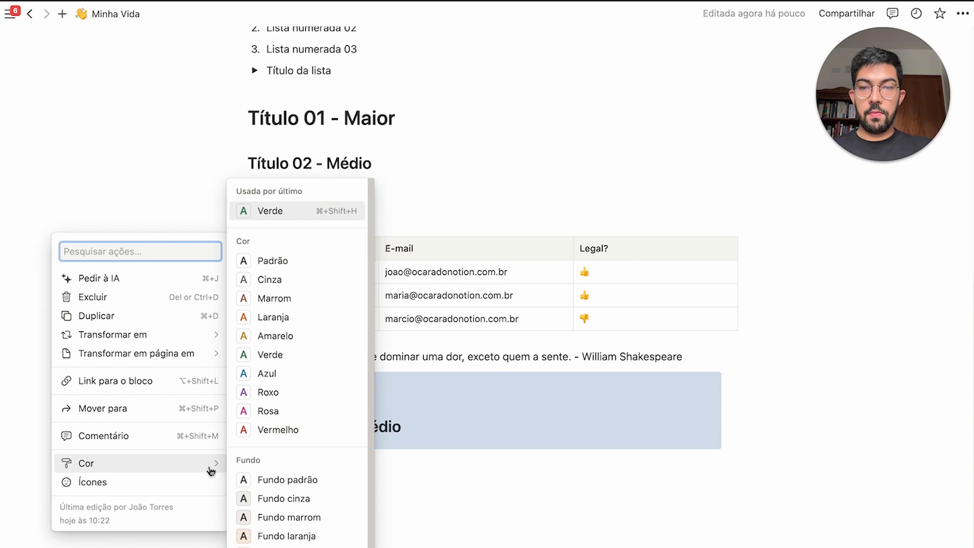
click(274, 480)
click(466, 446)
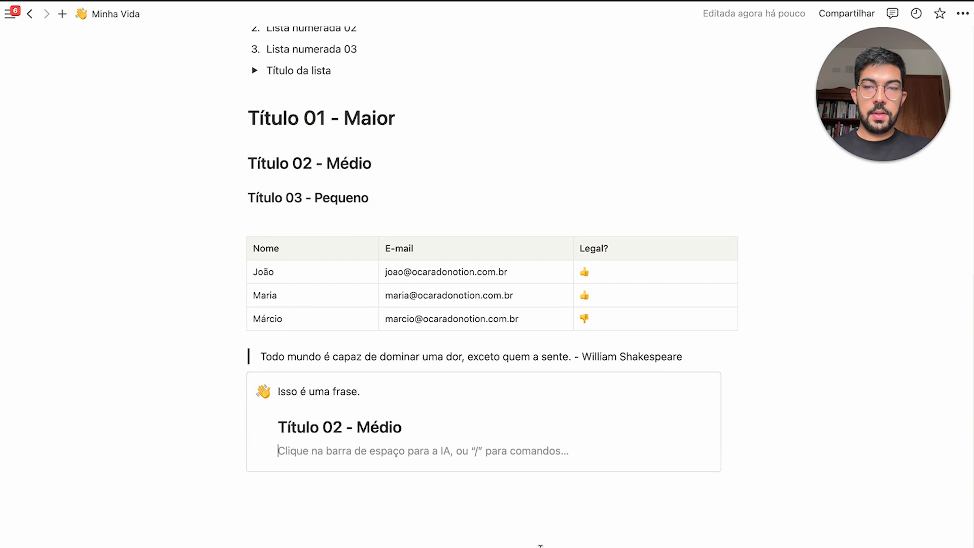
Give the callout a gray background and add empty lines inside it
click(239, 384)
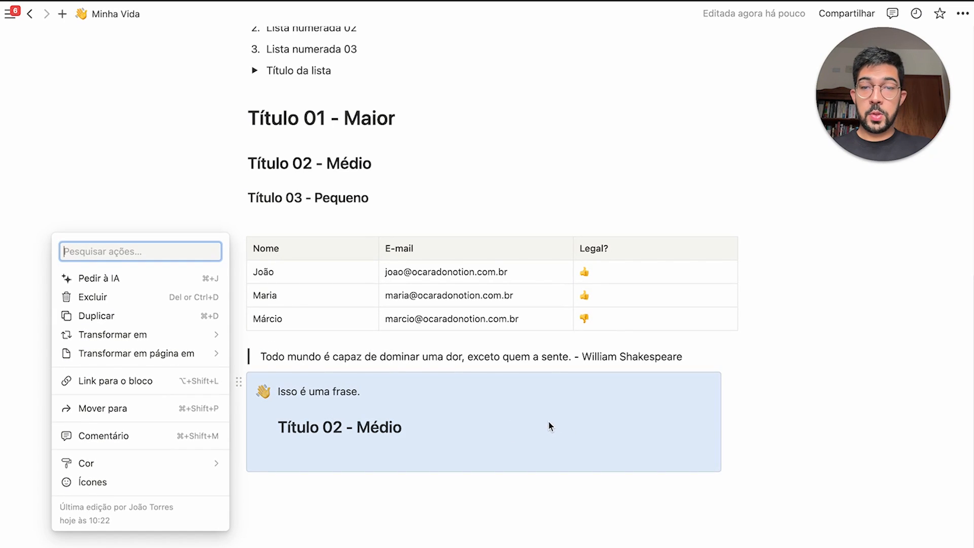
mouse_move(196, 462)
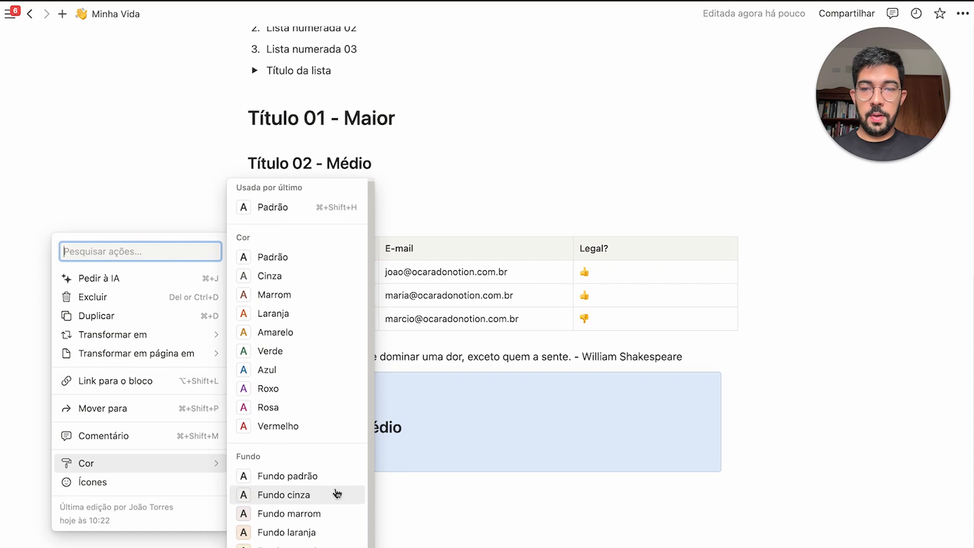
scroll(338, 495, down, 2)
click(433, 492)
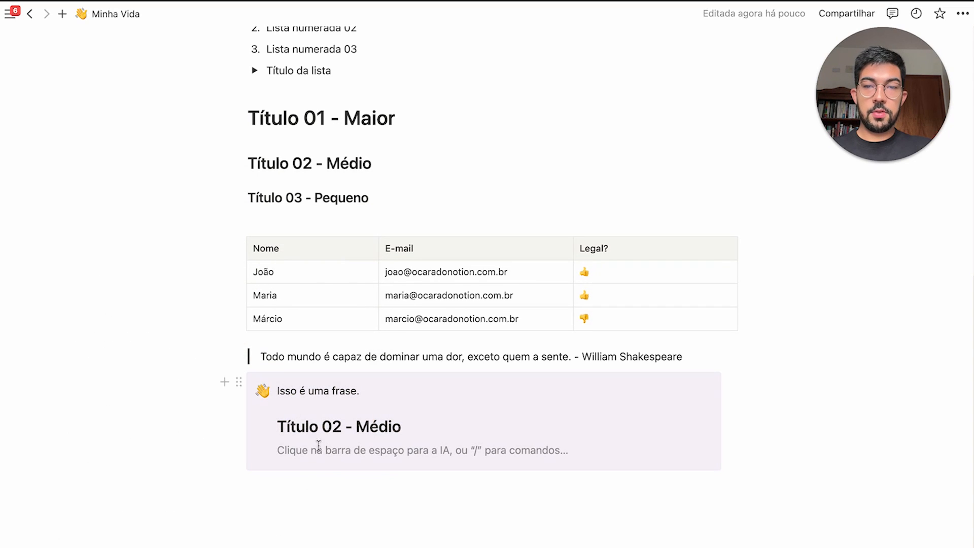
key(shift+Return)
key(shift+Return)
key(shift+Return)
key(shift+Return)
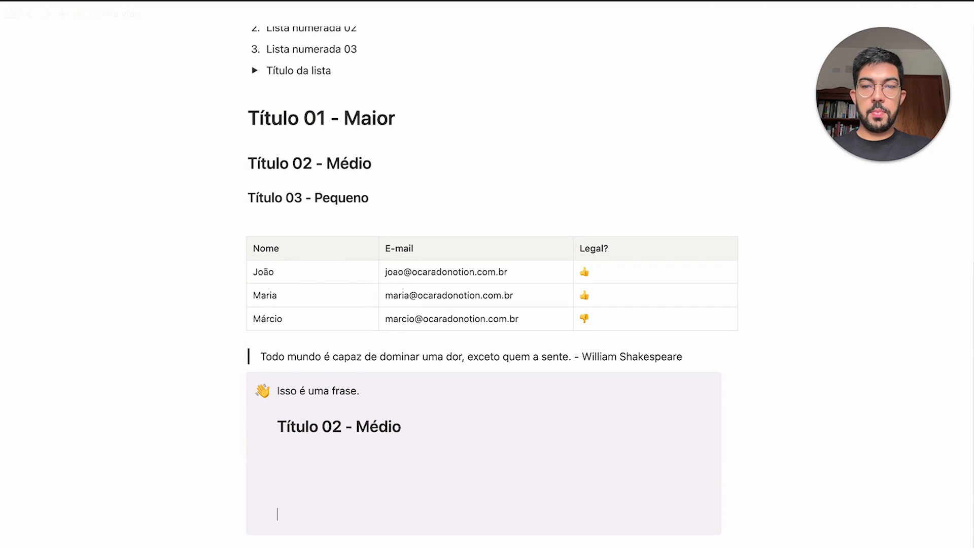
key(shift+Return)
key(shift+Return)
key(shift+Return)
scroll(424, 432, down, 3)
drag(180, 305, 461, 265)
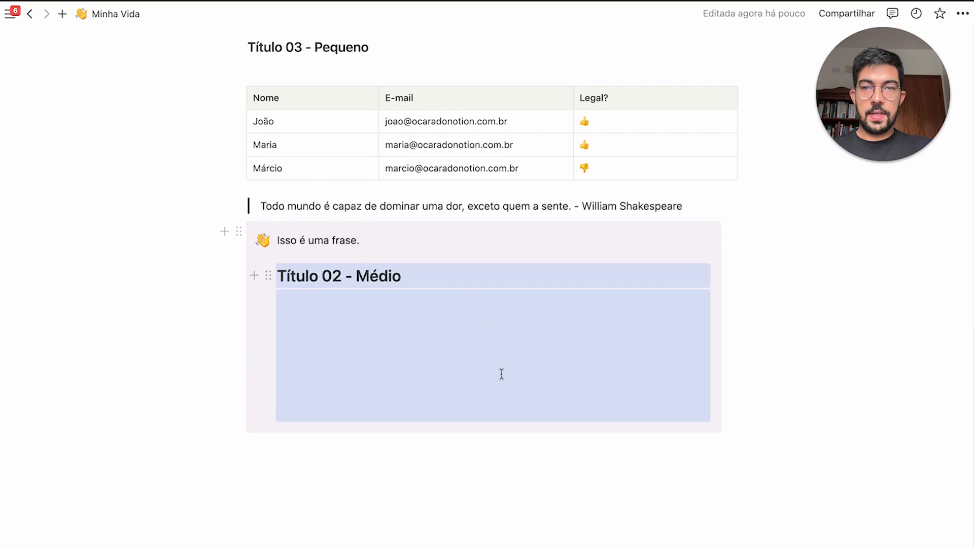
click(446, 461)
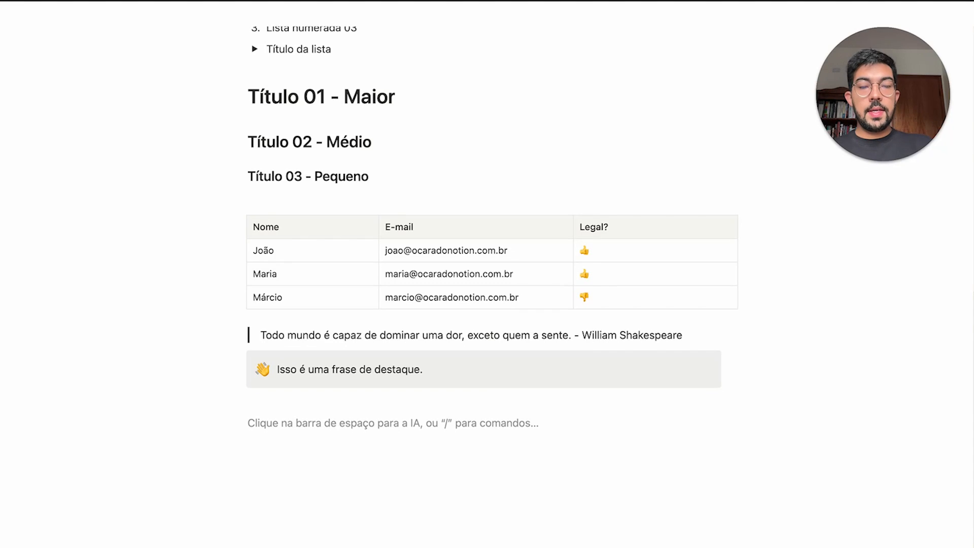
Add dividers with /div and dashes, placing one between 'Título da lista' and 'Título 01 - Maior'
text(/div)
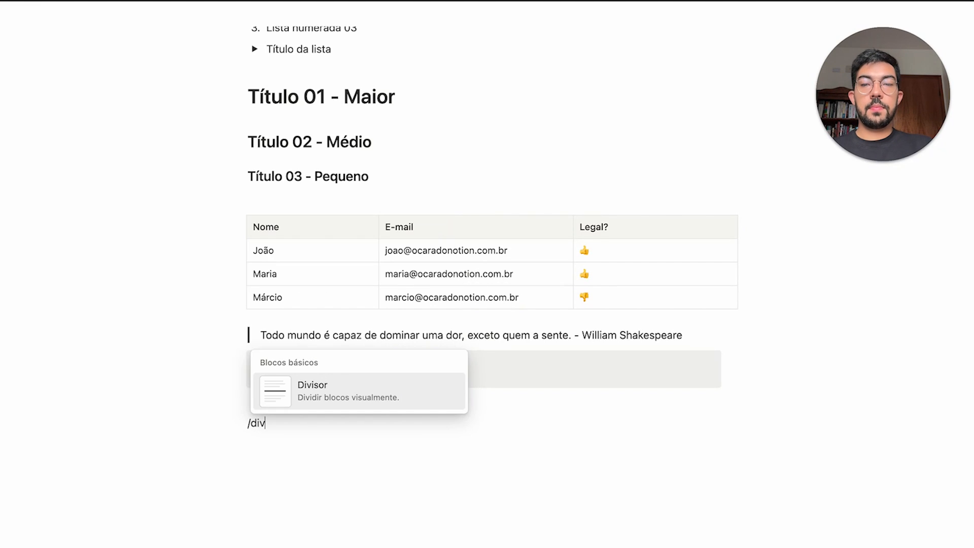
key(Return)
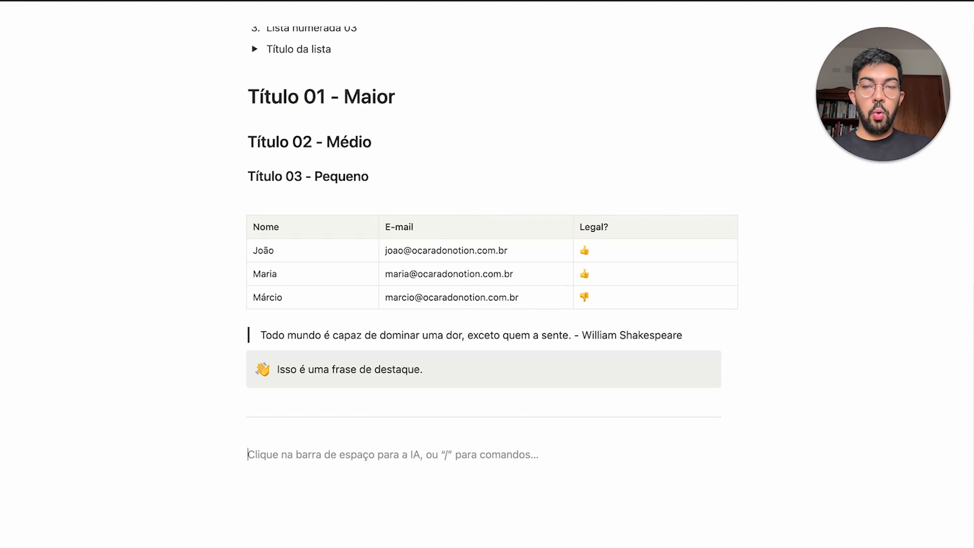
text(---)
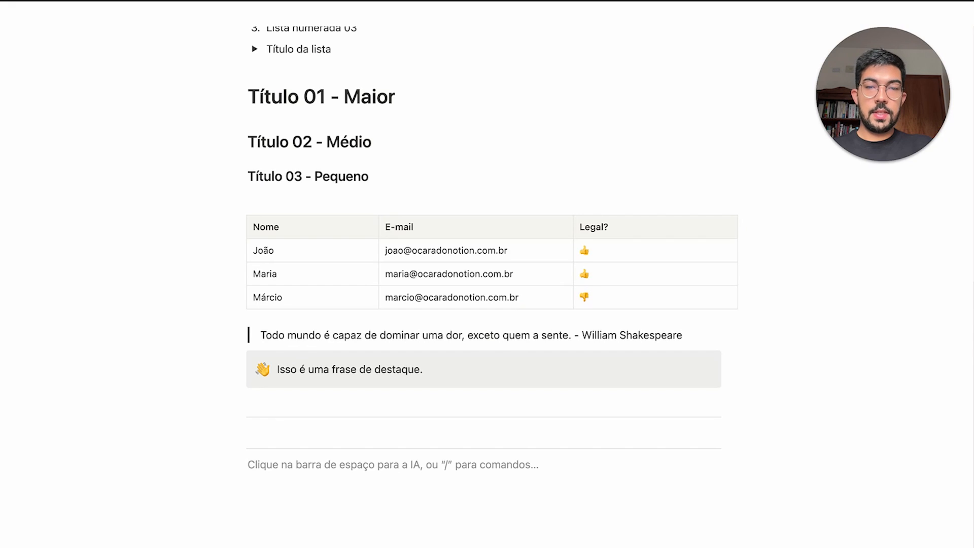
text(--------)
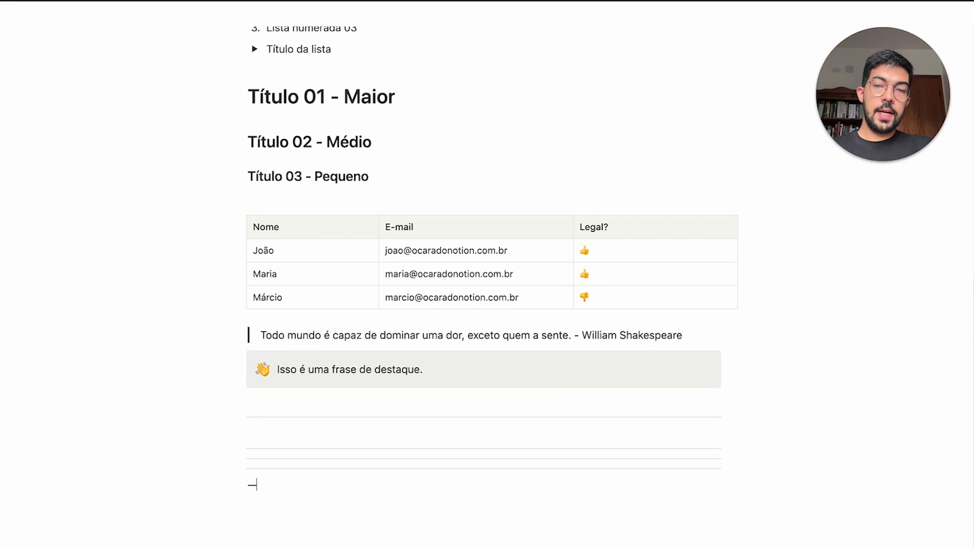
text(--)
drag(405, 450, 329, 180)
click(224, 148)
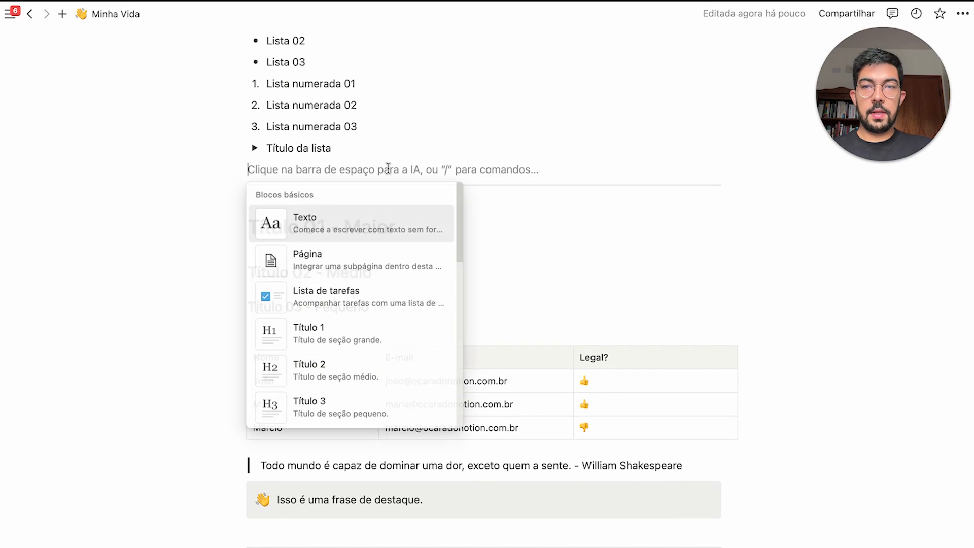
key(Escape)
scroll(352, 239, up, 4)
scroll(444, 245, up, 2)
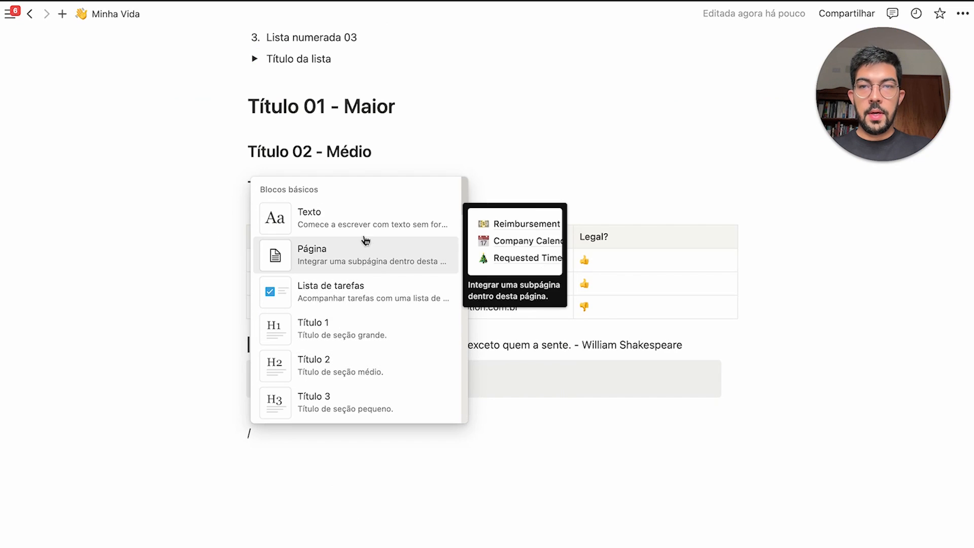
Insert an image block with a sunflower photo found by searching 'yellow' in Unsplash
scroll(365, 223, down, 3)
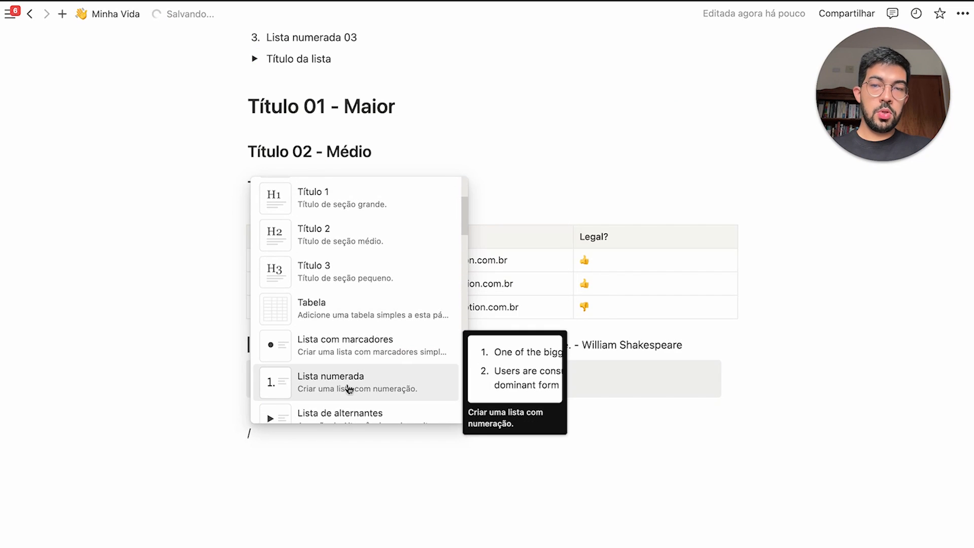
scroll(349, 389, down, 10)
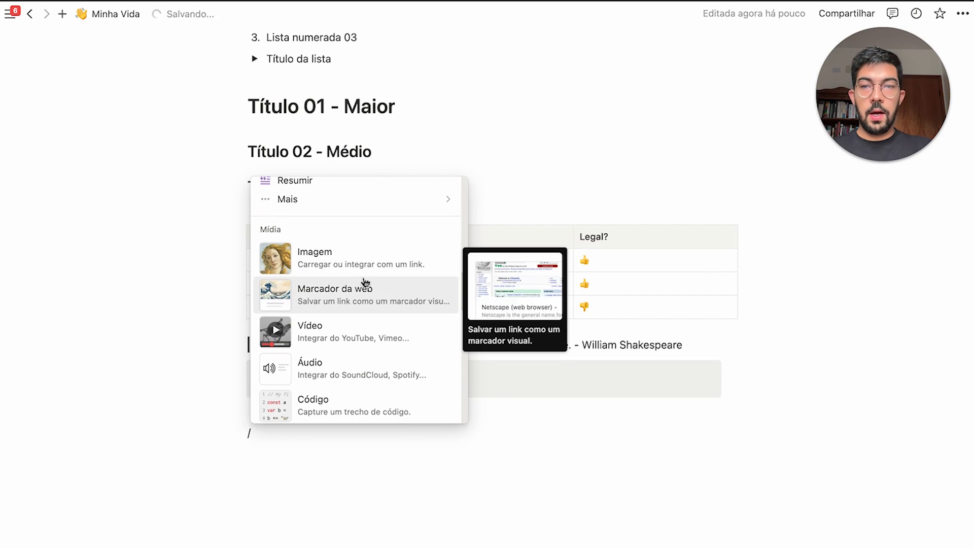
scroll(367, 270, down, 1)
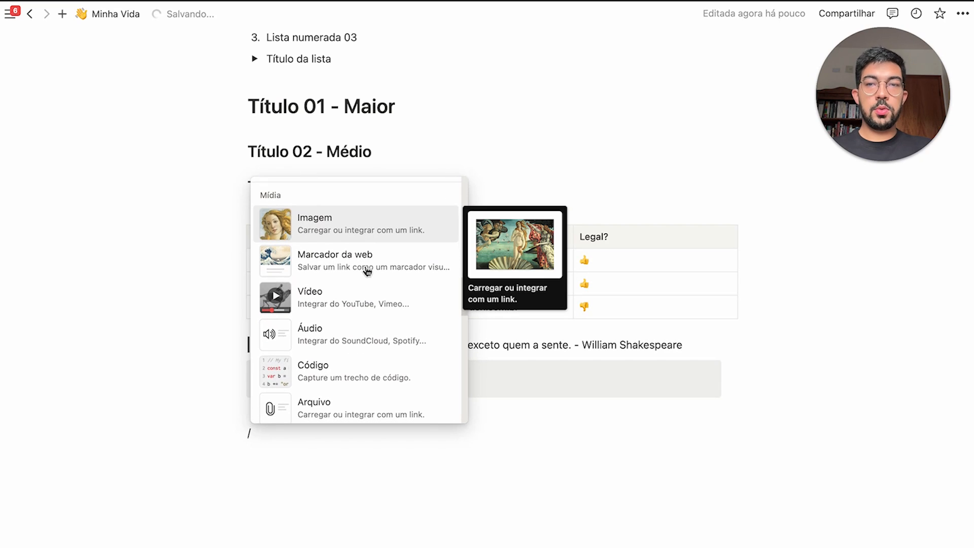
scroll(379, 240, down, 1)
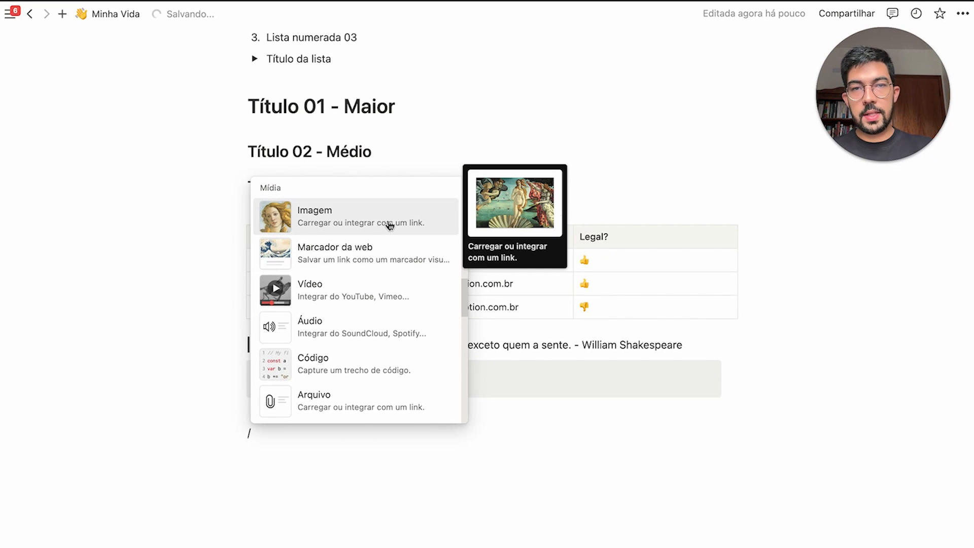
click(389, 225)
click(451, 471)
text(yellow)
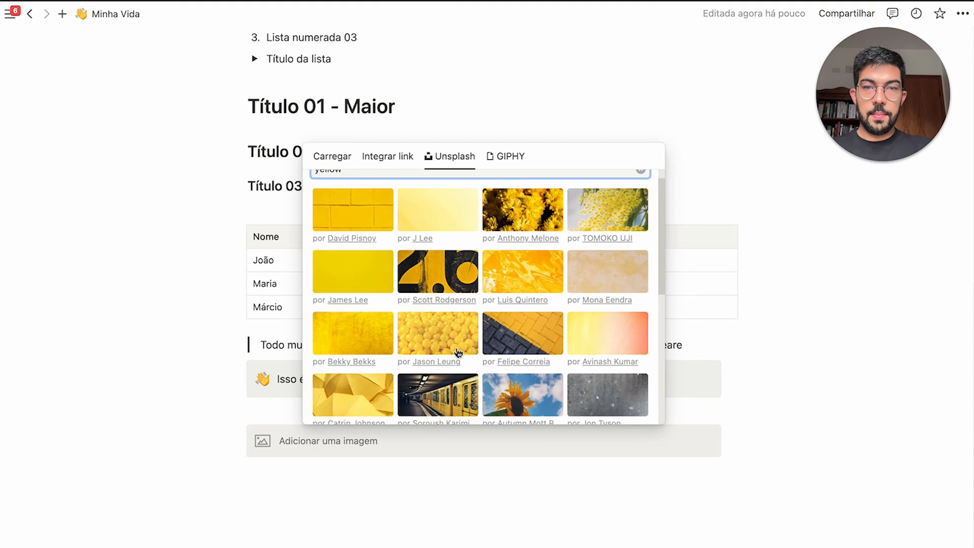
click(506, 397)
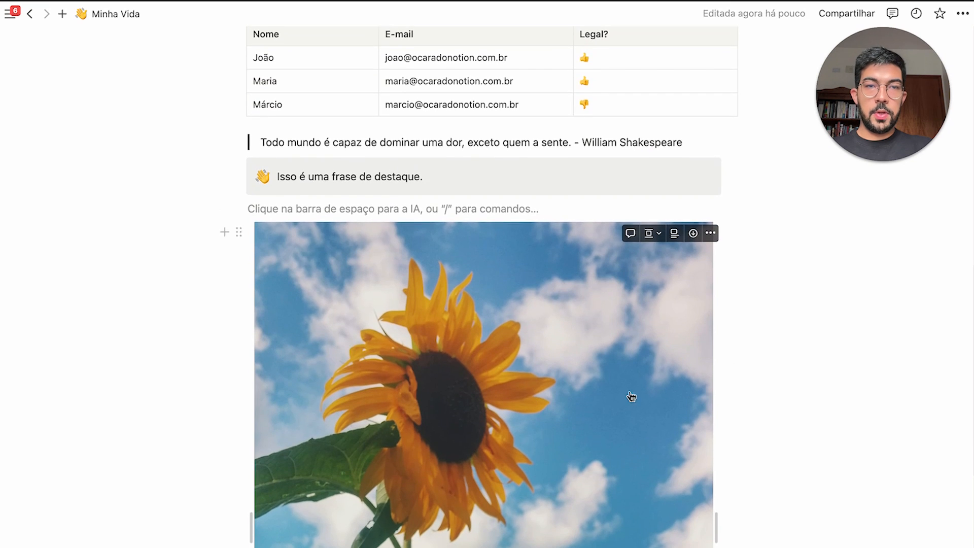
Try left and right alignment on the sunflower image, then center it
scroll(629, 396, down, 5)
scroll(637, 350, up, 1)
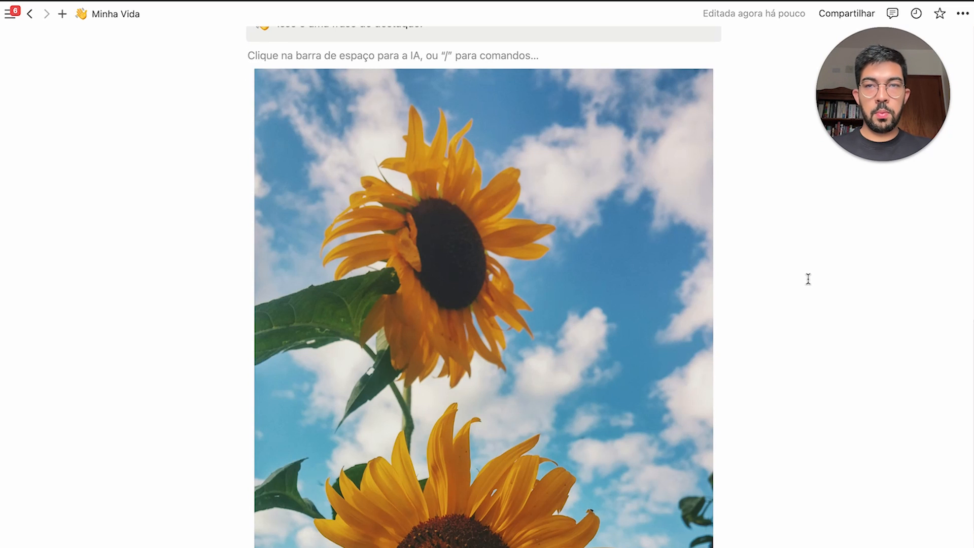
scroll(761, 254, up, 3)
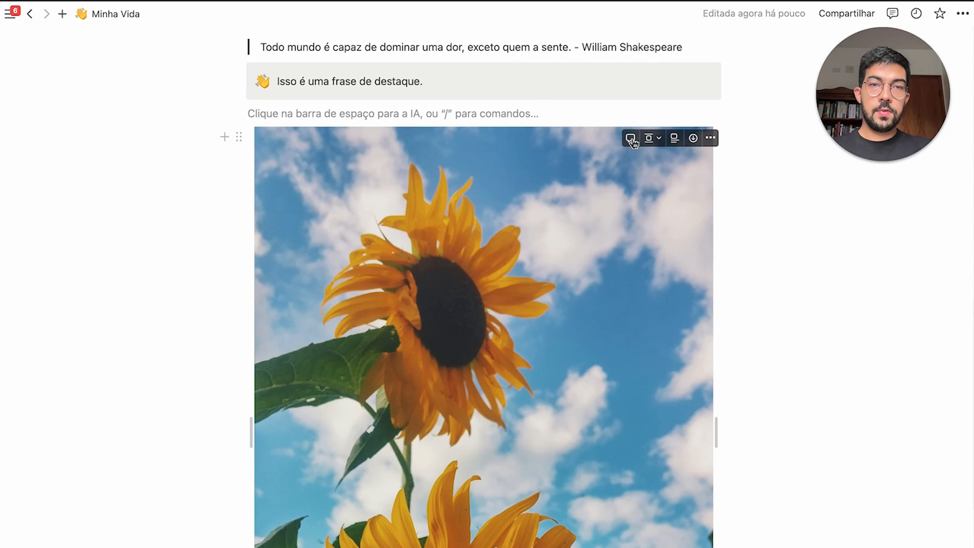
click(649, 140)
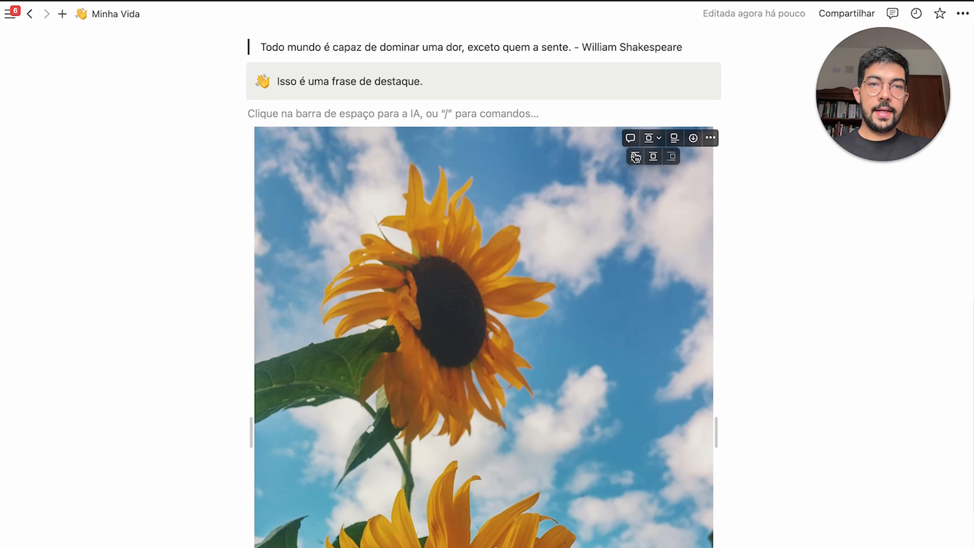
click(636, 157)
click(650, 142)
click(671, 158)
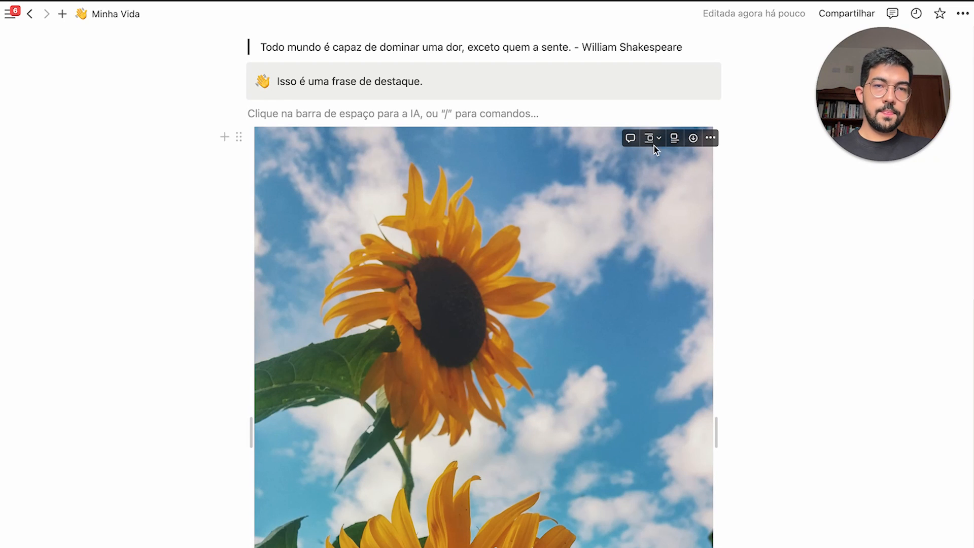
click(653, 160)
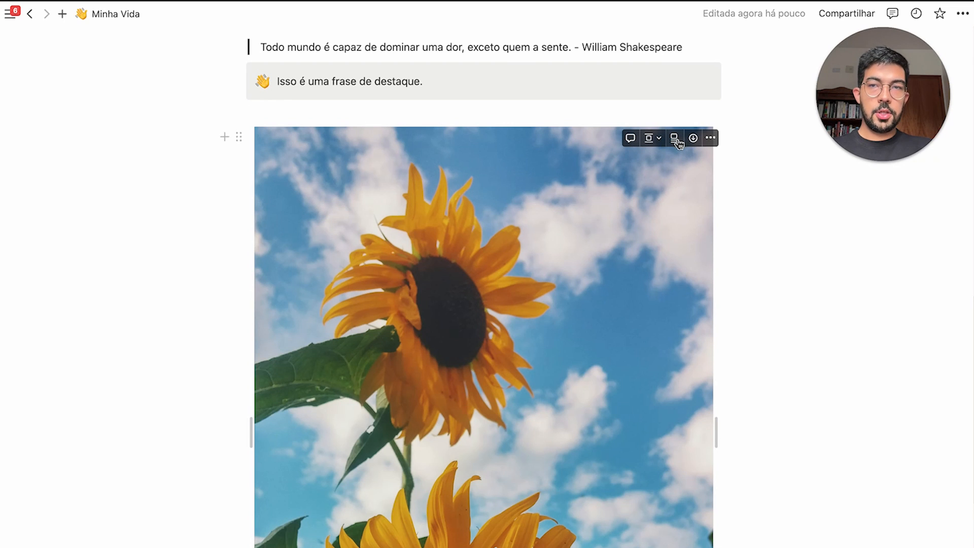
Caption the image 'Isso é uma foto de girassol.'
click(674, 139)
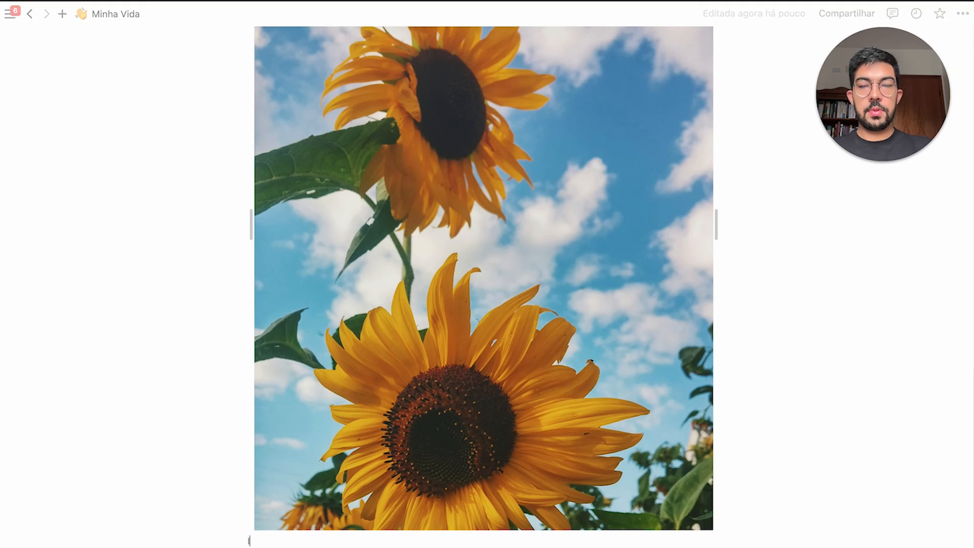
text(Isso é uma foto de girassol.)
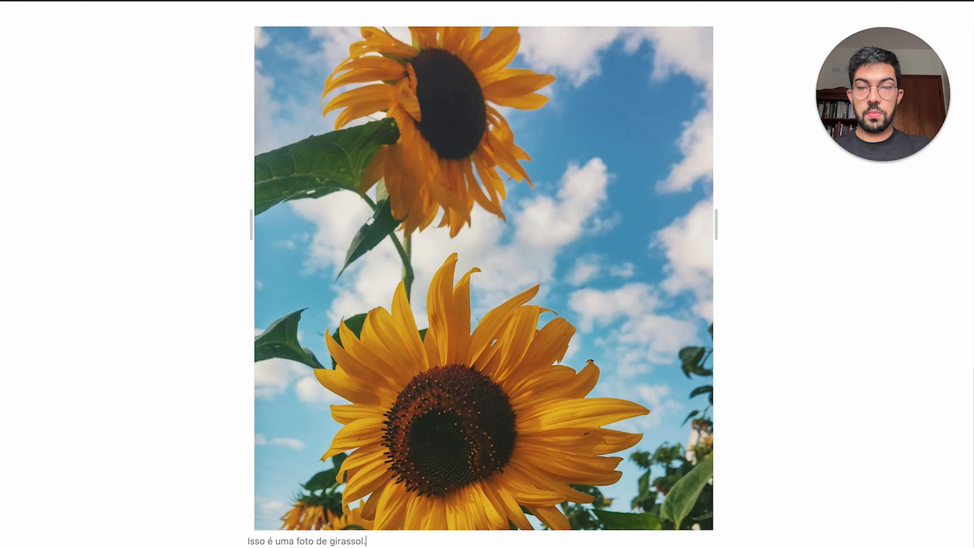
scroll(766, 123, up, 3)
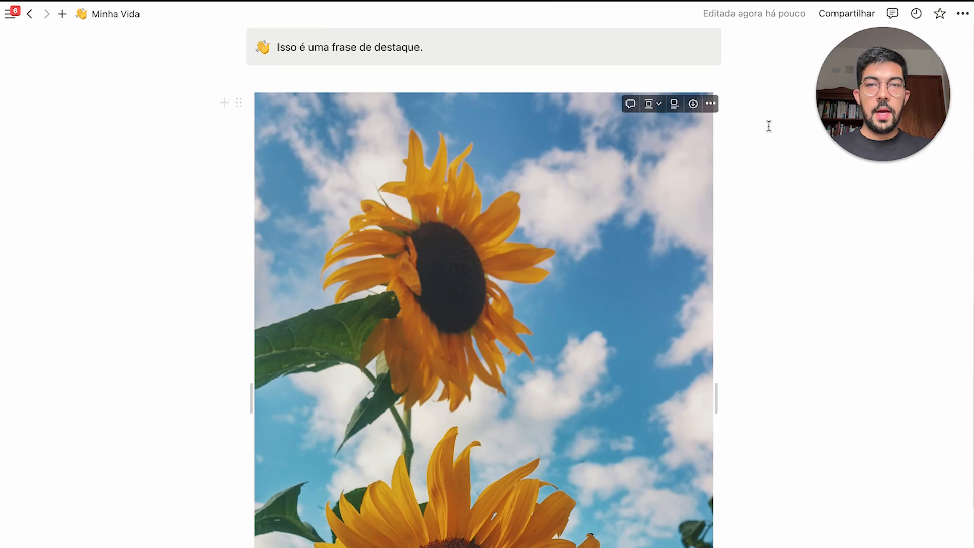
Add a web bookmark for ocaradonotion.com.br, titled 'O Cara do Notion', above the photo
click(710, 104)
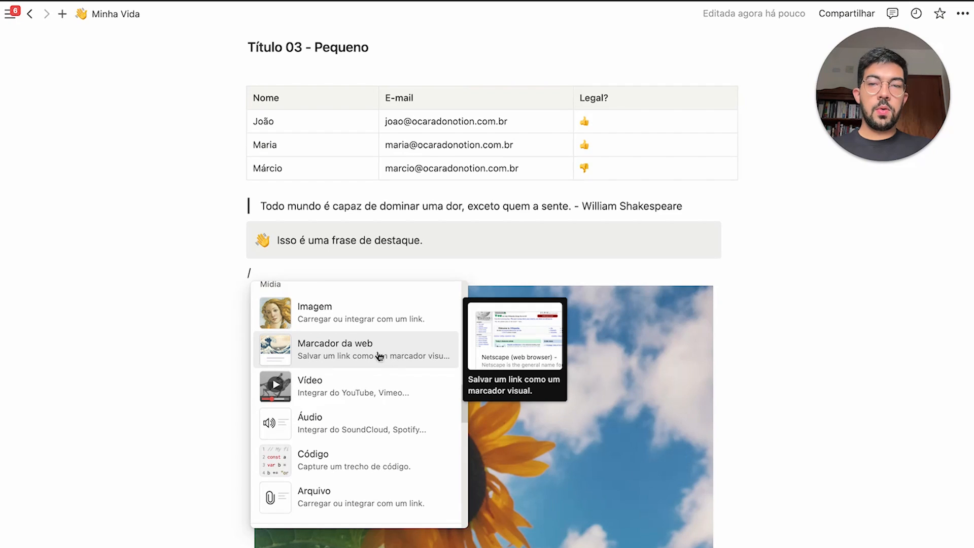
click(374, 357)
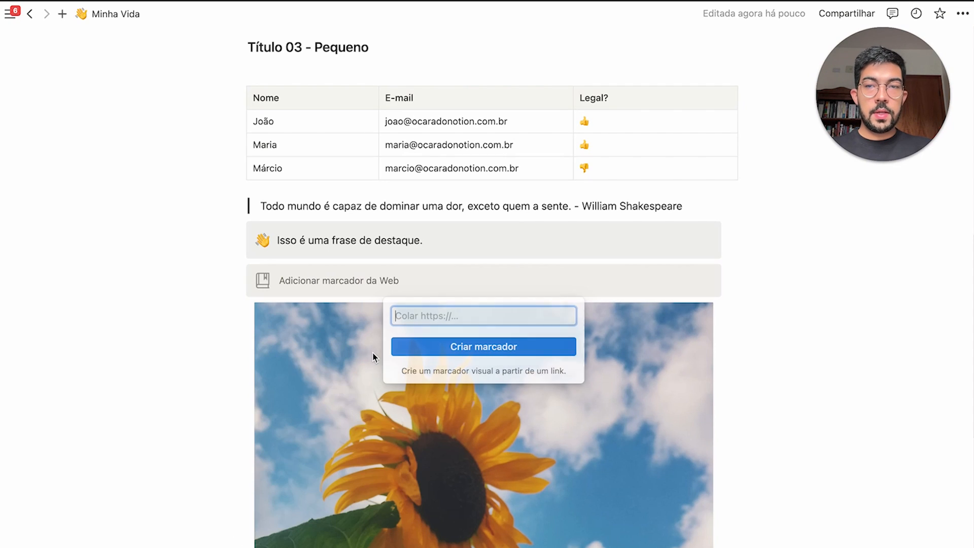
text(oc)
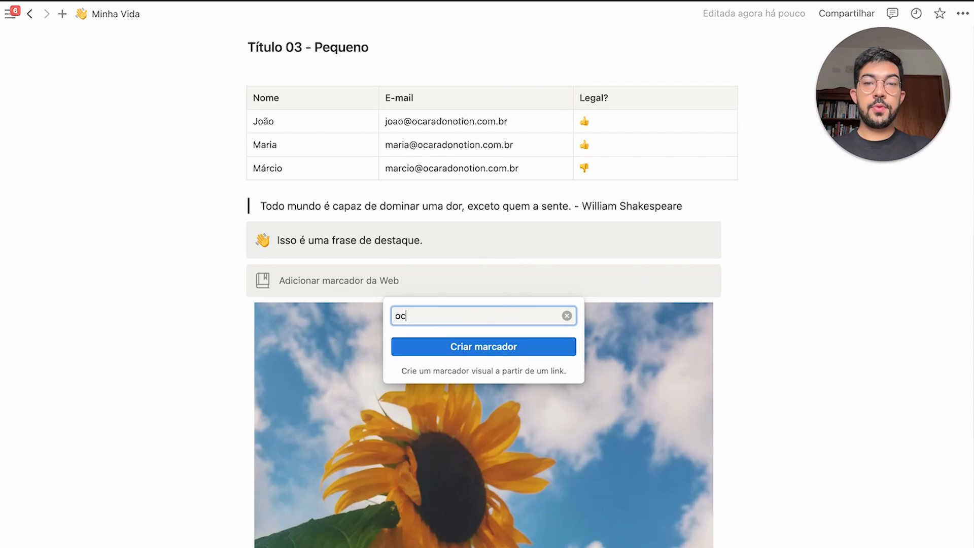
text(aradonotion.com.)
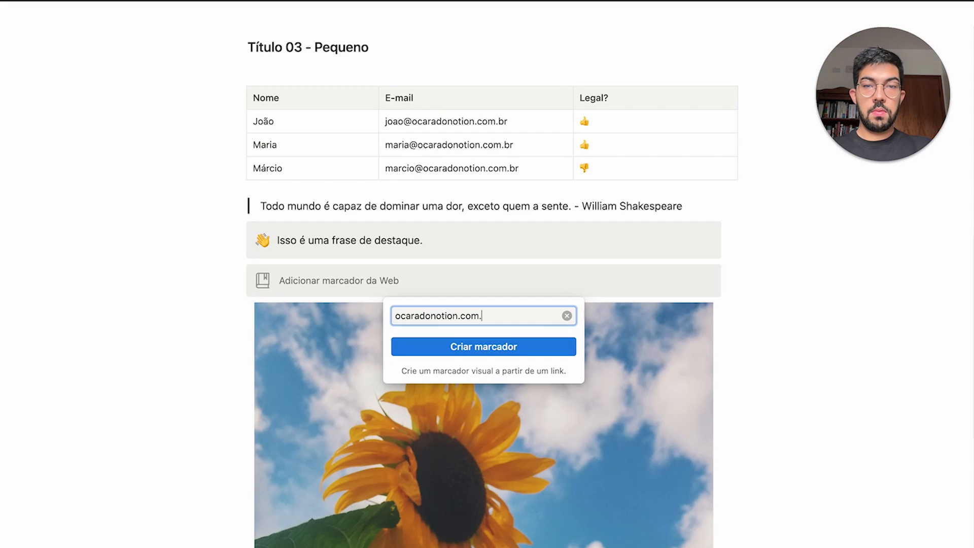
text(br)
key(Return)
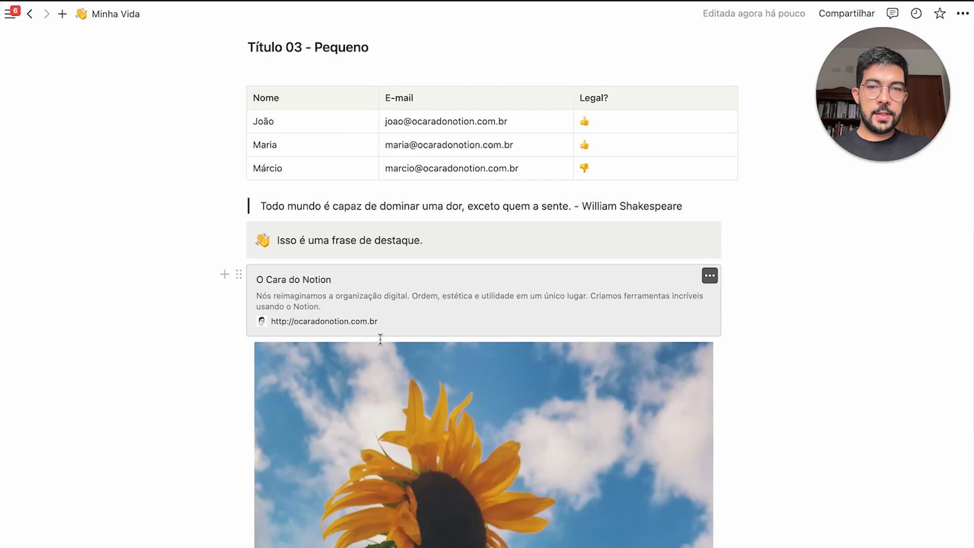
click(224, 273)
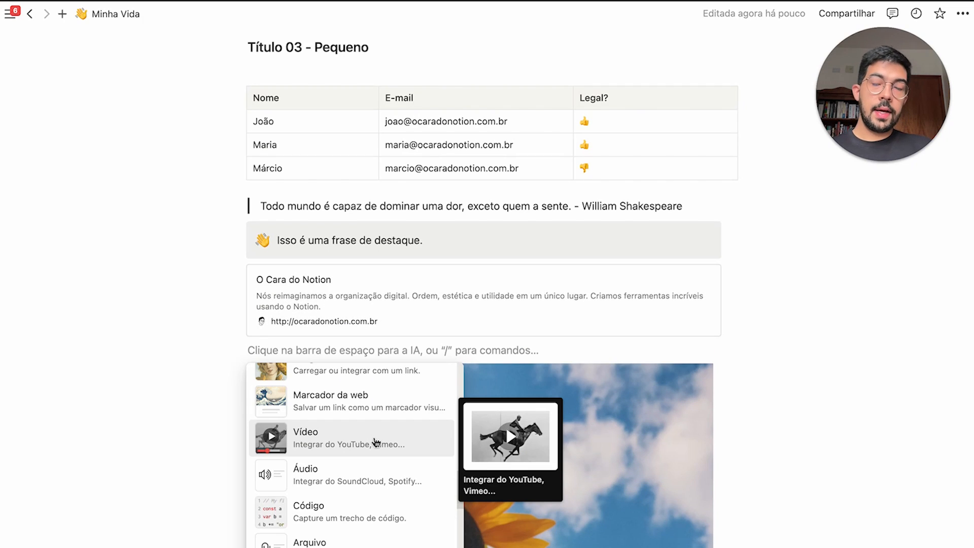
Insert an empty code block set to JavaScript
click(372, 501)
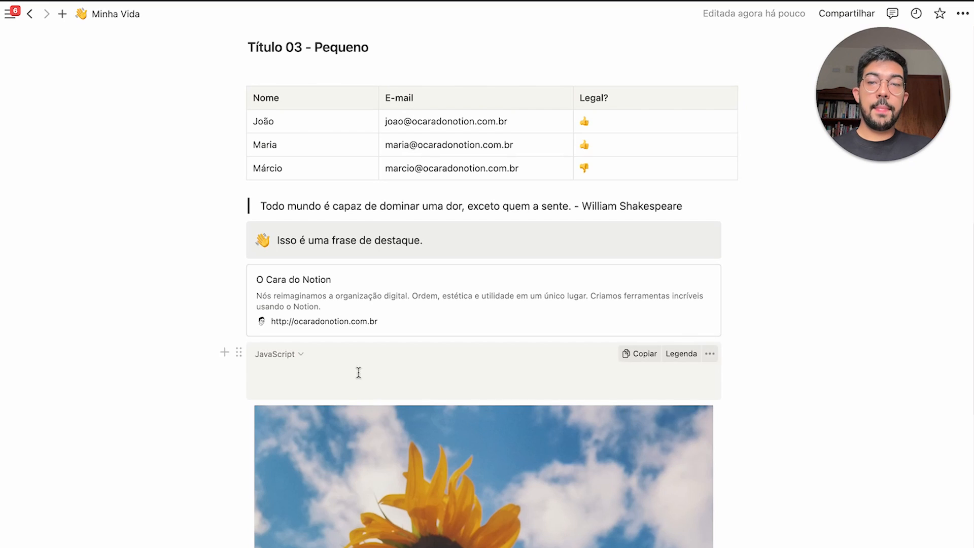
scroll(424, 309, down, 2)
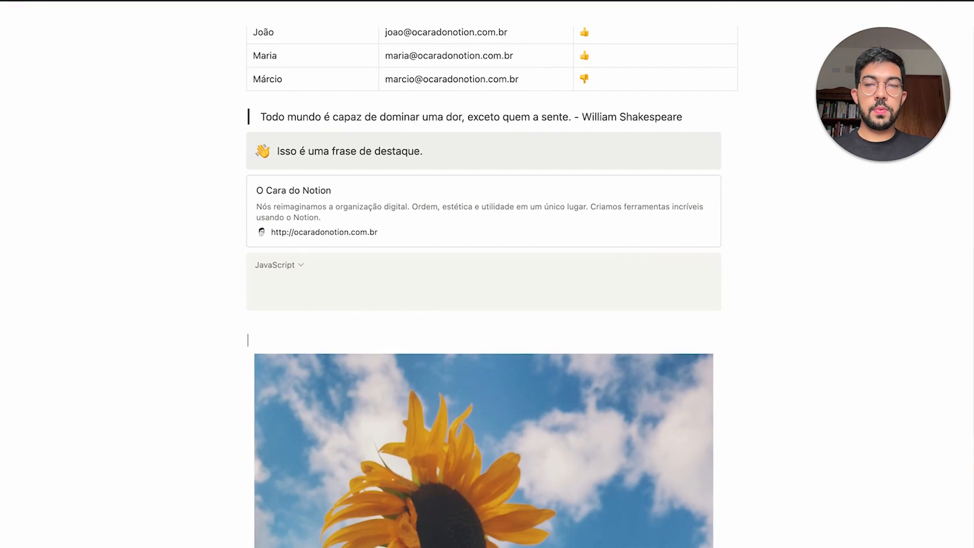
key(Return)
key(Return)
key(Return)
key(Return)
key(Return)
key(Return)
key(Return)
key(Return)
key(Return)
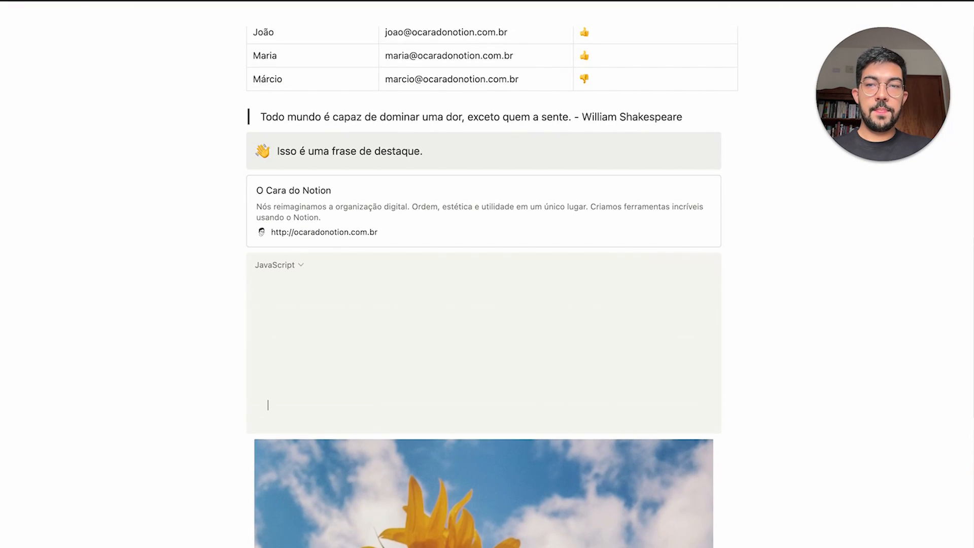
click(290, 271)
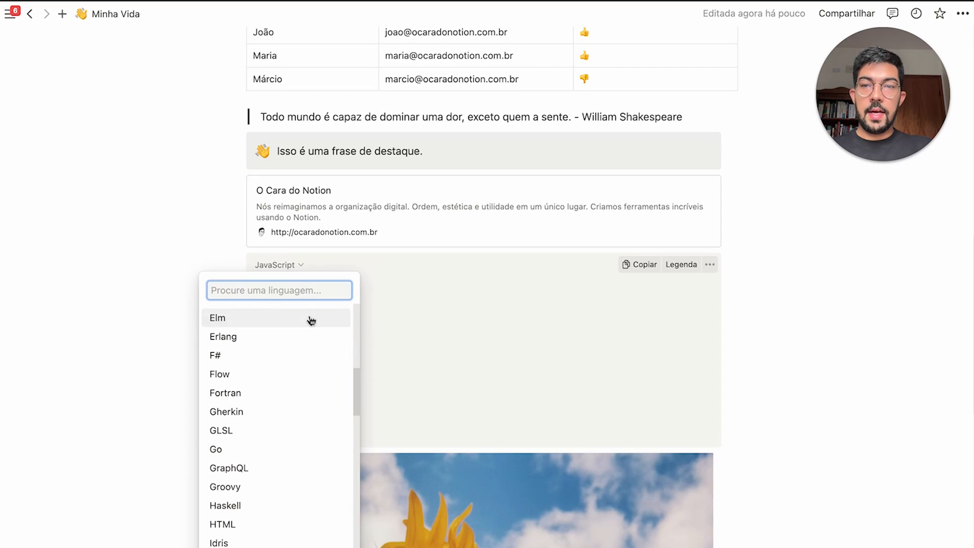
scroll(317, 355, up, 5)
scroll(309, 350, up, 2)
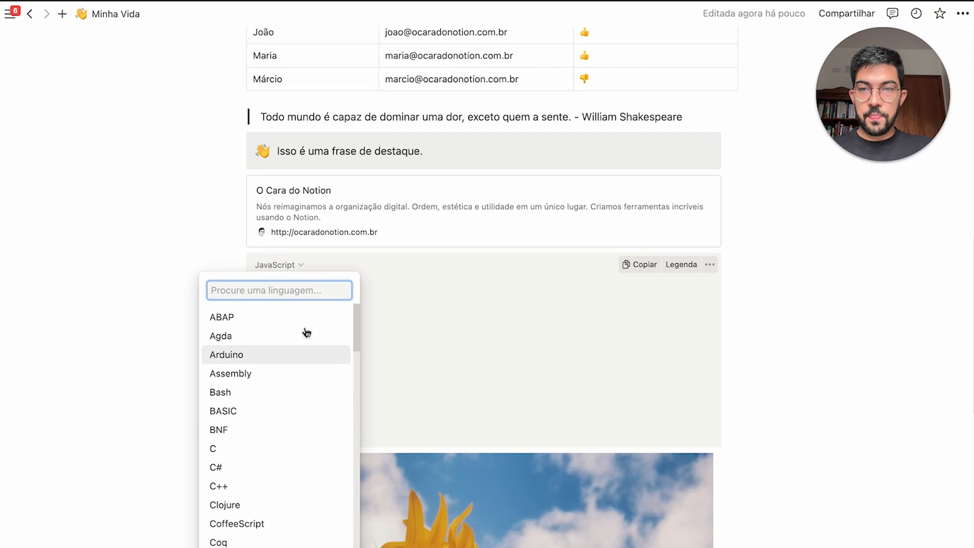
scroll(322, 376, down, 5)
click(467, 307)
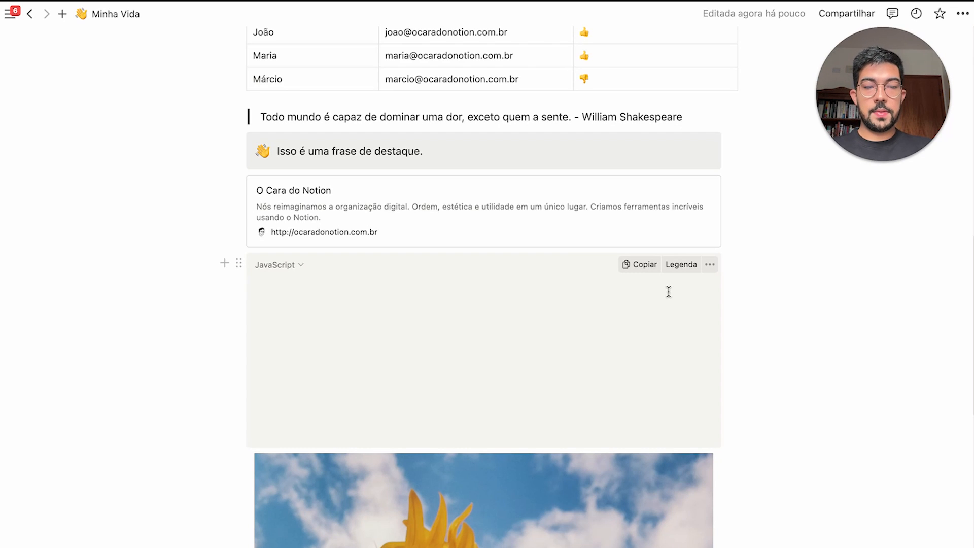
Enter the formula toNumber(prop("caixa de seleção") * 7000);, remove blank lines, and caption it 'O que é o código.'
click(668, 291)
text(prop("caixa de seleção")*7000)))
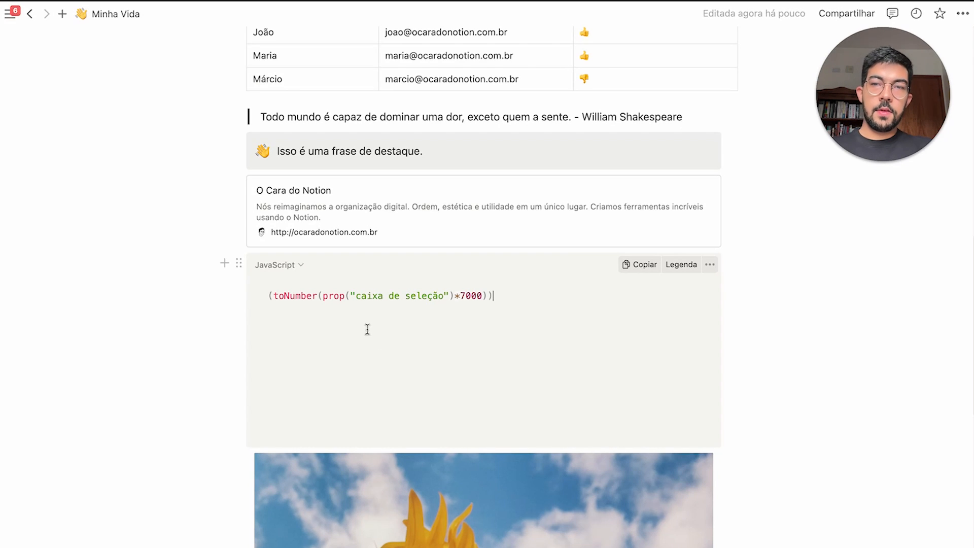
drag(367, 328, 583, 420)
key(BackSpace)
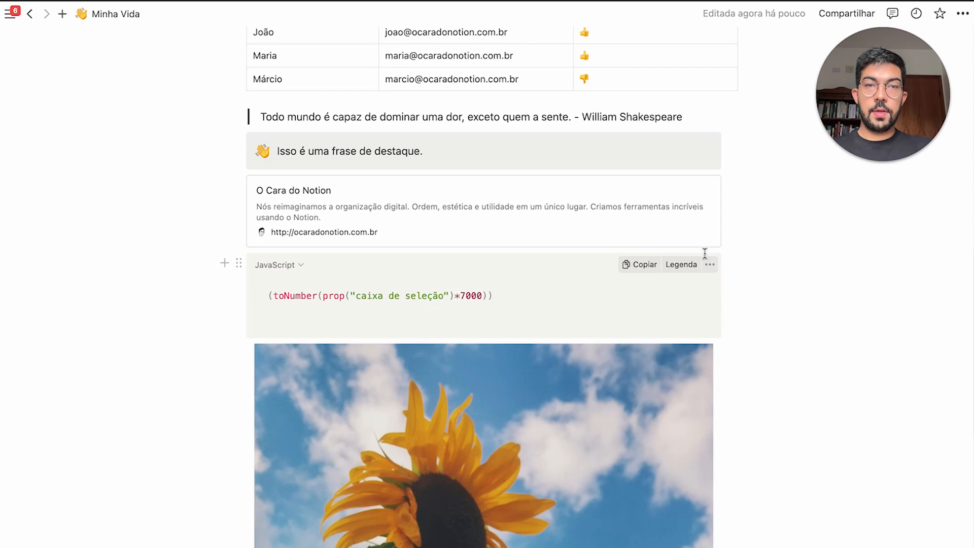
click(691, 267)
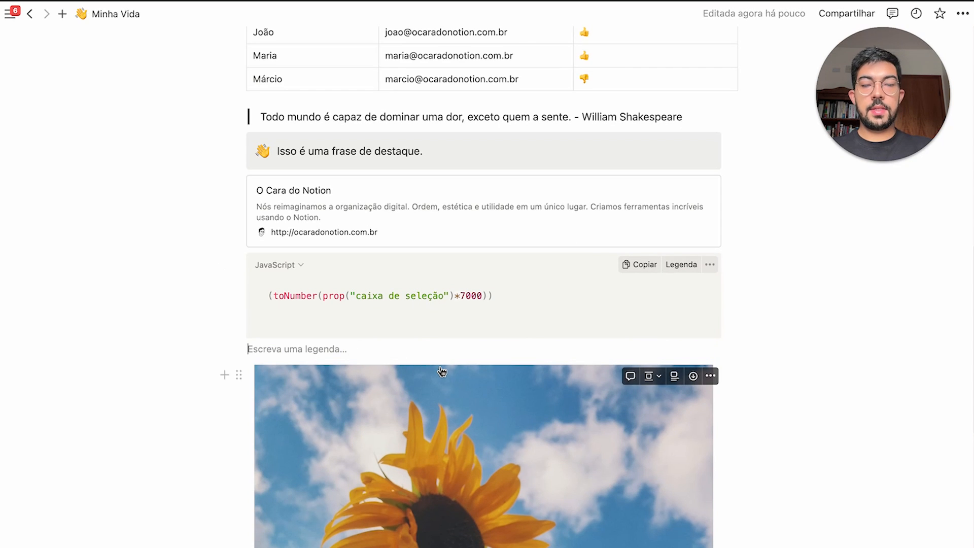
text(O que é o código.)
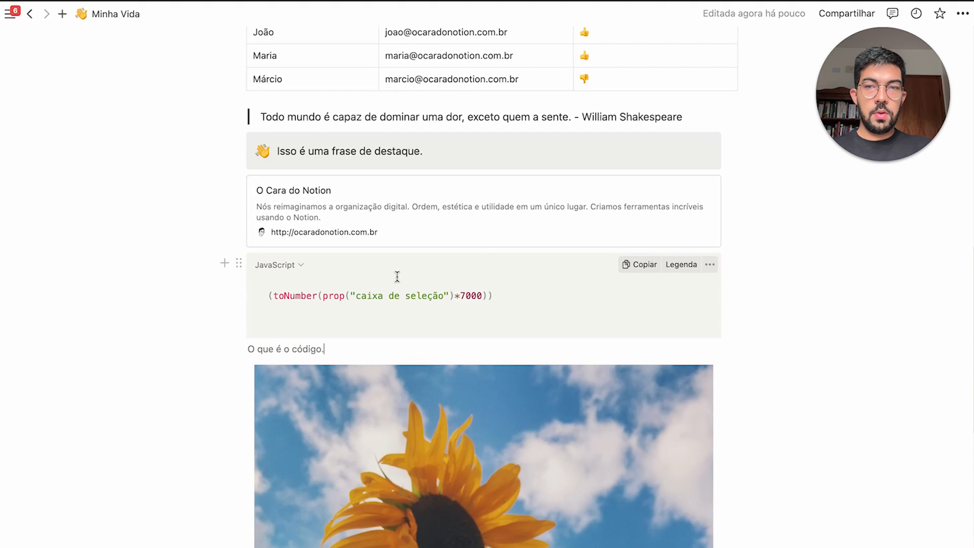
Auto-format the formula with Formatar código, leaving line wrapping off
drag(492, 295, 266, 278)
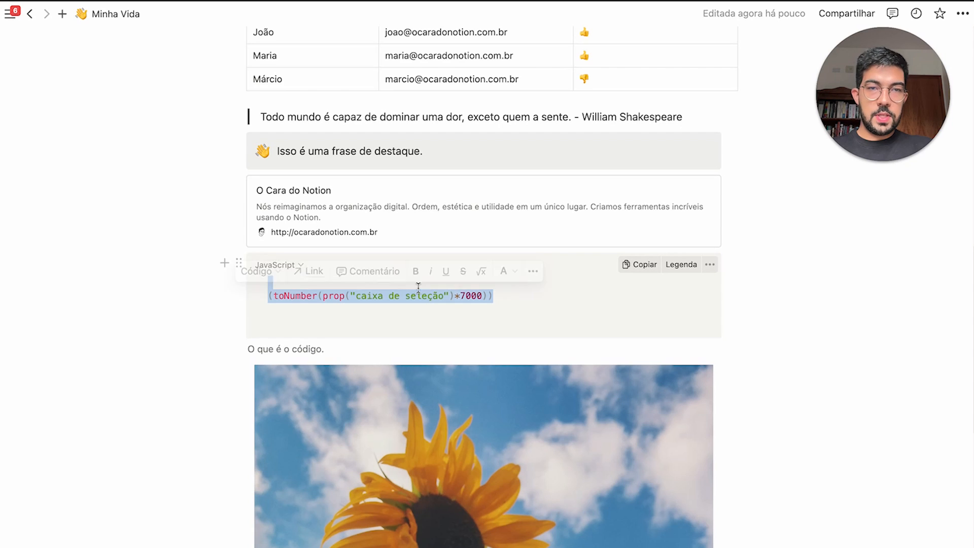
click(710, 265)
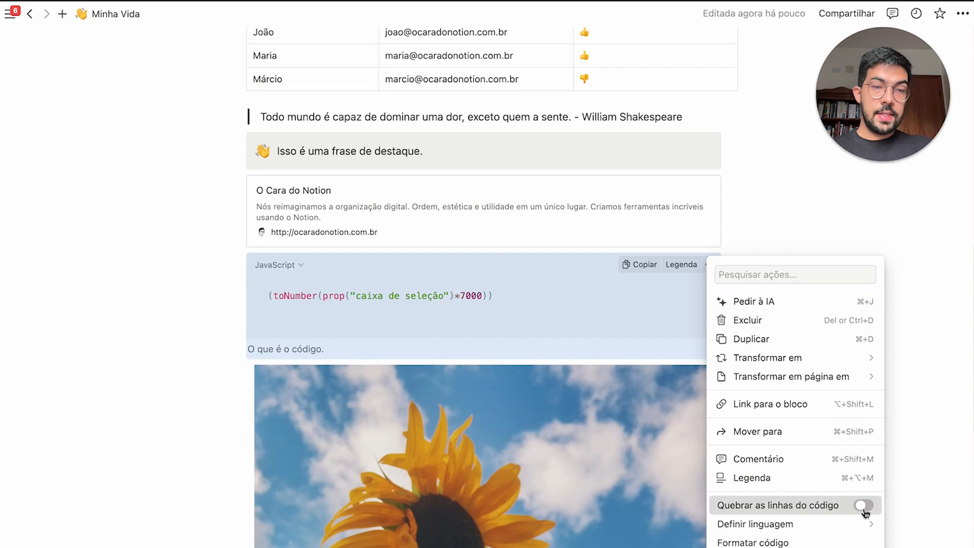
click(864, 505)
click(864, 506)
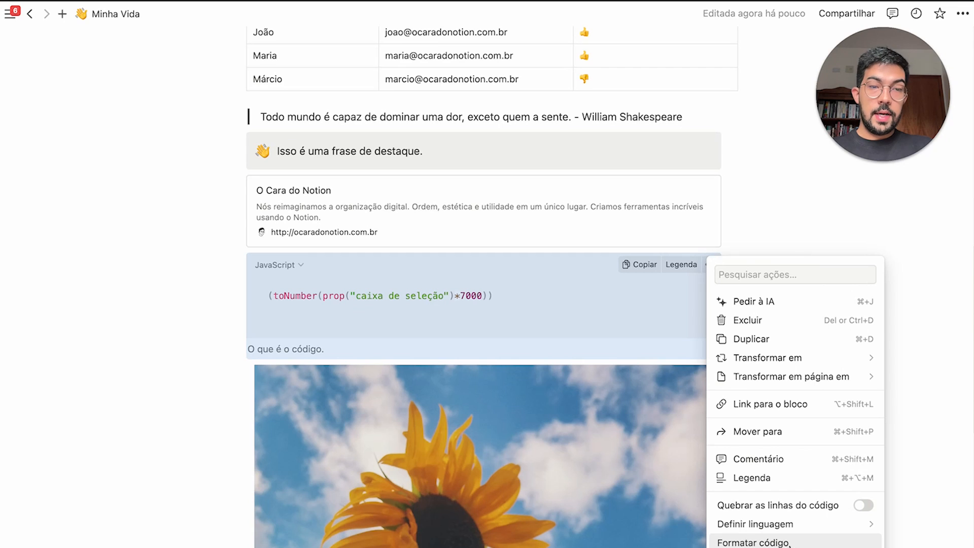
click(789, 542)
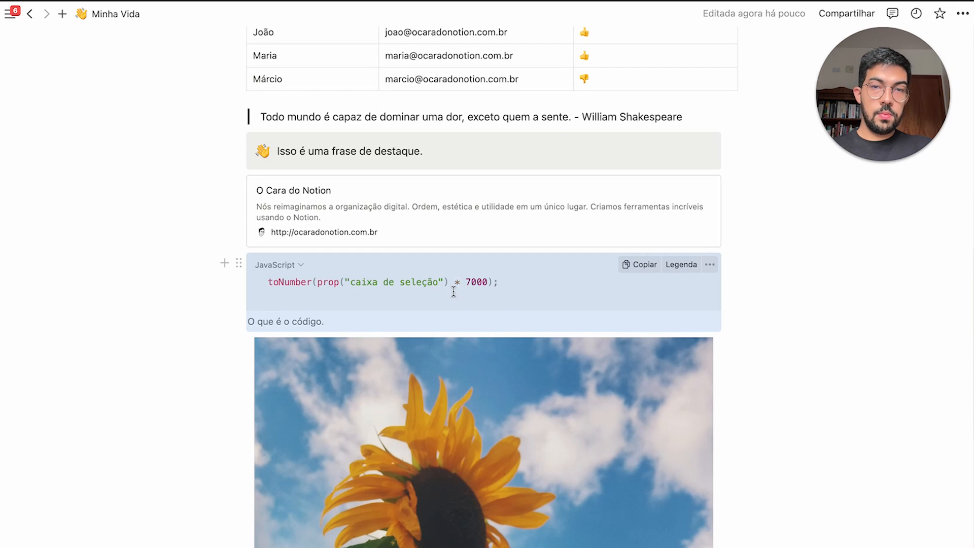
click(694, 290)
Attach the file il_1588xN.1888113507_h9pj.avif in a file block below the sunflower photo
click(711, 267)
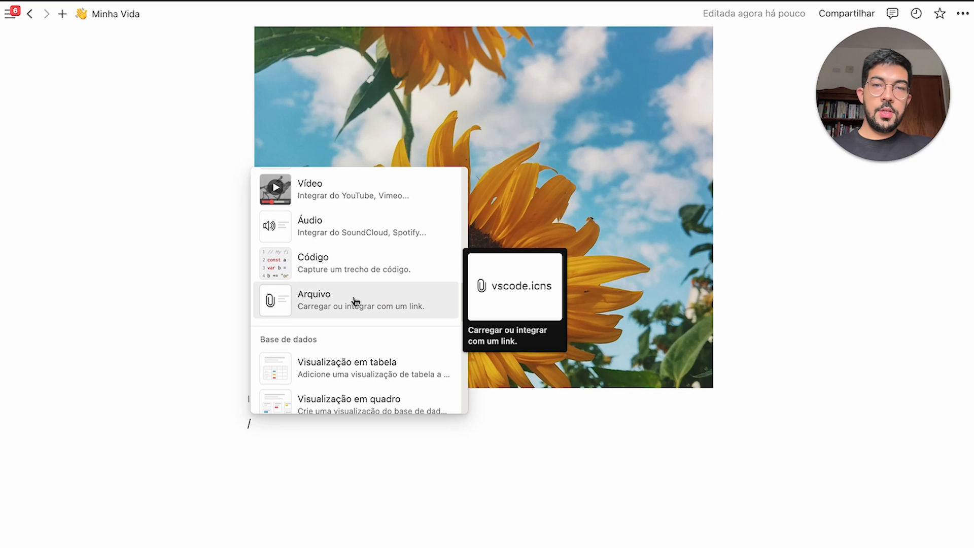
click(358, 304)
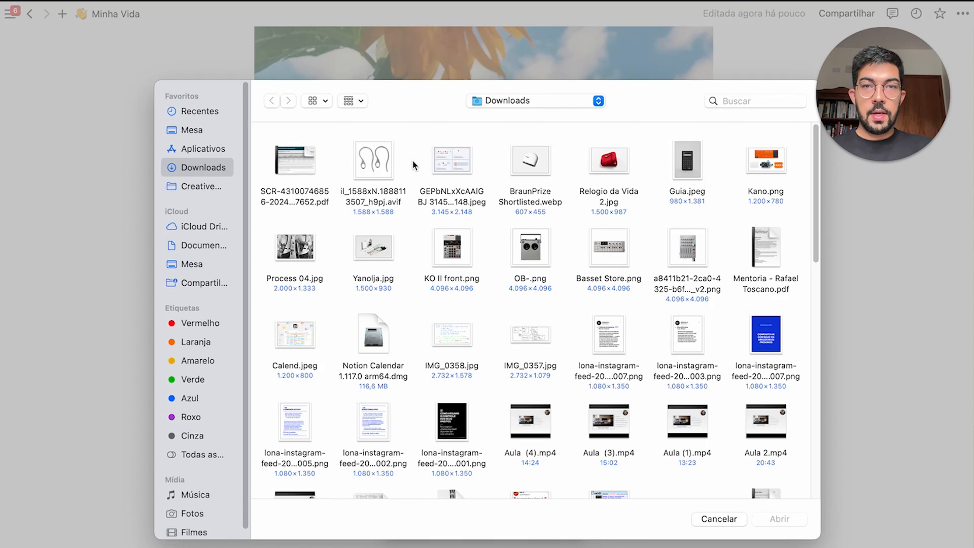
click(393, 166)
click(791, 520)
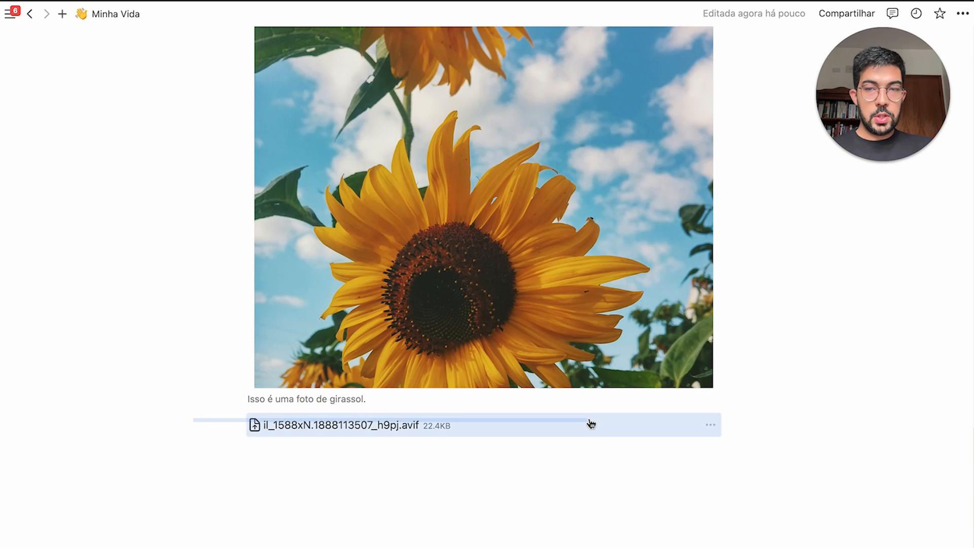
Start a new line below the file and open the block-insert list with /
click(710, 481)
click(710, 426)
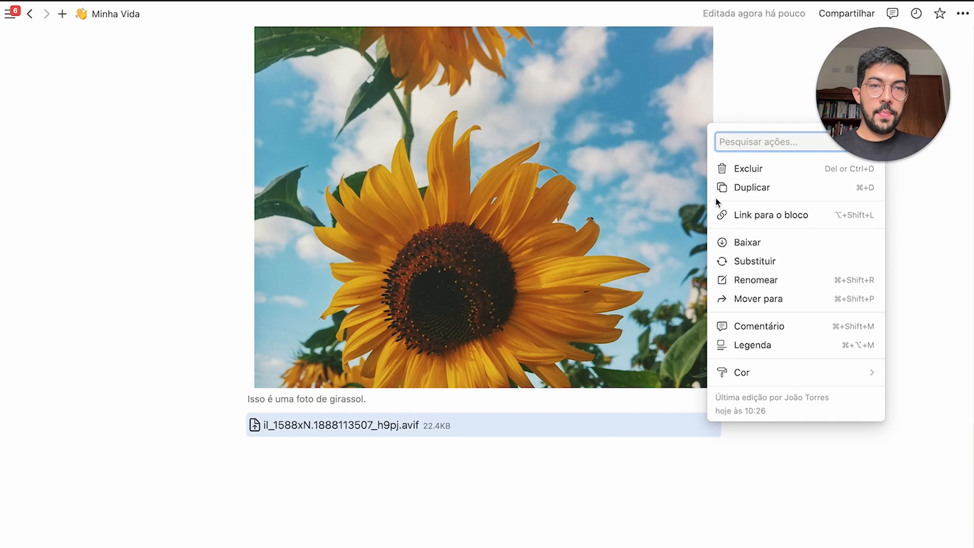
click(439, 485)
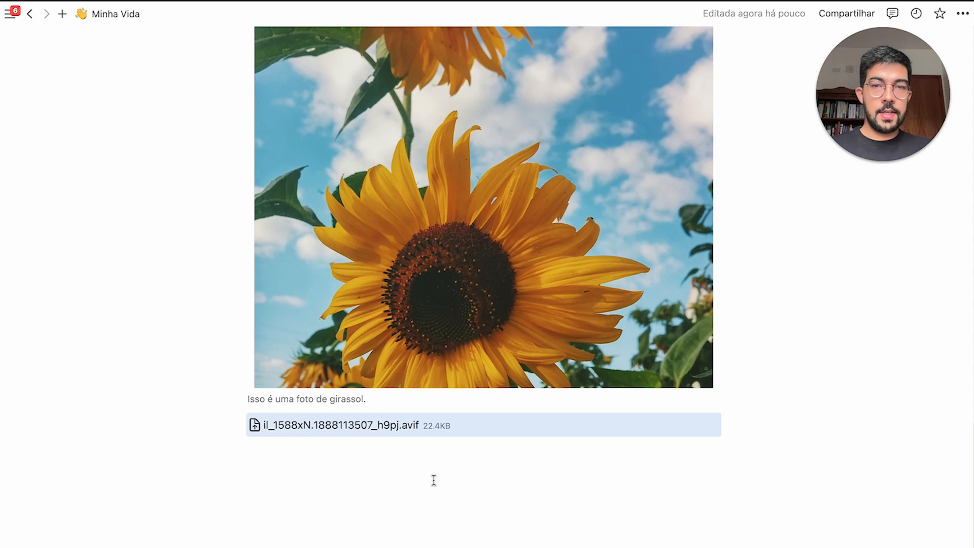
text(/)
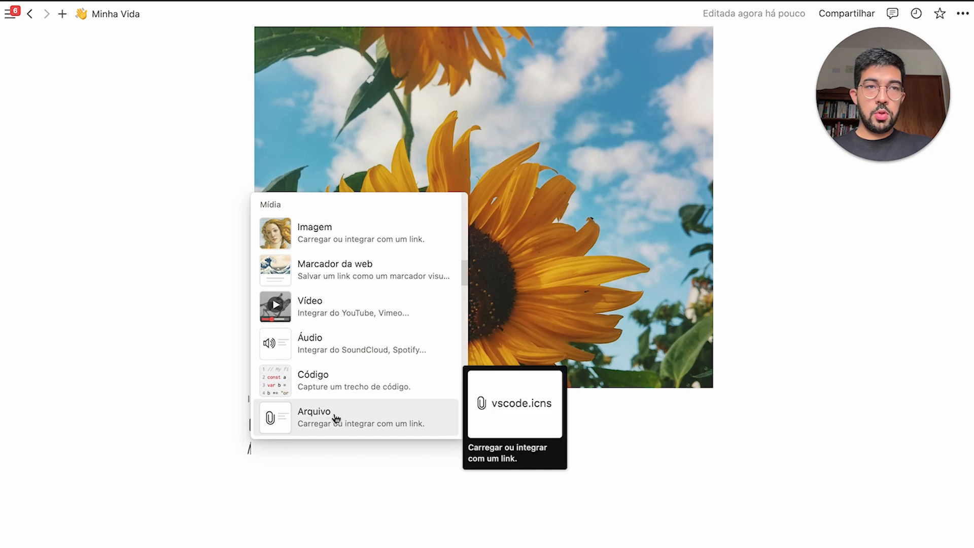
scroll(343, 291, down, 3)
scroll(343, 297, down, 3)
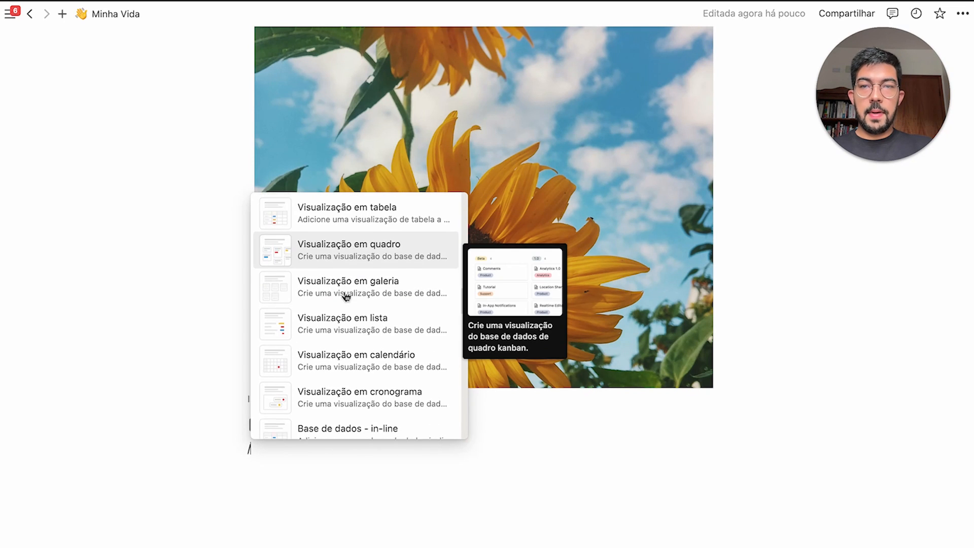
View the empty Minha Vida page with its headphones cover and waving-hand icon
scroll(347, 233, up, 1)
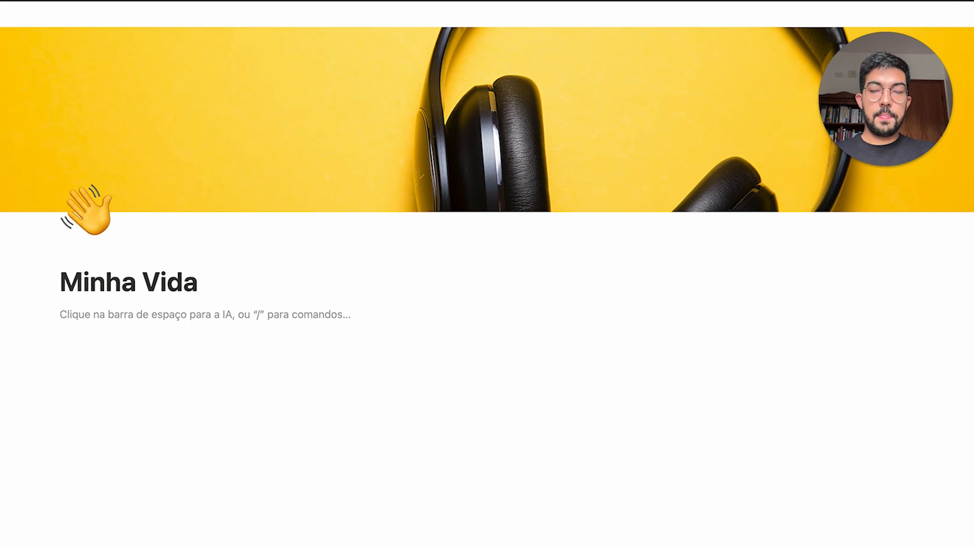
Insert an inline table database with /db and an empty callout below it
text(/db)
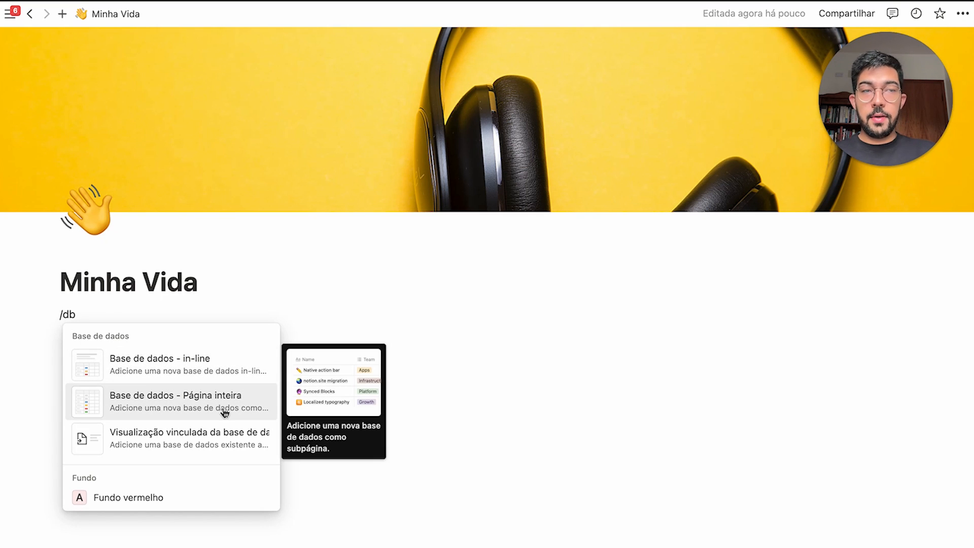
click(213, 376)
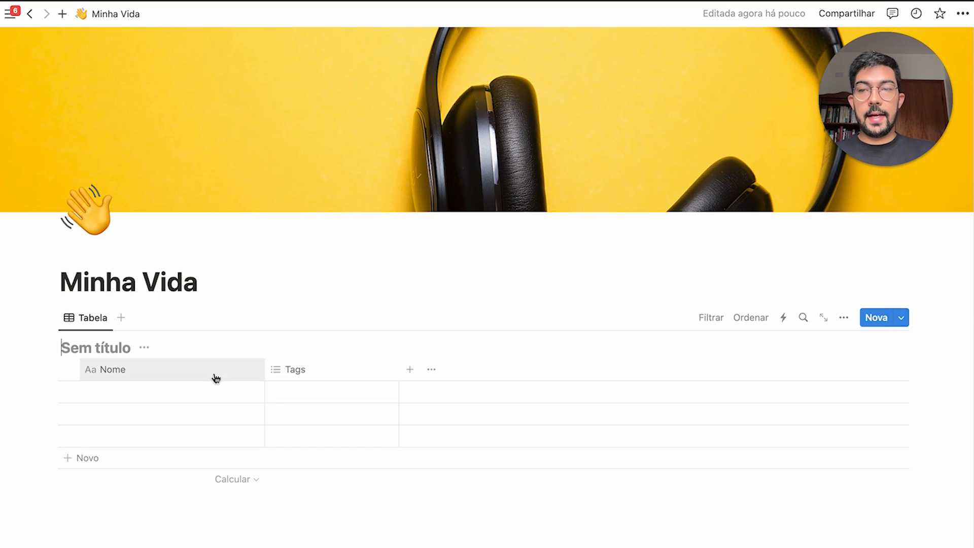
scroll(186, 322, down, 3)
click(211, 442)
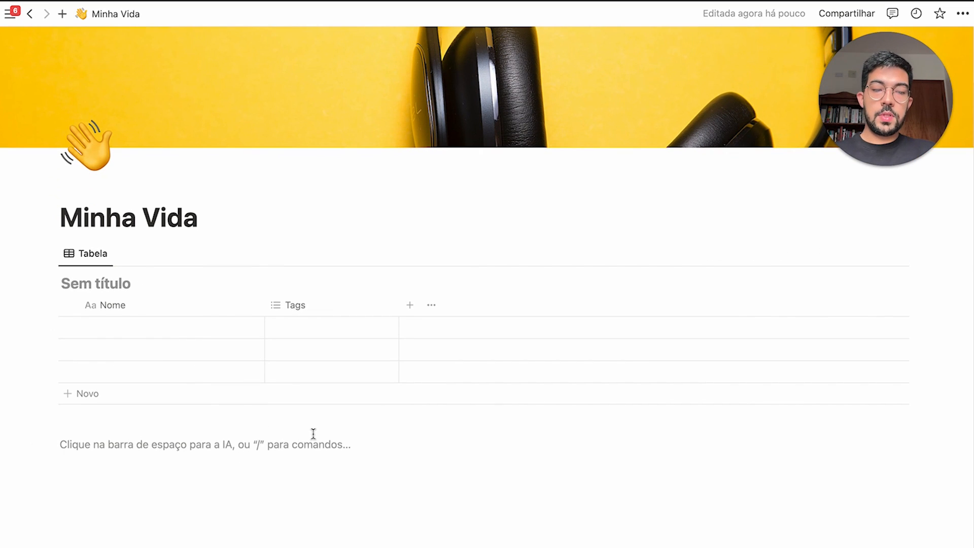
text(/cal)
key(Return)
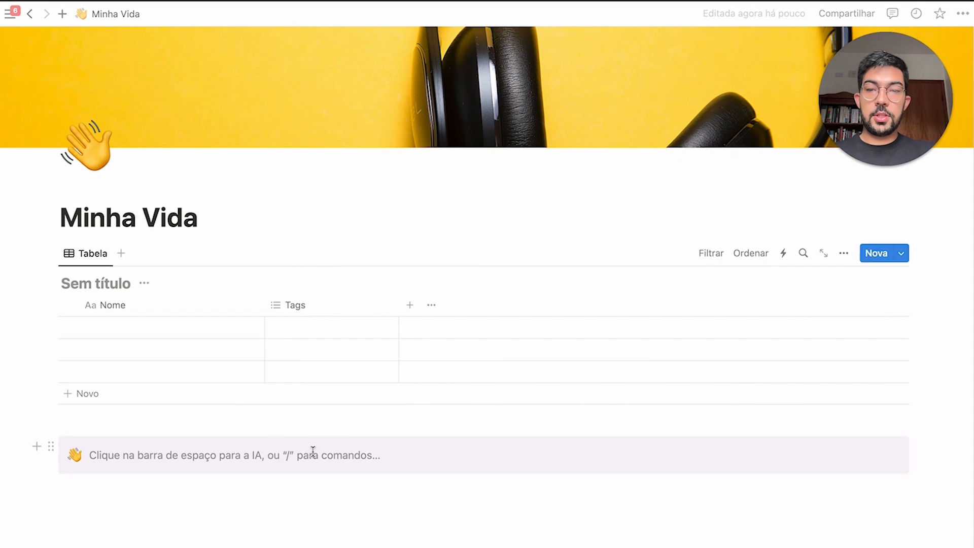
Turn the table into a Sem título sub-page, view it, then convert it back to inline
click(51, 253)
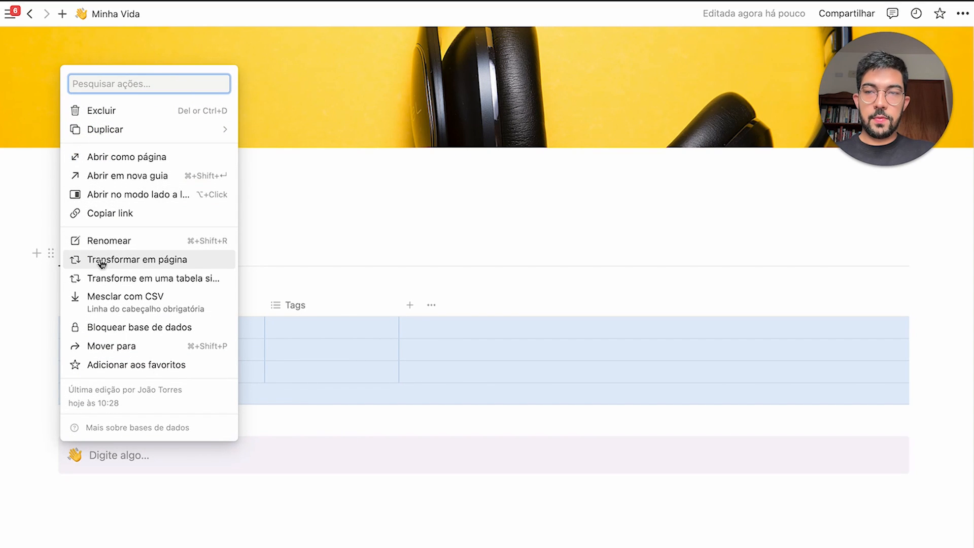
click(147, 261)
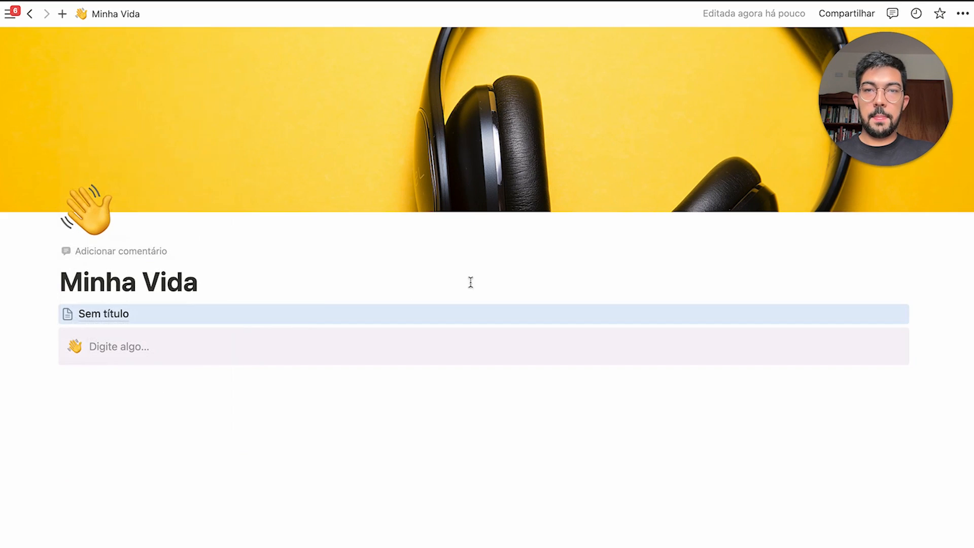
click(136, 316)
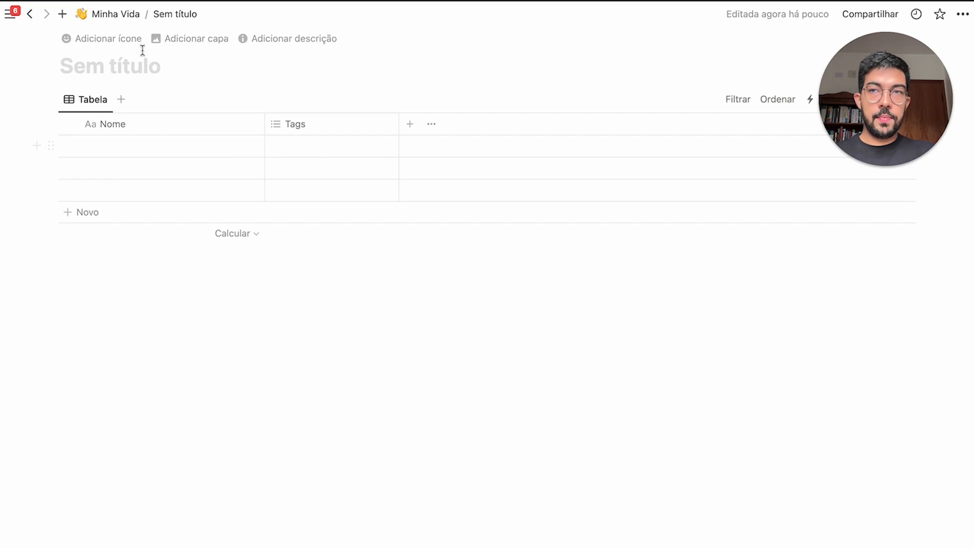
click(127, 22)
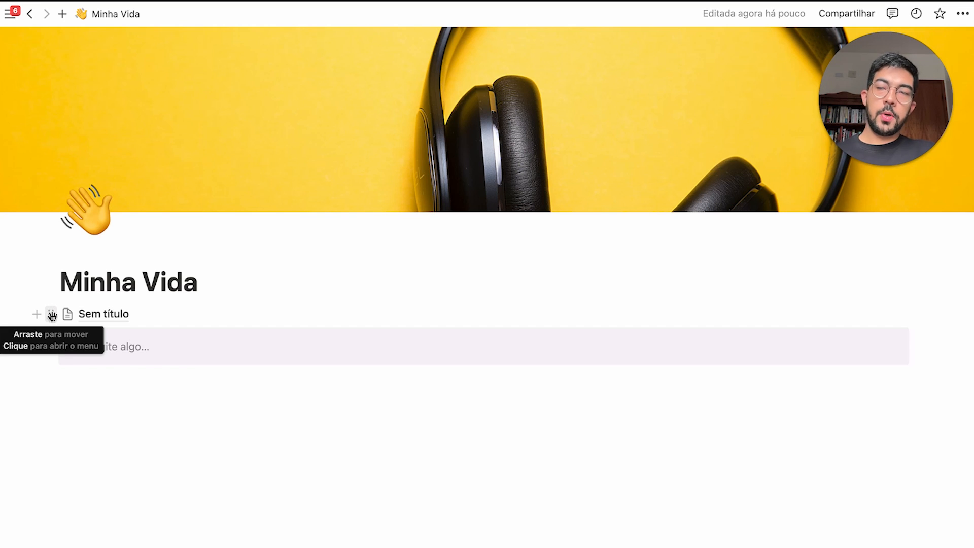
click(52, 316)
click(147, 317)
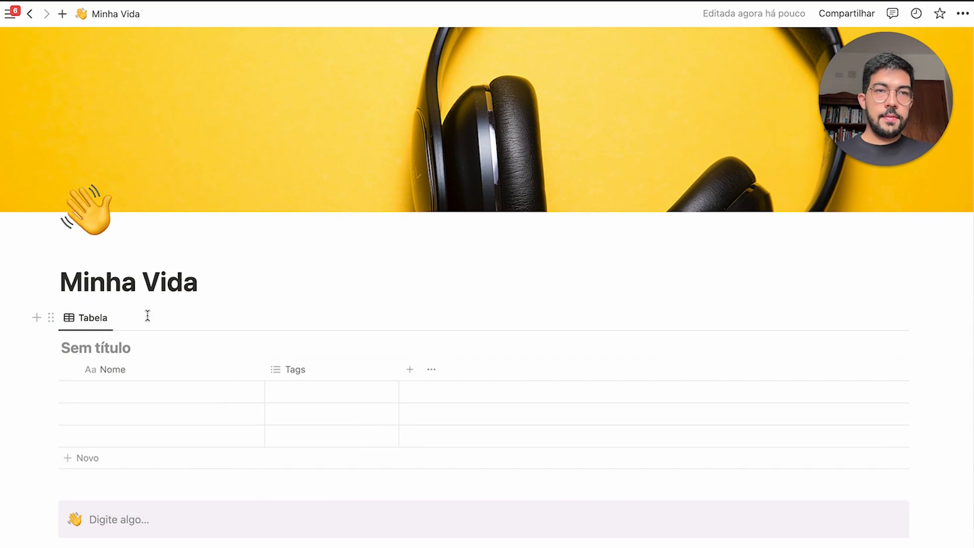
scroll(147, 316, down, 2)
drag(39, 409, 345, 441)
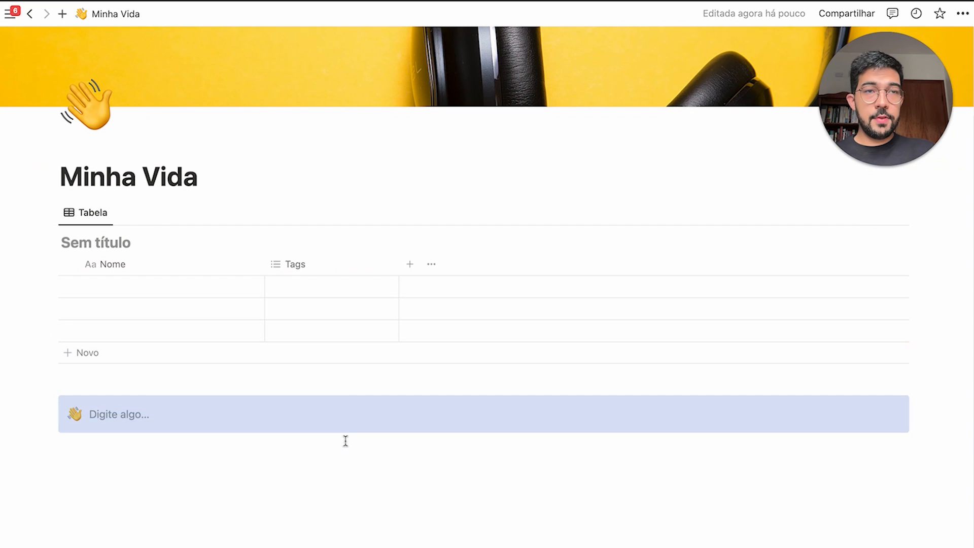
Delete the empty callout and title the table 'Título da Base de Dados'
key(BackSpace)
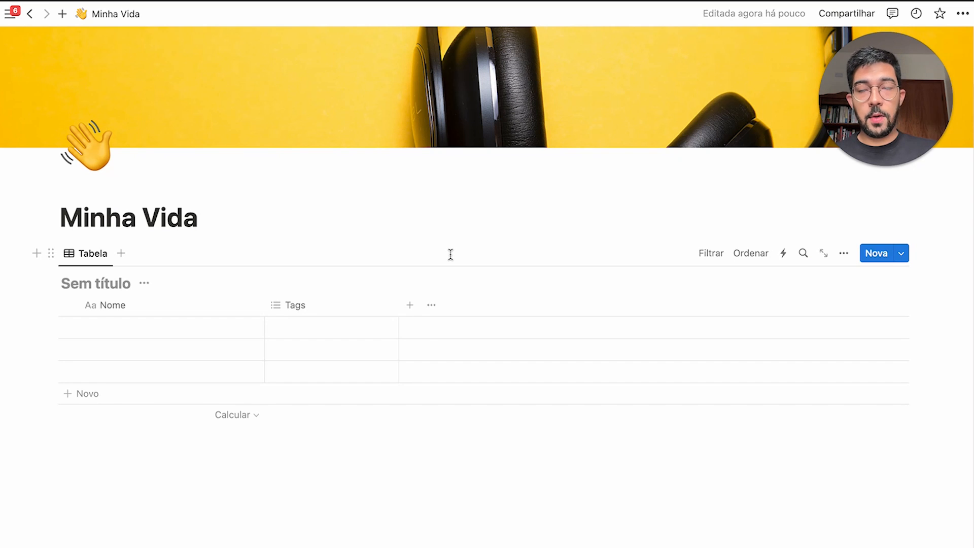
click(98, 285)
text(Tílu)
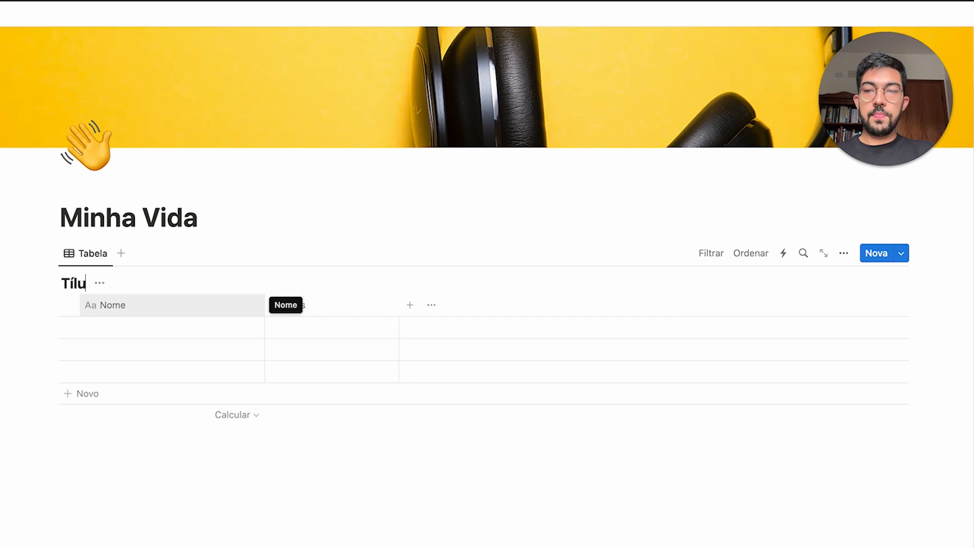
key(BackSpace)
key(BackSpace)
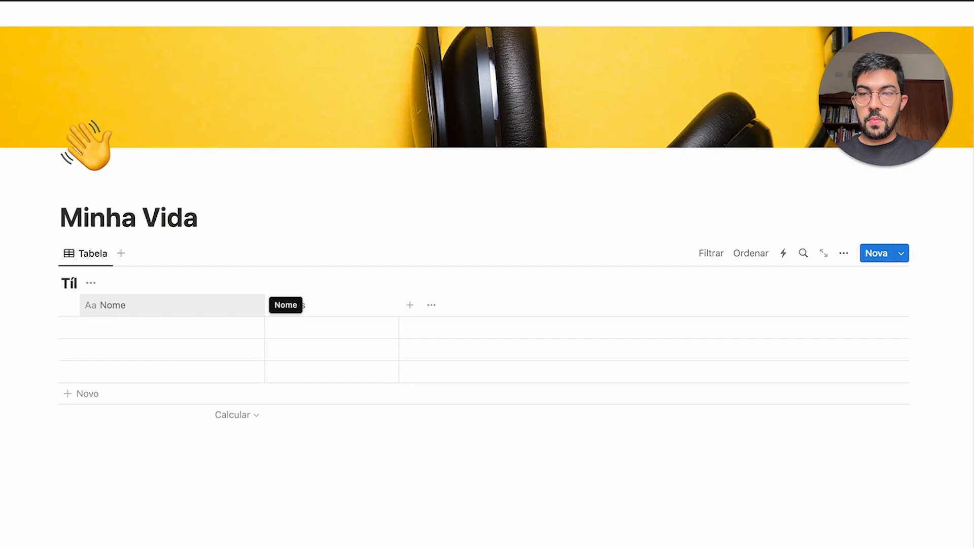
key(BackSpace)
text(tulo da Ba)
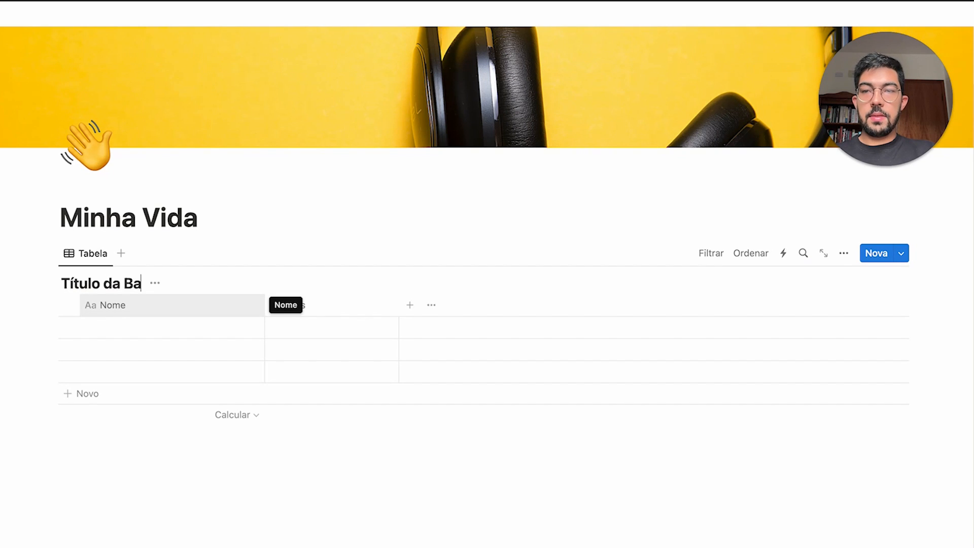
text(se de Dados)
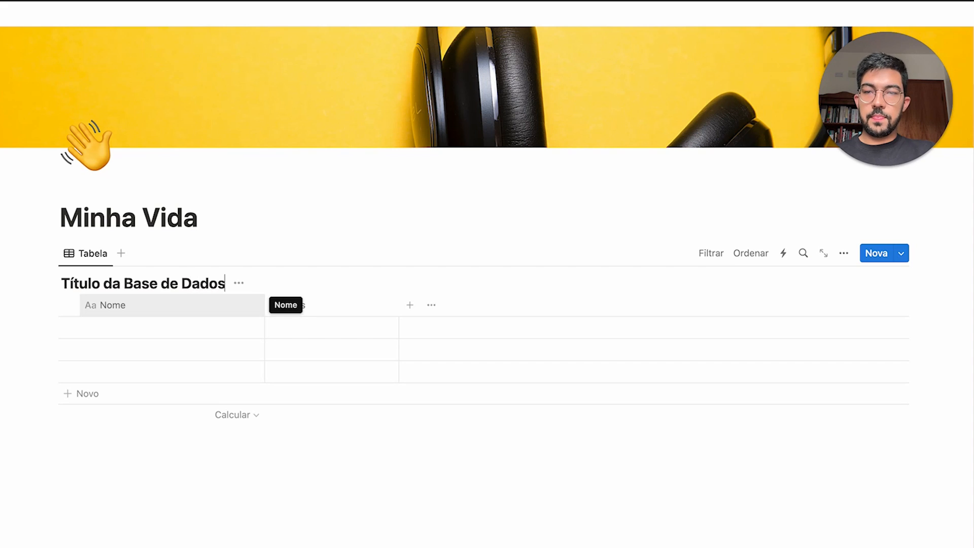
click(215, 213)
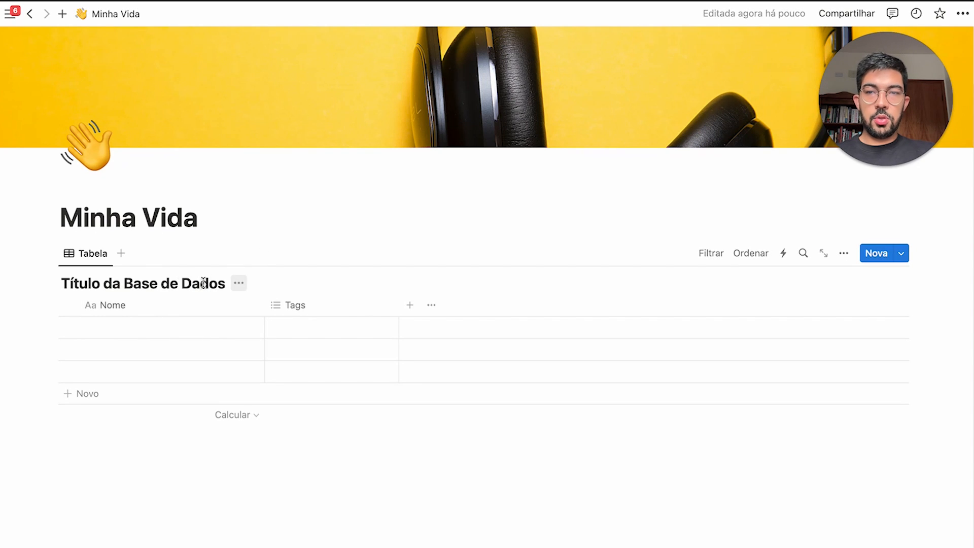
Hide the database title, undo it to restore the title, and select the three rows
click(238, 282)
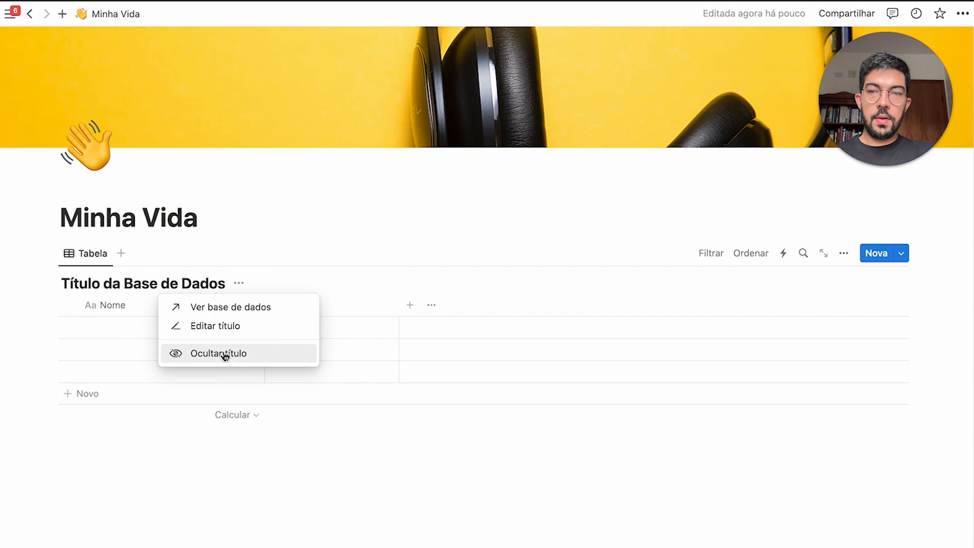
click(246, 357)
key(super+z)
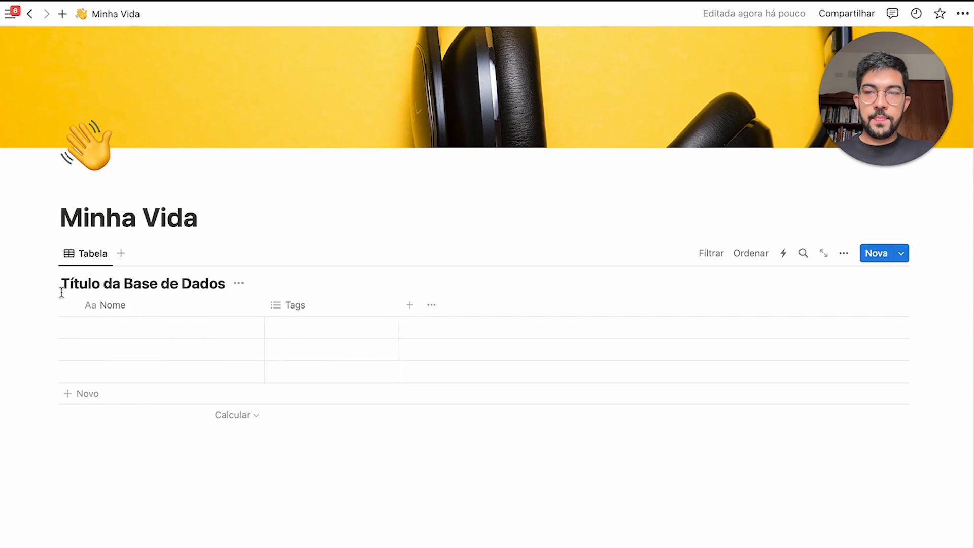
drag(50, 289, 270, 391)
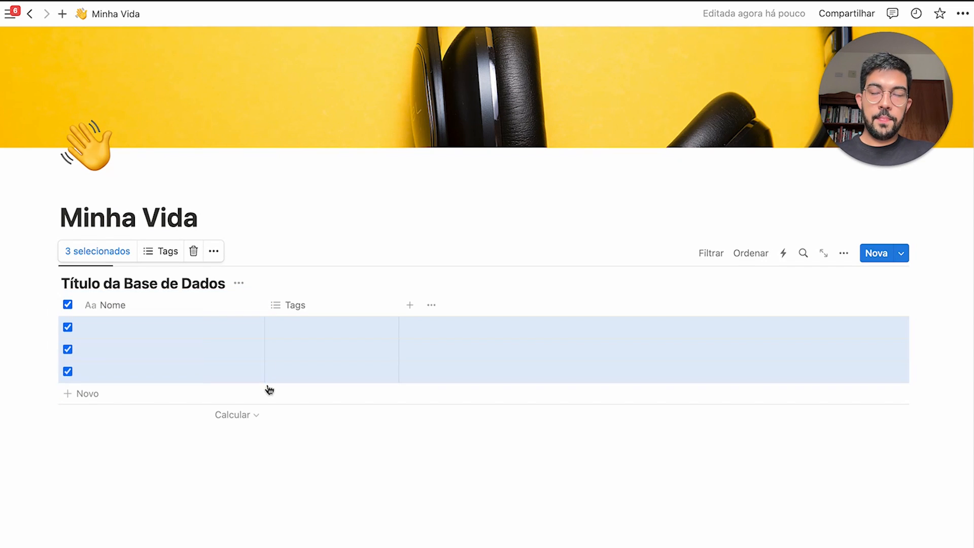
Delete the Tags column so Nome is the table's only column
click(268, 241)
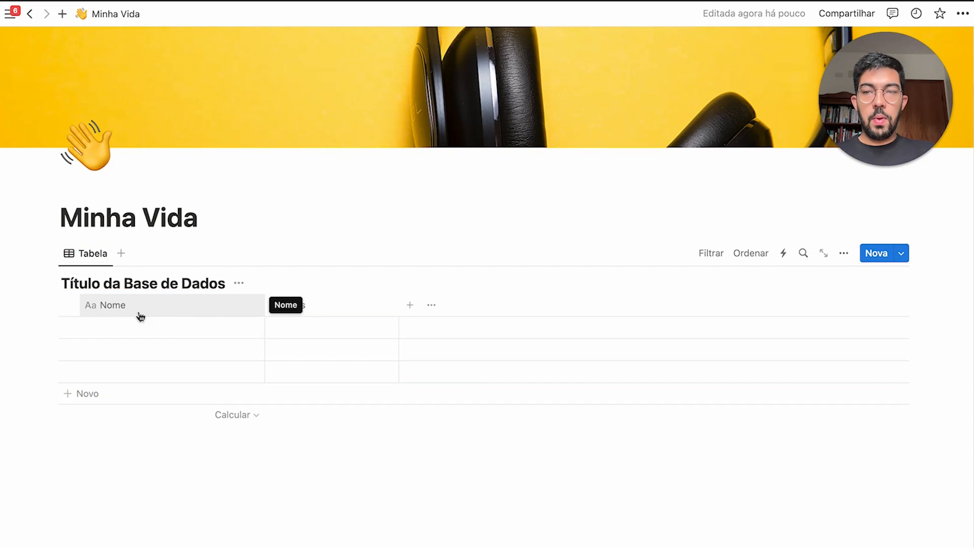
click(139, 315)
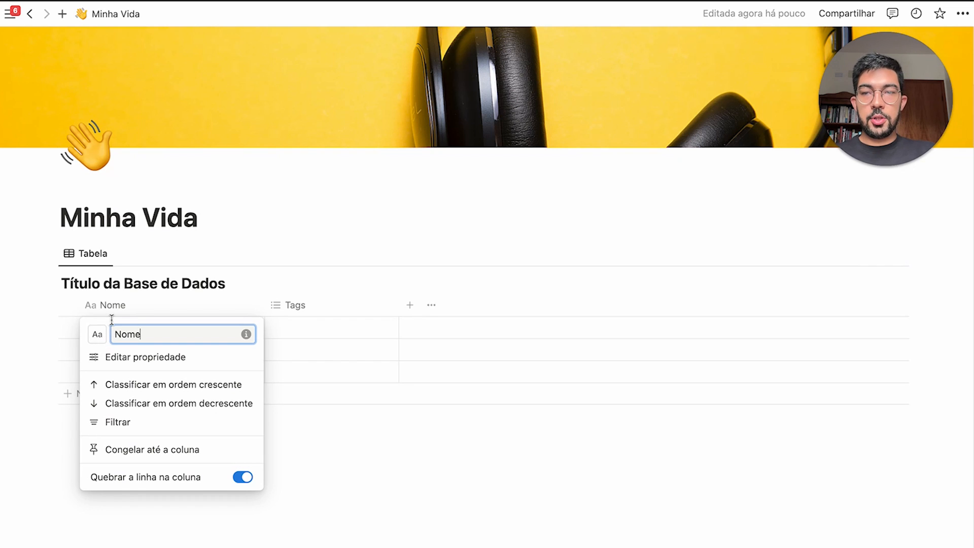
click(328, 312)
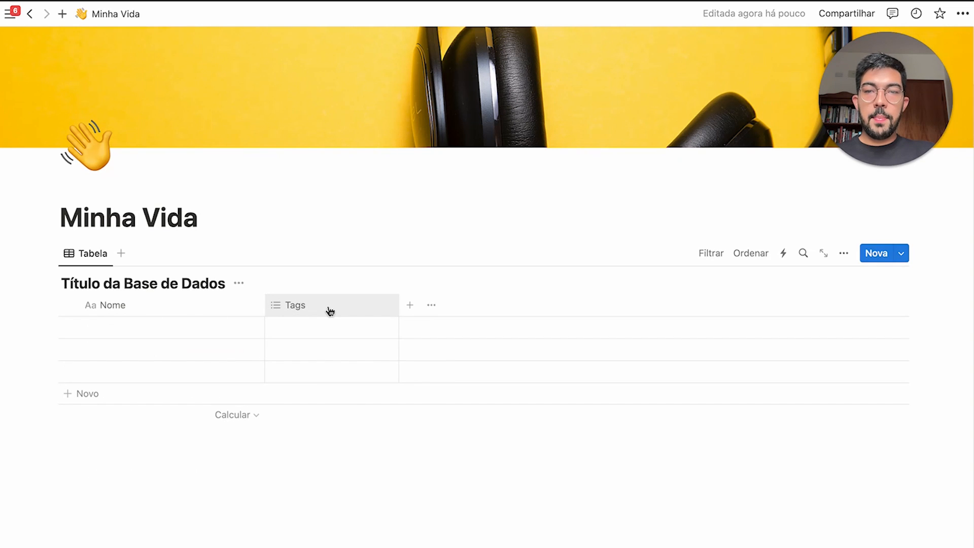
click(331, 309)
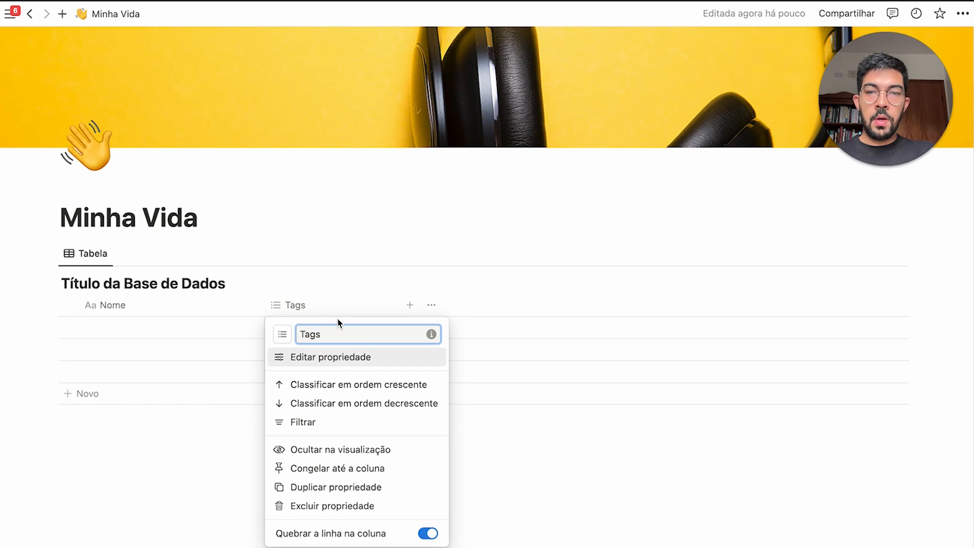
click(334, 507)
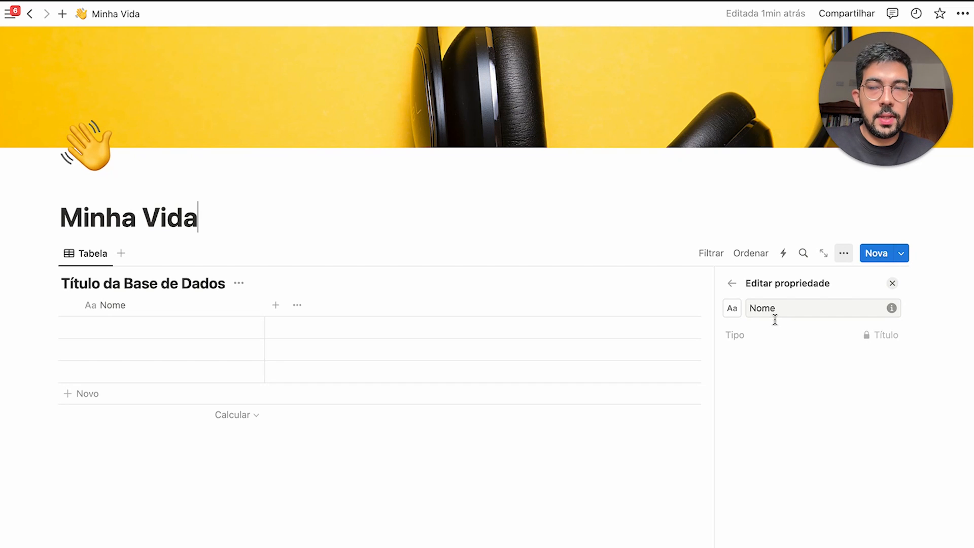
Edit Página 01's name cell, then select and deselect all three rows
click(171, 327)
key(Escape)
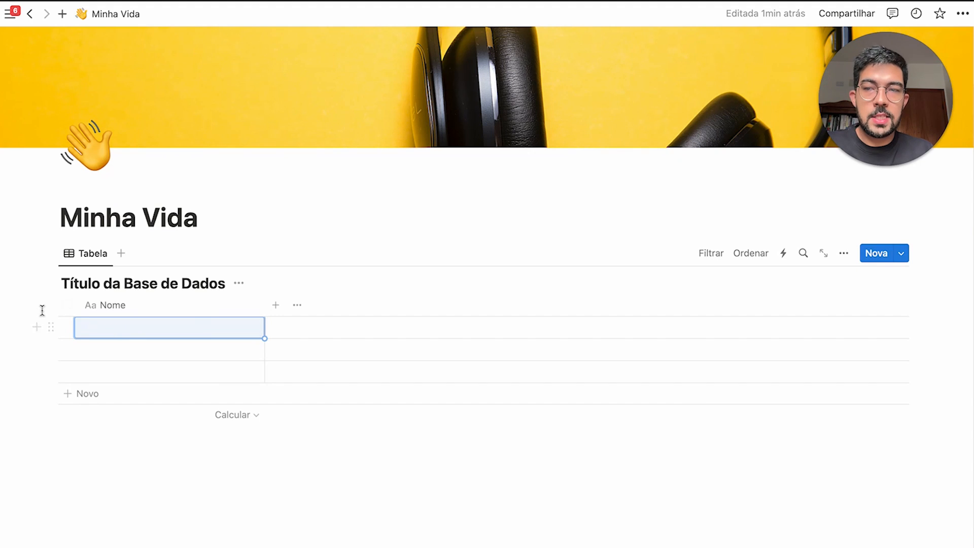
drag(37, 309, 776, 398)
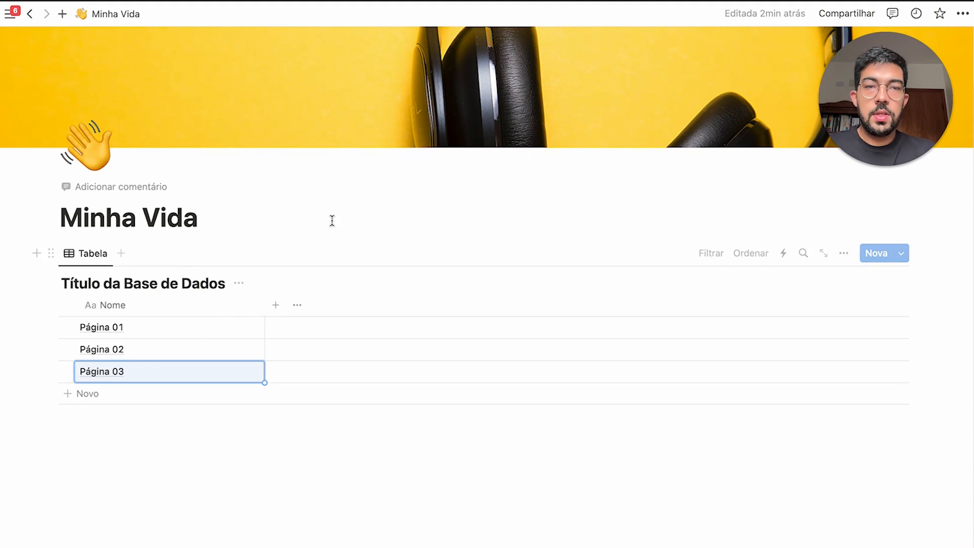
click(274, 215)
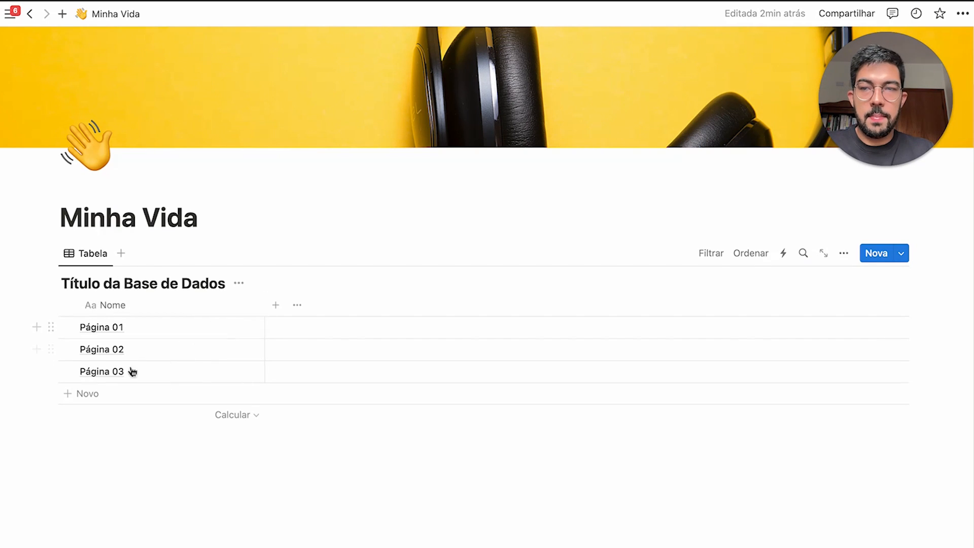
Open Página 01 in a side preview and browse block types with /
click(237, 328)
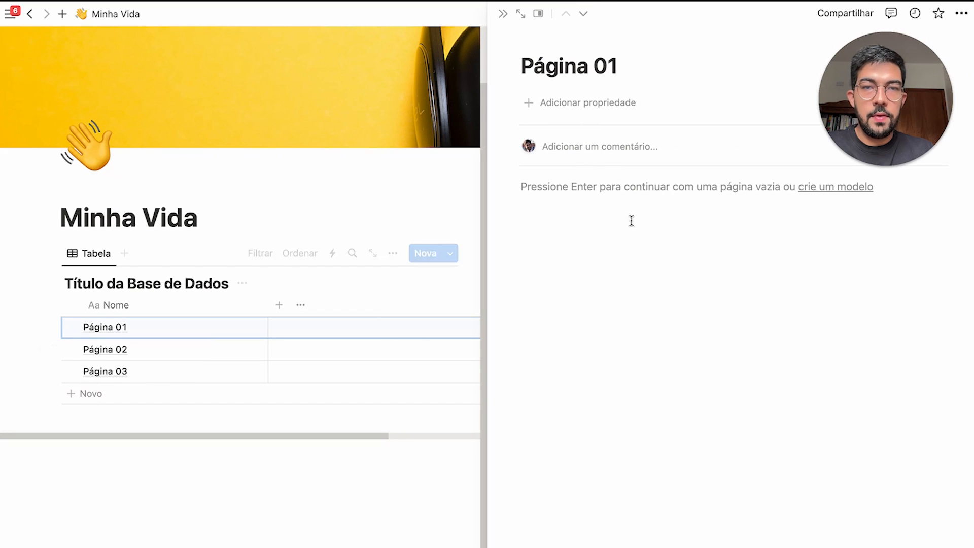
drag(514, 176, 893, 545)
click(835, 332)
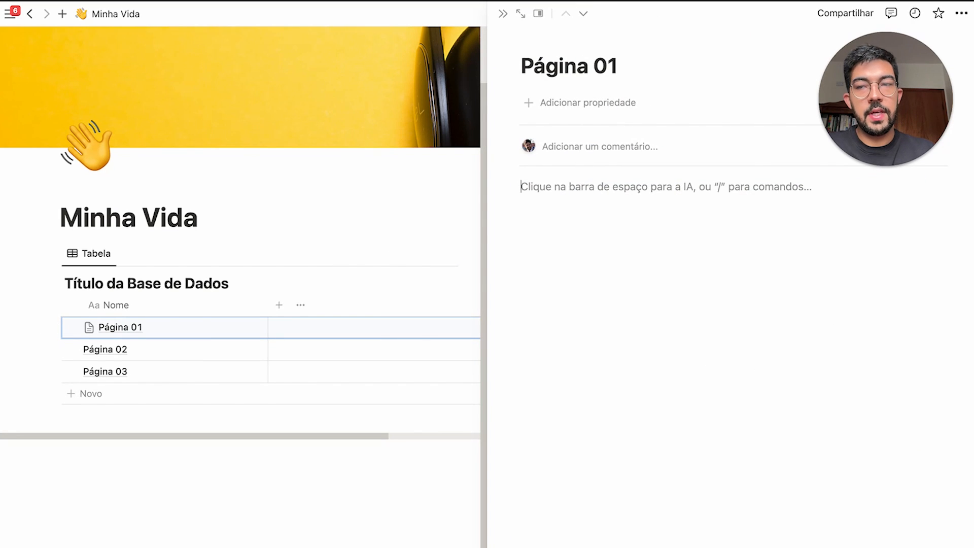
text(/)
key(Down)
key(Down)
key(Down)
key(Down)
key(Down)
key(Down)
key(Down)
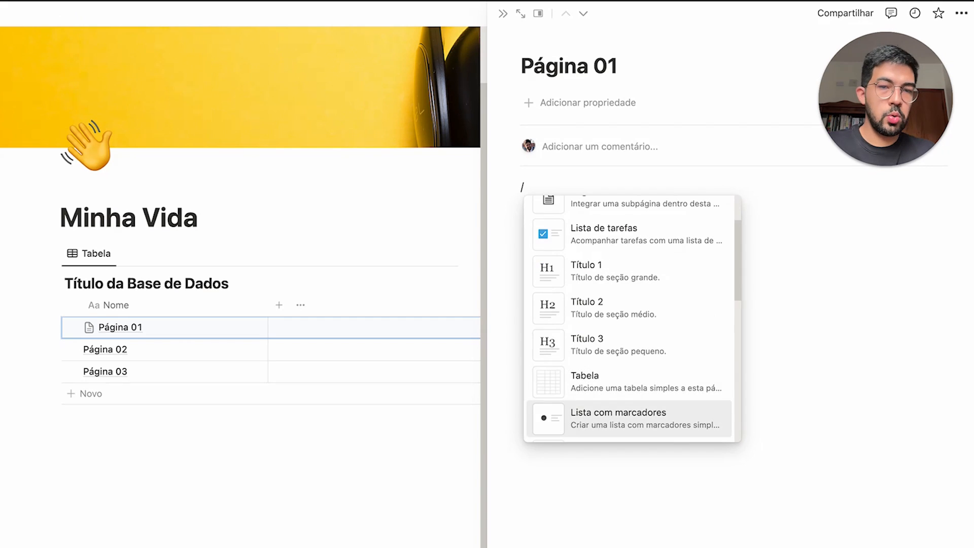
key(Down)
key(Down)
key(Down)
key(Down)
key(Down)
key(Down)
key(Down)
key(Down)
key(Down)
key(Down)
key(Down)
key(Down)
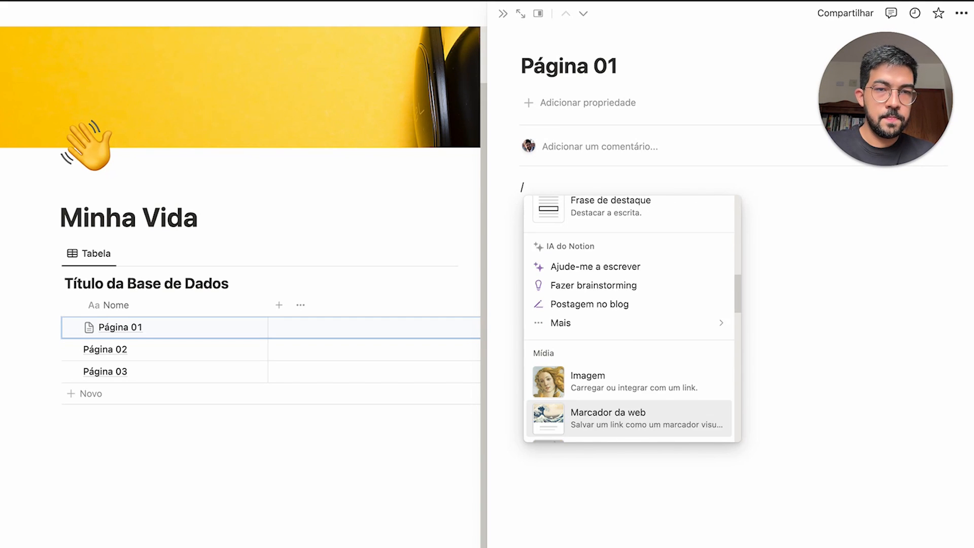
key(Down)
key(Down)
key(Down)
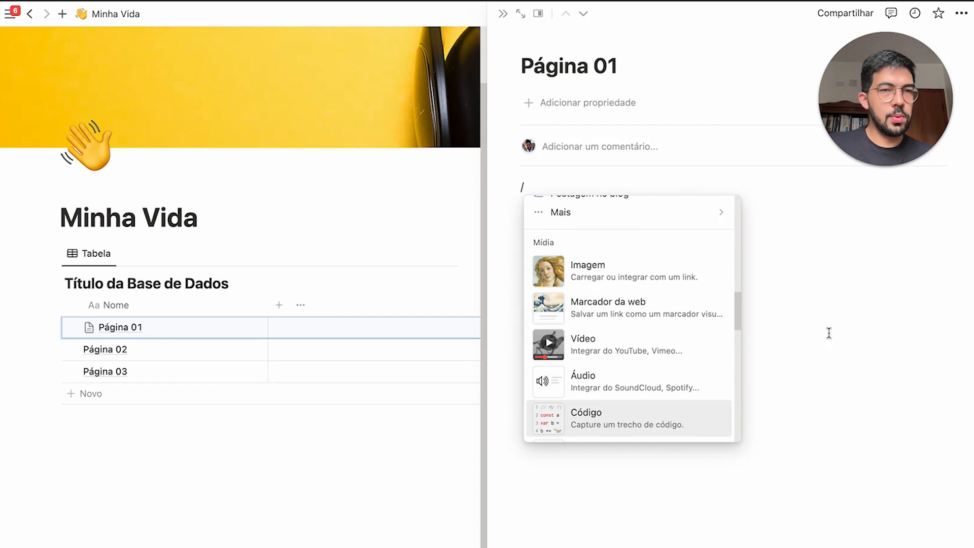
Dismiss the slash line, close the preview, and narrow the Nome column
scroll(680, 276, up, 8)
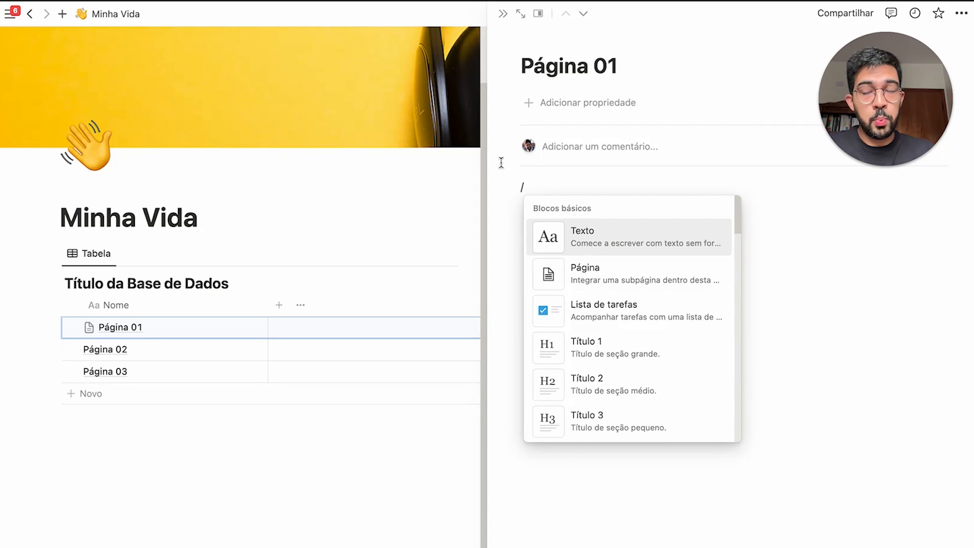
drag(501, 162, 543, 214)
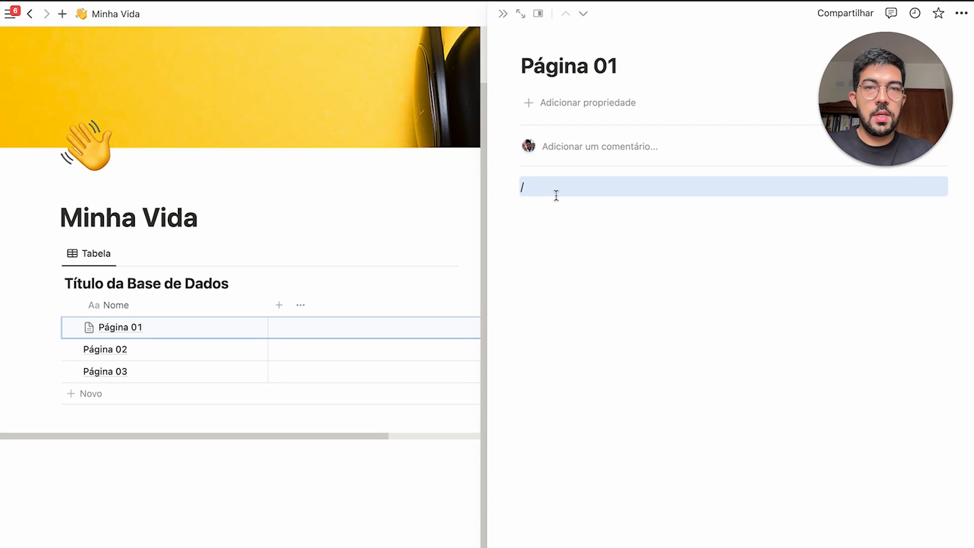
click(557, 193)
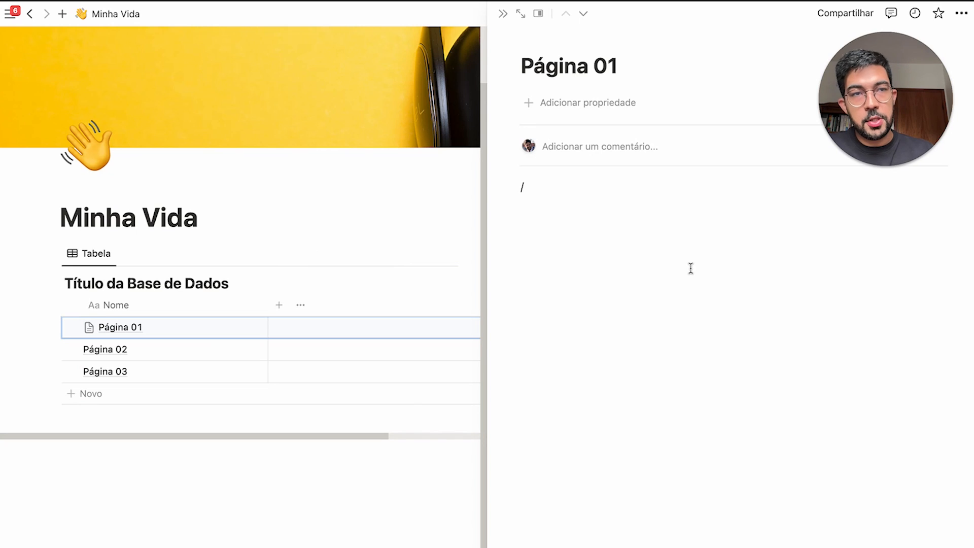
drag(616, 261, 512, 117)
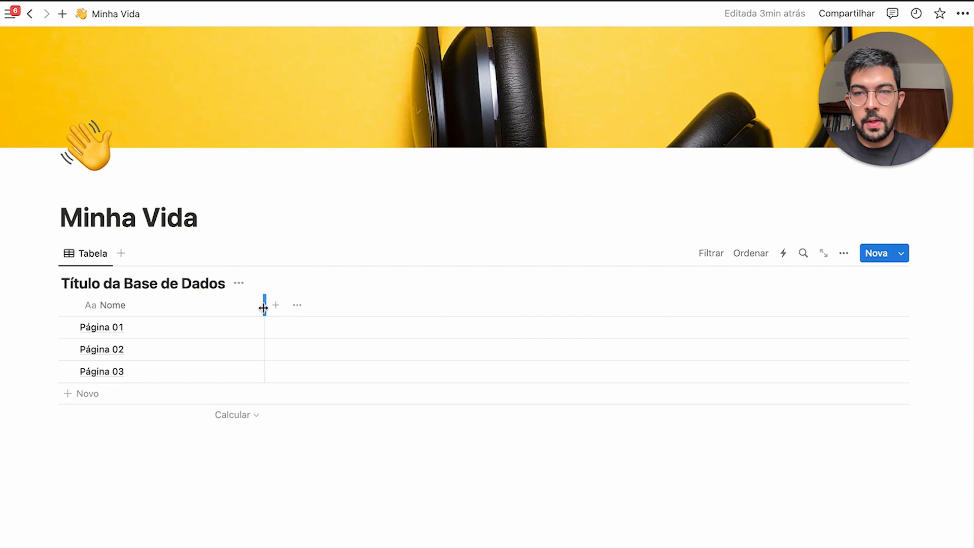
drag(264, 306, 212, 323)
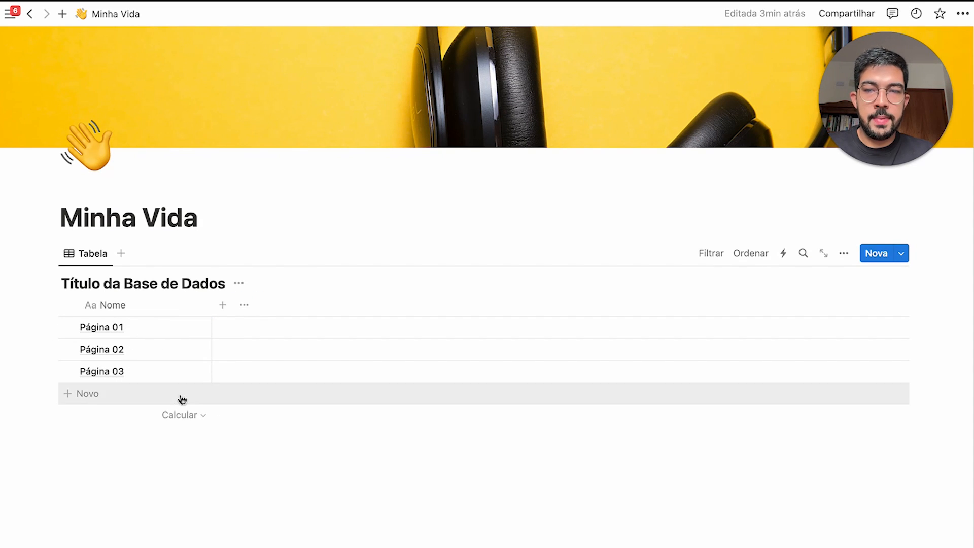
Add a Texto column to the table
click(223, 306)
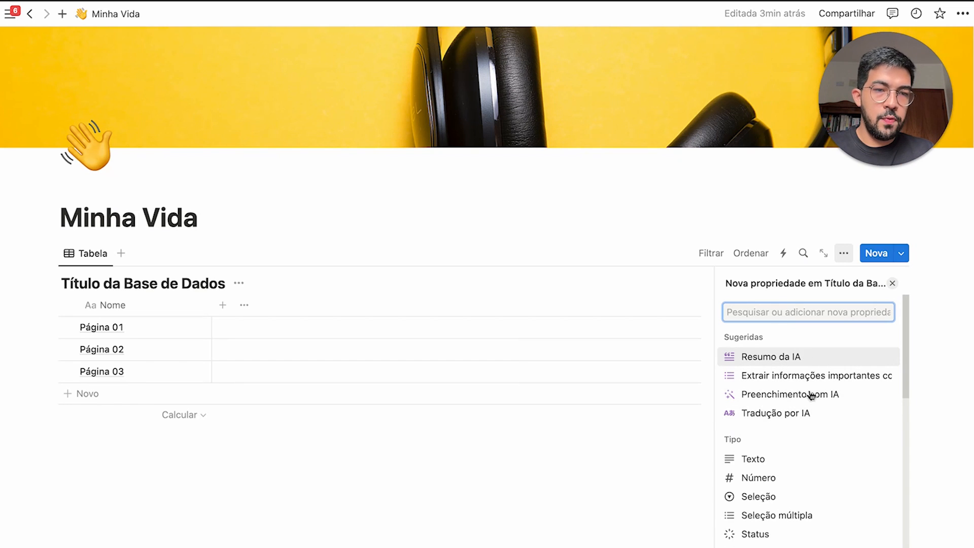
scroll(812, 425, down, 5)
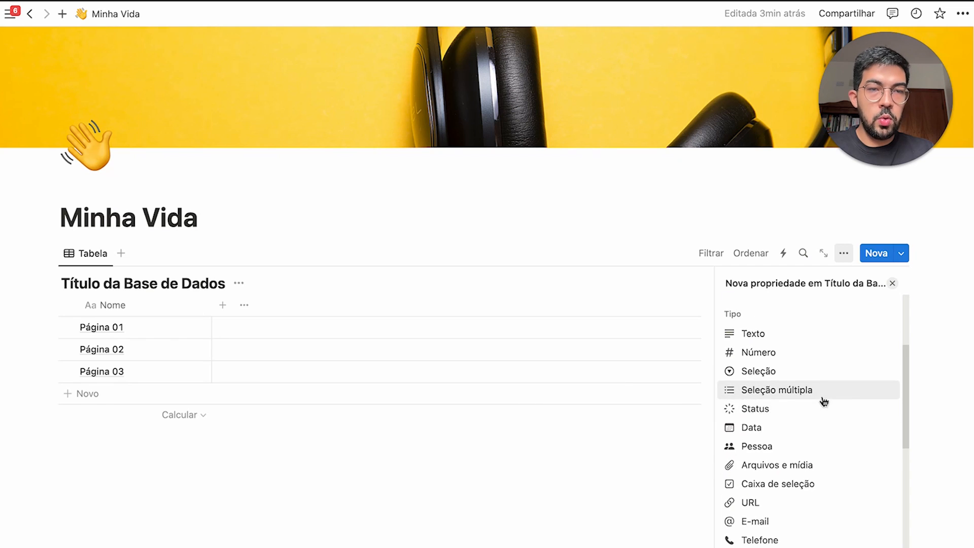
click(778, 327)
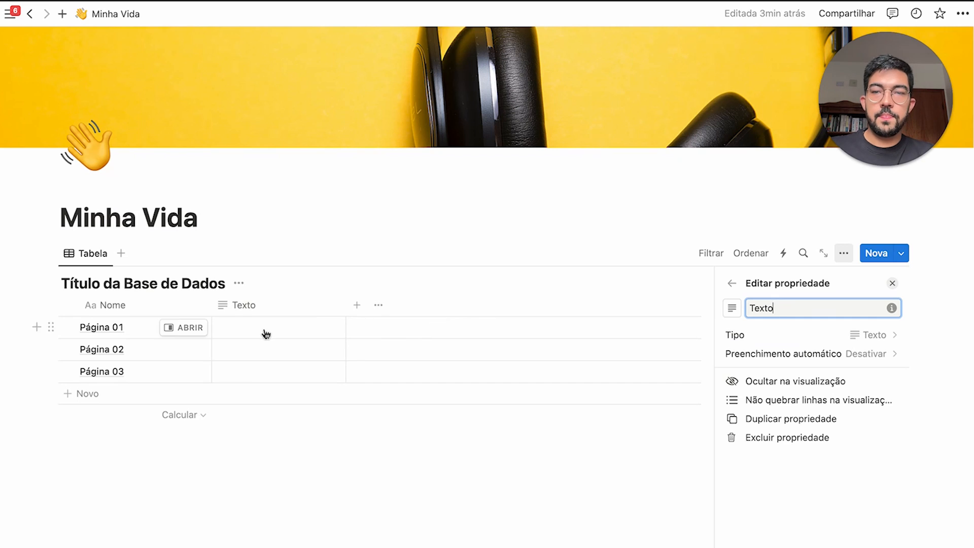
Fill the Texto column with 'Isso é uma página do Notion.' for Página 01 through 03
click(339, 327)
text(Isso ;)
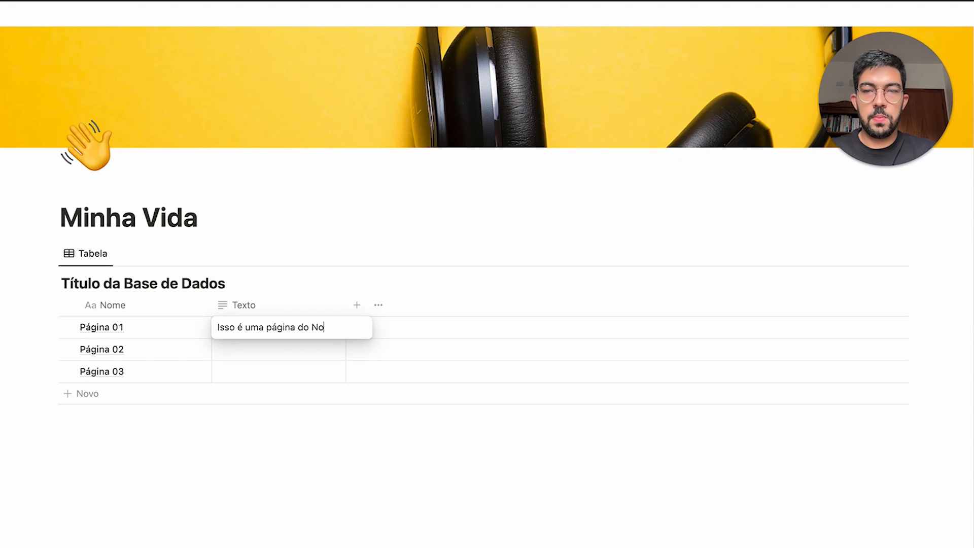
text(tion.)
key(super+a)
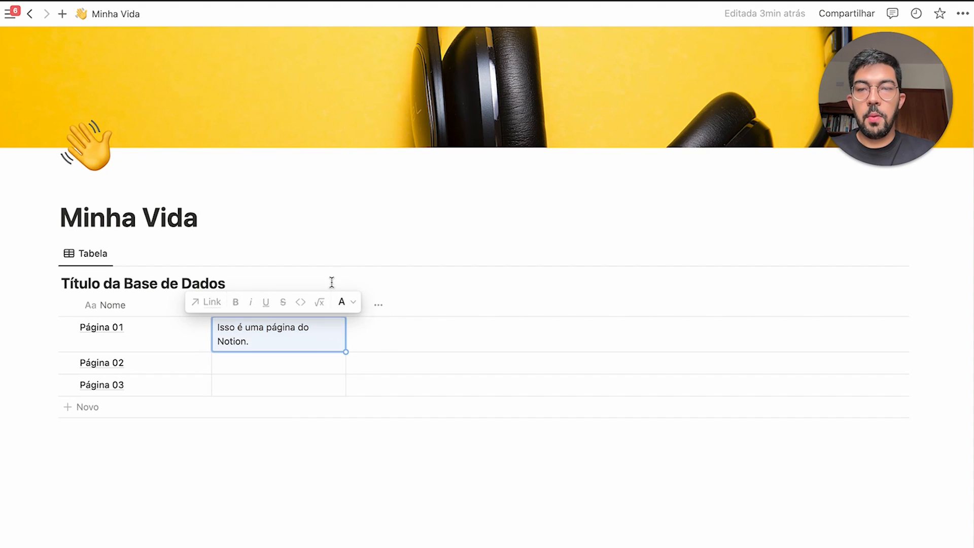
key(Escape)
drag(346, 305, 354, 305)
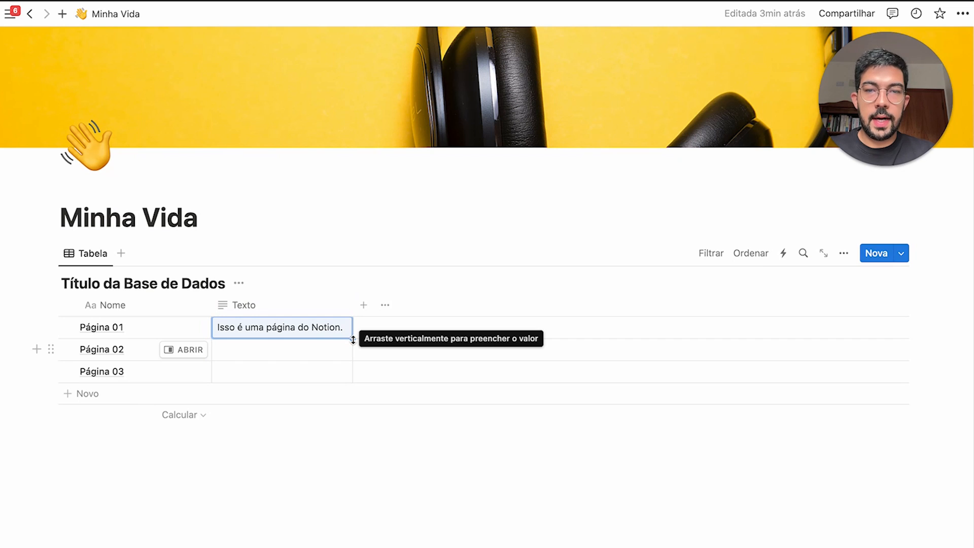
drag(354, 339, 348, 378)
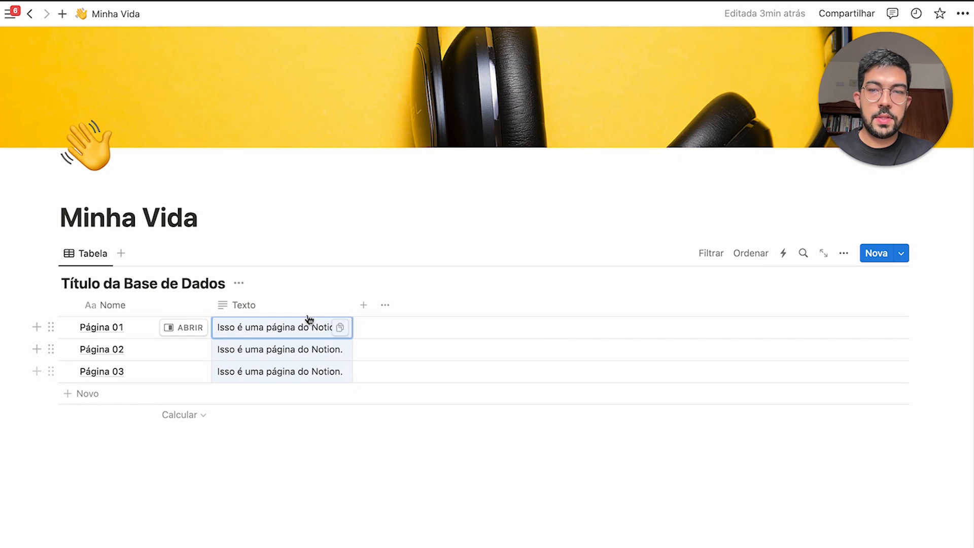
Narrow the Nome column and add a Número property formatted as Real currency
click(334, 453)
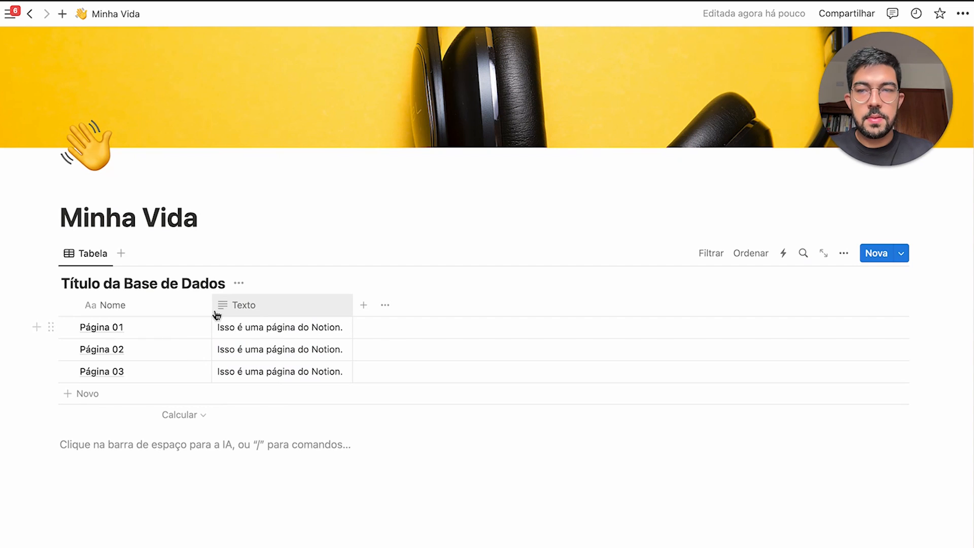
drag(212, 307, 173, 309)
click(324, 305)
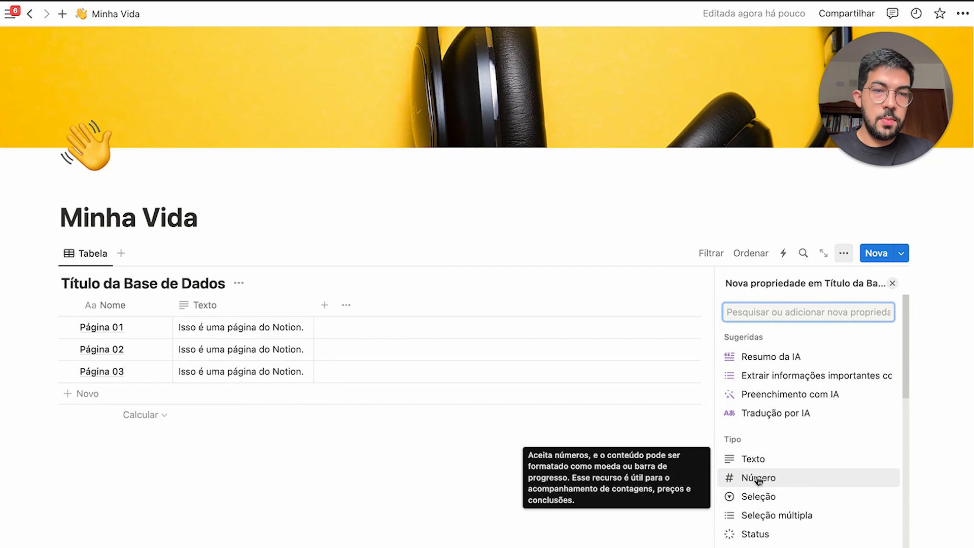
click(774, 480)
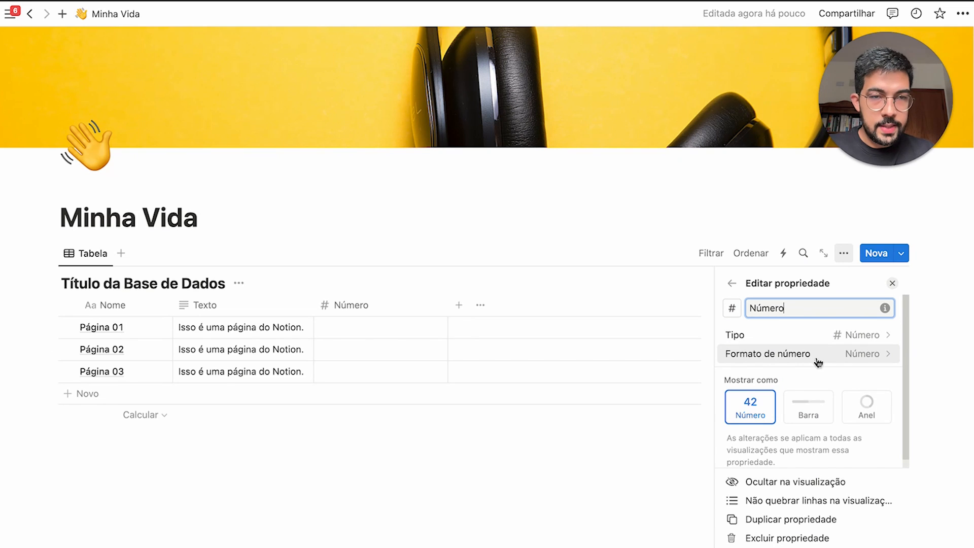
click(834, 355)
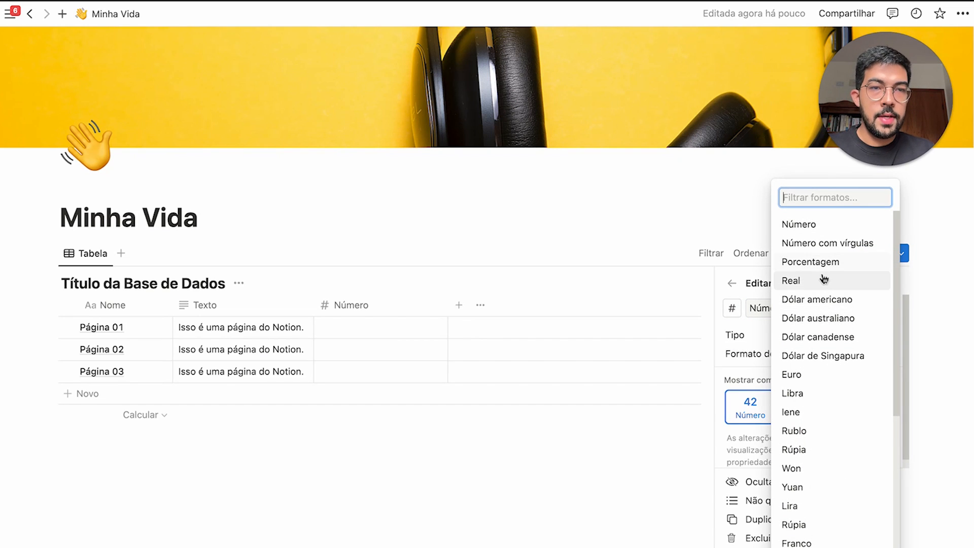
scroll(822, 408, down, 5)
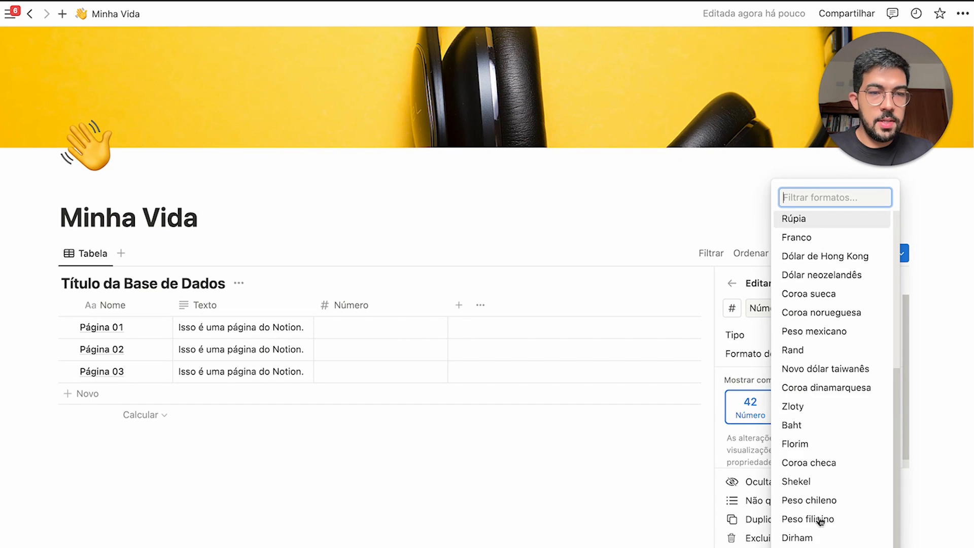
scroll(831, 517, down, 2)
scroll(822, 482, up, 10)
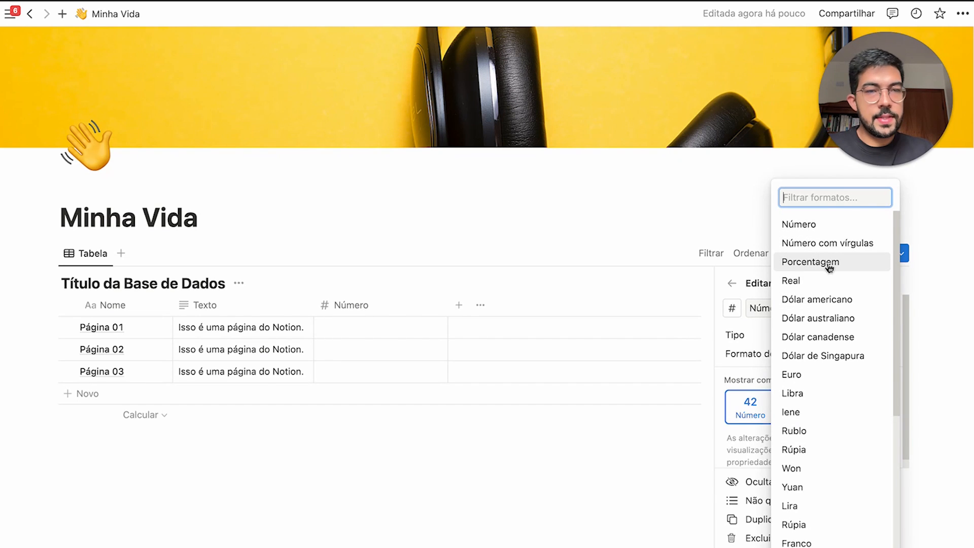
click(826, 285)
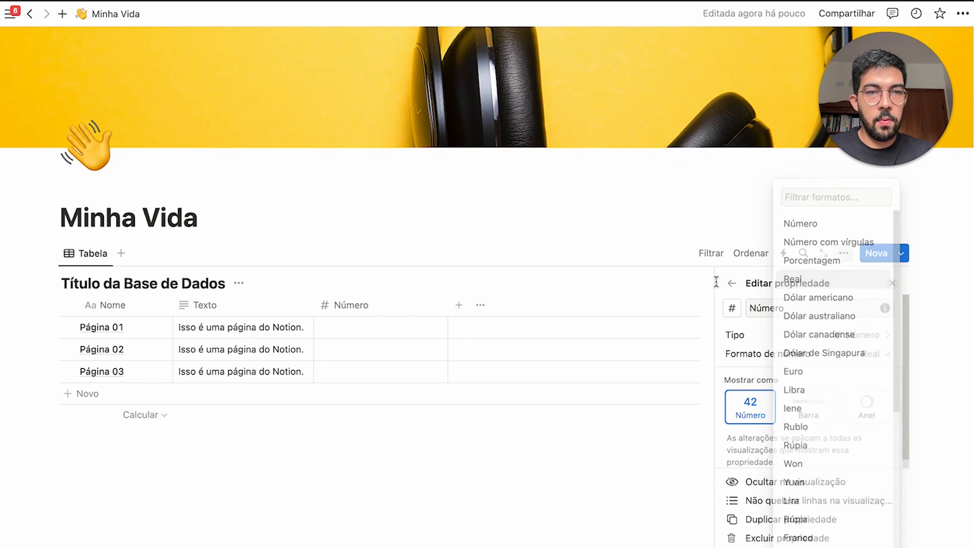
Enter 1000, 2000 and 3000 for Páginas 01–03, then narrow the Número column
click(389, 334)
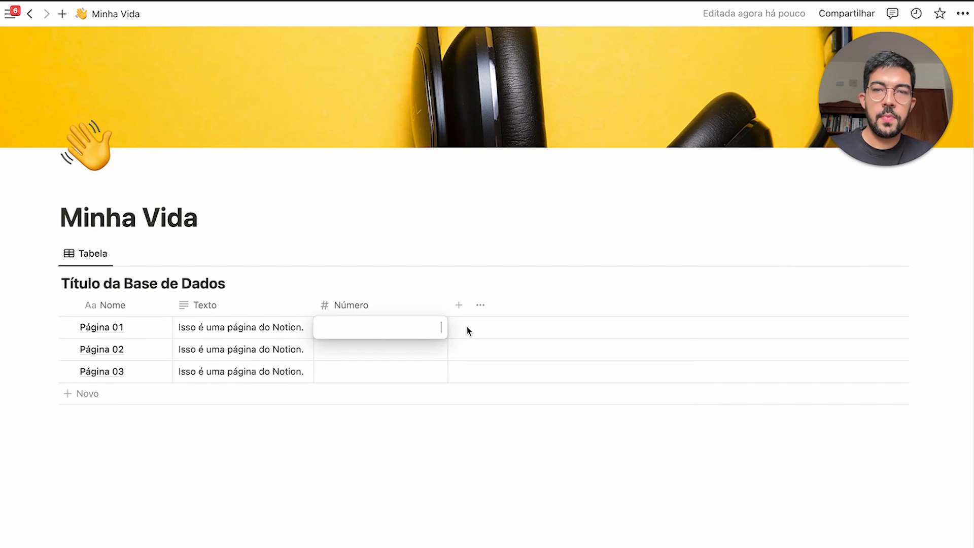
text(1000)
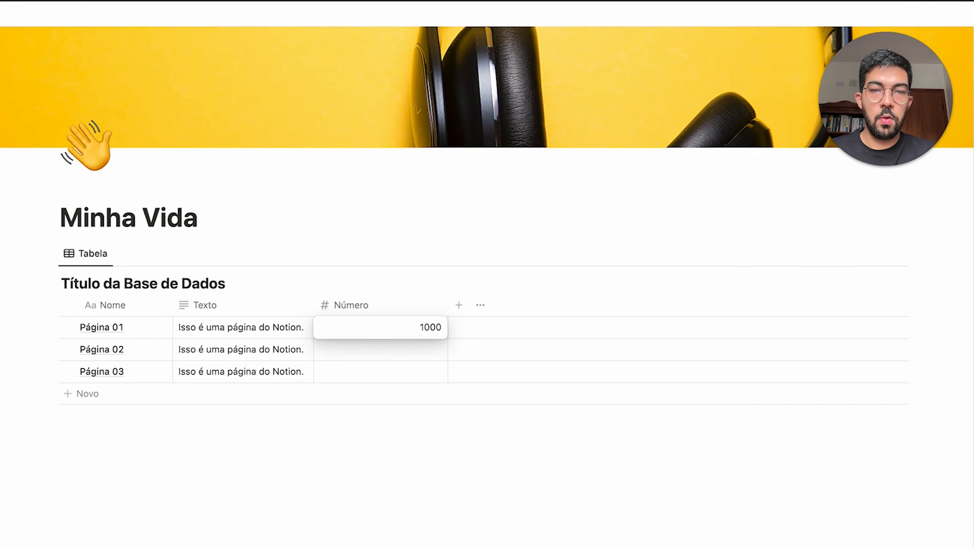
key(Return)
text(2000)
key(Return)
text(3000)
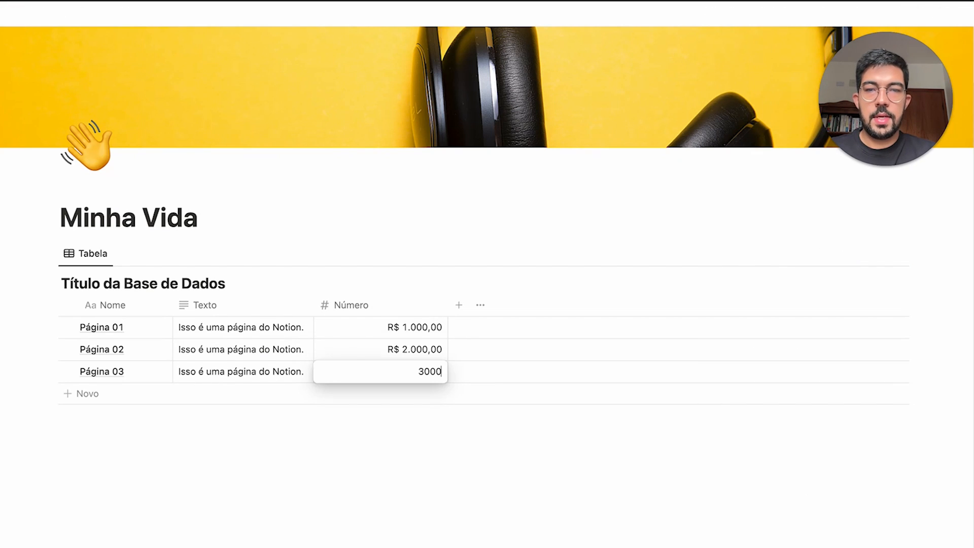
key(Return)
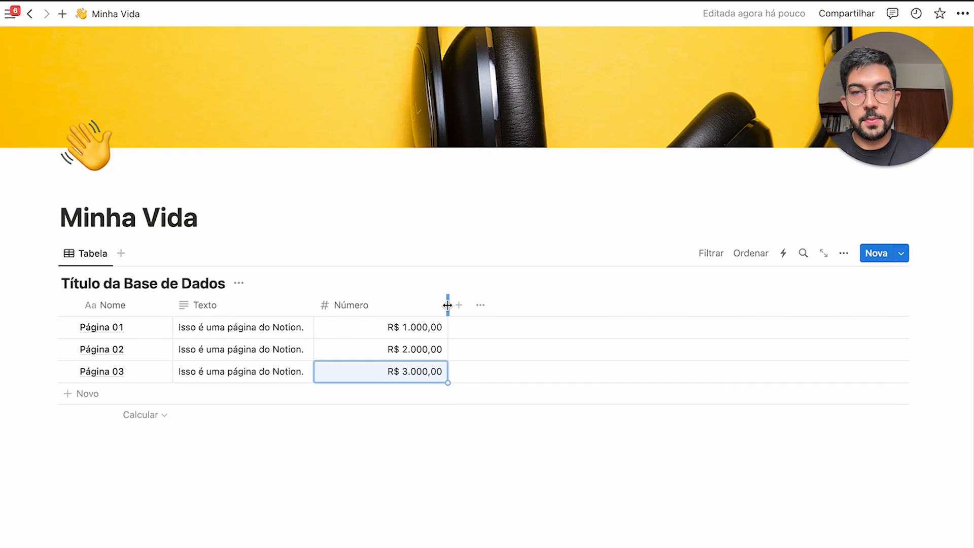
drag(447, 305, 400, 305)
Show Número as Barra, then as Anel with Roxo, then Cinza claro ring colour
click(394, 304)
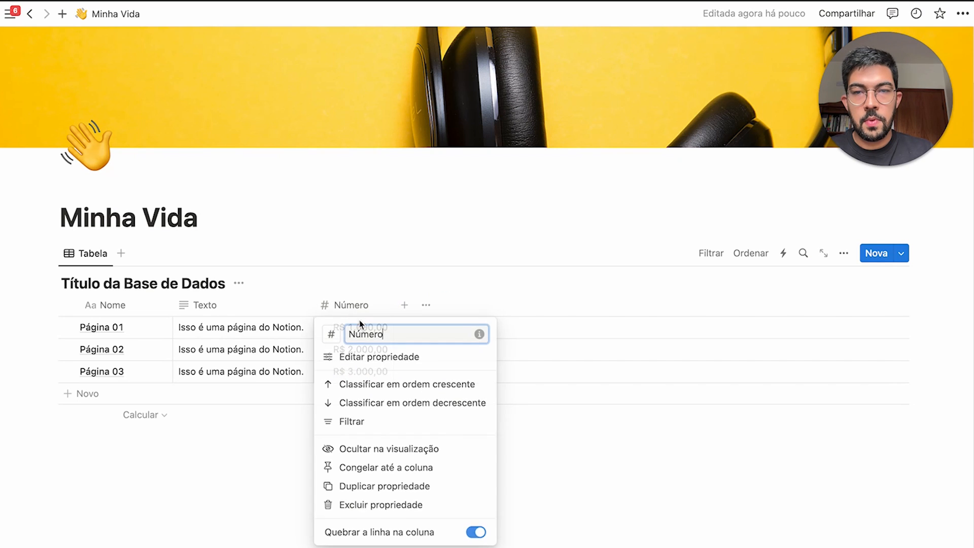
click(394, 356)
click(808, 386)
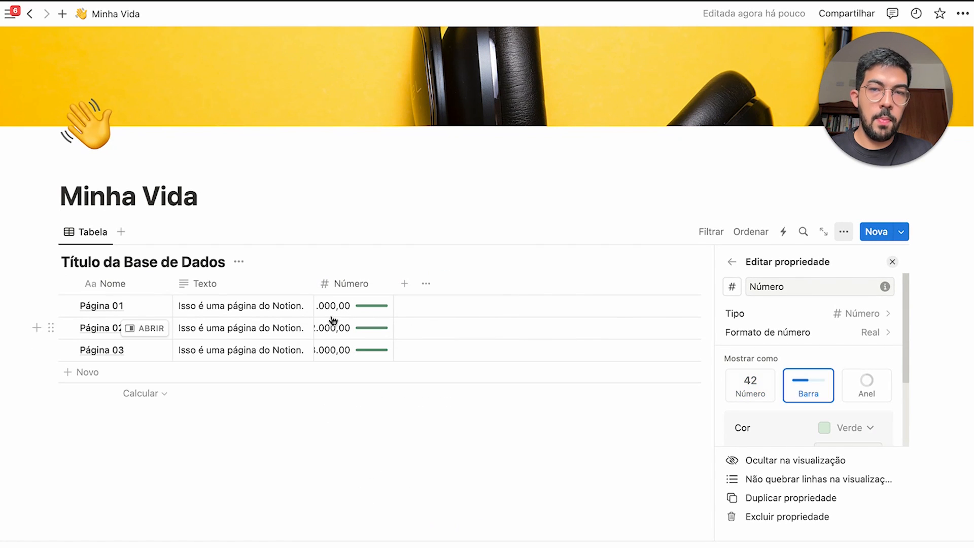
drag(391, 284, 462, 287)
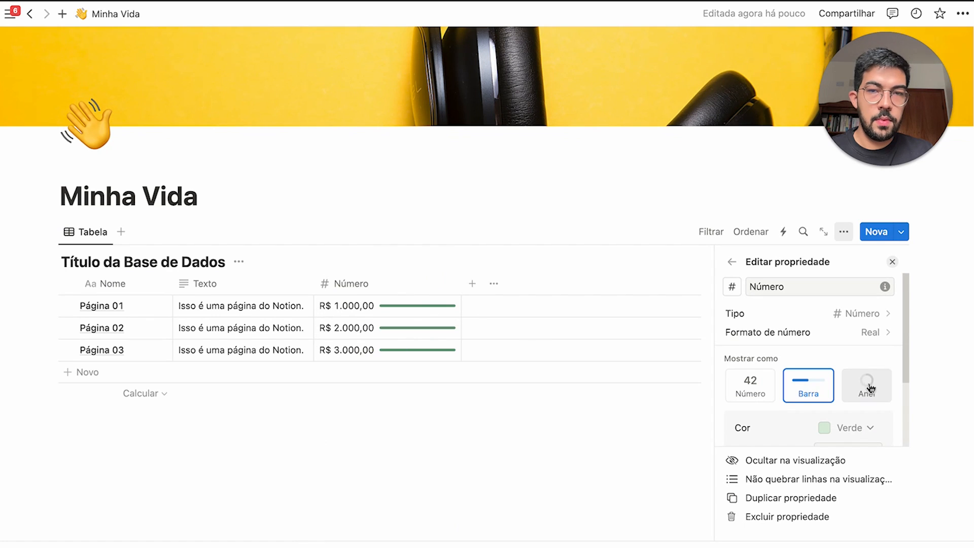
click(873, 390)
click(845, 429)
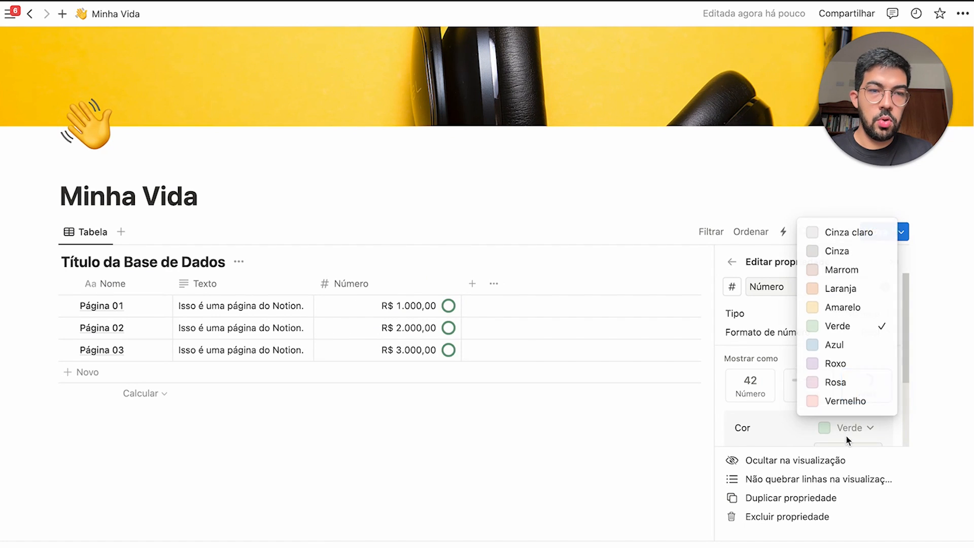
click(846, 375)
click(848, 428)
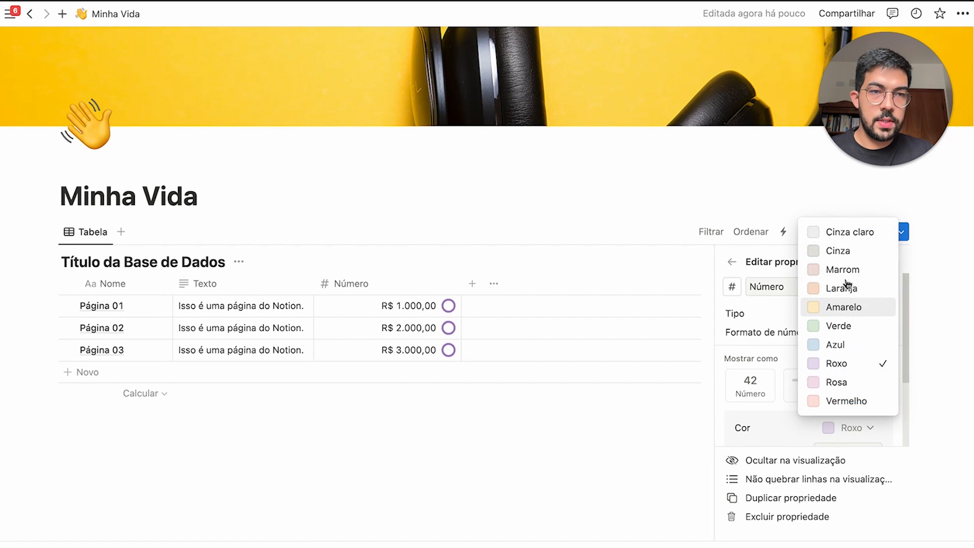
click(842, 239)
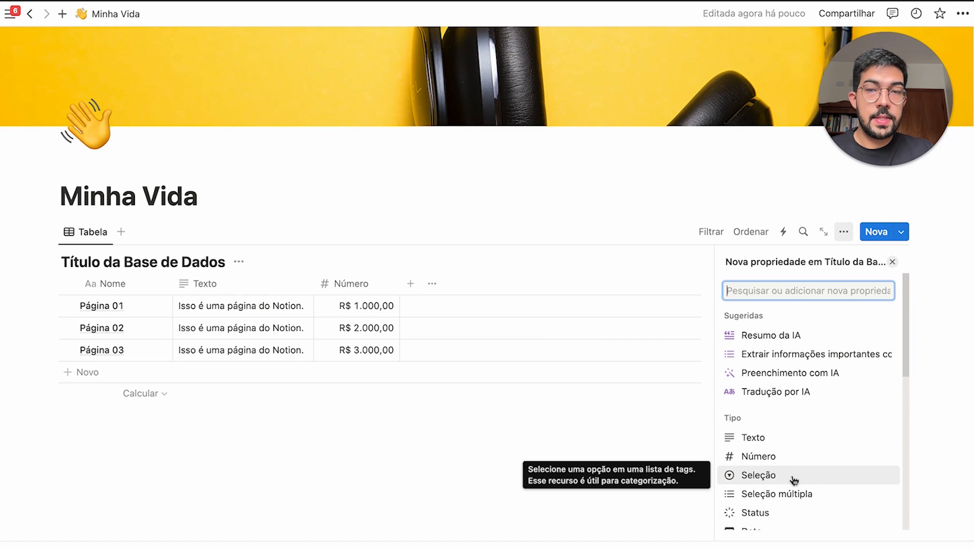
Add a Seleção property with options Tag 01, Tag 02 and Tag 03
click(794, 477)
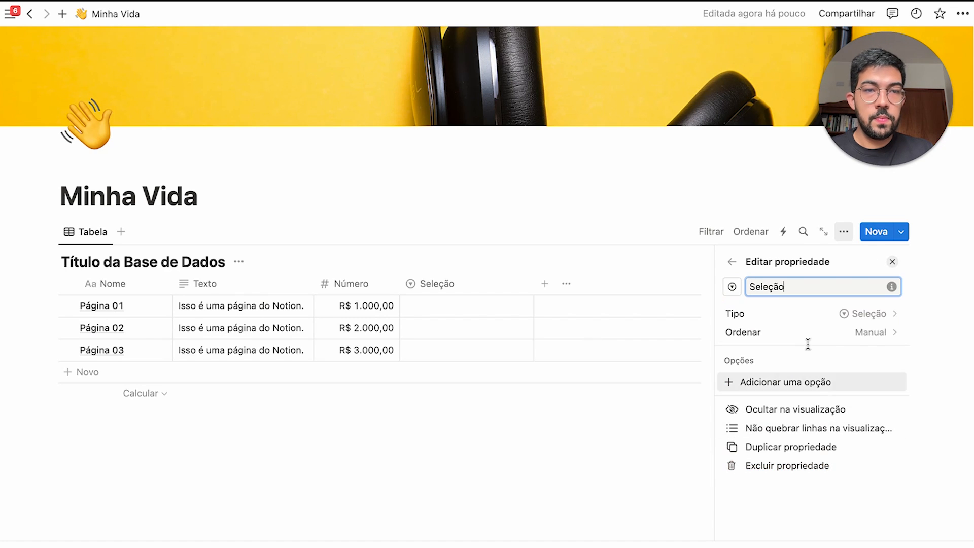
click(743, 382)
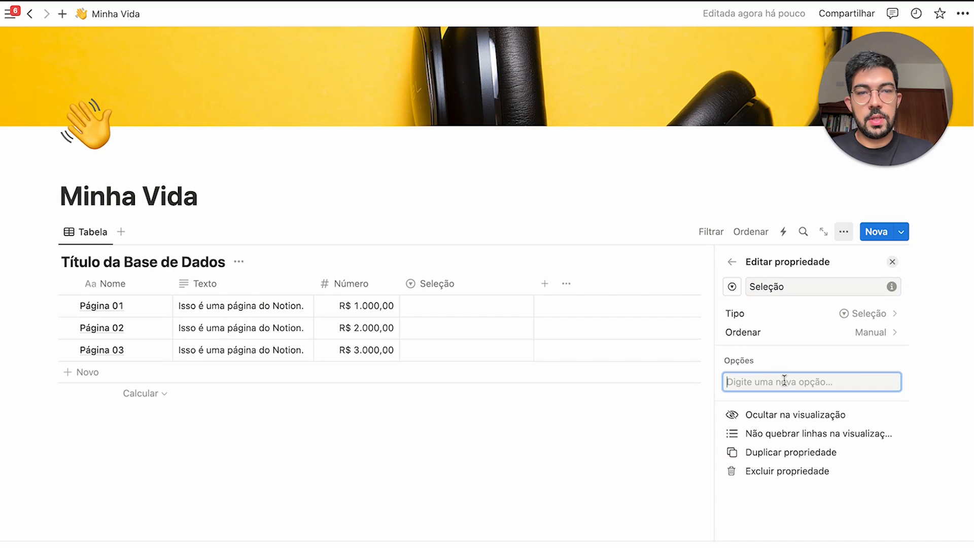
text(Tag)
key(Return)
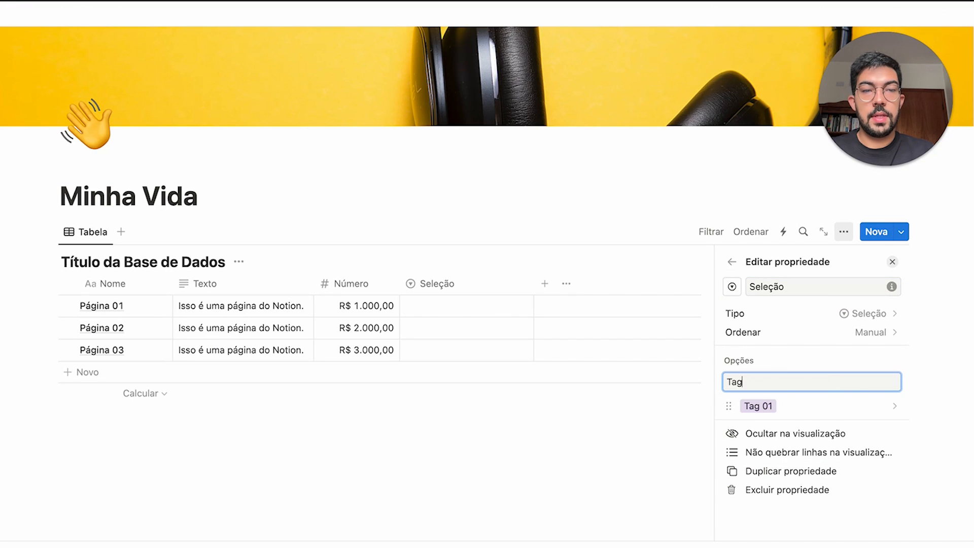
text(Tag 02)
key(Return)
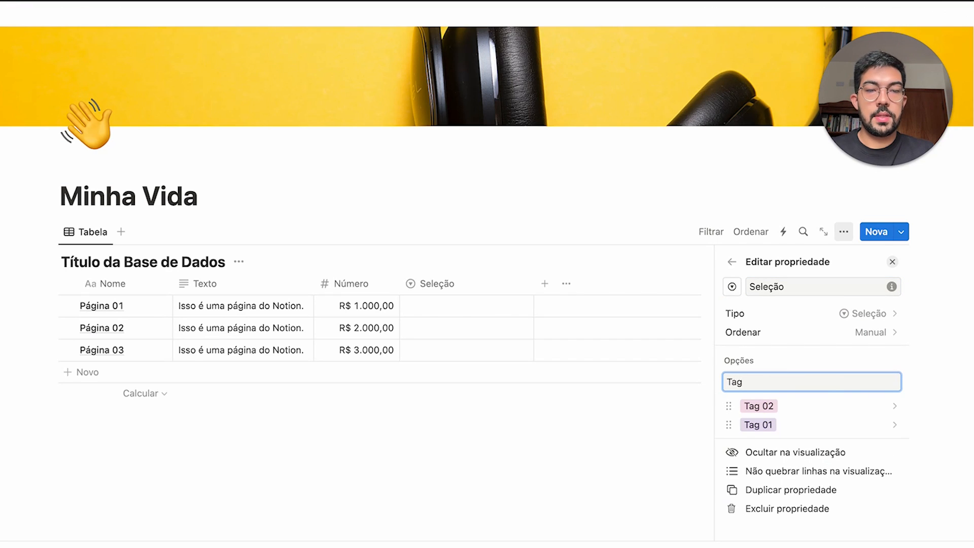
text(Tag 03)
key(Return)
Colour Tag 01 Verde, Tag 02 Amarelo and Tag 03 Azul
click(766, 440)
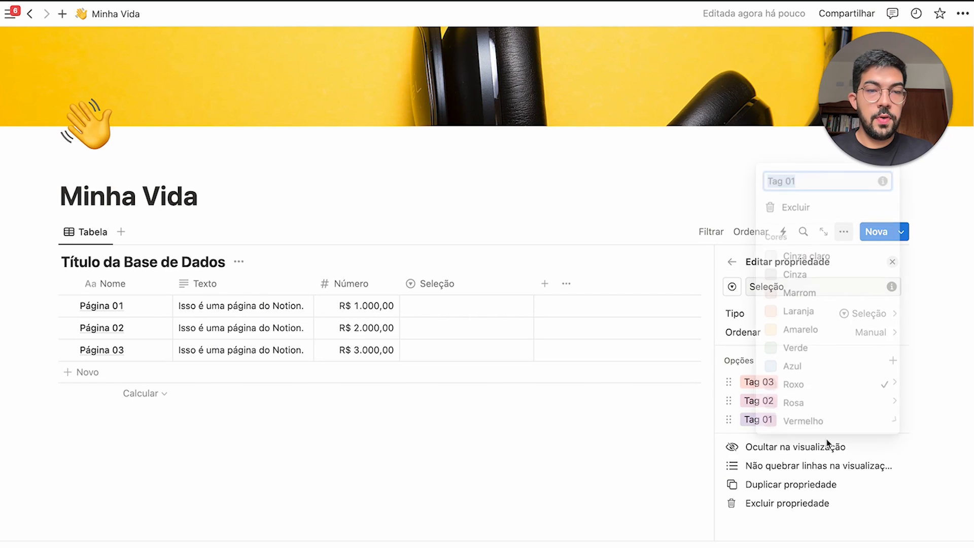
click(806, 345)
click(750, 401)
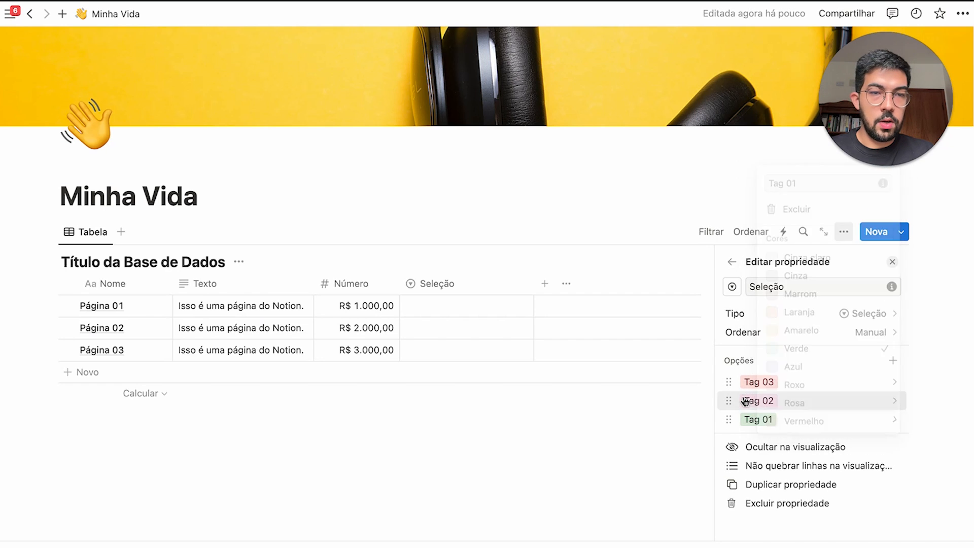
click(817, 284)
click(746, 382)
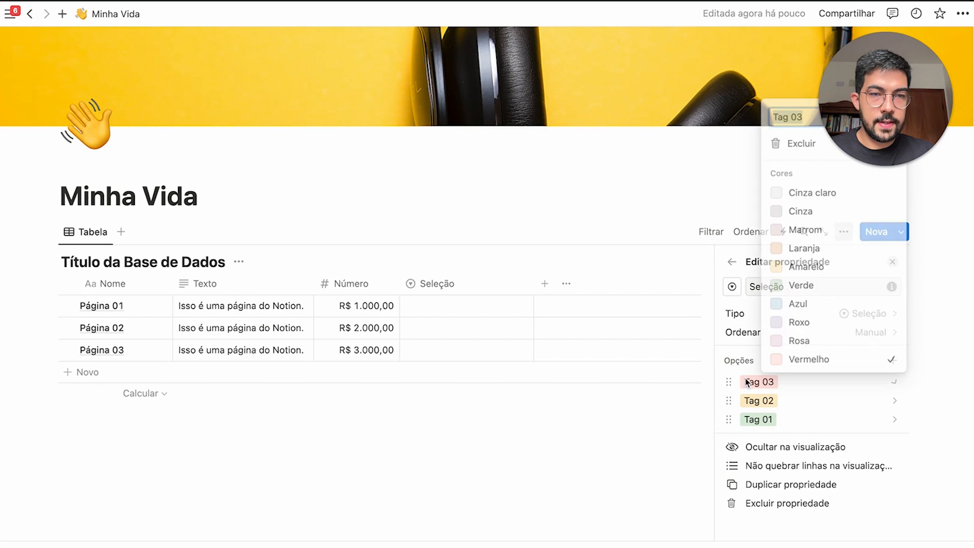
click(805, 305)
click(698, 372)
Assign Tag 01, Tag 02 and Tag 03 to Páginas 01, 02 and 03, and narrow the column
click(456, 307)
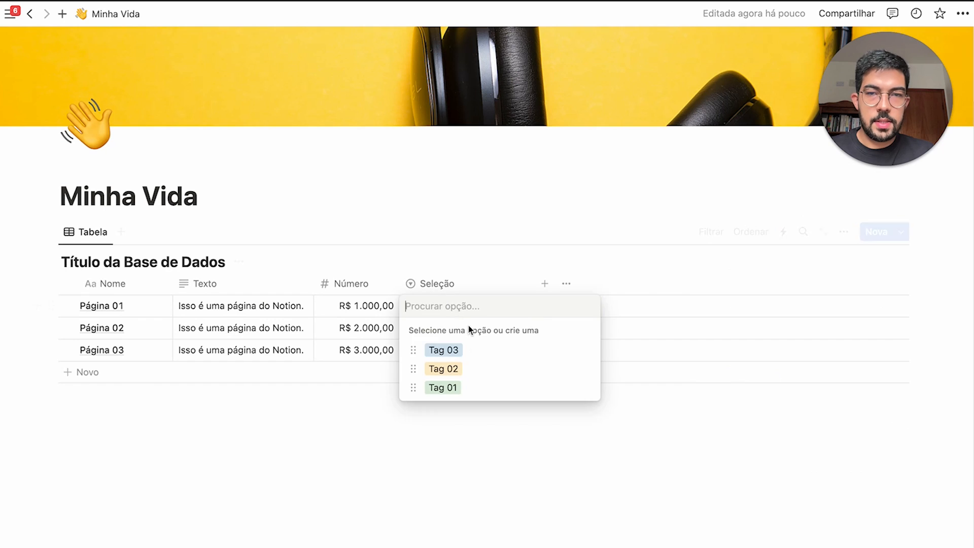
click(477, 393)
click(479, 329)
click(491, 394)
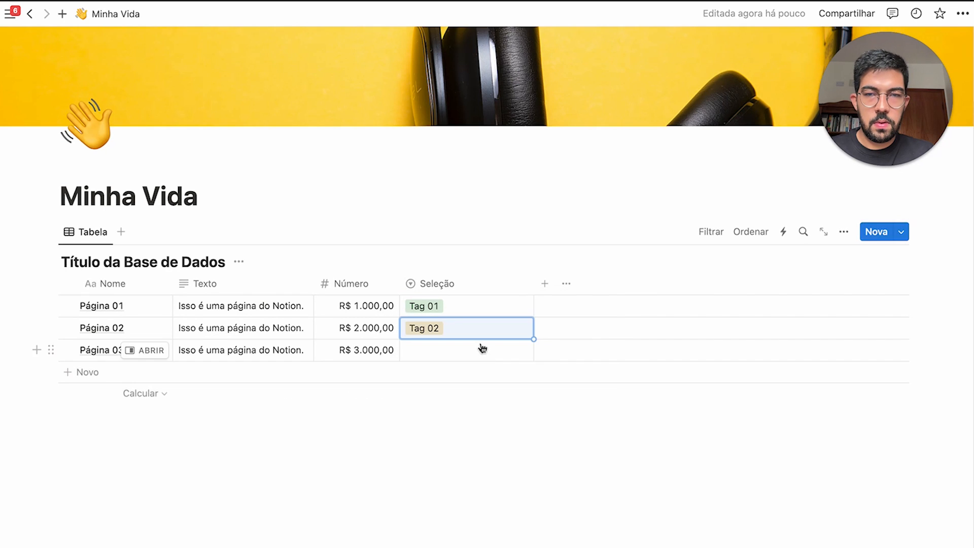
click(480, 349)
click(486, 393)
drag(534, 284, 471, 284)
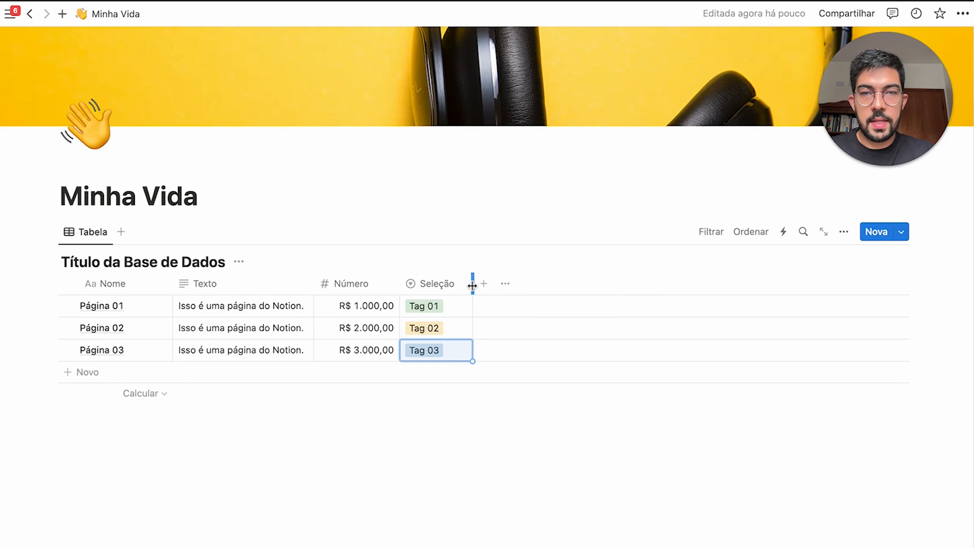
click(490, 284)
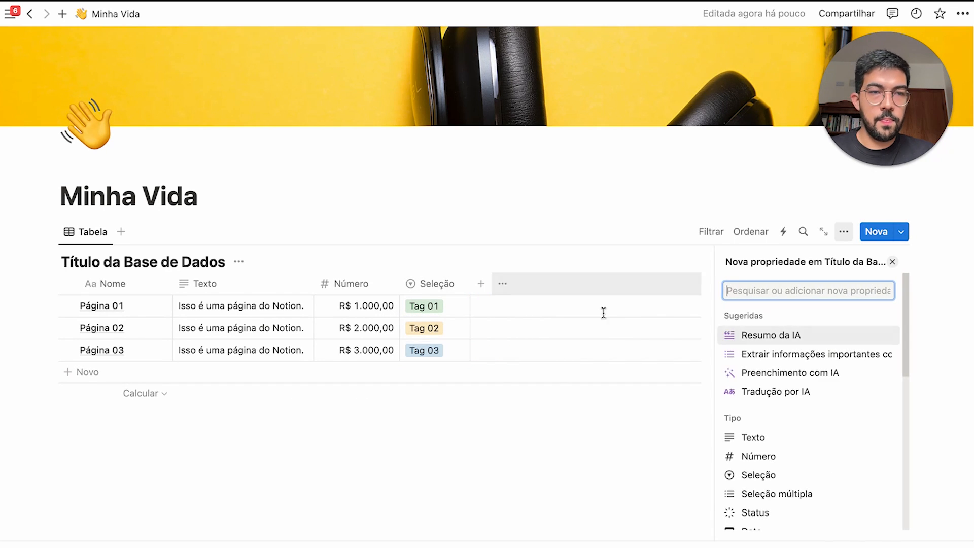
Add a Seleção múltipla column and give Página 01 Tag 01, Tag 02 and Tag 03
click(802, 493)
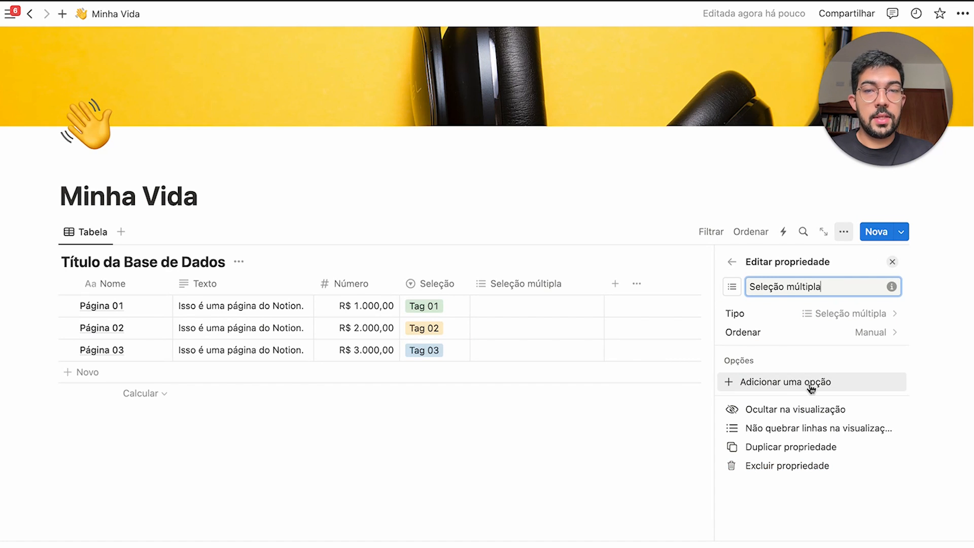
click(811, 388)
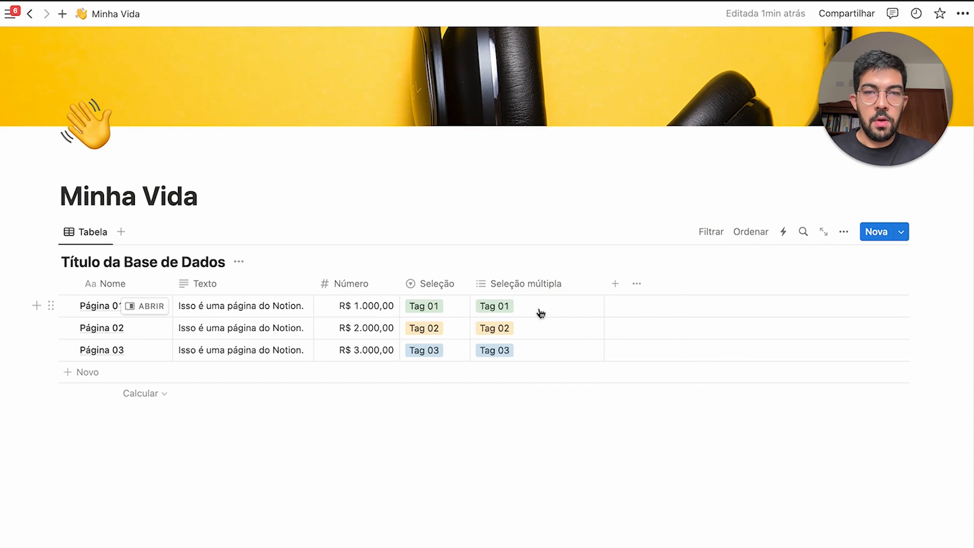
click(536, 308)
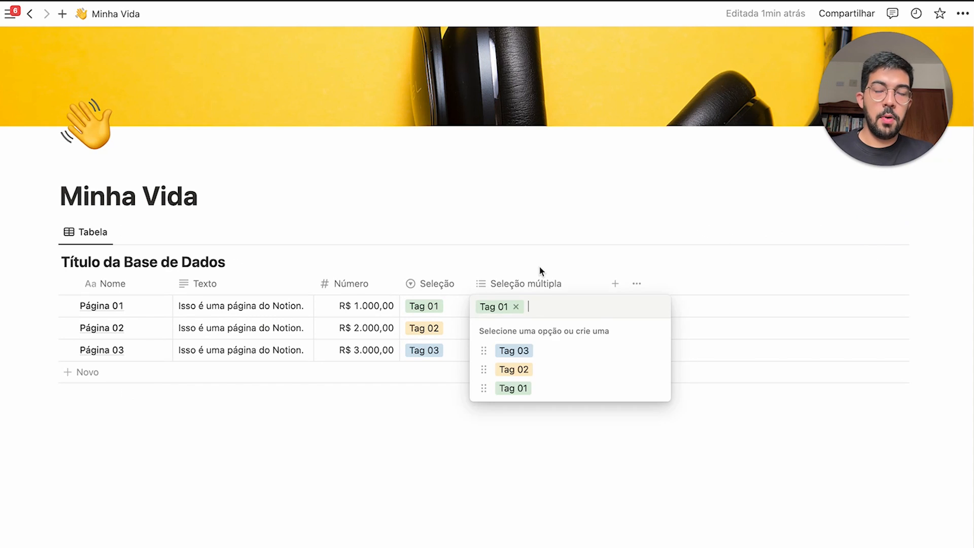
key(Escape)
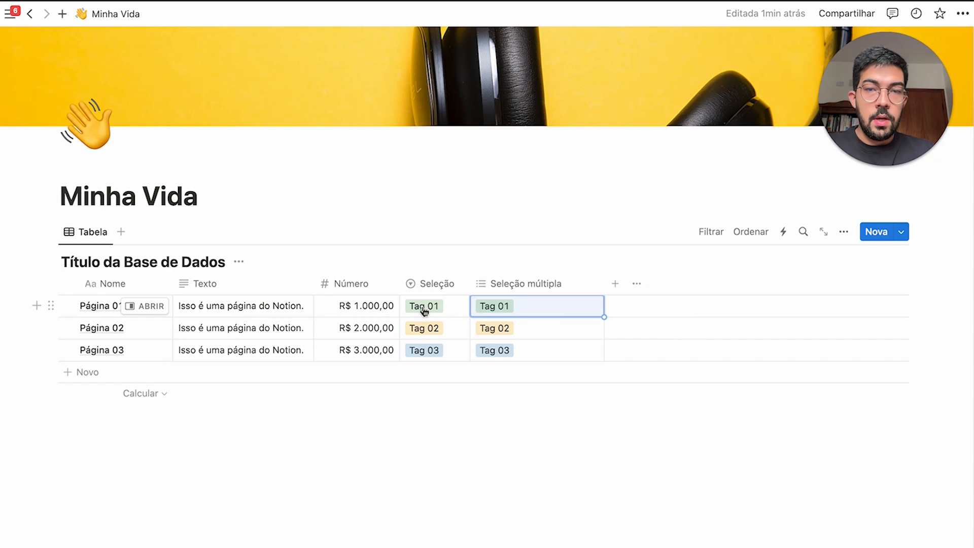
click(523, 313)
click(558, 372)
click(553, 349)
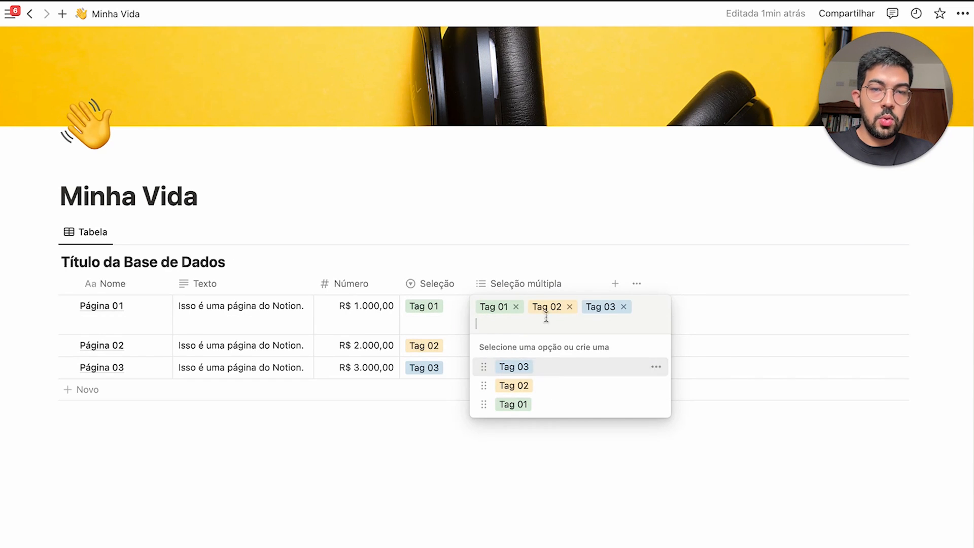
key(Escape)
drag(604, 293, 619, 293)
Add Tag 03 to Página 02 and Tag 01 to Página 03 in Seleção múltipla
click(534, 328)
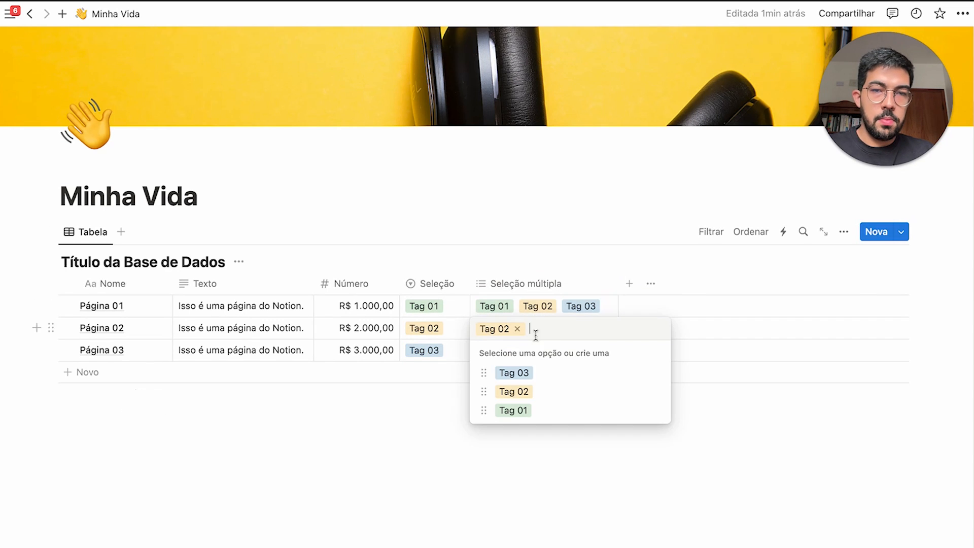
click(538, 372)
key(Escape)
click(545, 353)
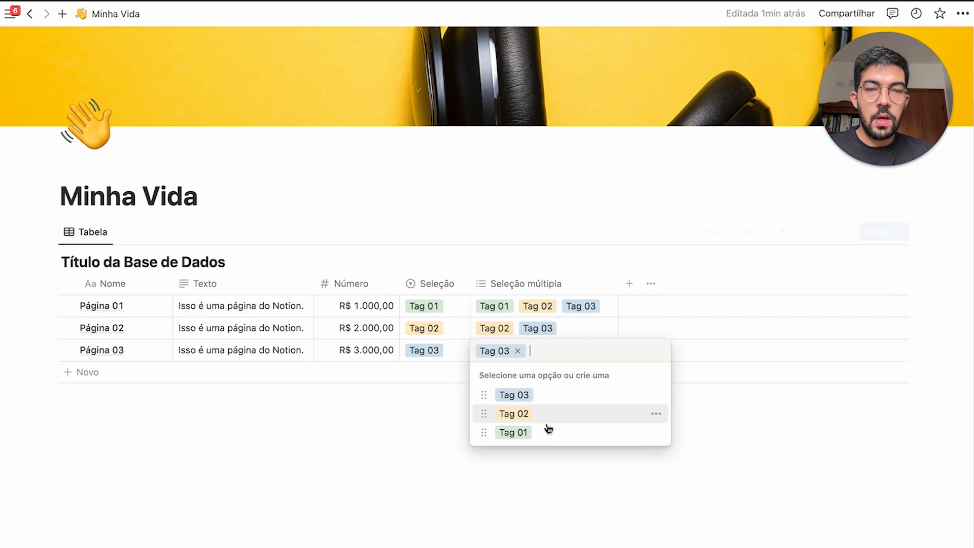
click(548, 430)
key(Escape)
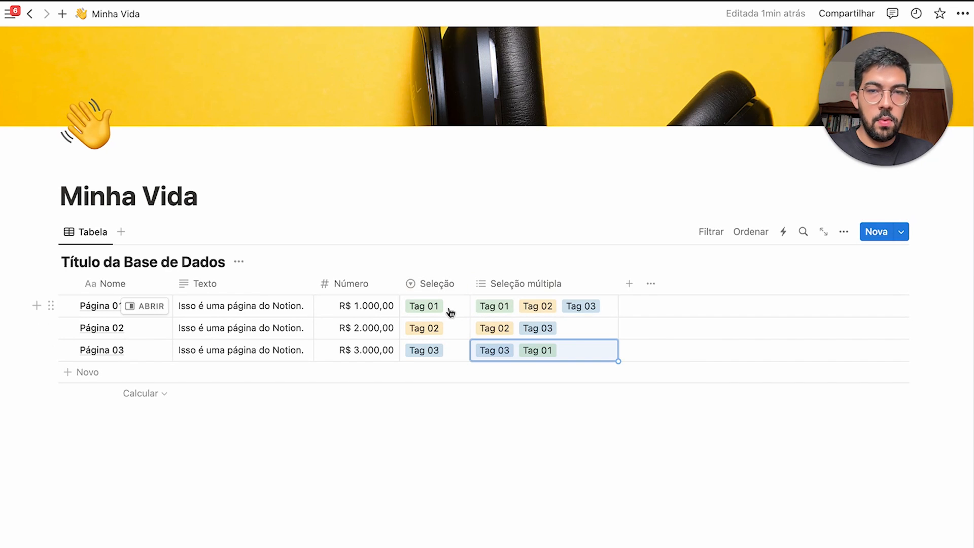
Switch Página 01's Seleção to Tag 02, then back to Tag 01
click(451, 311)
click(446, 371)
click(445, 311)
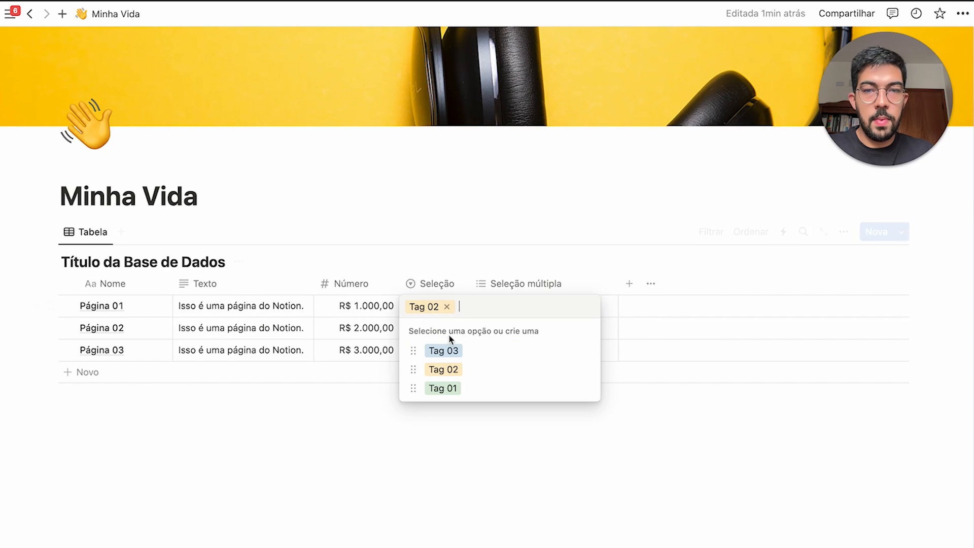
click(471, 387)
click(629, 283)
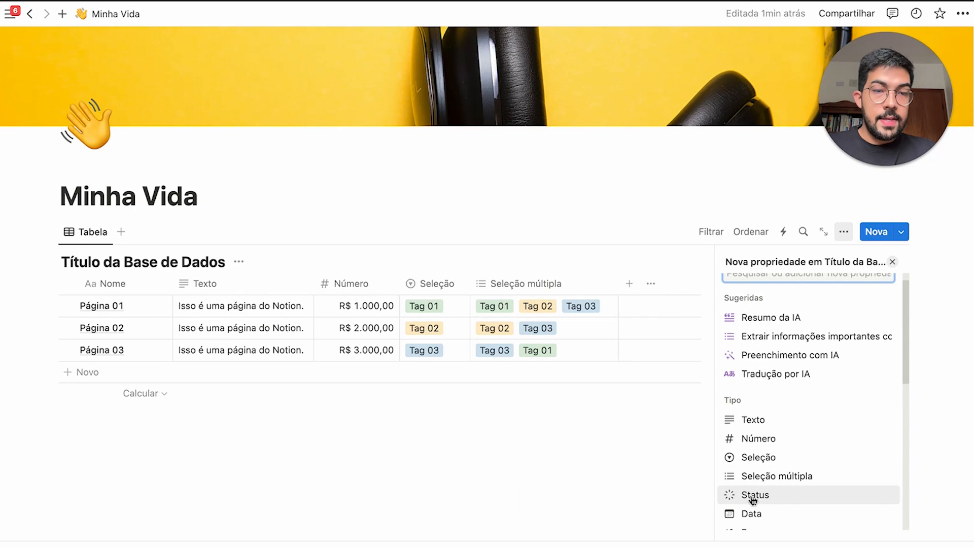
Add a Status column with in-progress options Aguardando revisão, Aprovado and Por escrever
click(782, 495)
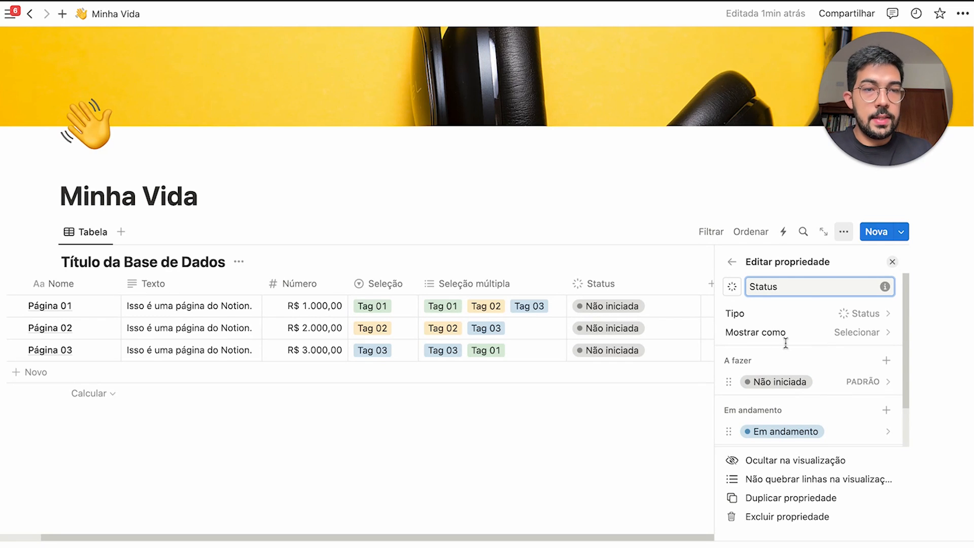
scroll(776, 365, down, 2)
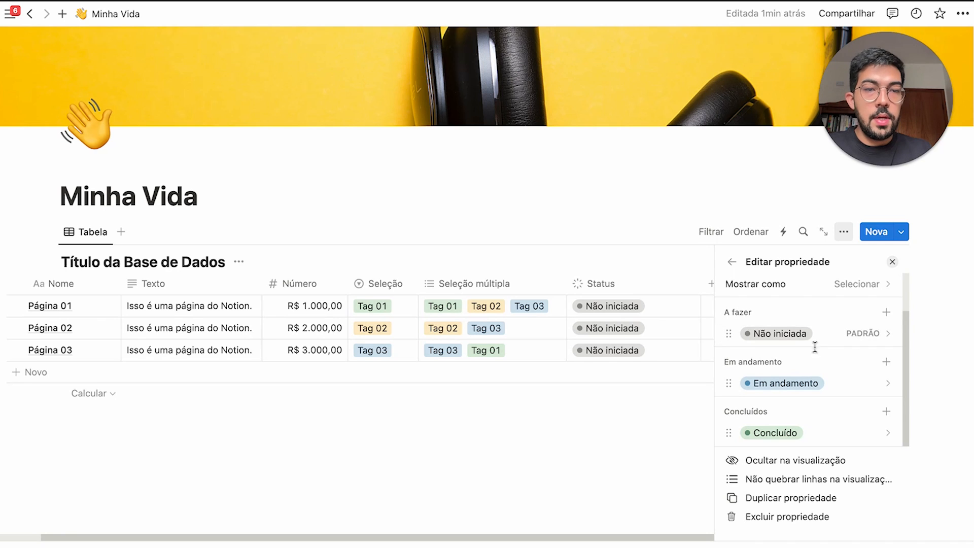
click(887, 362)
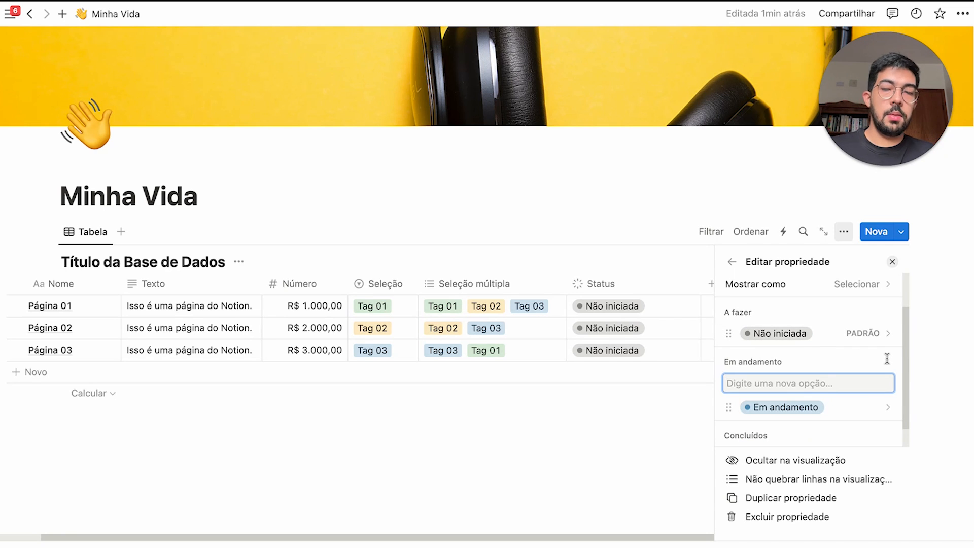
text(Aguardando revisão)
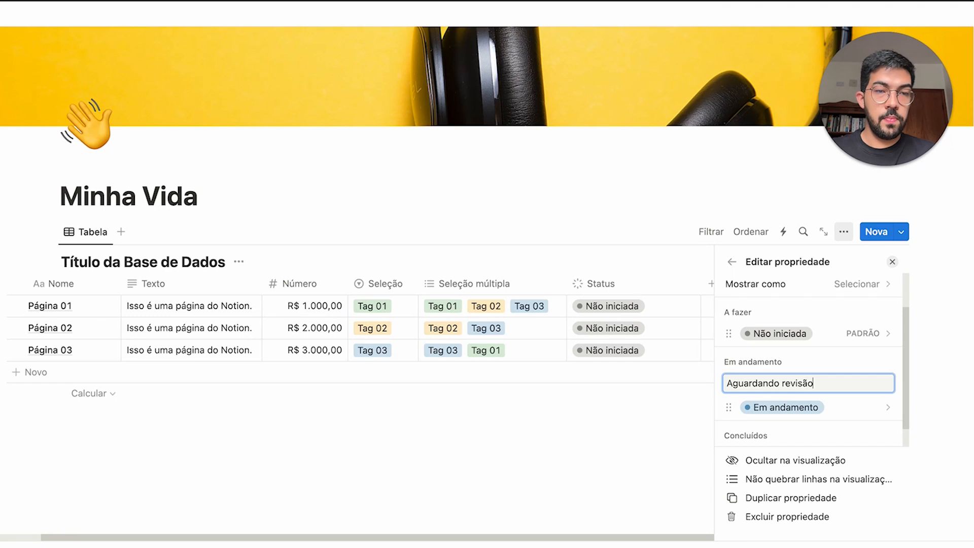
key(Return)
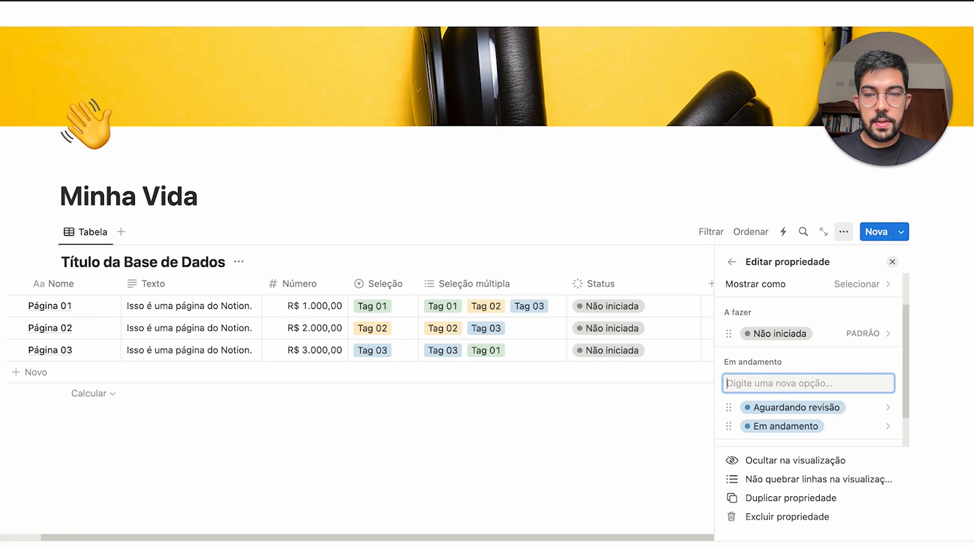
text(Aprova)
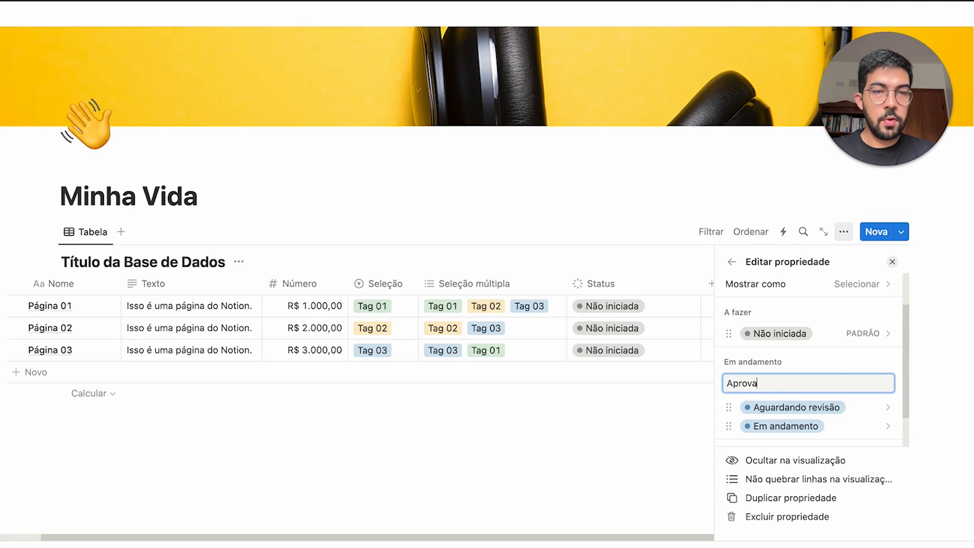
text(do)
key(Return)
text(Por e)
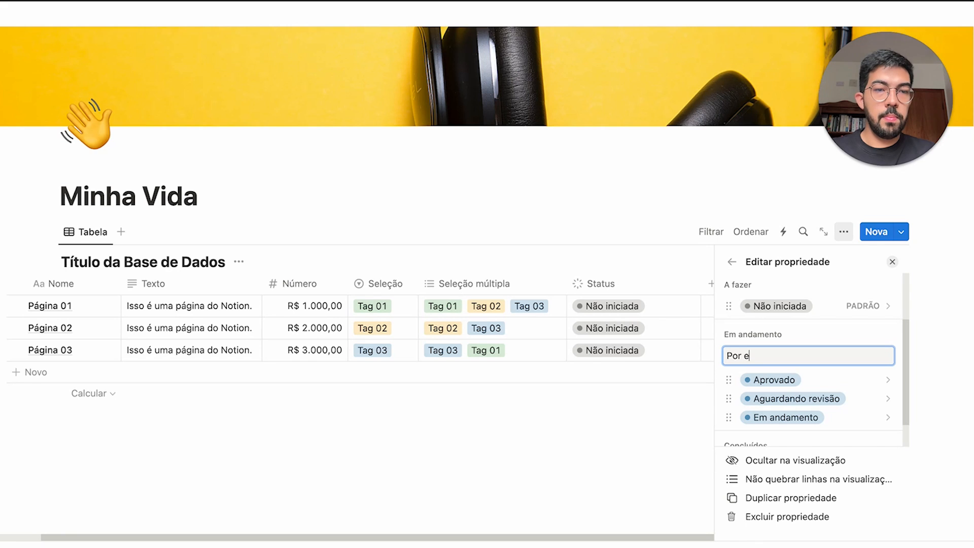
text(screver)
key(Return)
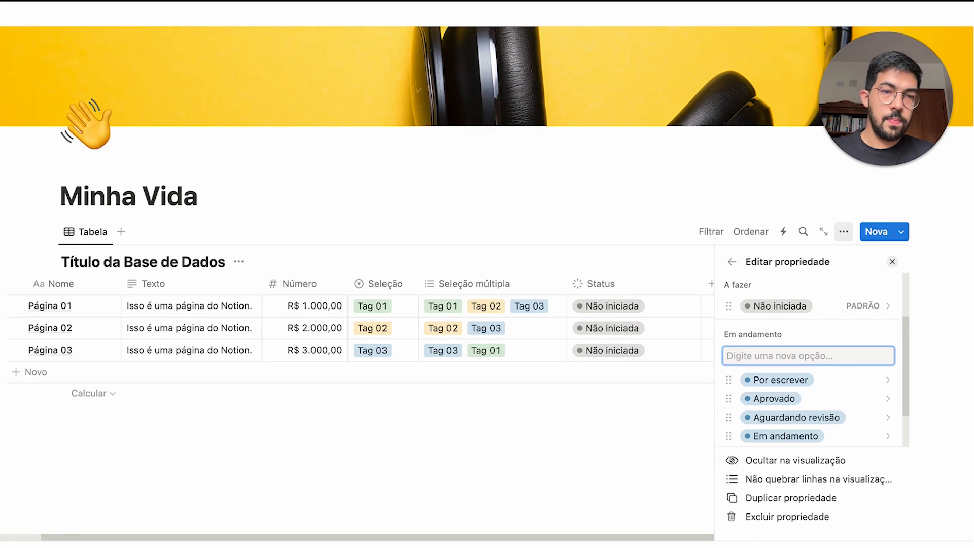
Move Em andamento to the top of the in-progress status options
scroll(887, 340, down, 2)
drag(854, 379, 804, 356)
scroll(805, 350, up, 3)
scroll(771, 375, down, 2)
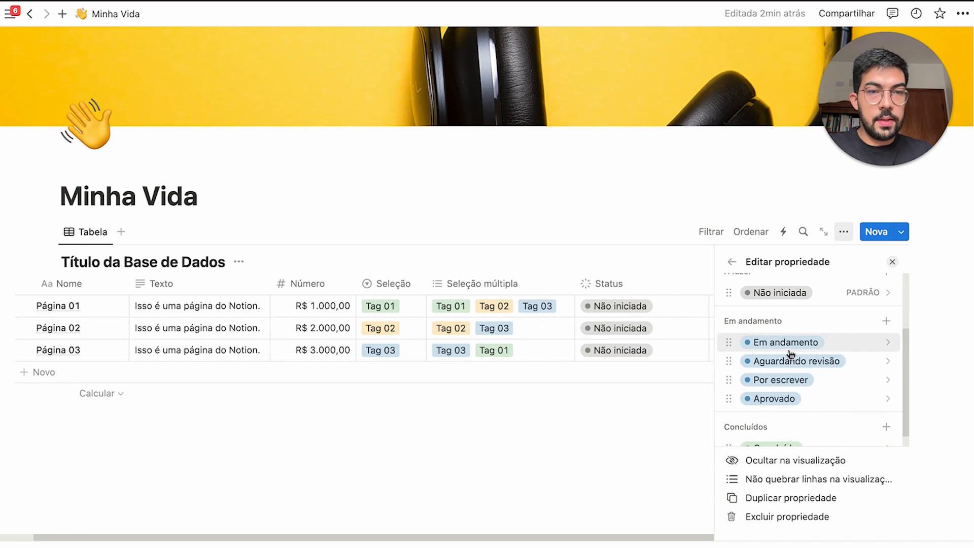
click(659, 257)
Set Página 02's status to Aguardando revisão and Página 03's to Concluído
click(708, 327)
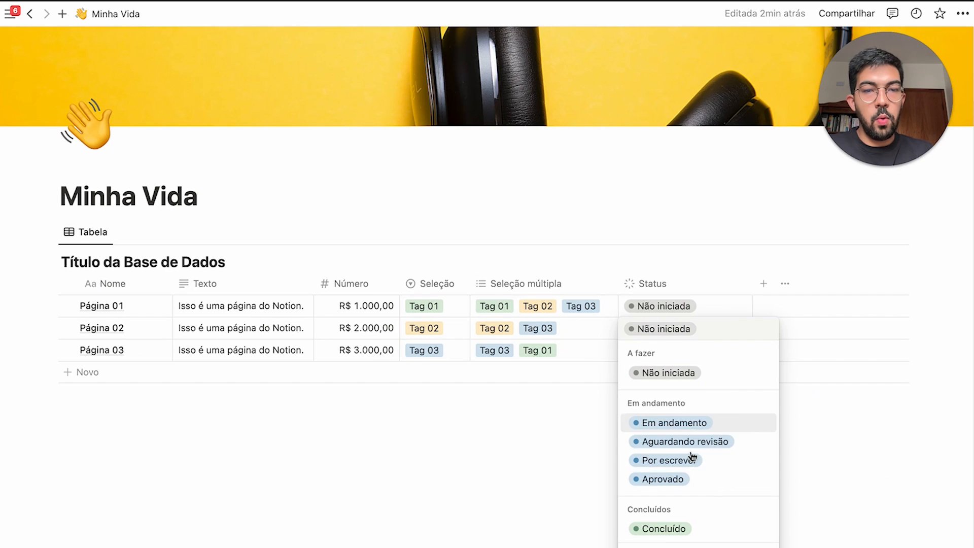
click(659, 441)
click(700, 350)
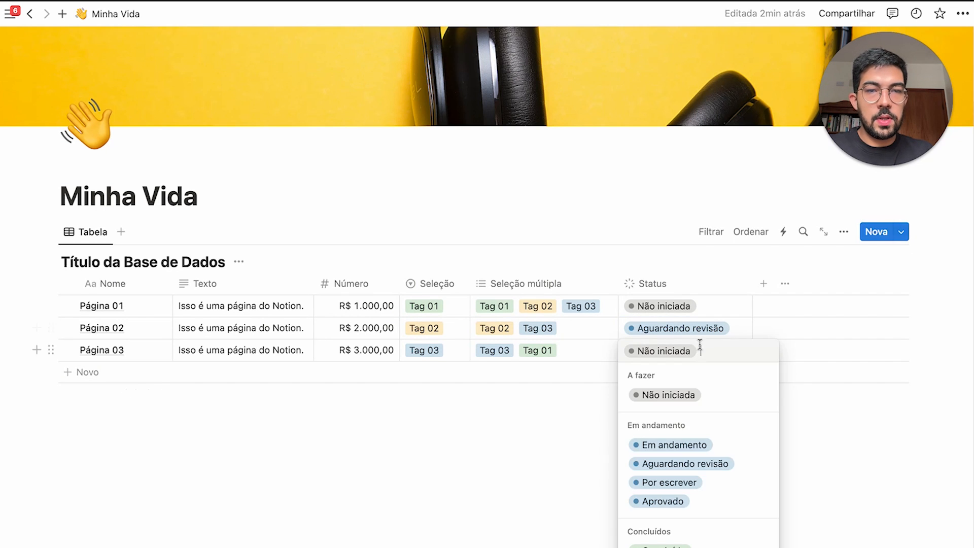
click(659, 544)
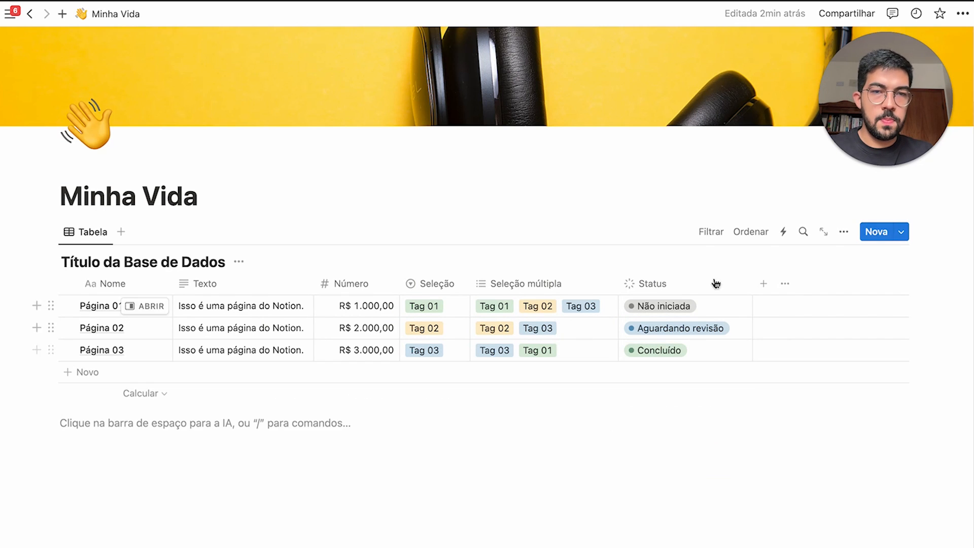
click(763, 283)
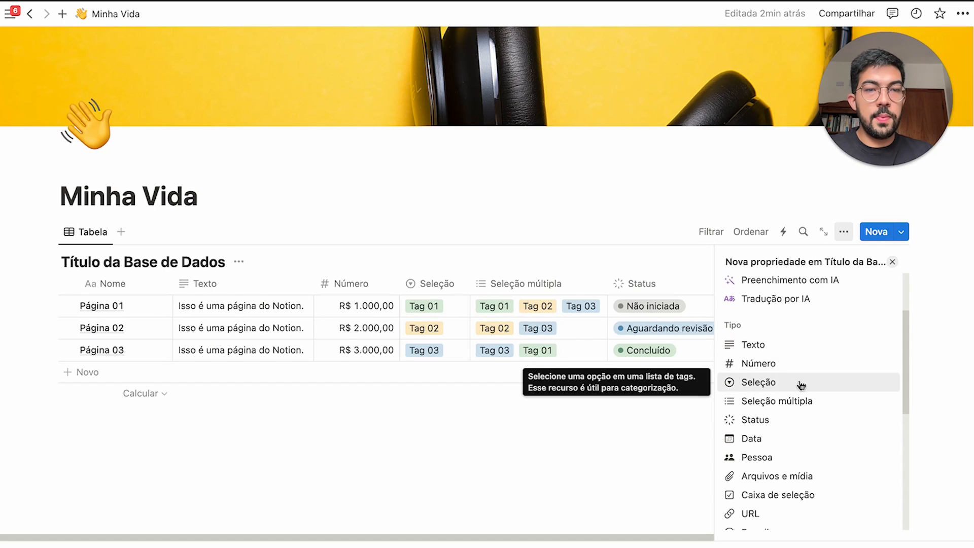
Add a Data column with Dia/Mês/Ano date format and 24 horas time format
click(793, 440)
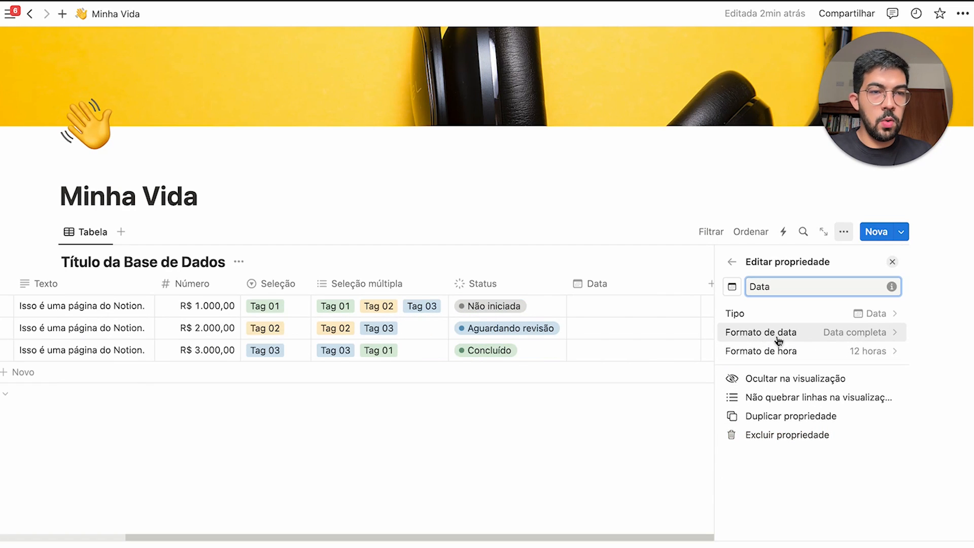
click(820, 336)
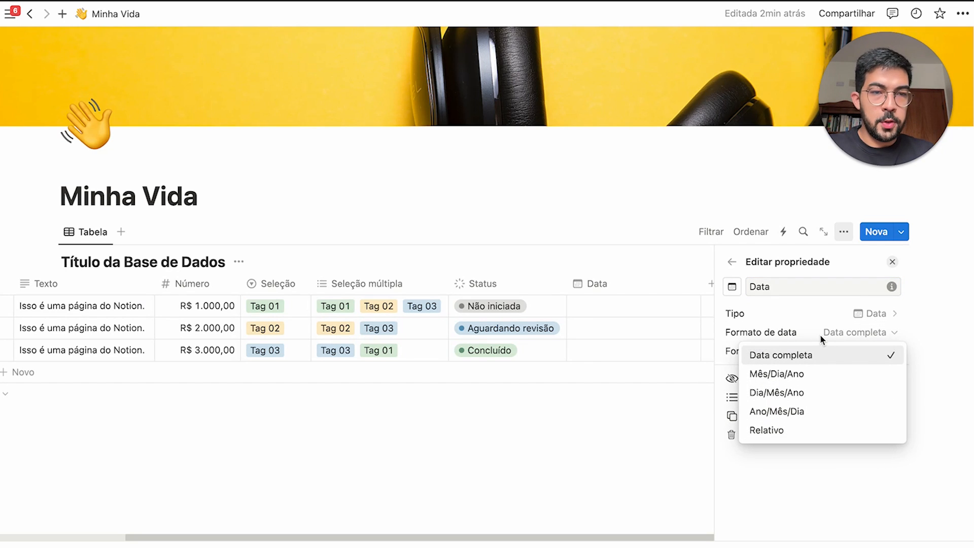
click(795, 396)
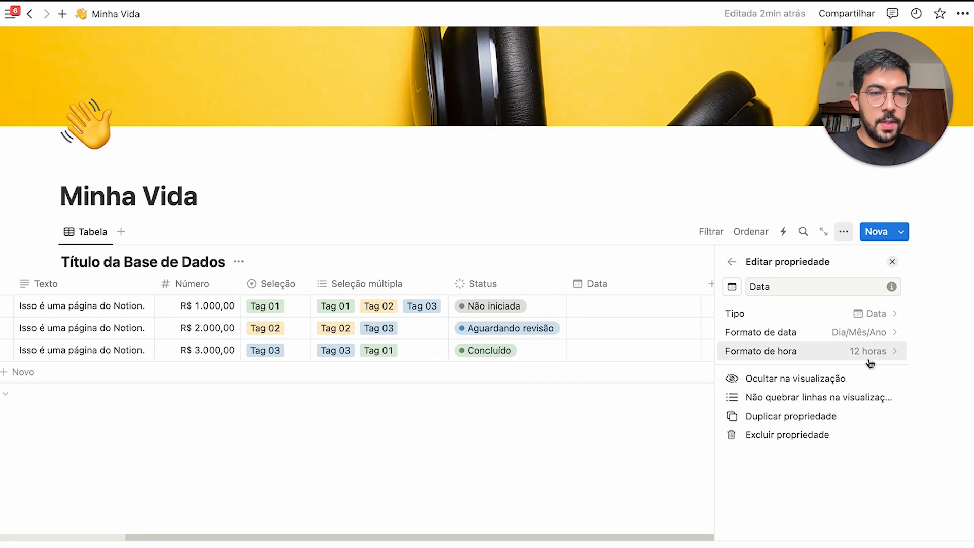
click(882, 353)
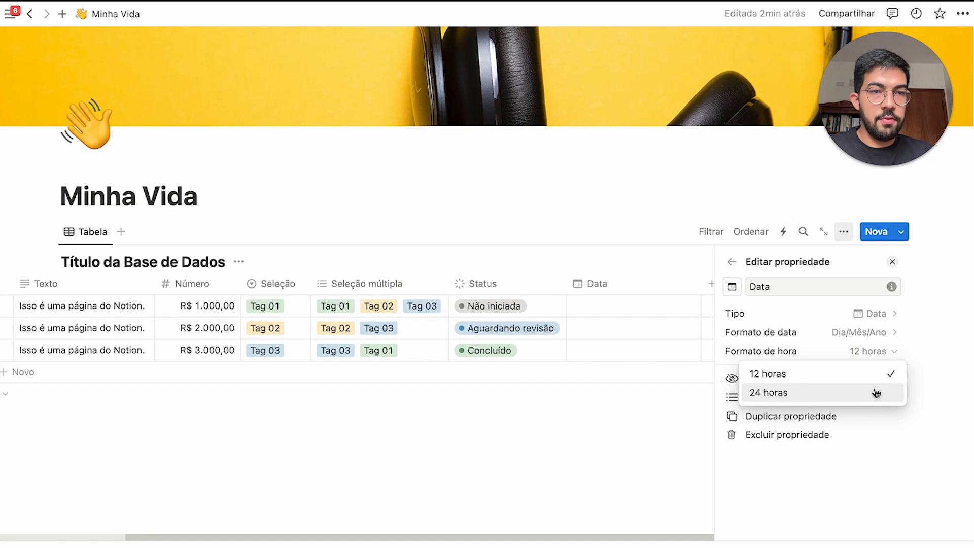
click(781, 394)
key(Escape)
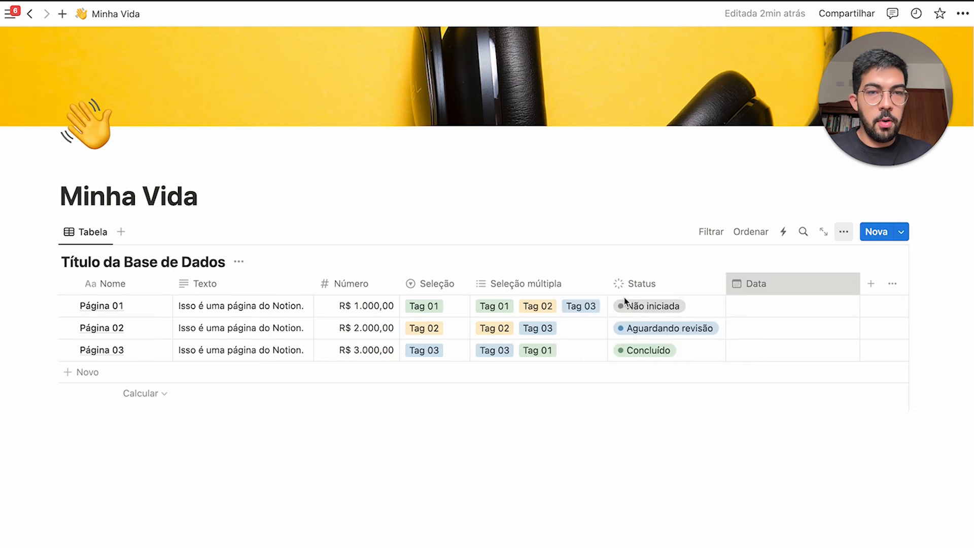
Date Páginas 01, 02 and 03 as 01/01/2024, 02/01/2024 and 03/01/2024; narrow the column
click(759, 308)
click(760, 308)
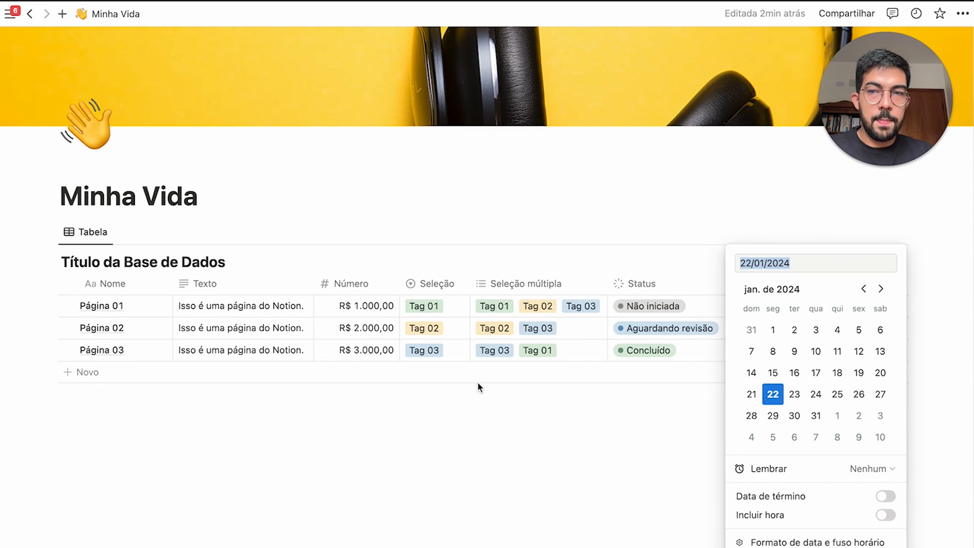
click(773, 373)
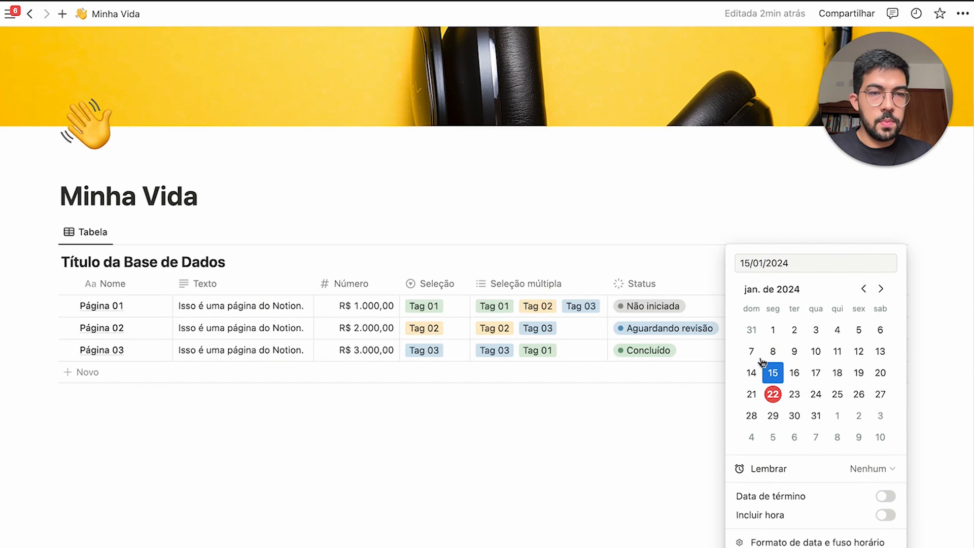
click(773, 337)
click(693, 259)
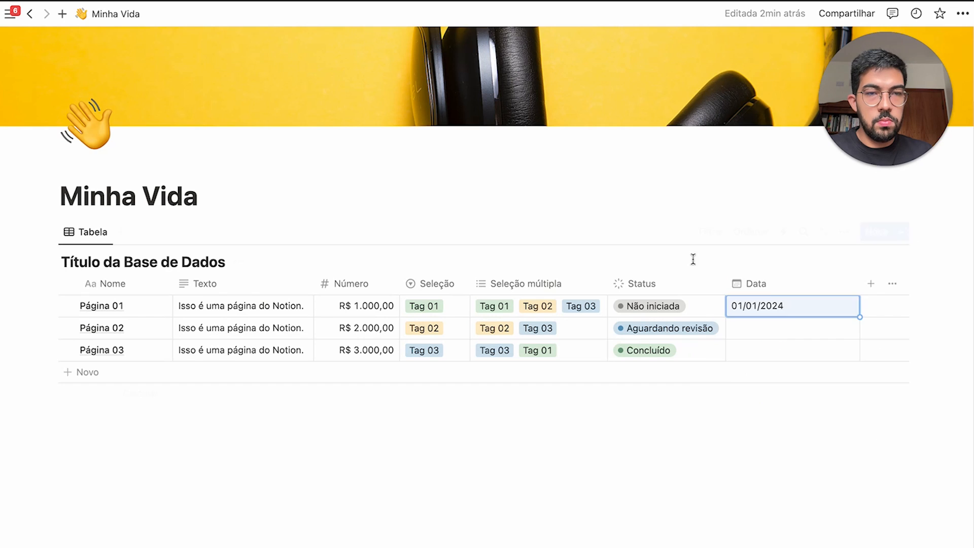
click(791, 330)
click(795, 330)
click(704, 232)
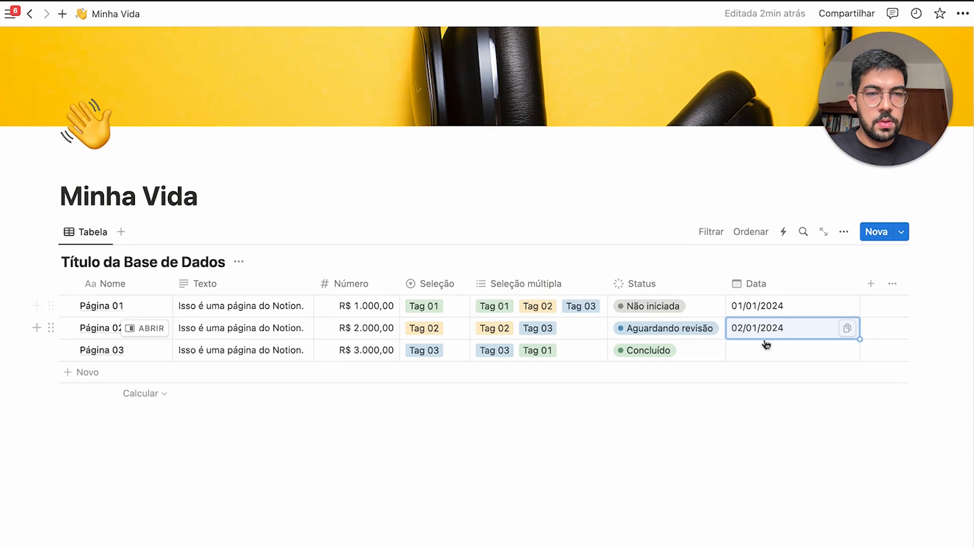
click(766, 347)
click(816, 329)
click(689, 242)
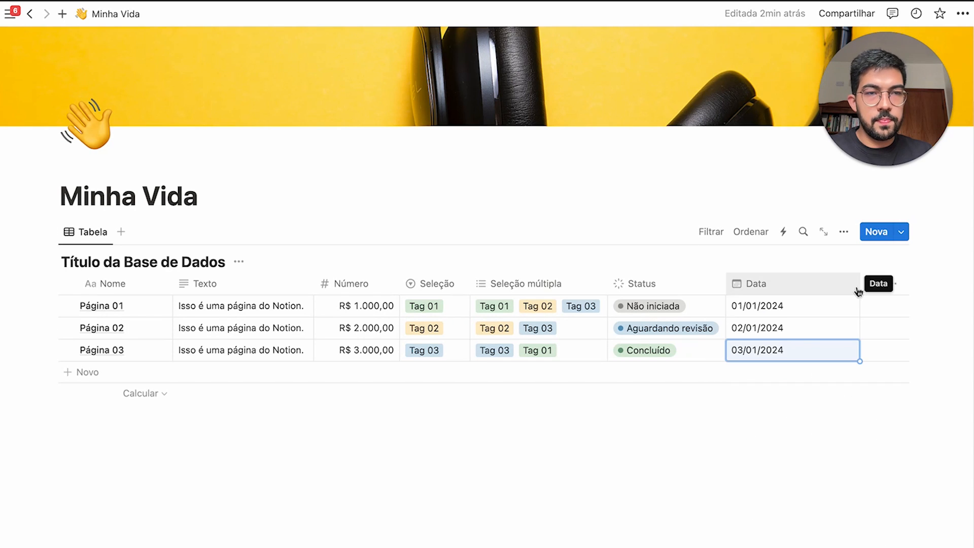
drag(860, 291, 853, 290)
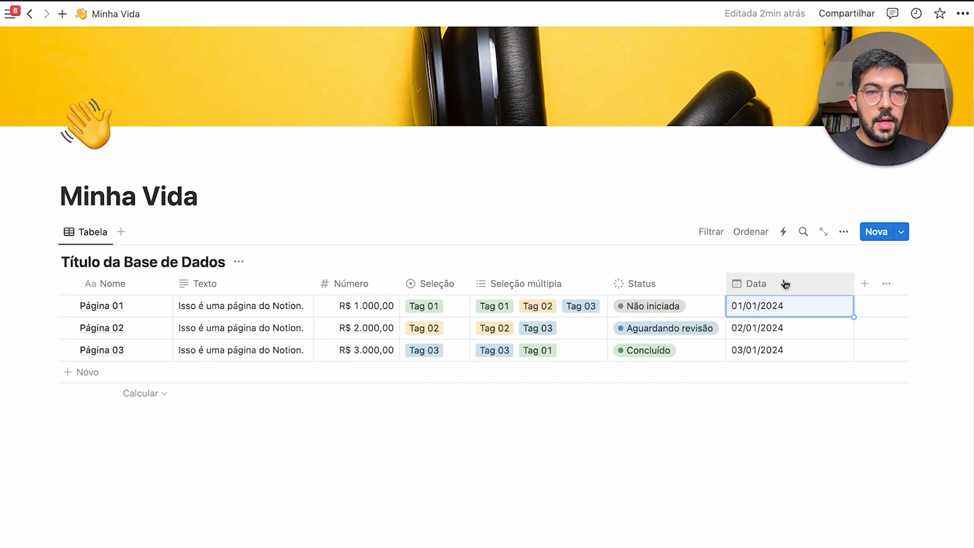
Check Página 01's Lembrar options without changing them and turn on Incluir hora
click(764, 312)
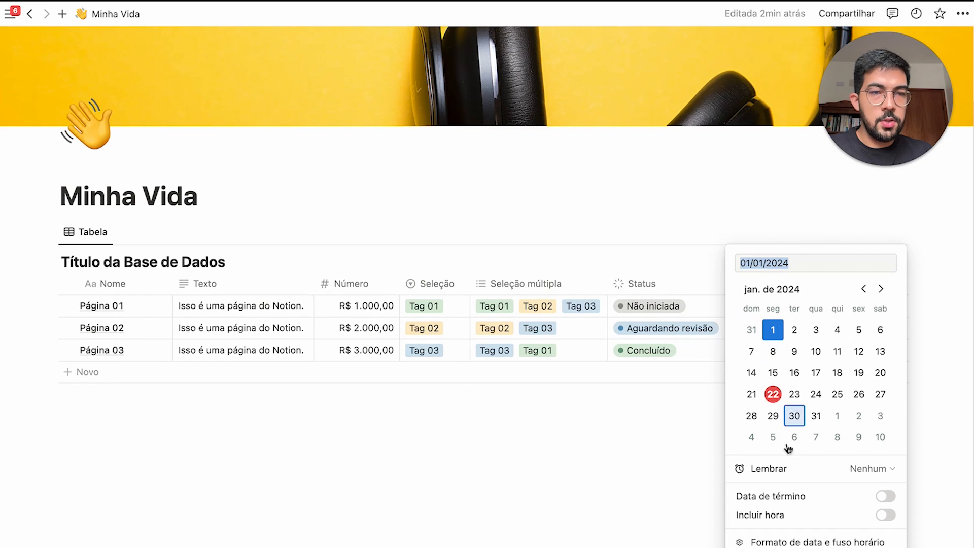
click(874, 469)
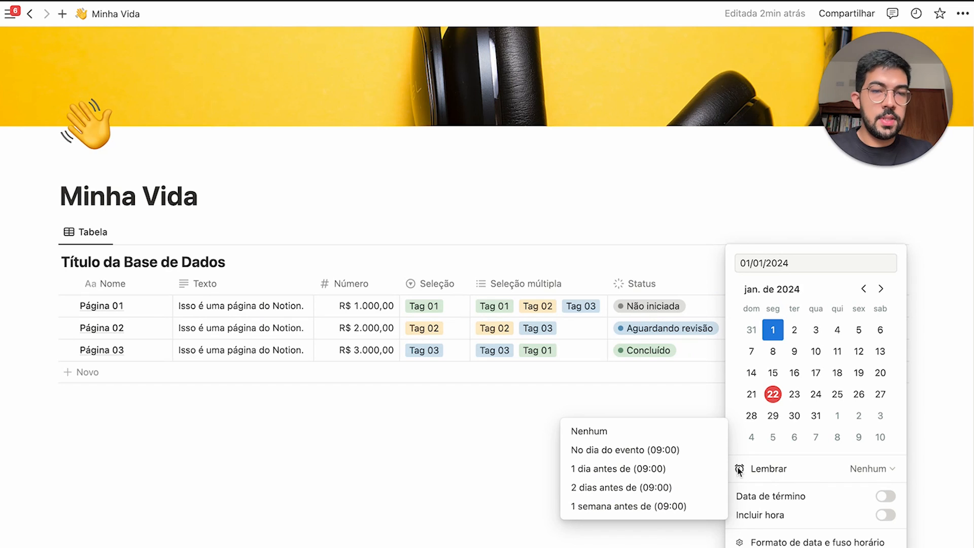
click(811, 512)
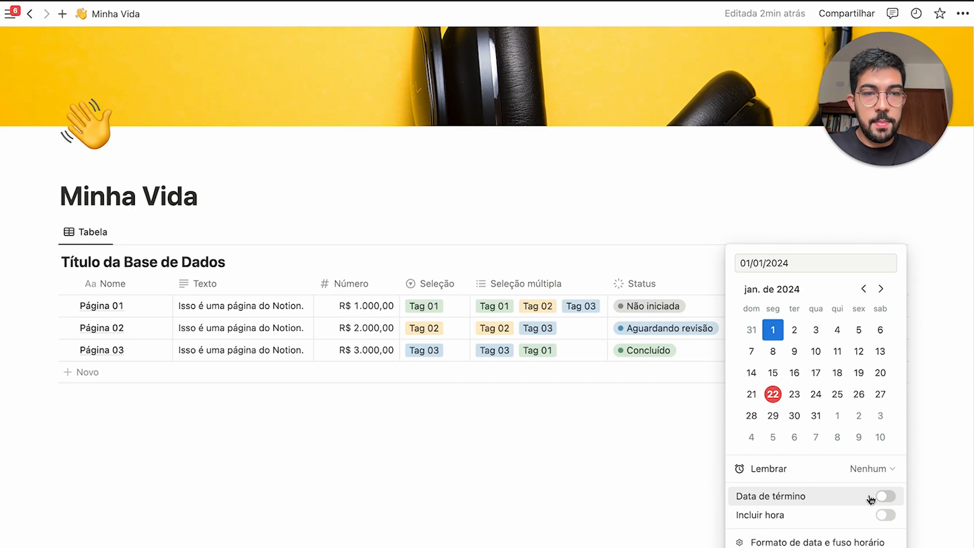
click(884, 515)
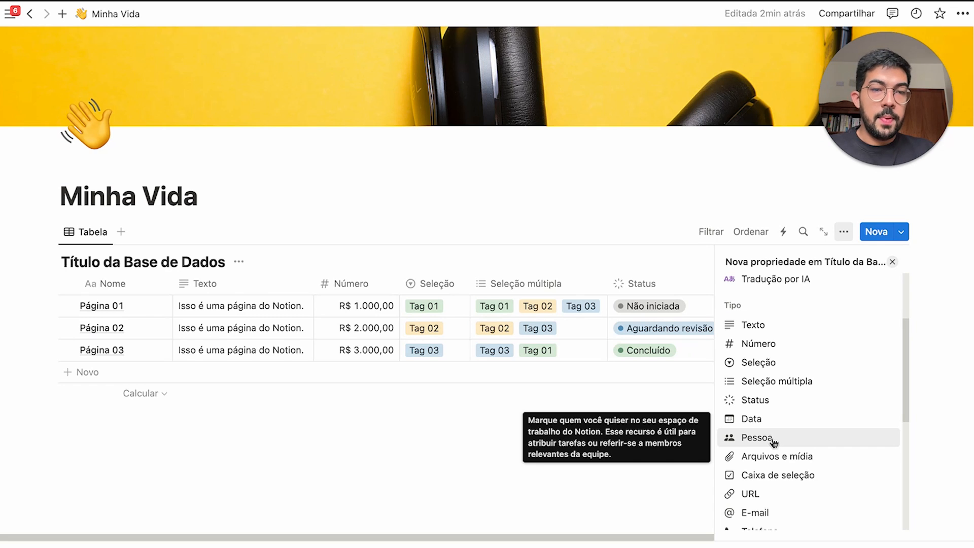
Add a Pessoa column with its default value set to Criada por
click(756, 437)
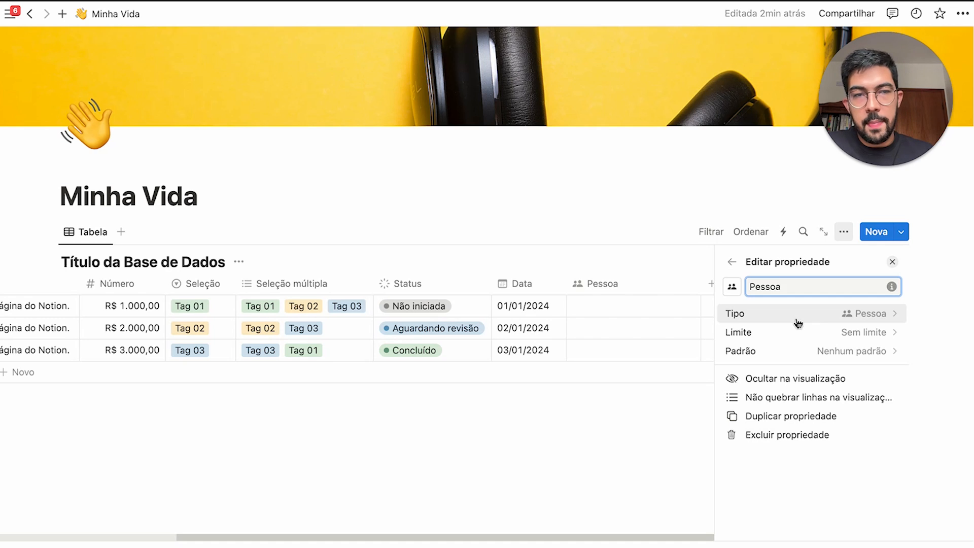
click(817, 334)
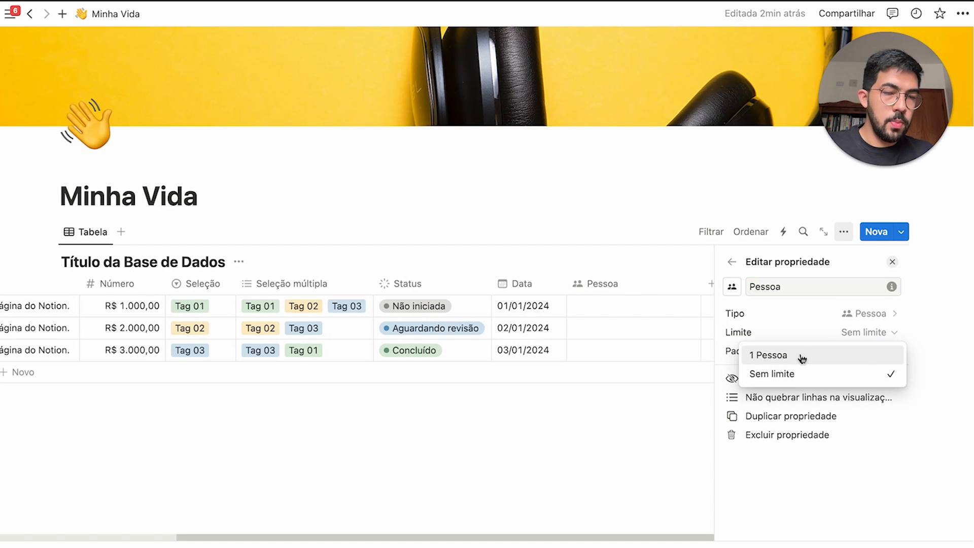
click(806, 341)
click(829, 351)
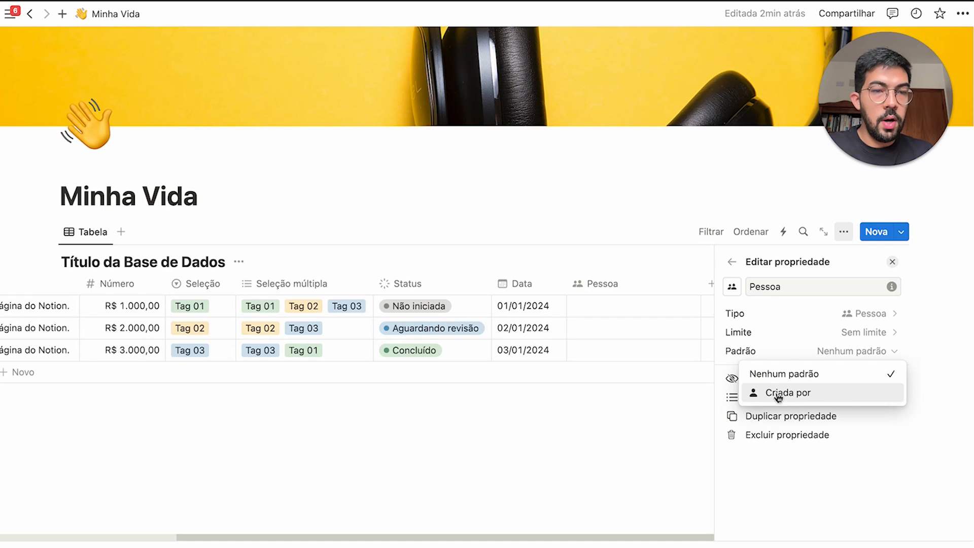
click(778, 393)
click(857, 352)
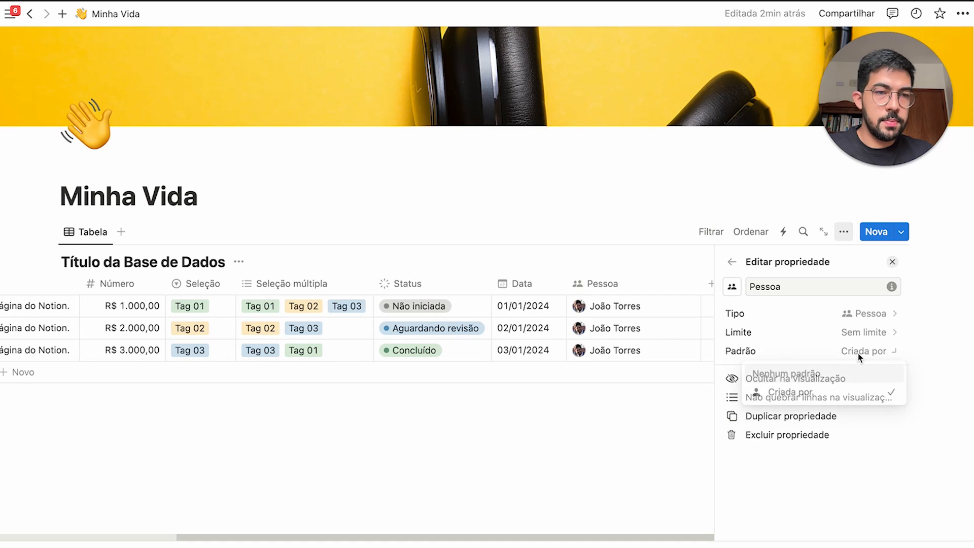
key(Escape)
click(783, 304)
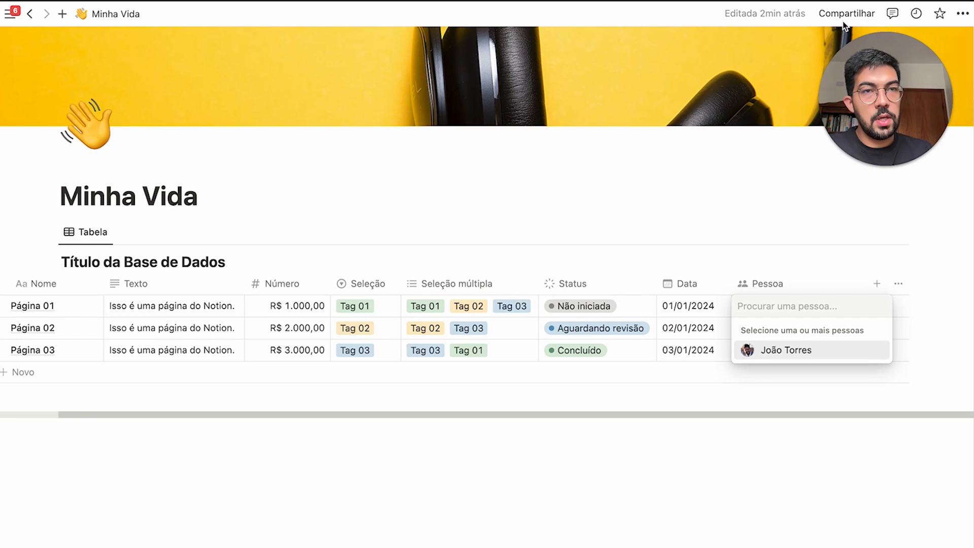
key(Escape)
Assign the workspace member to Página 01 and fill it down to Páginas 02 and 03
click(829, 20)
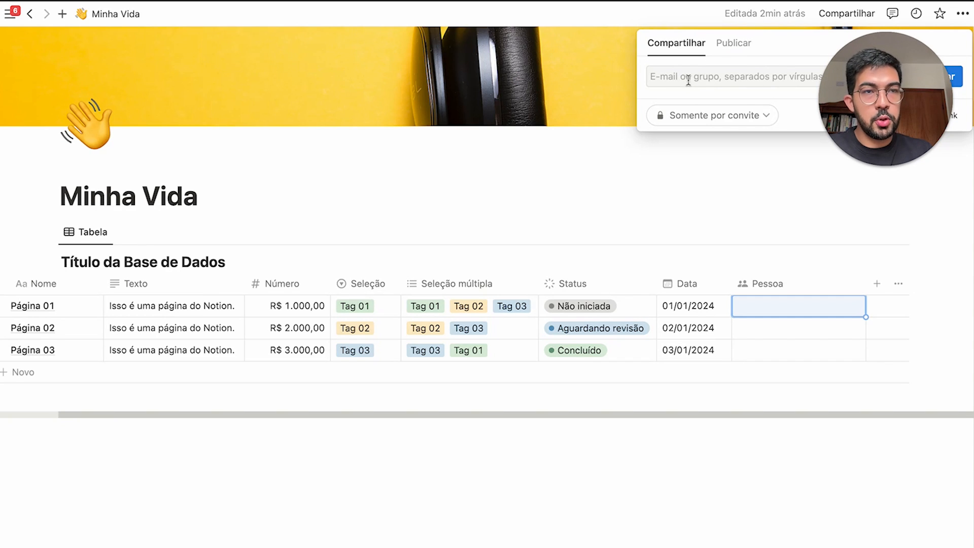
click(778, 302)
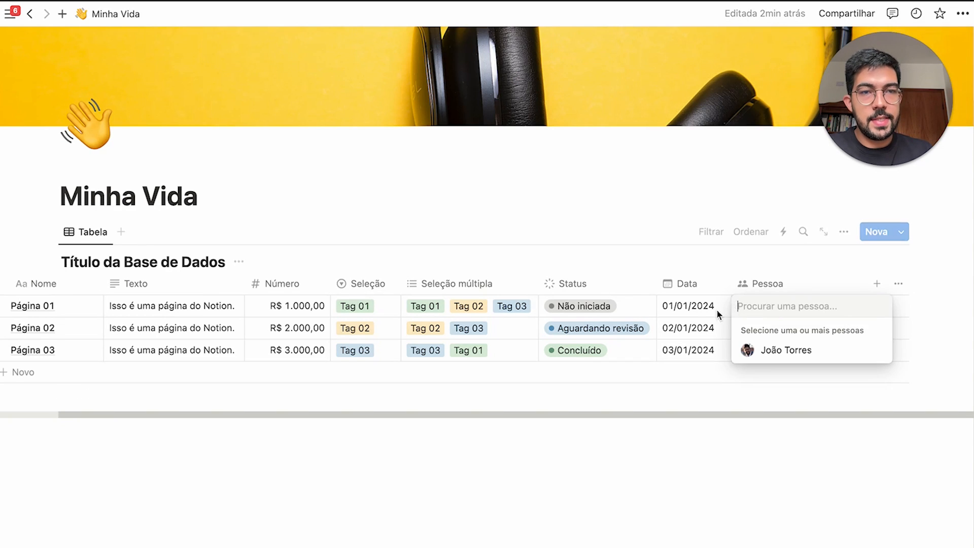
click(780, 347)
click(838, 272)
drag(864, 316, 862, 350)
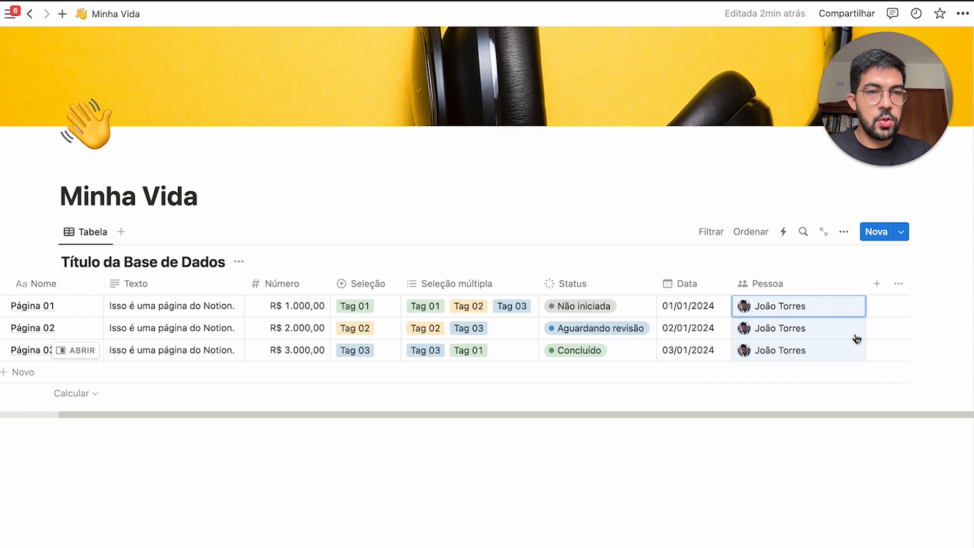
scroll(853, 289, left, 2)
Narrow the Pessoa column and add an Arquivos e mídia column
drag(824, 292, 813, 292)
click(876, 283)
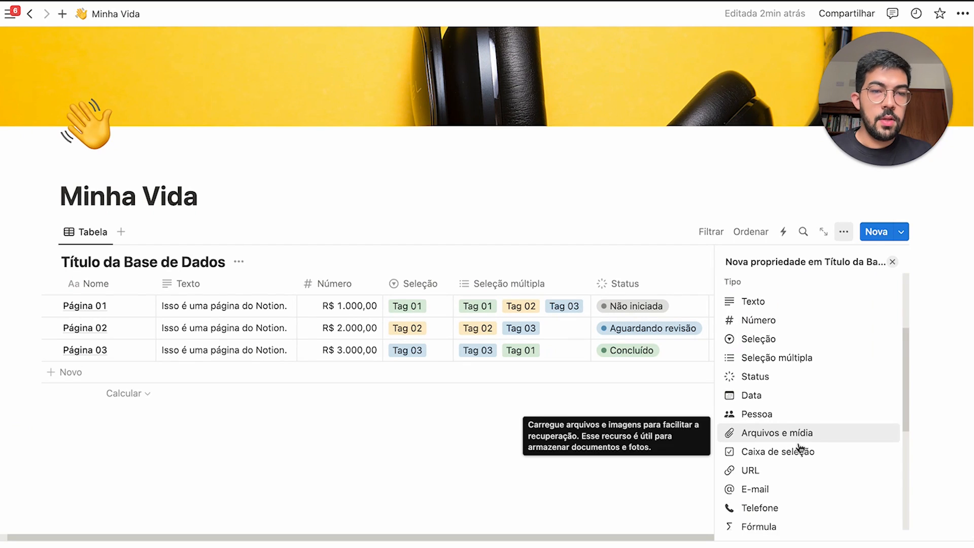
scroll(805, 436, down, 1)
click(805, 410)
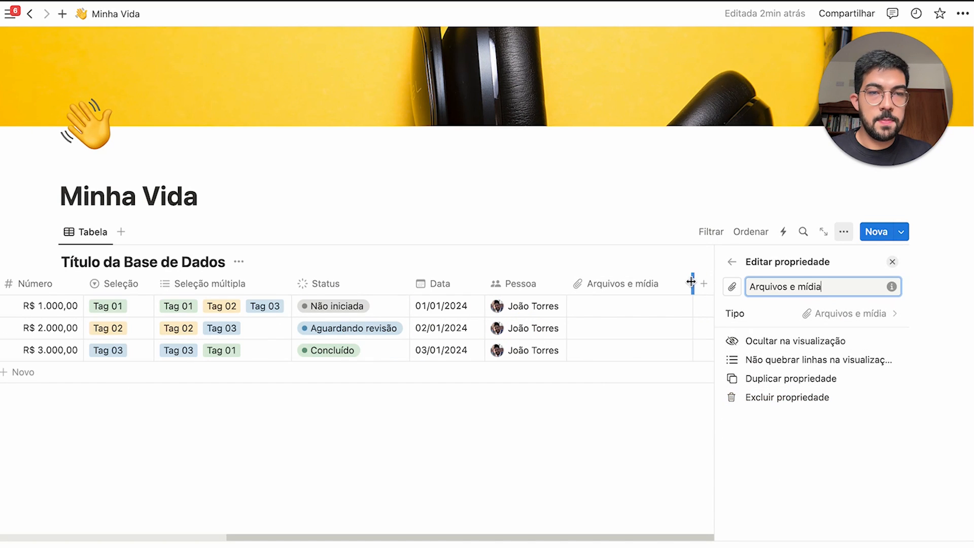
click(672, 284)
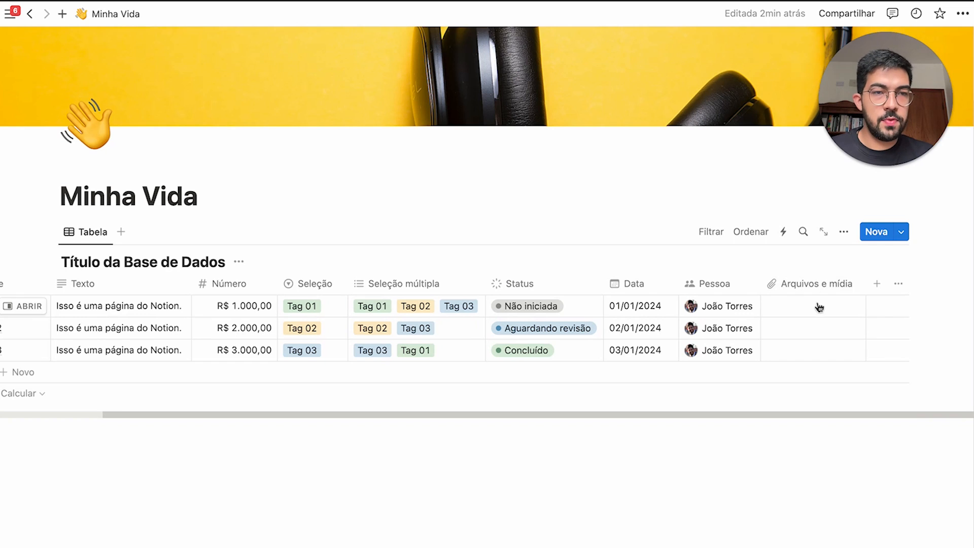
Add a Caixa de seleção column, ticking and then unticking all three checkboxes
click(876, 283)
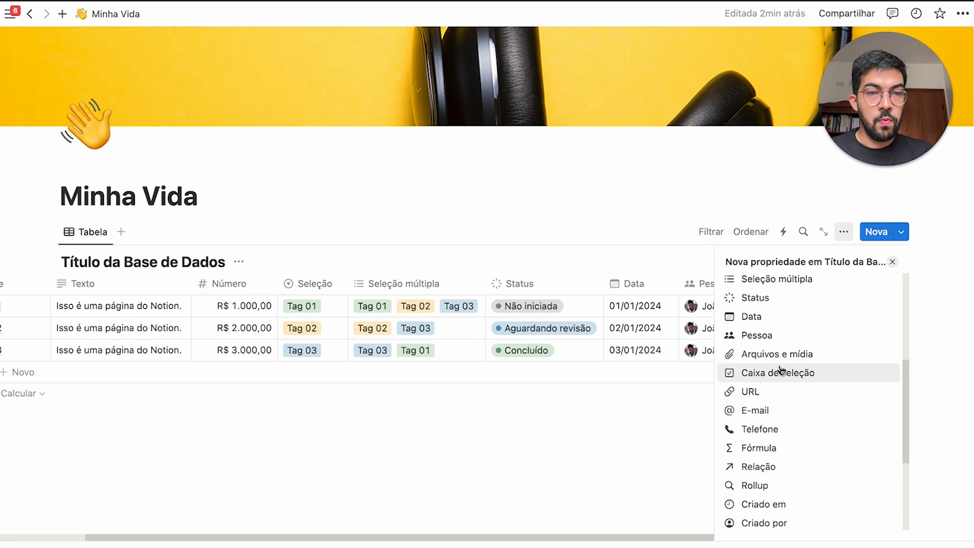
click(799, 374)
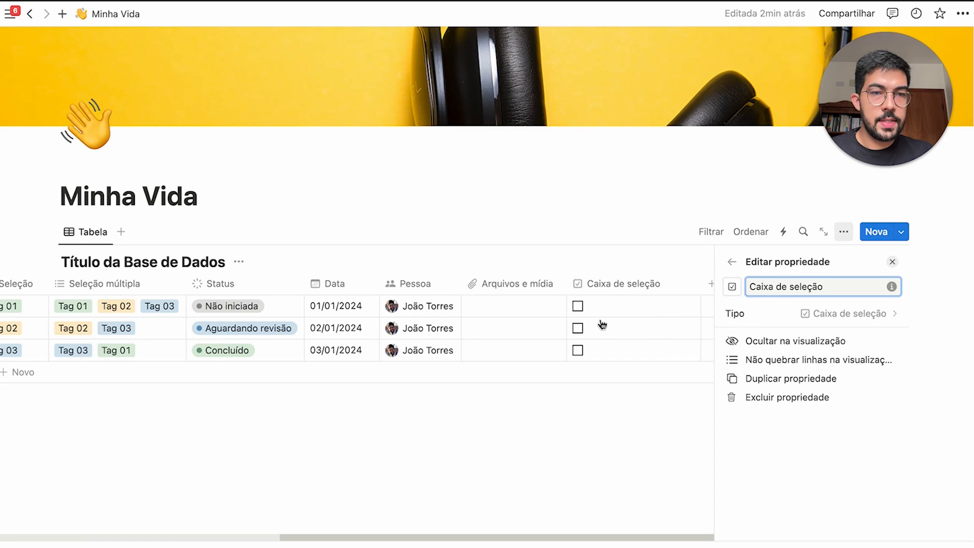
click(577, 306)
click(743, 331)
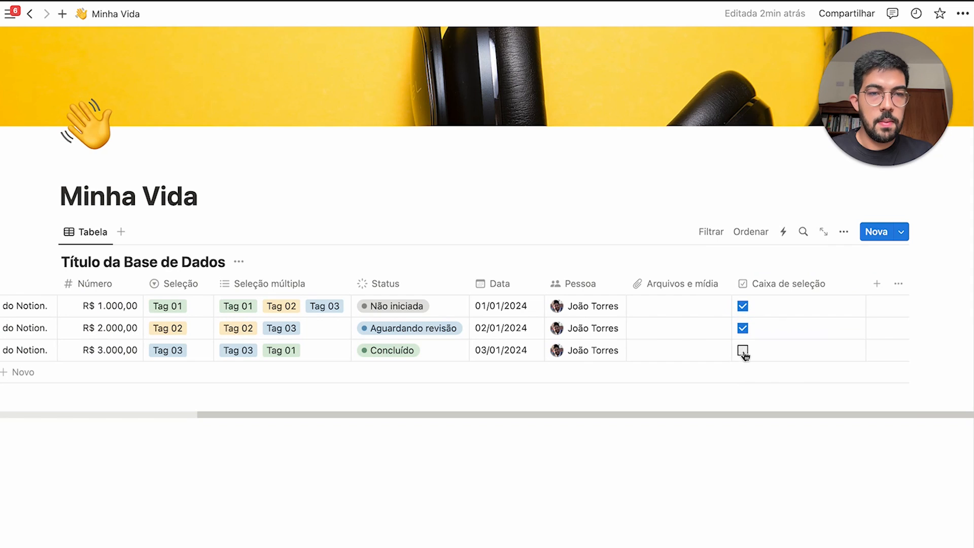
click(744, 352)
click(743, 351)
click(743, 329)
click(743, 308)
Add empty URL, E-mail and Telefone columns to the 'Minha Vida' table after Caixa de seleção
click(899, 283)
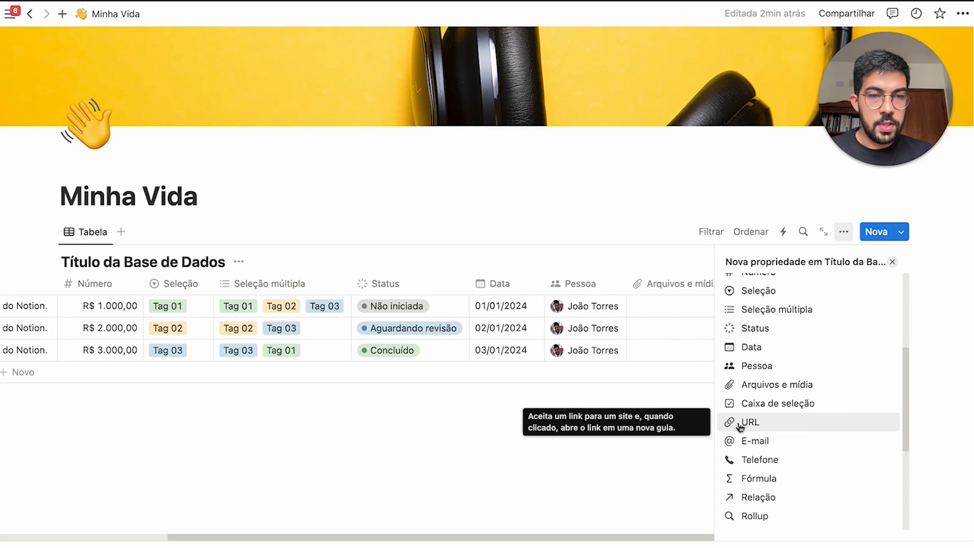
click(789, 427)
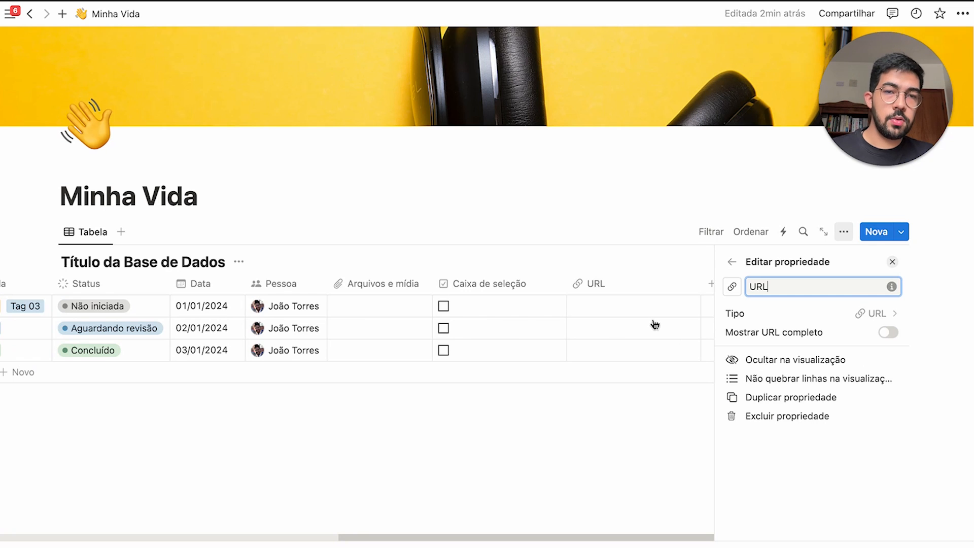
click(651, 268)
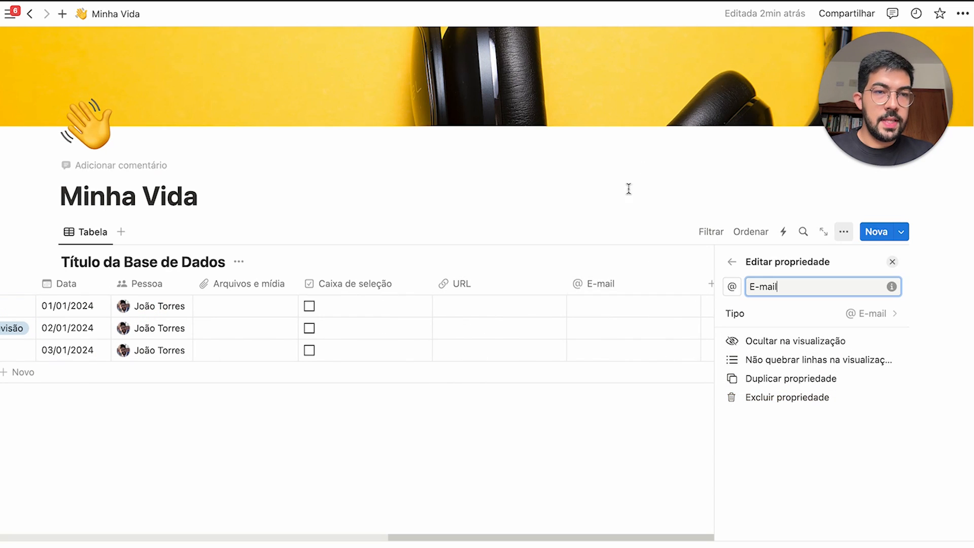
click(686, 261)
click(876, 287)
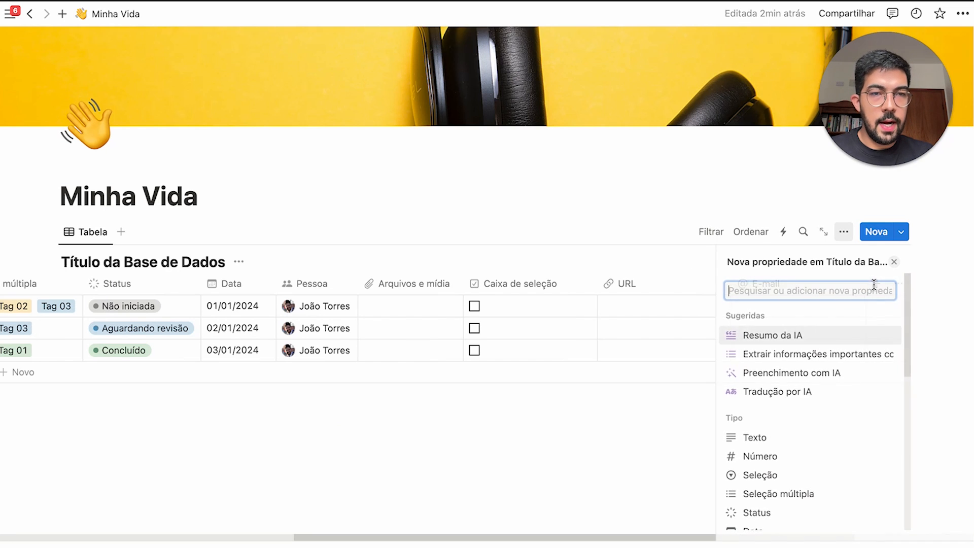
scroll(808, 431, down, 5)
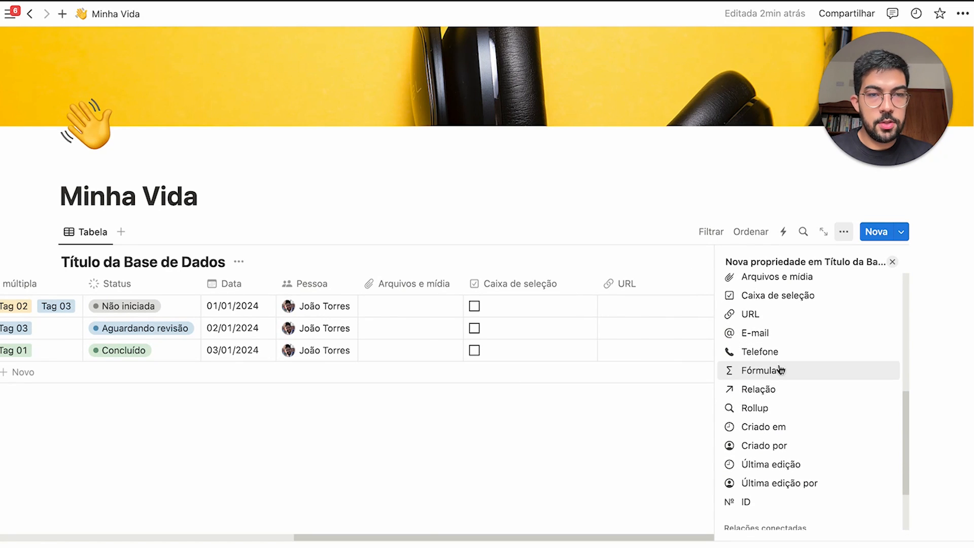
click(771, 352)
click(667, 264)
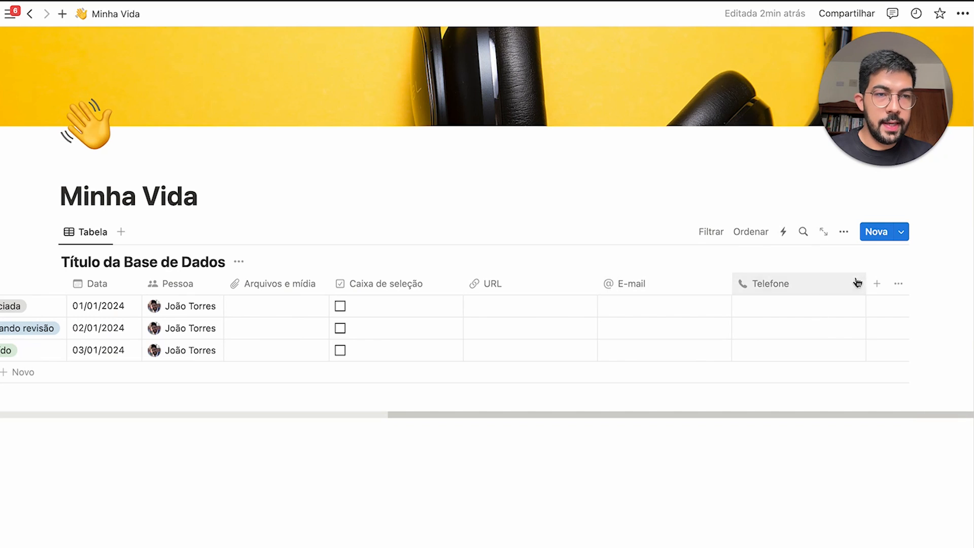
click(876, 283)
scroll(822, 400, down, 5)
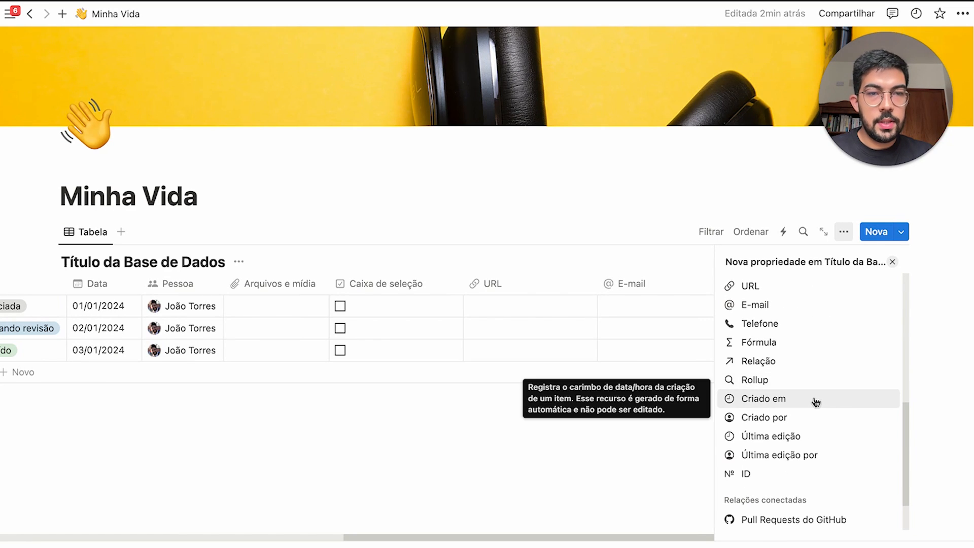
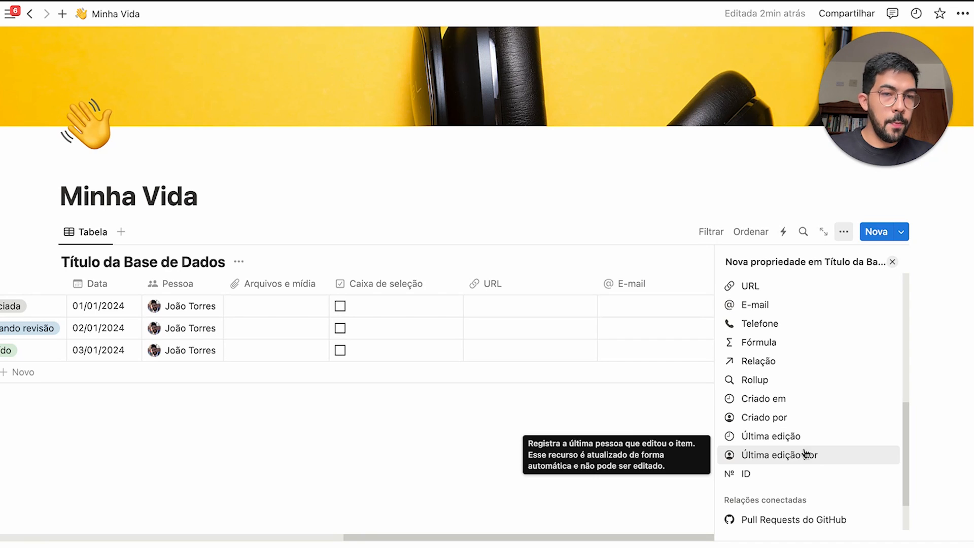
Add a Criado em column stamping each row's creation date, and widen it so dates fit
click(770, 403)
mouse_move(700, 283)
mouse_down()
mouse_move(713, 280)
mouse_move(707, 285)
mouse_up()
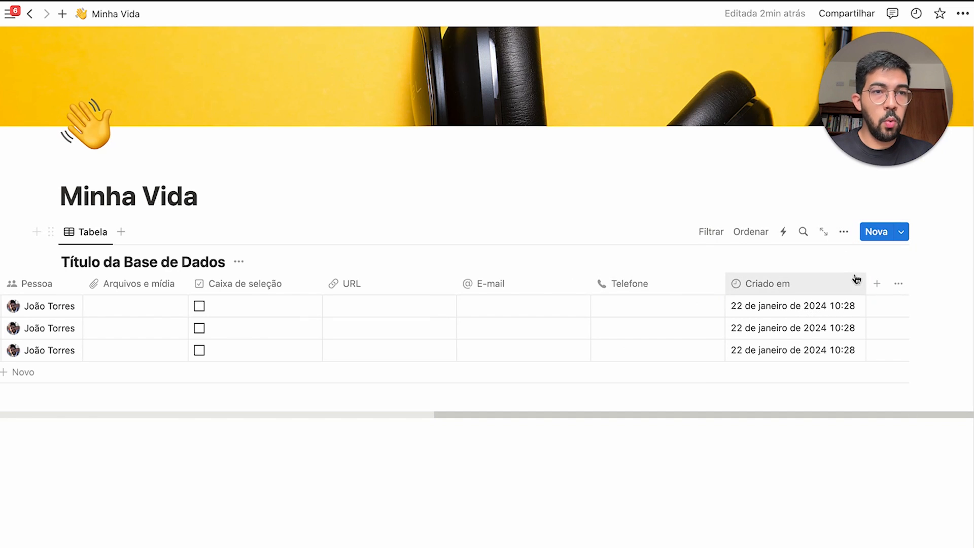
click(876, 283)
scroll(778, 513, down, 3)
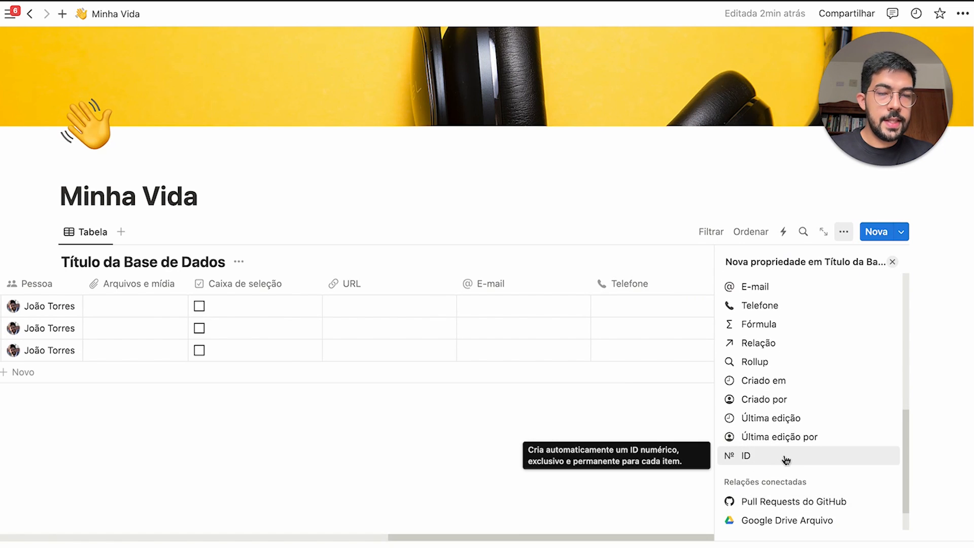
Add an ID property with the OCDN prefix
click(780, 455)
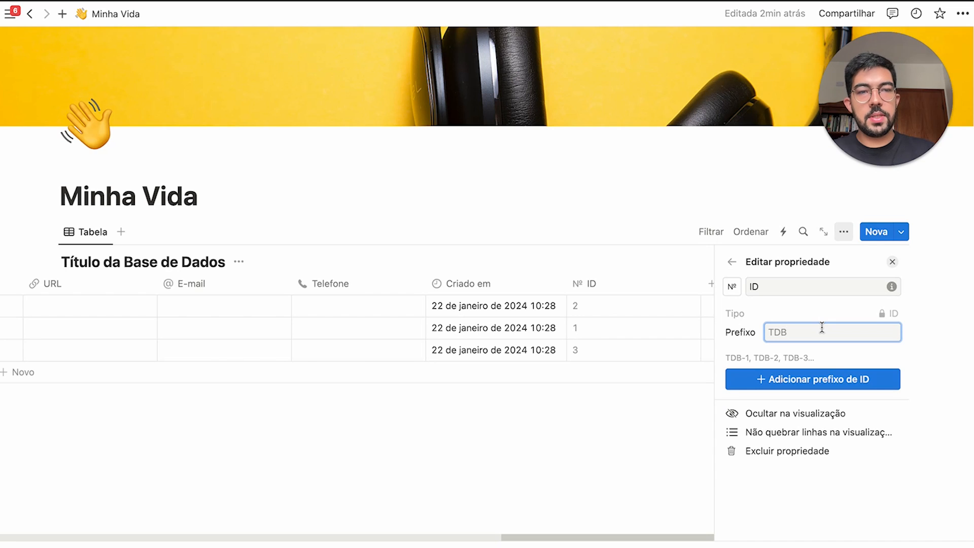
text(CODN)
key(BackSpace)
key(BackSpace)
key(BackSpace)
key(BackSpace)
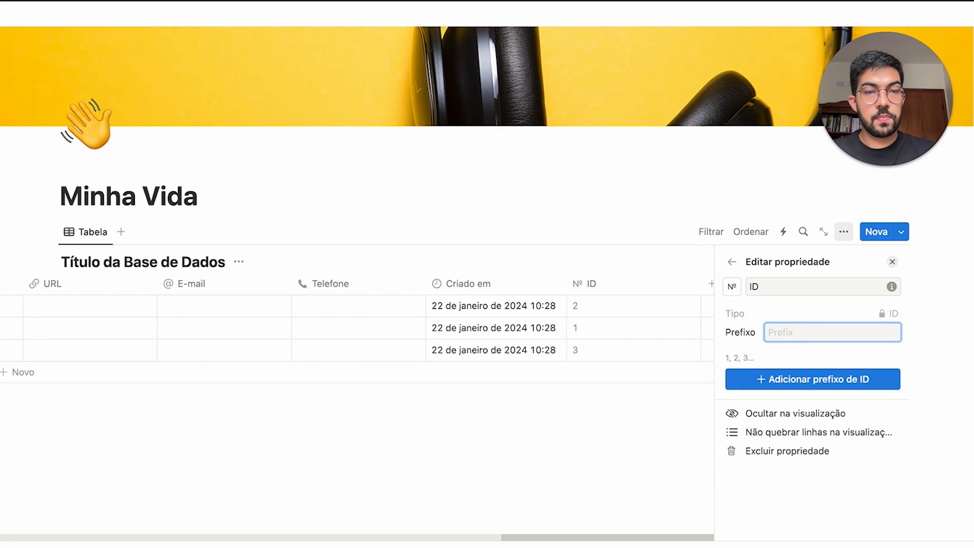
text(OCDN)
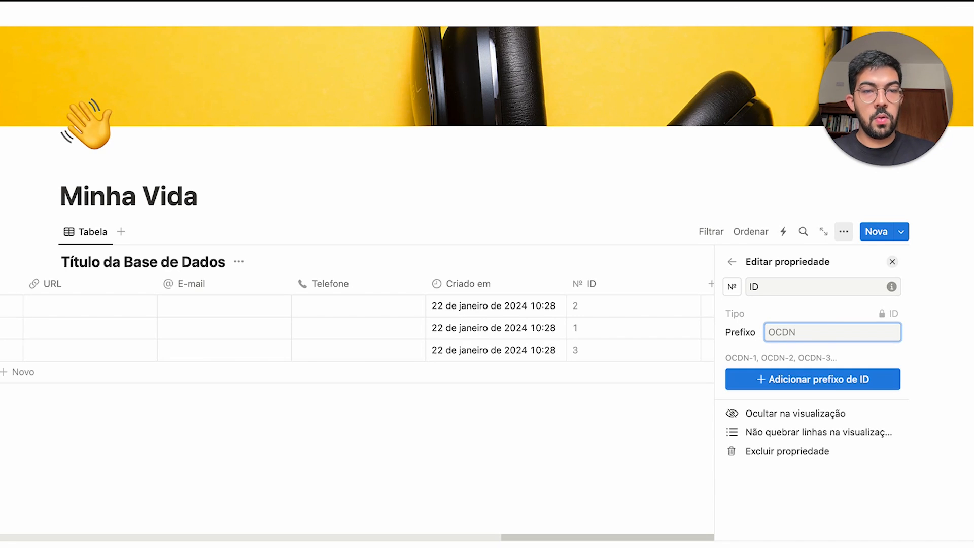
click(830, 384)
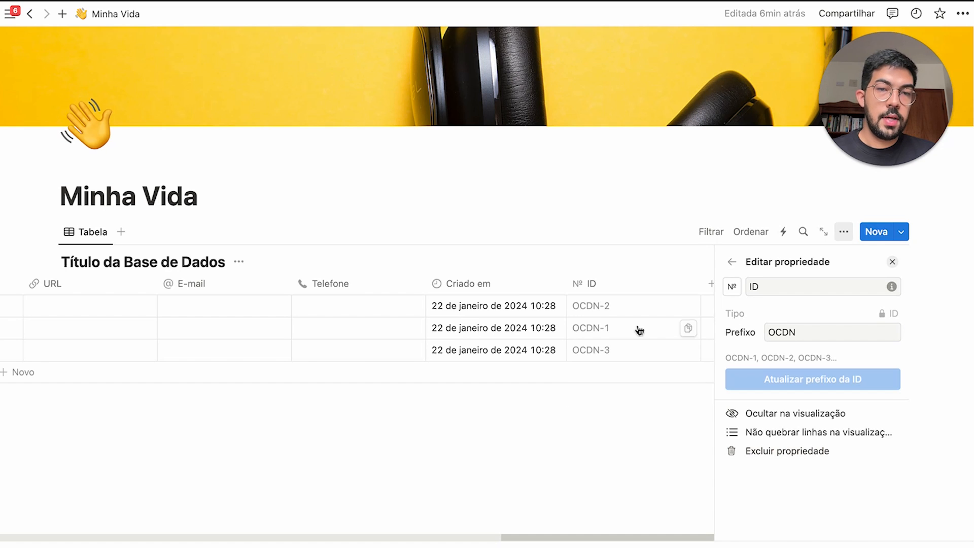
Narrow the ID column and test numbering with a new row
drag(611, 304, 631, 329)
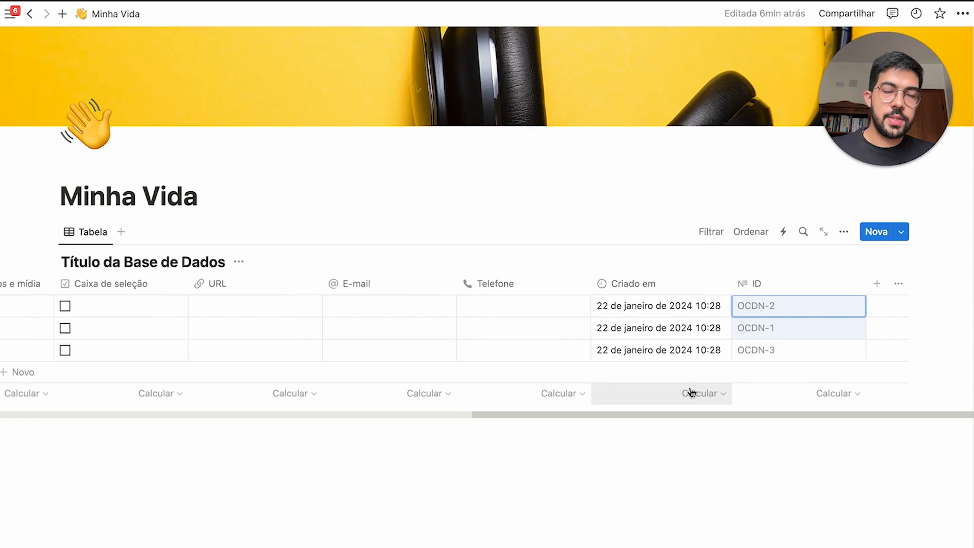
drag(866, 289, 828, 292)
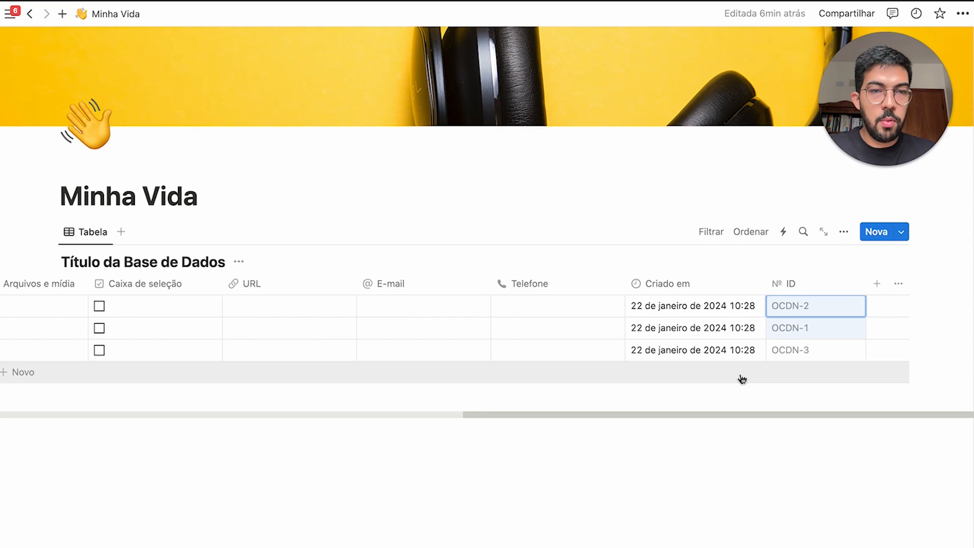
click(739, 377)
click(688, 463)
scroll(880, 369, right, 15)
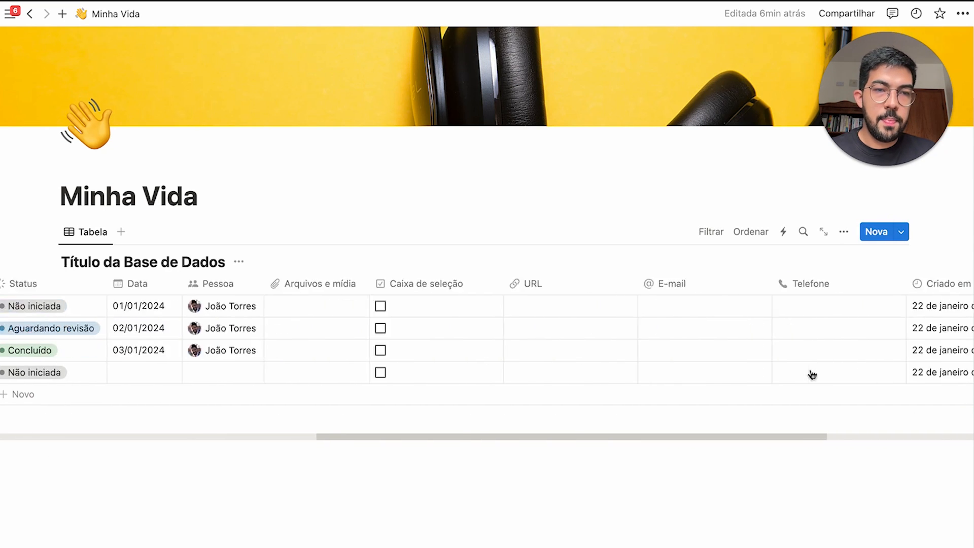
drag(704, 376, 806, 378)
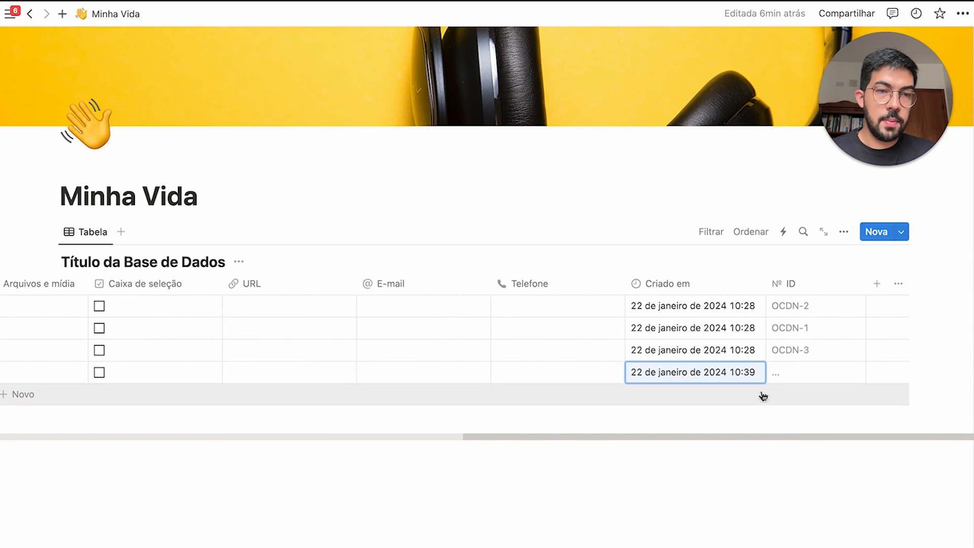
click(729, 490)
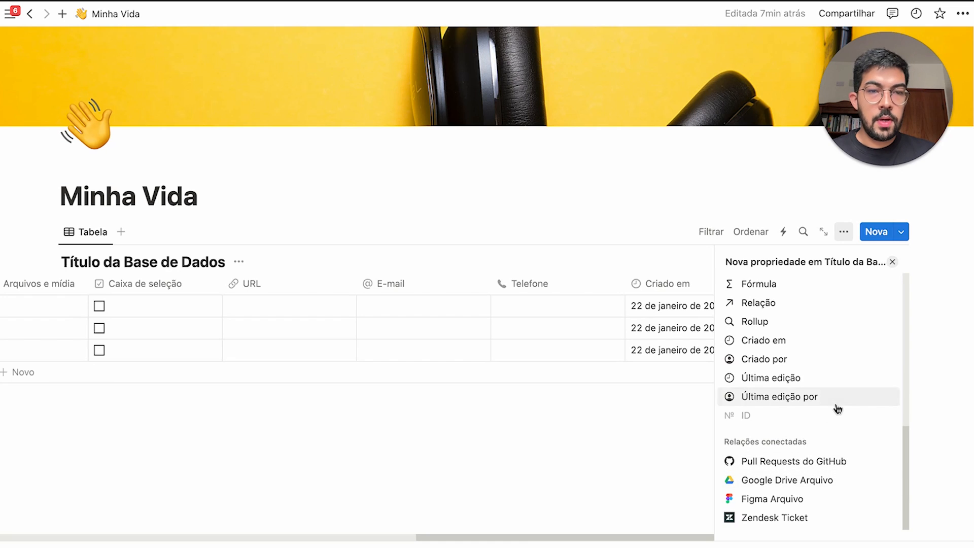
Close the Nova propriedade panel and scroll across the table to check the new columns
mouse_move(842, 409)
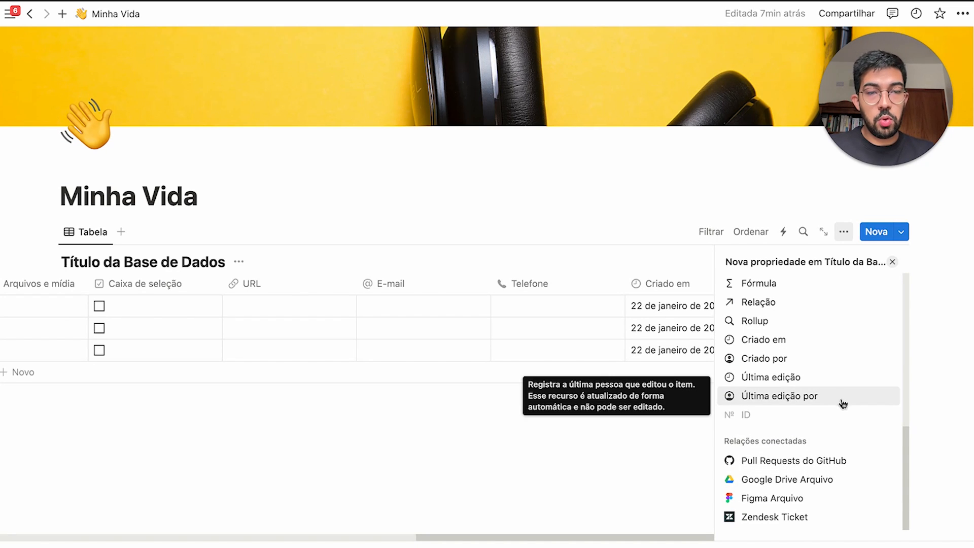
mouse_move(860, 463)
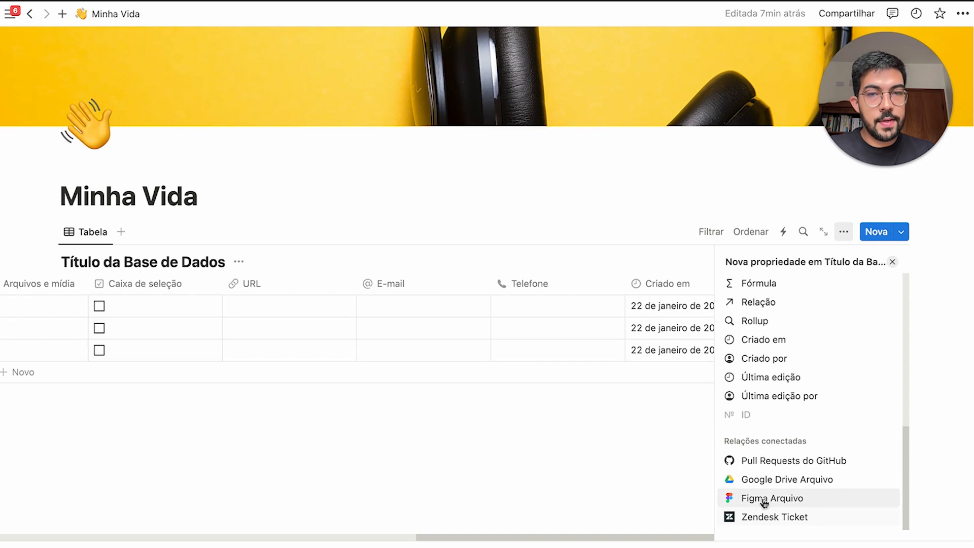
mouse_move(797, 411)
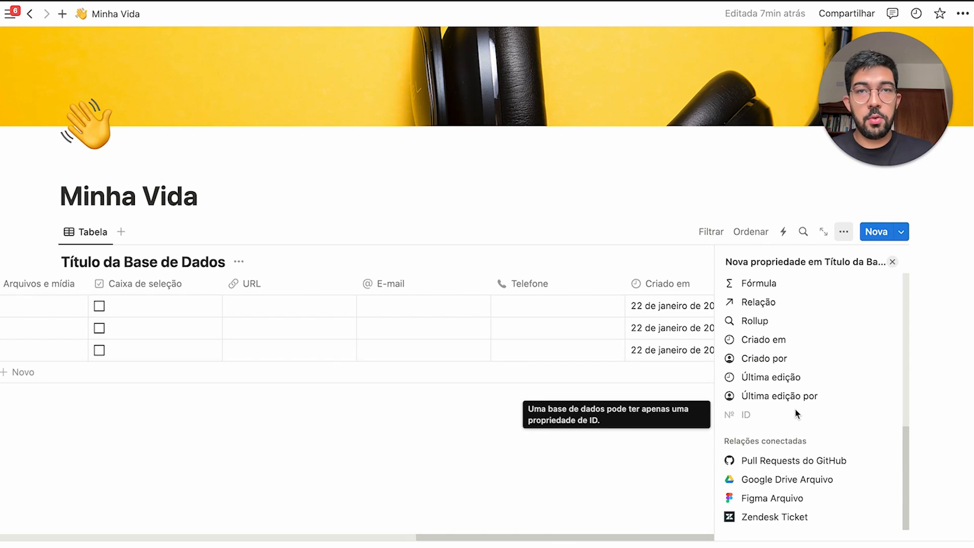
click(654, 405)
scroll(147, 288, left, 15)
scroll(381, 324, right, 15)
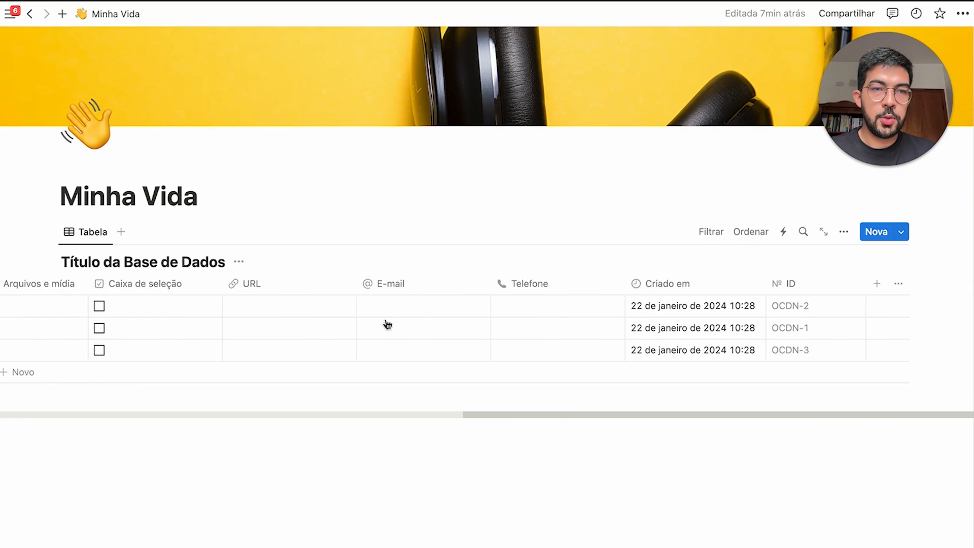
scroll(471, 355, left, 15)
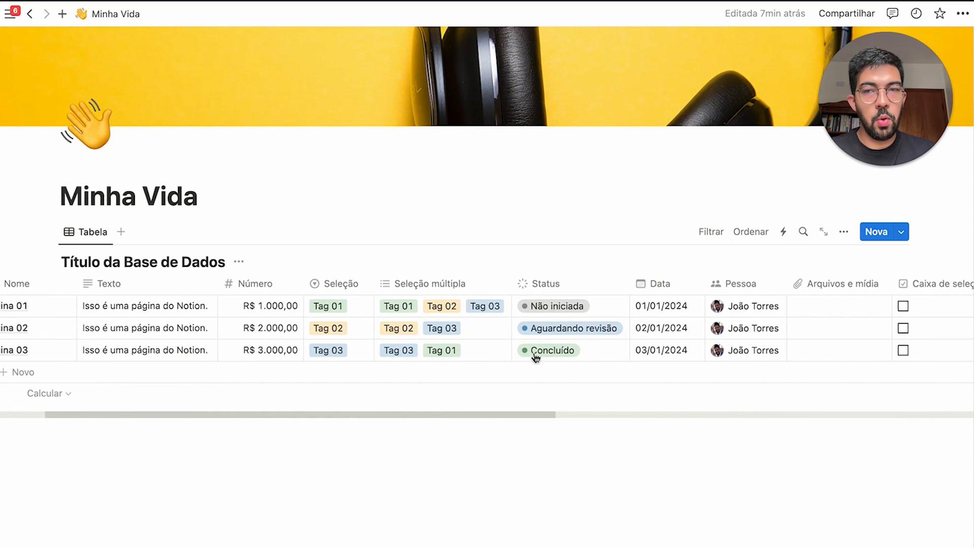
click(141, 284)
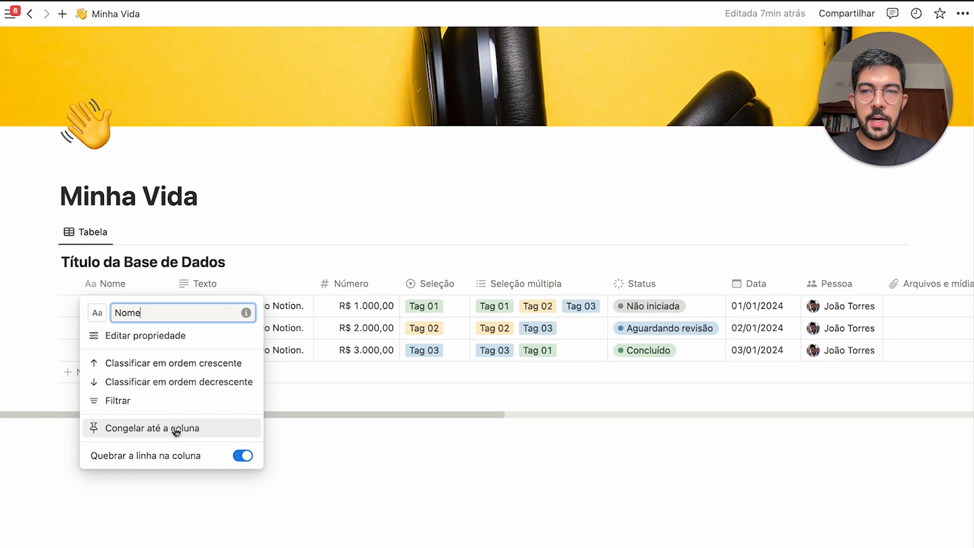
click(175, 430)
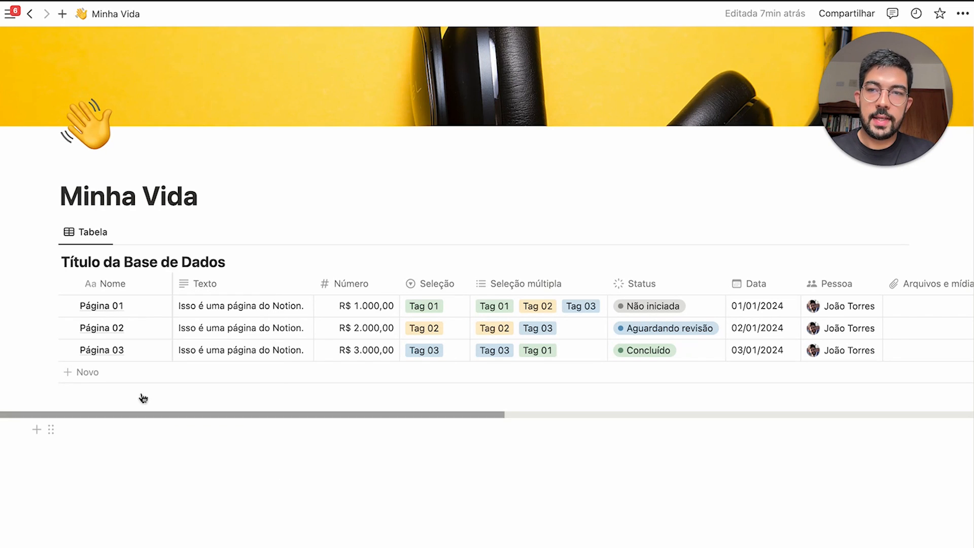
scroll(323, 325, right, 2)
scroll(323, 325, right, 10)
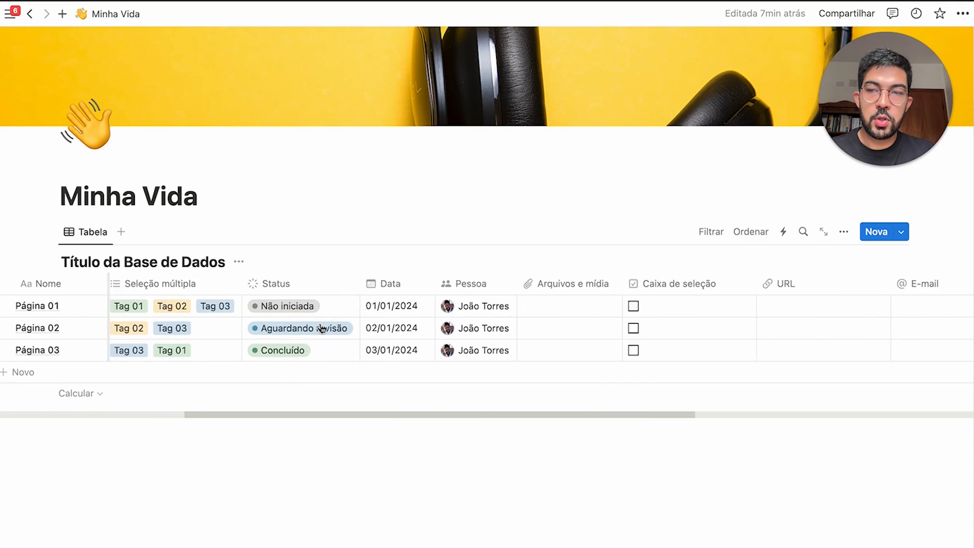
scroll(320, 333, left, 10)
scroll(320, 332, right, 10)
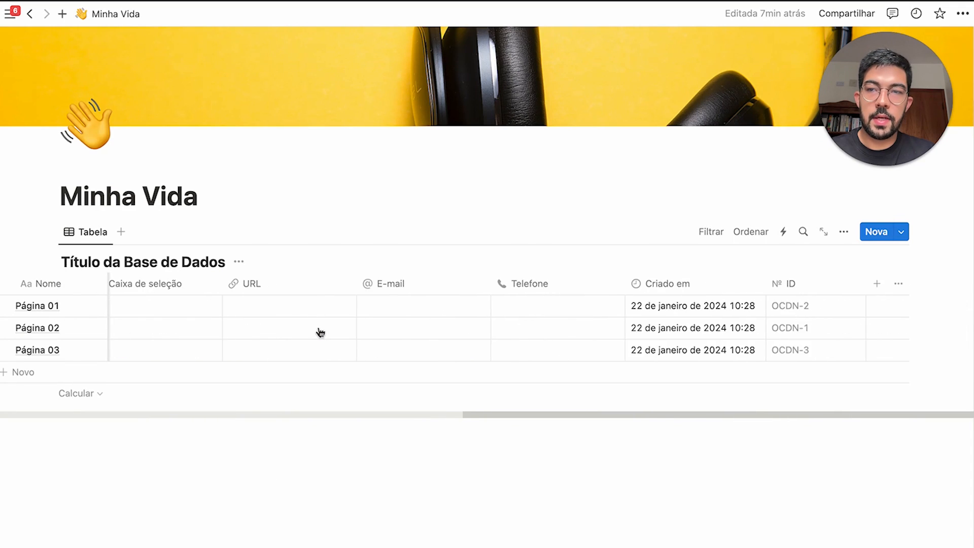
scroll(320, 332, left, 8)
scroll(279, 345, left, 8)
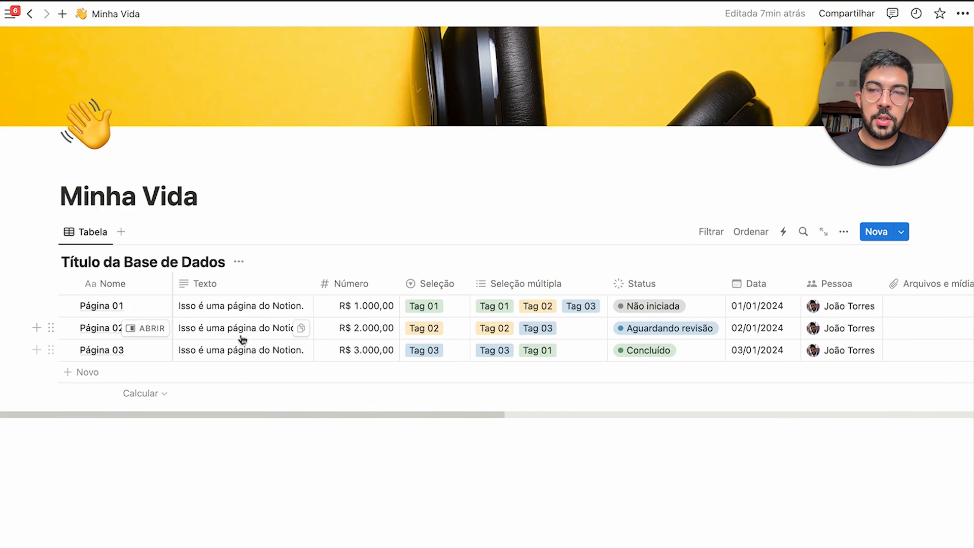
click(241, 285)
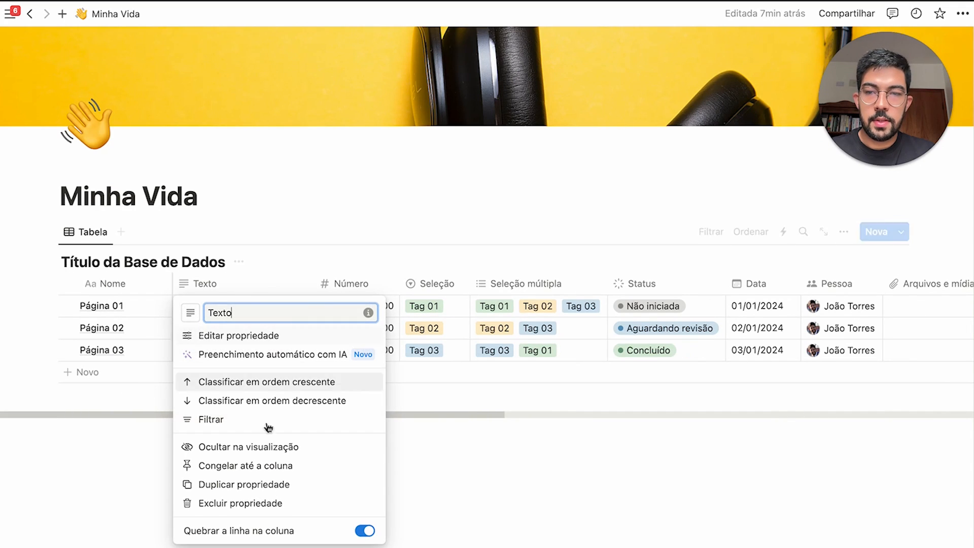
click(269, 465)
scroll(401, 310, right, 5)
scroll(401, 311, right, 10)
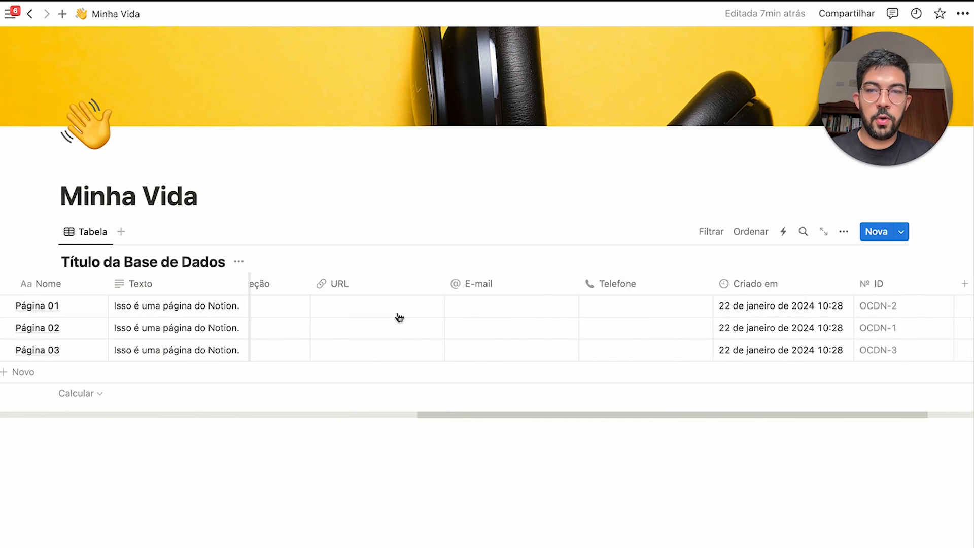
scroll(274, 324, left, 3)
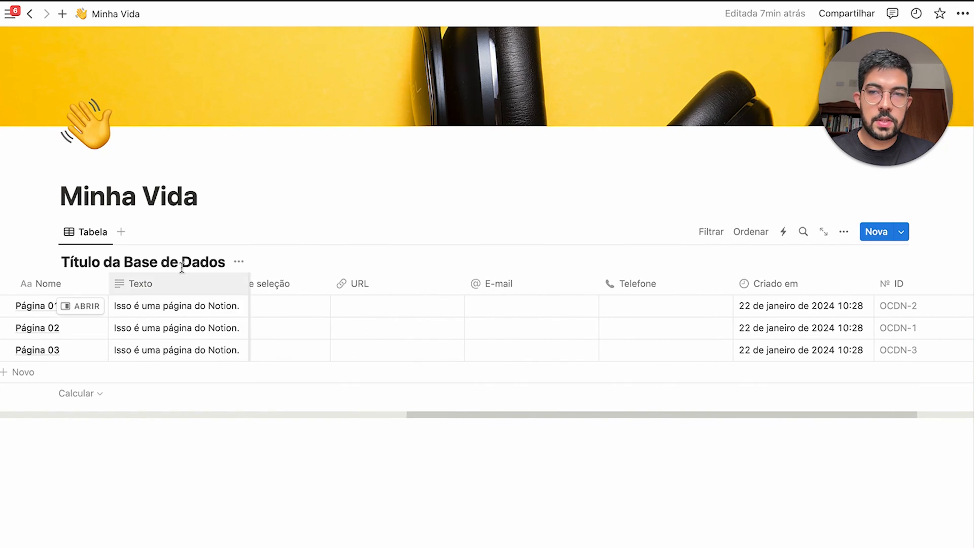
scroll(609, 332, left, 10)
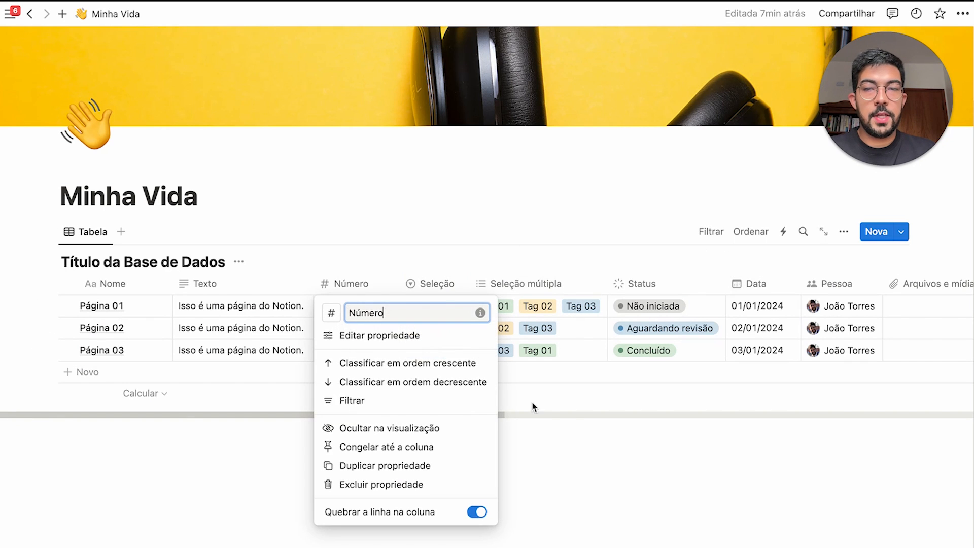
click(608, 439)
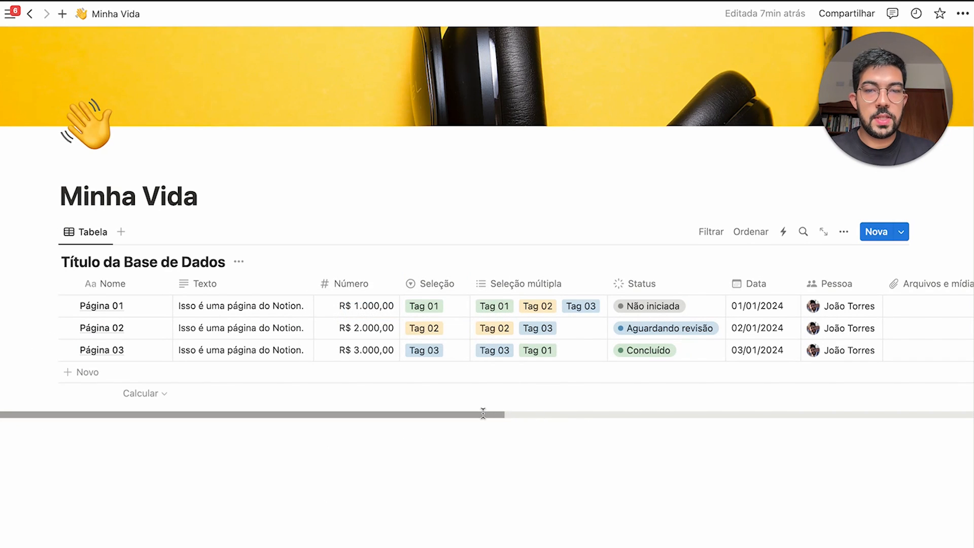
scroll(606, 419, right, 3)
scroll(606, 419, right, 10)
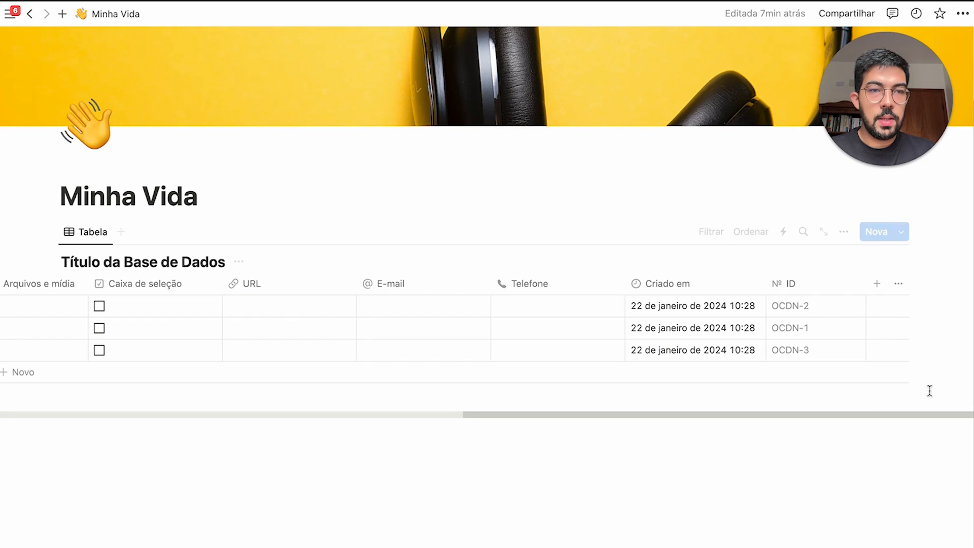
Toggle the Texto property's visibility so it shows right after Nome
click(905, 284)
scroll(845, 415, down, 1)
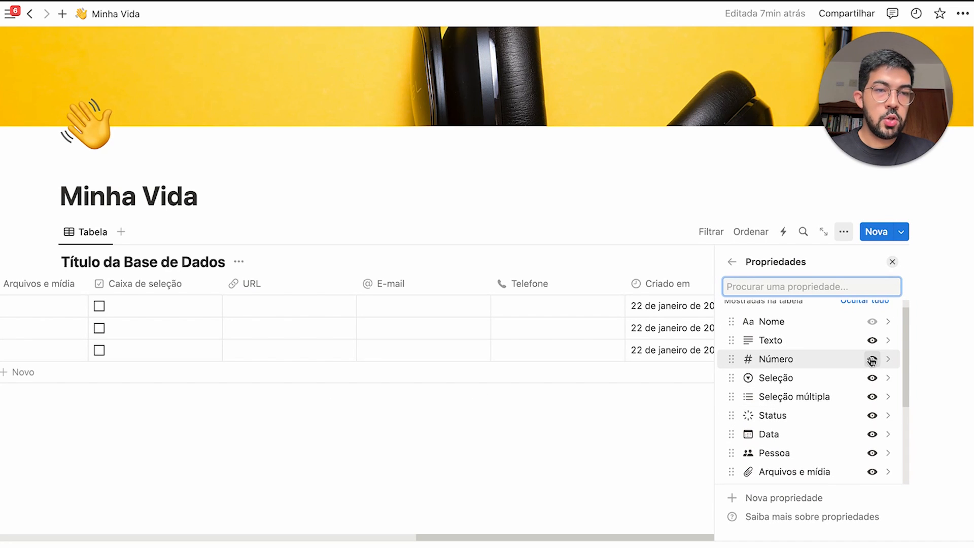
click(872, 340)
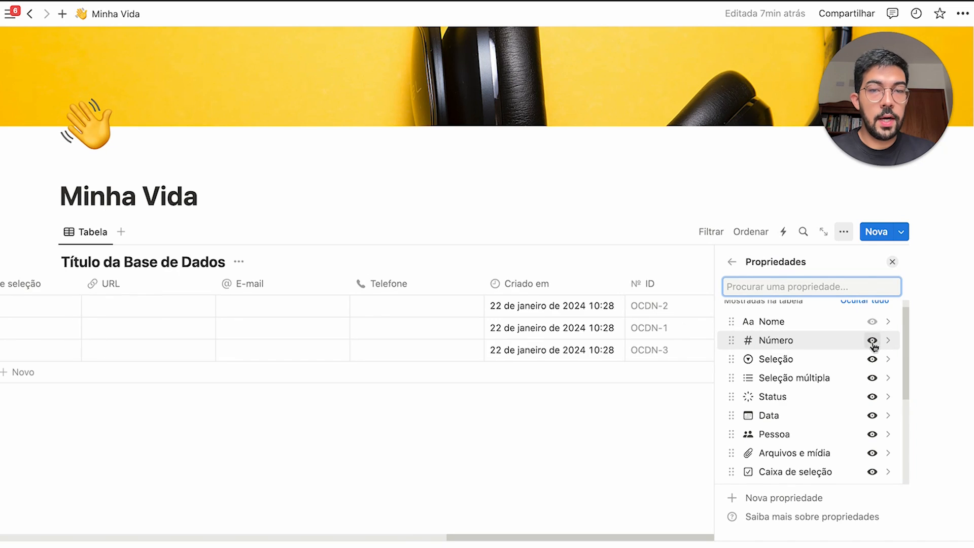
scroll(583, 373, left, 10)
scroll(862, 424, down, 5)
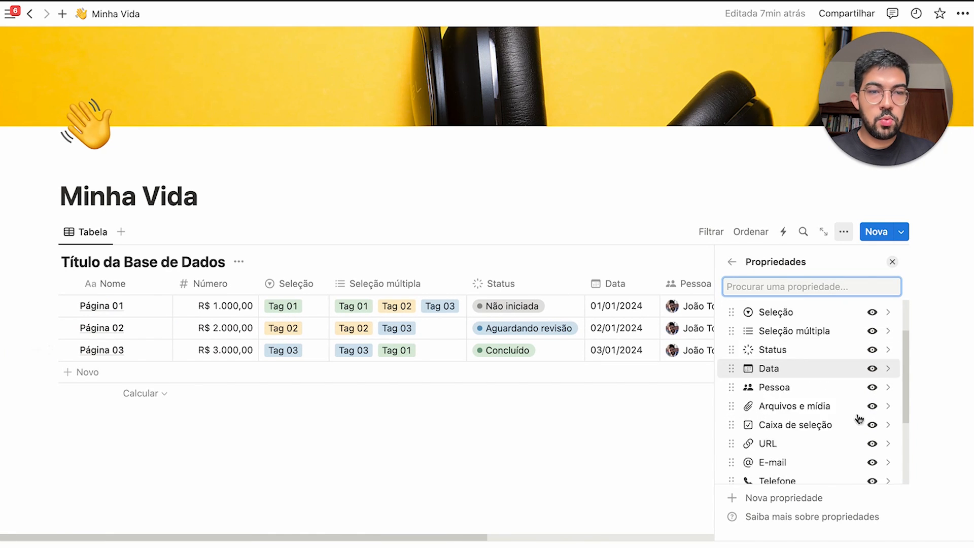
click(870, 443)
scroll(843, 387, up, 4)
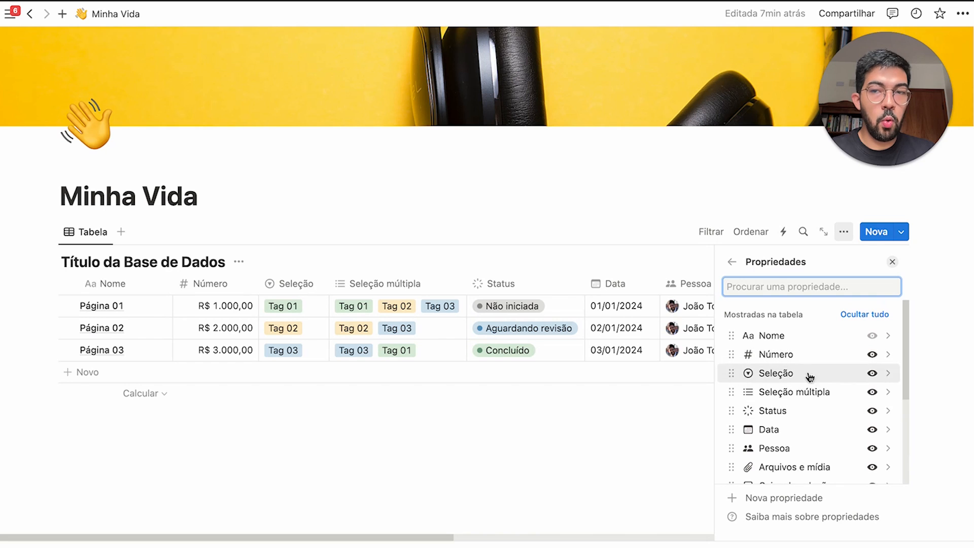
Hide the Número, Seleção, Seleção múltipla, Status, Data, Pessoa, Arquivos e mídia, Caixa de seleção and URL columns
click(873, 356)
click(873, 356)
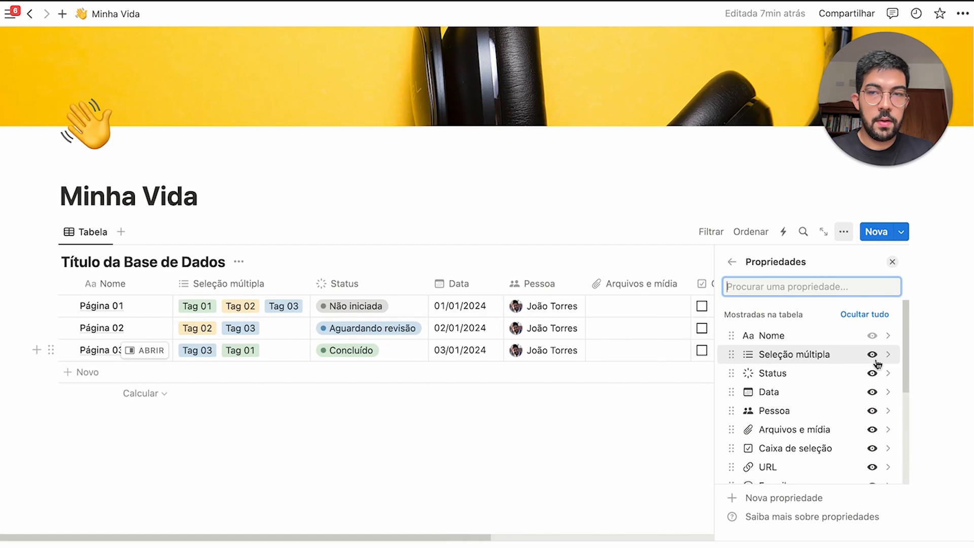
click(873, 356)
click(873, 356)
click(874, 356)
click(873, 356)
click(873, 356)
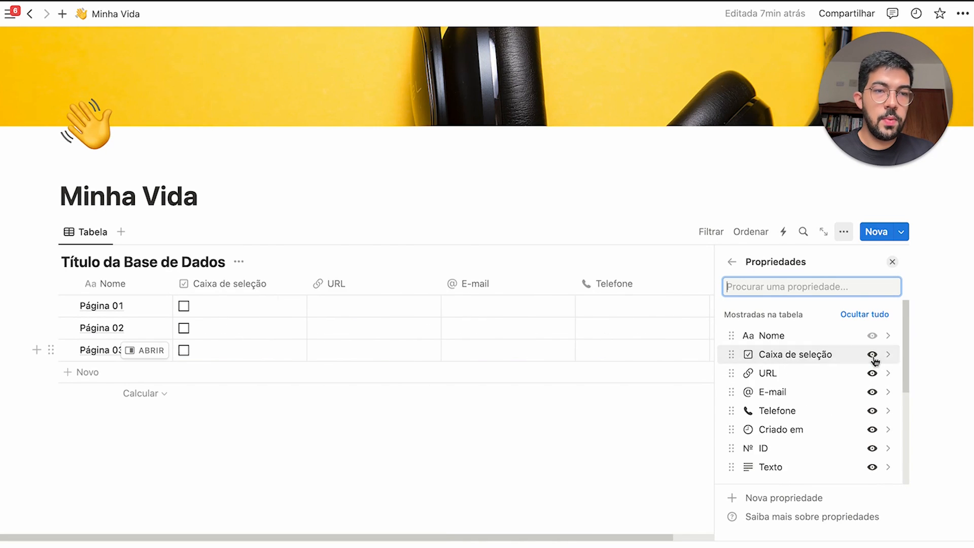
click(874, 356)
click(873, 356)
click(874, 356)
click(874, 356)
click(874, 356)
click(874, 356)
click(873, 356)
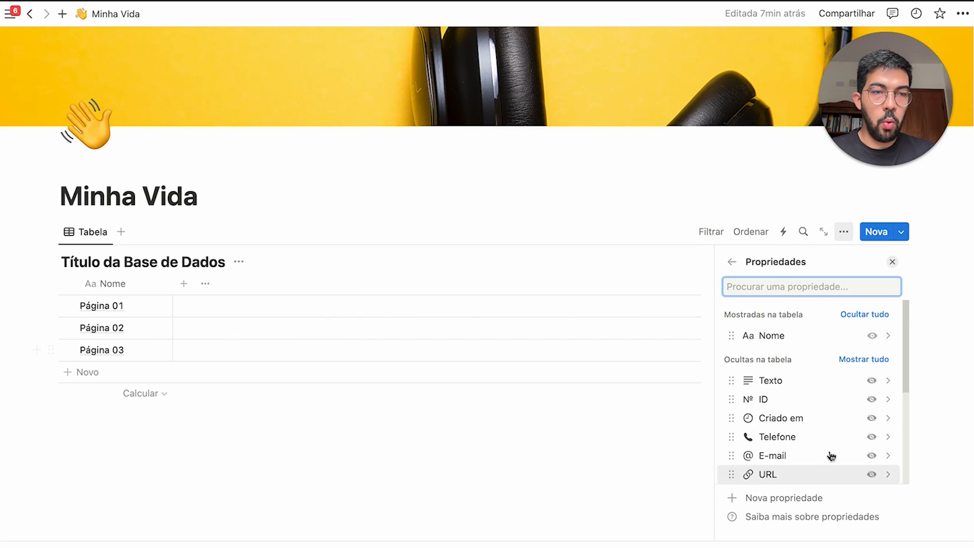
scroll(850, 402, down, 3)
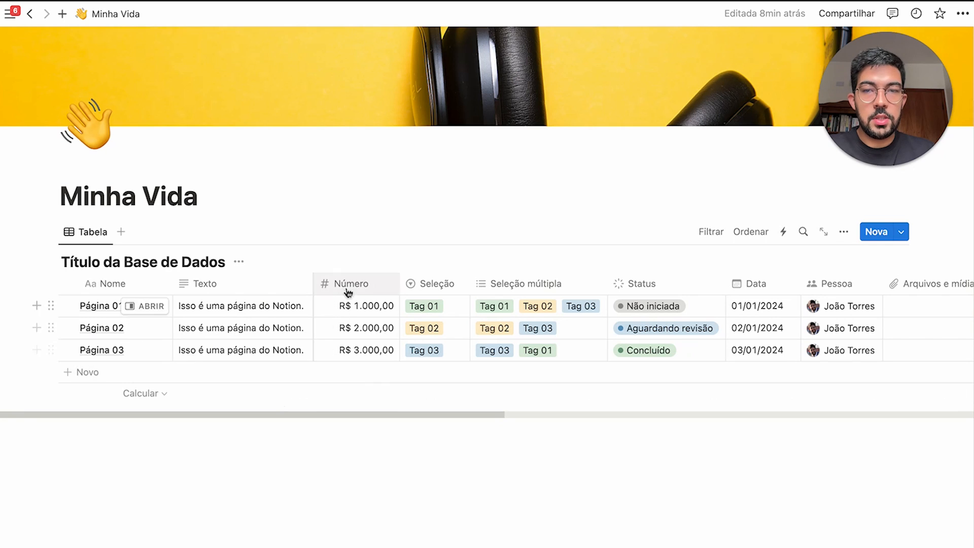
Set the Número column footer to Sum (R$ 6.000,00) and widen the column
click(373, 399)
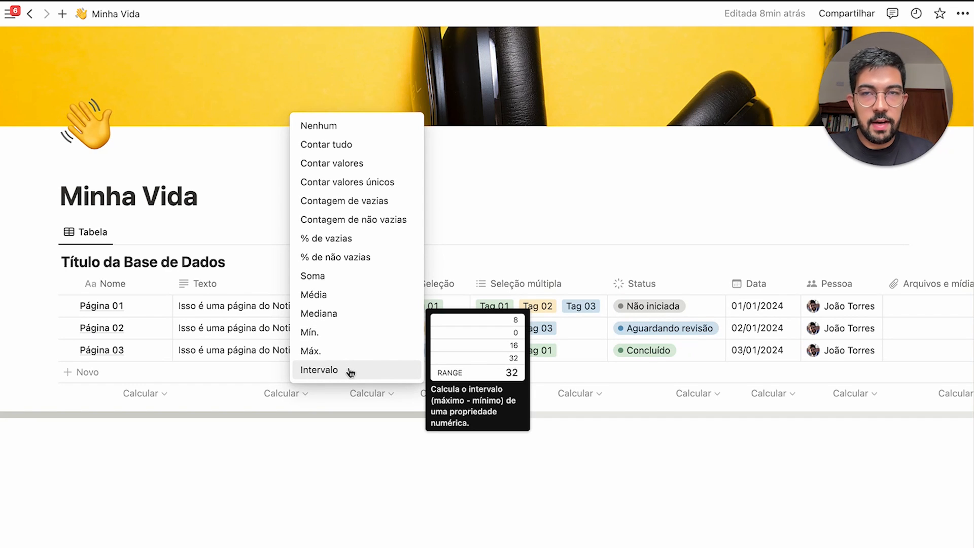
click(243, 391)
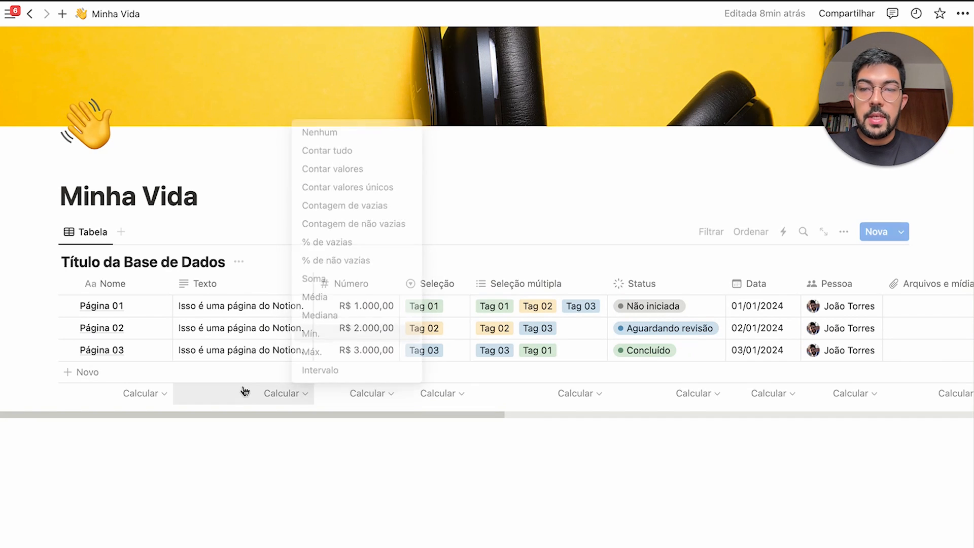
click(249, 392)
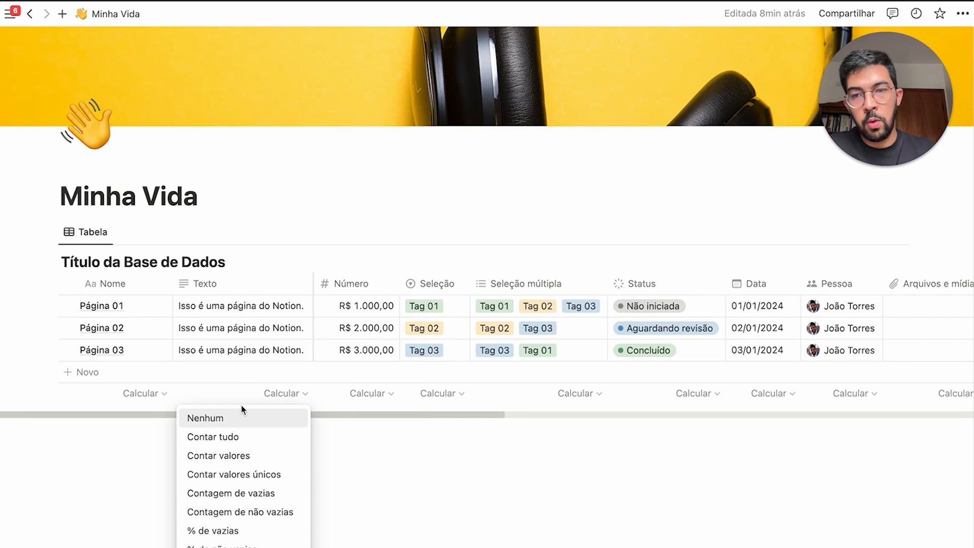
click(363, 397)
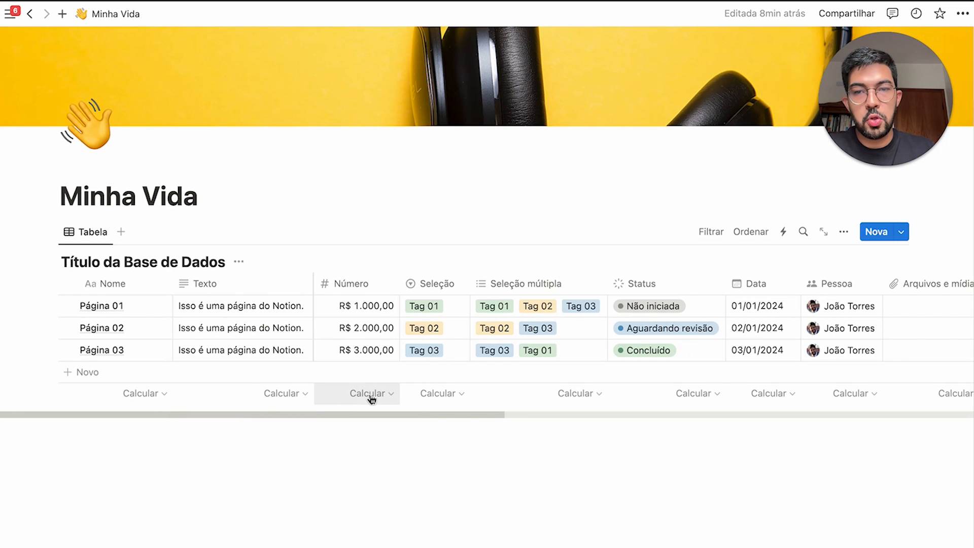
click(370, 399)
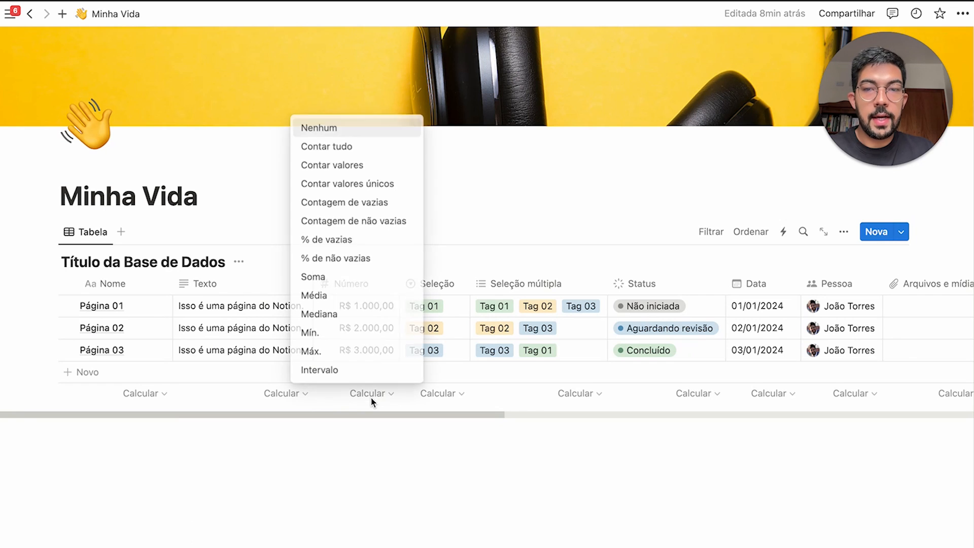
click(349, 276)
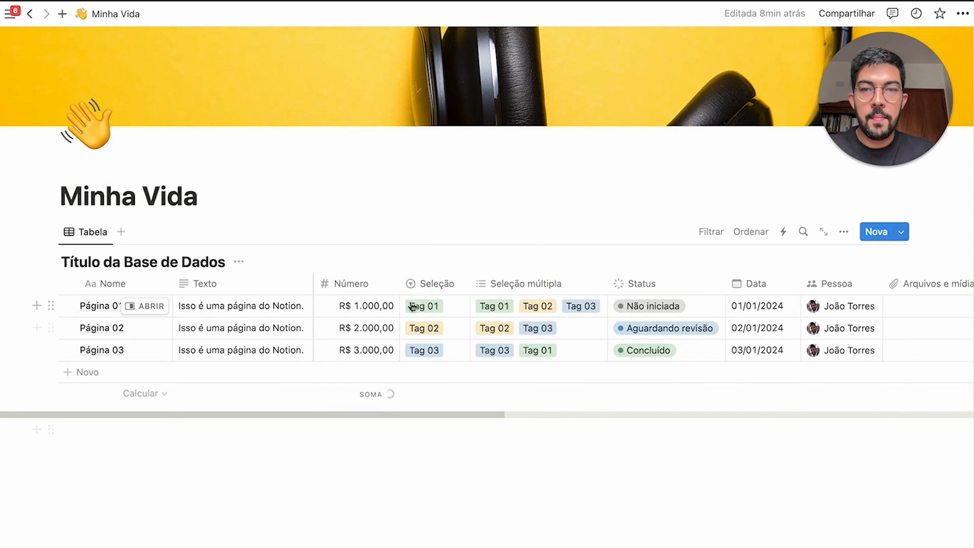
drag(408, 291, 430, 284)
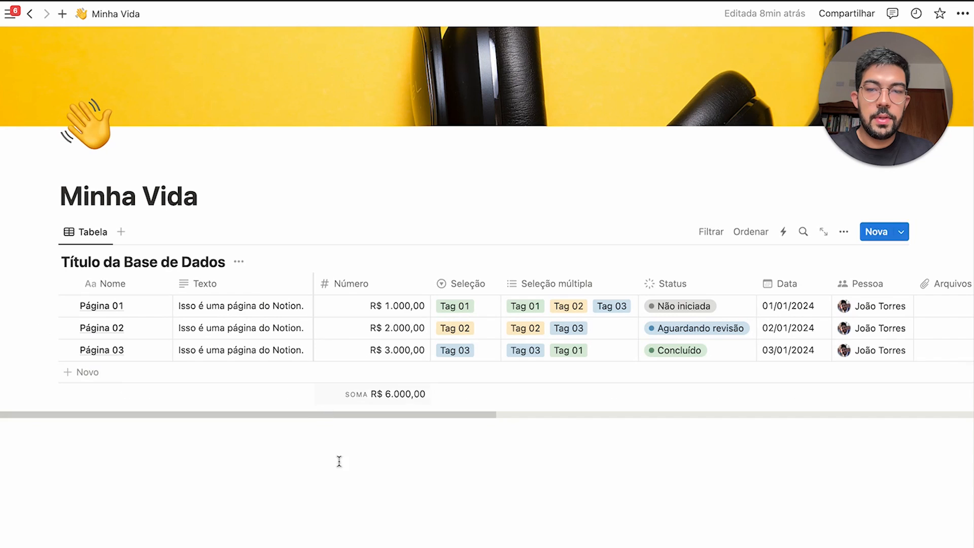
drag(436, 286, 313, 437)
click(385, 517)
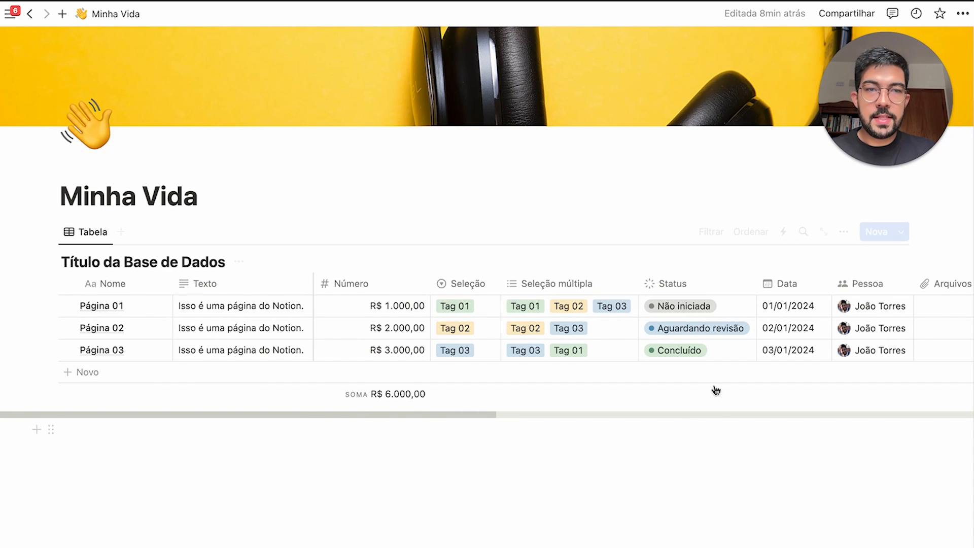
Add a Status filter, trying A fazer, Em andamento and Concluídos before leaving none selected
click(713, 232)
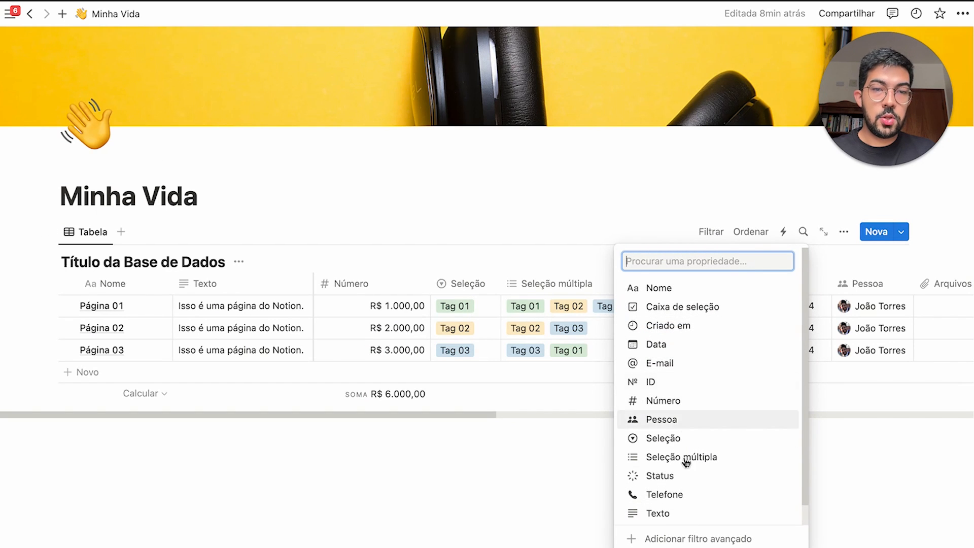
click(662, 478)
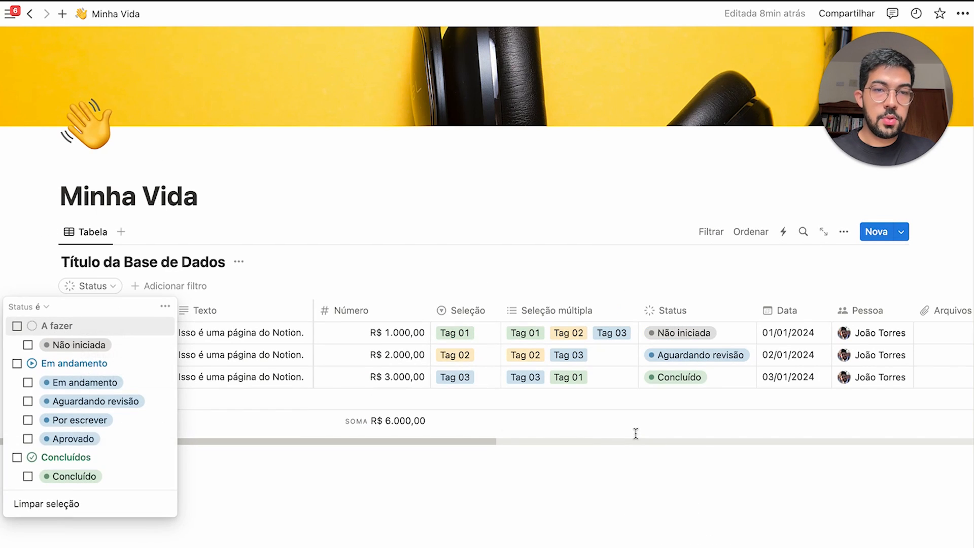
click(111, 333)
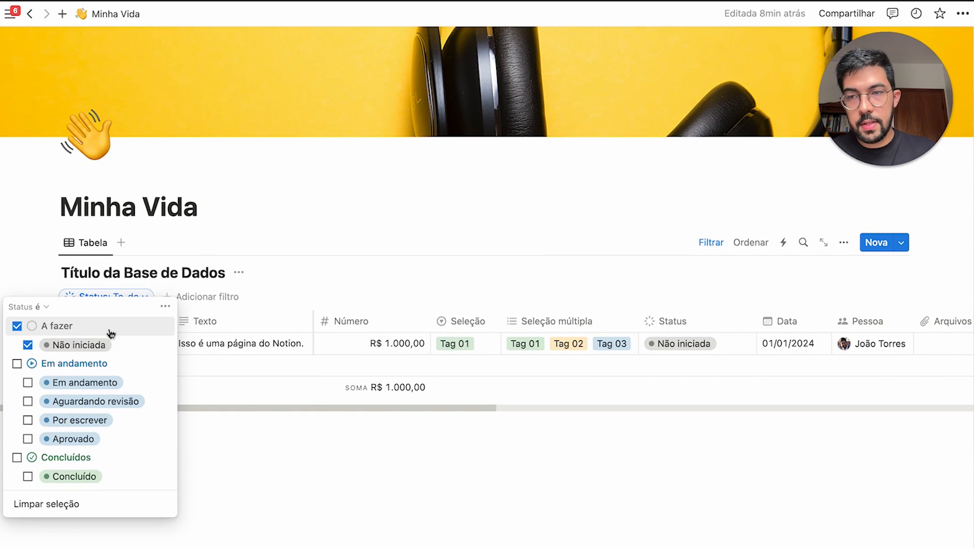
click(111, 334)
click(109, 365)
click(109, 366)
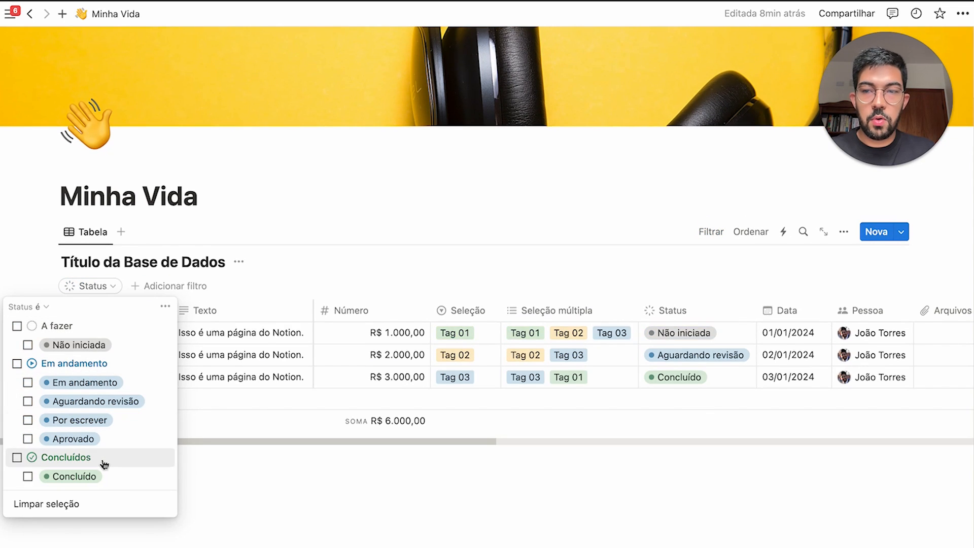
click(104, 464)
click(104, 464)
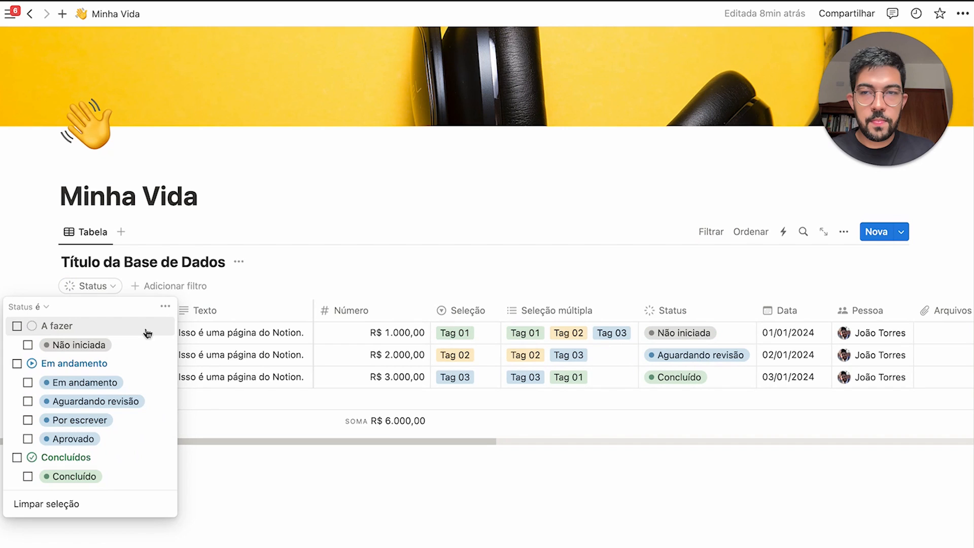
click(715, 235)
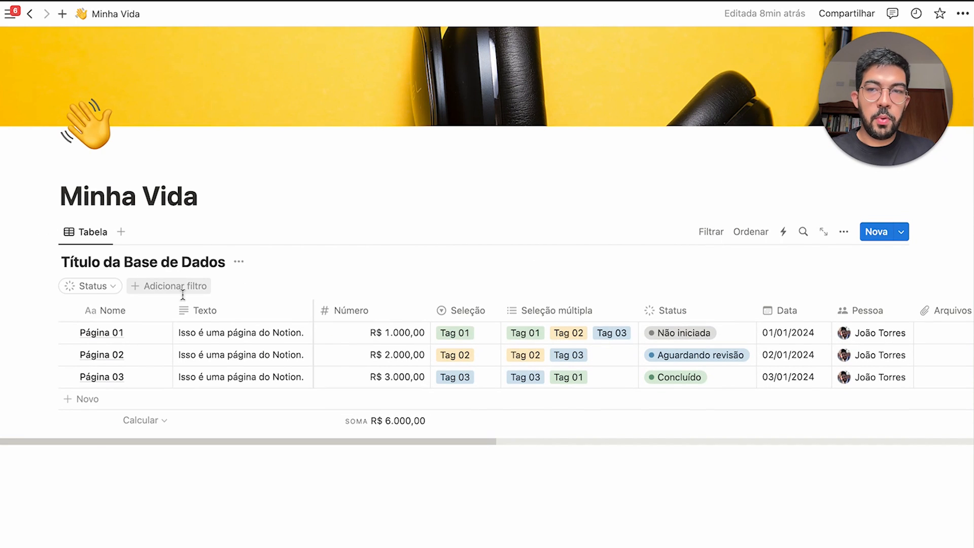
Add a Número filter and test greater than 1000, then clear the value
click(170, 287)
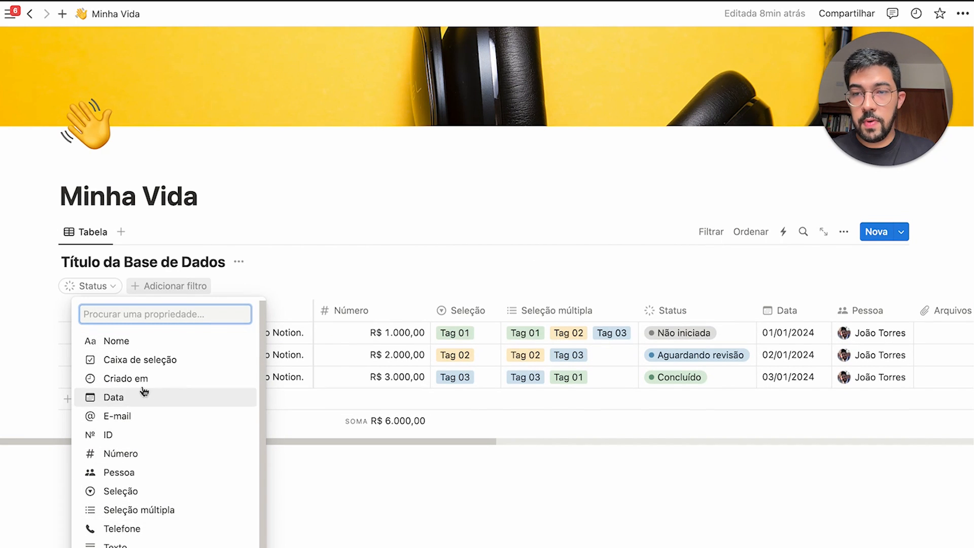
click(121, 452)
click(117, 307)
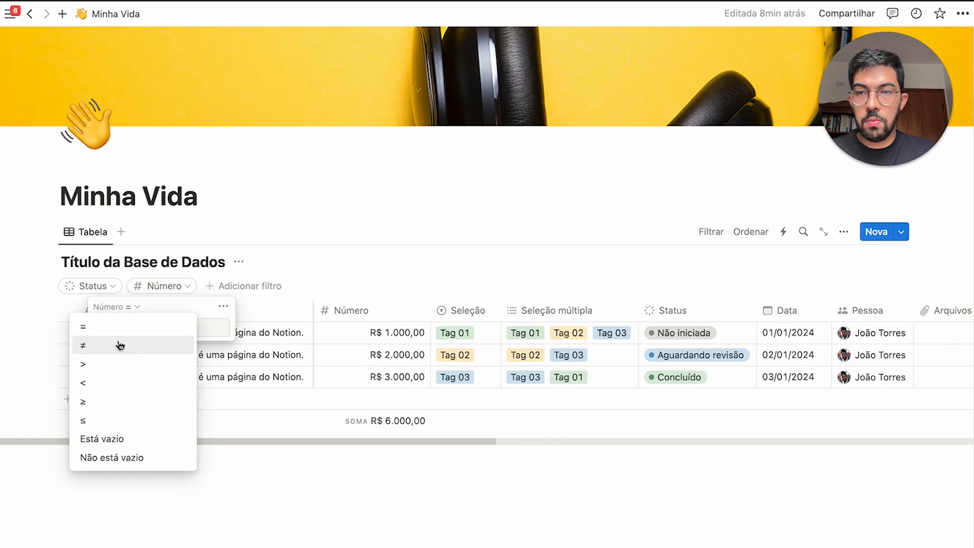
click(125, 338)
text(1000)
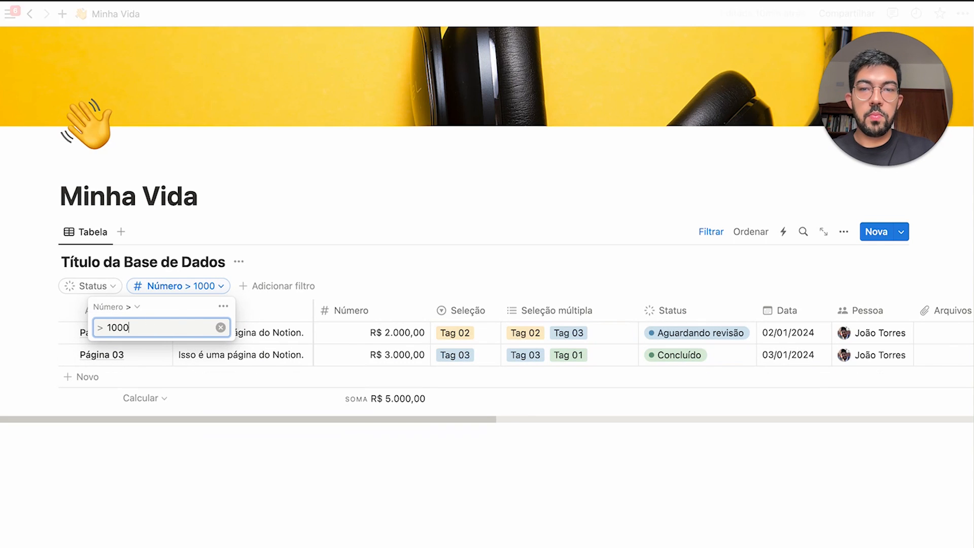
key(BackSpace)
key(BackSpace)
key(BackSpace)
key(BackSpace)
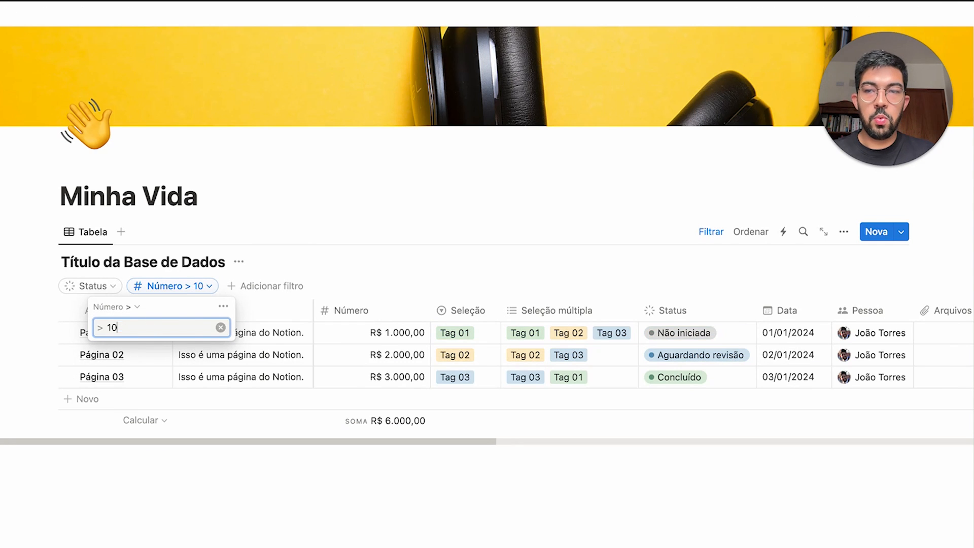
Switch the Número filter to less than 2000, then clear the value and close it
click(136, 309)
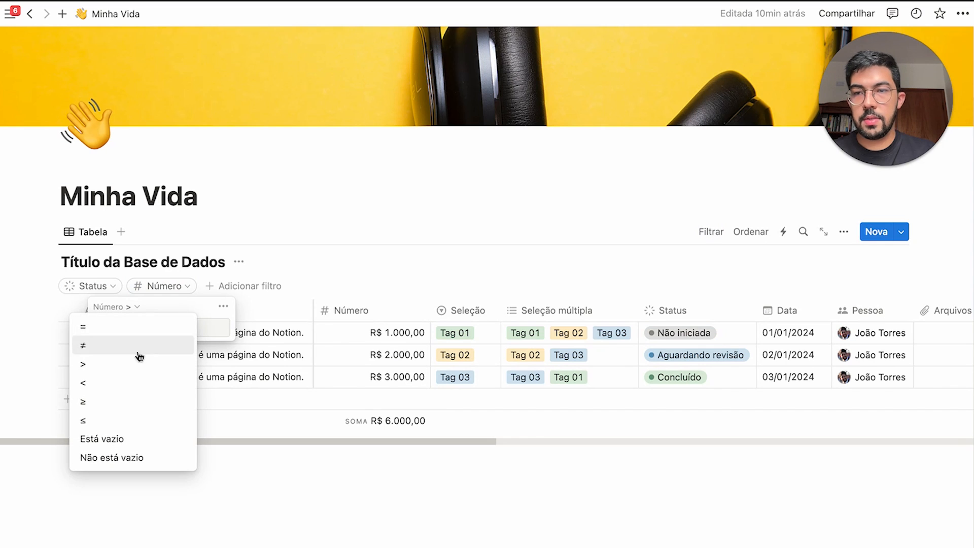
click(127, 384)
text(20000)
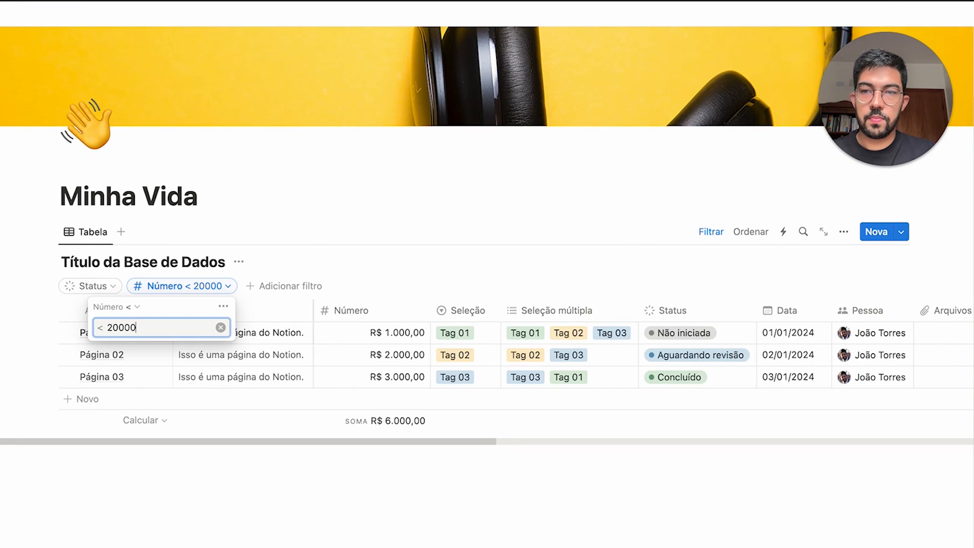
key(BackSpace)
key(BackSpace)
key(BackSpace)
key(BackSpace)
key(BackSpace)
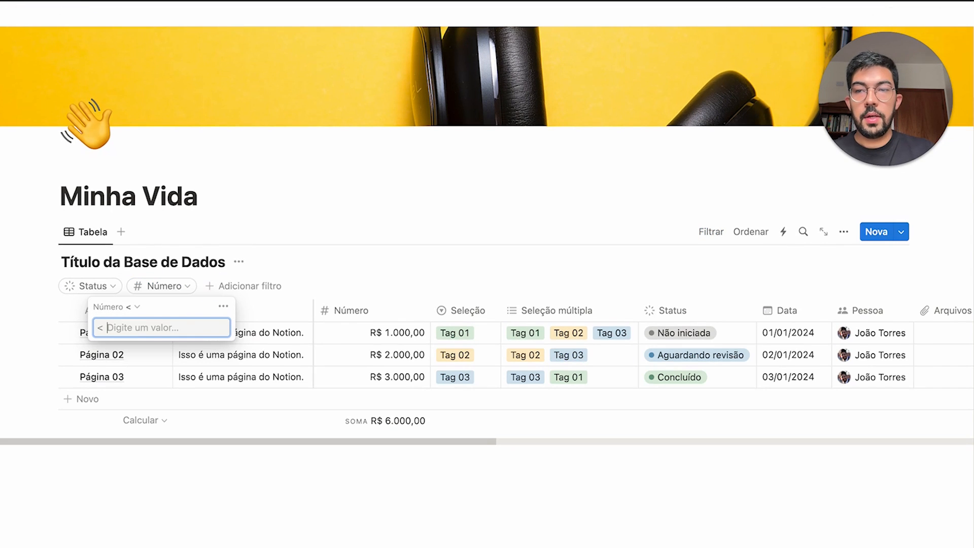
key(Escape)
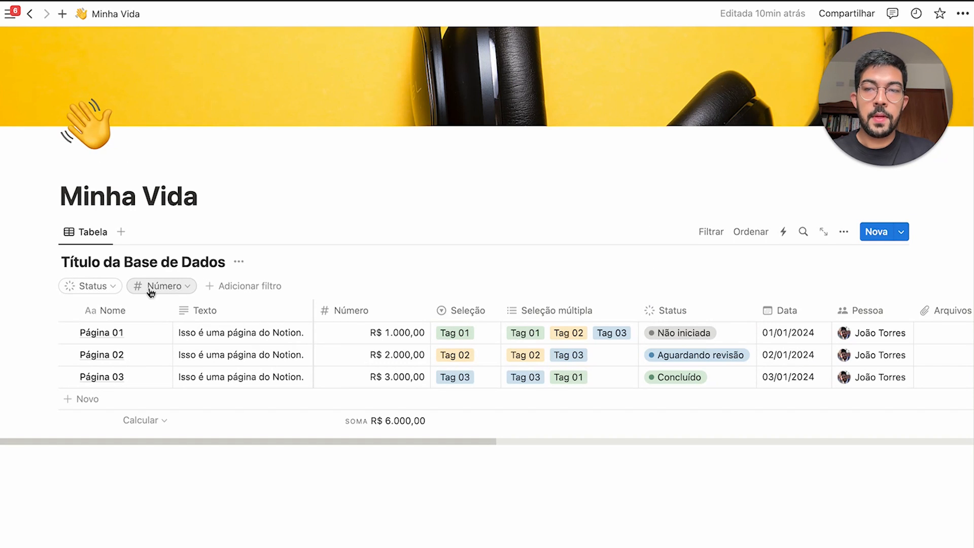
click(188, 291)
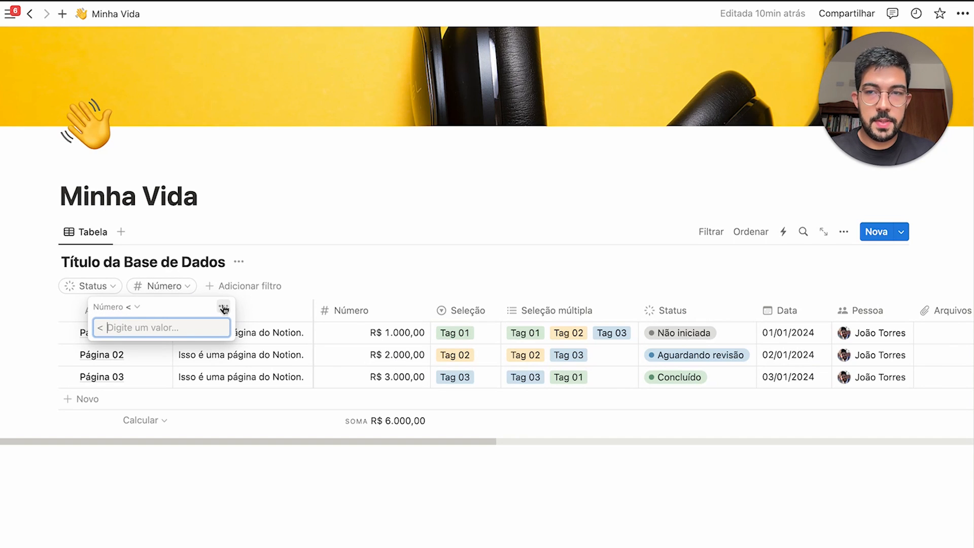
click(735, 274)
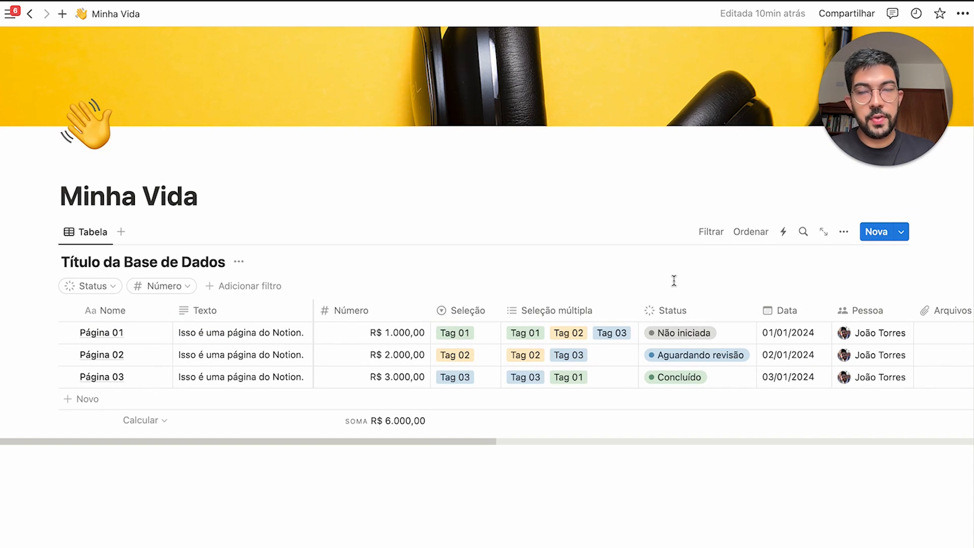
click(710, 231)
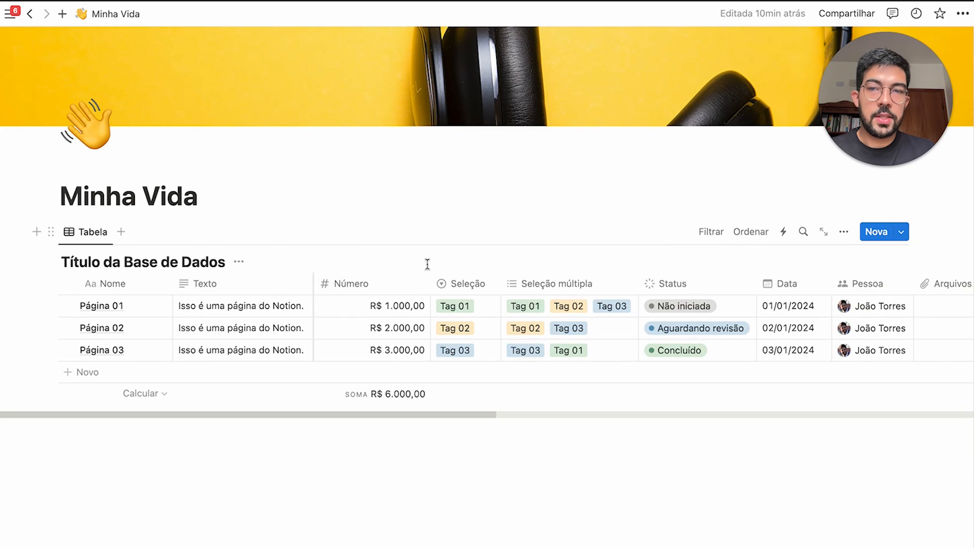
click(762, 232)
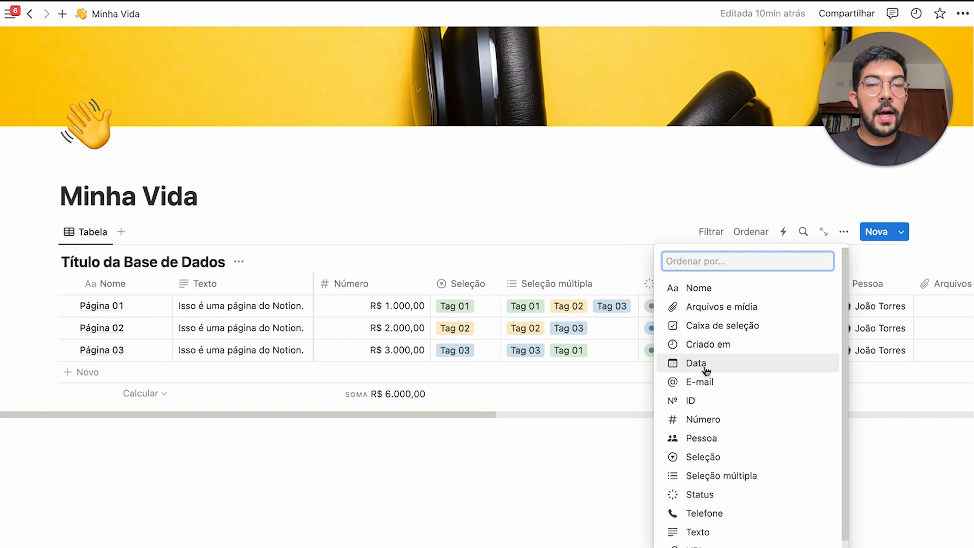
click(729, 370)
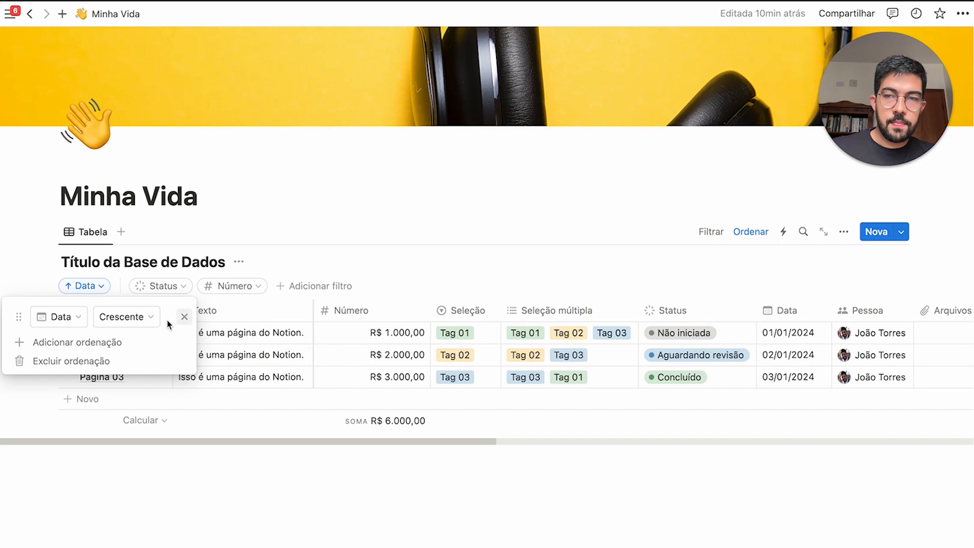
click(142, 319)
click(130, 360)
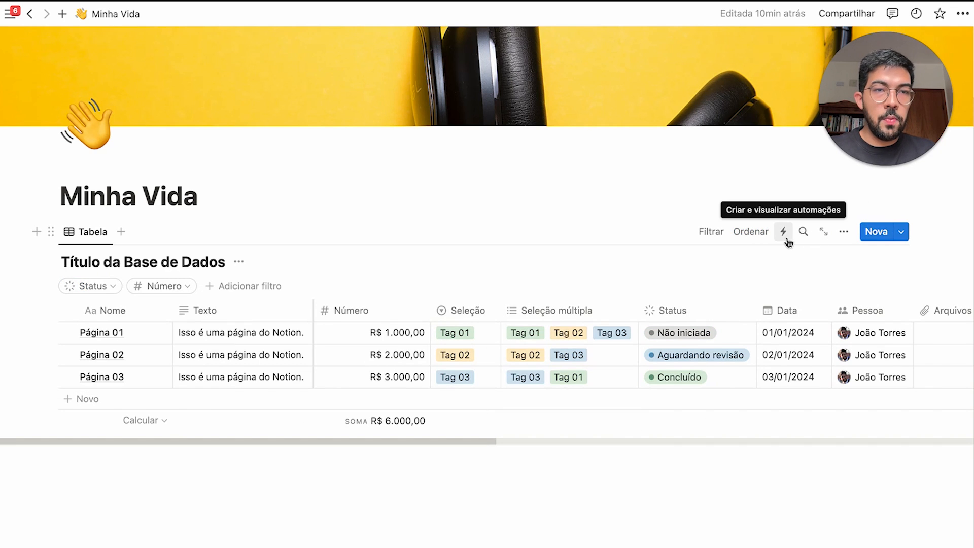
click(784, 234)
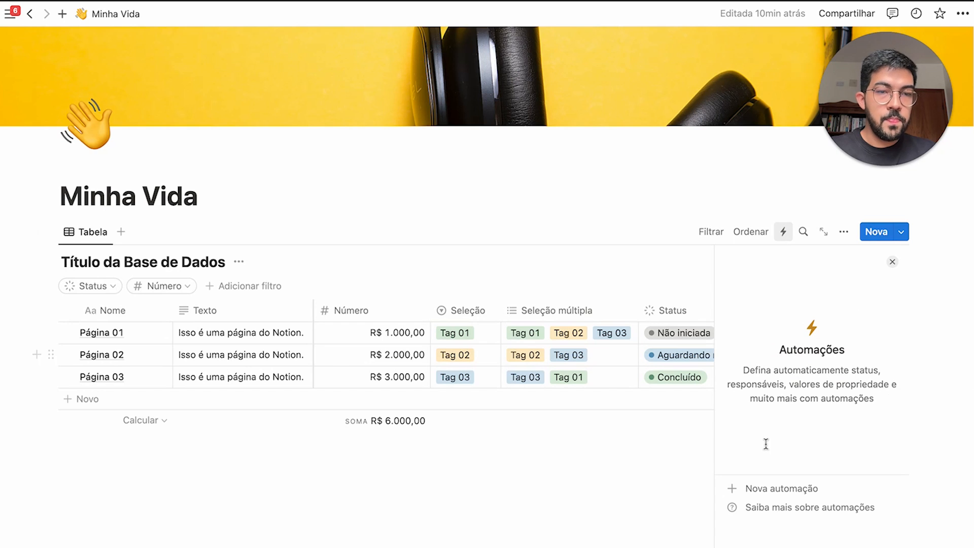
click(792, 492)
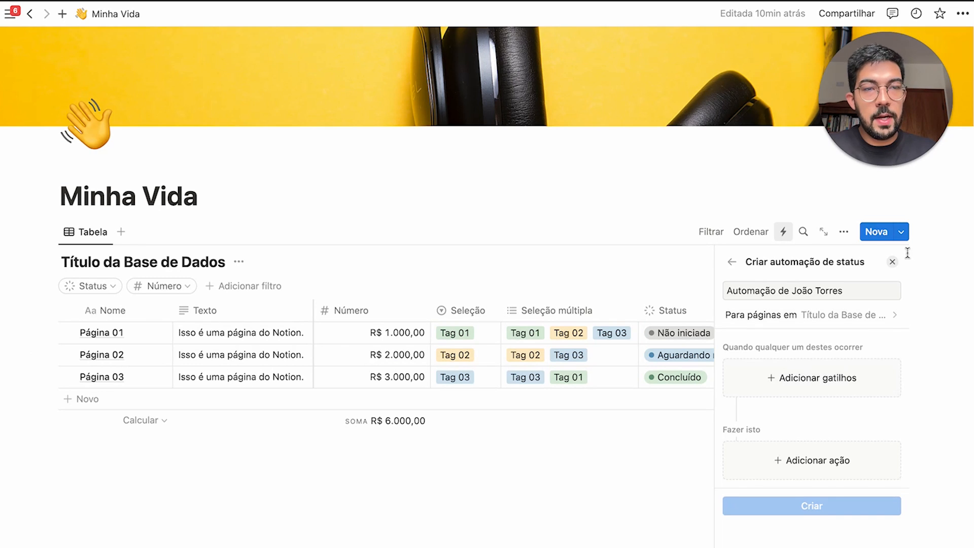
click(894, 262)
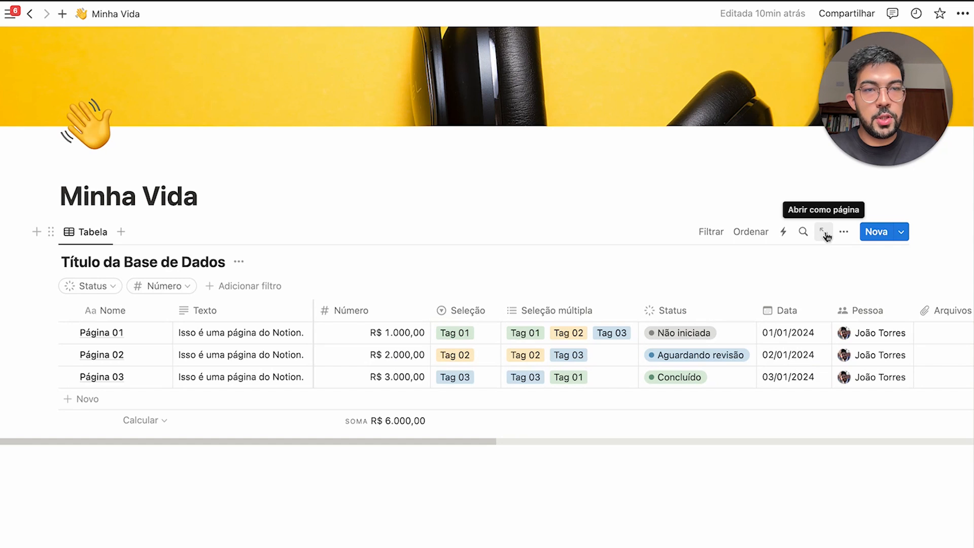
click(843, 232)
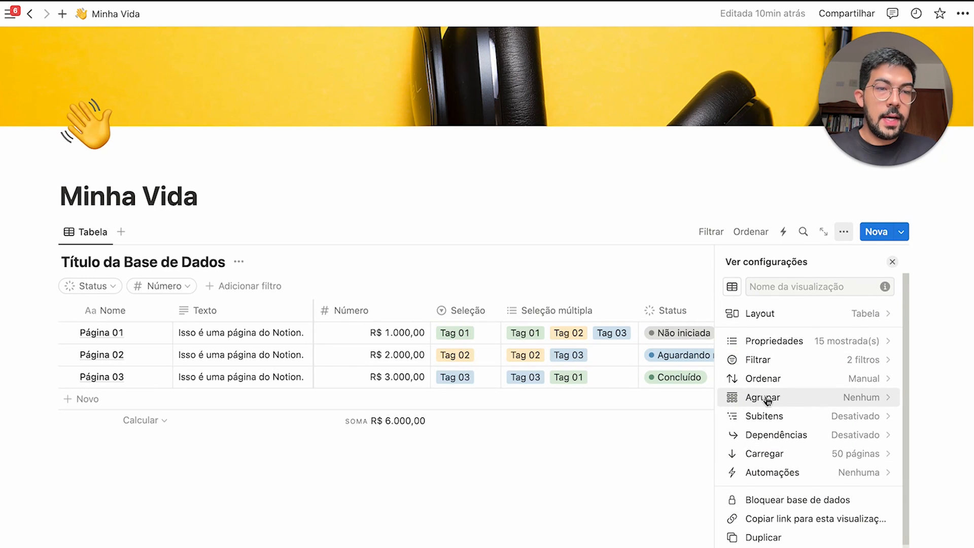
scroll(857, 461, down, 1)
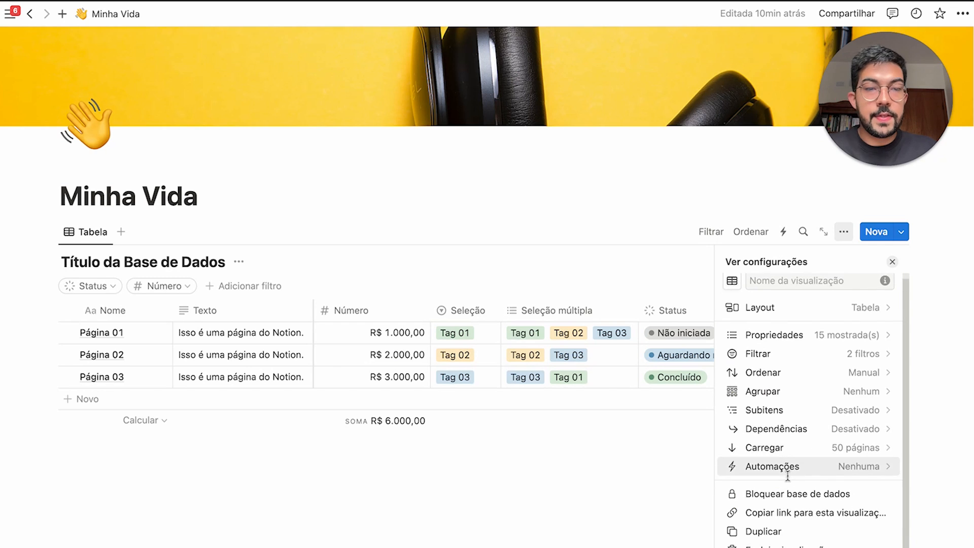
scroll(868, 278, up, 1)
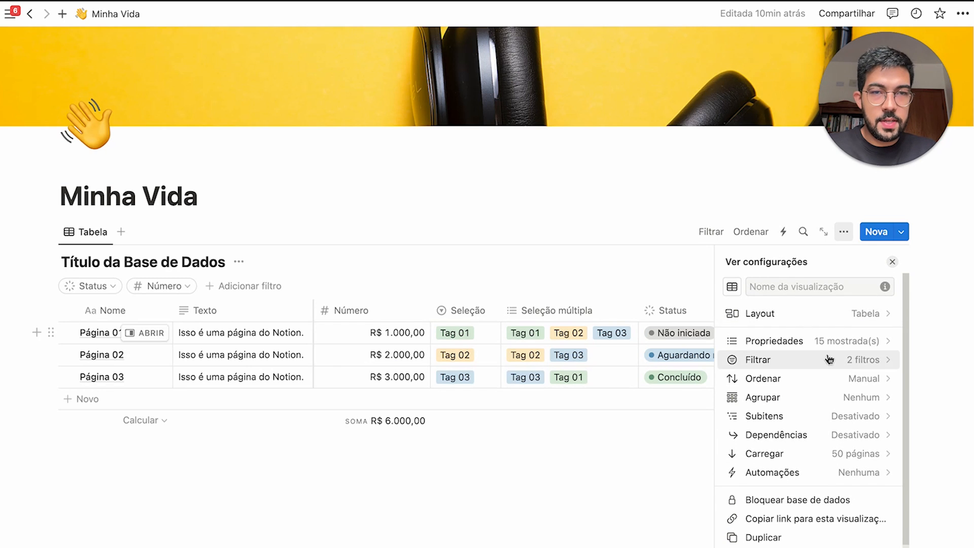
click(893, 263)
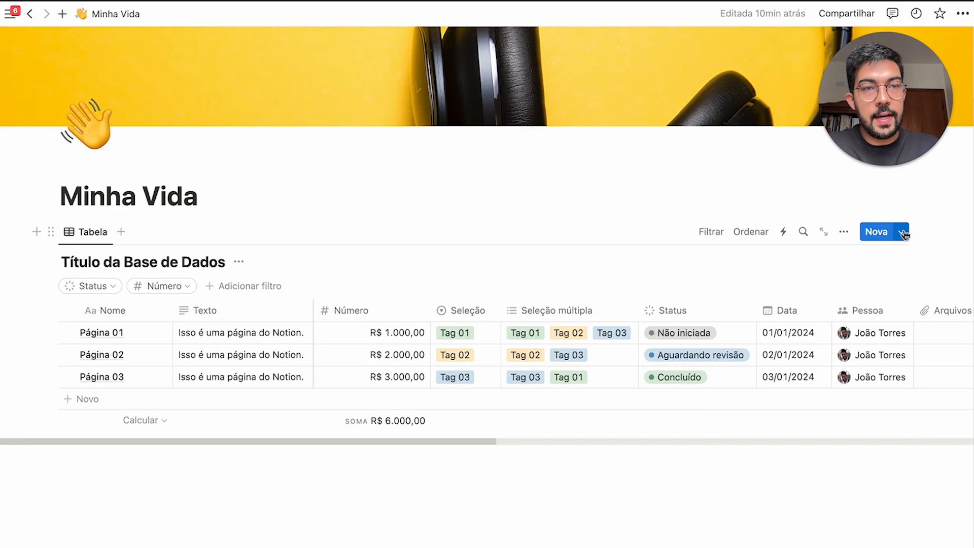
click(876, 232)
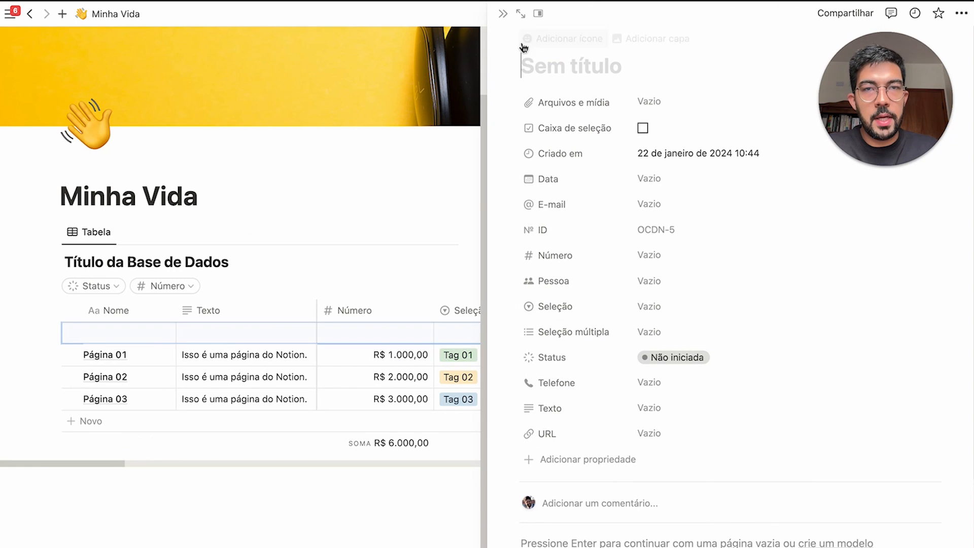
click(503, 14)
click(68, 333)
key(Delete)
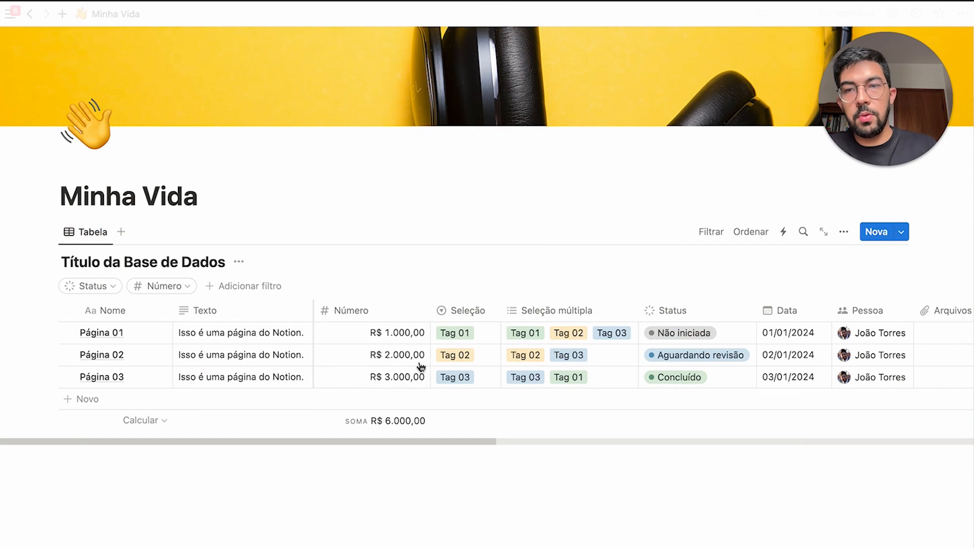
Create a new template titled Nova Tarefa with an icon and Data defaulting to Hoje
click(901, 232)
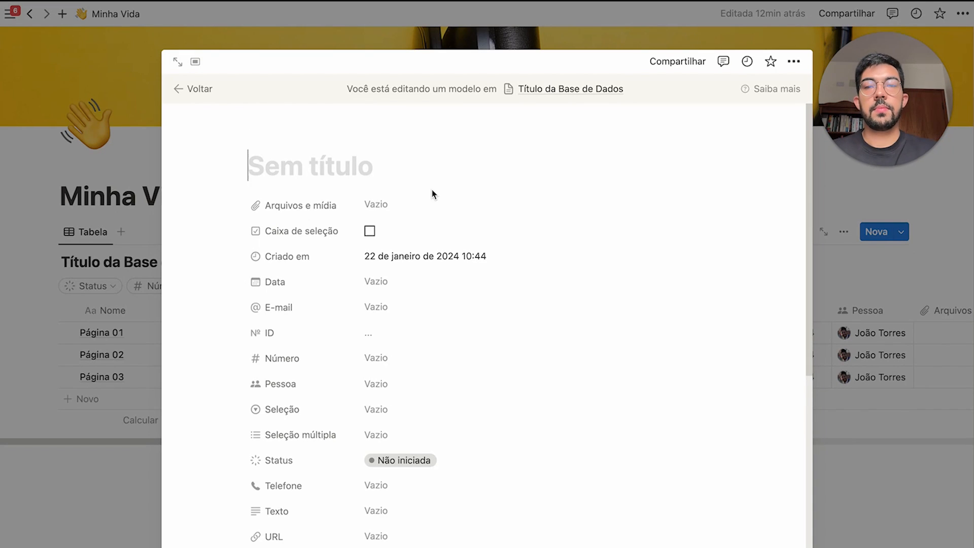
text(Nova Tarefa)
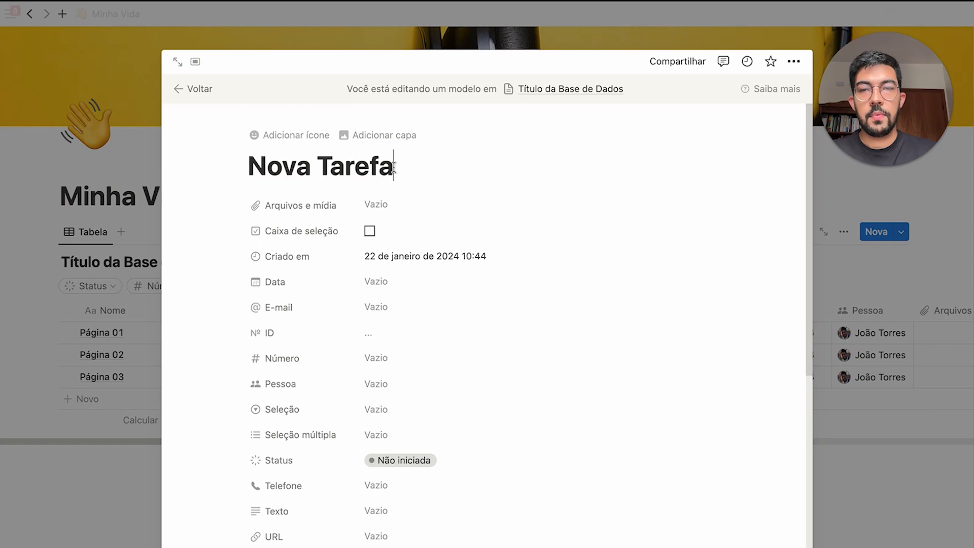
click(312, 135)
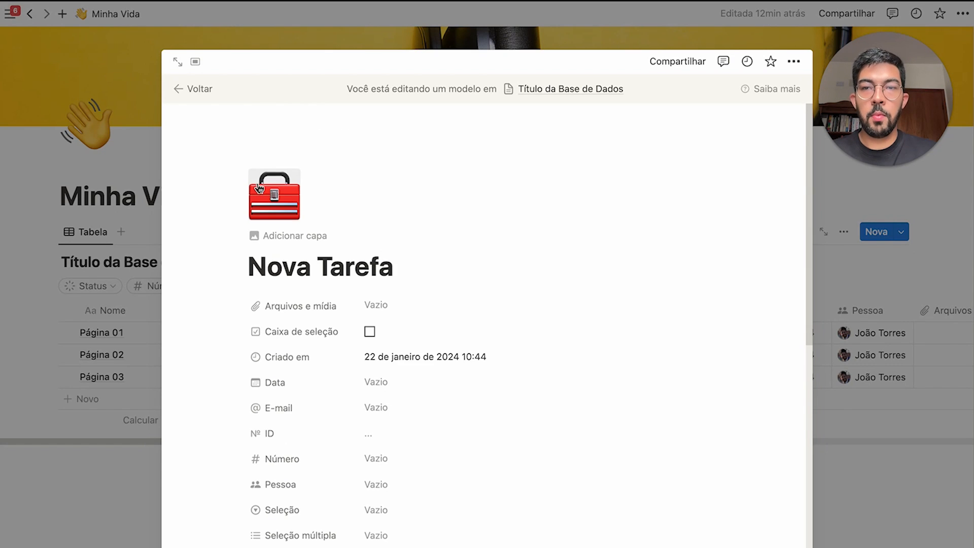
scroll(368, 223, down, 3)
click(376, 221)
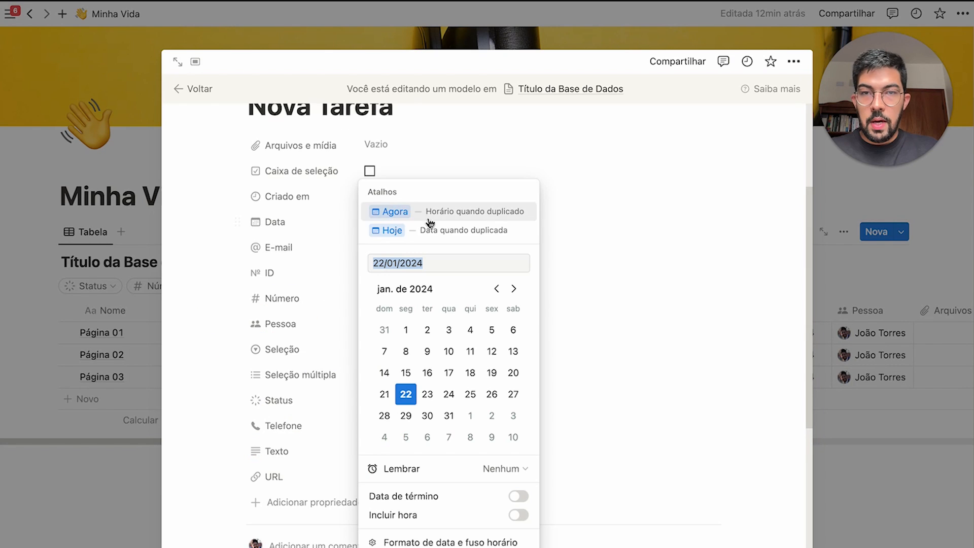
click(472, 234)
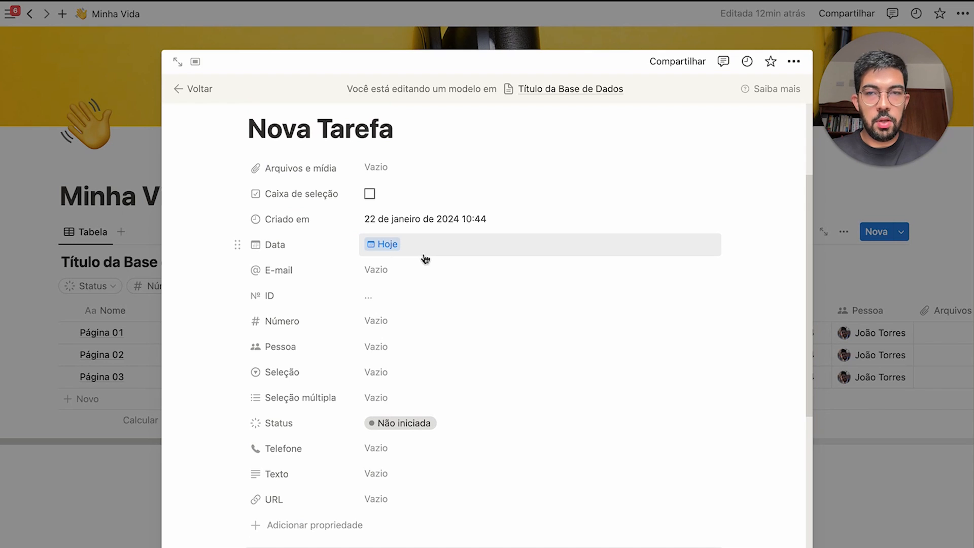
Fill the template's E-mail with an address, Número with R$ 1.000,00, and assign a Pessoa
click(416, 269)
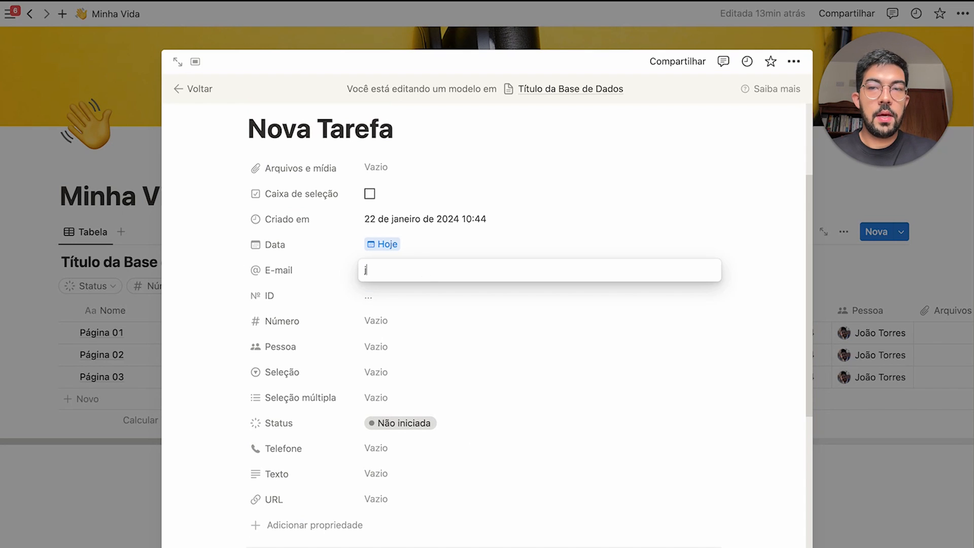
key(Return)
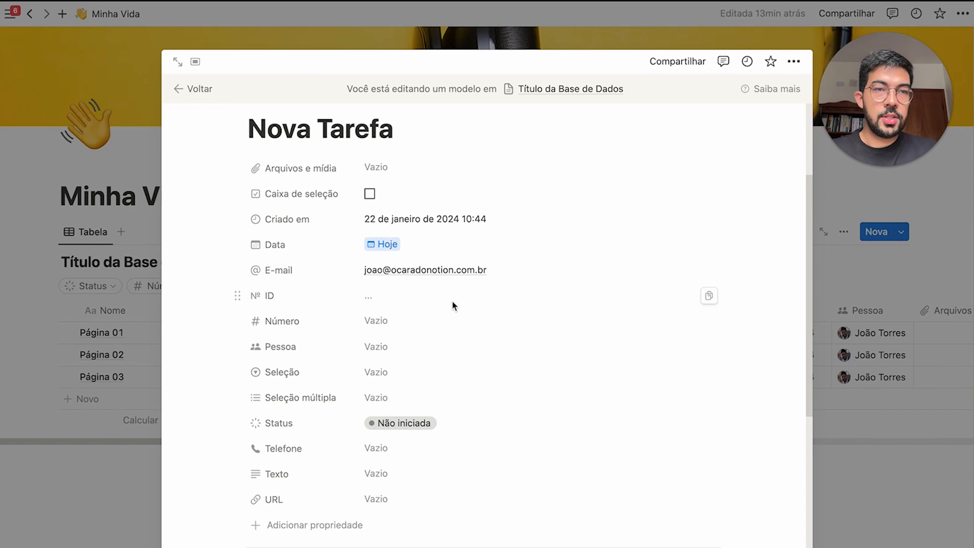
click(473, 330)
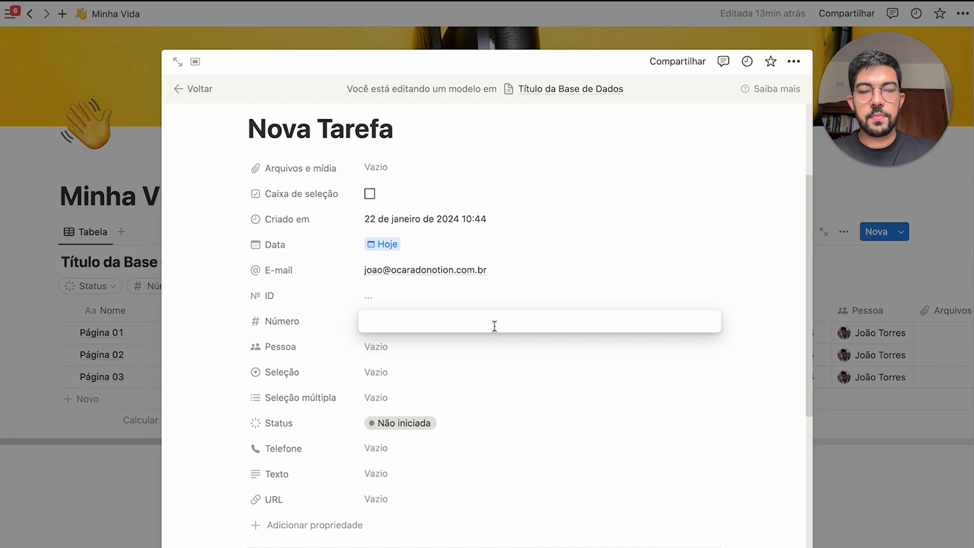
text(1000)
key(Return)
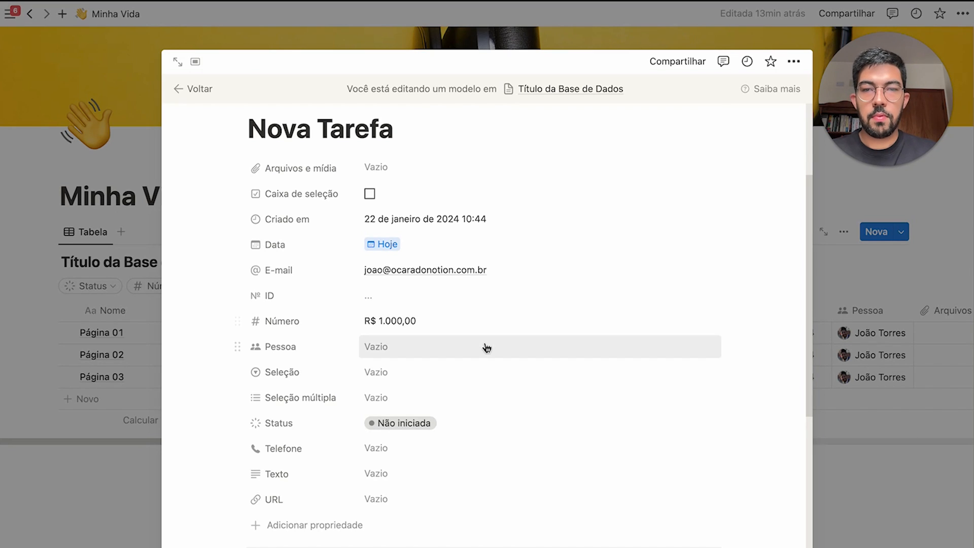
click(486, 347)
click(507, 436)
click(311, 376)
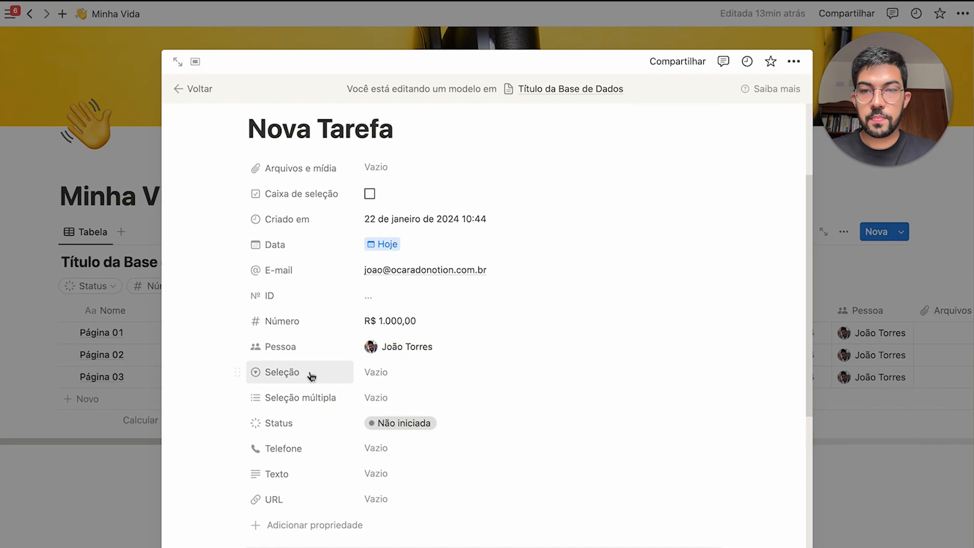
Set Seleção to Tag 01, Seleção múltipla to Tag 02, and Texto to 'Isso é um exemplo de modelo.'
click(380, 372)
click(469, 452)
click(394, 397)
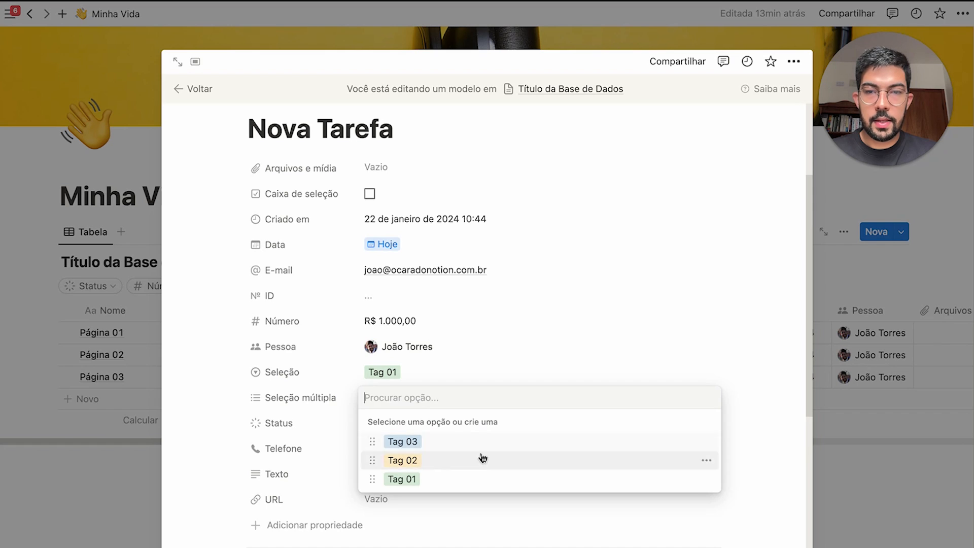
click(483, 459)
click(417, 479)
click(441, 476)
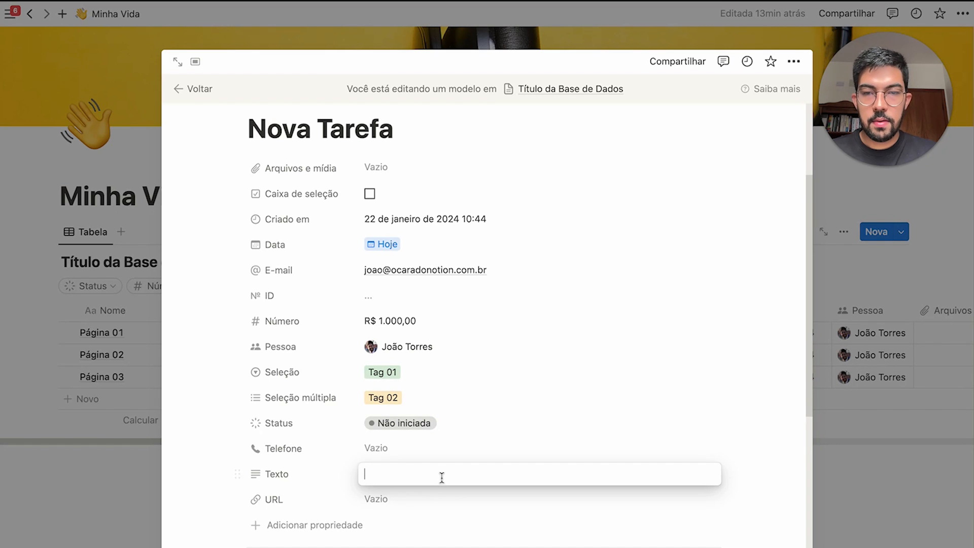
text(Isso é um exemplo de modelo.)
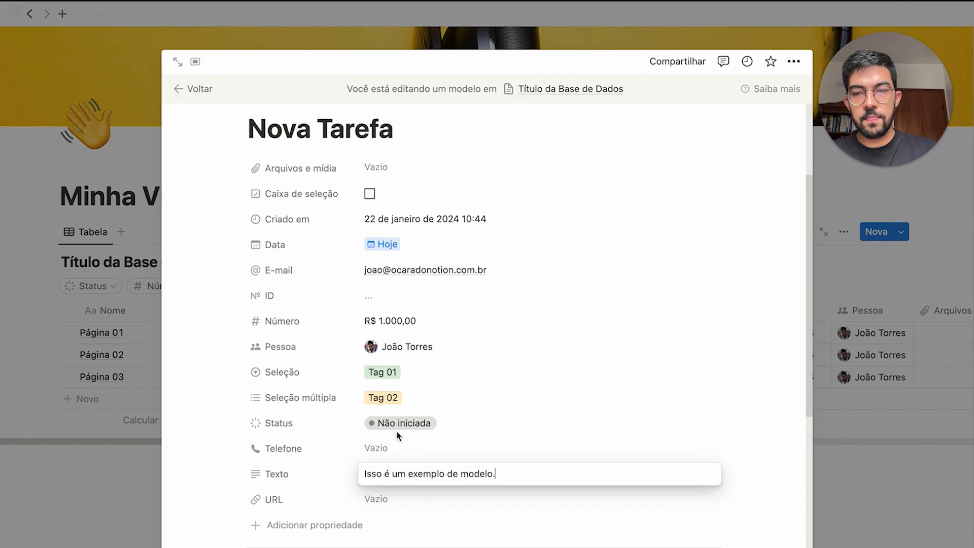
click(279, 386)
Insert a callout with sample text 'Isso é um exemplo de con…' into the template body
scroll(412, 393, down, 6)
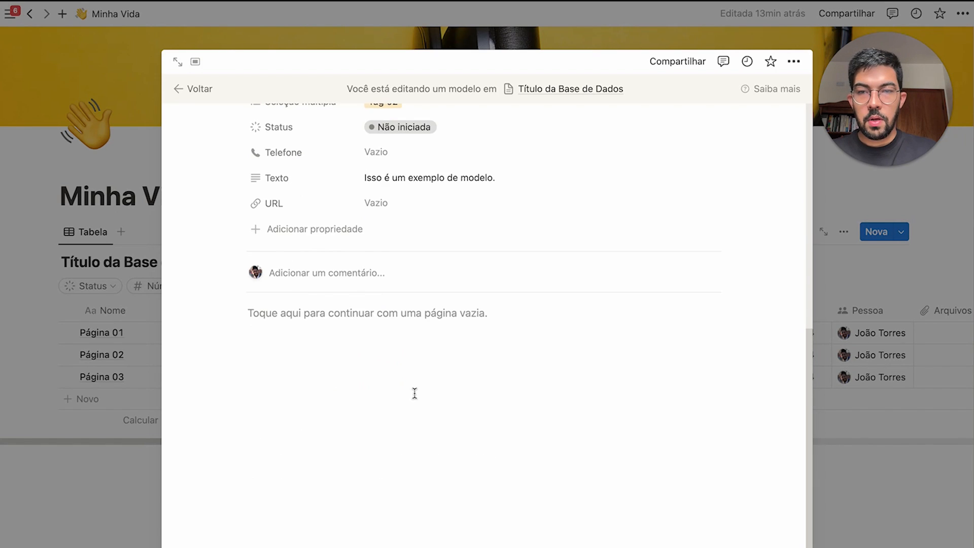
click(416, 392)
text(/call)
key(Return)
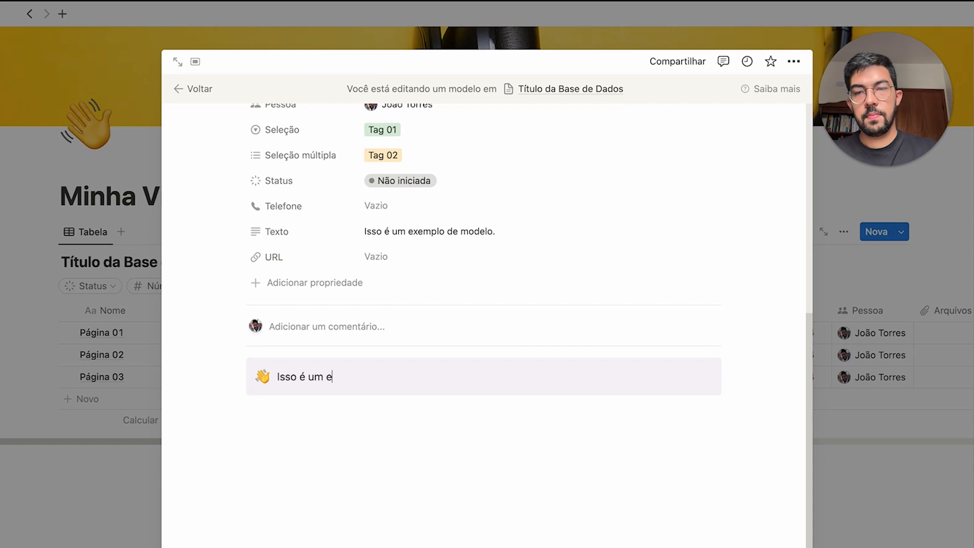
text(Isso é um exemplo de conteúdo!)
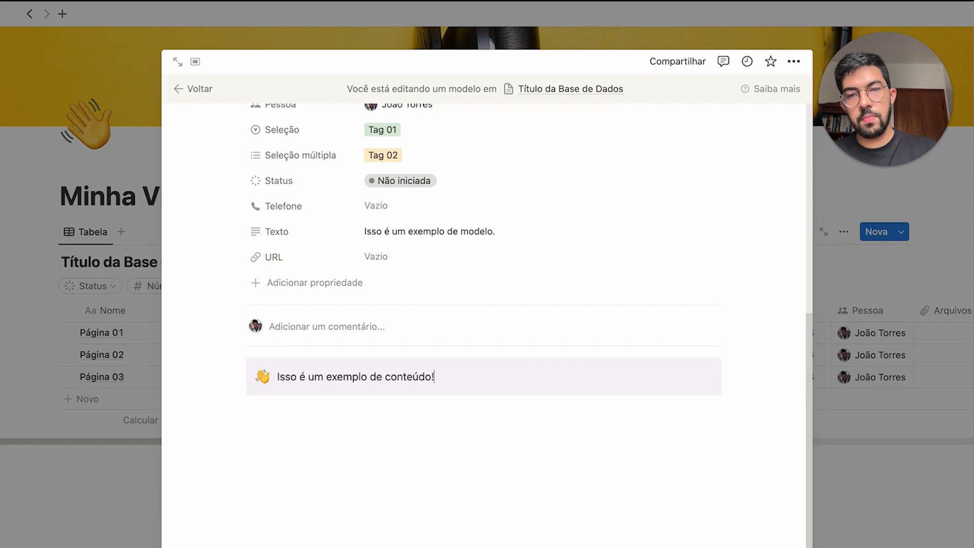
click(463, 461)
Select the template's property and content blocks, then return to the Minha Vida table
scroll(504, 484, up, 8)
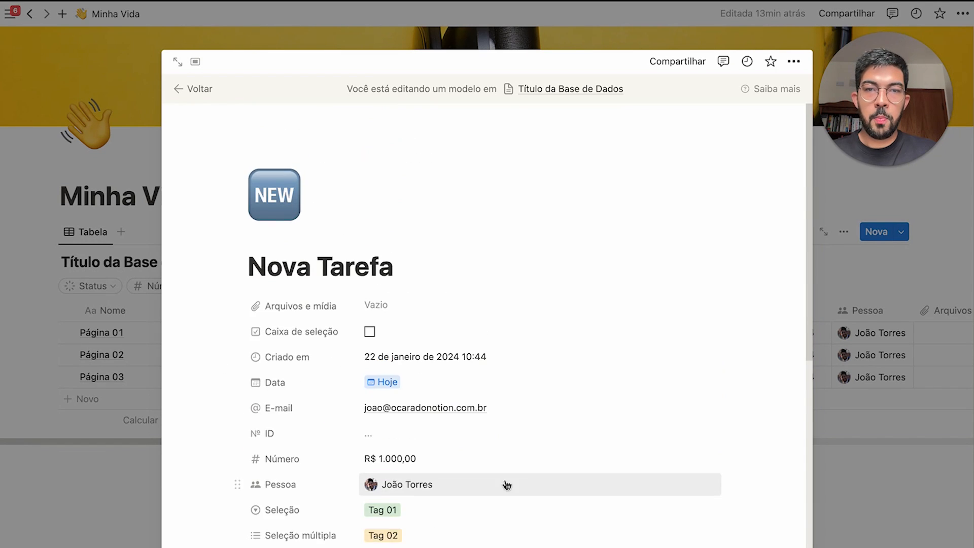
scroll(444, 340, down, 5)
scroll(444, 340, up, 5)
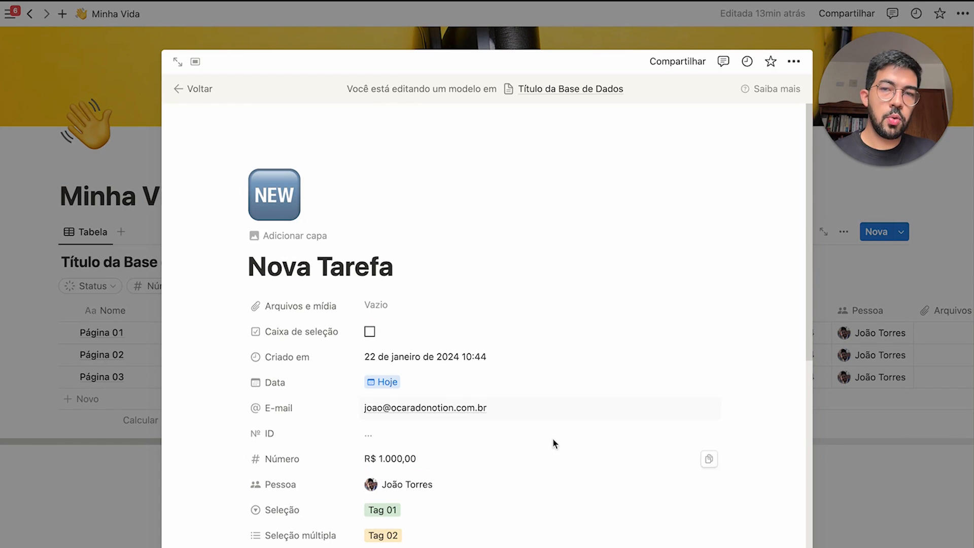
scroll(516, 394, down, 6)
scroll(277, 386, up, 6)
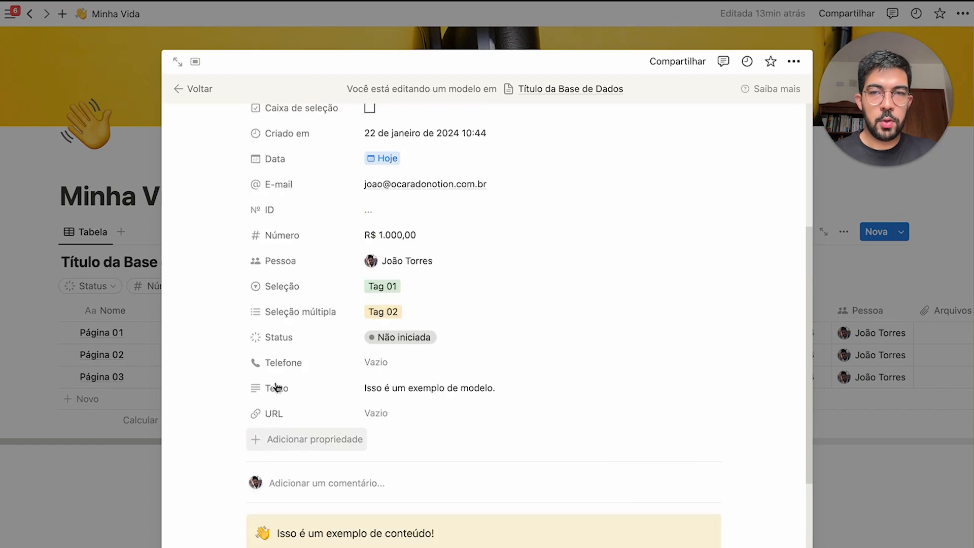
drag(228, 290, 589, 466)
scroll(589, 464, down, 3)
drag(221, 342, 750, 543)
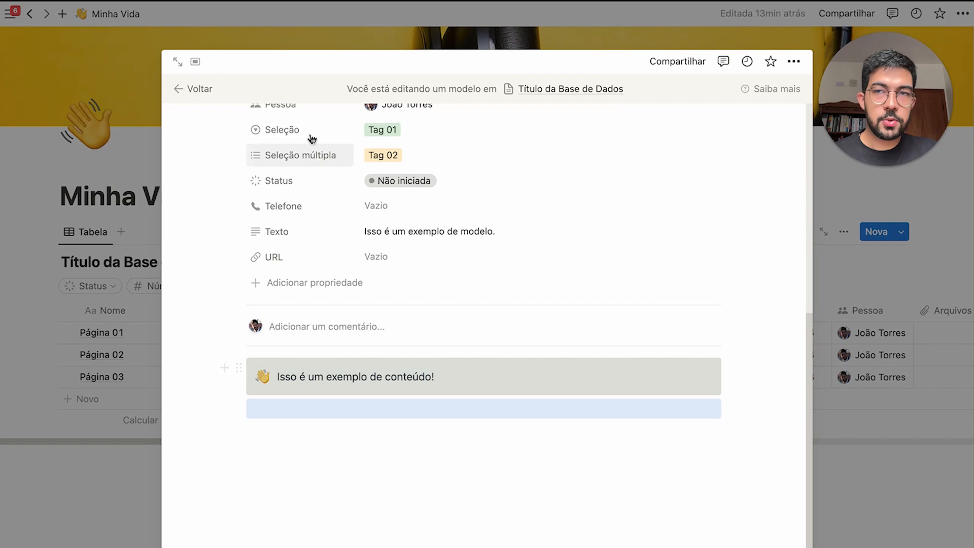
click(198, 90)
Create a row from the Nova Tarefa template, review its preset values, and close the preview
click(902, 233)
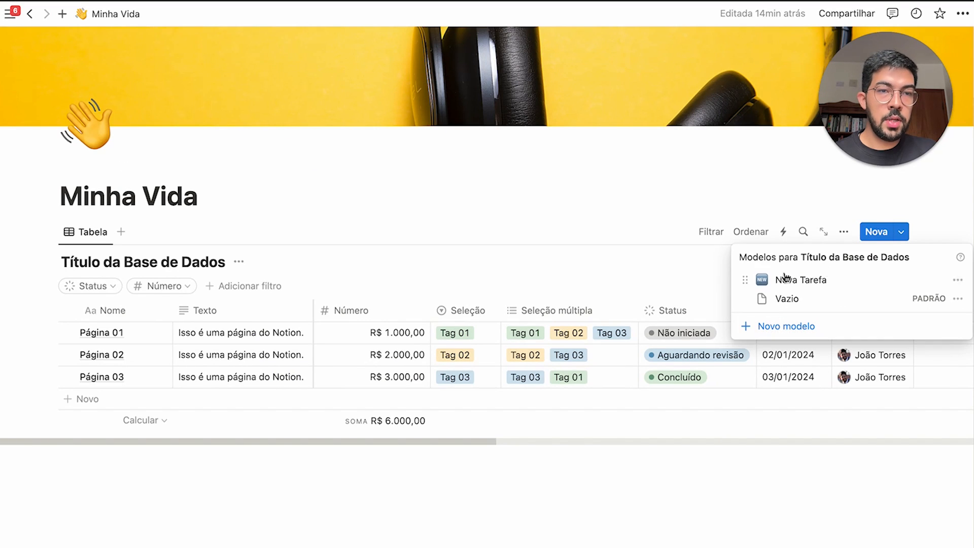
click(845, 283)
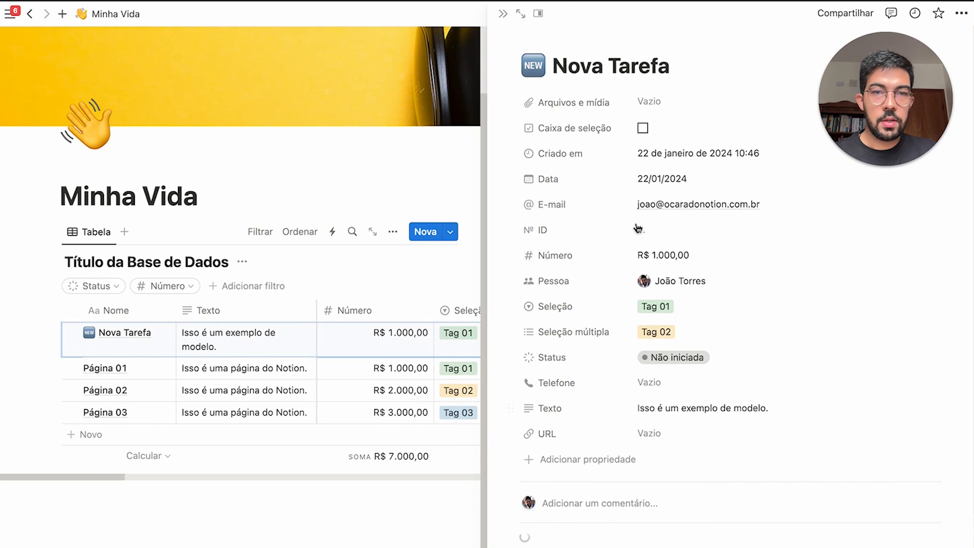
scroll(659, 418, down, 3)
scroll(664, 253, up, 3)
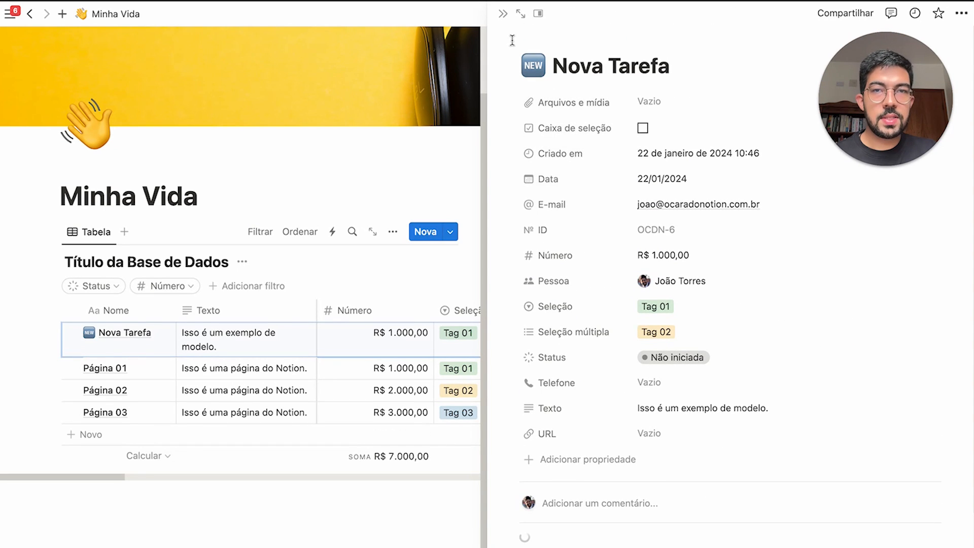
drag(512, 40, 856, 449)
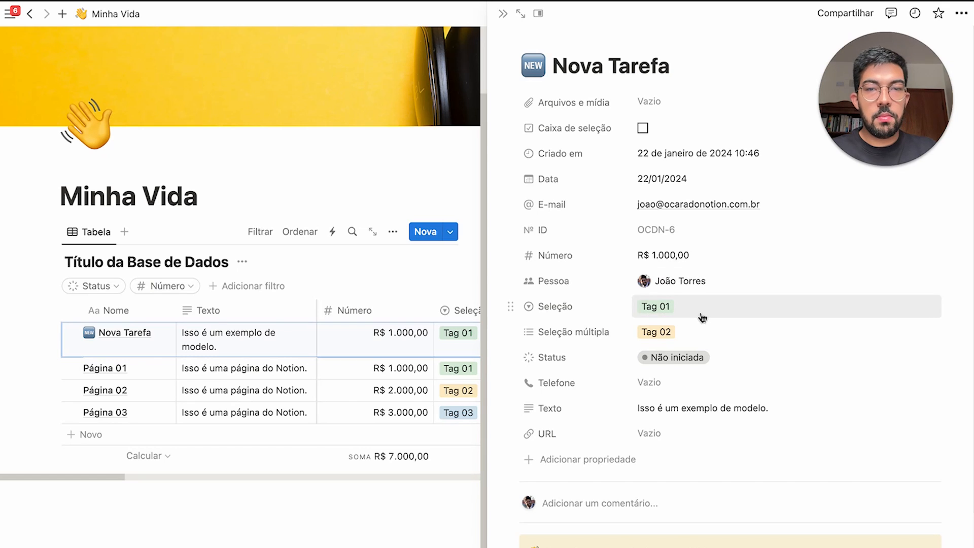
scroll(560, 539, down, 3)
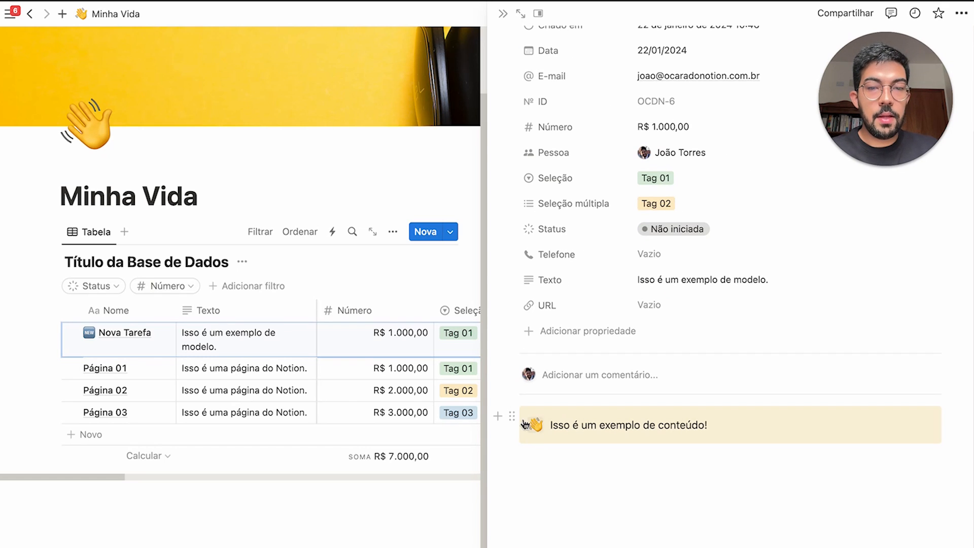
drag(508, 383, 954, 547)
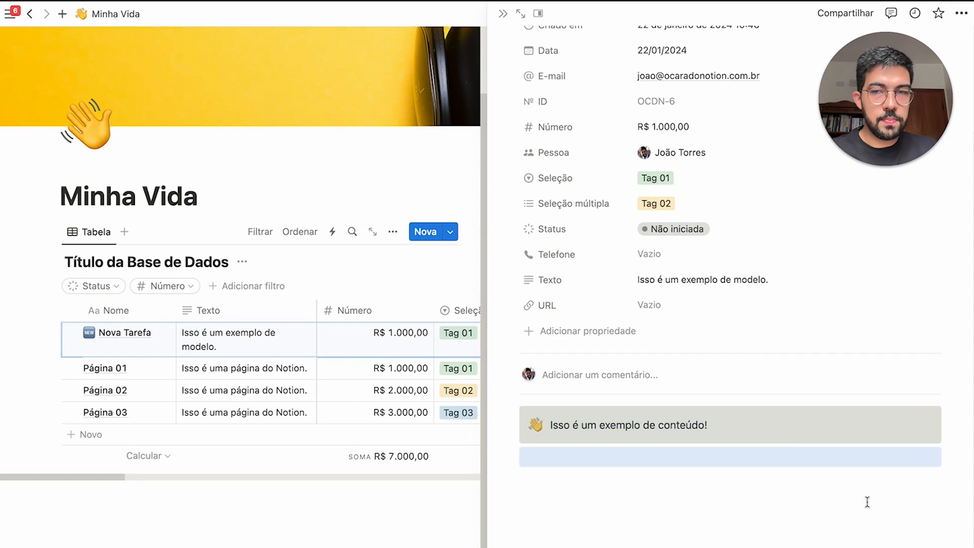
click(406, 173)
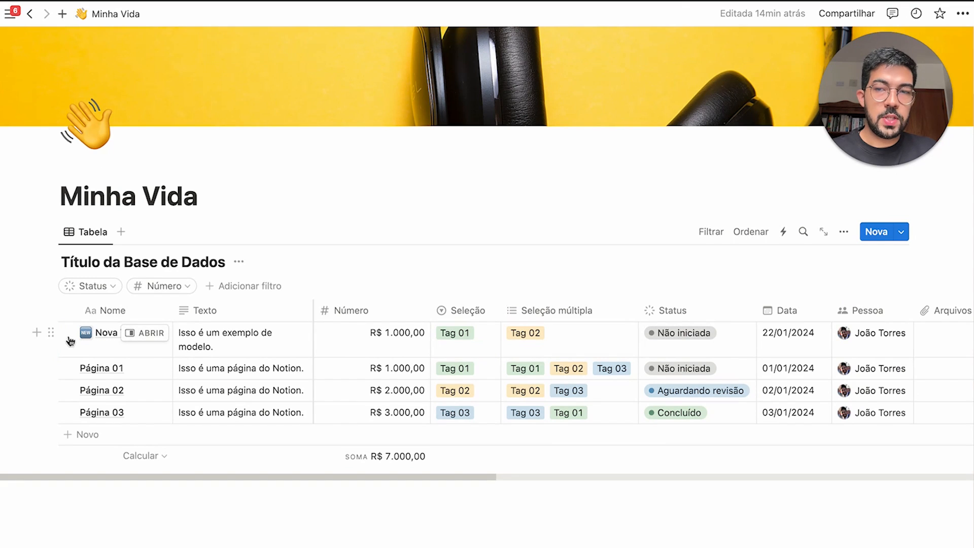
Set Nova Tarefa as the database's default template
click(904, 235)
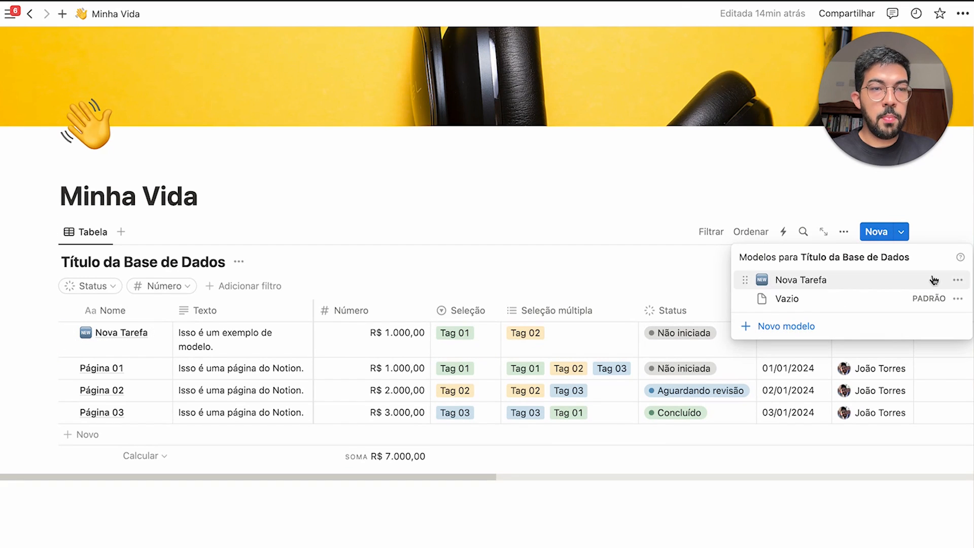
click(957, 282)
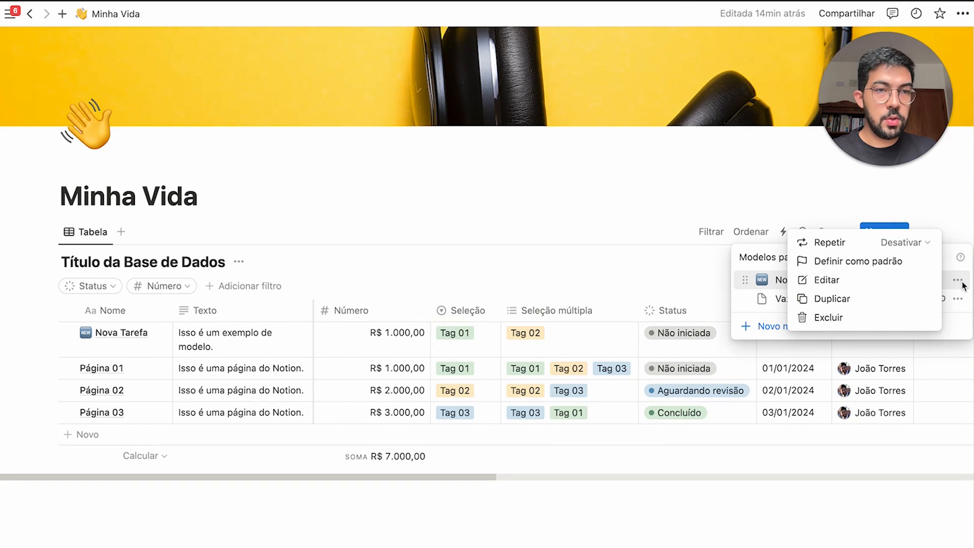
click(863, 268)
click(532, 317)
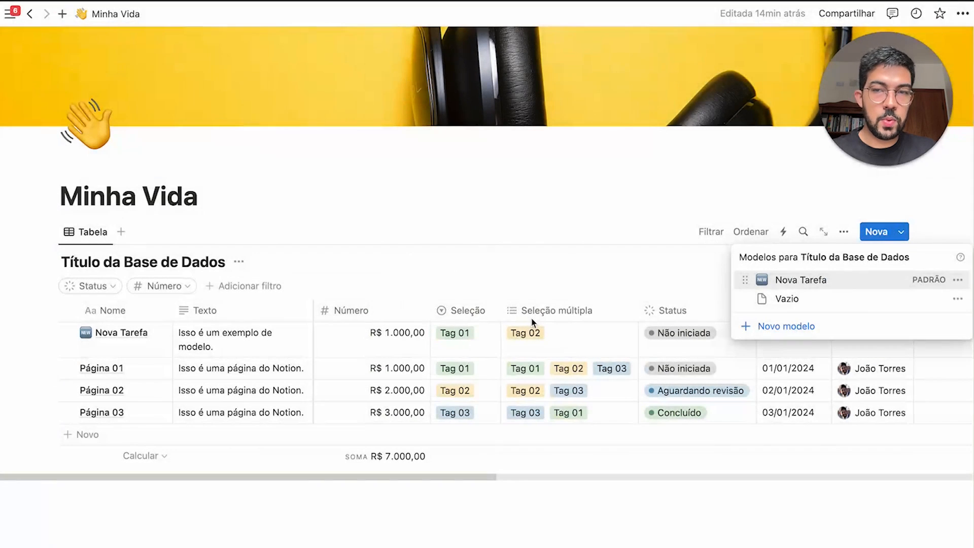
click(407, 527)
click(584, 508)
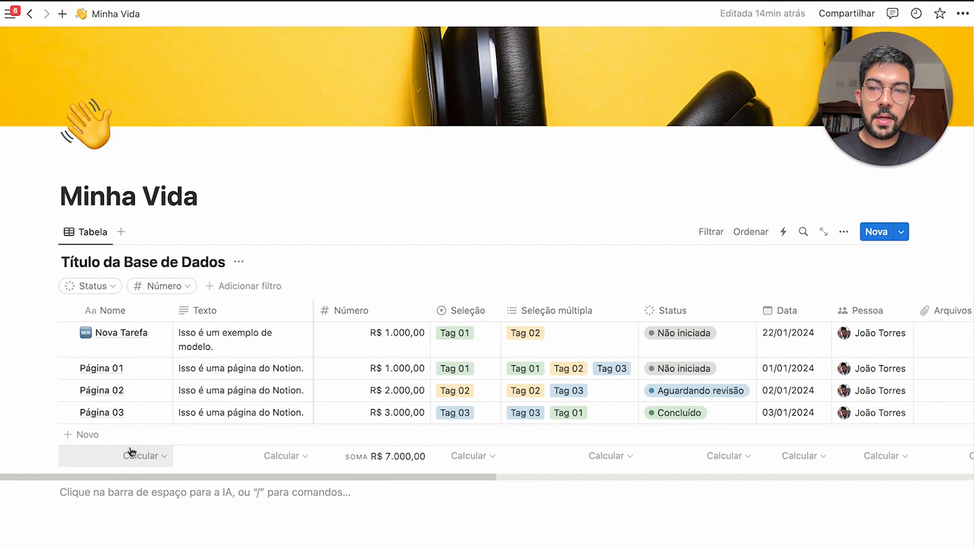
Add two test rows with + Novo and Nova to check they use Nova Tarefa
click(85, 433)
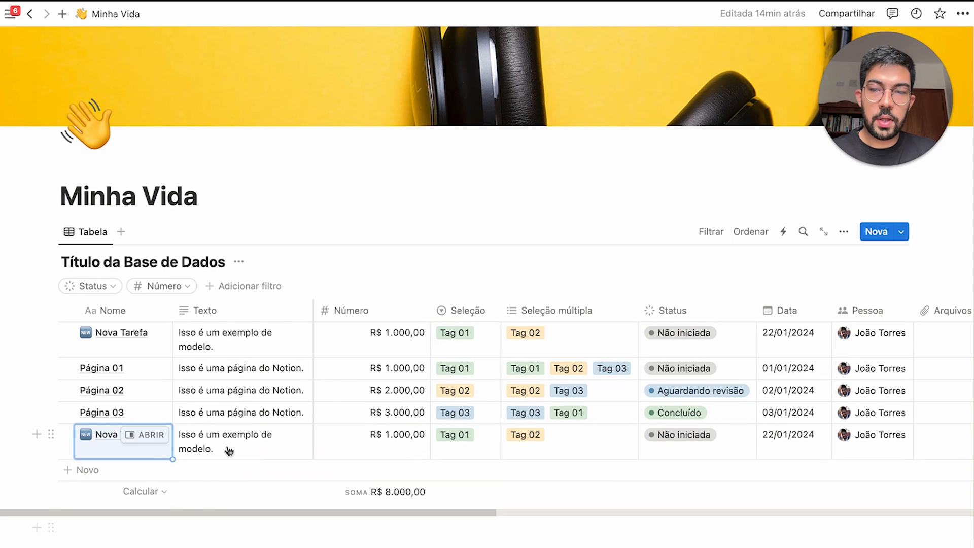
click(877, 232)
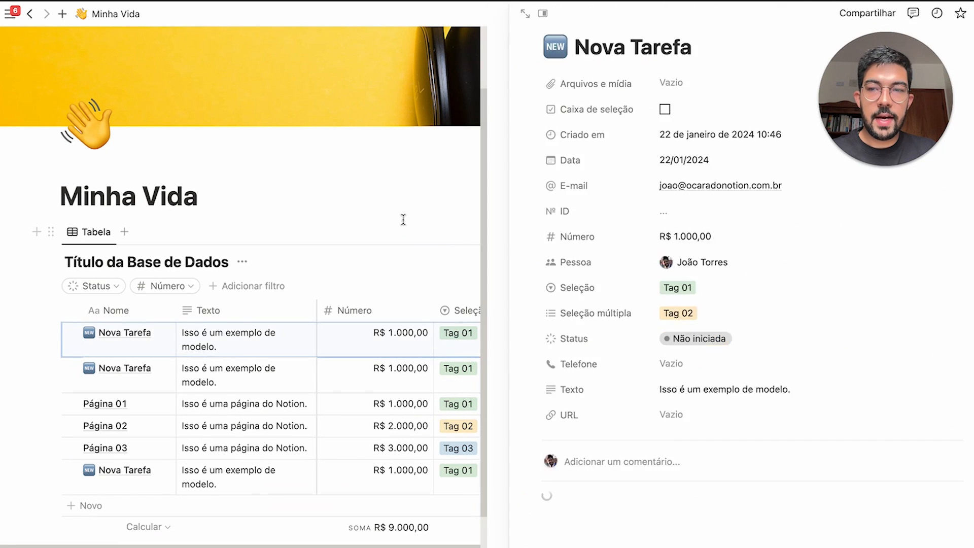
key(Escape)
Select both test Nova Tarefa rows and reopen the Nova Tarefa template options
click(68, 333)
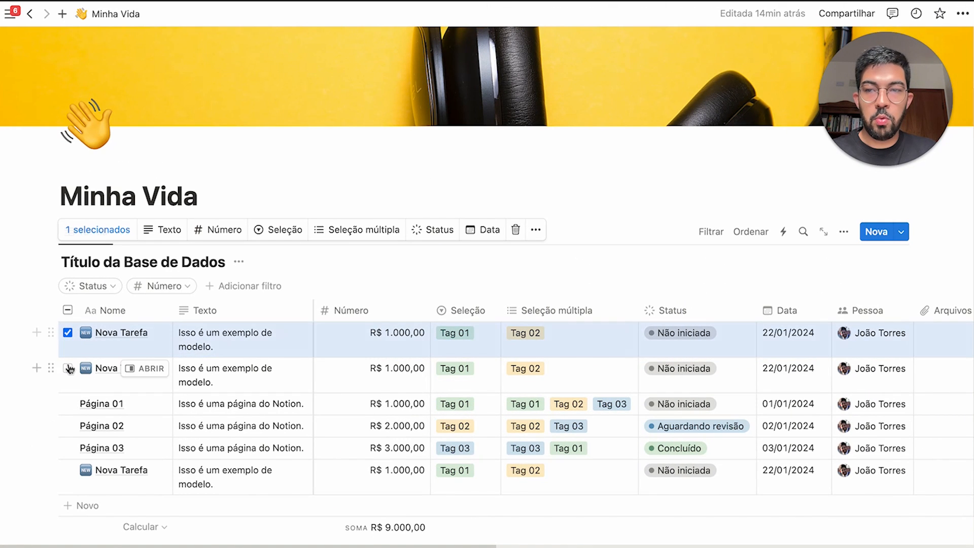
click(67, 368)
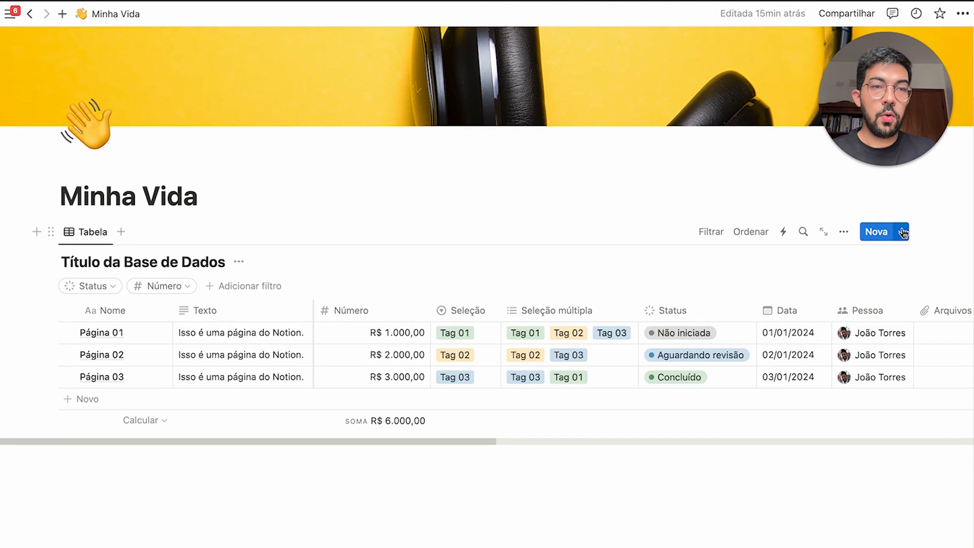
click(901, 232)
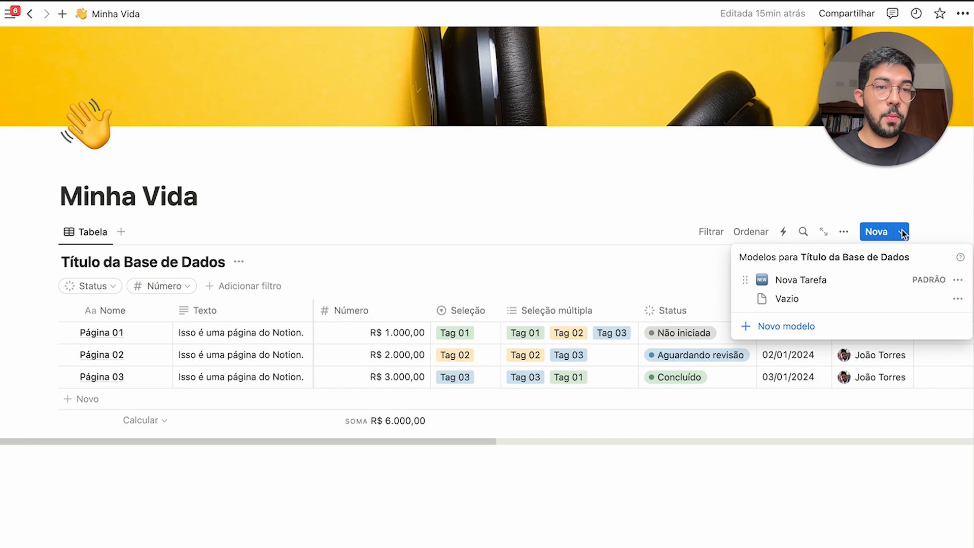
click(958, 282)
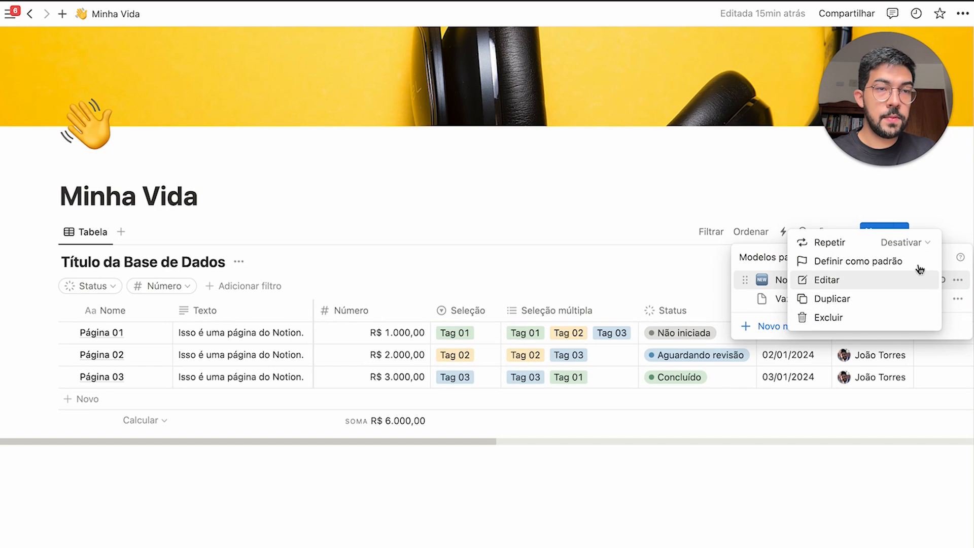
Make the Nova Tarefa template repeat monthly from 5 February 2024 at 09:00
click(906, 244)
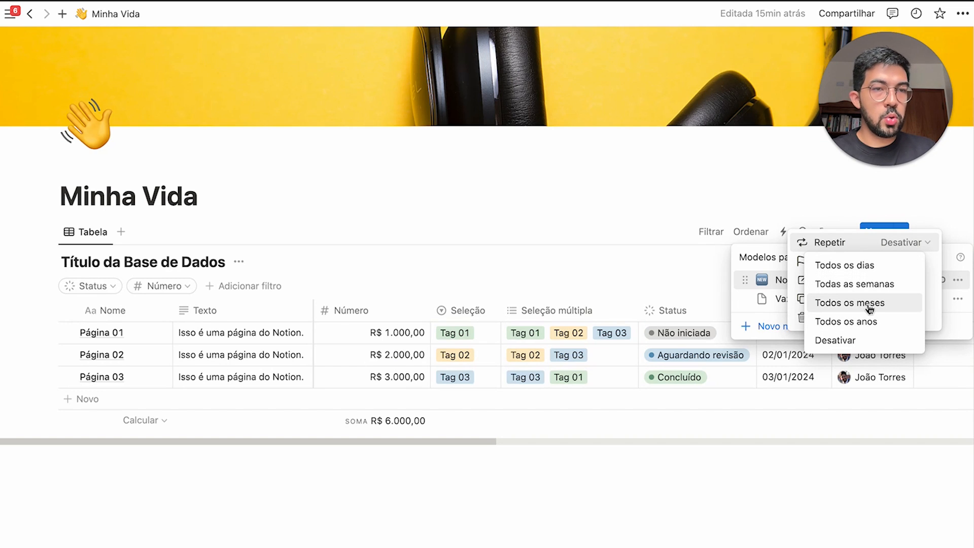
click(867, 304)
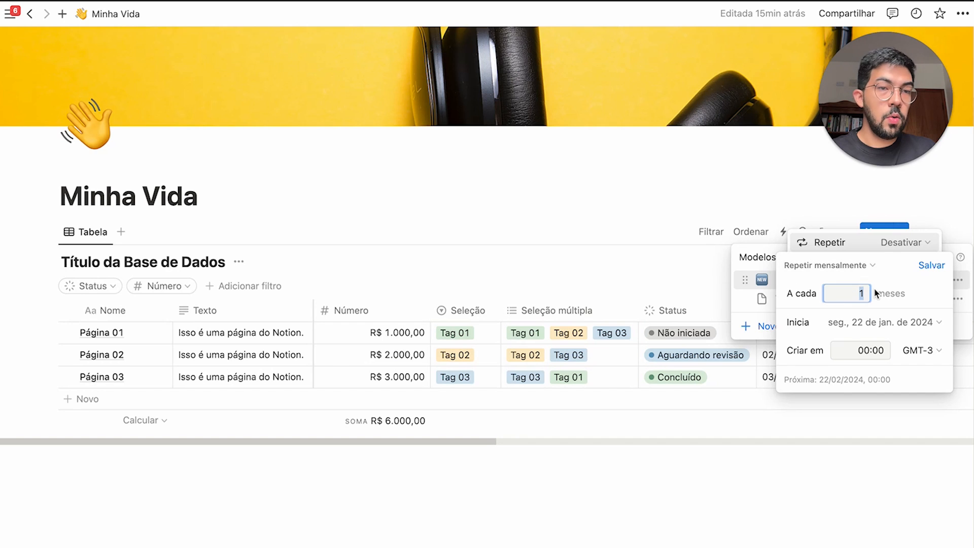
click(865, 326)
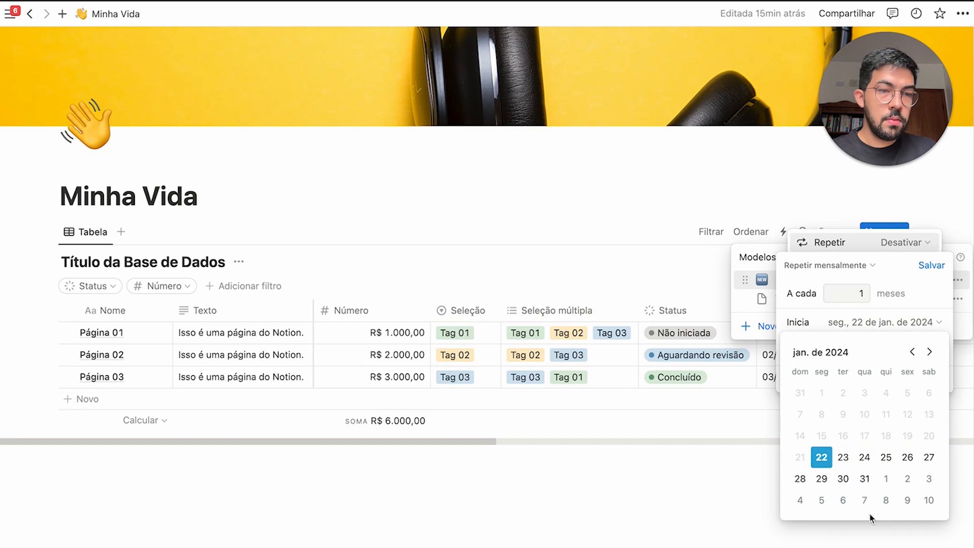
click(821, 500)
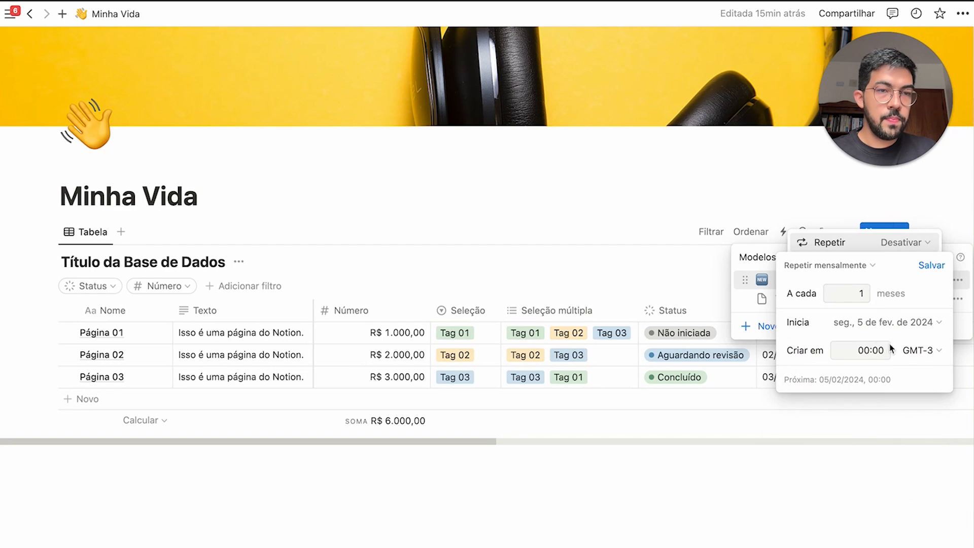
click(863, 351)
key(BackSpace)
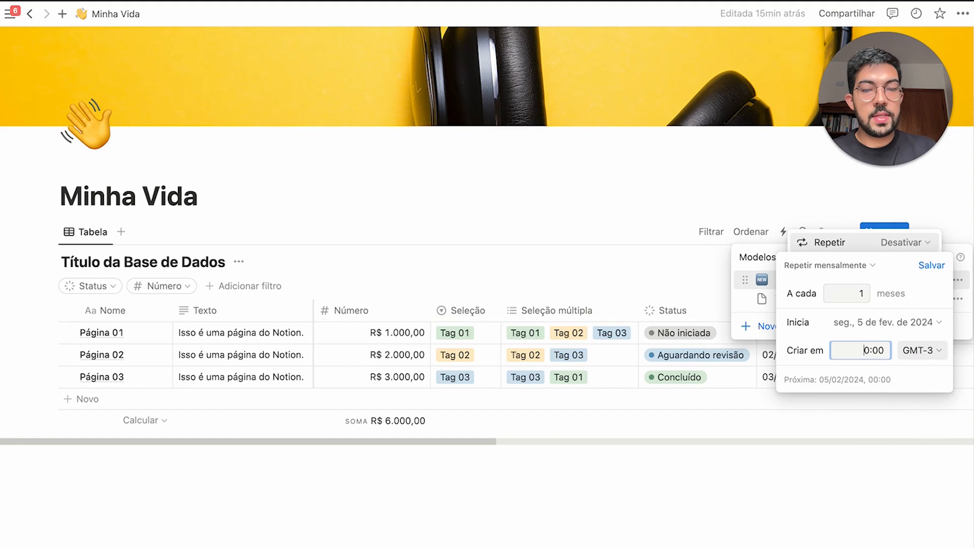
text(9)
click(885, 381)
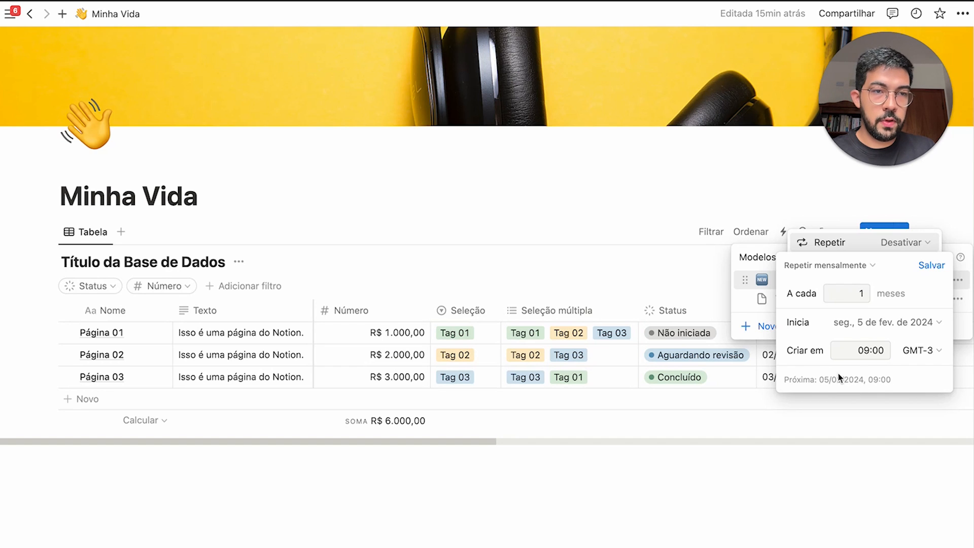
click(931, 265)
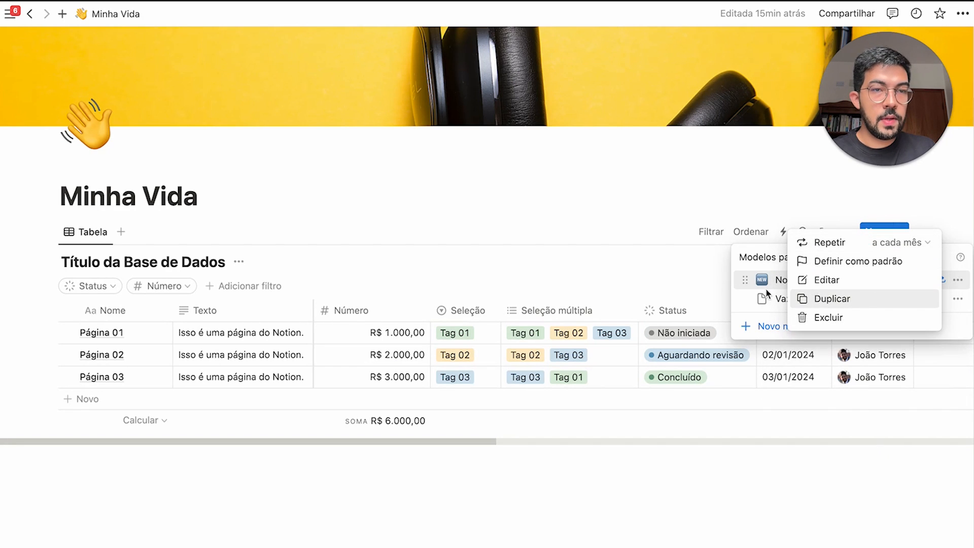
click(771, 263)
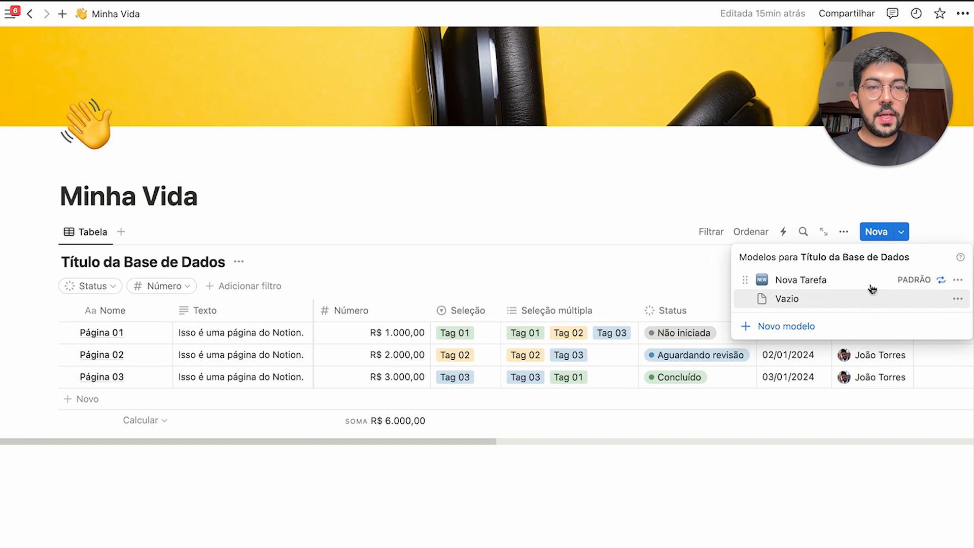
Review the template and its monthly schedule, then create a new page from Nova Tarefa
click(957, 280)
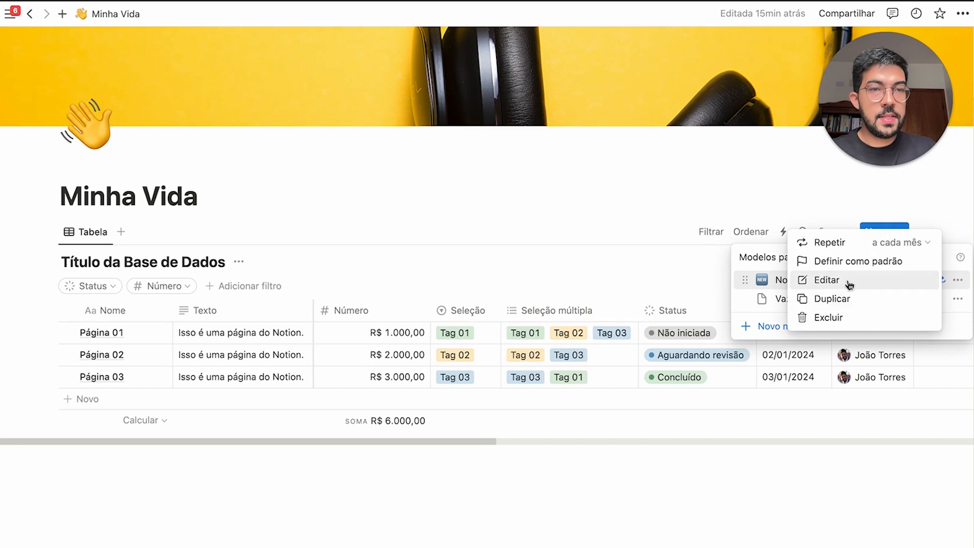
click(849, 282)
click(841, 279)
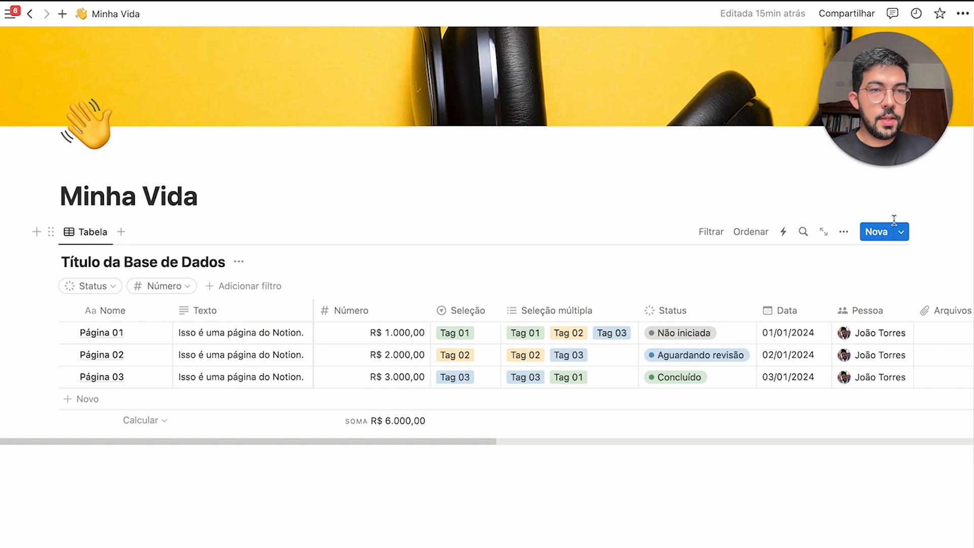
click(901, 232)
click(957, 281)
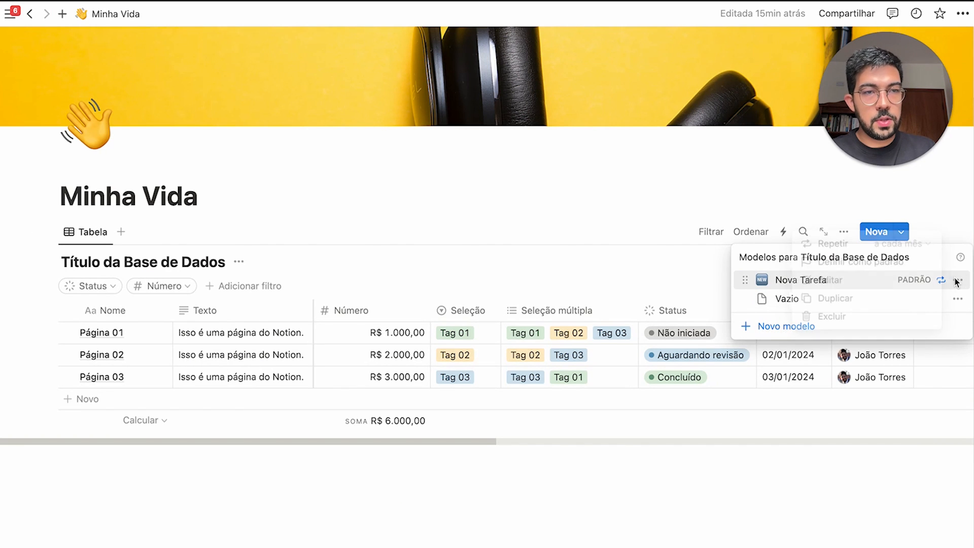
click(829, 243)
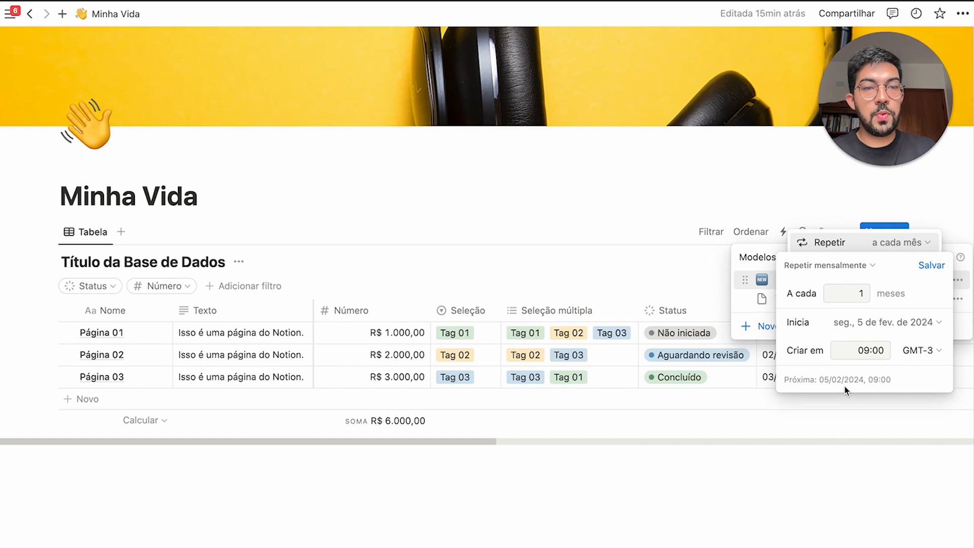
click(760, 249)
click(763, 252)
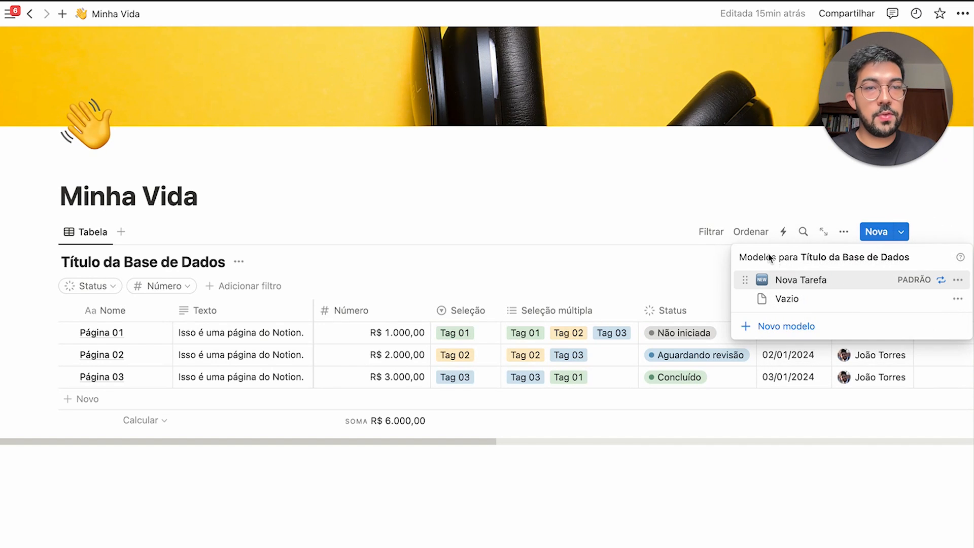
click(803, 281)
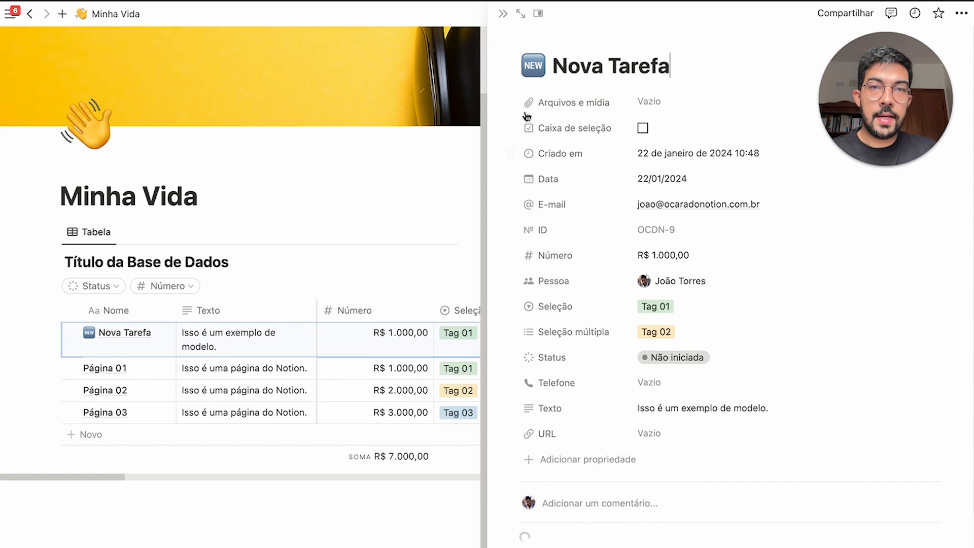
Close the new page's side preview and delete the test Nova Tarefa row
click(502, 14)
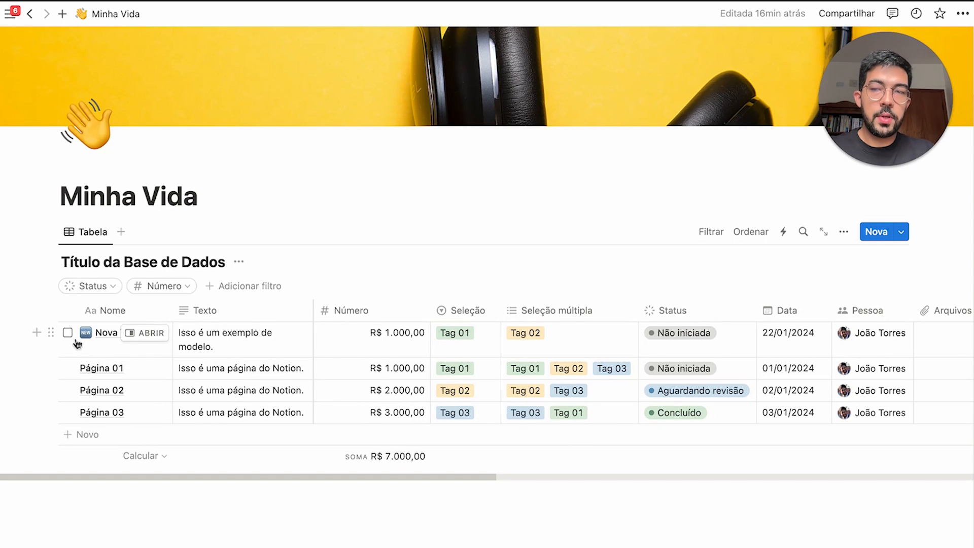
click(905, 237)
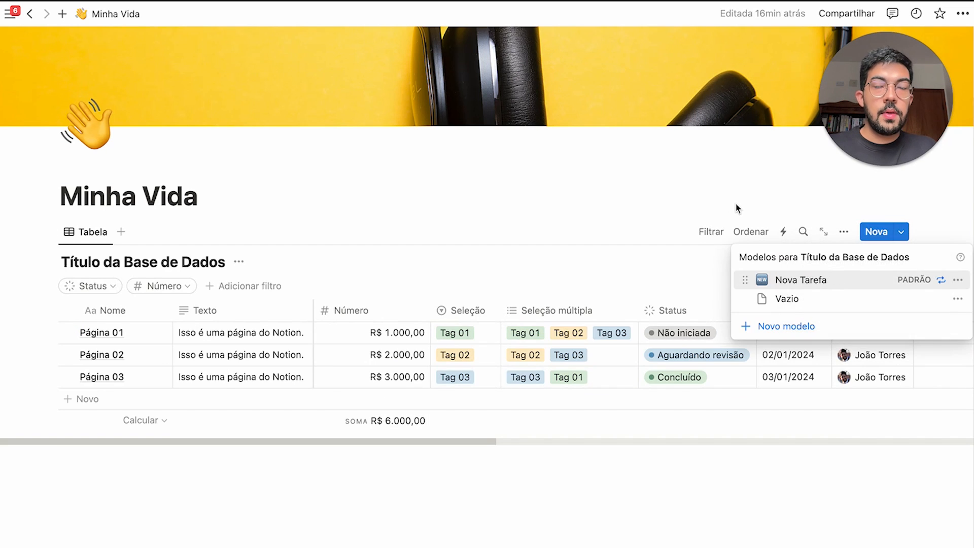
click(735, 202)
click(539, 208)
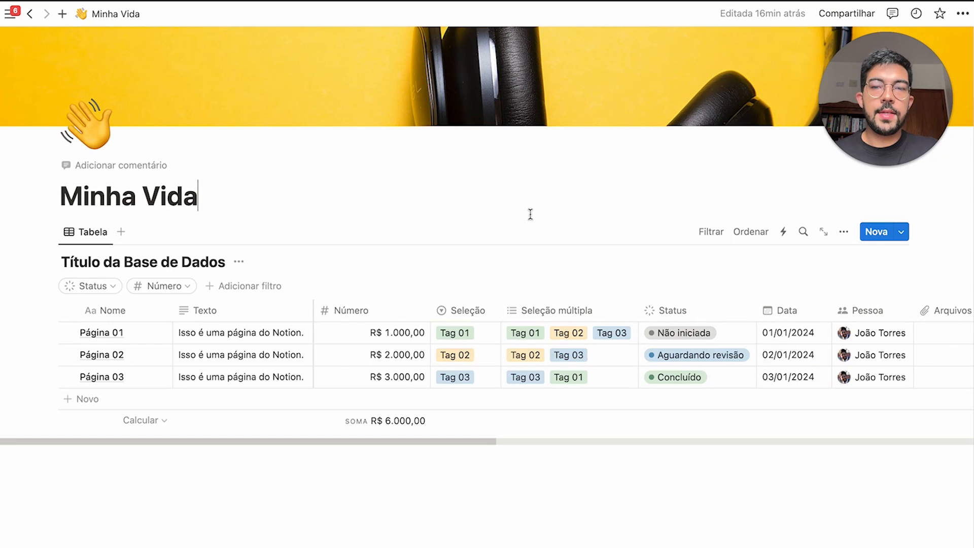
scroll(553, 375, right, 10)
scroll(556, 377, left, 15)
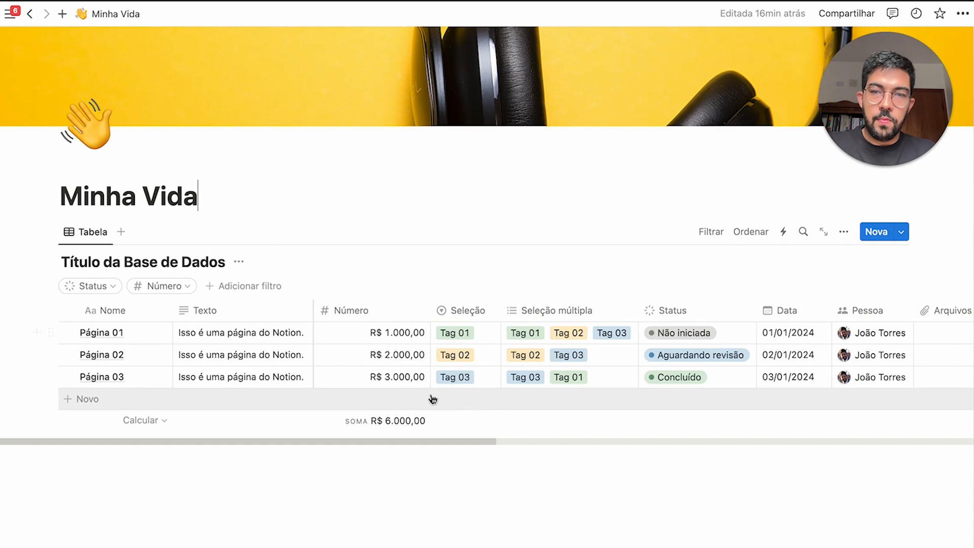
drag(322, 440, 256, 431)
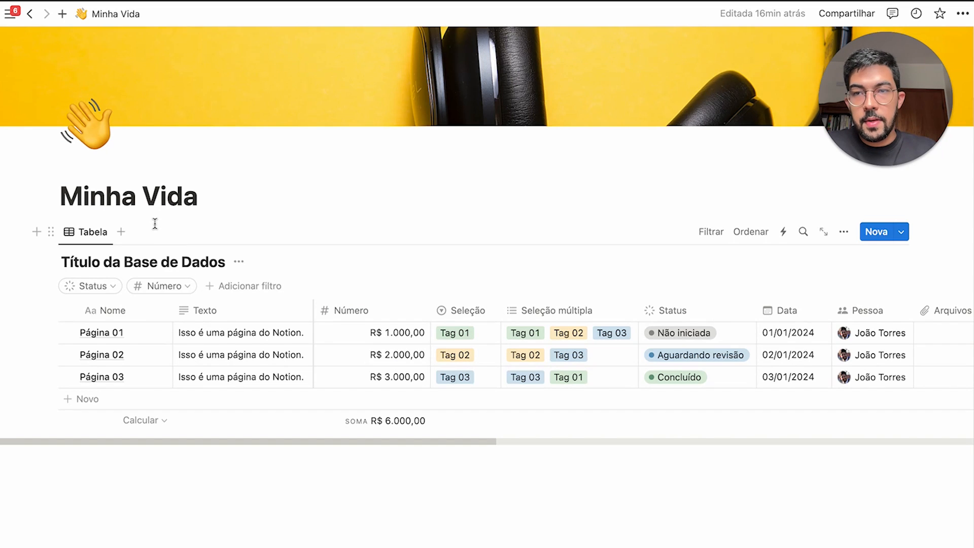
Add a new board view named Quadro to the database
click(122, 232)
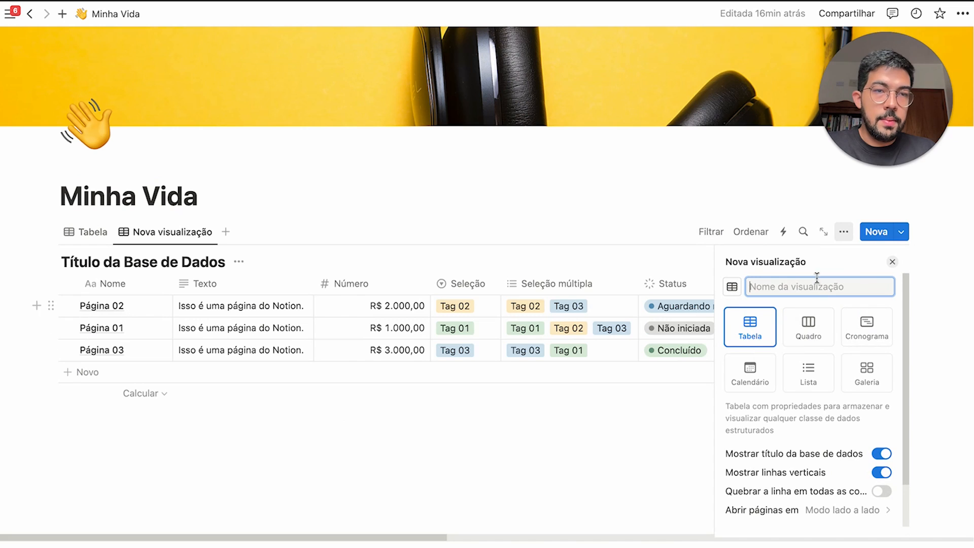
click(797, 288)
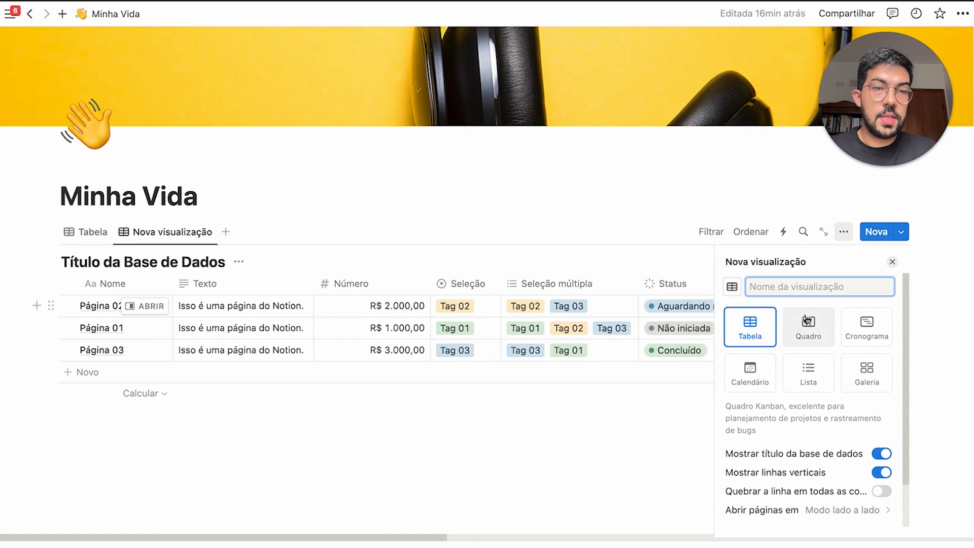
click(817, 340)
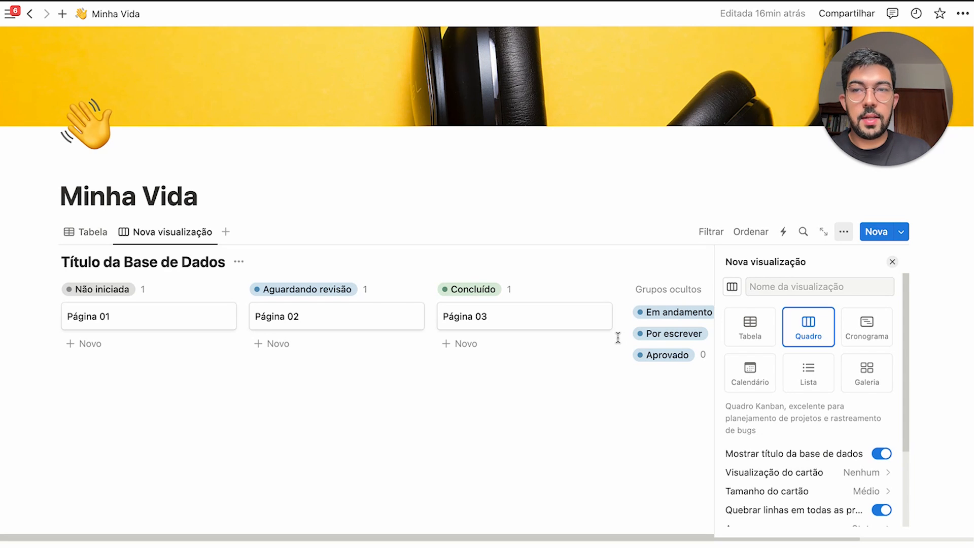
scroll(806, 494, down, 3)
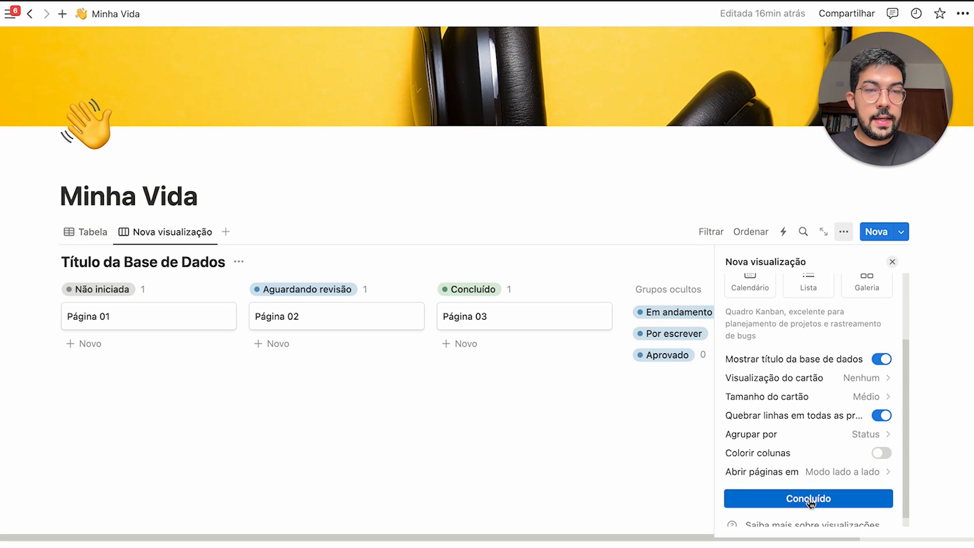
click(809, 498)
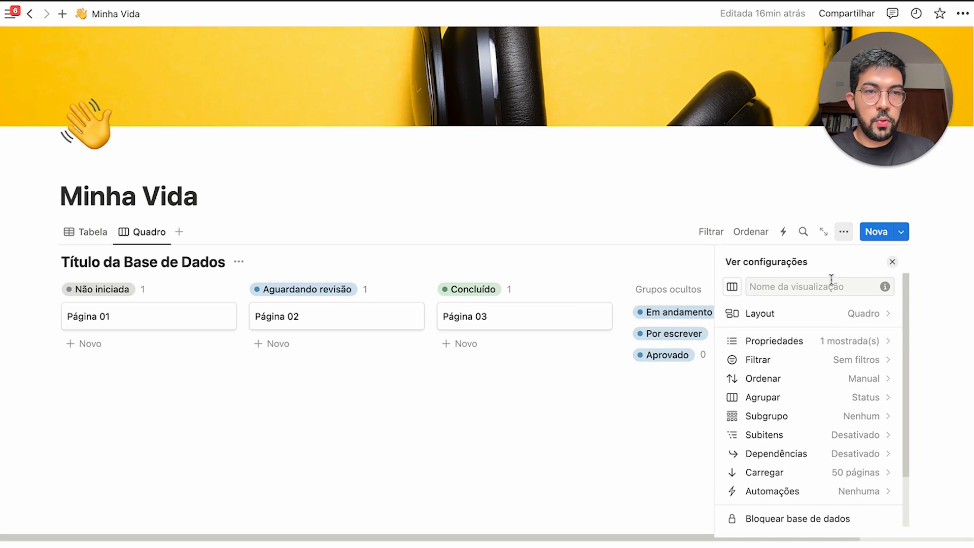
Show Data, Pessoa, Status, Número and Texto on the board cards
click(806, 342)
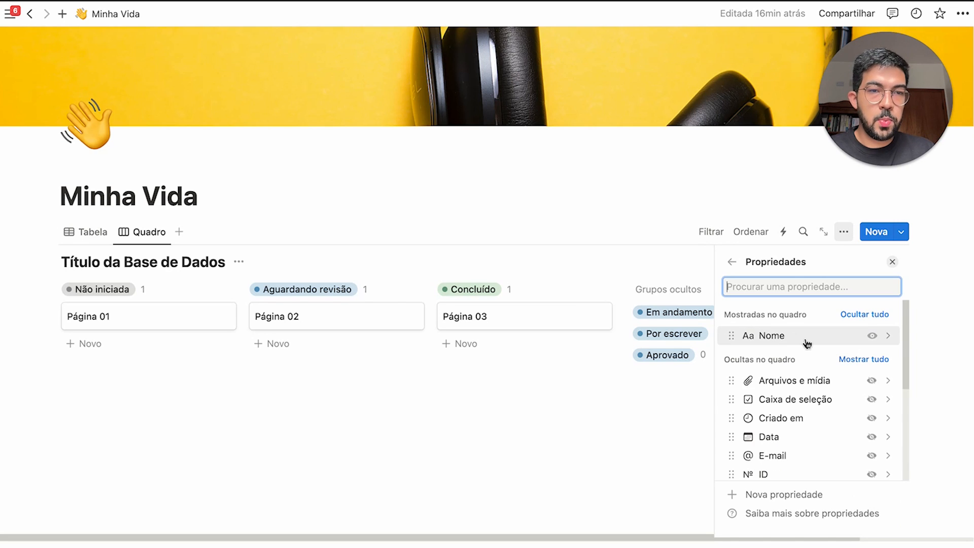
scroll(806, 417, down, 2)
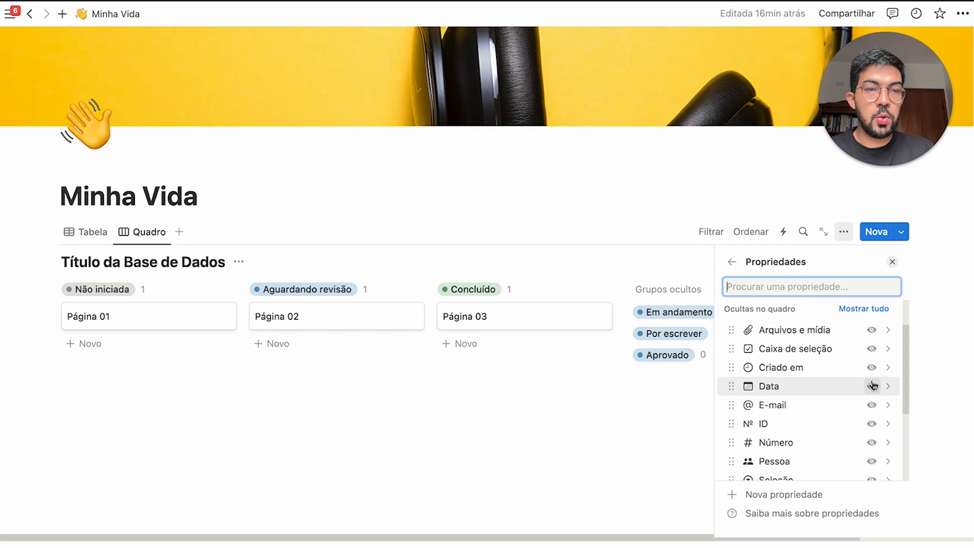
click(872, 404)
scroll(842, 405, down, 3)
click(867, 420)
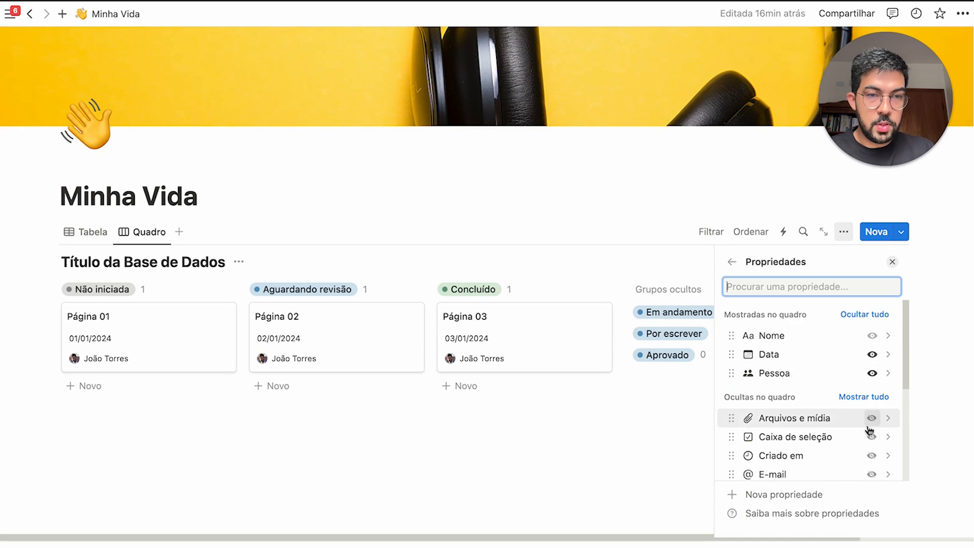
scroll(858, 431, down, 3)
click(869, 430)
scroll(852, 432, down, 2)
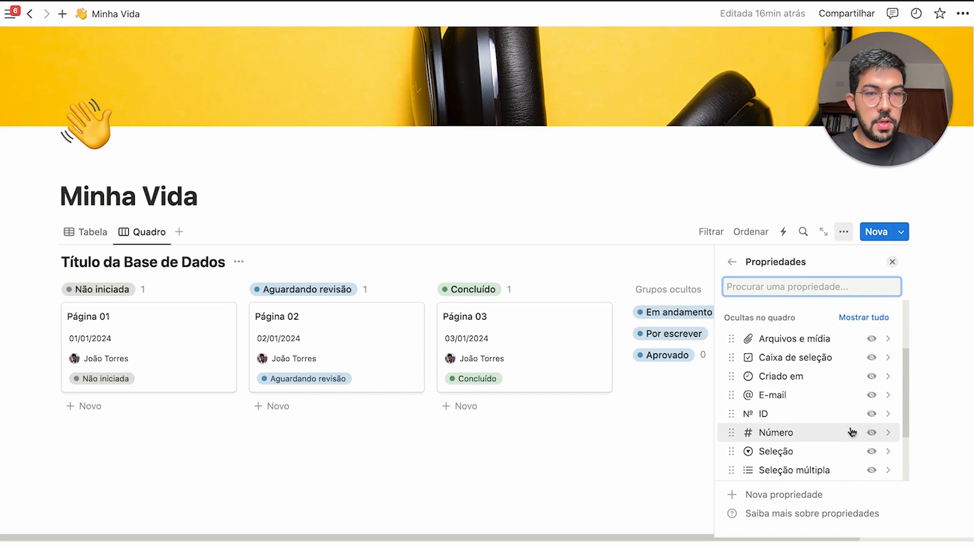
click(872, 433)
scroll(857, 438, down, 2)
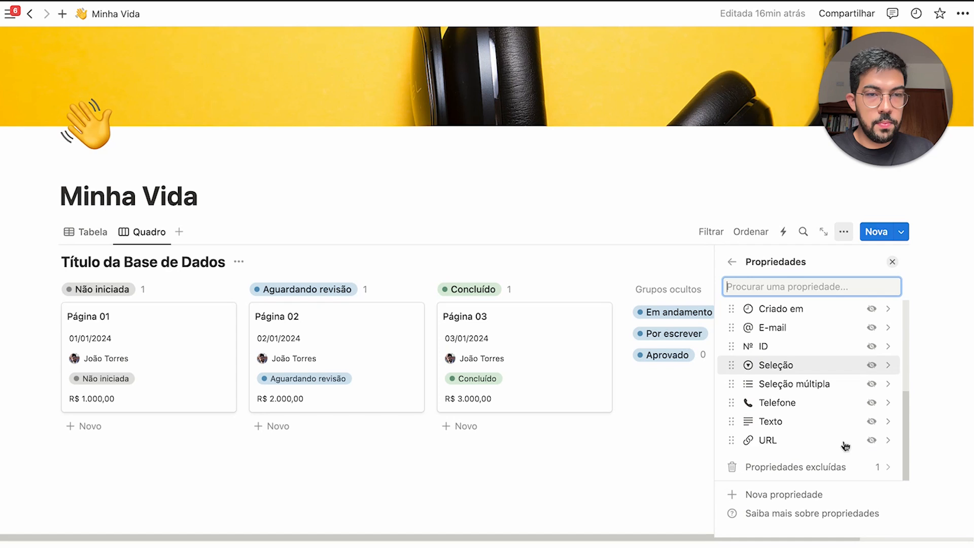
click(872, 422)
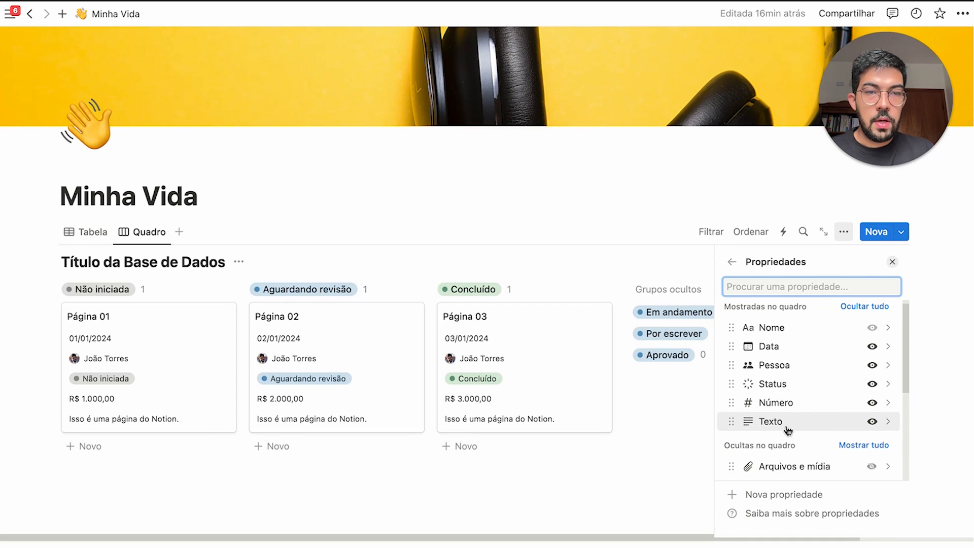
Reorder card properties so Texto, then Pessoa, follow Nome
drag(789, 433, 797, 365)
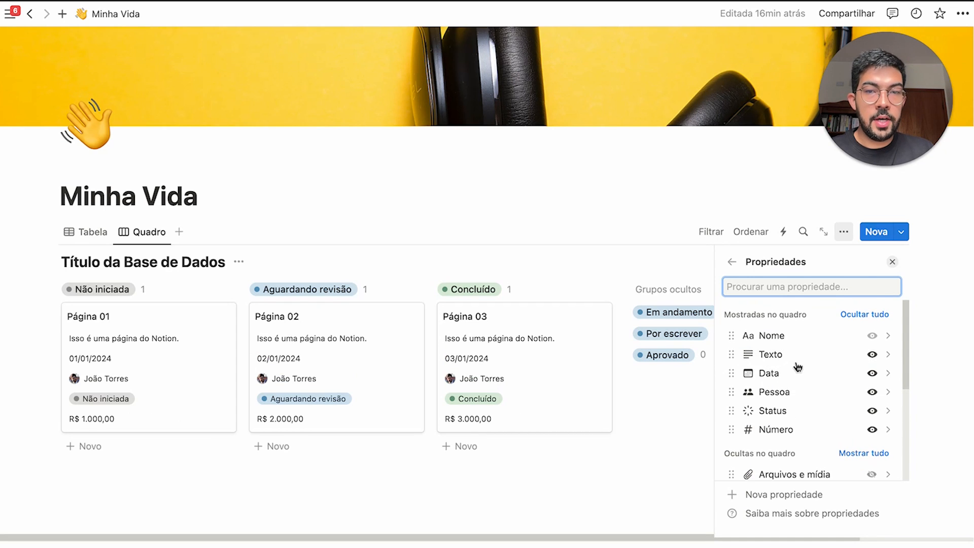
drag(793, 402, 800, 371)
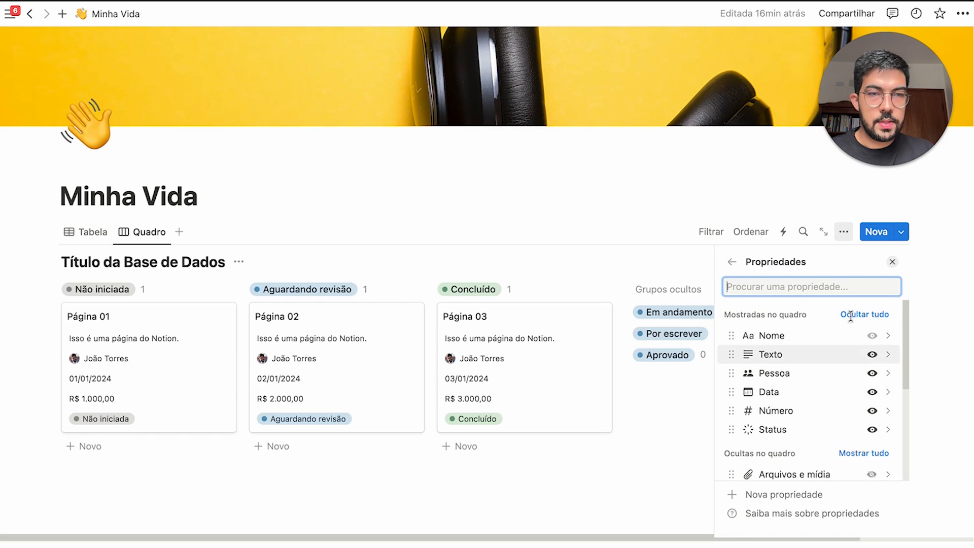
click(730, 263)
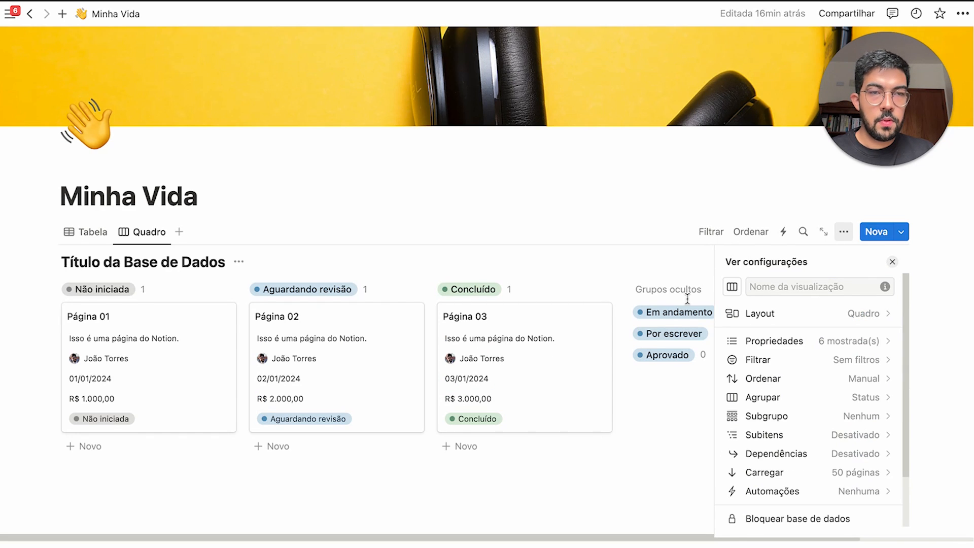
Move Página 01 to Aguardando revisão, Página 02 to Concluído, Página 03 to Não iniciada
click(634, 456)
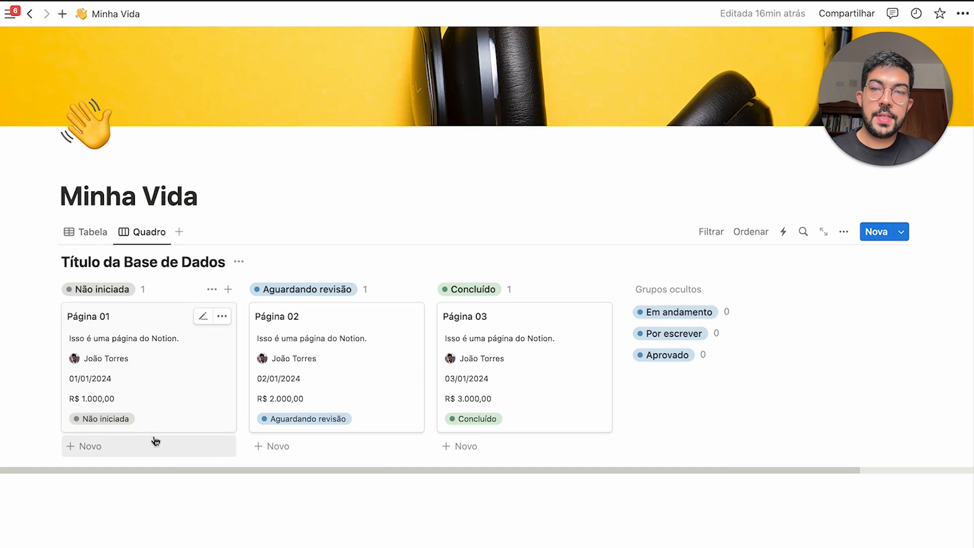
drag(166, 355, 341, 310)
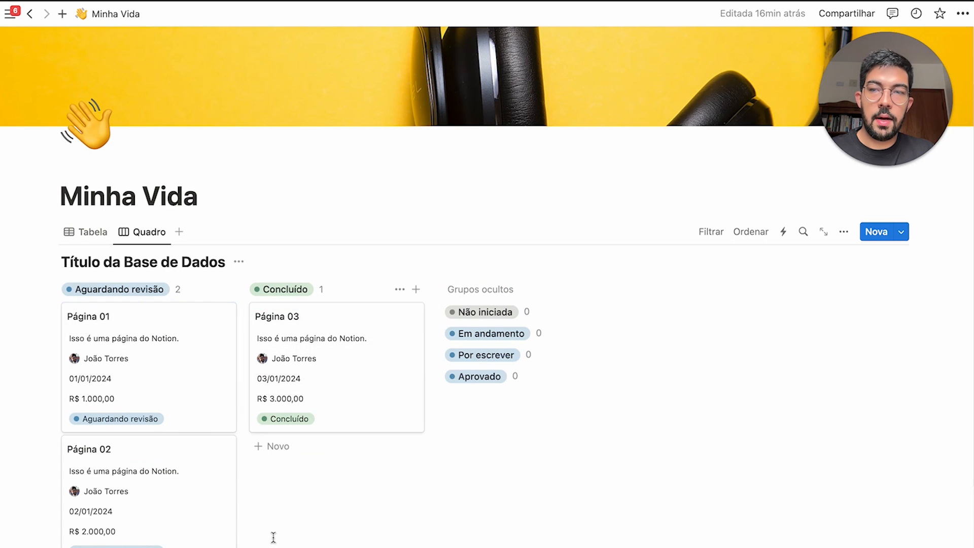
drag(213, 482, 348, 304)
drag(424, 536, 533, 312)
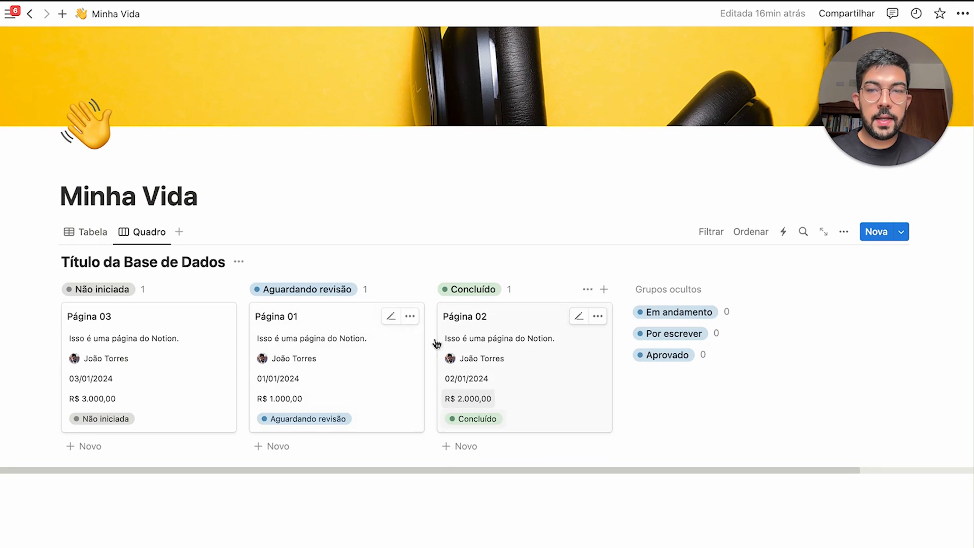
Add a Nova Tarefa card under Não iniciada, then delete it
click(164, 448)
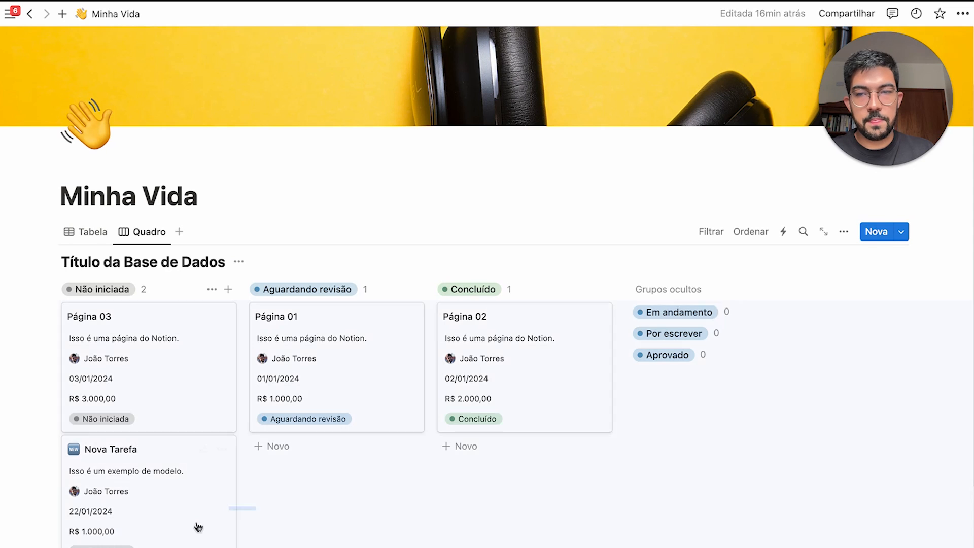
drag(198, 527, 194, 532)
key(Delete)
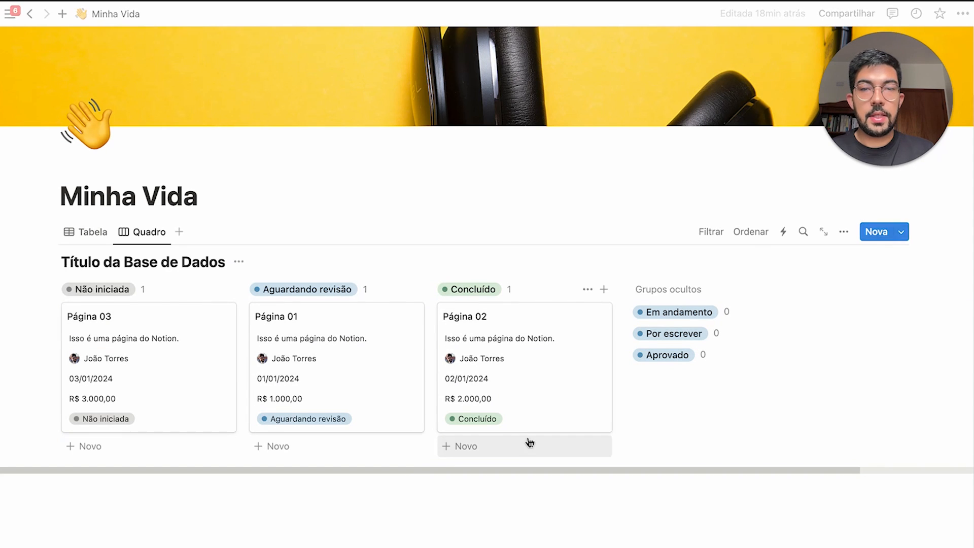
Open Página 03, start an Unsplash image block, dismiss it and close the side panel
click(179, 407)
scroll(619, 489, down, 3)
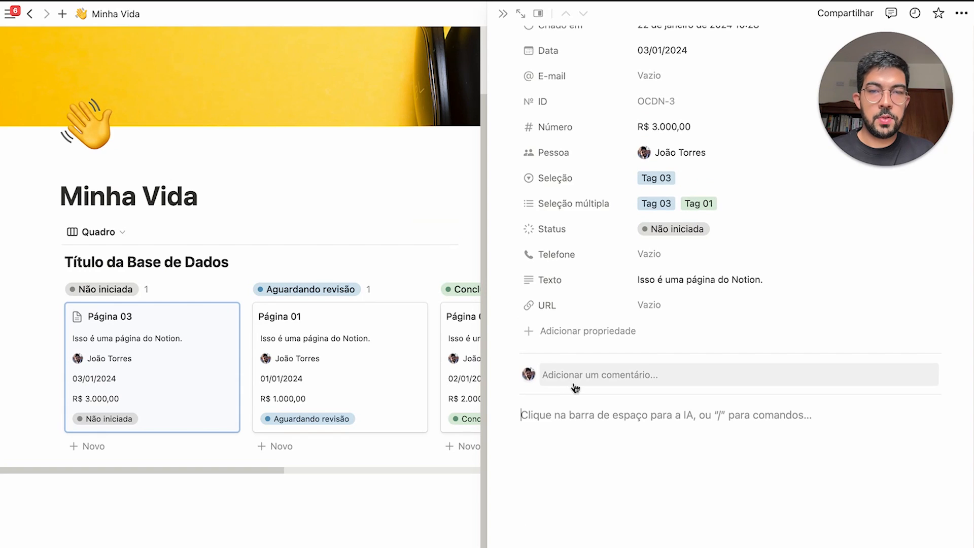
text(/im)
key(Return)
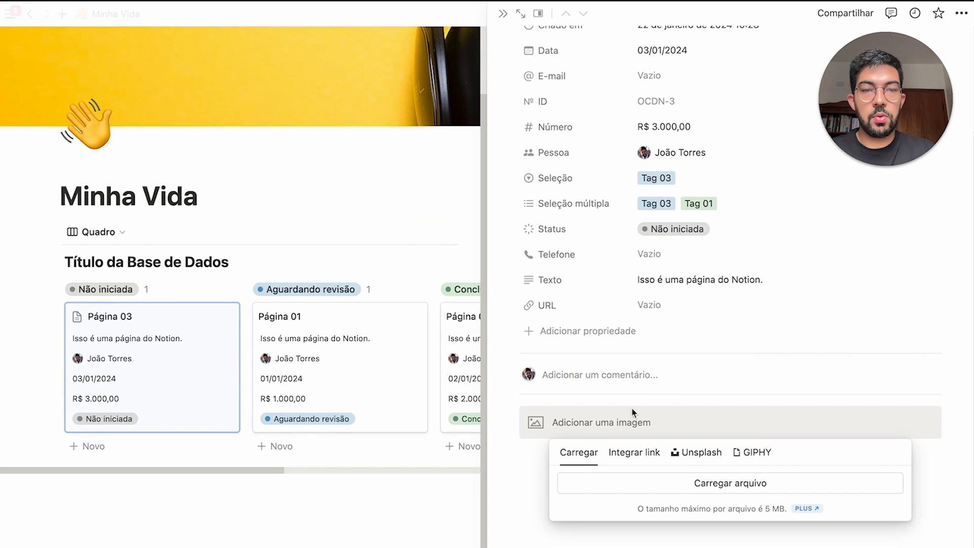
click(700, 459)
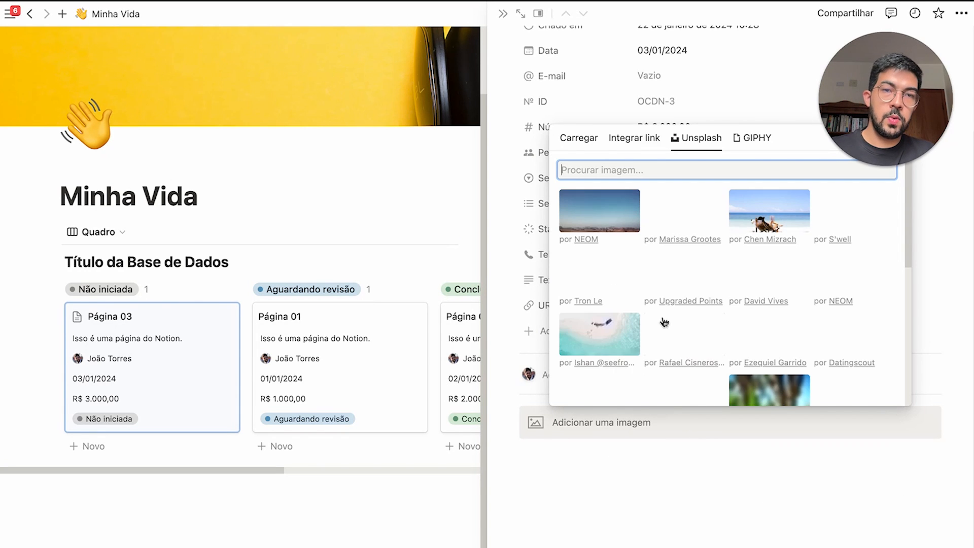
key(Escape)
click(504, 14)
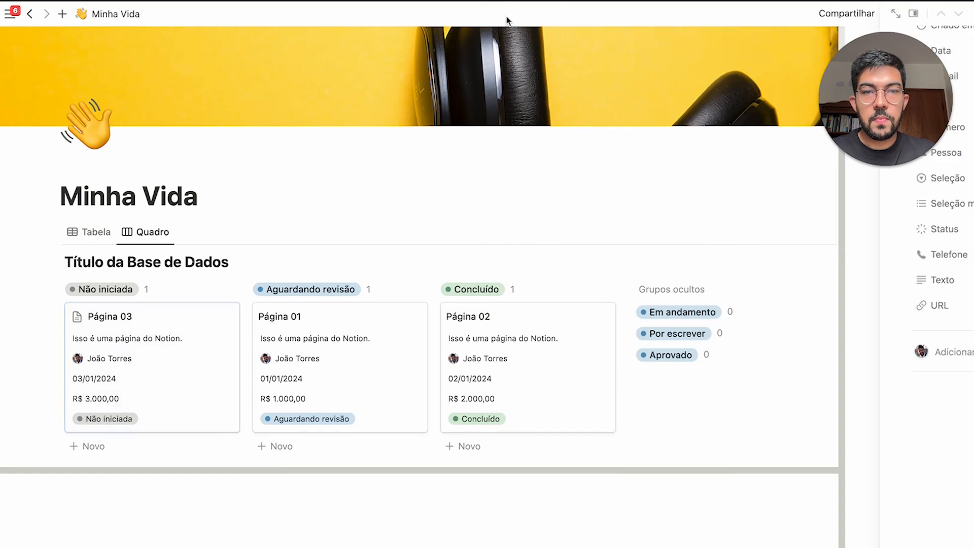
Set the board's card preview to Conteúdo so cards show page content
click(844, 231)
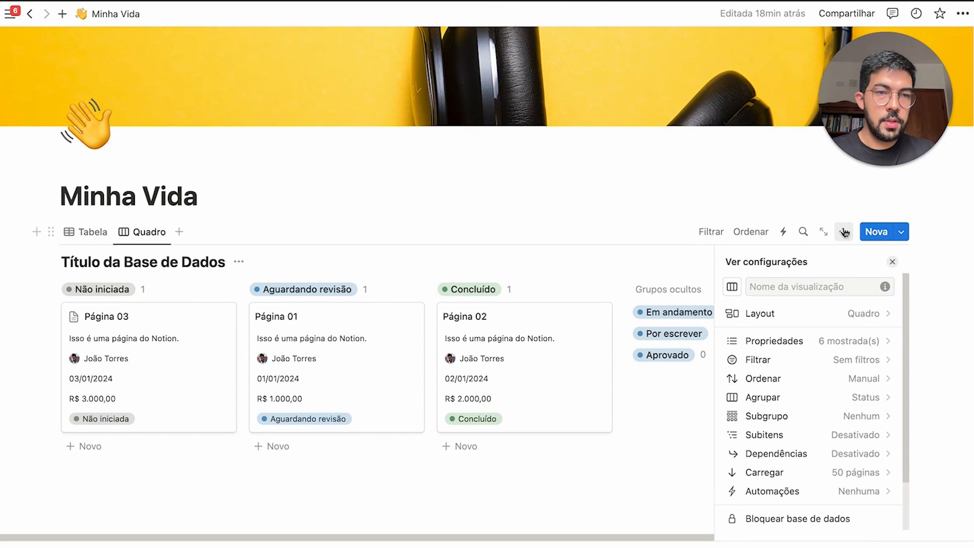
click(743, 313)
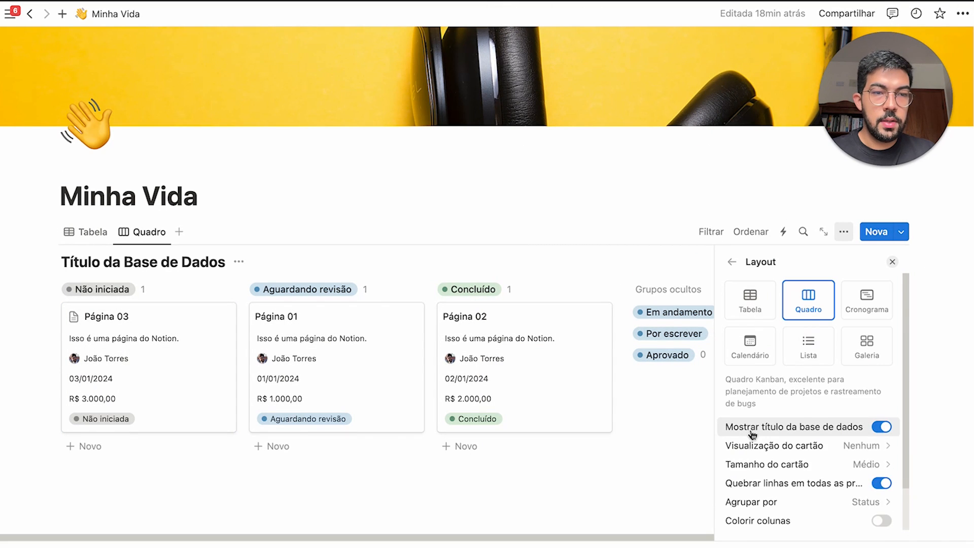
scroll(751, 437, down, 2)
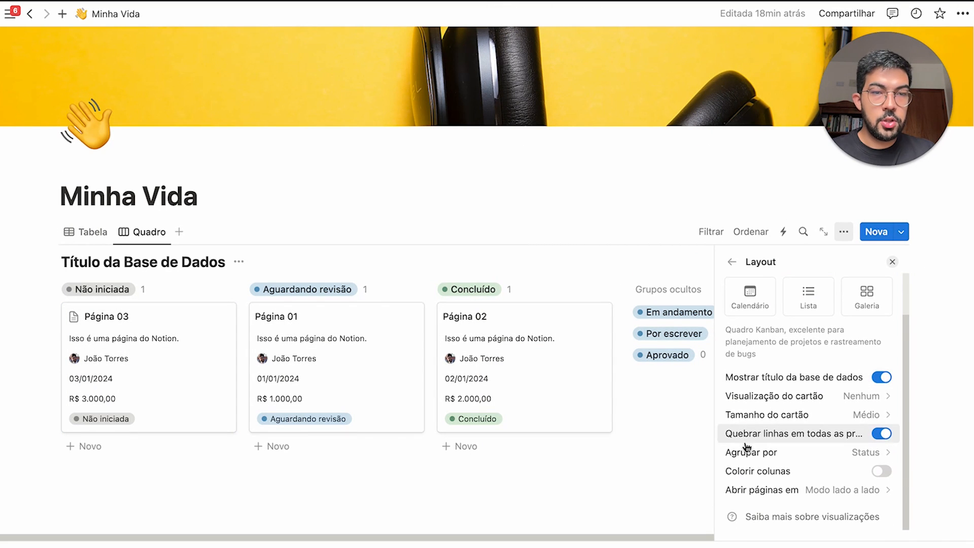
click(800, 401)
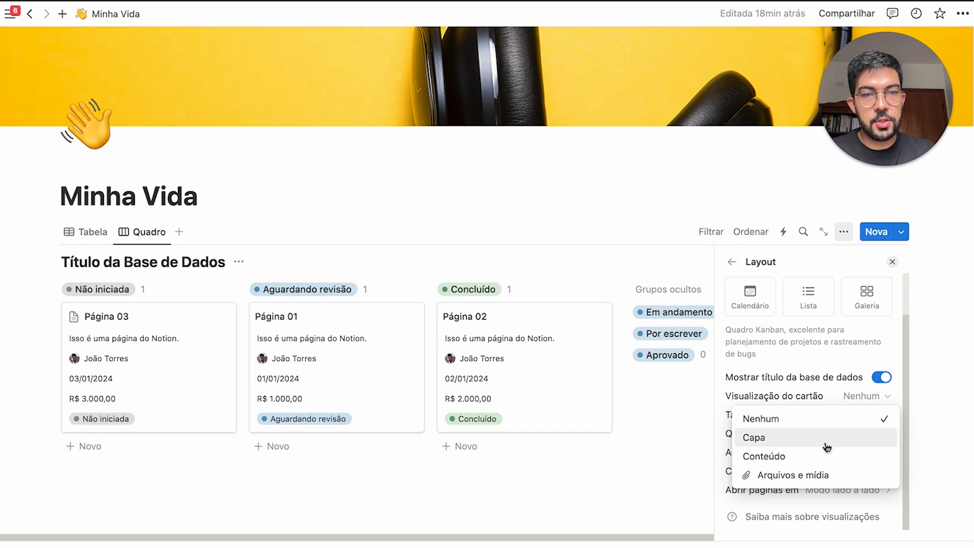
click(825, 456)
click(819, 448)
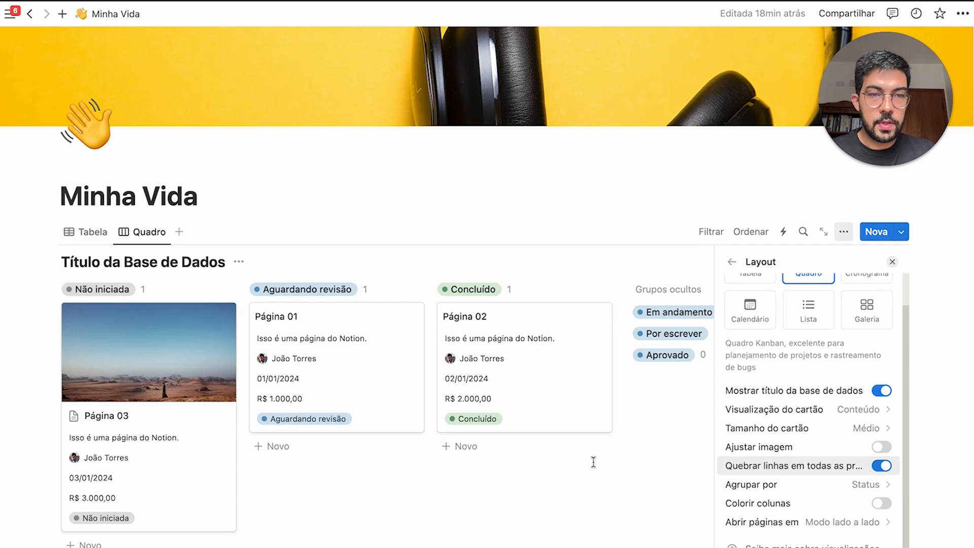
key(Escape)
Add a cover to Página 03 and close its side panel
click(210, 491)
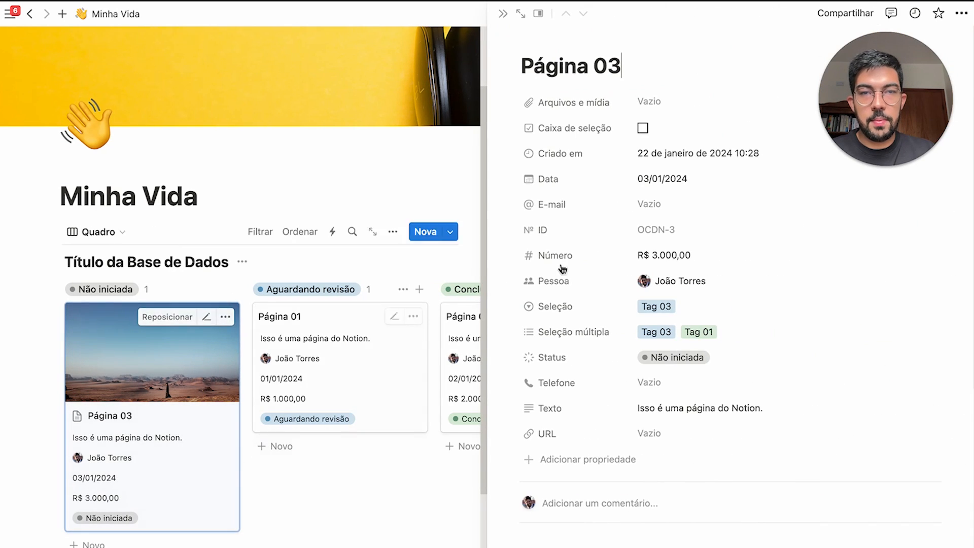
click(632, 46)
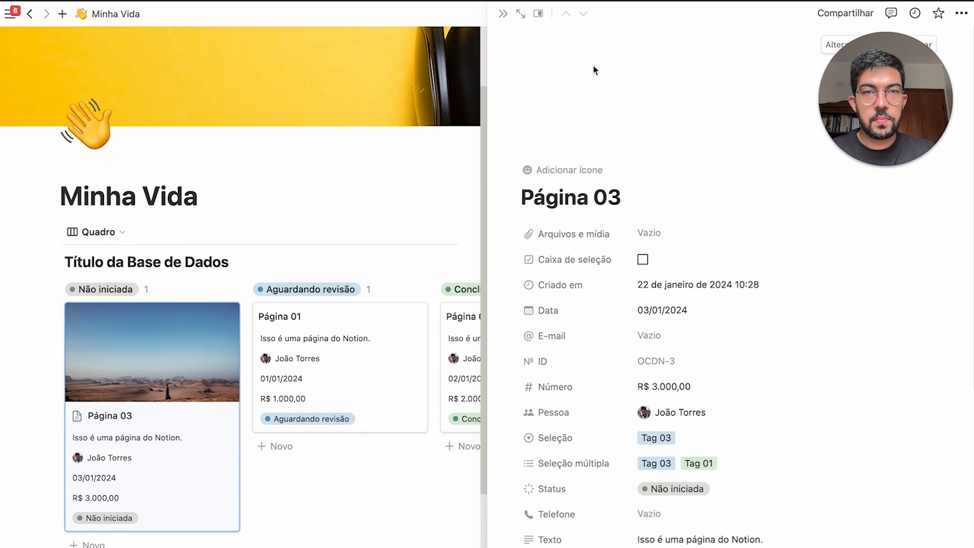
click(504, 17)
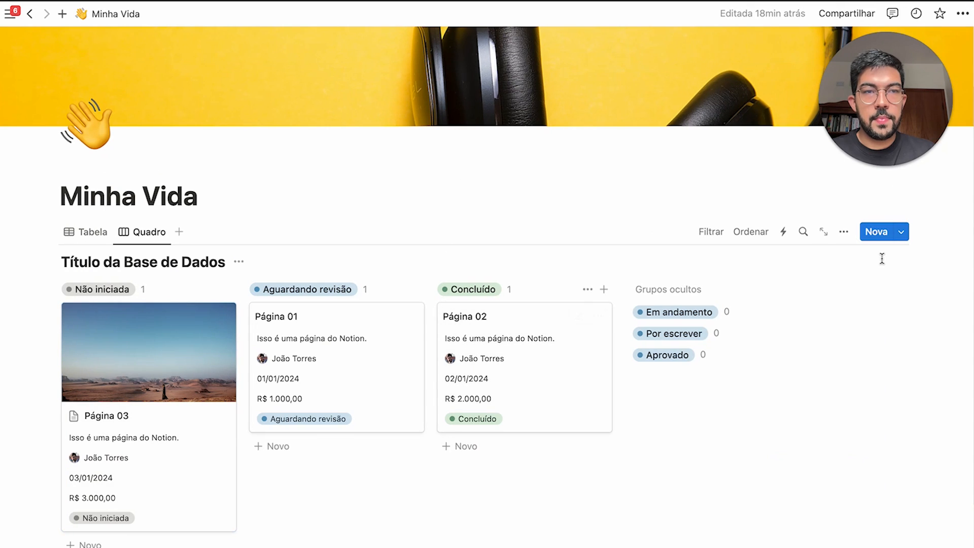
Try card previews Capa and Arquivos e mídia, then return to Conteúdo
click(844, 233)
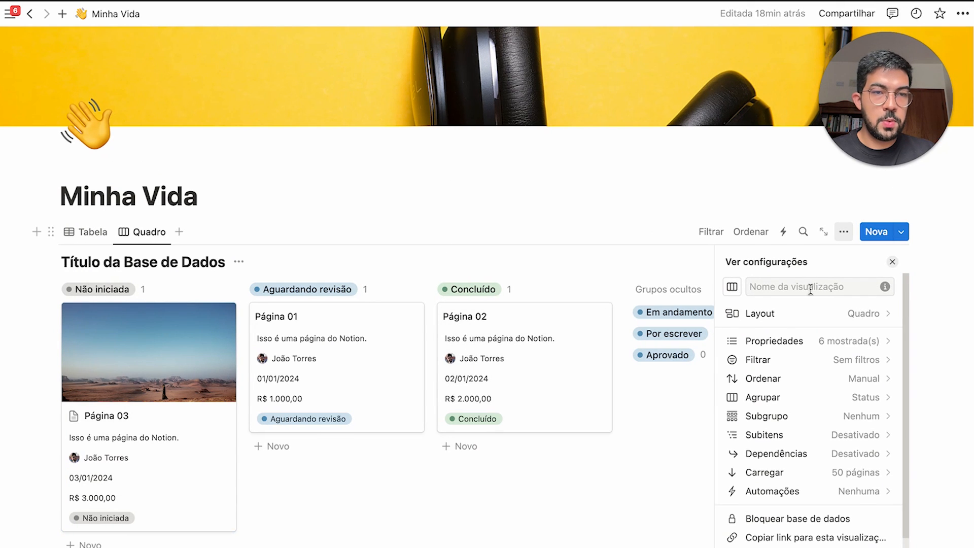
click(784, 316)
scroll(781, 481, down, 2)
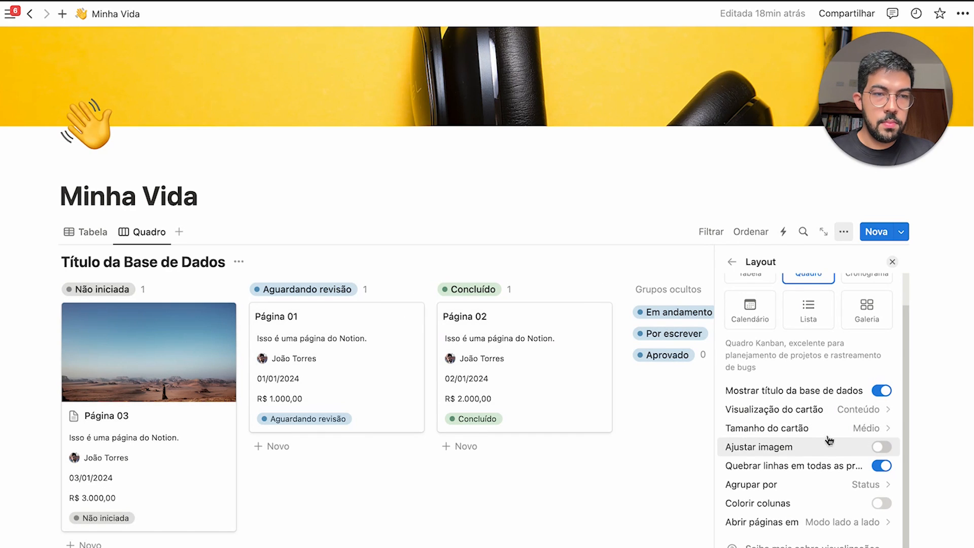
click(870, 414)
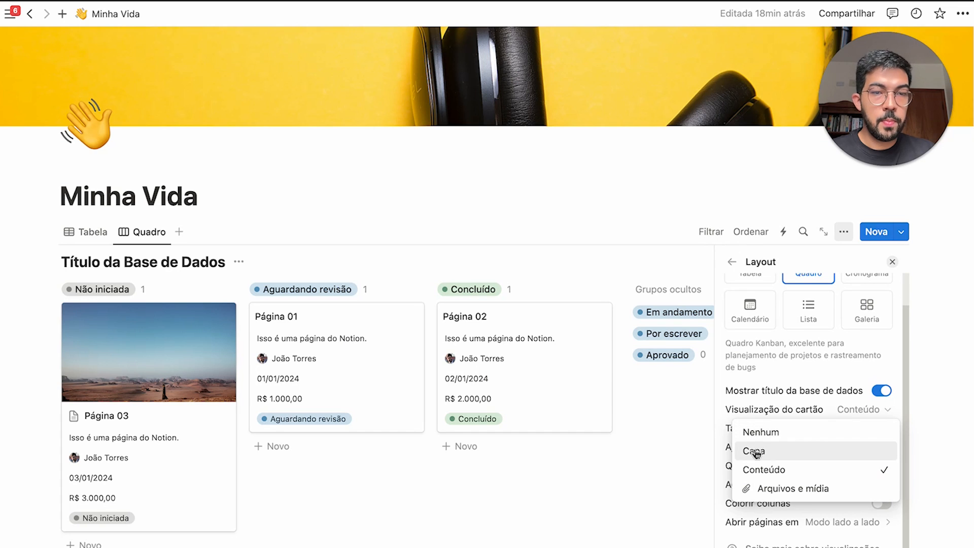
click(780, 452)
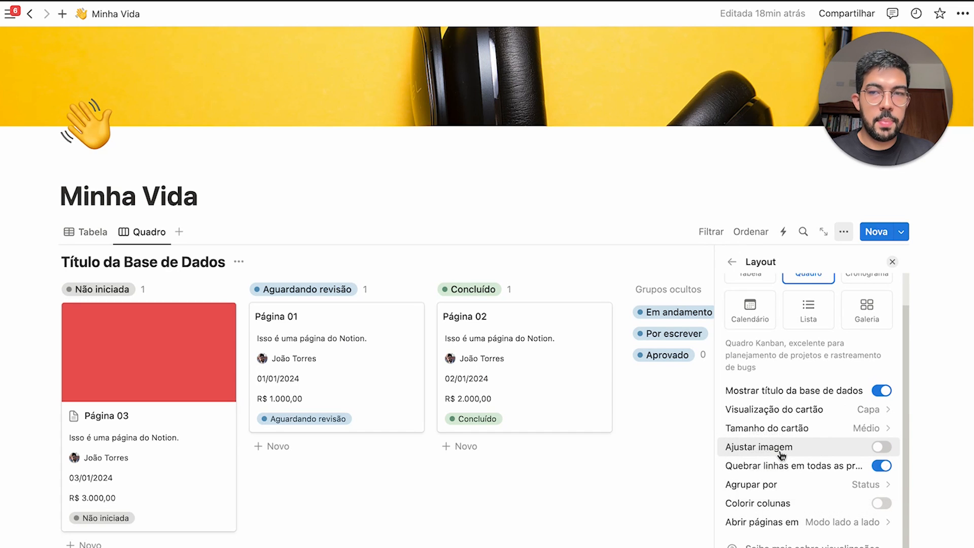
click(836, 419)
click(749, 484)
click(834, 411)
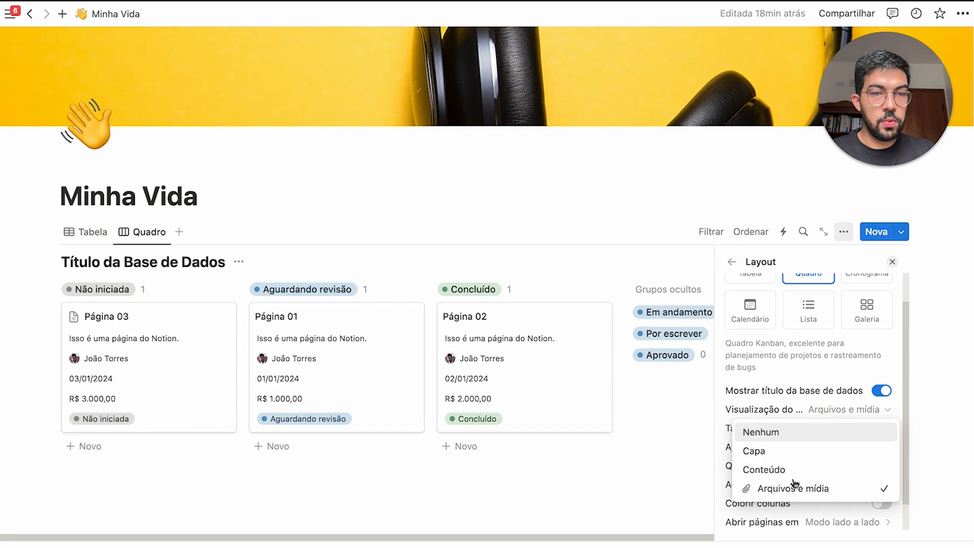
click(790, 467)
Type 'asdasdasdasdasdasdasd' into Página 01's body and close its side panel
click(379, 413)
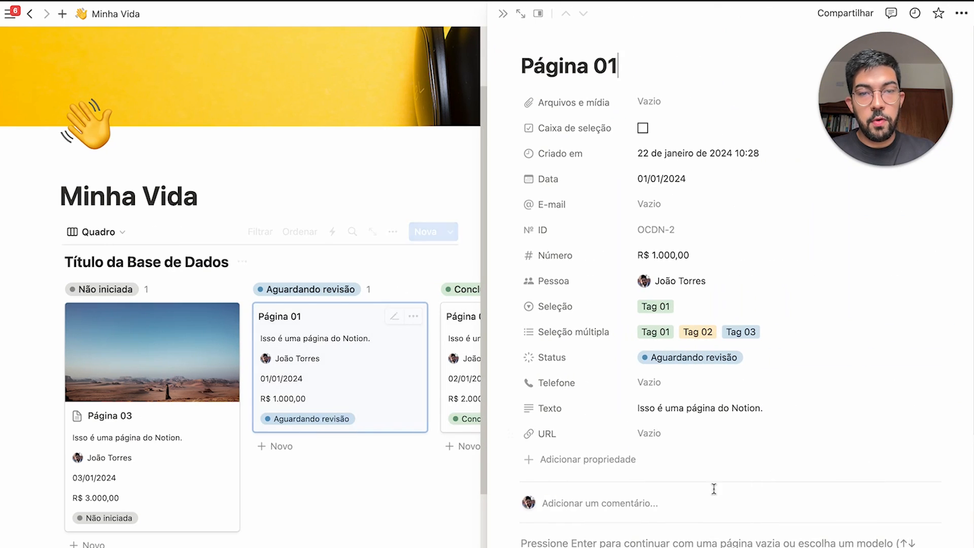
text(asdasdasda)
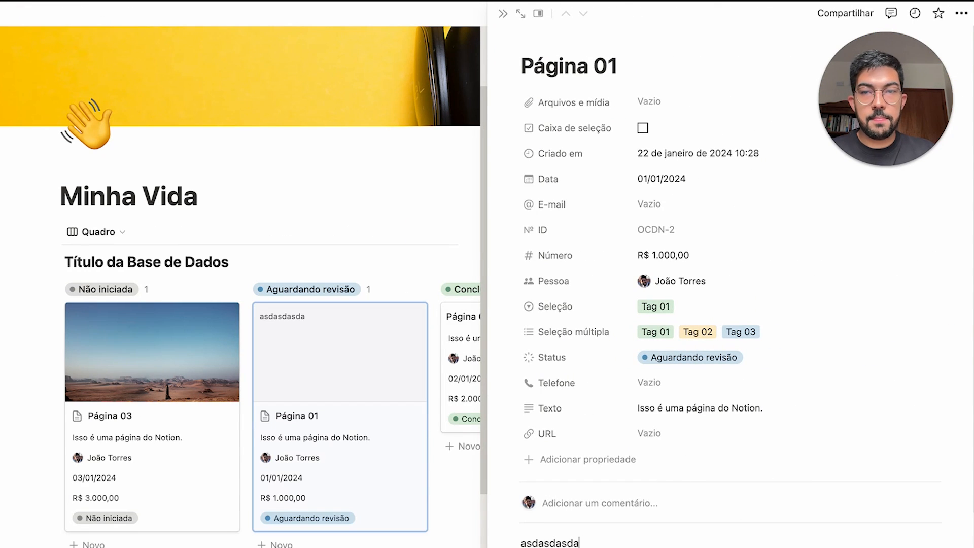
text(sdasdasdasd)
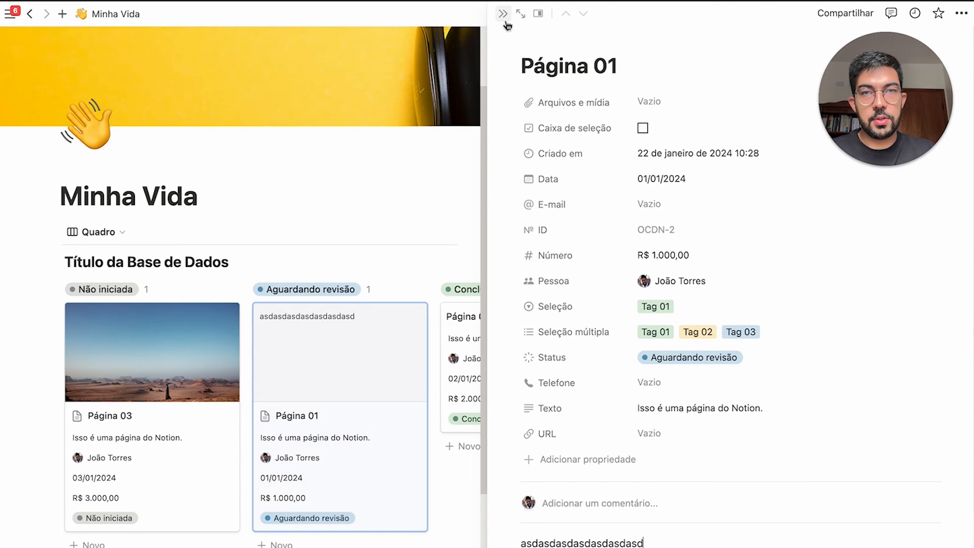
click(503, 14)
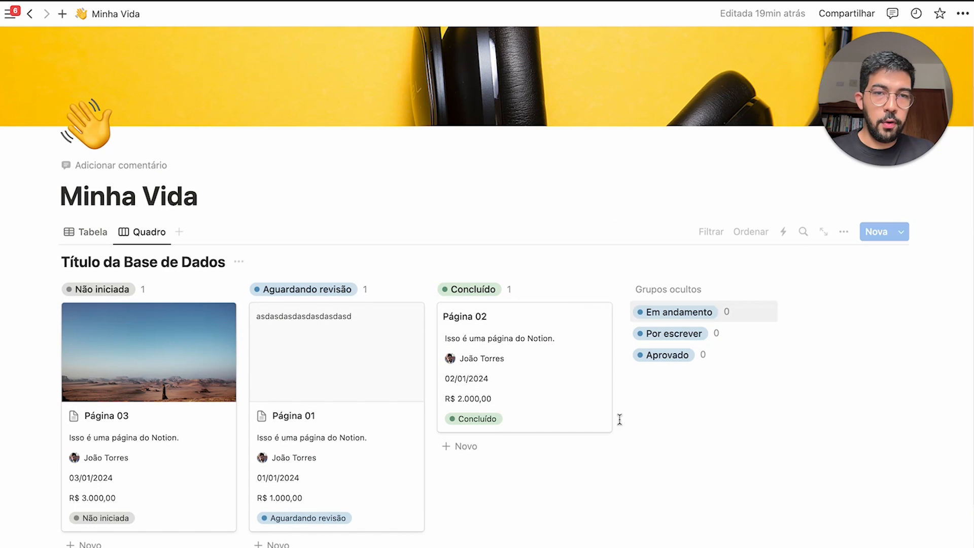
Add a new gallery view named Galeria
click(179, 233)
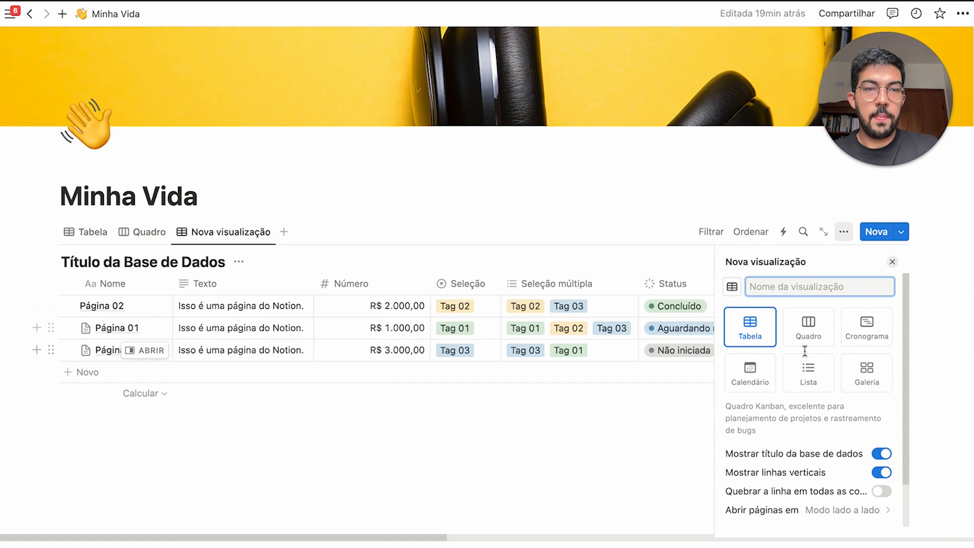
click(866, 368)
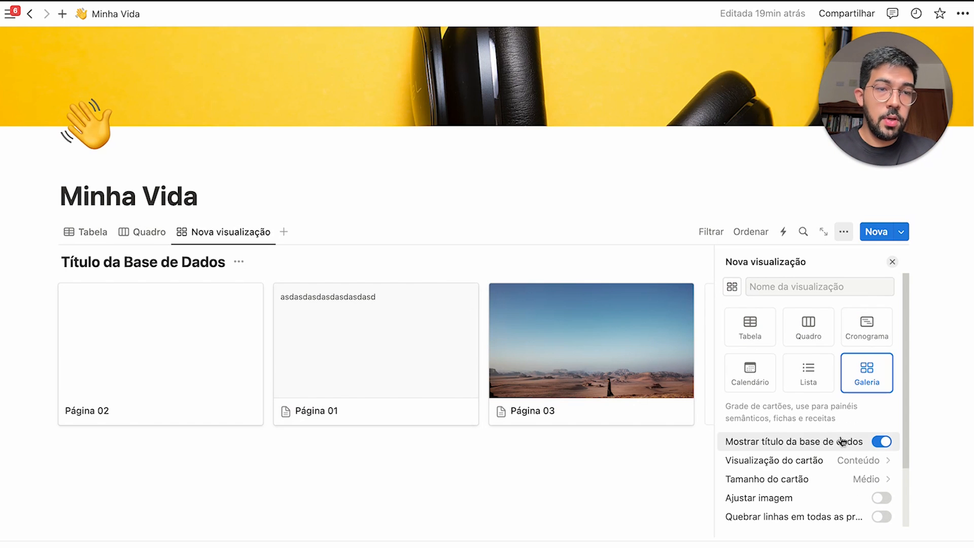
click(891, 262)
Show Pessoa, Status and Texto on gallery cards, with Texto moved just below the name
click(844, 231)
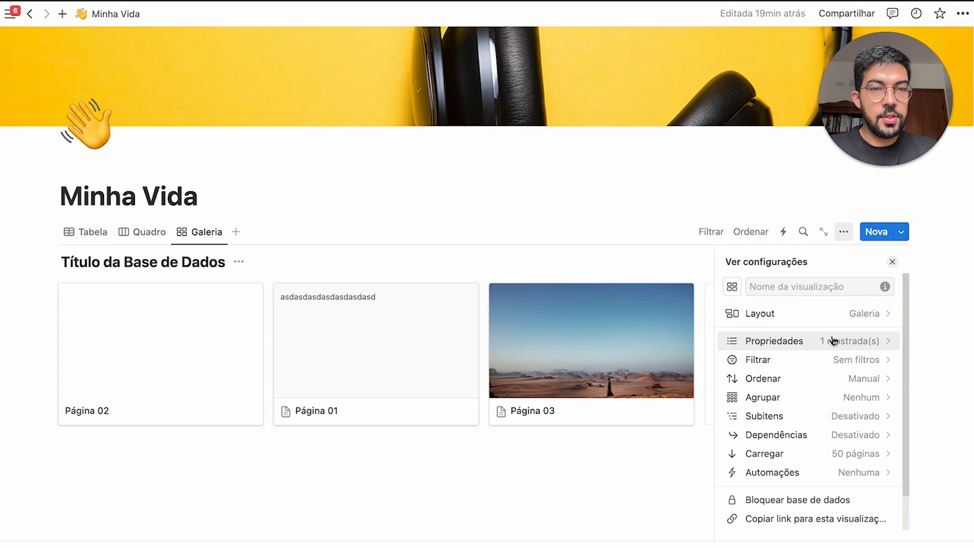
click(833, 343)
scroll(811, 447, down, 4)
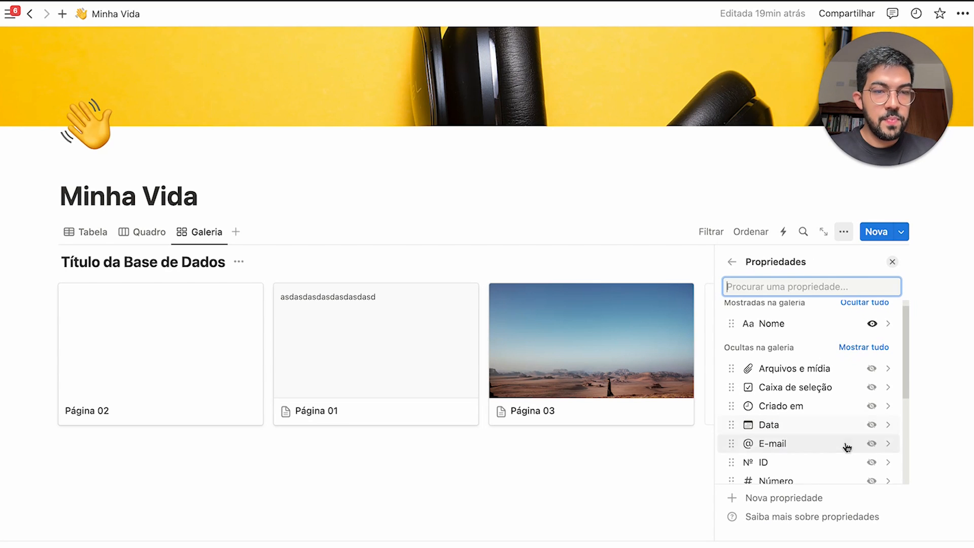
scroll(847, 448, down, 2)
click(872, 411)
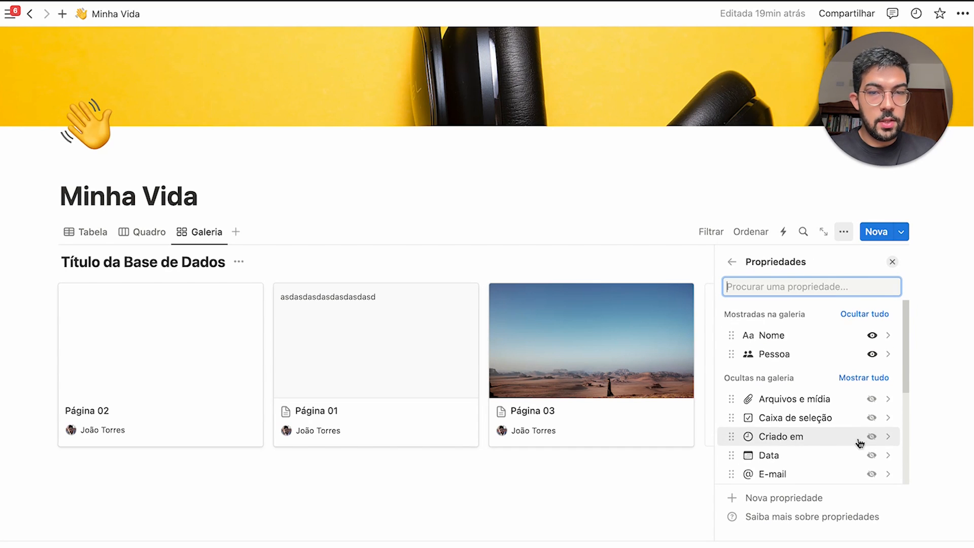
scroll(869, 441, down, 1)
scroll(875, 462, down, 3)
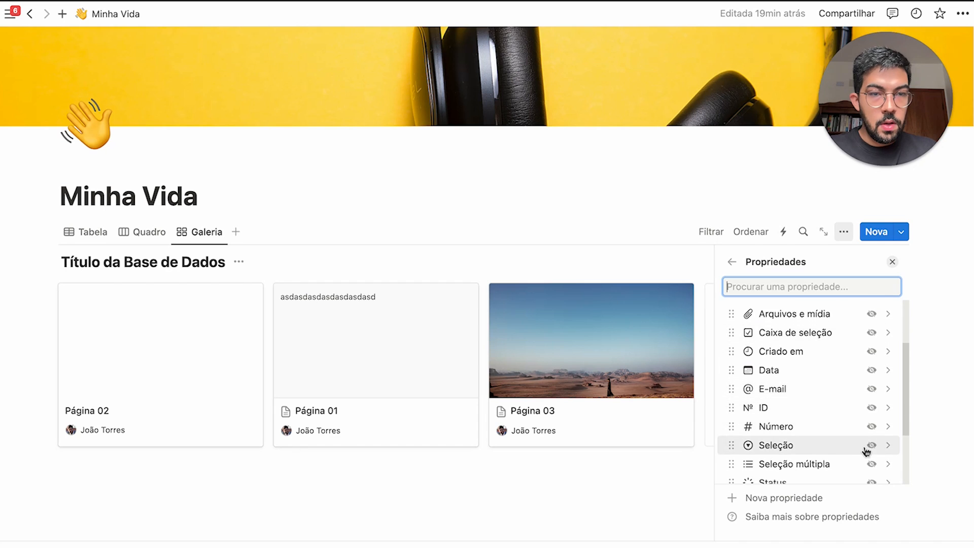
click(871, 464)
scroll(839, 441, down, 6)
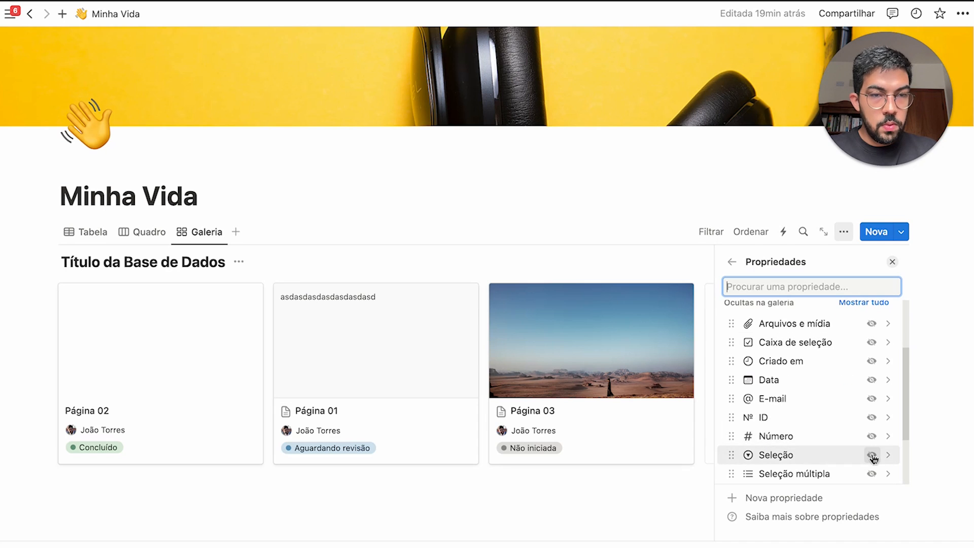
click(871, 432)
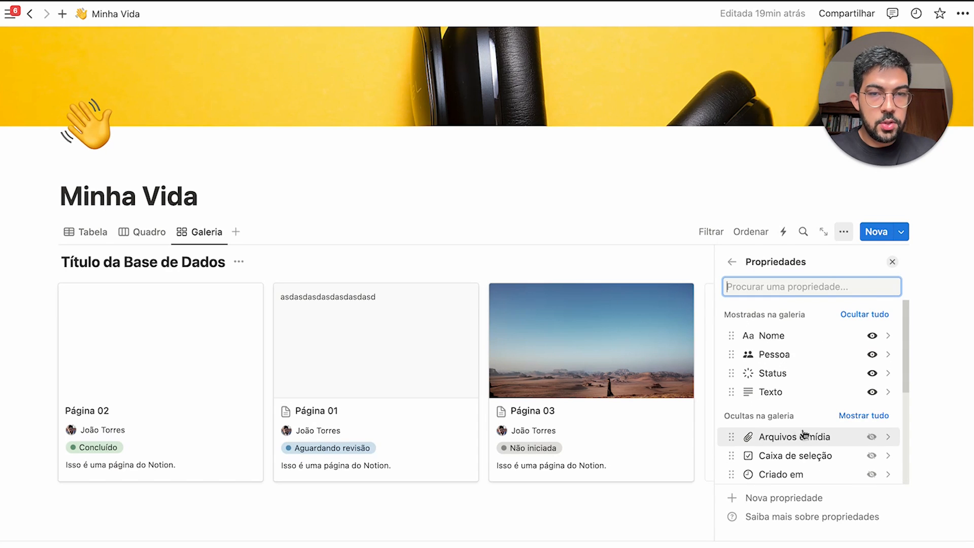
drag(794, 393, 797, 355)
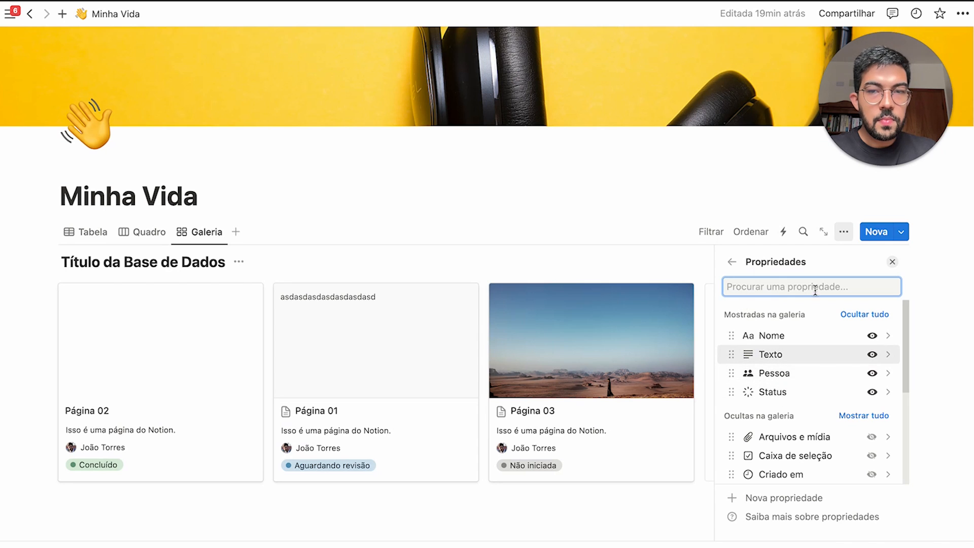
click(892, 262)
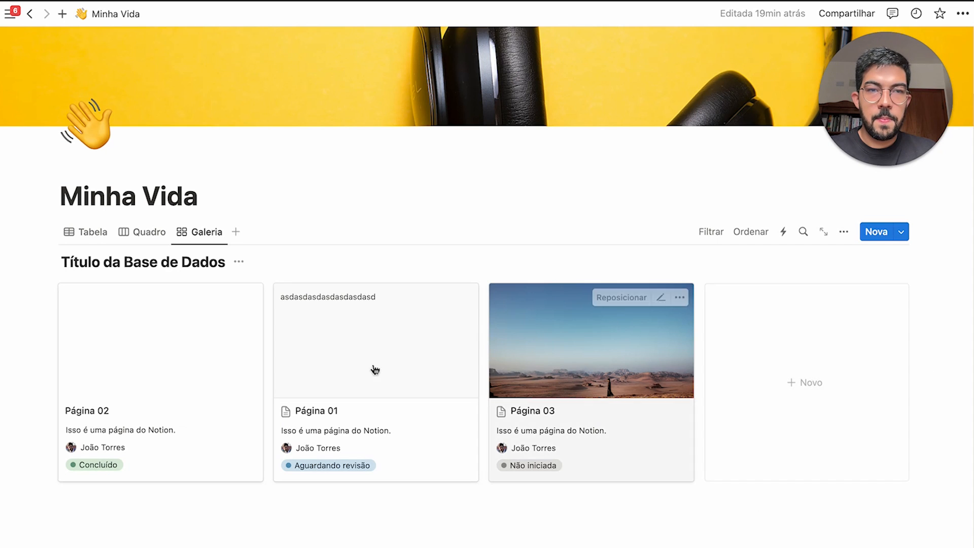
Add a new calendar view named Calendário
click(237, 233)
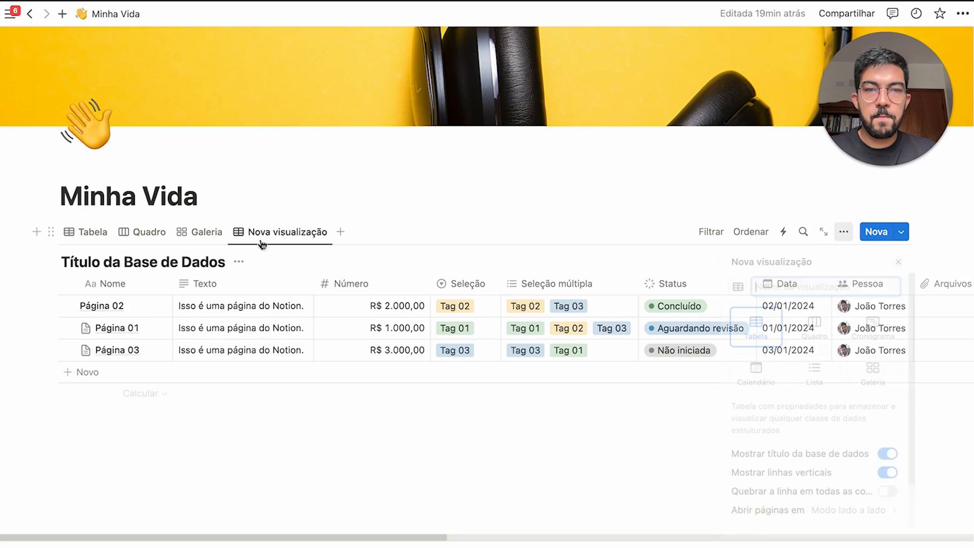
click(756, 384)
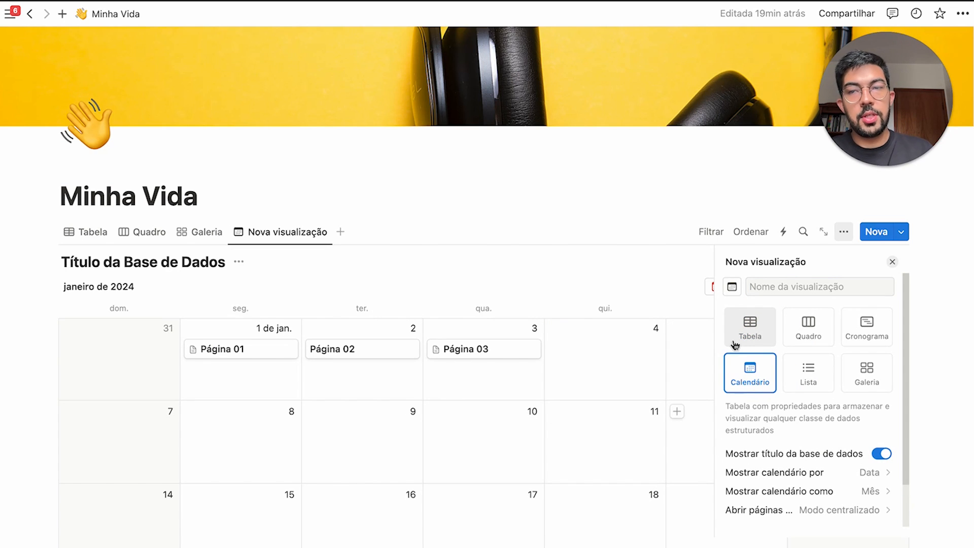
click(550, 401)
scroll(619, 320, down, 4)
scroll(575, 372, up, 2)
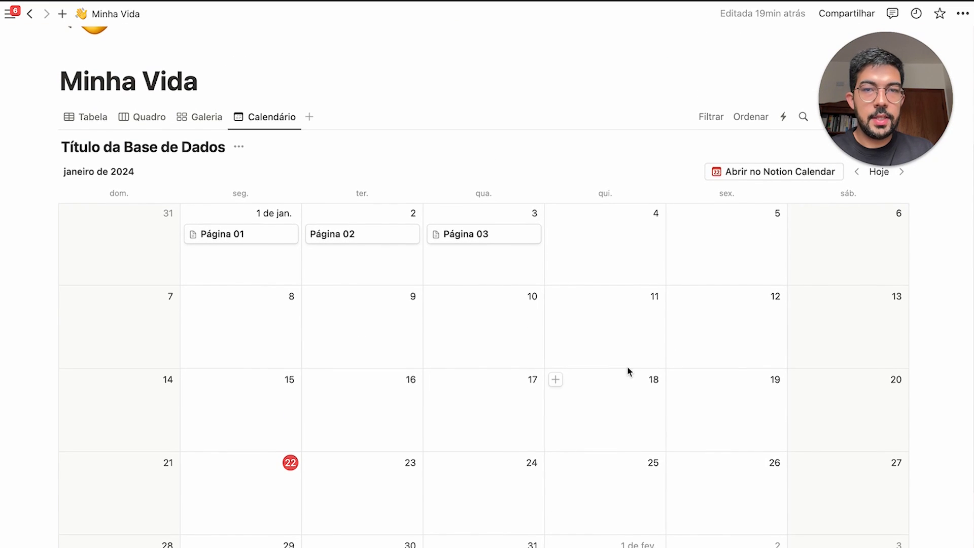
scroll(678, 206, up, 2)
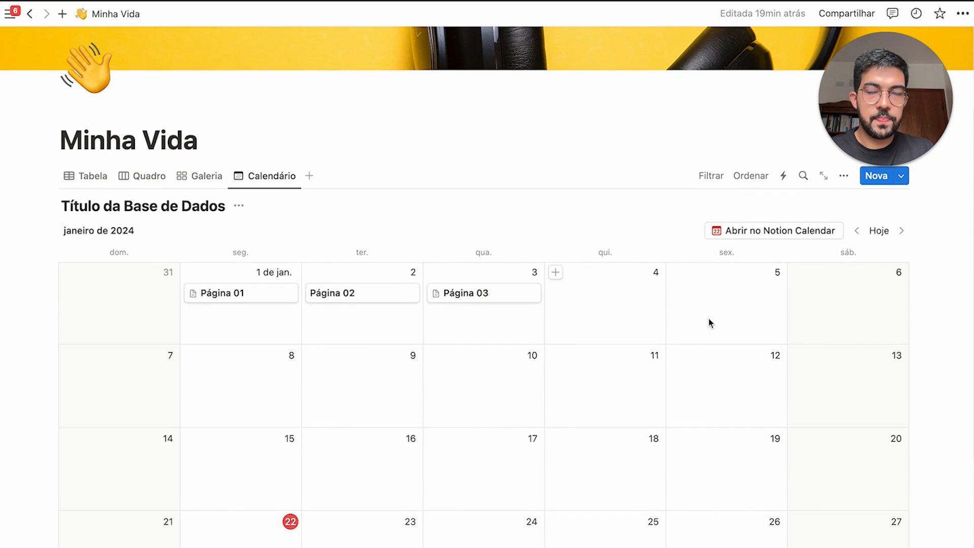
Show Criado em, Número, Pessoa and Seleção on the calendar cards
click(843, 176)
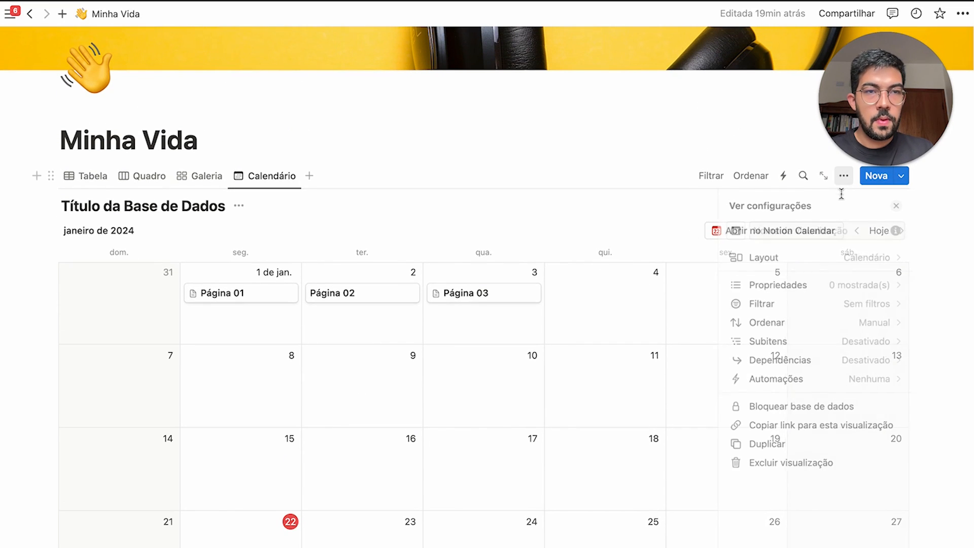
click(840, 286)
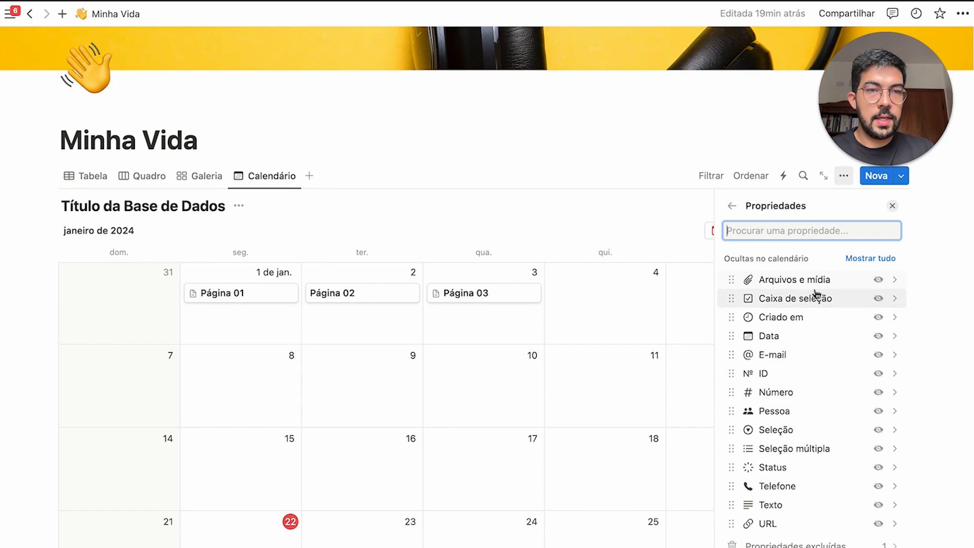
click(878, 317)
click(872, 418)
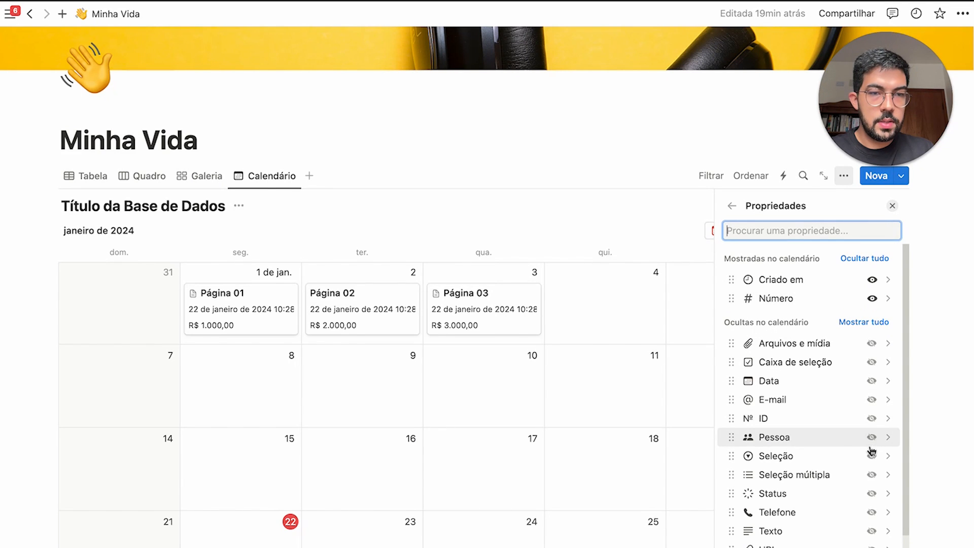
click(871, 437)
click(871, 457)
click(591, 464)
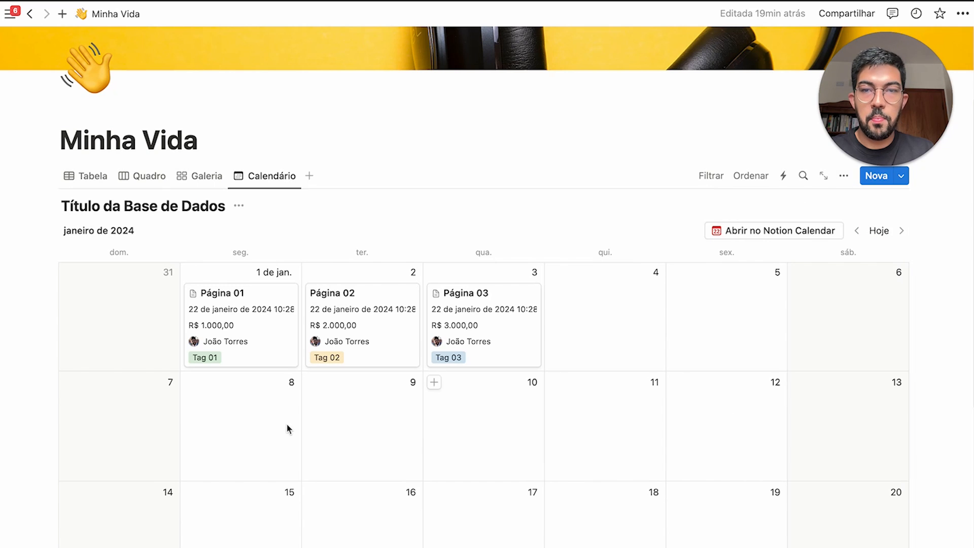
scroll(435, 348, down, 2)
scroll(436, 349, up, 2)
scroll(585, 350, down, 2)
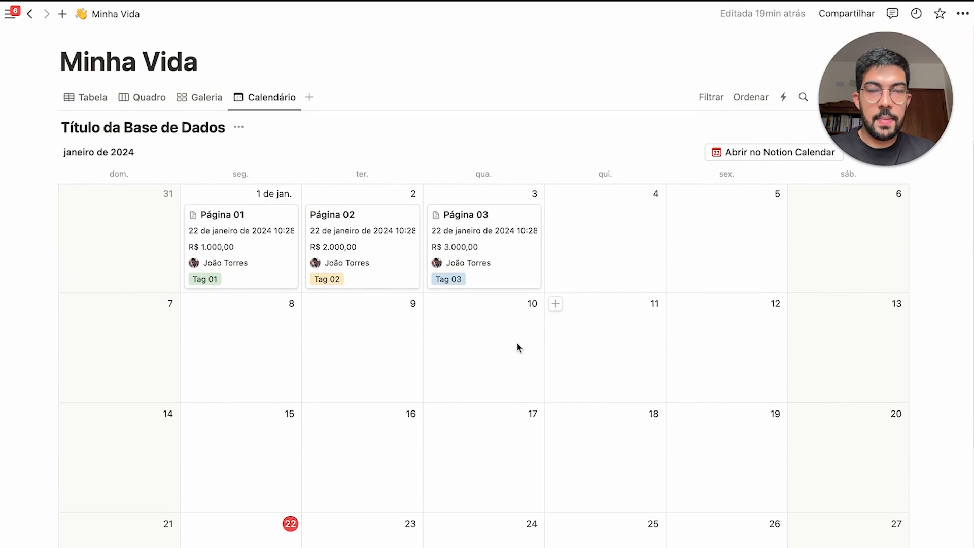
Add a Lista view listing Páginas 01–03 with every property shown in each row
click(308, 98)
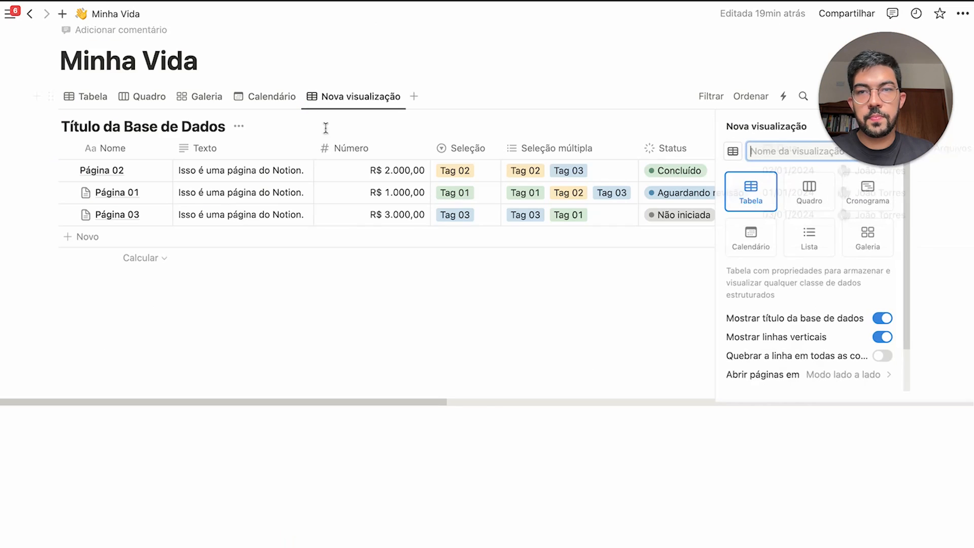
click(807, 249)
click(784, 350)
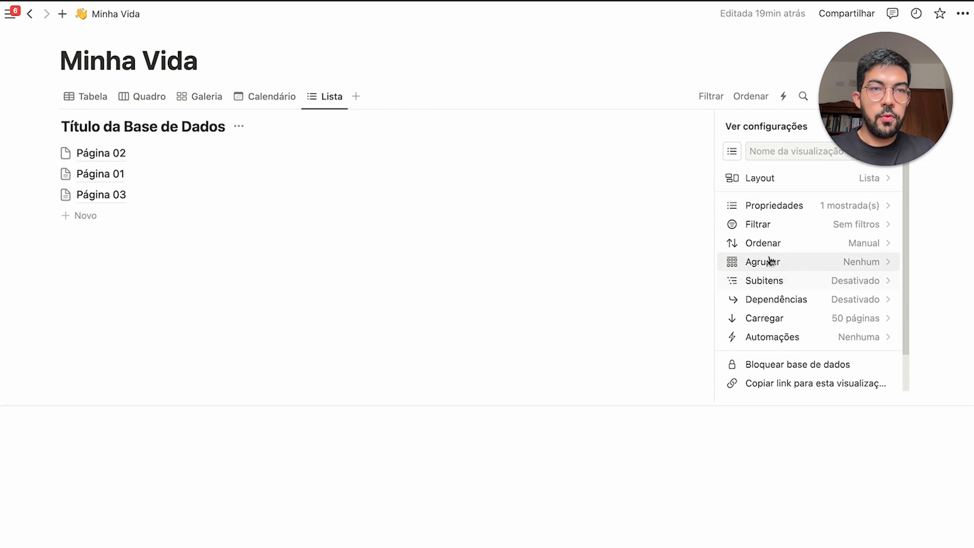
click(816, 205)
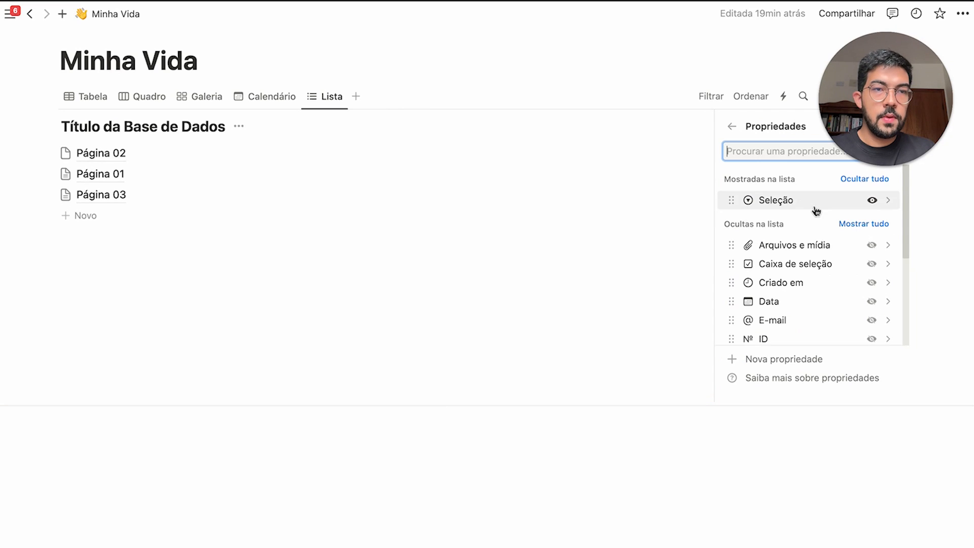
click(875, 225)
click(602, 289)
scroll(602, 289, up, 5)
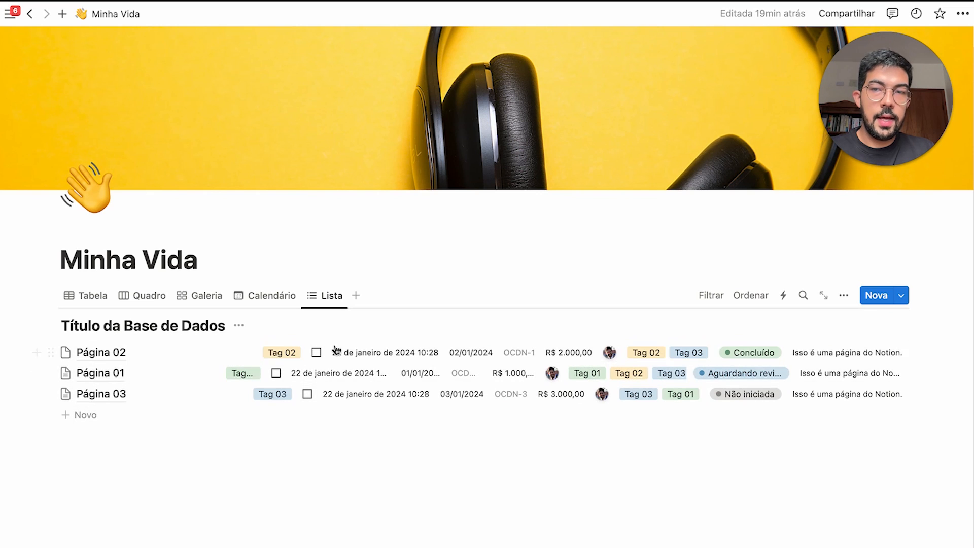
Add a Cronograma timeline view showing Páginas 01–03 around early January
click(356, 295)
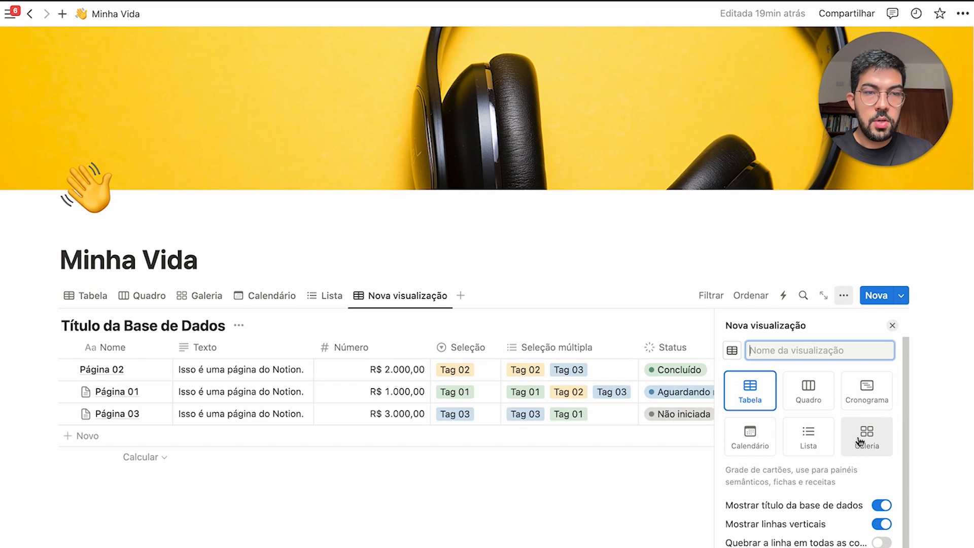
click(859, 408)
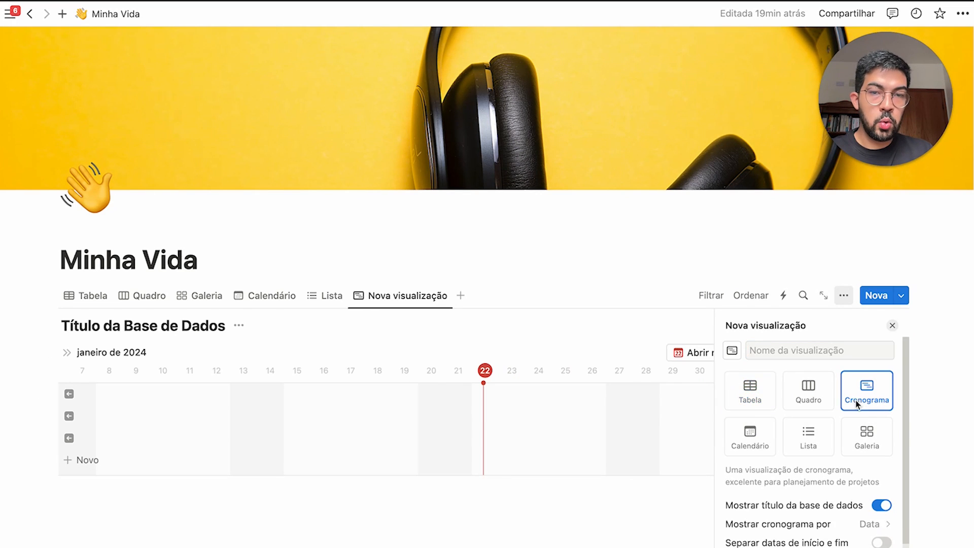
click(86, 419)
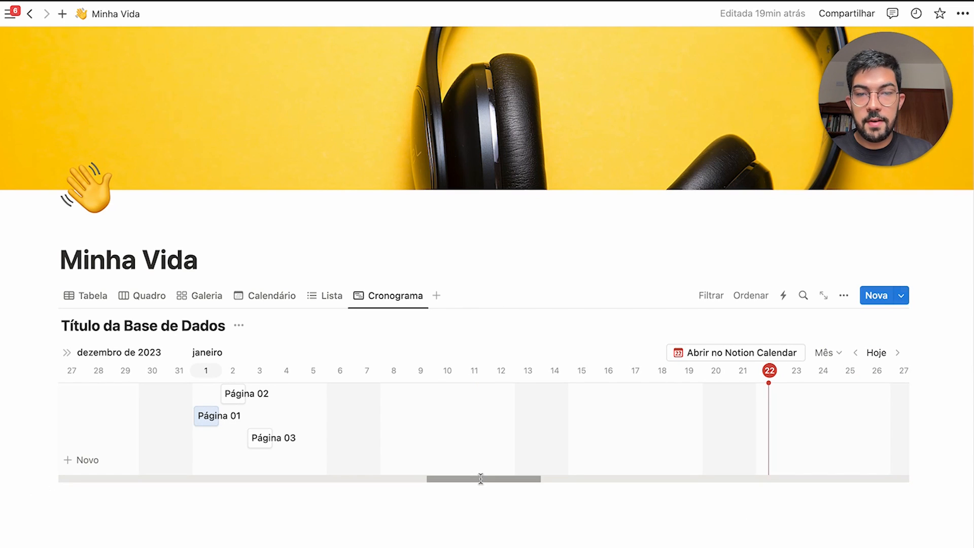
drag(479, 479, 454, 479)
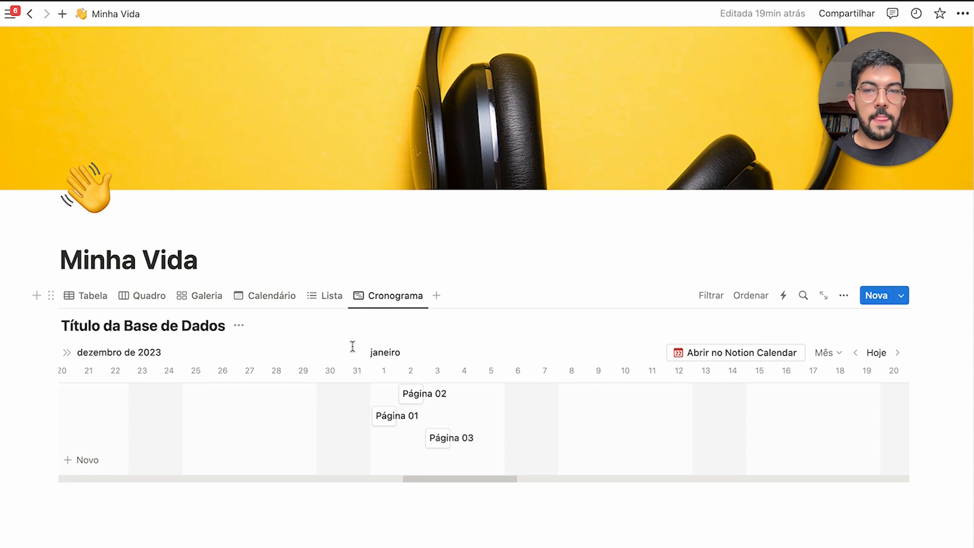
scroll(561, 445, right, 3)
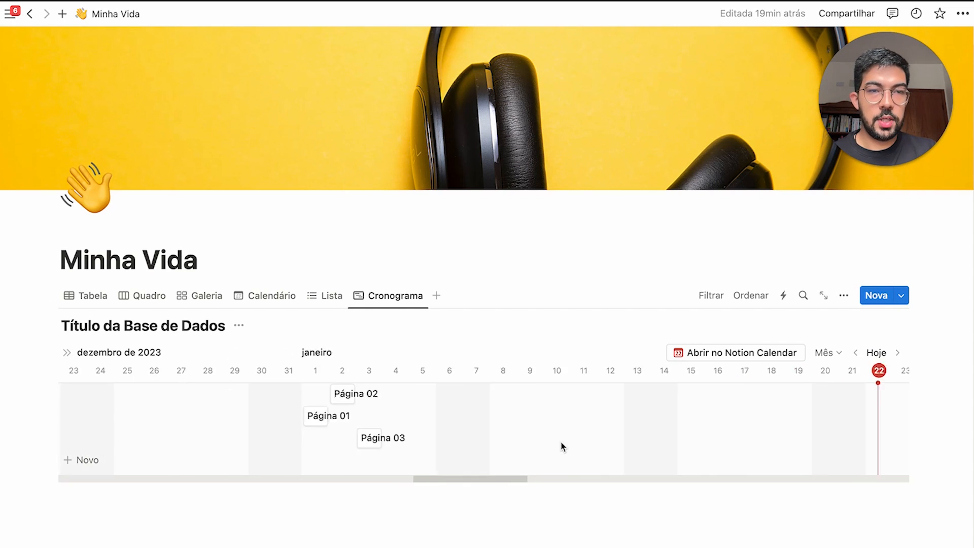
scroll(561, 445, left, 4)
Change the timeline scale from Mês to Quinzena, then to Semana
click(827, 352)
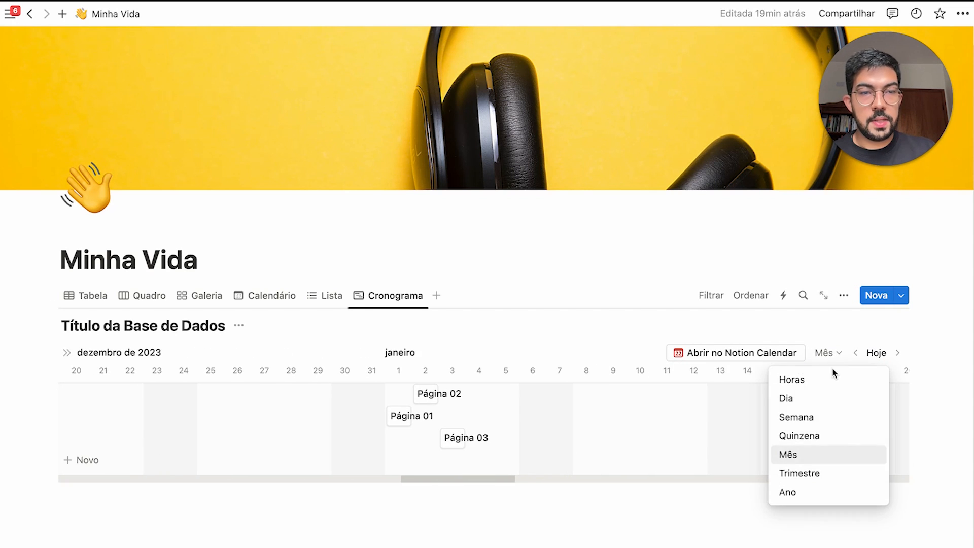
click(821, 437)
click(837, 353)
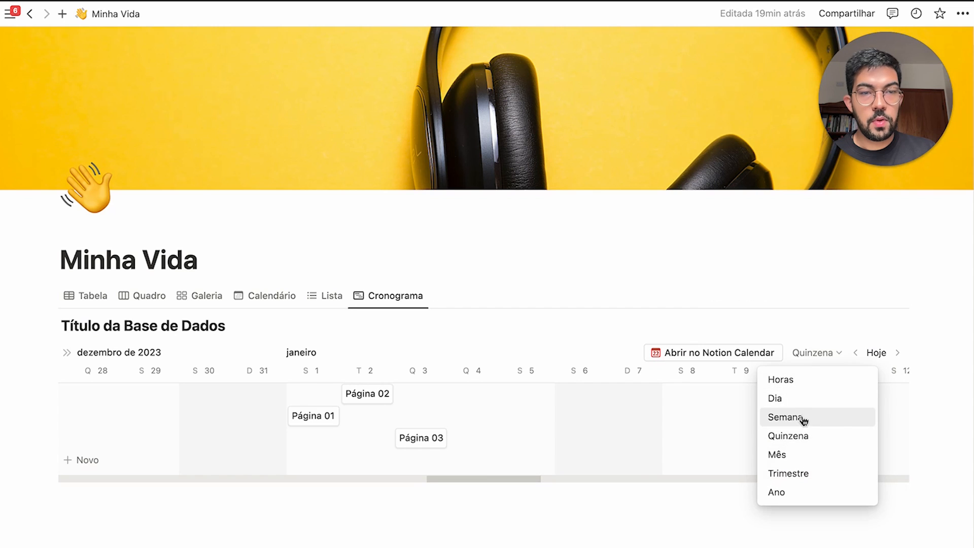
click(786, 418)
scroll(526, 437, left, 3)
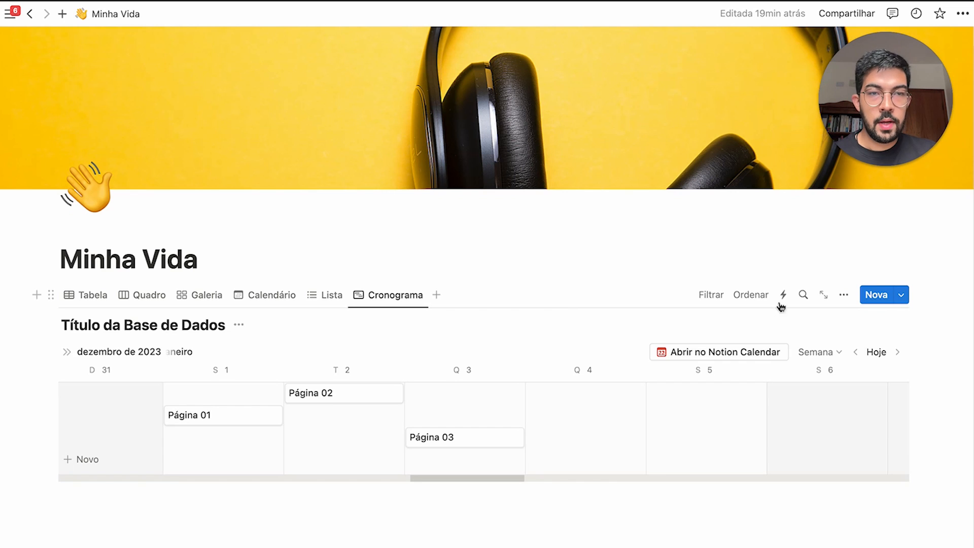
Turn on Mostrar tabela, add a Pessoa column to the side table and narrow Nome
click(843, 299)
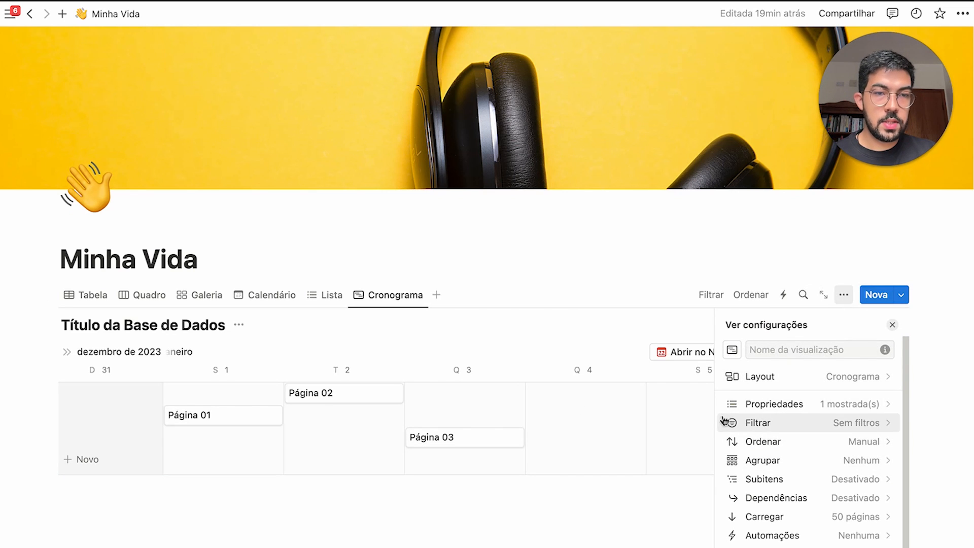
click(793, 380)
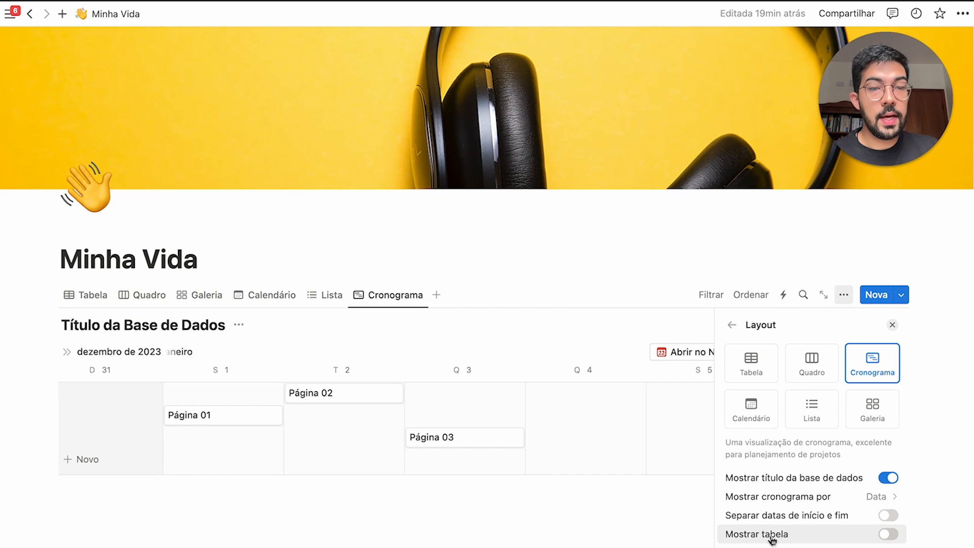
click(790, 544)
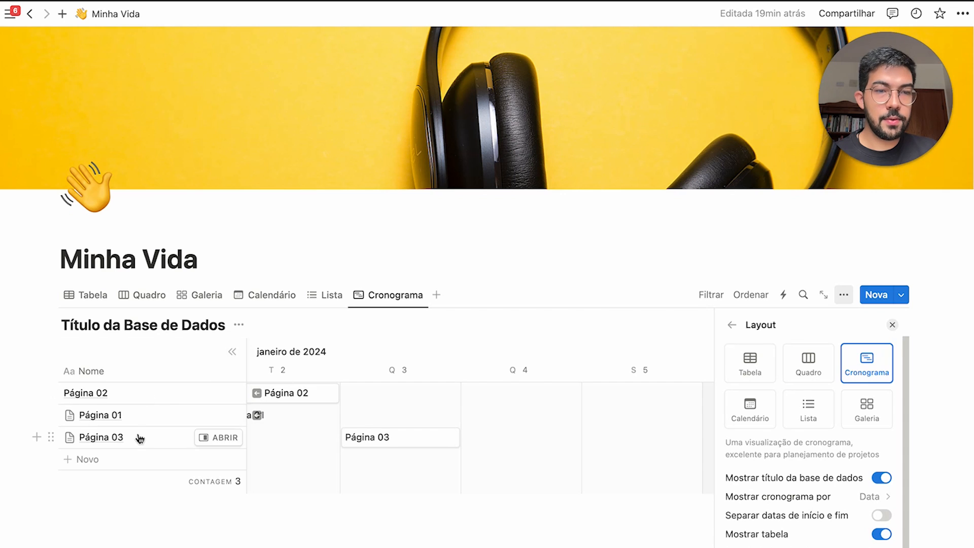
click(732, 324)
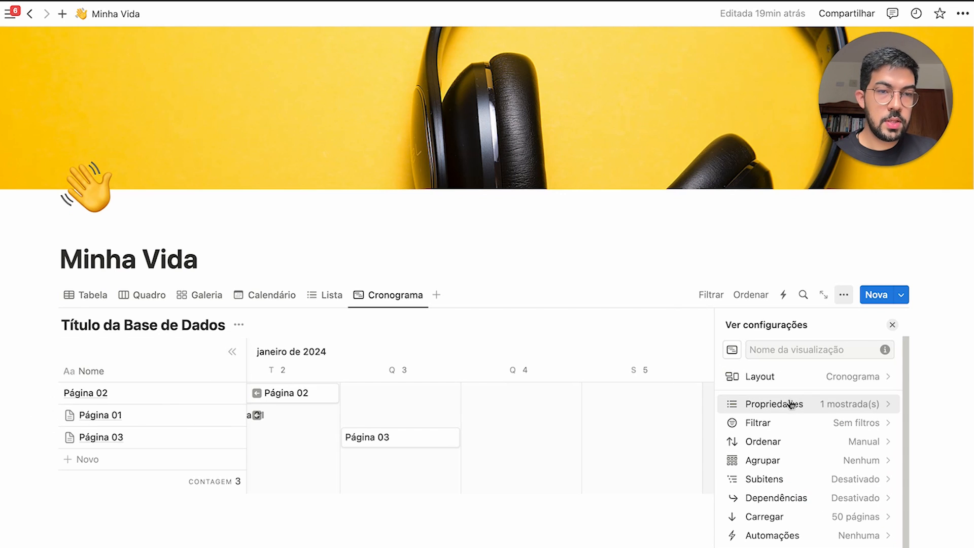
click(811, 409)
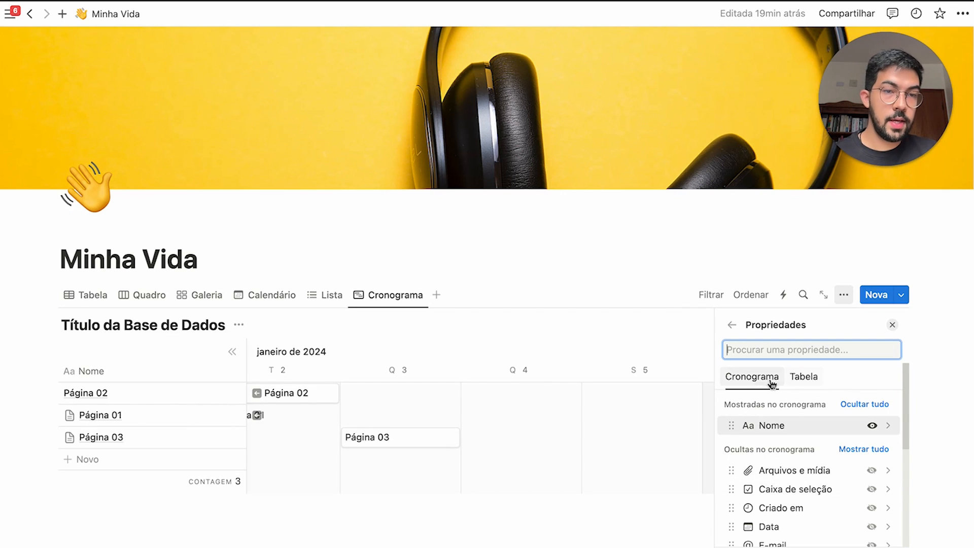
click(805, 377)
scroll(828, 441, down, 3)
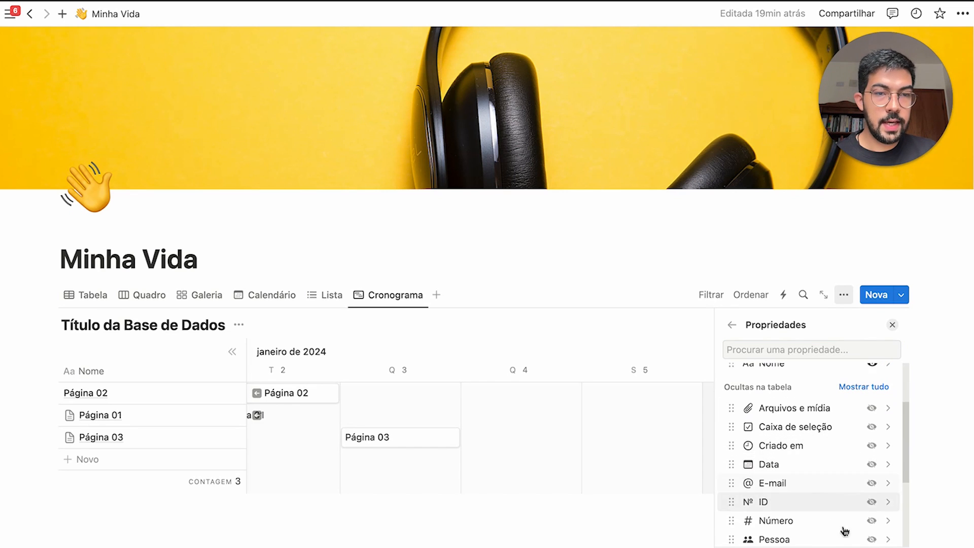
click(871, 536)
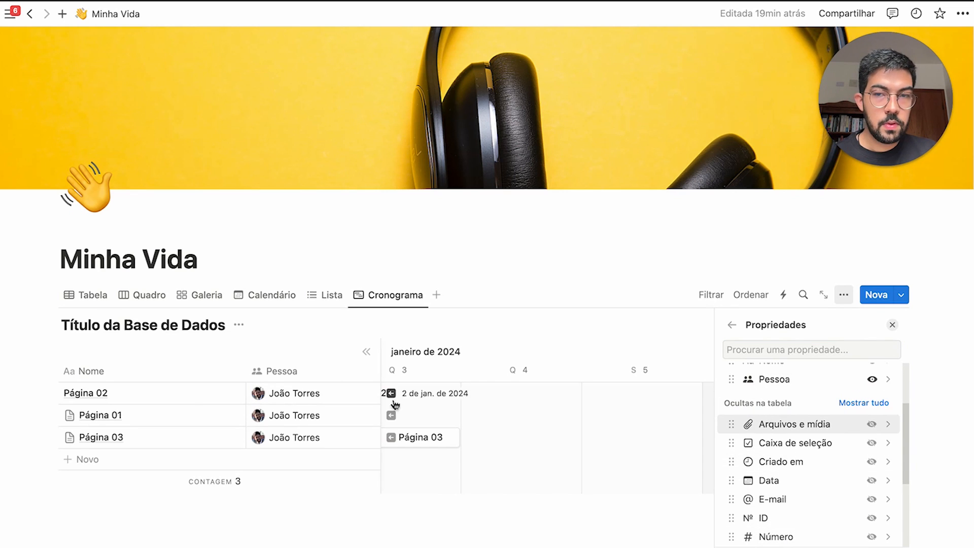
drag(244, 380, 153, 376)
Show the Número amount and Seleção tag on the timeline bars
scroll(826, 517, down, 2)
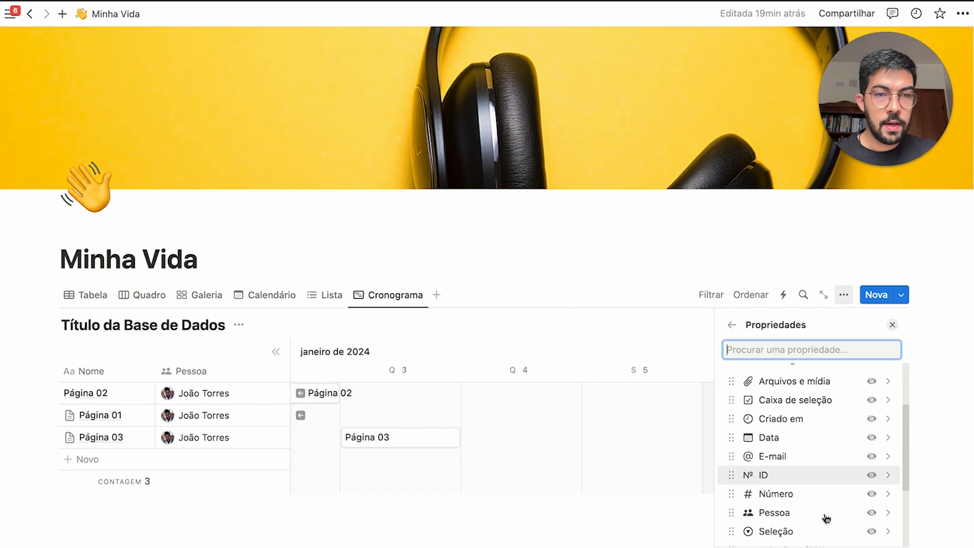
click(872, 494)
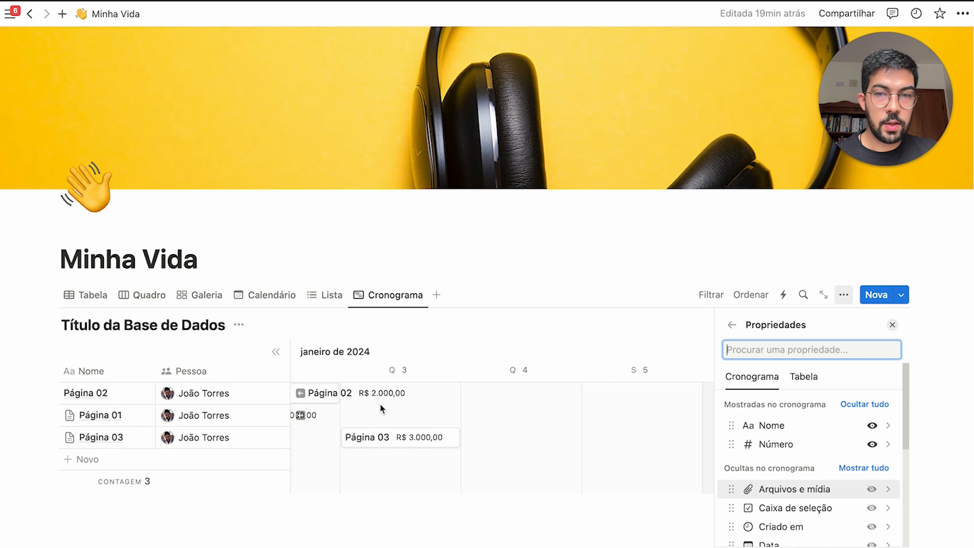
scroll(382, 408, left, 8)
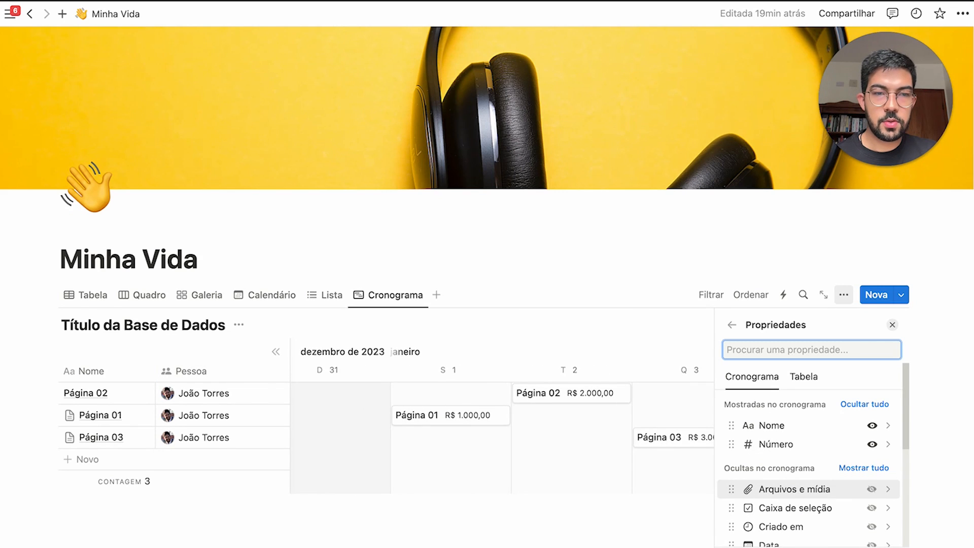
scroll(805, 504, down, 3)
click(872, 522)
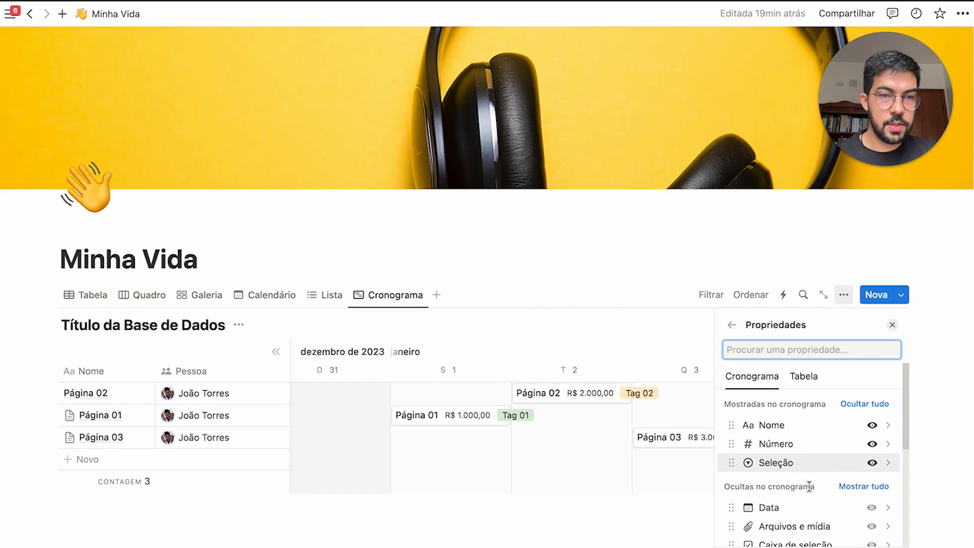
scroll(809, 486, down, 3)
click(892, 324)
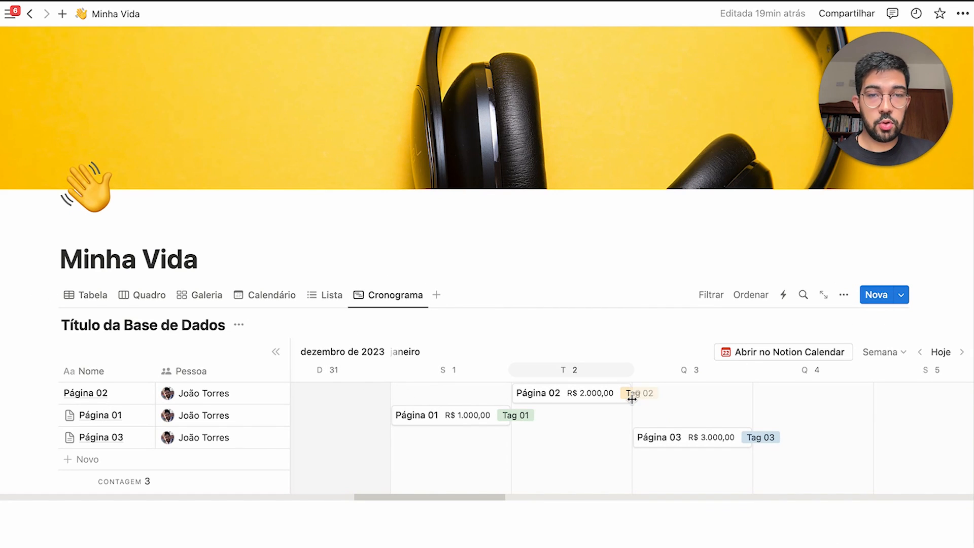
Stretch Página 02 to Thursday 4, Página 01 through Friday 5, and start Página 03 on Tuesday 2
drag(629, 394, 873, 394)
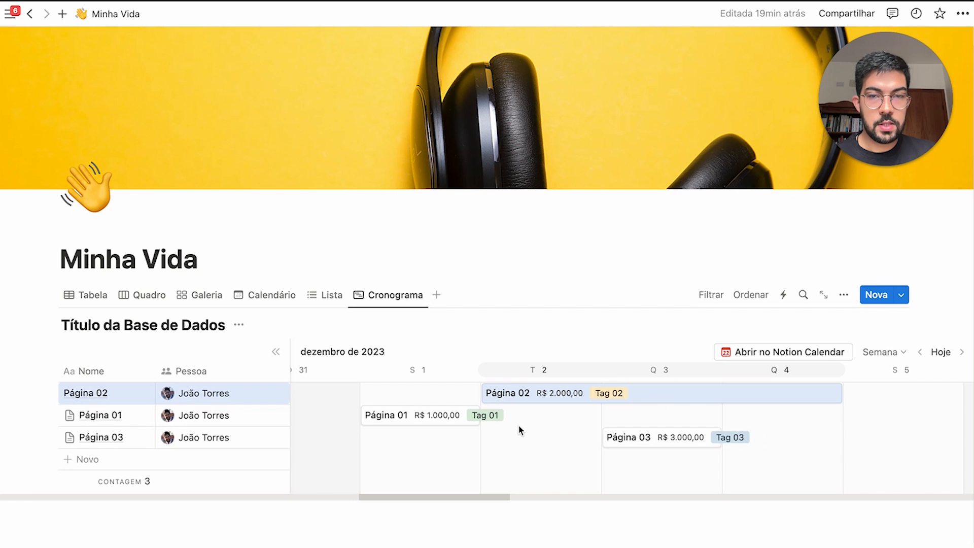
drag(478, 416, 903, 416)
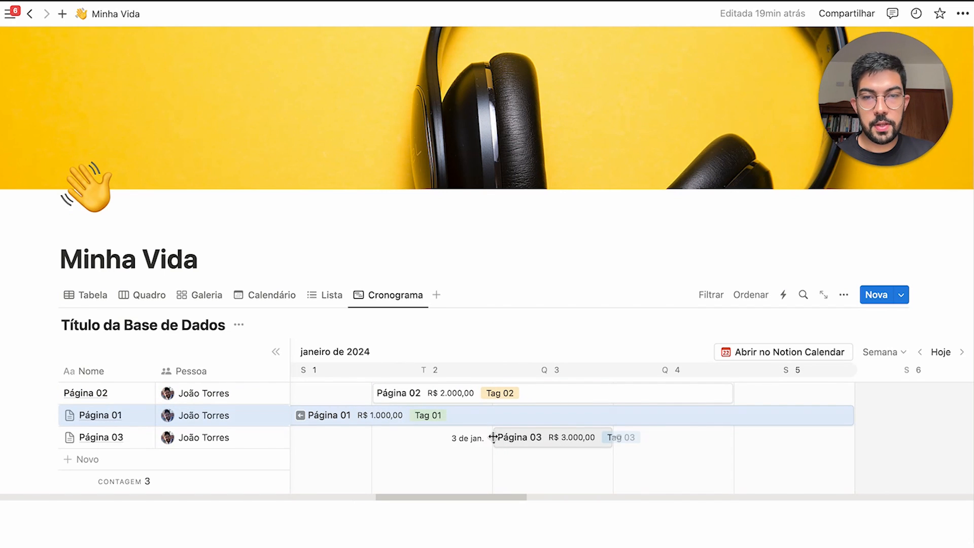
drag(492, 437, 380, 441)
Create a test Nova Tarefa item on Thursday 4, check the calendar, then delete it
click(641, 461)
click(667, 461)
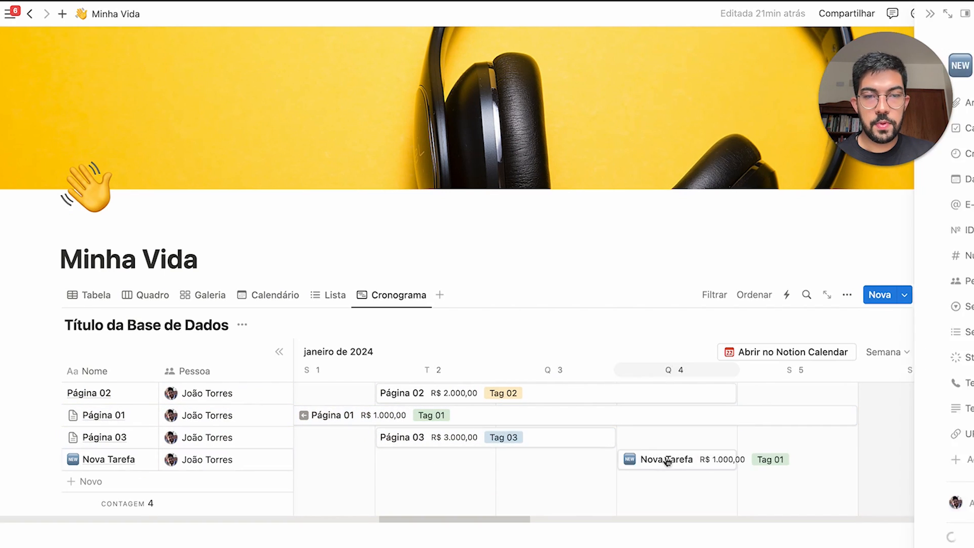
click(505, 12)
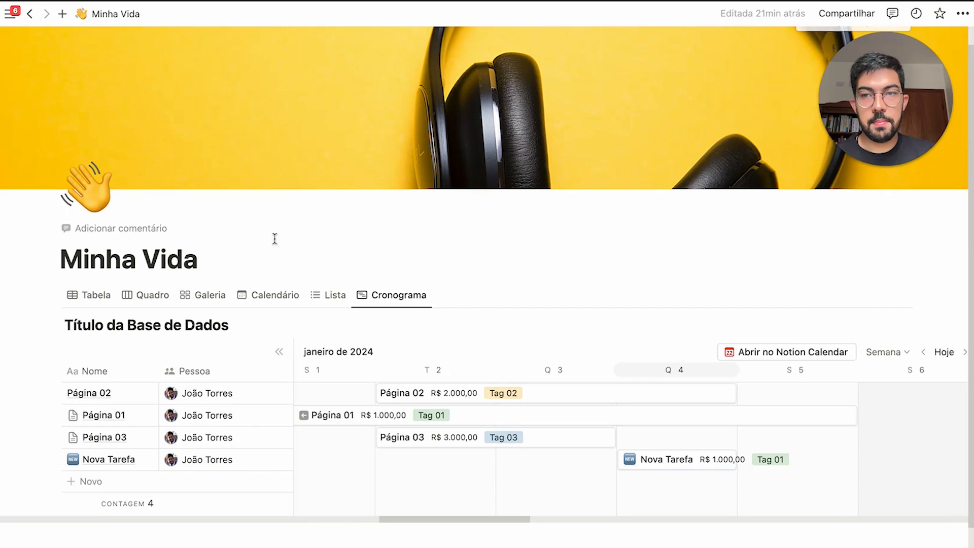
click(270, 304)
scroll(532, 366, down, 2)
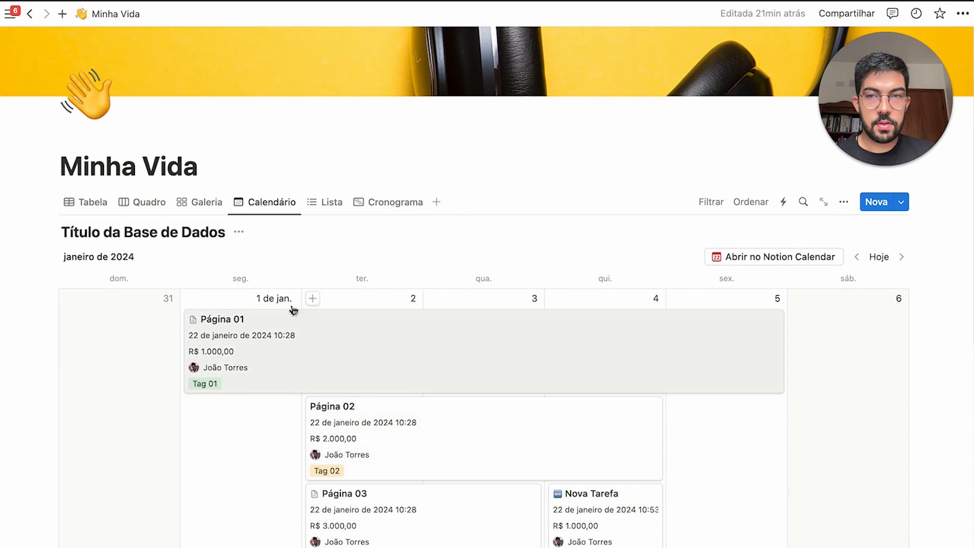
click(404, 204)
drag(787, 376, 668, 394)
key(Delete)
scroll(730, 367, left, 3)
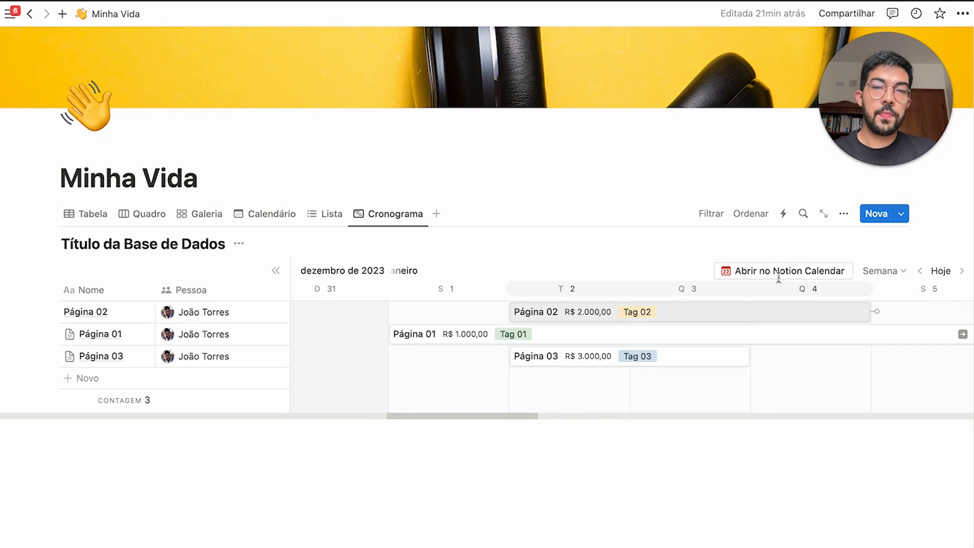
Enable subitems for the database through the view's Subitens settings
scroll(779, 278, right, 1)
click(844, 214)
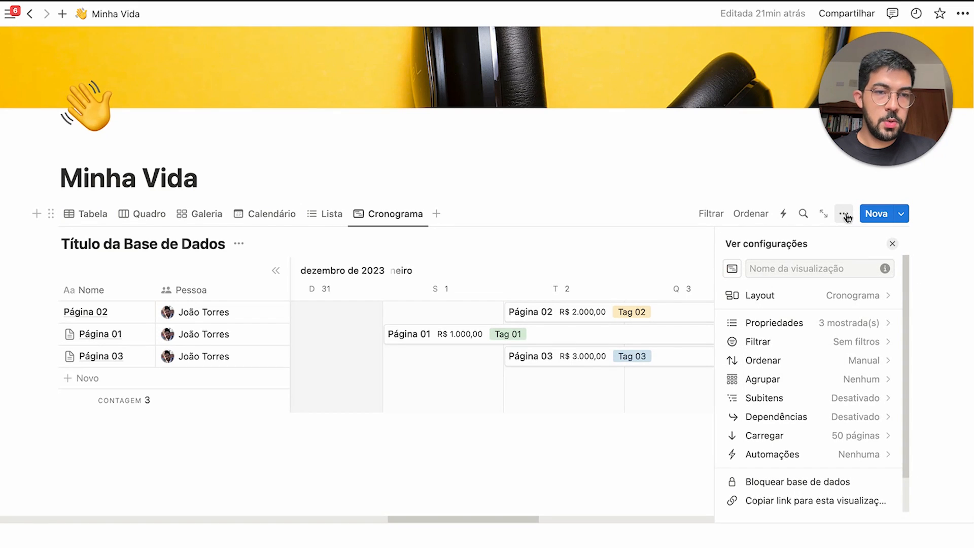
click(797, 404)
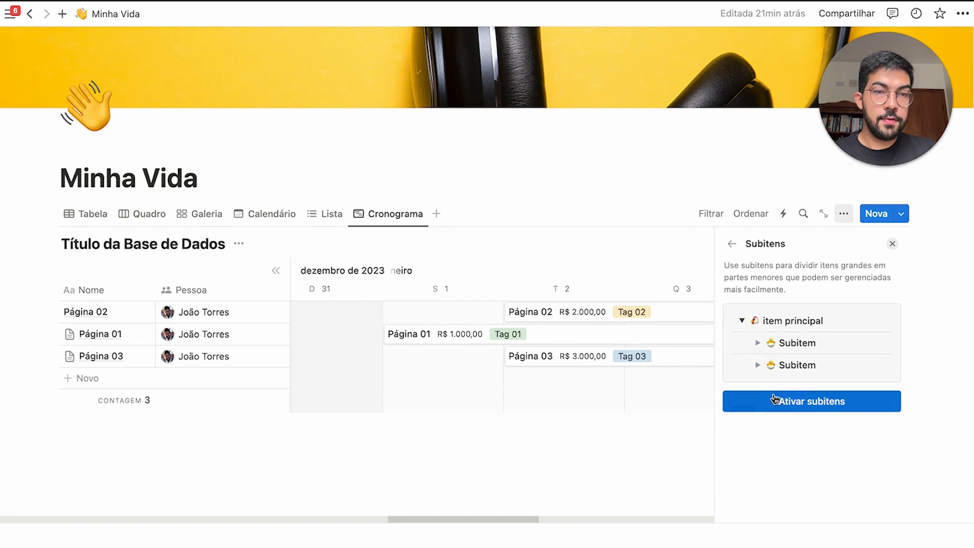
drag(751, 317, 818, 365)
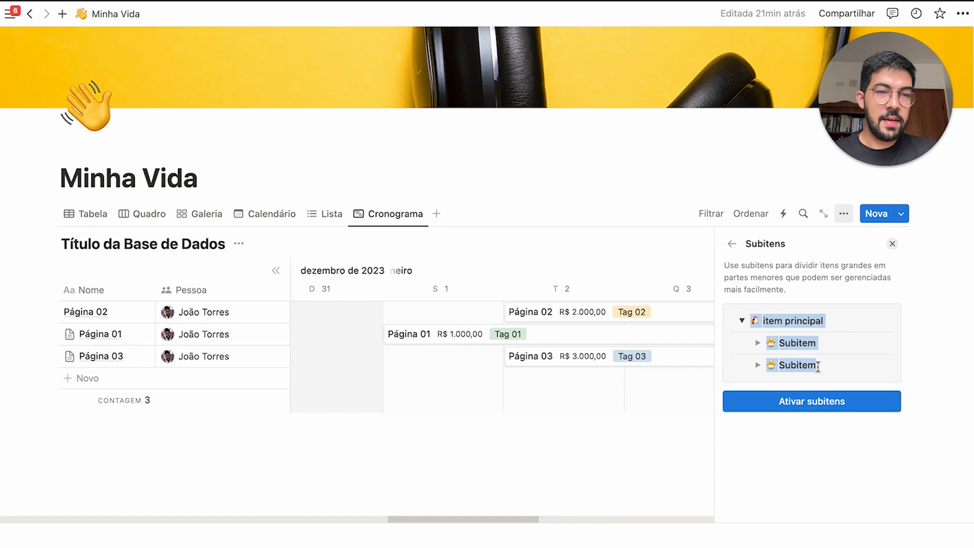
click(816, 329)
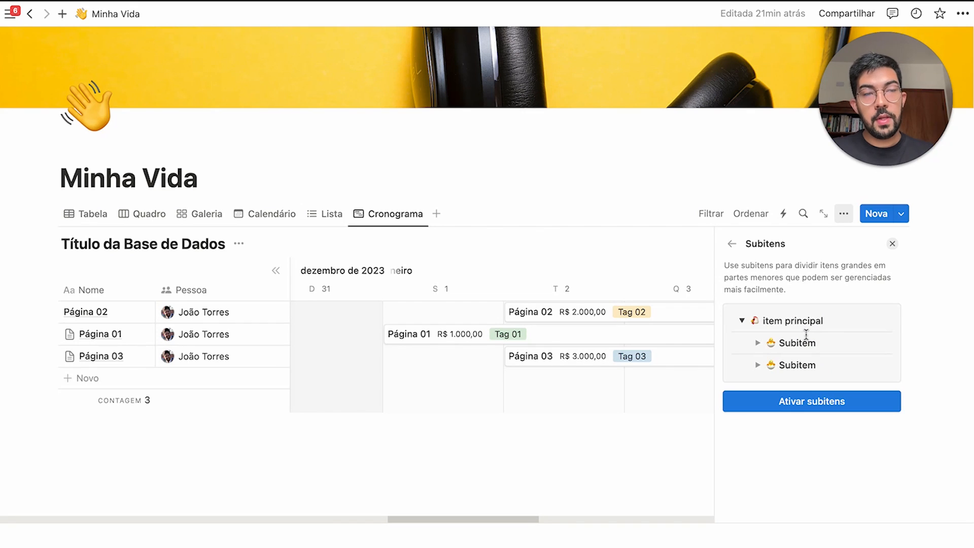
click(836, 402)
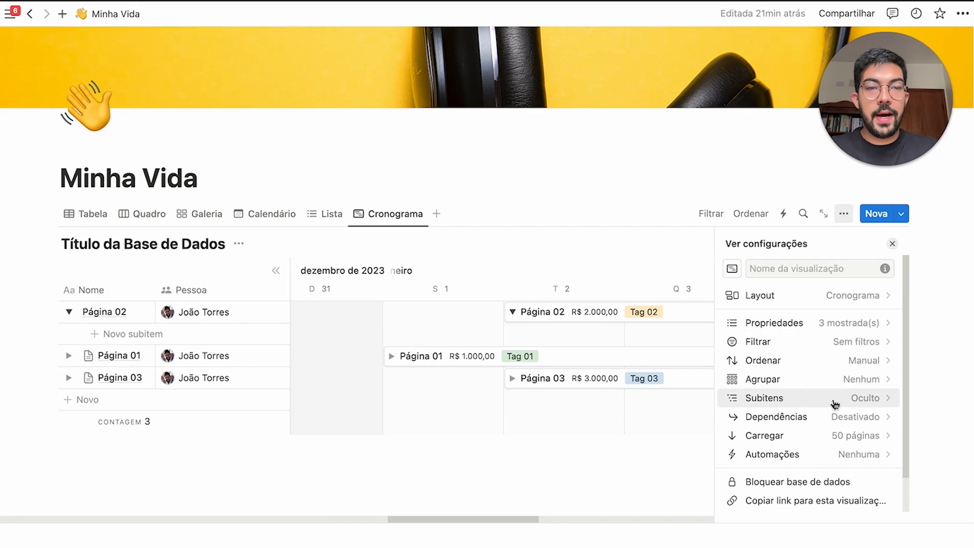
Add a Nova Tarefa subitem under Página 02
click(148, 334)
key(Escape)
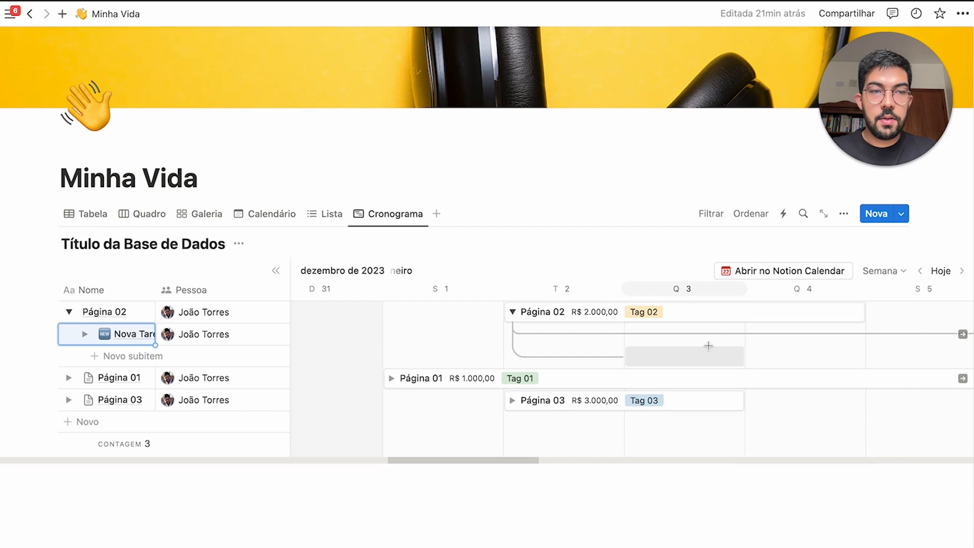
scroll(660, 348, right, 5)
scroll(838, 324, left, 1)
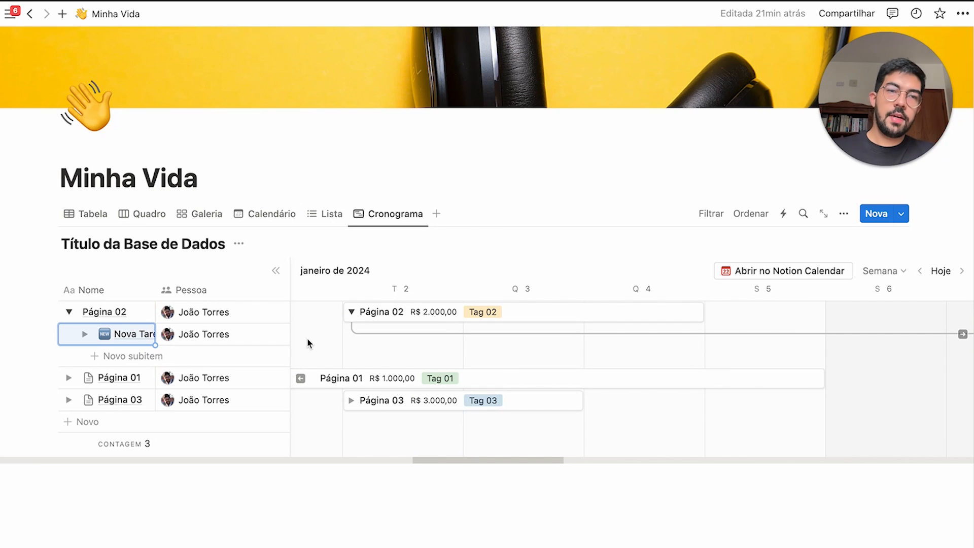
click(902, 214)
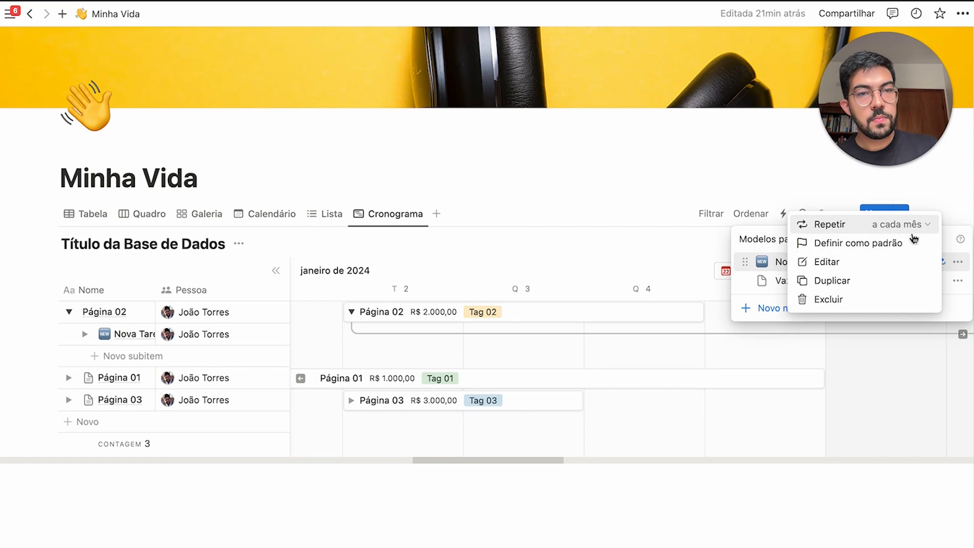
Make Vazio the default template for all views
click(746, 283)
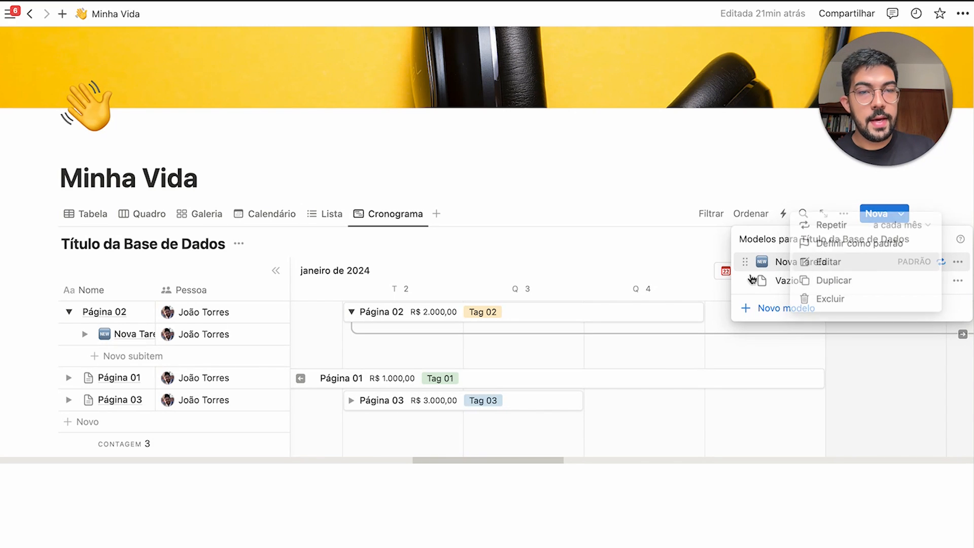
click(958, 280)
click(864, 289)
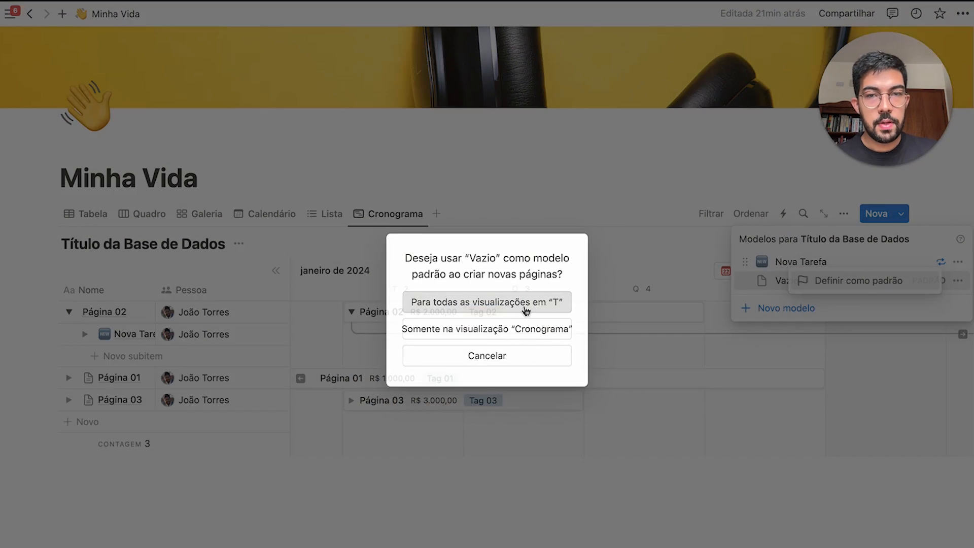
click(523, 303)
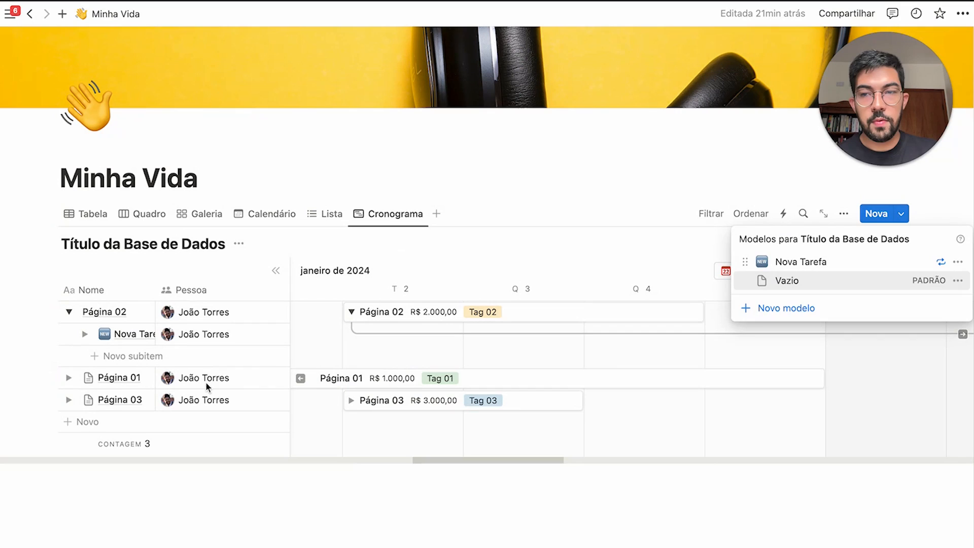
Add an Enviar contrato item with a first subitem, Redigir contrato
click(129, 428)
text(Re)
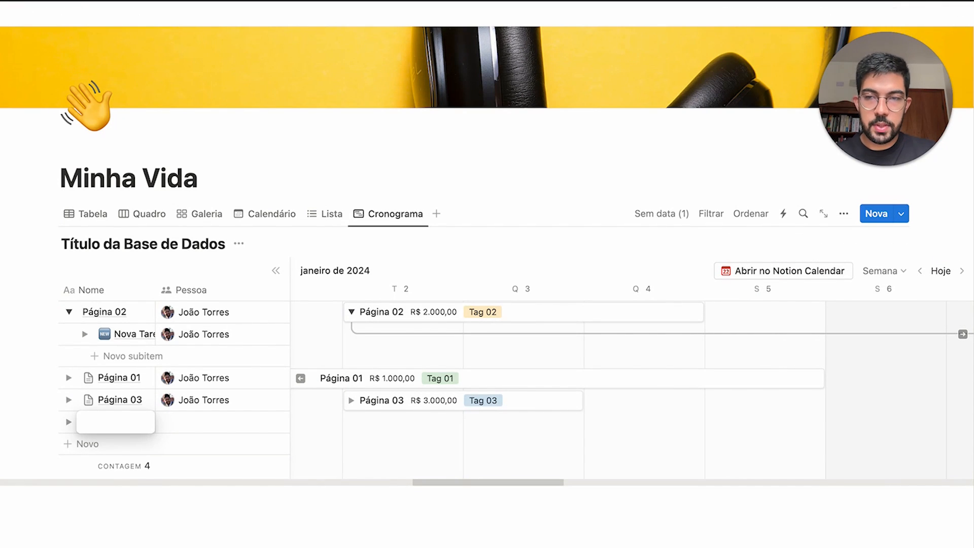
text(viar contrato)
key(Return)
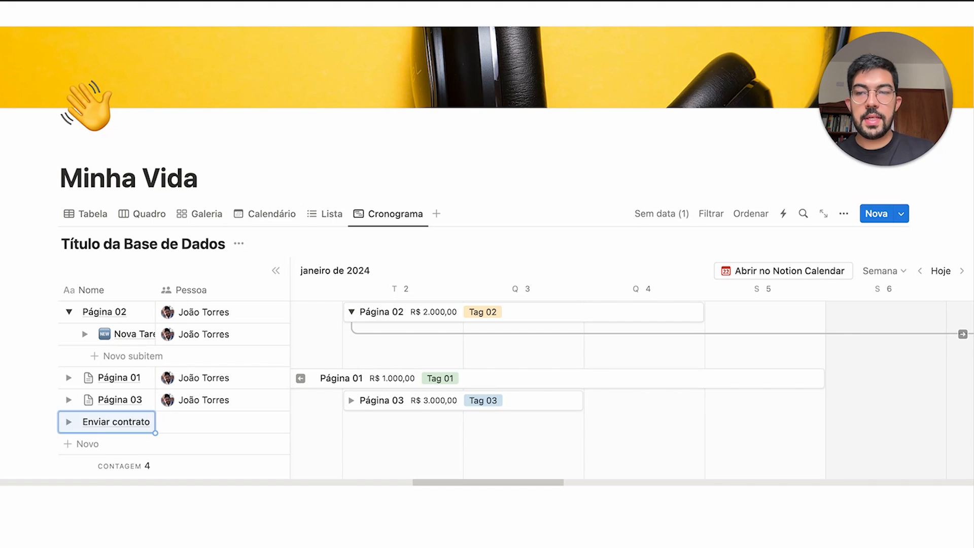
click(69, 422)
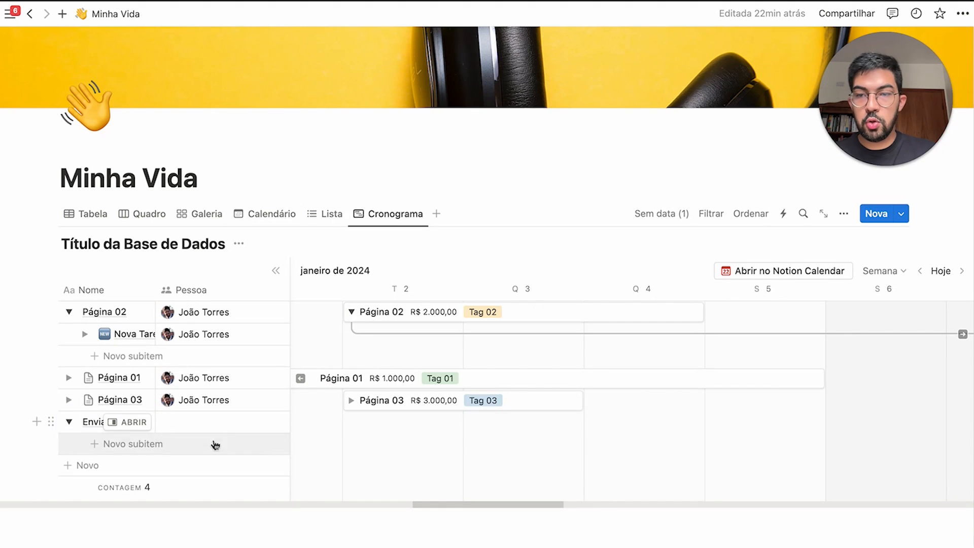
click(167, 446)
text(Re)
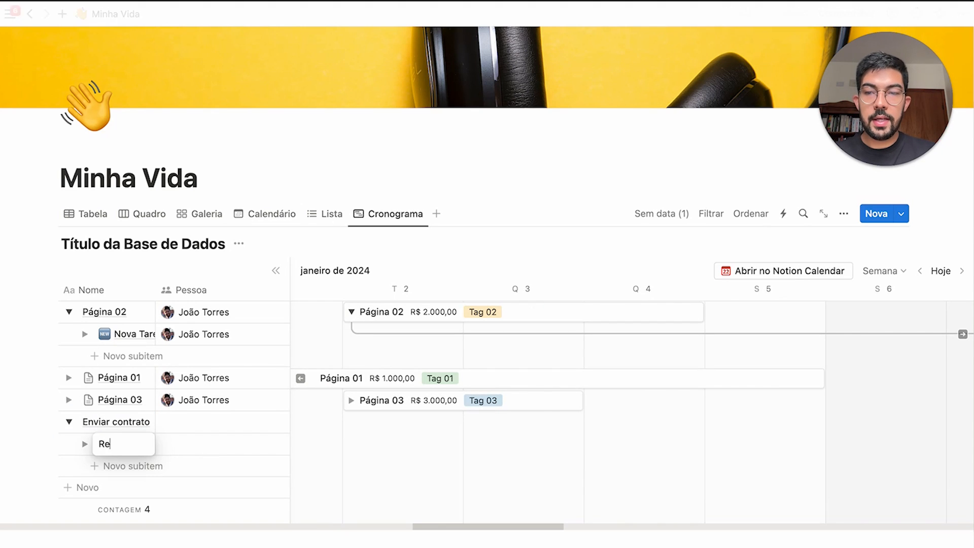
text(digir contrato)
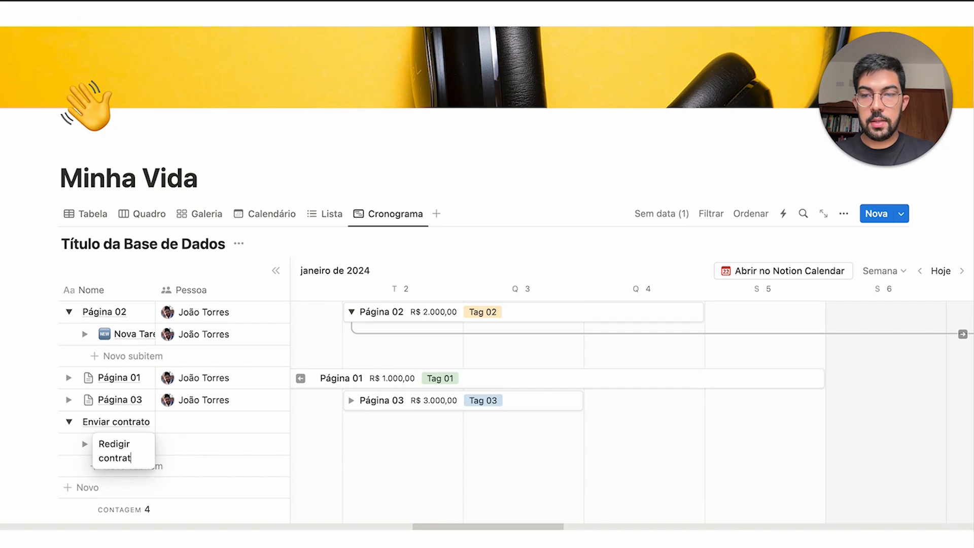
key(Return)
Add subitems Revisar contrato and Pegar informações do cliente, deleting the leftover empty row
click(127, 465)
text(Revis)
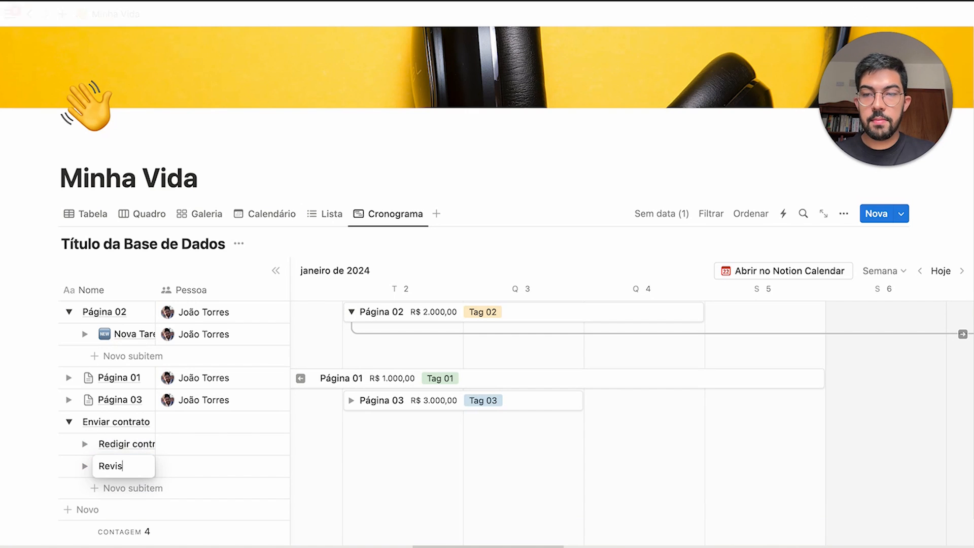
text(ar contrato)
key(Return)
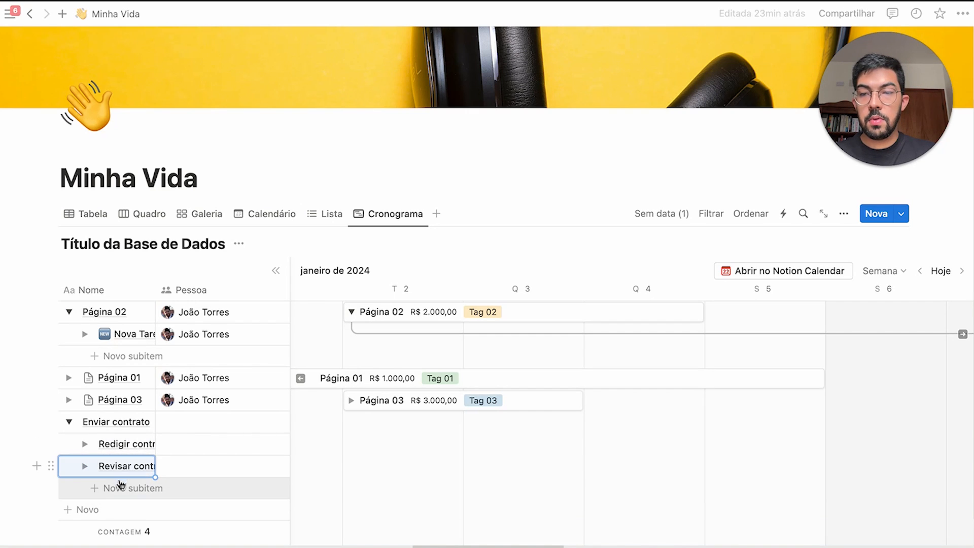
click(119, 486)
text(Pegar informa)
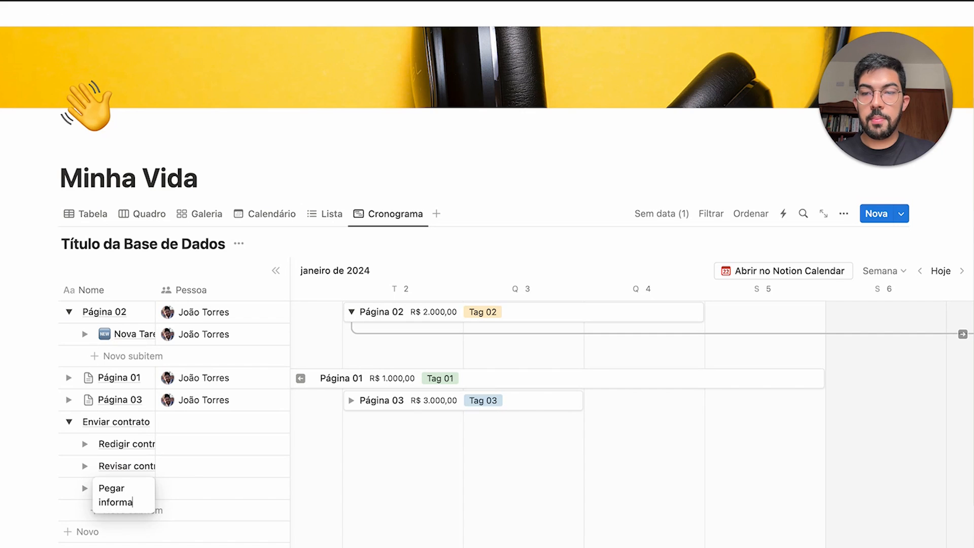
text(ções do cl)
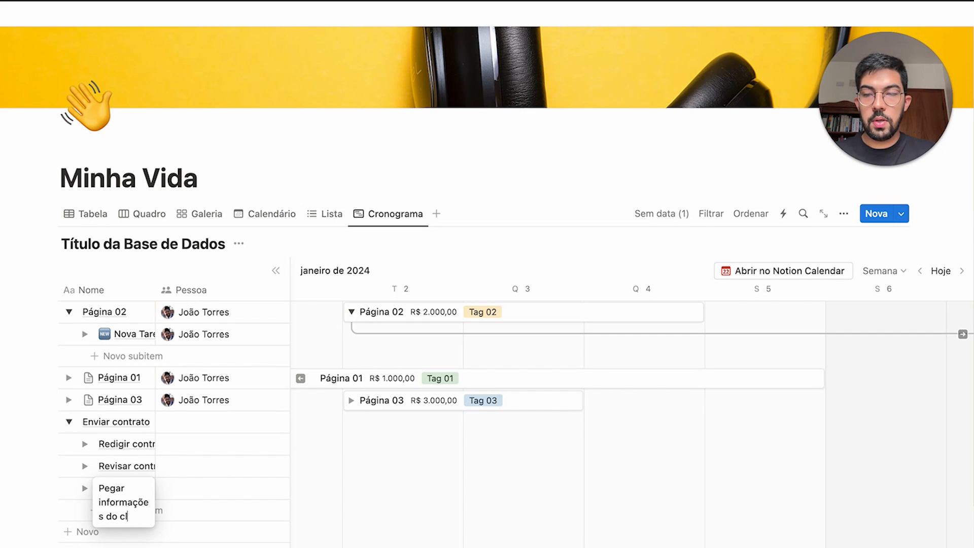
text(iente)
key(Return)
text(En)
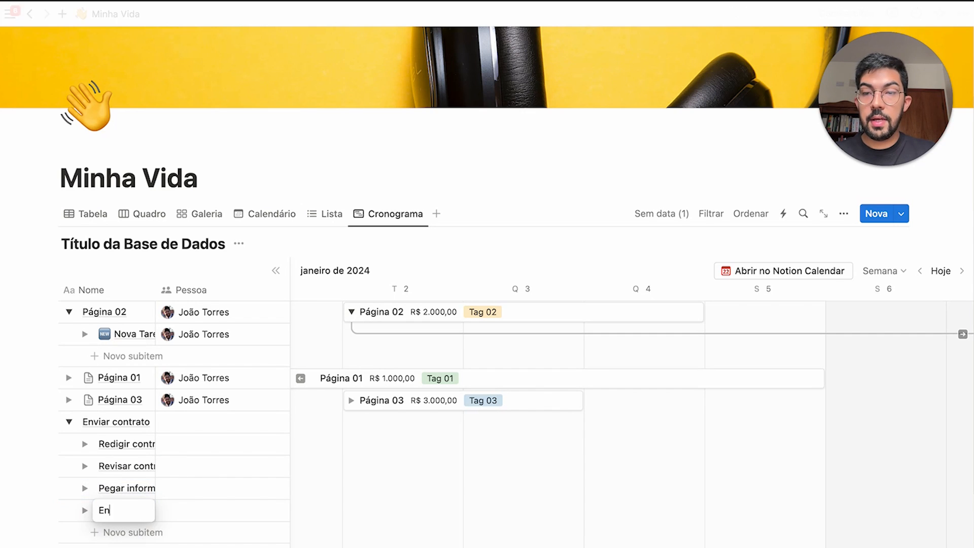
key(Escape)
key(Escape)
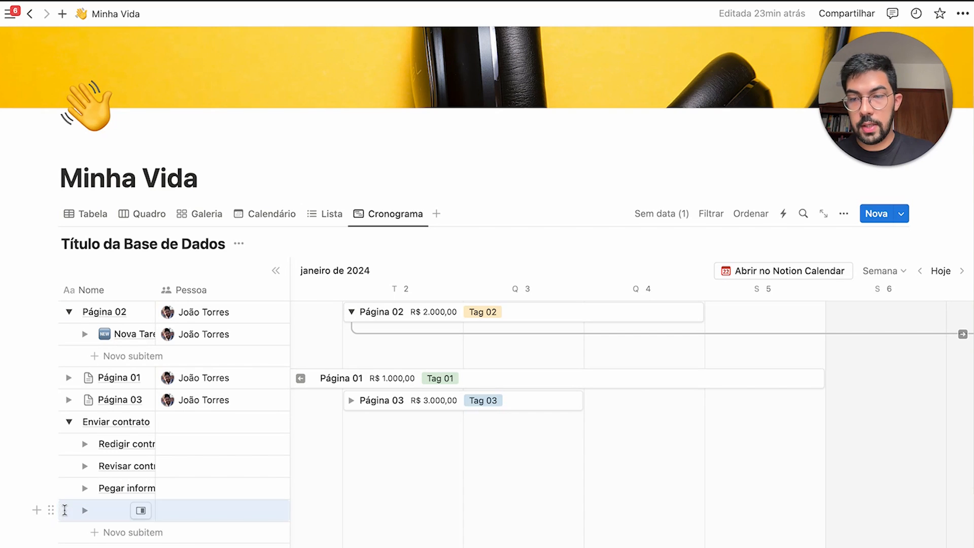
key(BackSpace)
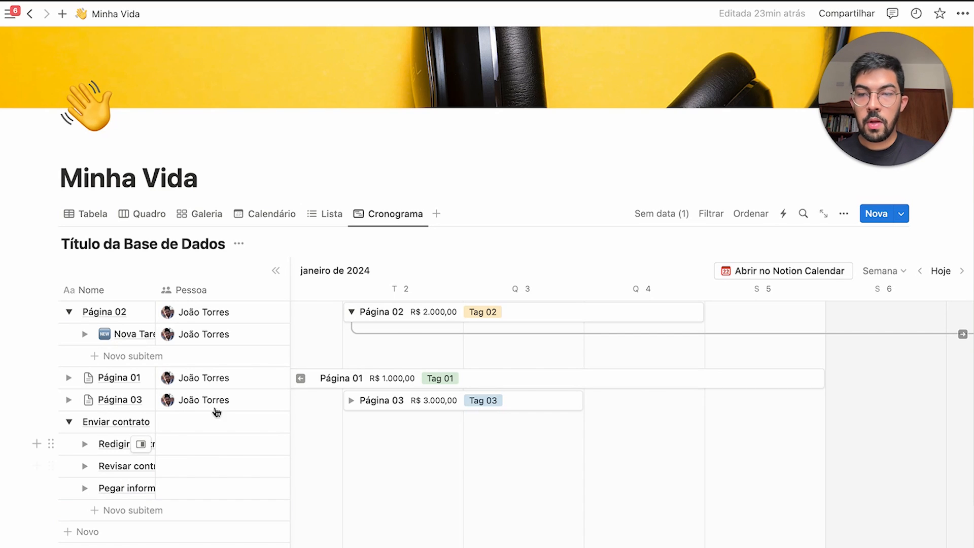
Widen the Nome column and date Enviar contrato and its three subitems on 5 January
drag(155, 287, 224, 288)
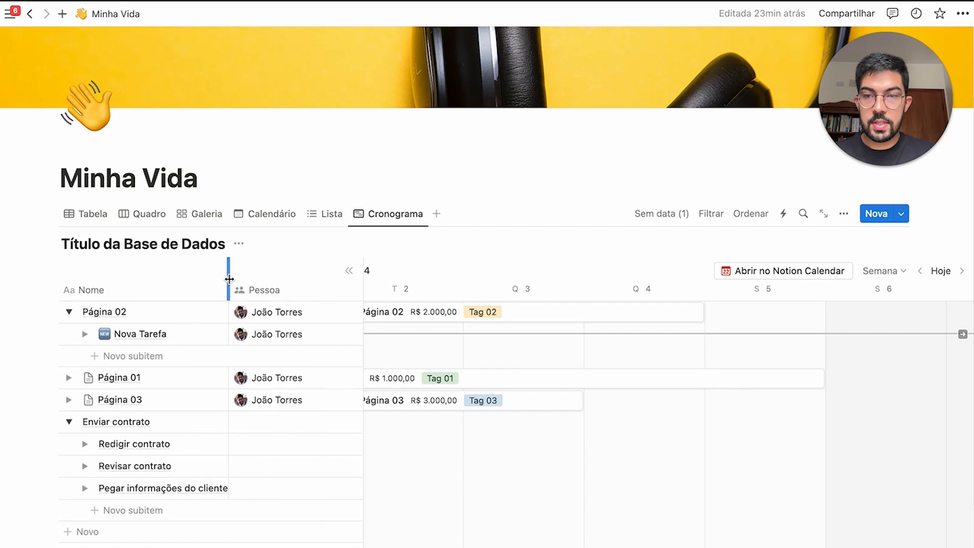
scroll(436, 457, left, 5)
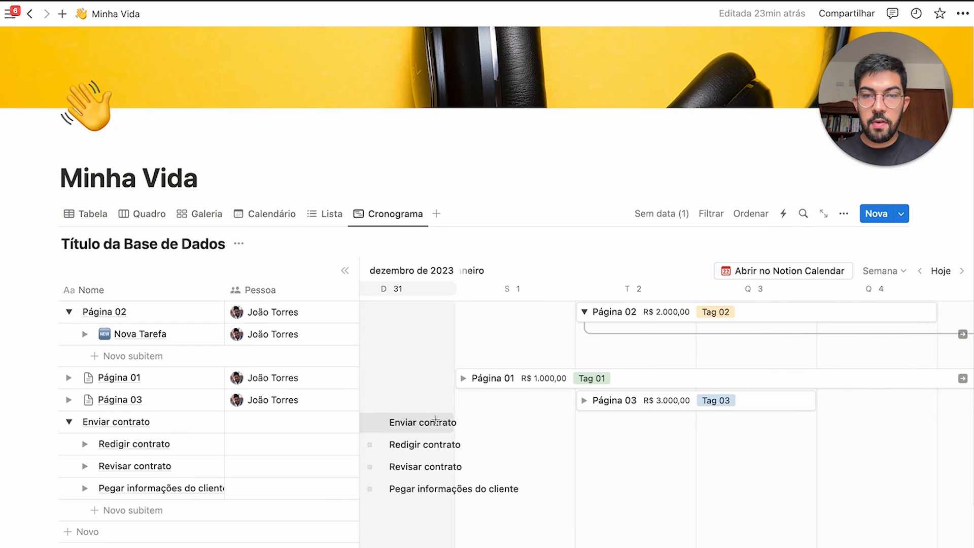
scroll(634, 430, right, 5)
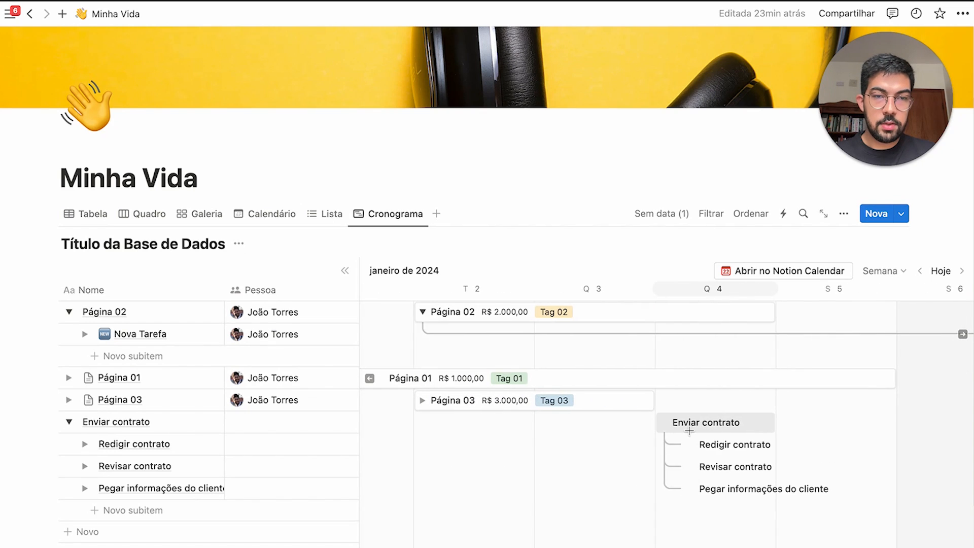
click(742, 430)
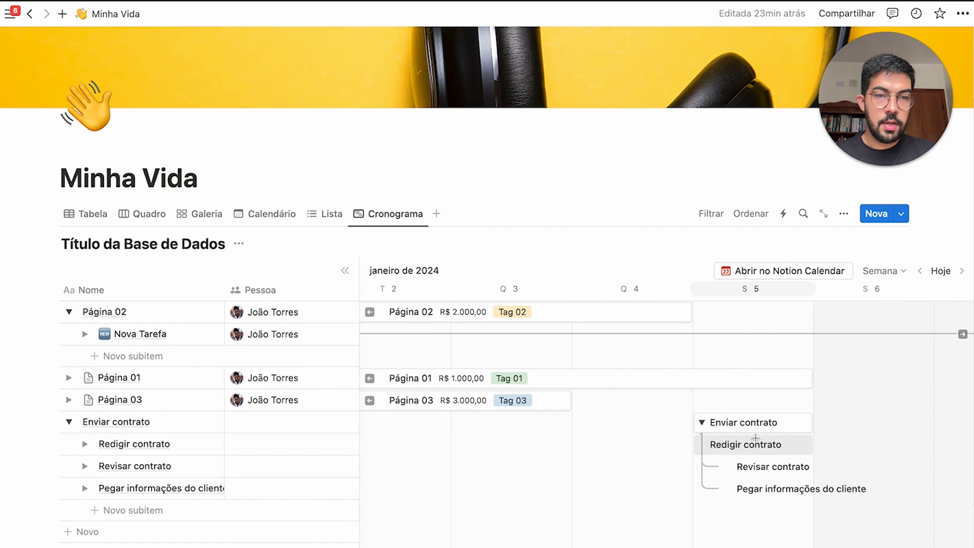
scroll(659, 443, right, 3)
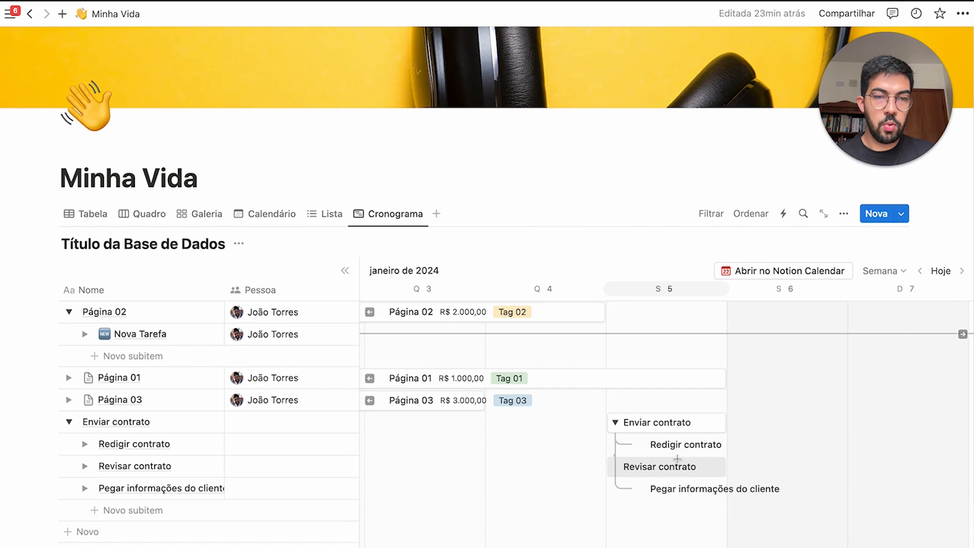
click(703, 446)
click(714, 467)
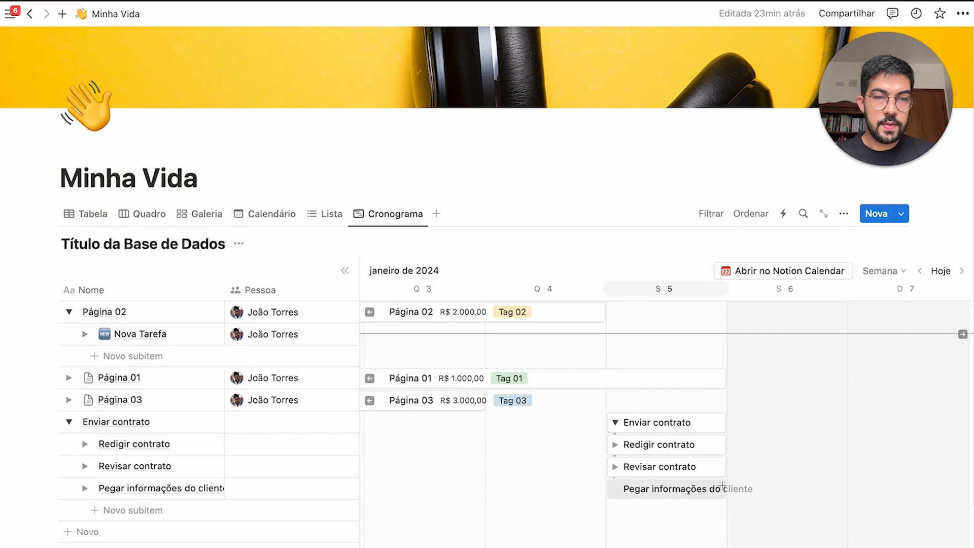
click(723, 488)
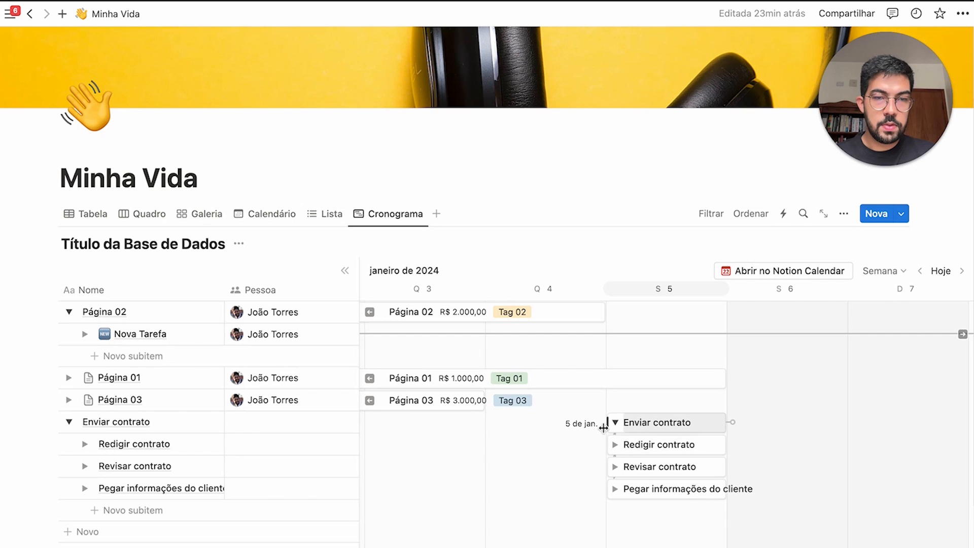
Start Enviar contrato on 4 January and draw a dependency arrow to Redigir contrato
drag(607, 425, 488, 425)
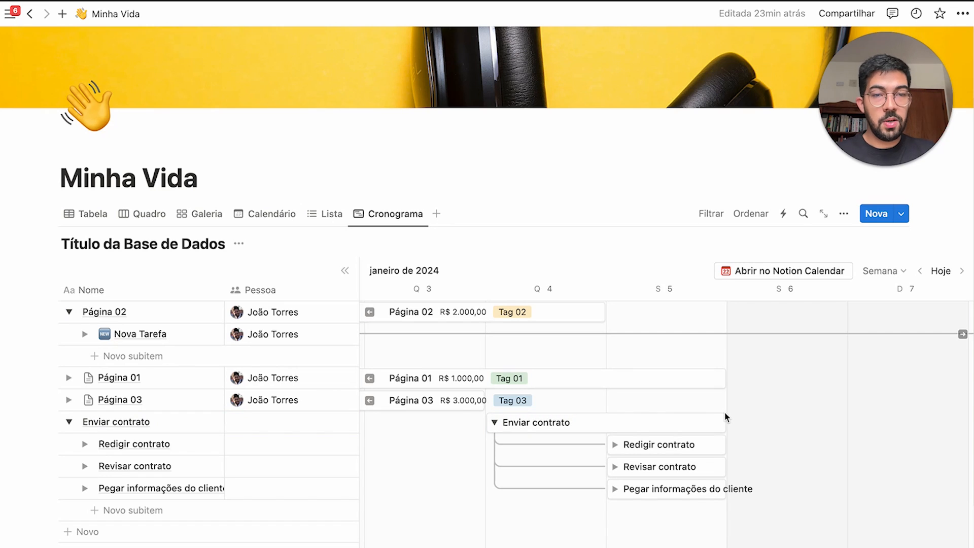
drag(735, 424, 756, 422)
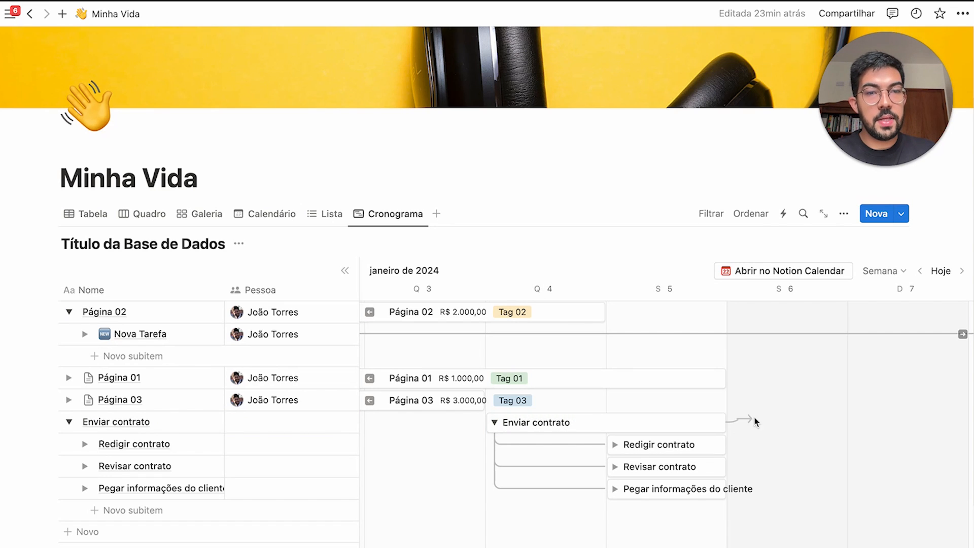
drag(757, 476, 605, 445)
Turn on dependencies and move Redigir contrato to 8 January
scroll(843, 507, down, 2)
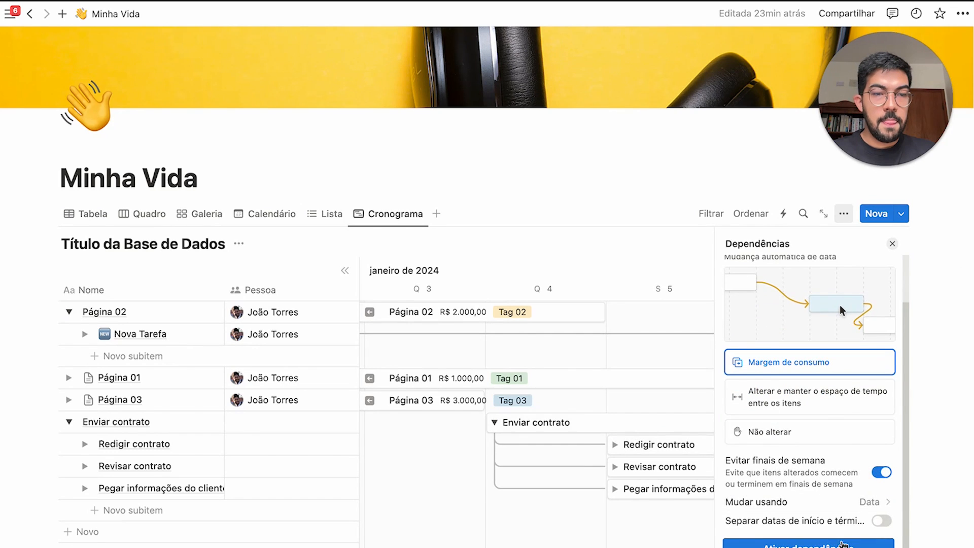
click(843, 544)
click(887, 244)
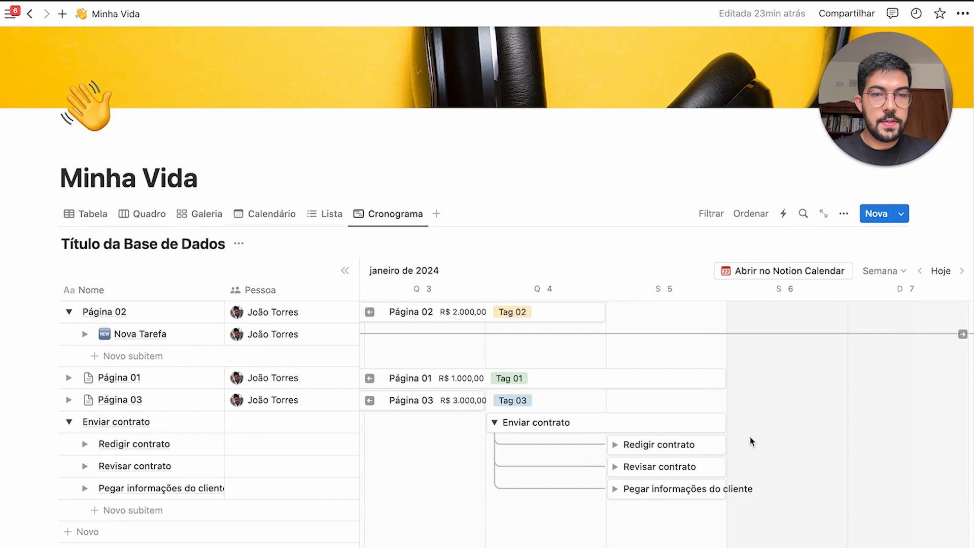
drag(695, 451, 771, 454)
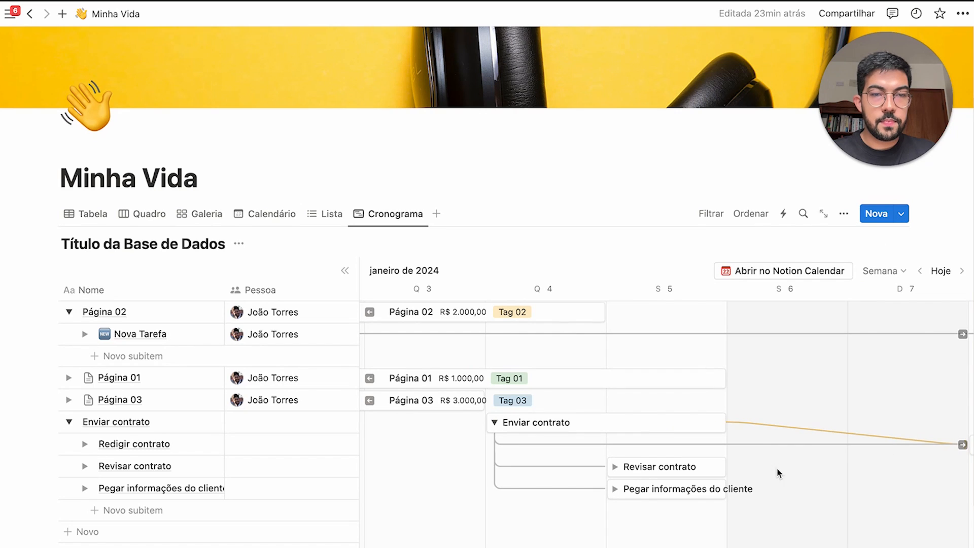
scroll(803, 439, right, 5)
scroll(803, 440, left, 3)
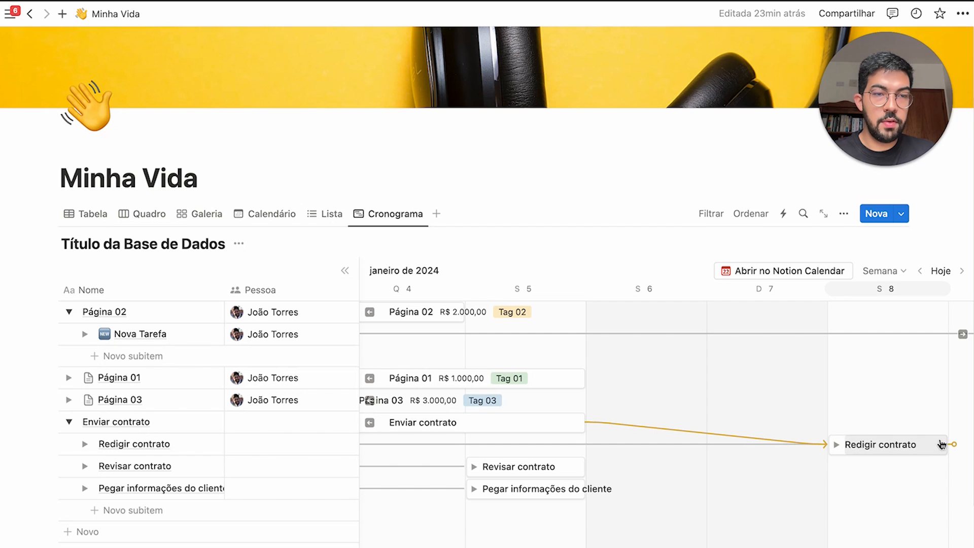
Chain Revisar contrato to Redigir contrato with a dependency arrow, then view the Tabela
drag(956, 446, 470, 465)
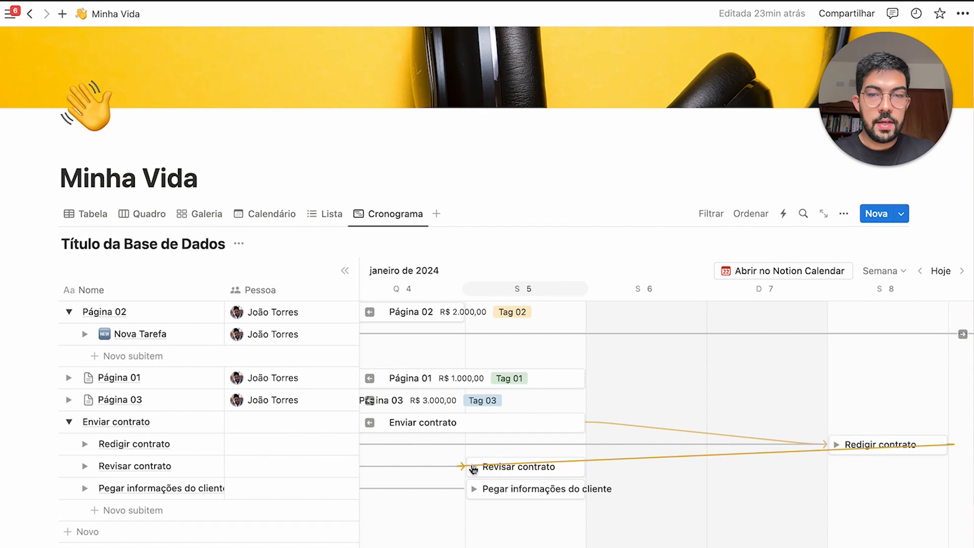
scroll(830, 465, right, 2)
scroll(895, 466, right, 2)
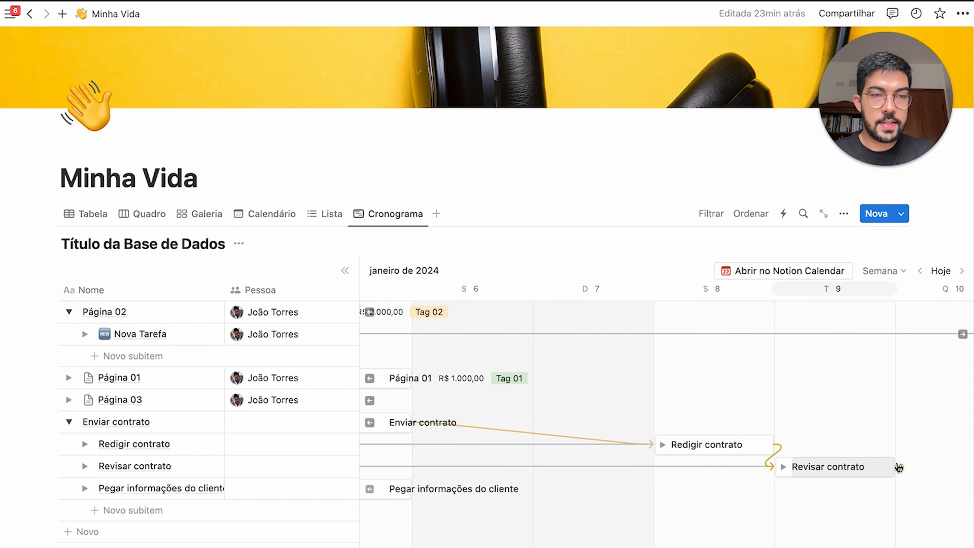
drag(894, 467, 508, 492)
scroll(499, 493, right, 3)
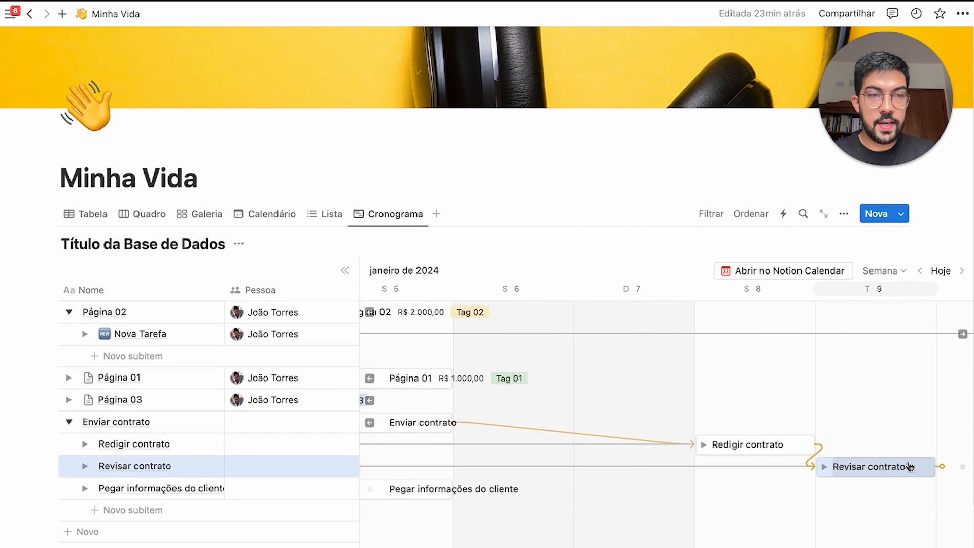
drag(931, 466, 438, 493)
click(773, 489)
scroll(773, 489, right, 2)
scroll(773, 489, right, 1)
click(769, 487)
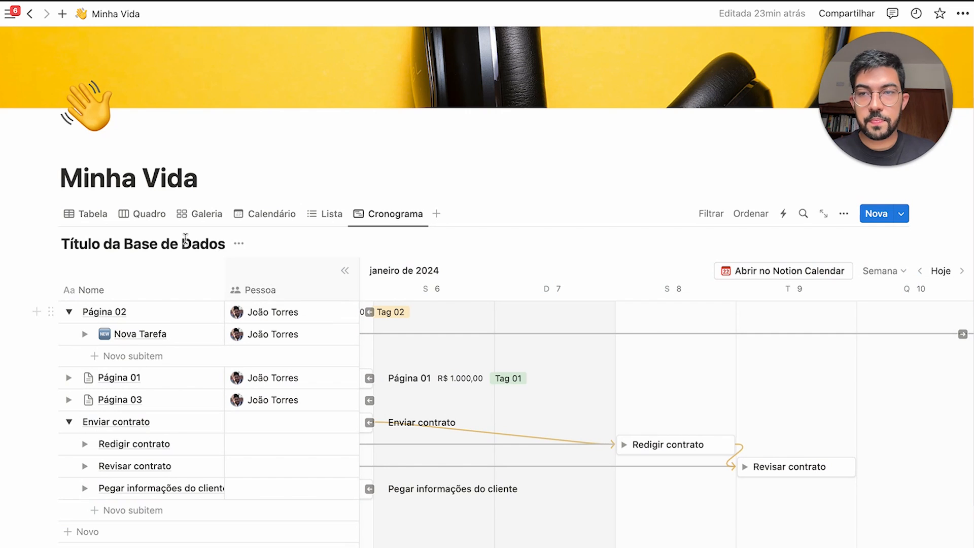
click(87, 215)
scroll(222, 351, down, 3)
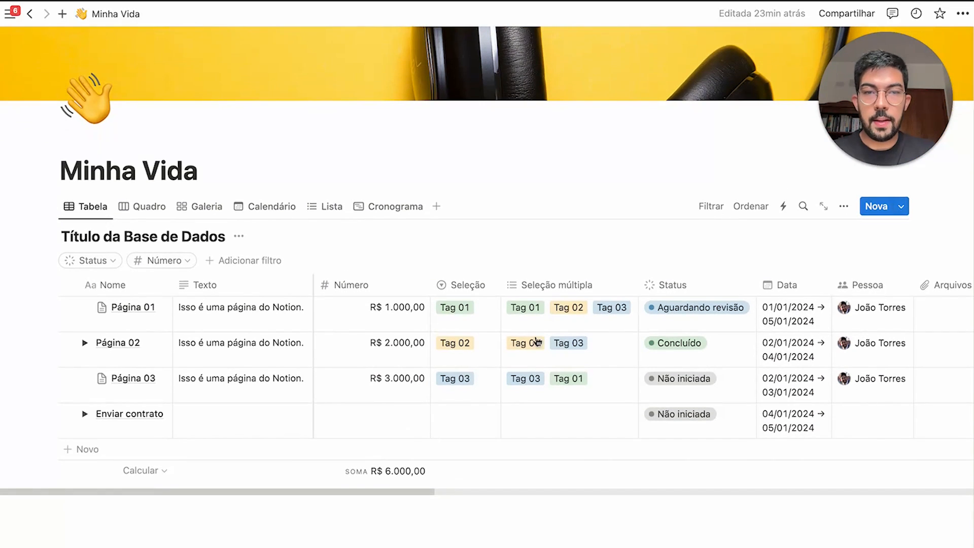
Expand the sub-items of Página 02 and Enviar contrato and widen the Nome column
click(85, 343)
click(84, 471)
scroll(326, 479, down, 4)
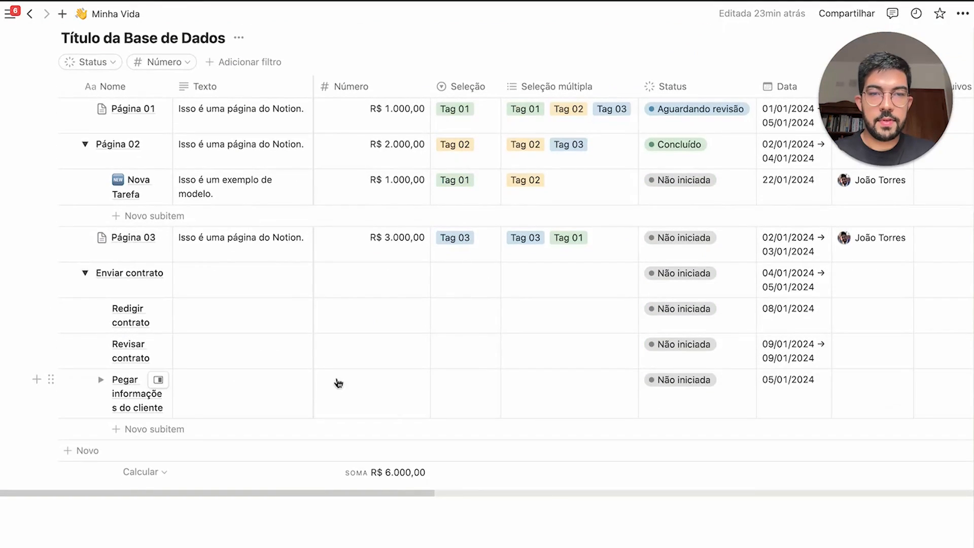
scroll(370, 406, up, 2)
drag(173, 201, 202, 200)
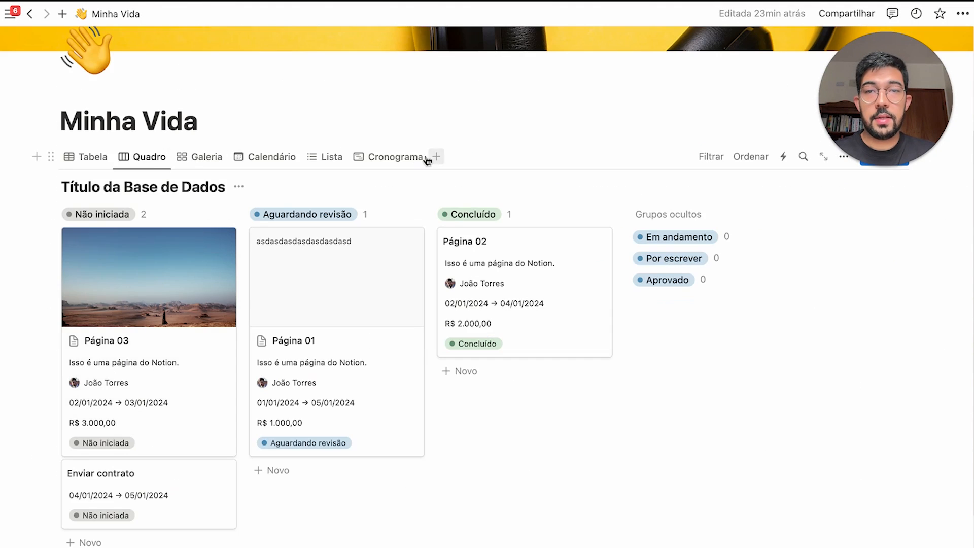
Return to the Cronograma timeline and scroll back to early January 2024
click(416, 157)
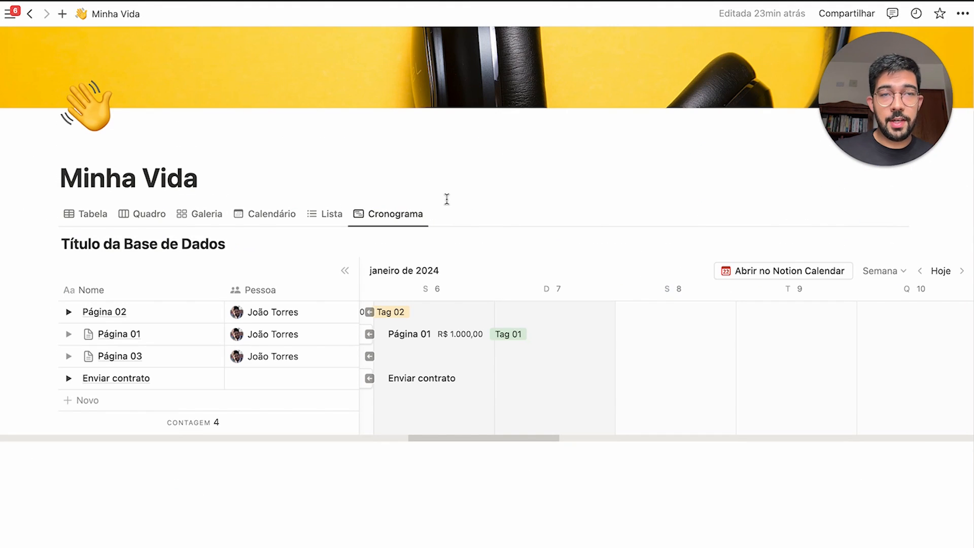
scroll(494, 334, left, 5)
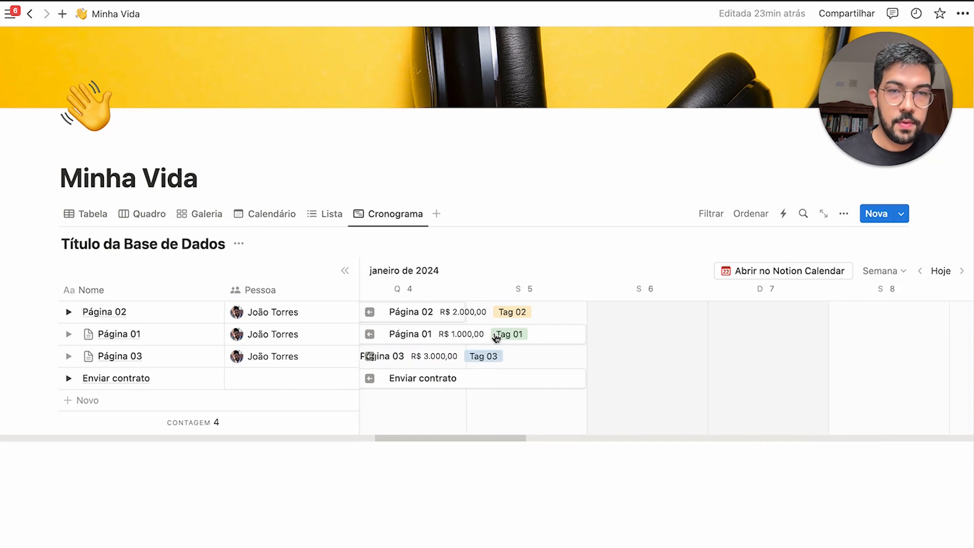
scroll(496, 337, left, 1)
scroll(653, 333, left, 5)
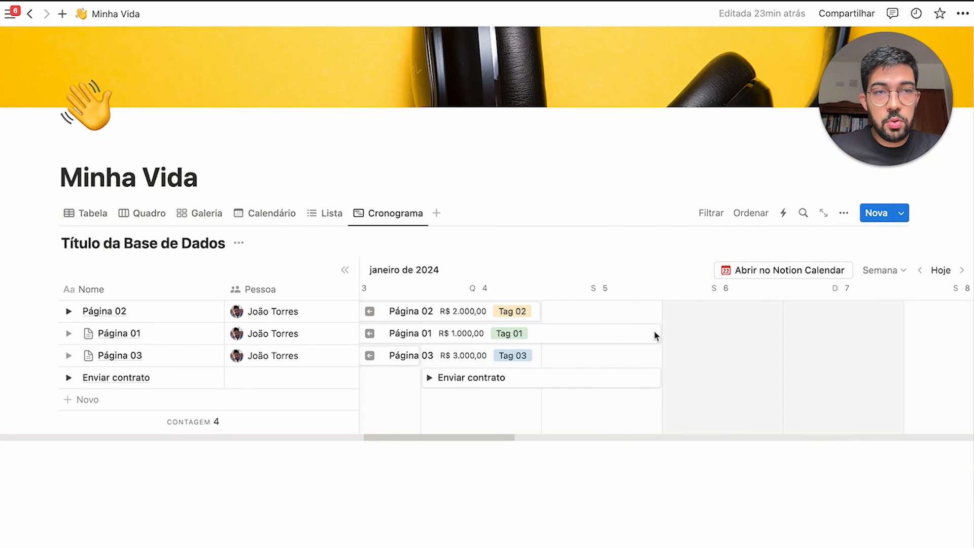
scroll(656, 335, left, 6)
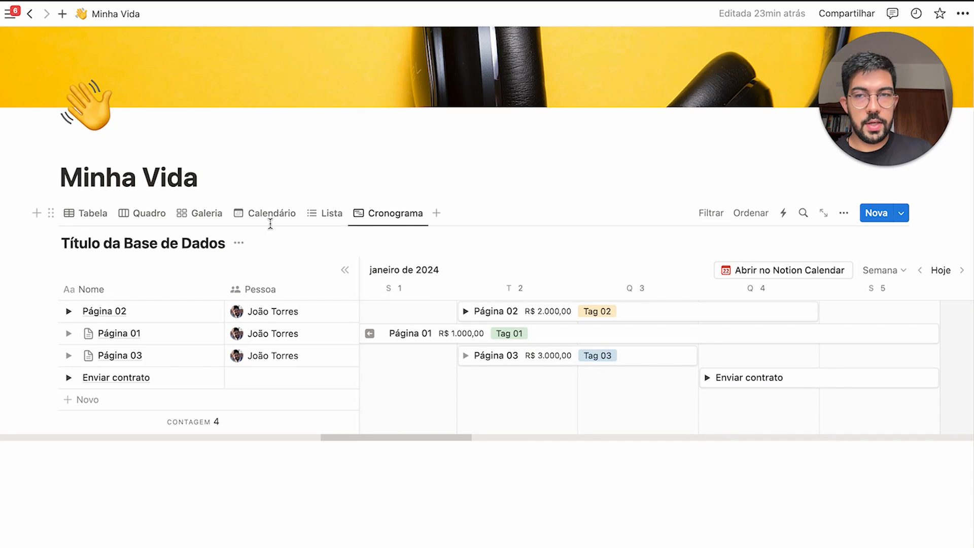
Switch to the Galeria view and start a new block below it with the / menu
click(195, 213)
scroll(679, 351, down, 4)
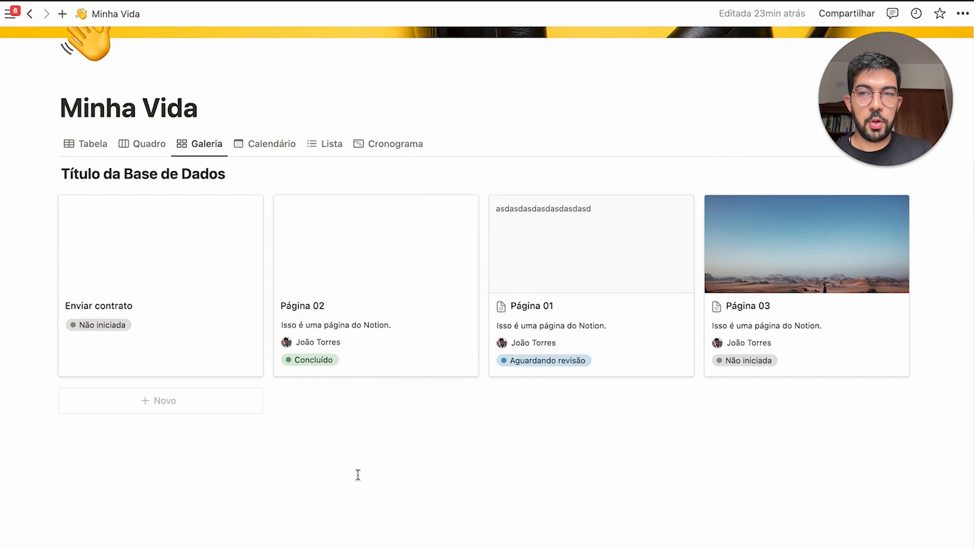
drag(75, 175, 226, 178)
click(296, 485)
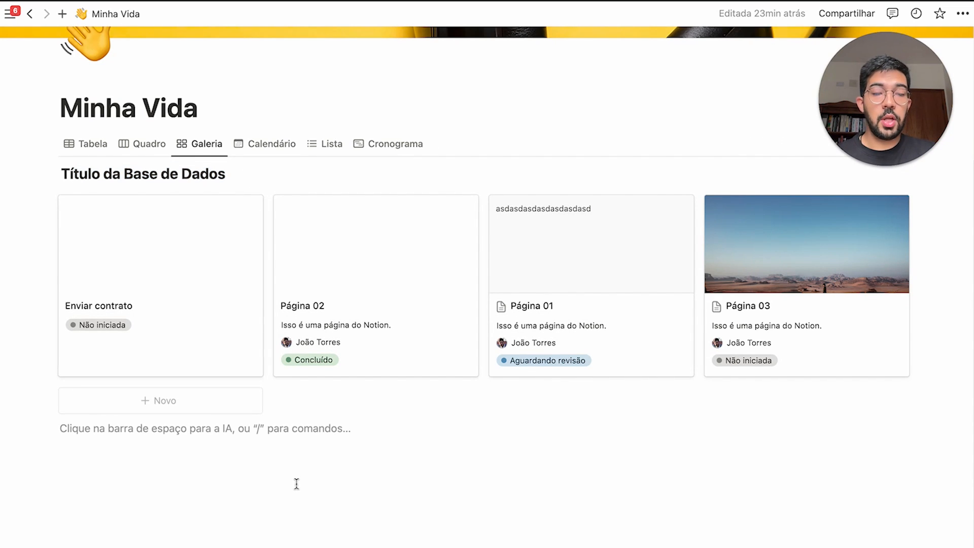
text(/)
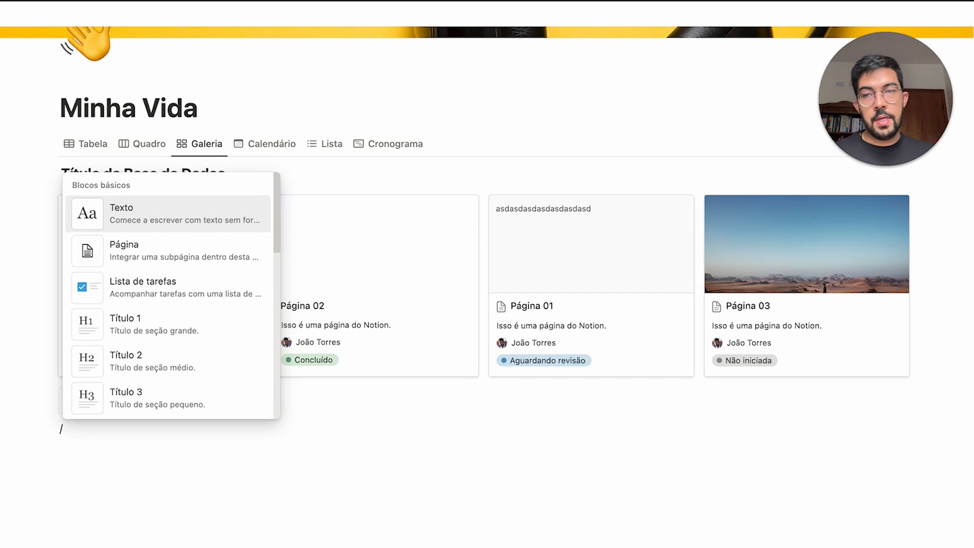
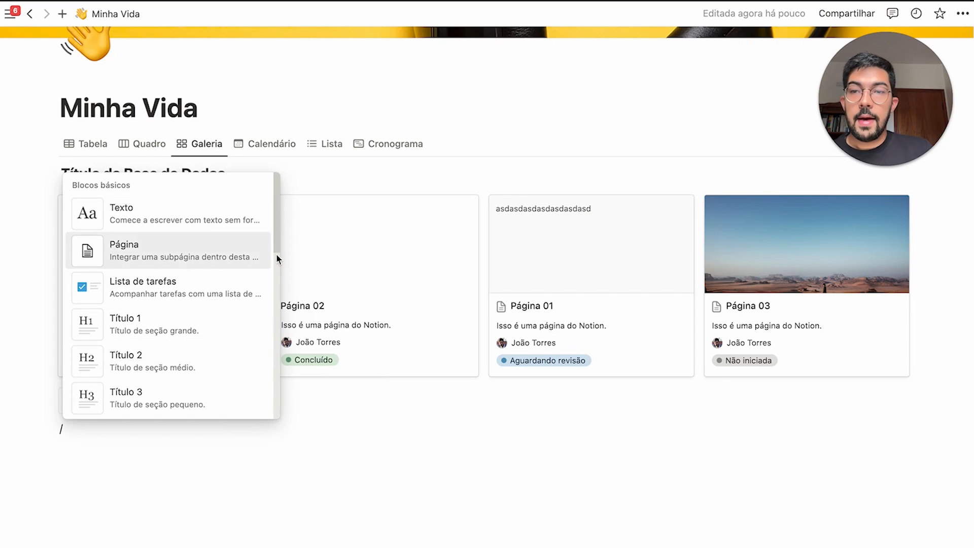
Insert a button block below the gallery and give it an Inserir blocos action
scroll(278, 238, down, 1)
scroll(278, 238, down, 15)
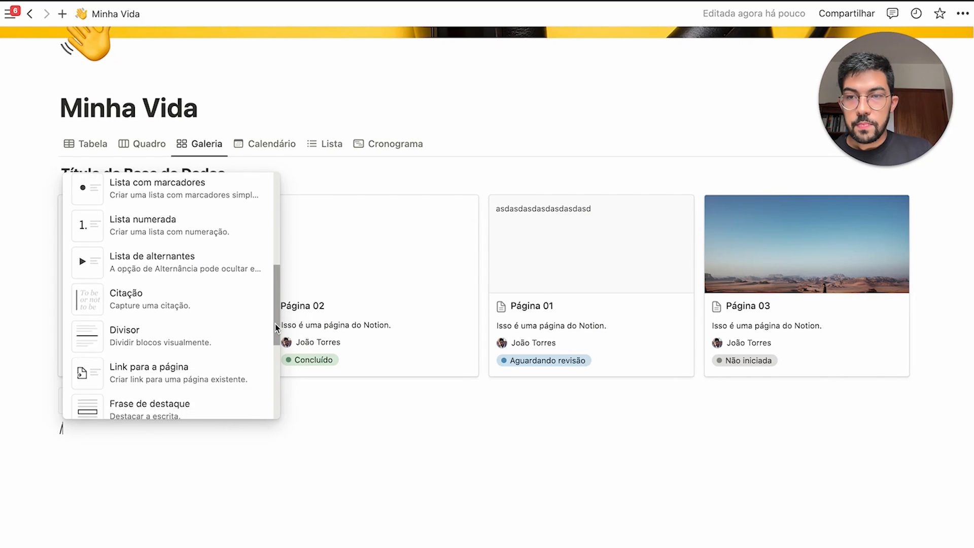
scroll(273, 435, down, 3)
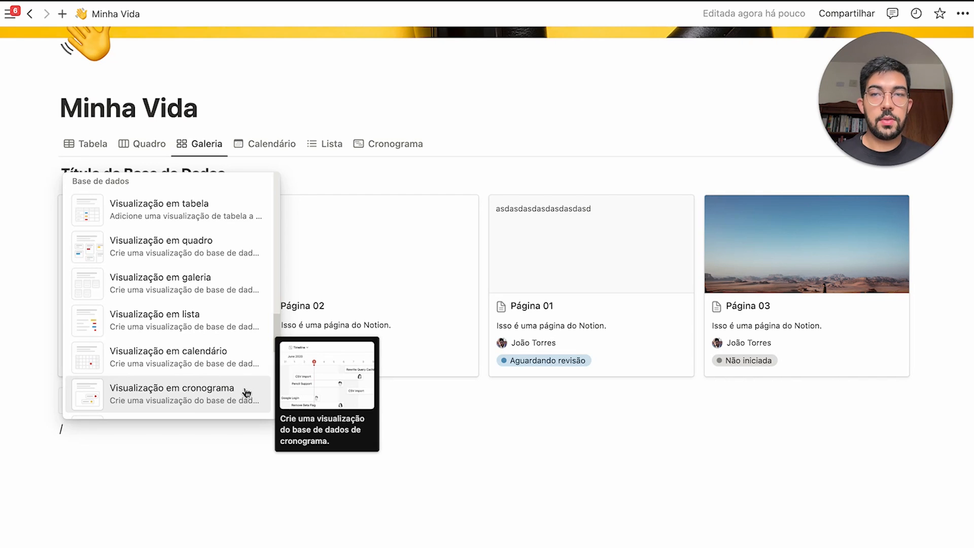
scroll(202, 294, down, 5)
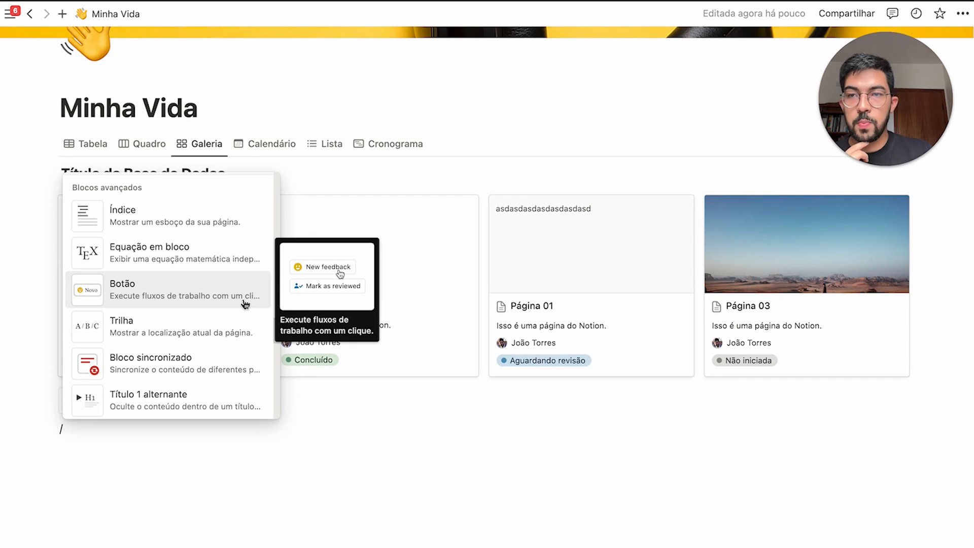
scroll(245, 304, down, 1)
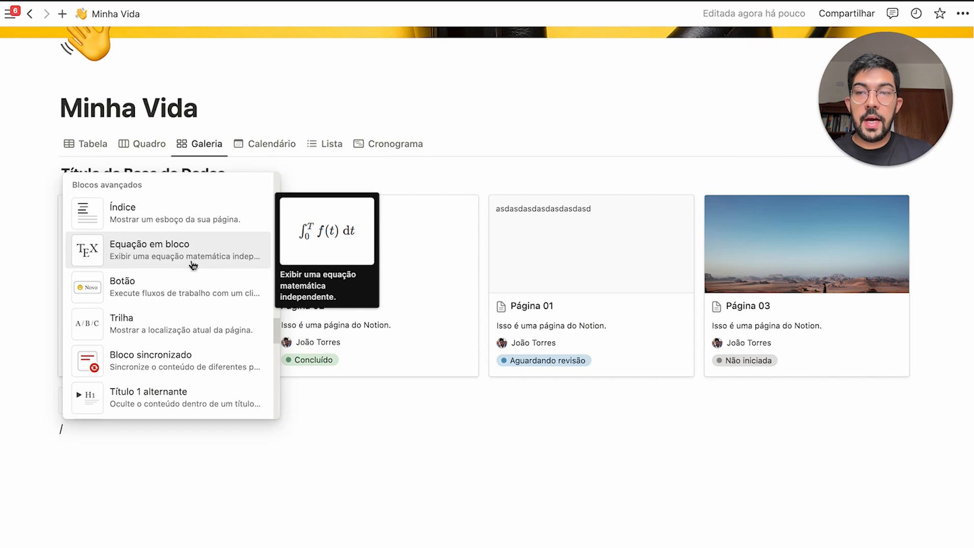
click(191, 286)
click(281, 465)
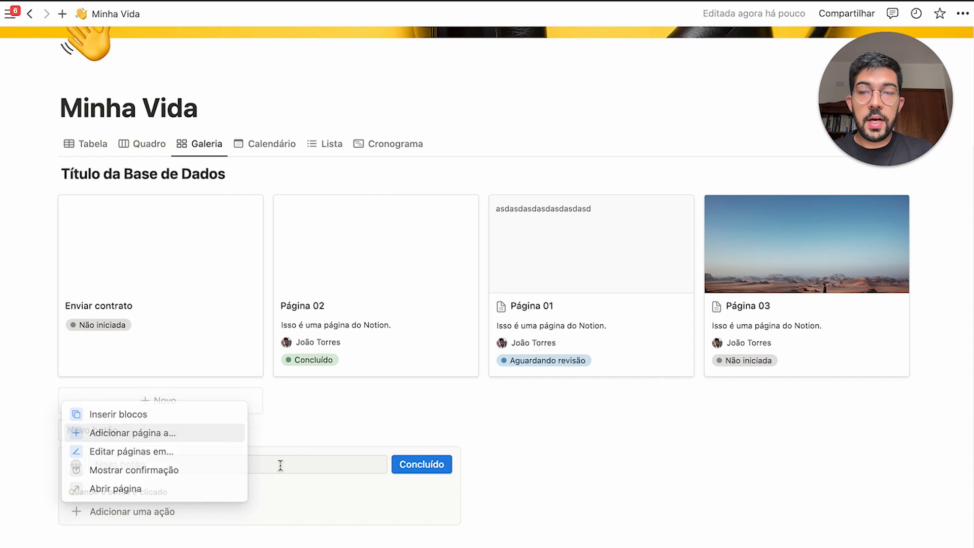
scroll(286, 462, down, 2)
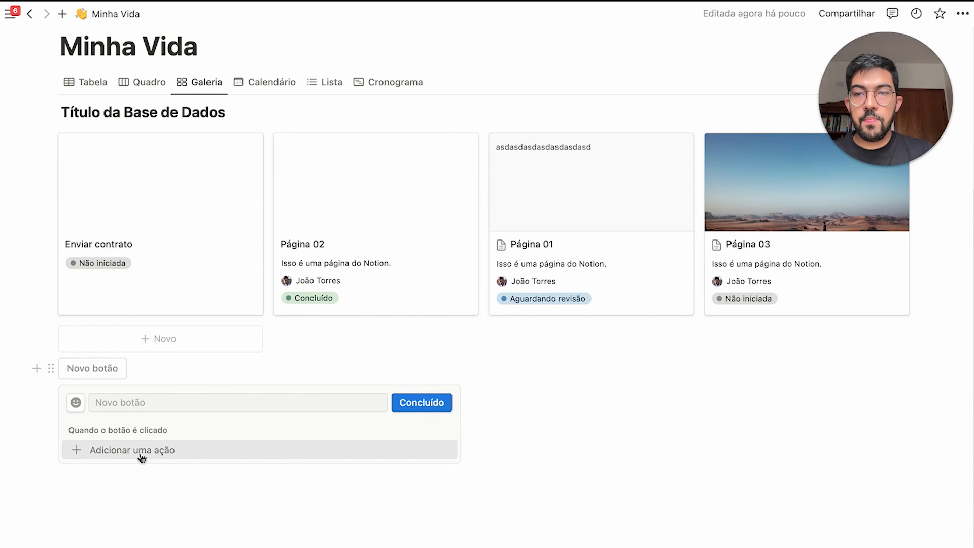
click(156, 450)
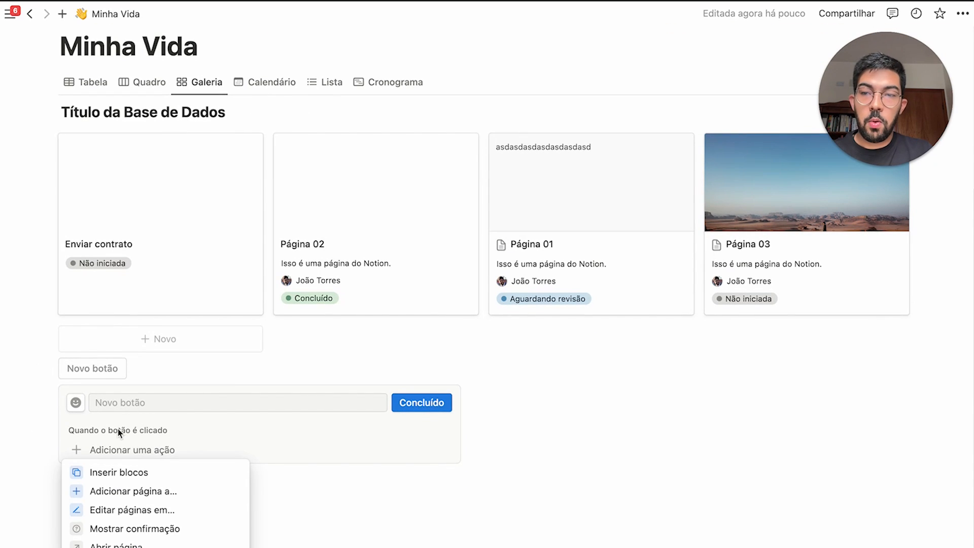
click(167, 472)
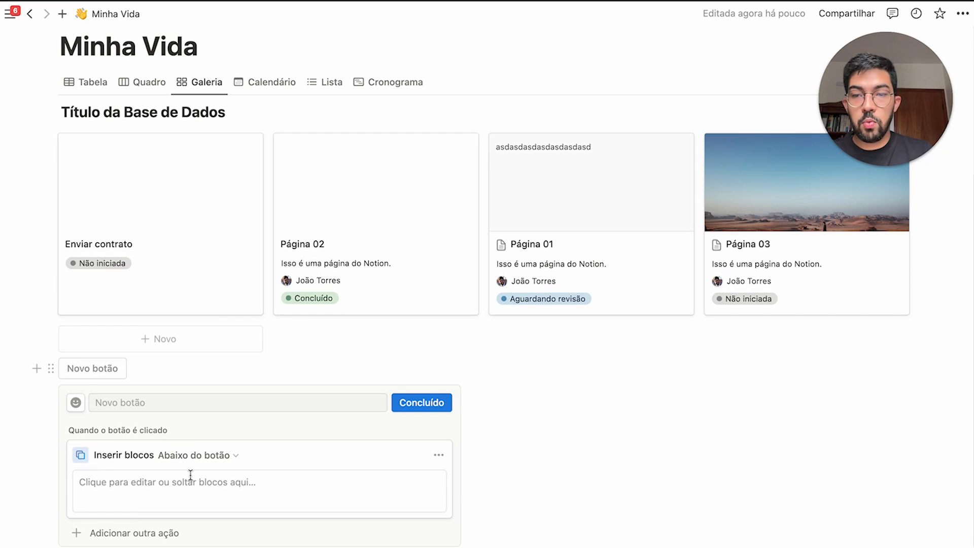
Make the button insert an H2 heading 'Oi! Isso é um exemplo 🙂' and finish editing
click(239, 474)
text(/h2)
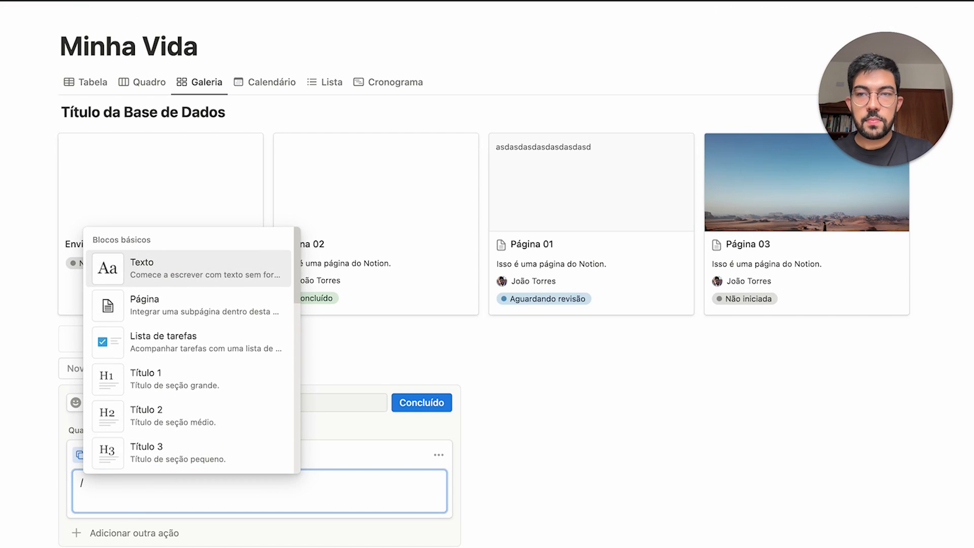
key(Return)
text(Oi)
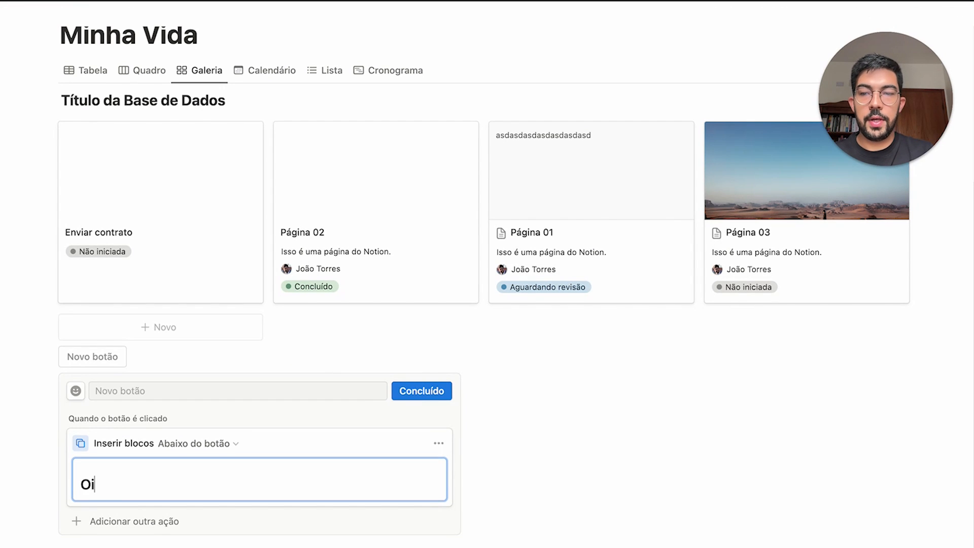
text(! Isso é um ex)
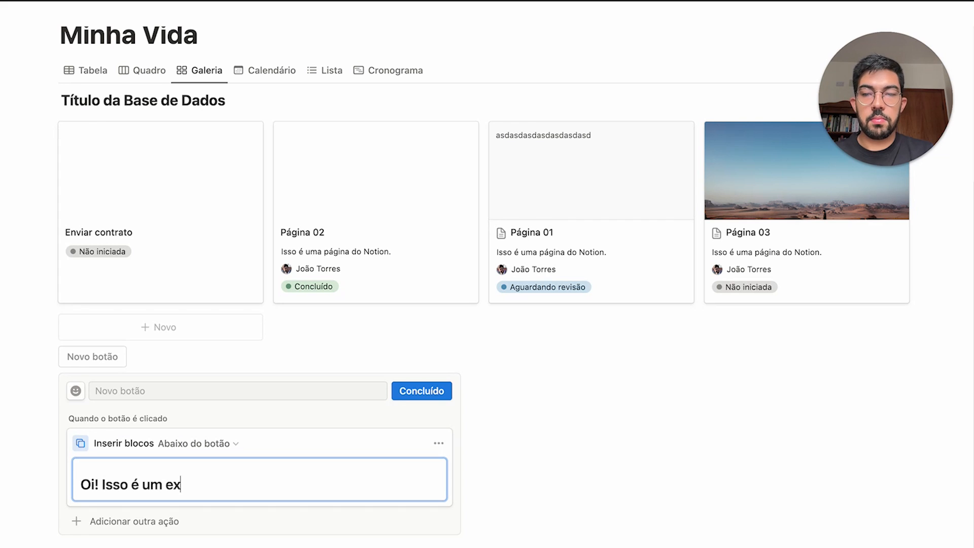
text(emplo :smu)
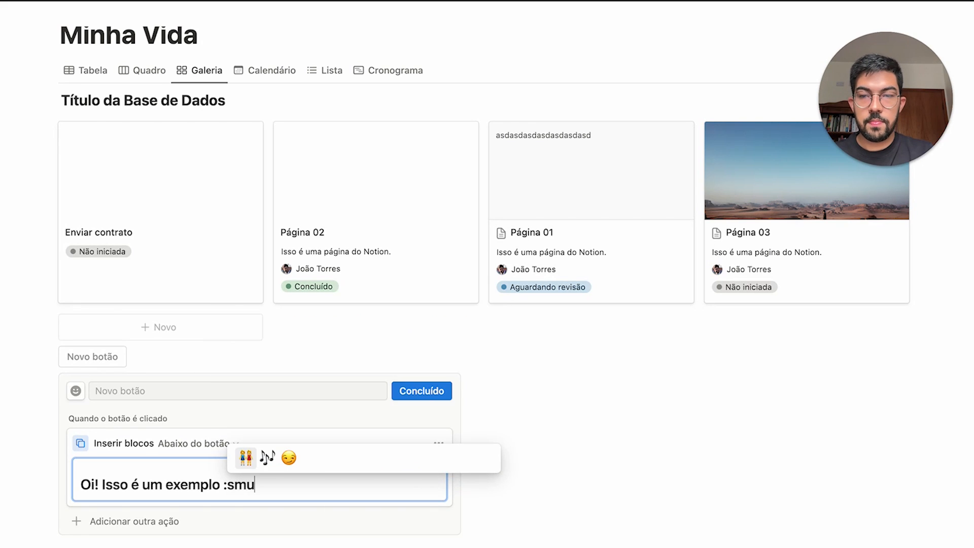
key(BackSpace)
text(i)
key(Return)
click(422, 390)
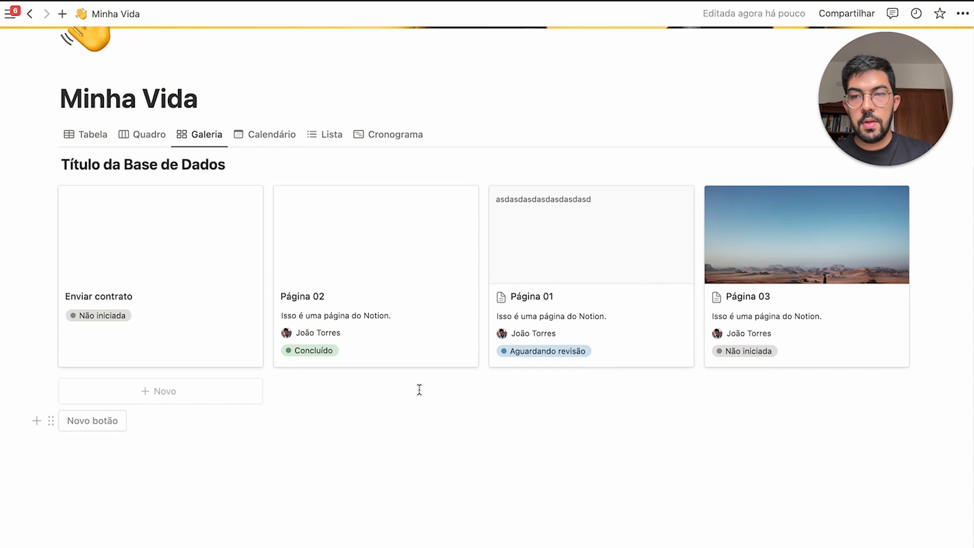
Press the button three times to test it, then delete the inserted headings
click(112, 424)
click(106, 383)
click(106, 382)
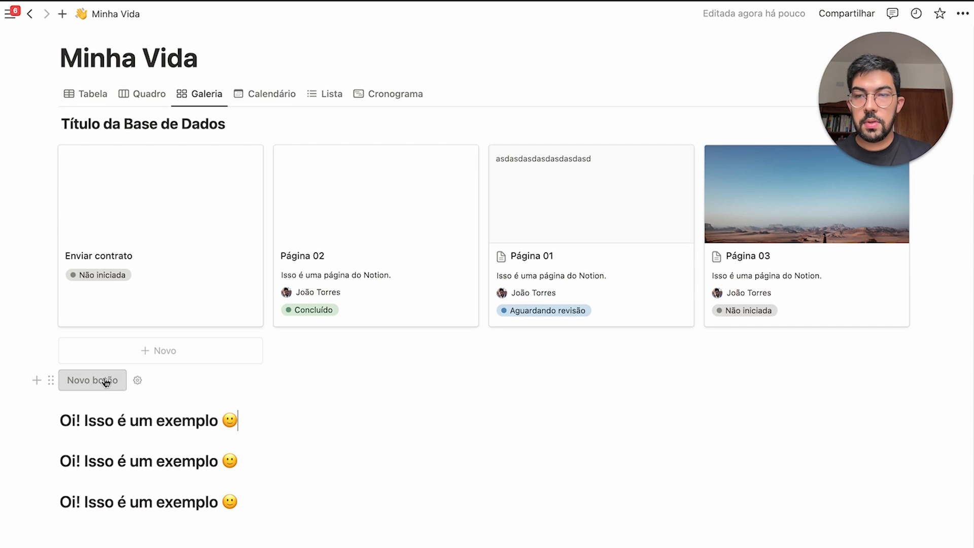
click(105, 383)
click(105, 382)
click(105, 383)
scroll(77, 355, down, 2)
drag(34, 309, 324, 523)
key(BackSpace)
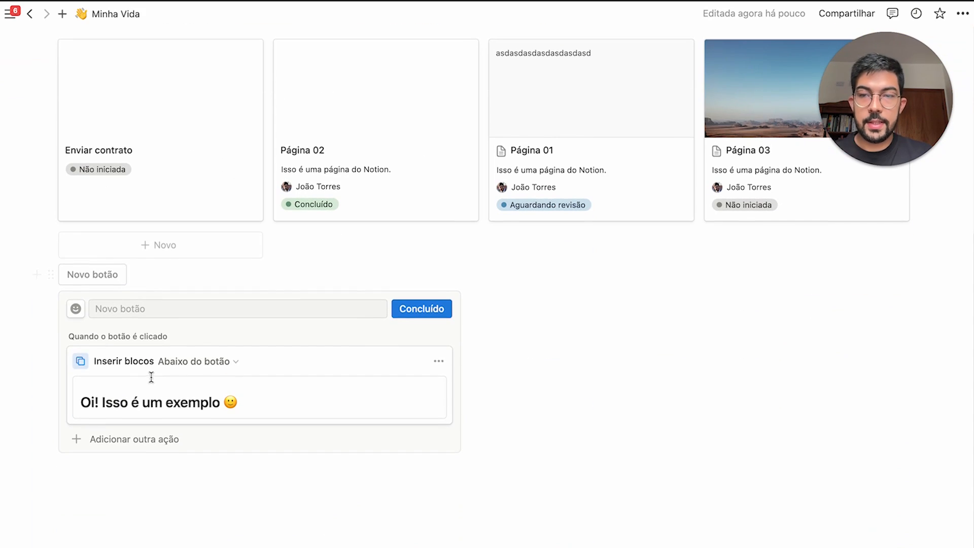
Add a second action creating a page 'Página criada por botão' in Título da Base de Dados
click(148, 445)
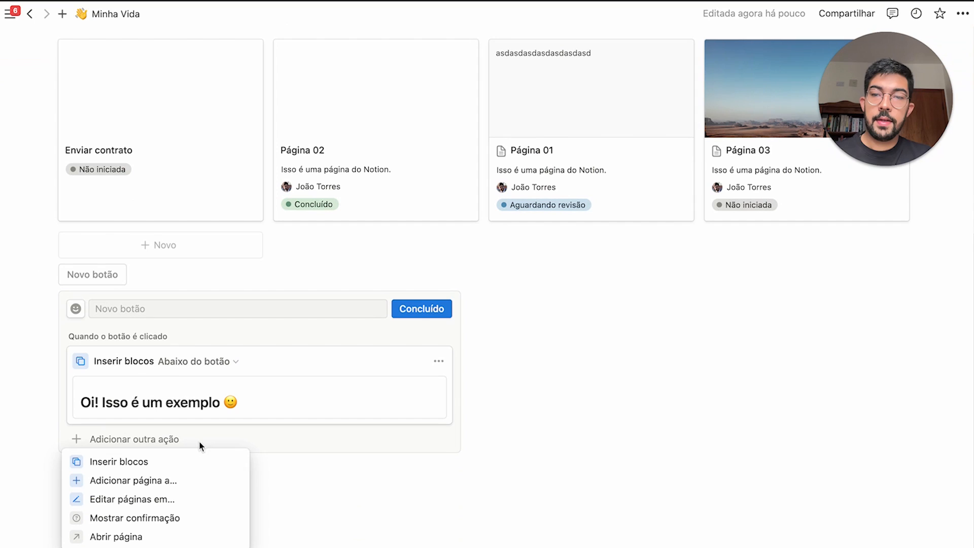
click(172, 484)
click(261, 445)
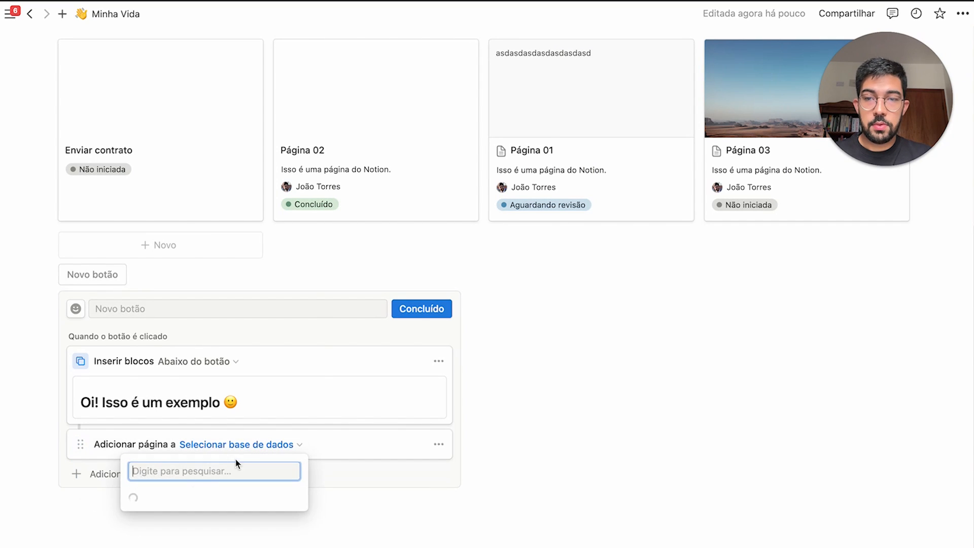
click(200, 316)
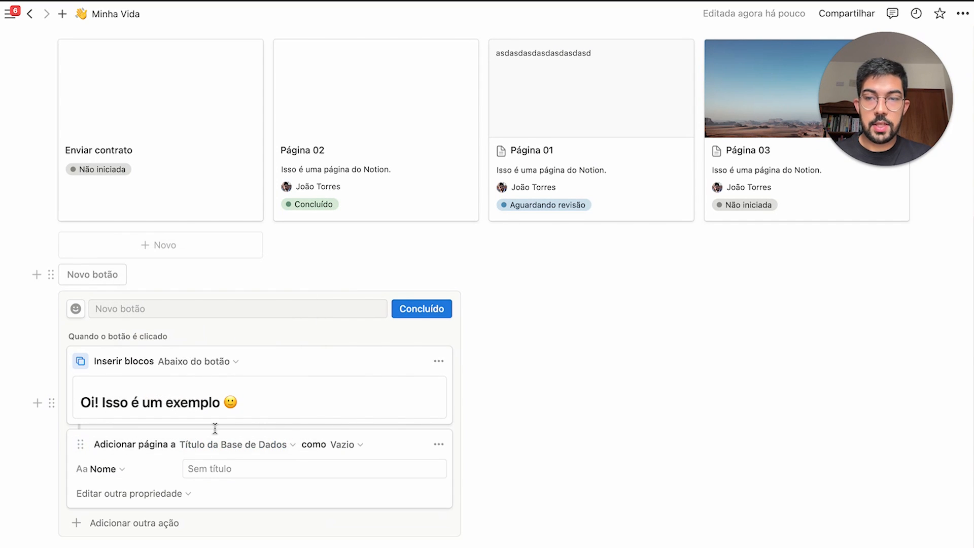
click(224, 466)
text(Página criada por botão)
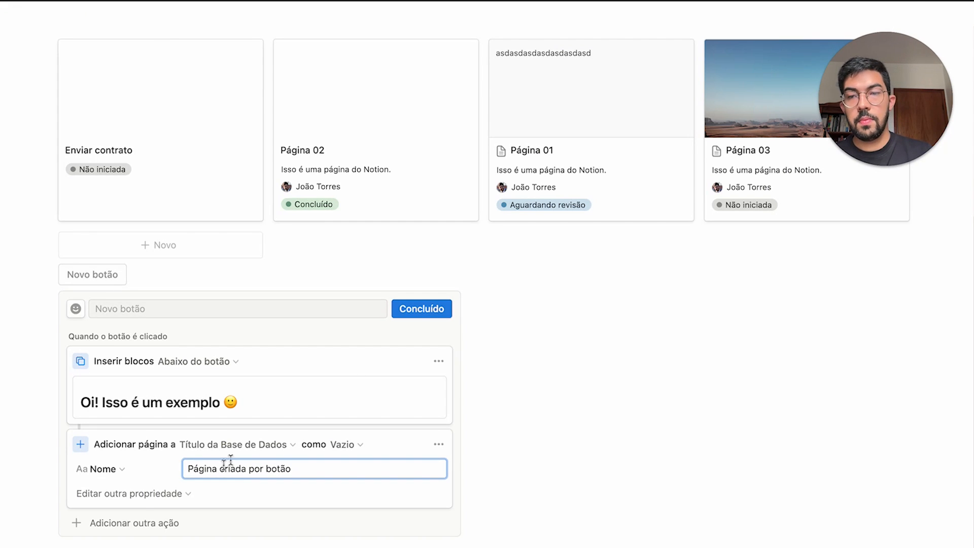
click(421, 308)
Test both button actions, then delete the created test page and heading
click(92, 420)
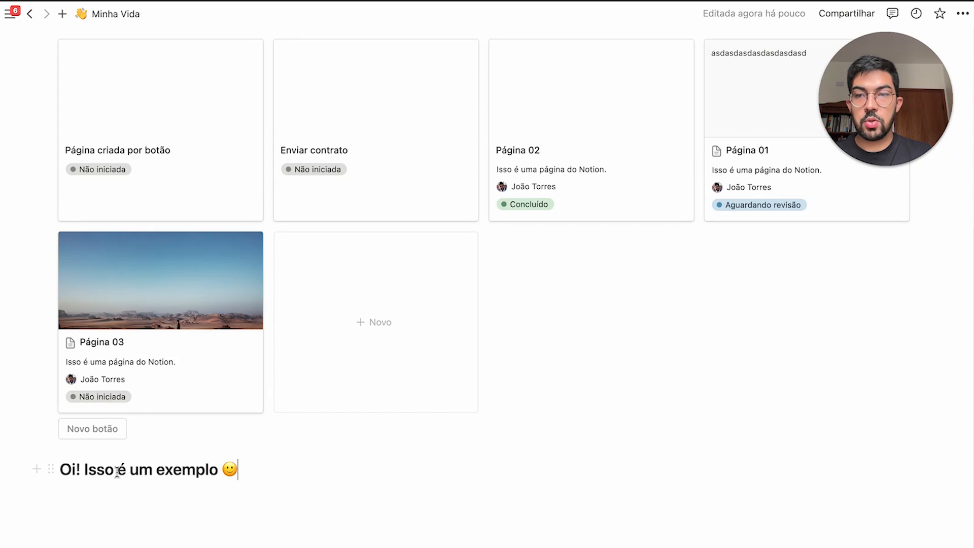
drag(341, 492, 309, 485)
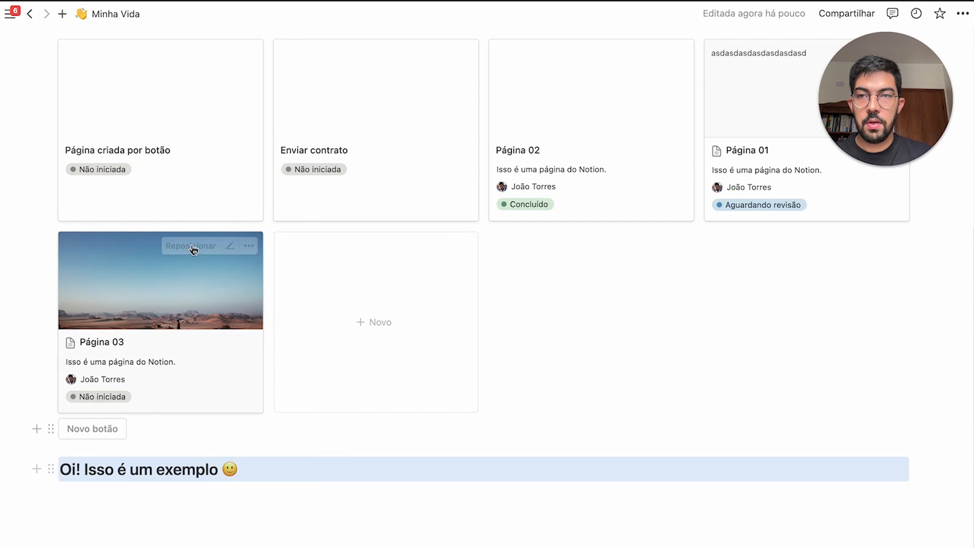
scroll(191, 250, up, 2)
drag(48, 230, 140, 234)
key(Delete)
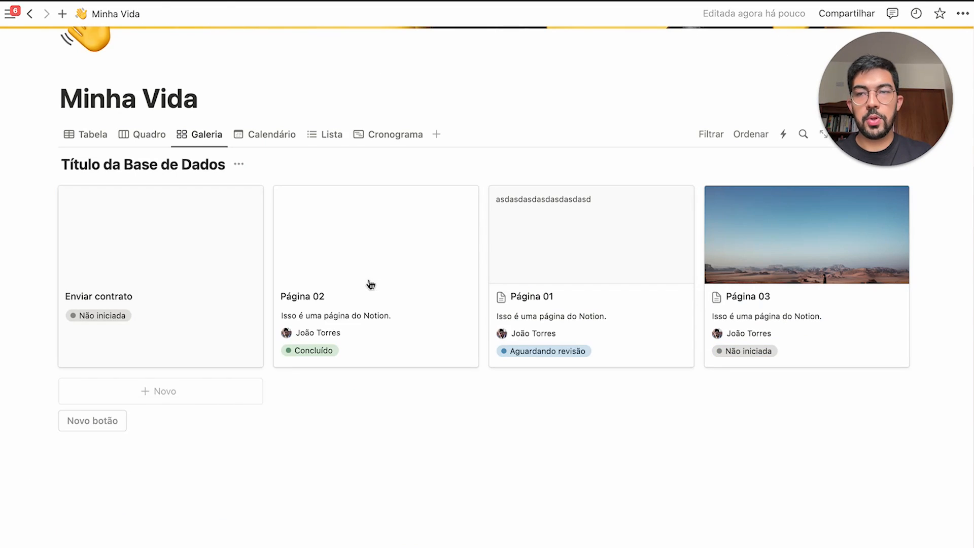
Add a confirmation prompt 'Tem certeza de que deseja continuar?' to the button
click(136, 418)
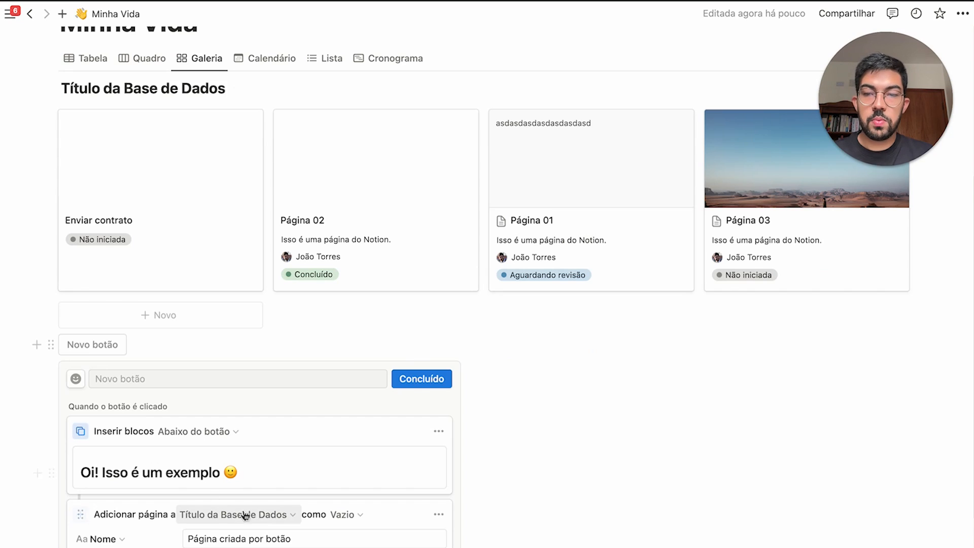
scroll(246, 512, down, 3)
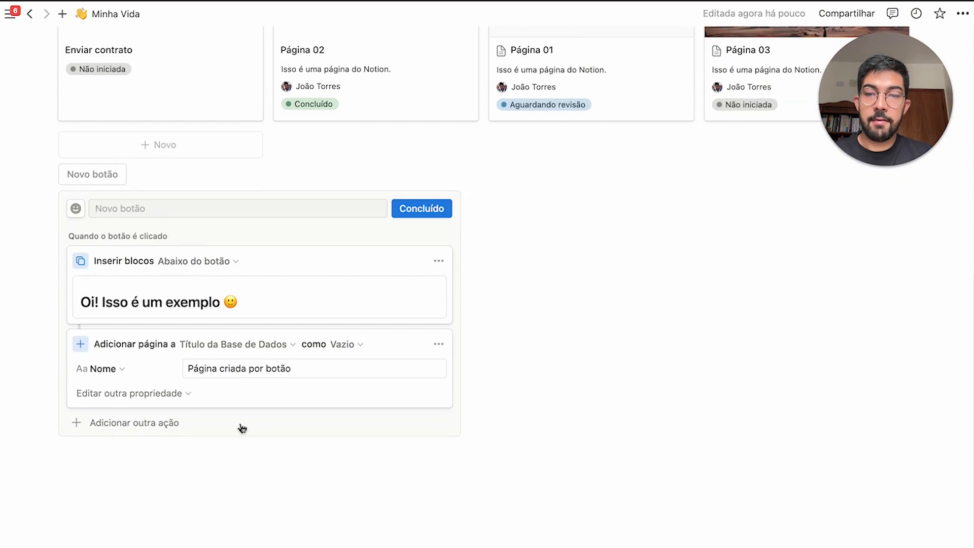
click(195, 422)
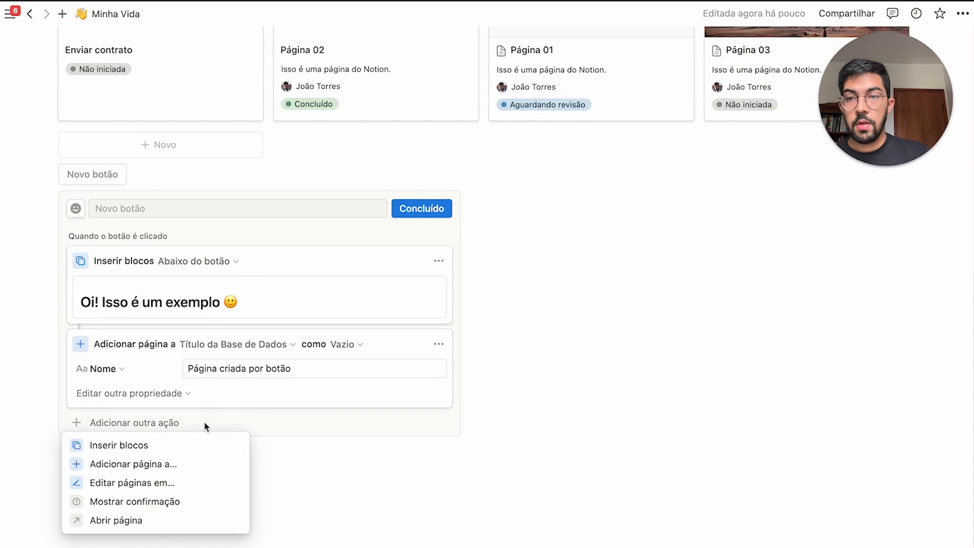
click(180, 502)
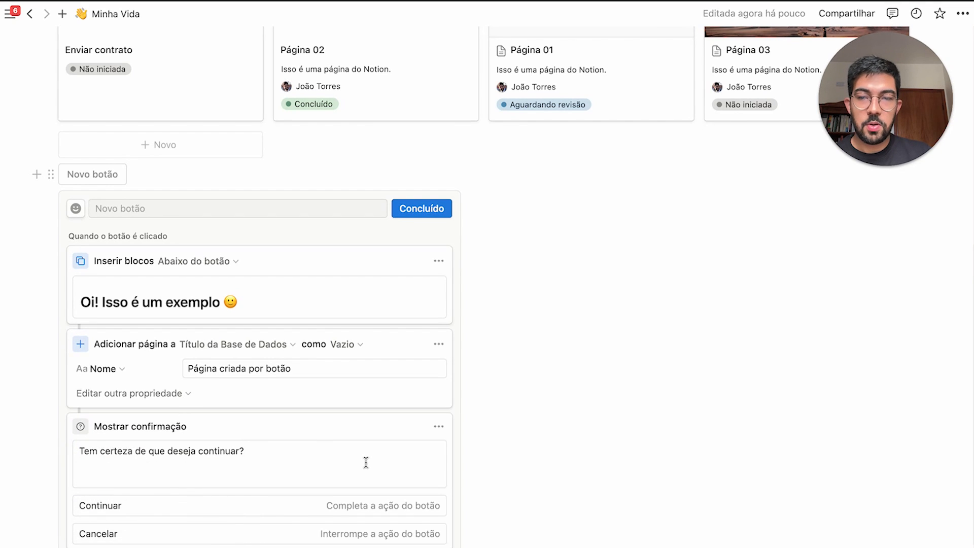
drag(244, 451, 103, 455)
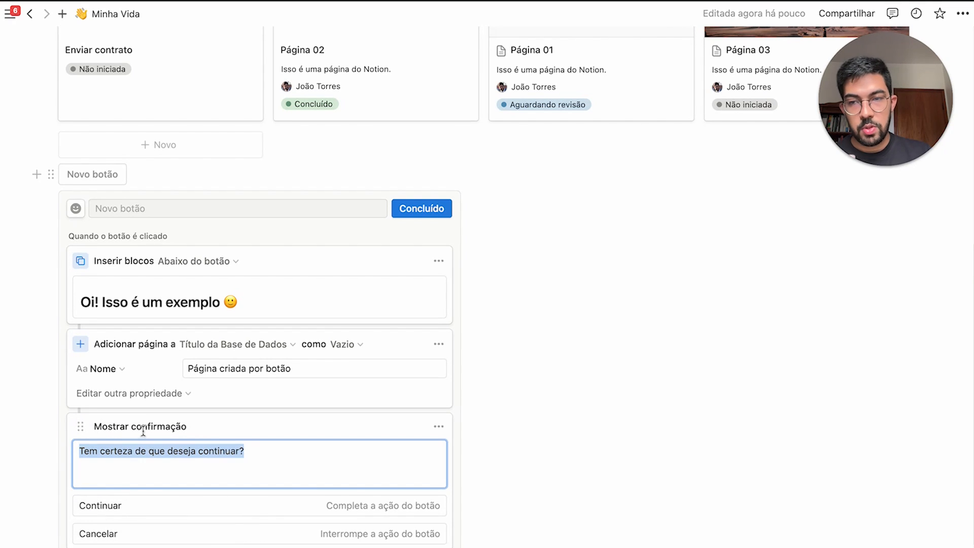
click(422, 208)
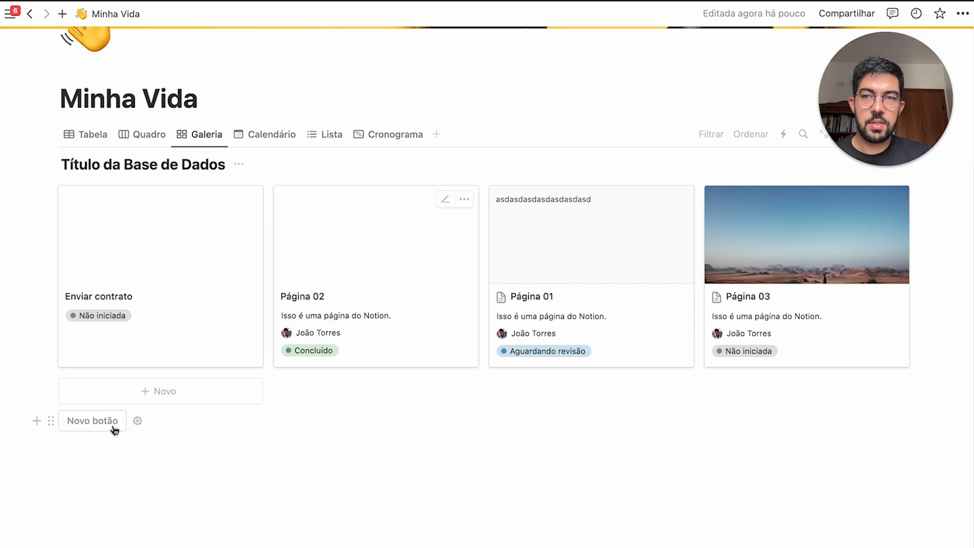
Test the button with Continuar, then delete the Página criada por botão and Enviar contrato cards
click(97, 420)
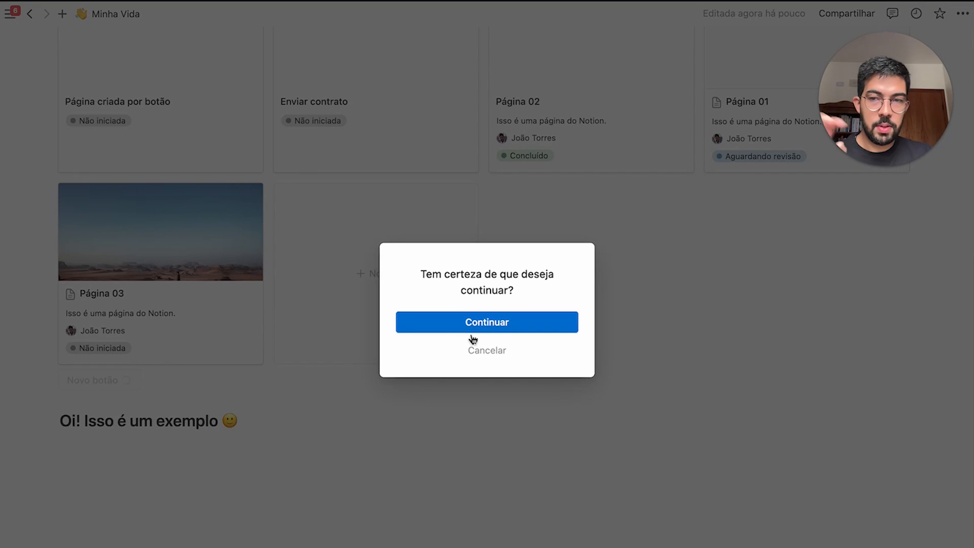
click(515, 322)
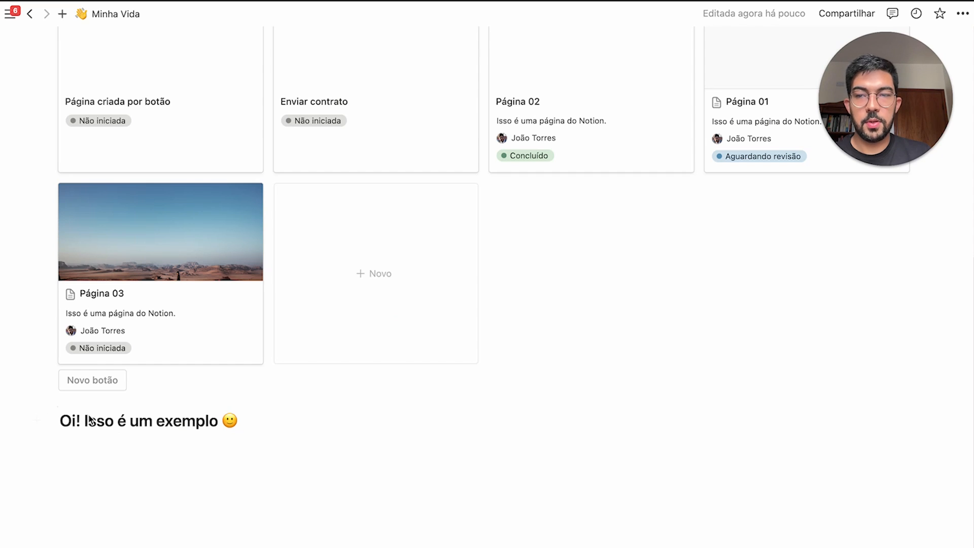
scroll(134, 255, up, 5)
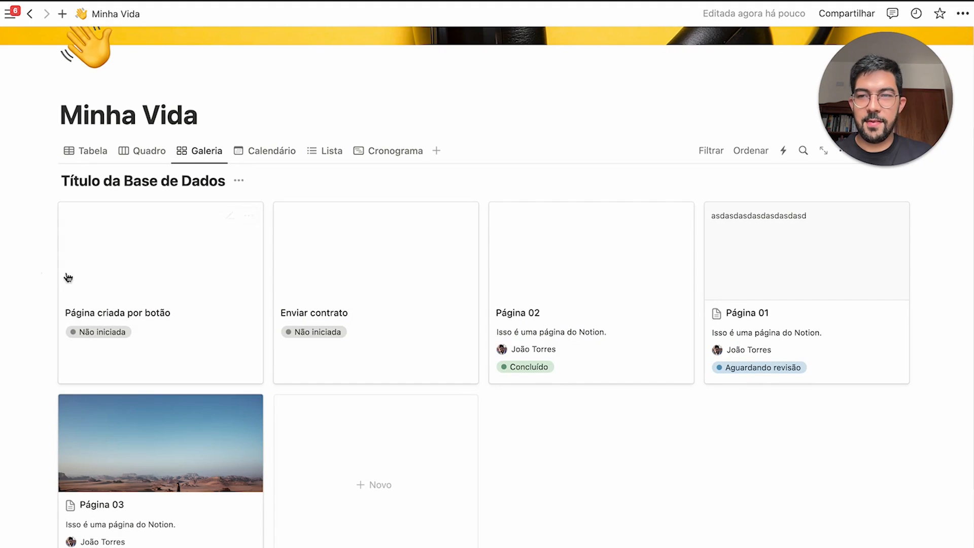
drag(42, 273, 405, 277)
key(Delete)
Delete the Novo botão block and bring up the / menu on the empty line below the gallery
scroll(406, 280, down, 3)
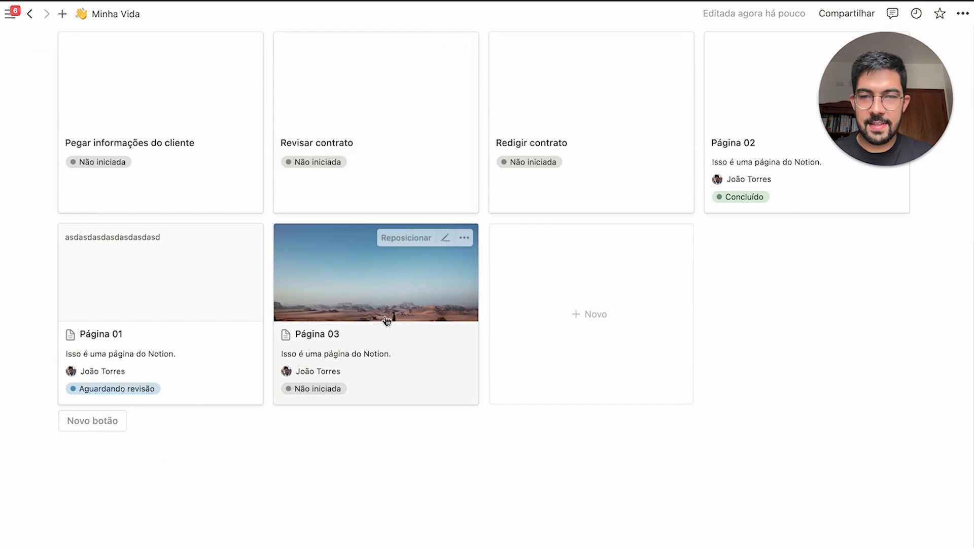
drag(44, 420, 182, 429)
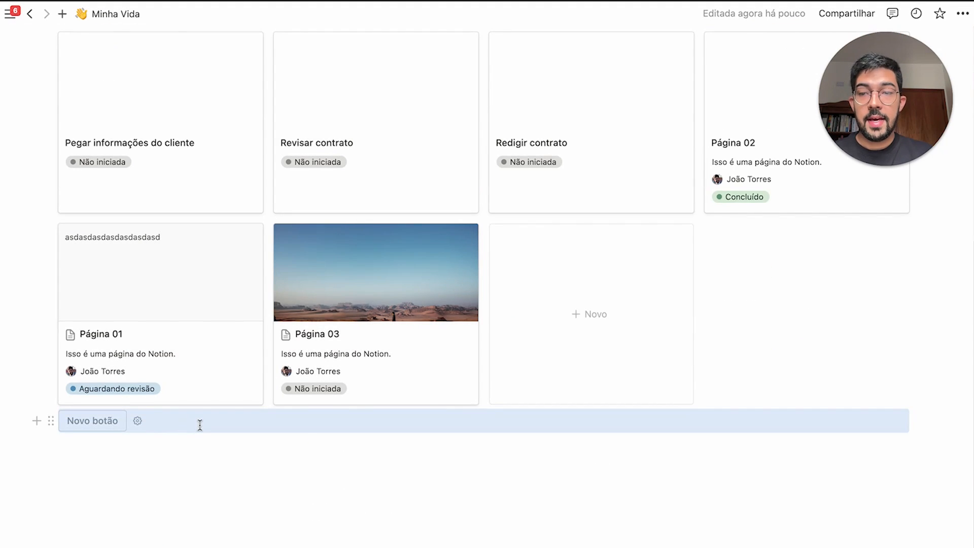
key(Delete)
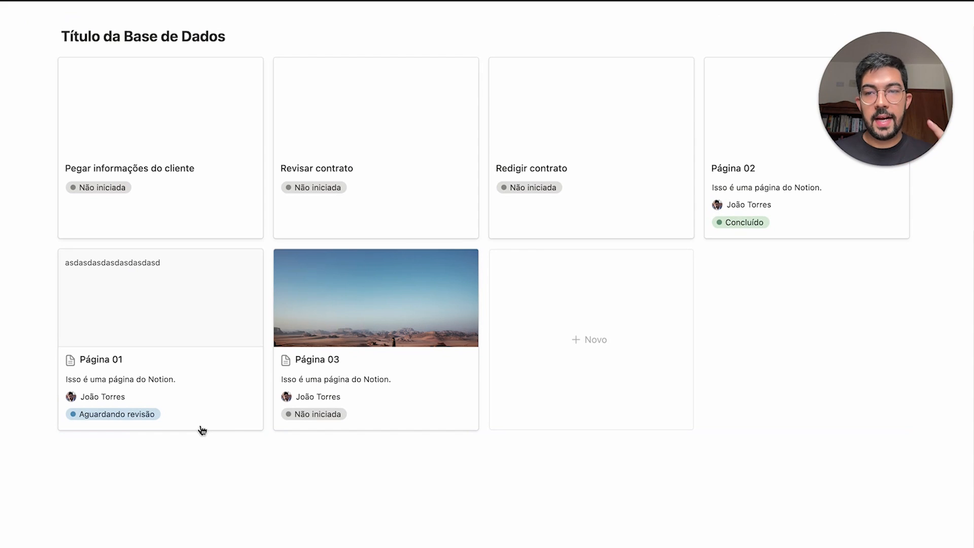
scroll(204, 429, up, 5)
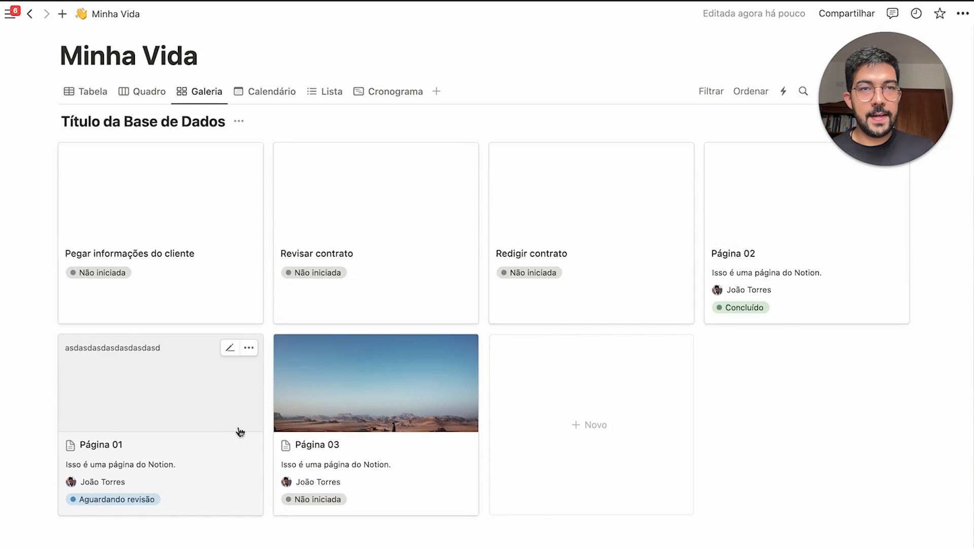
text(/)
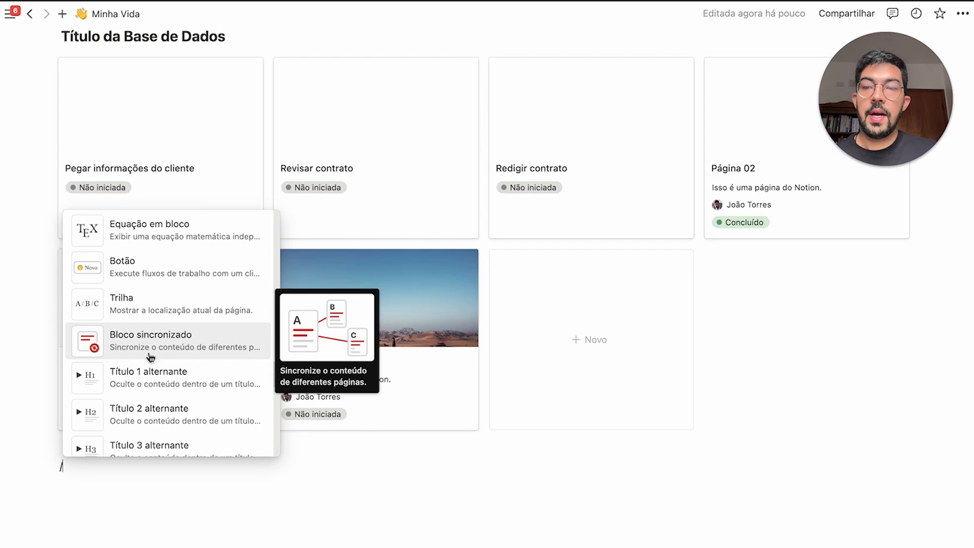
Insert an empty '5 colunas' layout block below the Título da Base de Dados gallery
scroll(160, 363, down, 5)
scroll(173, 341, down, 2)
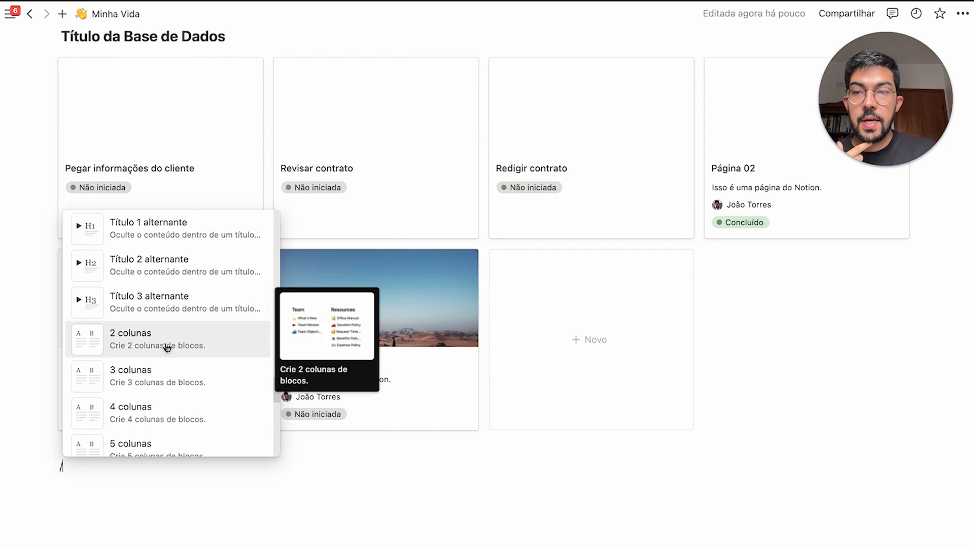
scroll(174, 356, down, 2)
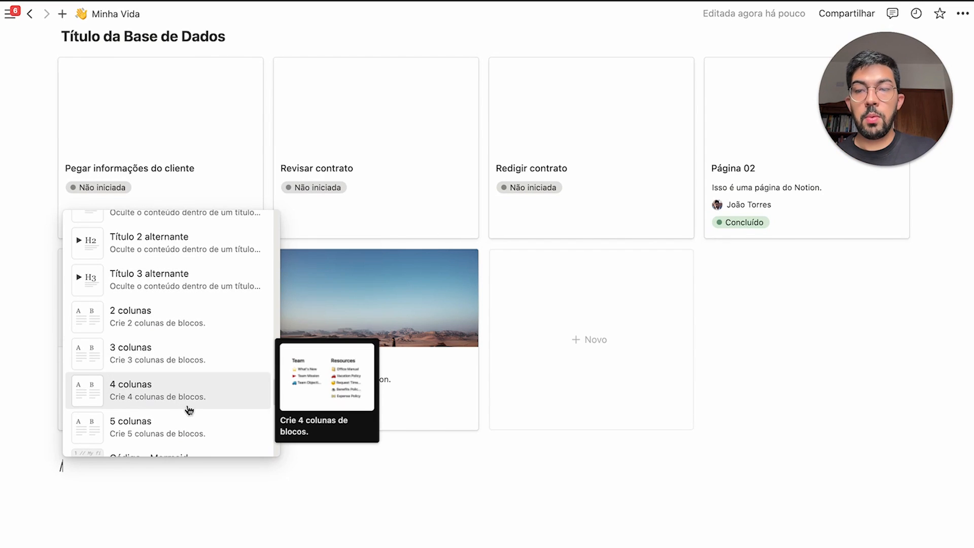
scroll(180, 410, down, 1)
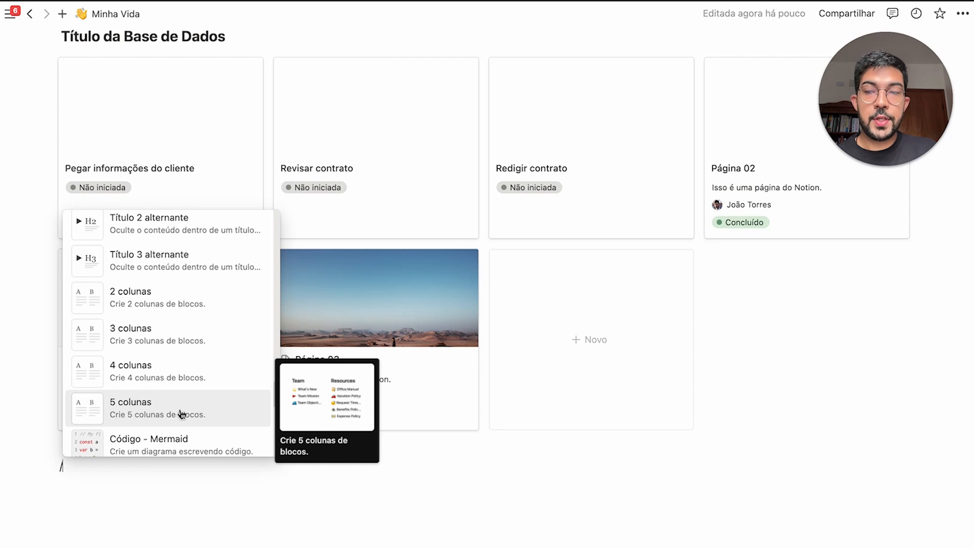
click(181, 414)
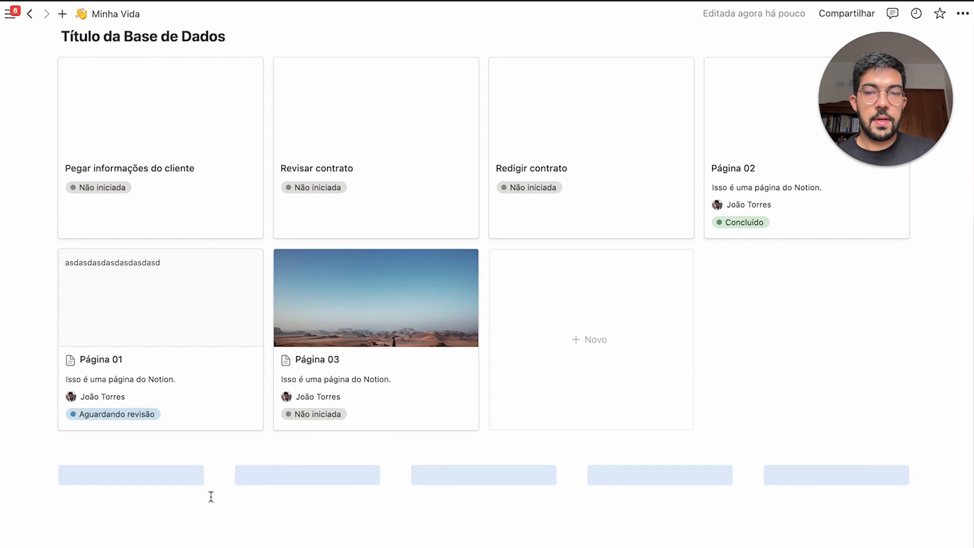
scroll(414, 461, down, 2)
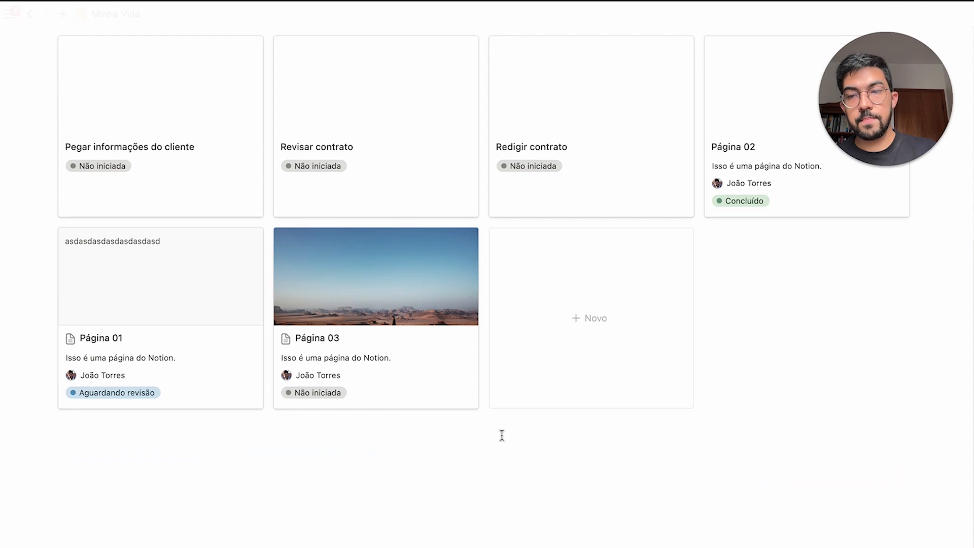
click(502, 435)
text(/)
scroll(217, 302, down, 10)
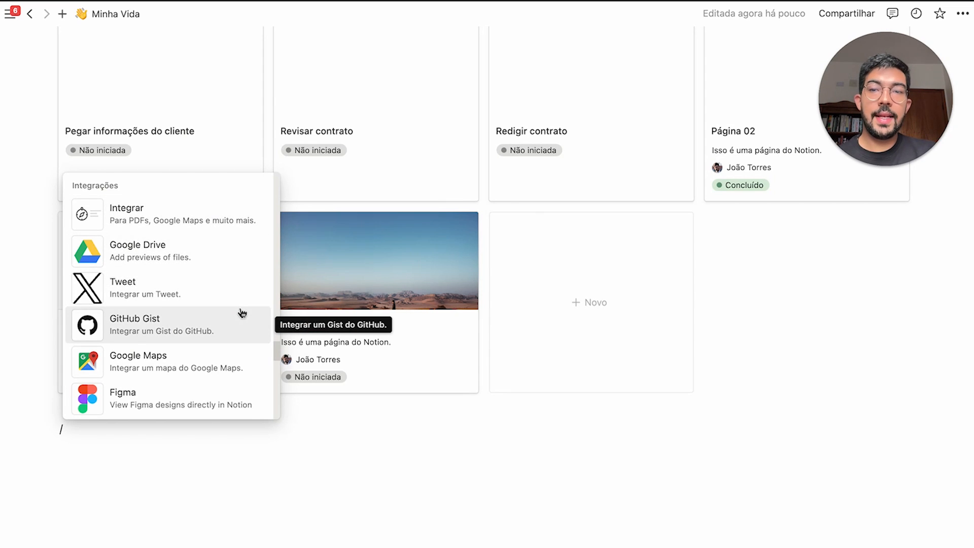
scroll(244, 312, down, 3)
scroll(243, 315, down, 5)
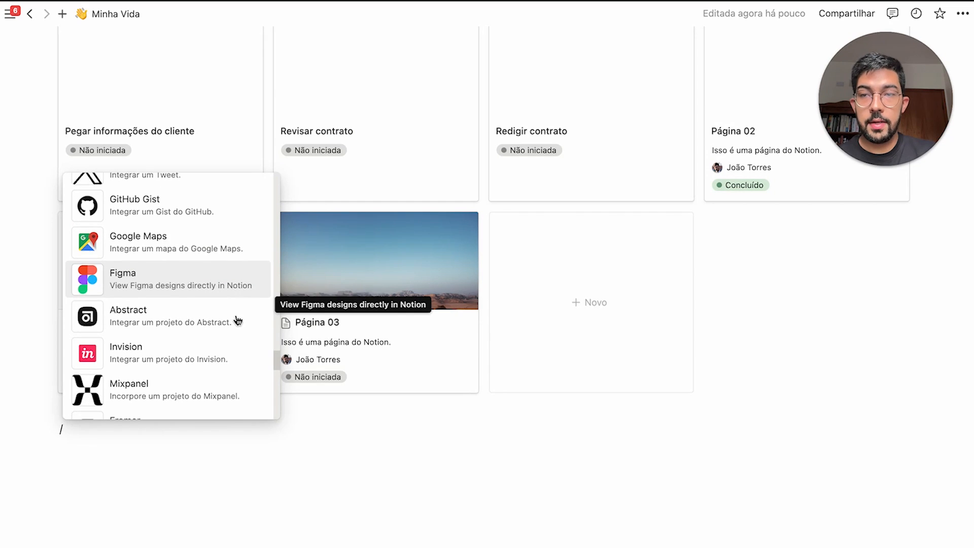
scroll(237, 320, down, 4)
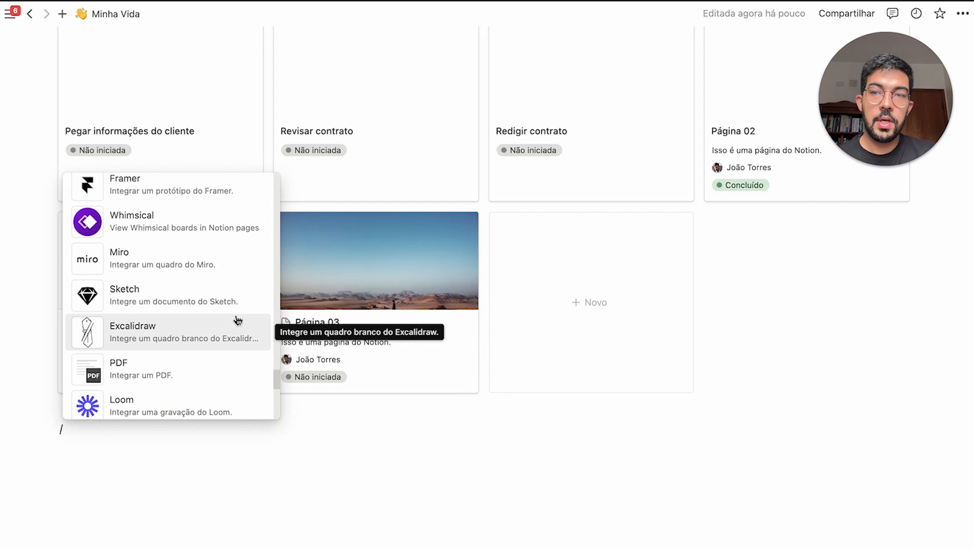
scroll(238, 320, down, 1)
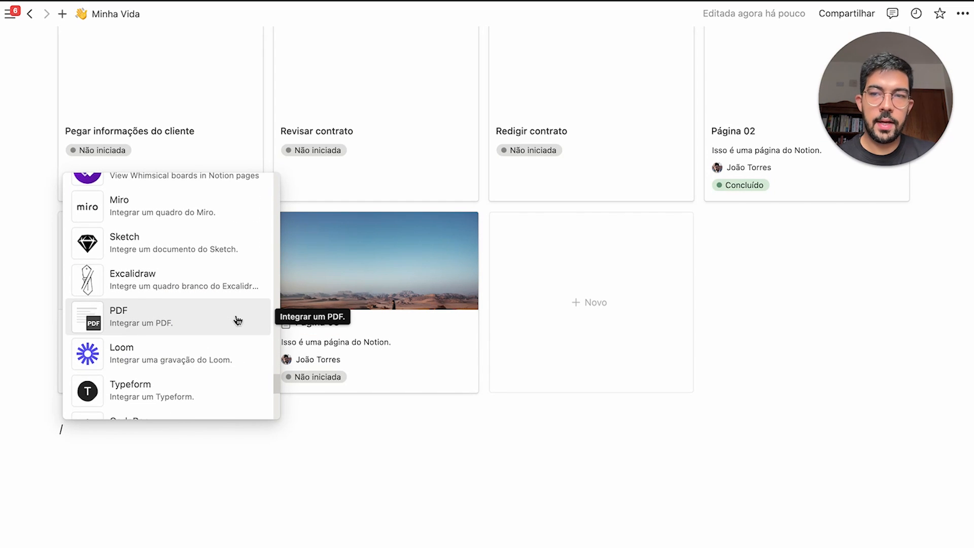
scroll(237, 320, down, 2)
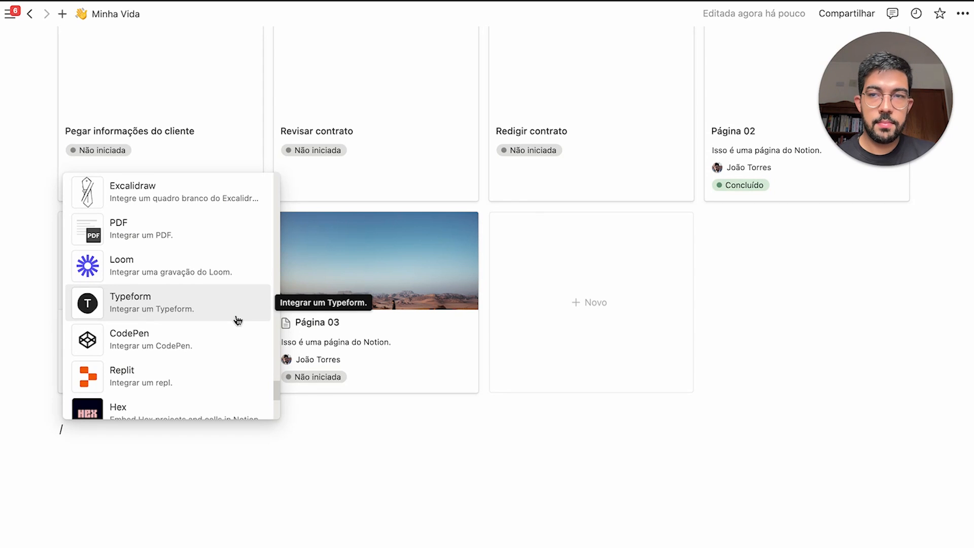
scroll(237, 319, down, 15)
key(BackSpace)
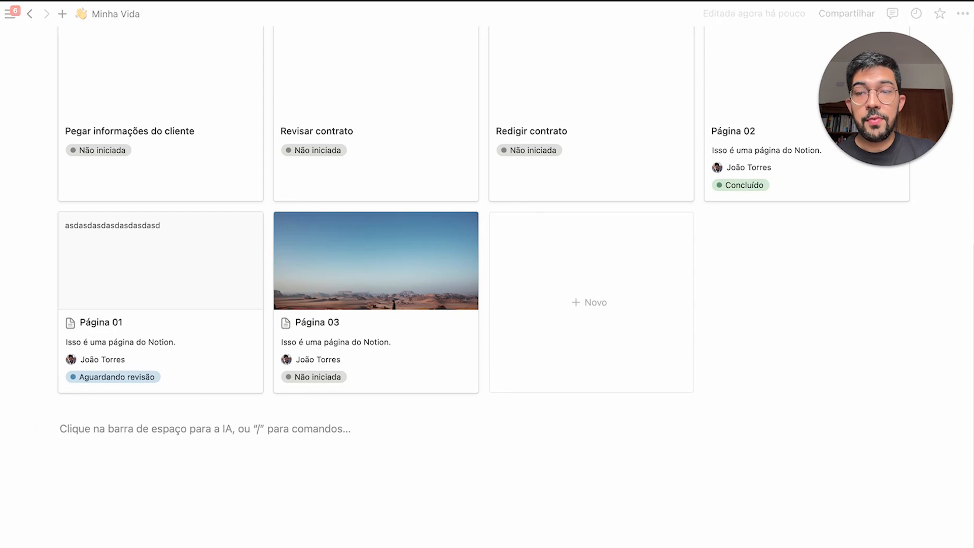
Select and then deselect the six gallery cards, and open a second Minha Vida tab
scroll(260, 282, up, 7)
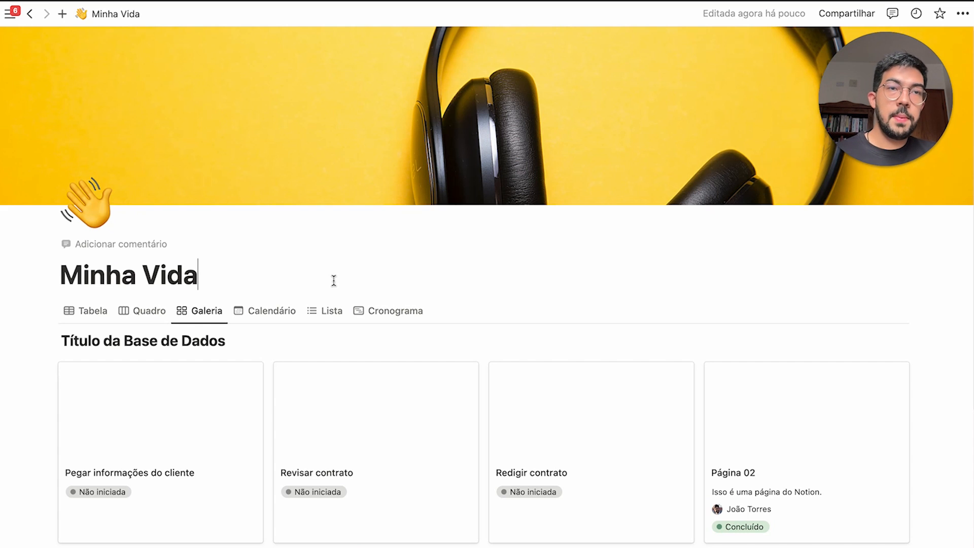
scroll(307, 275, down, 4)
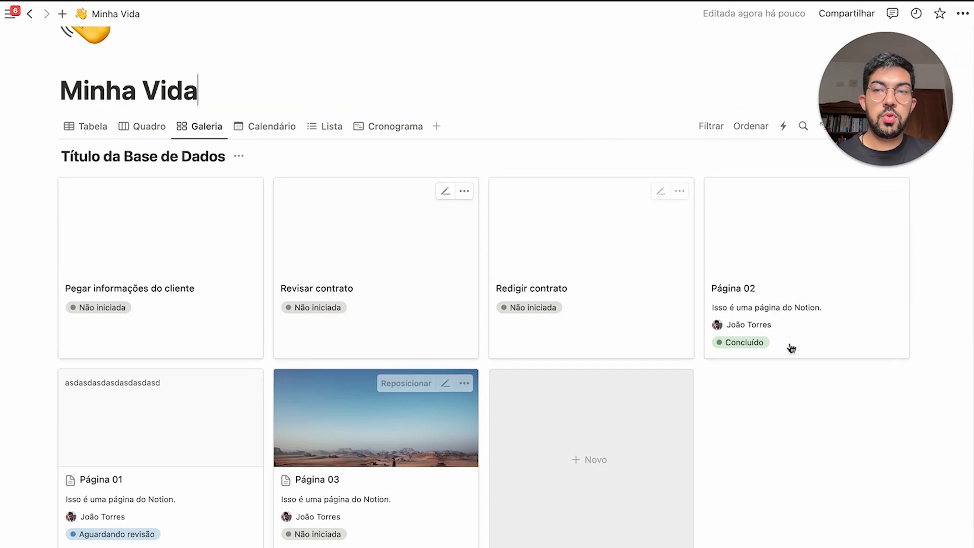
drag(43, 217, 835, 495)
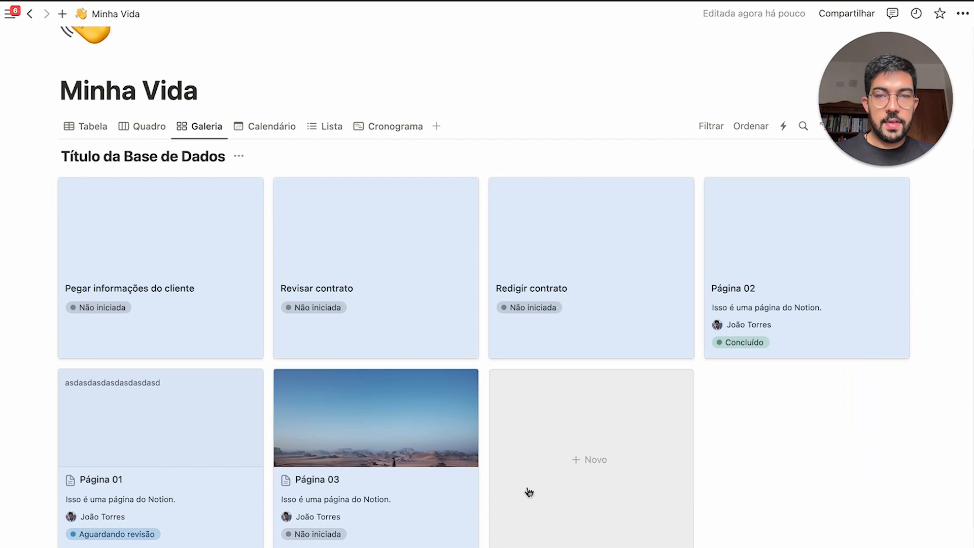
click(289, 107)
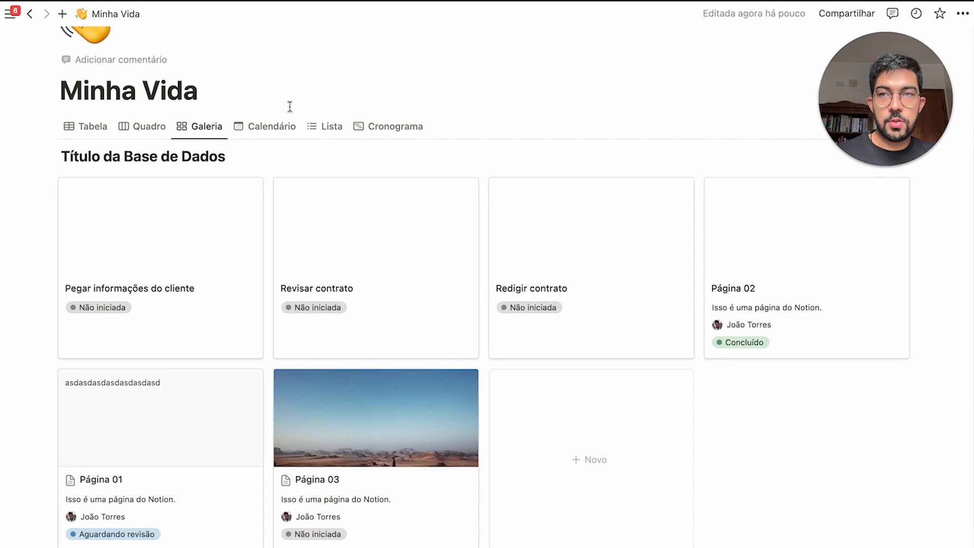
click(62, 13)
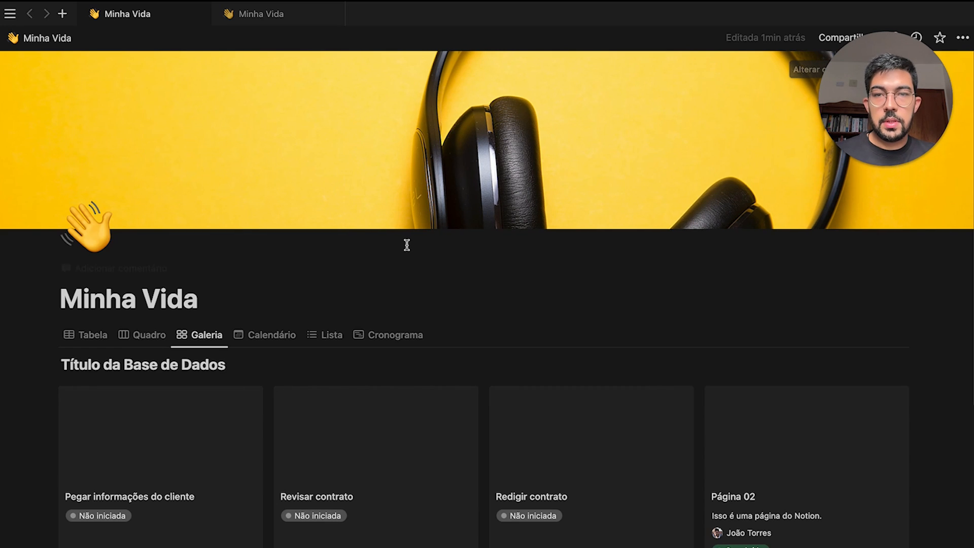
Open the database's calendar view and then its table view as full pages
key(super+shift+l)
scroll(385, 253, down, 4)
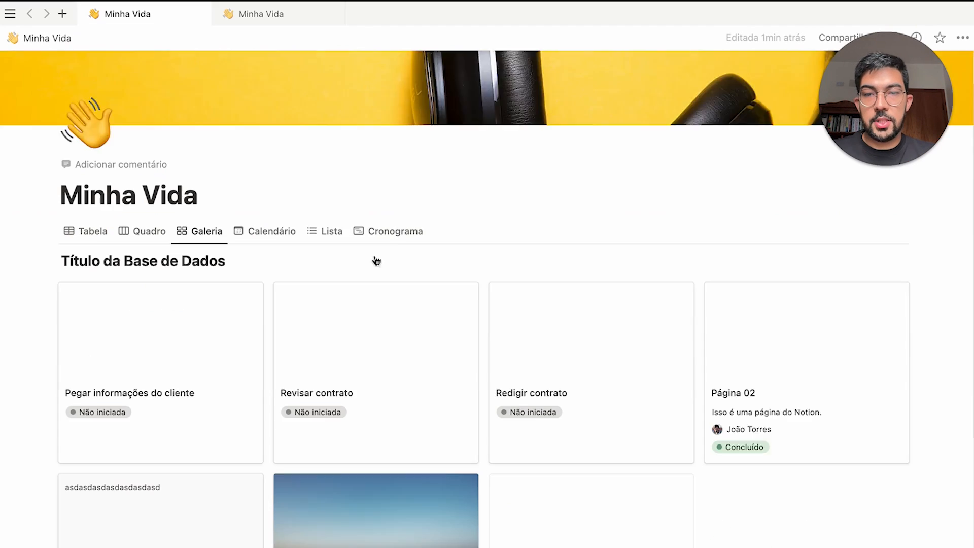
click(258, 128)
scroll(857, 198, up, 3)
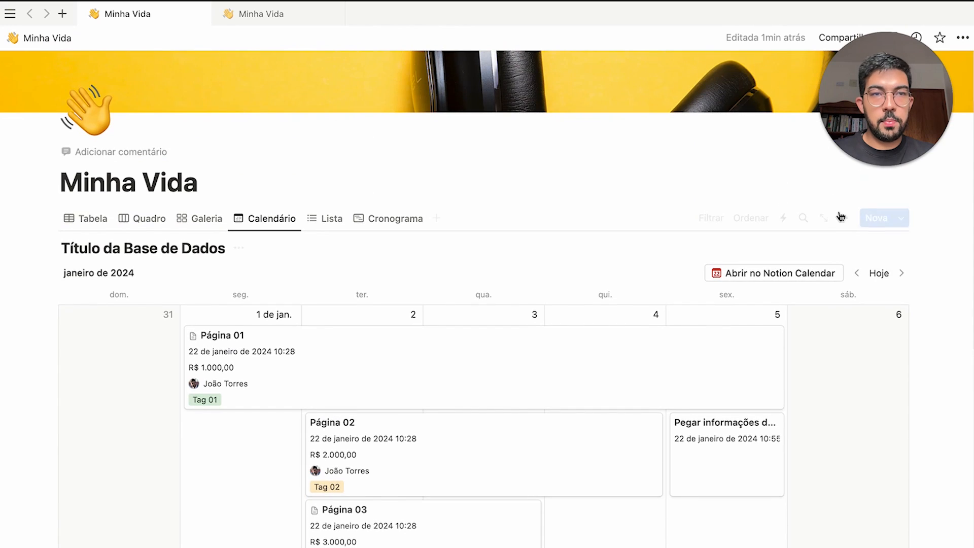
click(824, 219)
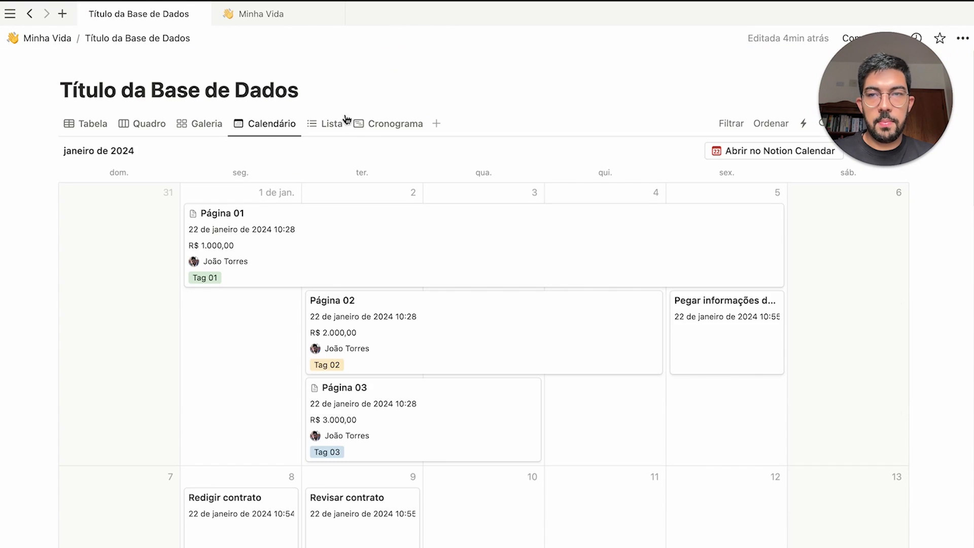
click(275, 20)
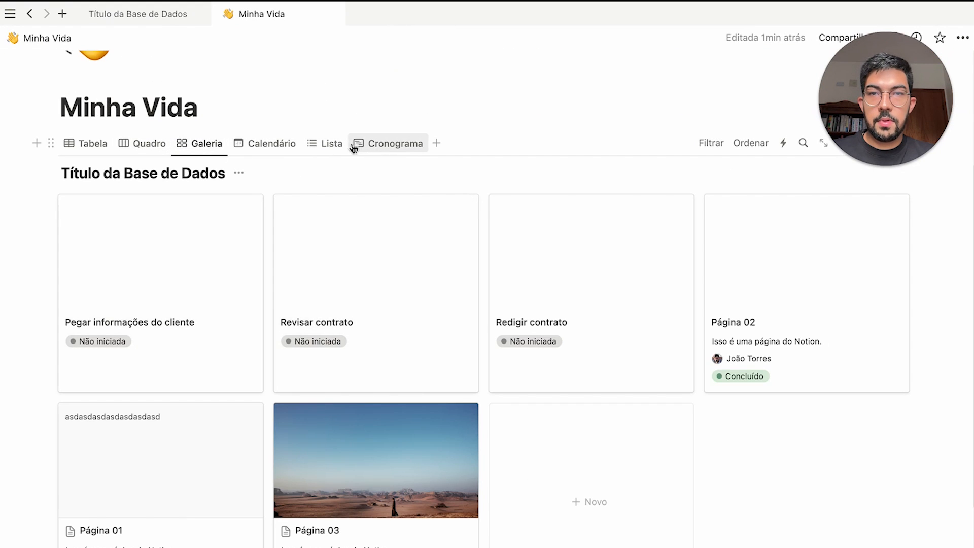
click(86, 143)
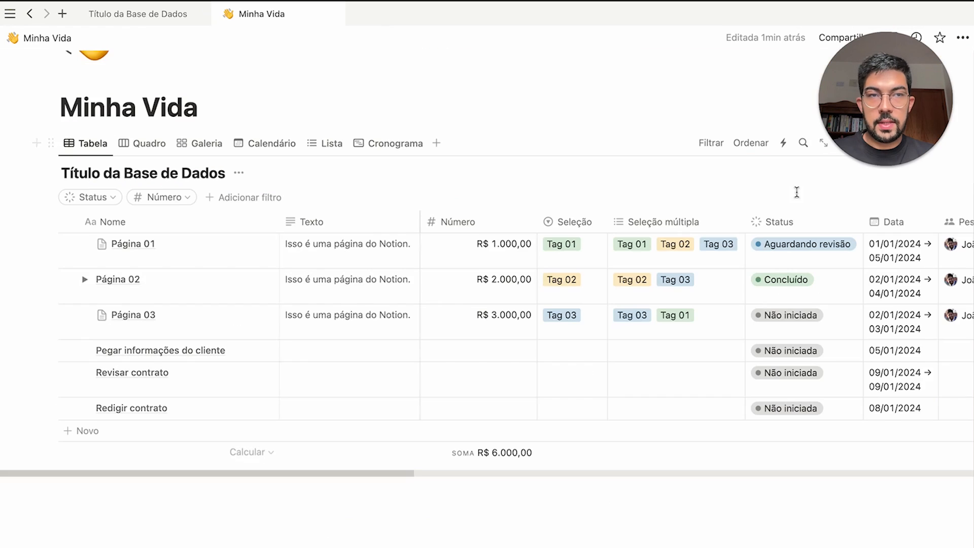
scroll(832, 213, up, 3)
click(829, 245)
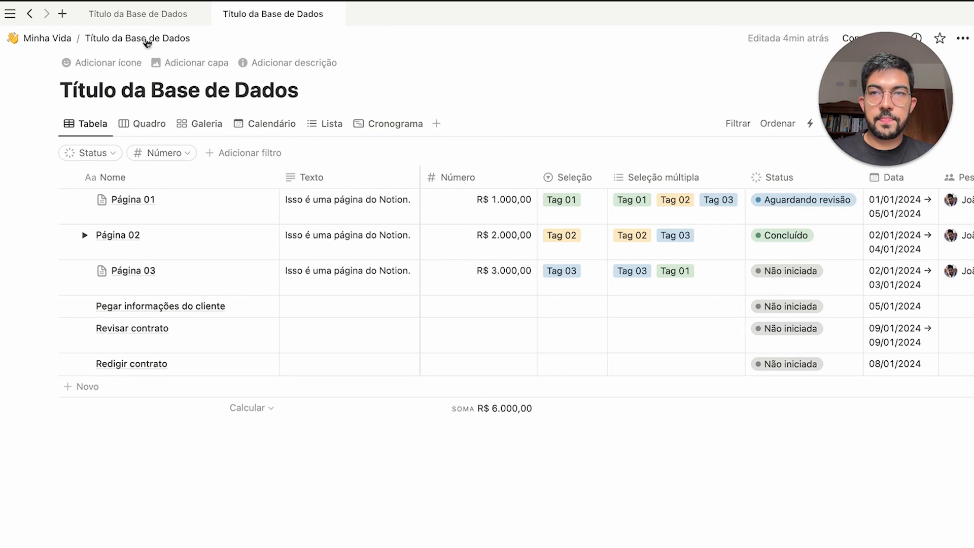
Compare the calendar and table tabs, close the calendar tab, and return to Minha Vida
click(168, 20)
click(223, 21)
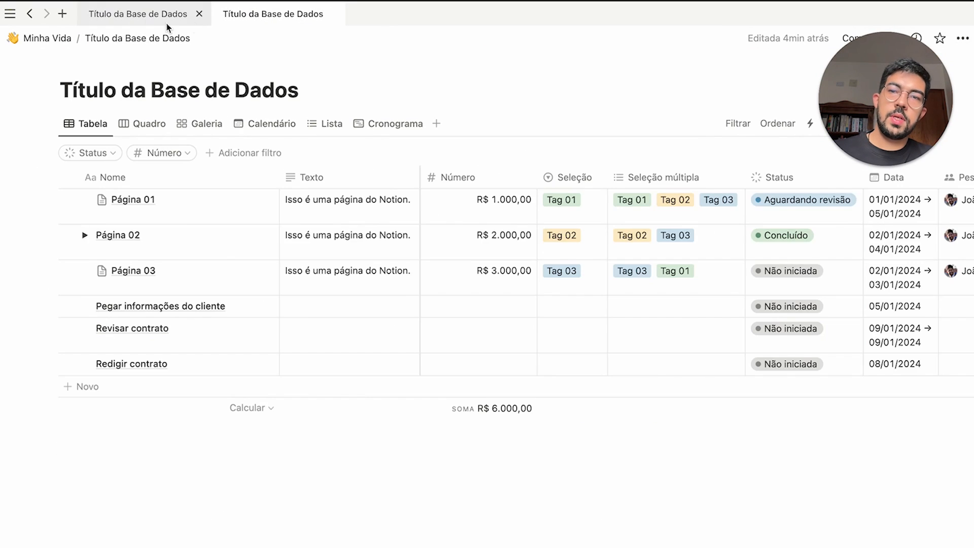
click(166, 22)
click(222, 20)
click(169, 20)
click(270, 18)
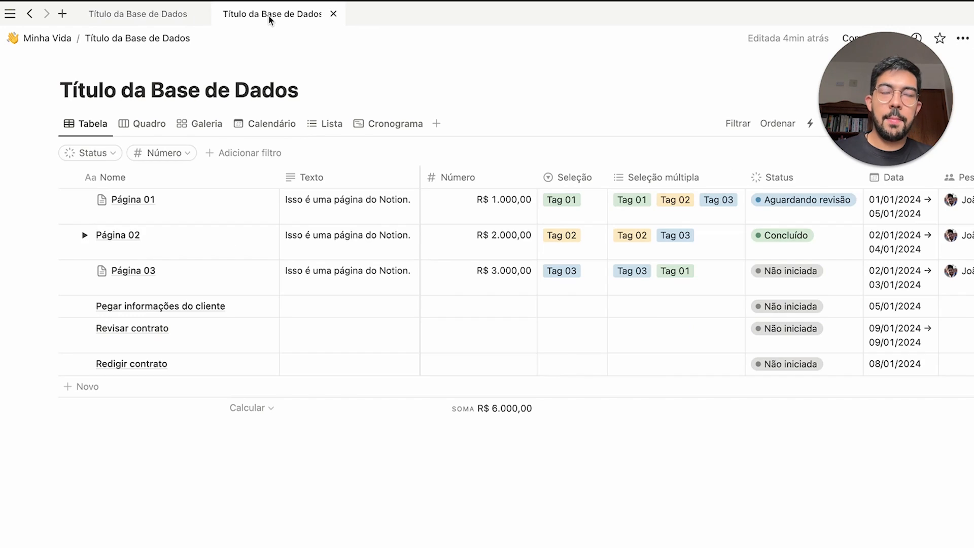
click(151, 14)
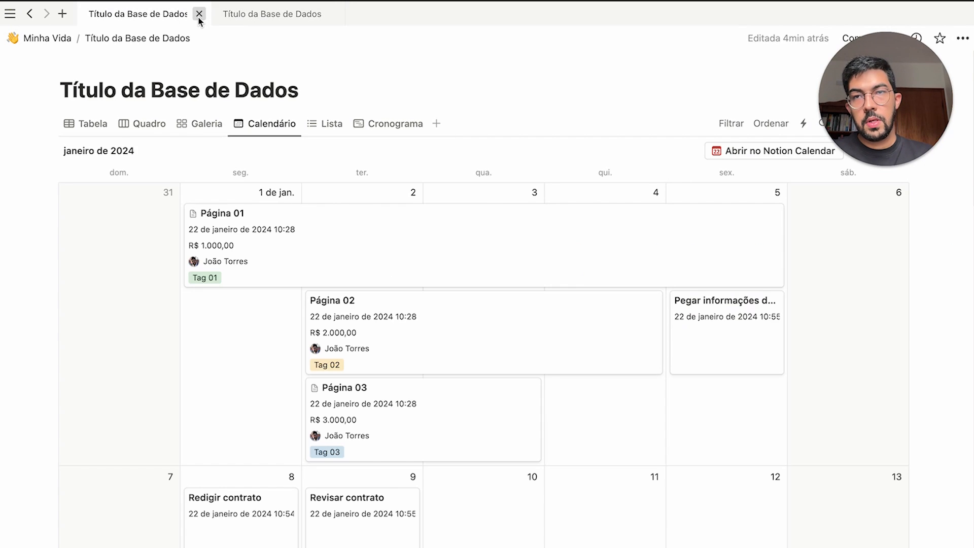
click(199, 15)
click(115, 20)
Add an empty line below the table and nest the three contract task rows under Página 03
scroll(413, 327, down, 5)
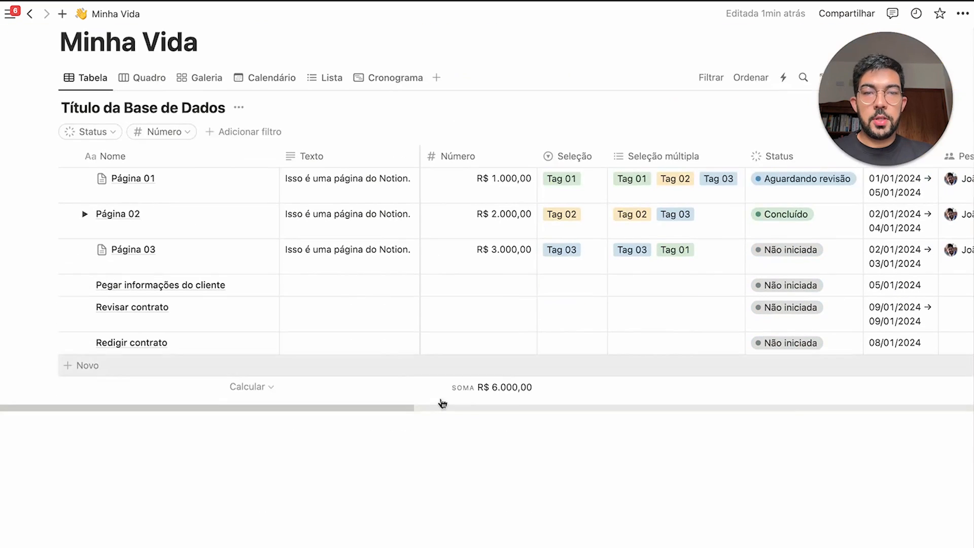
click(369, 502)
key(Return)
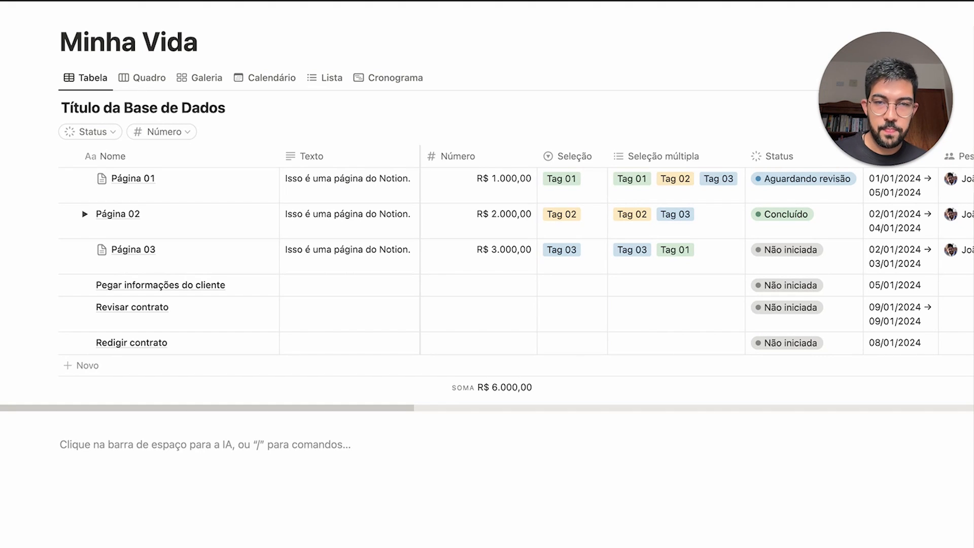
scroll(305, 386, up, 2)
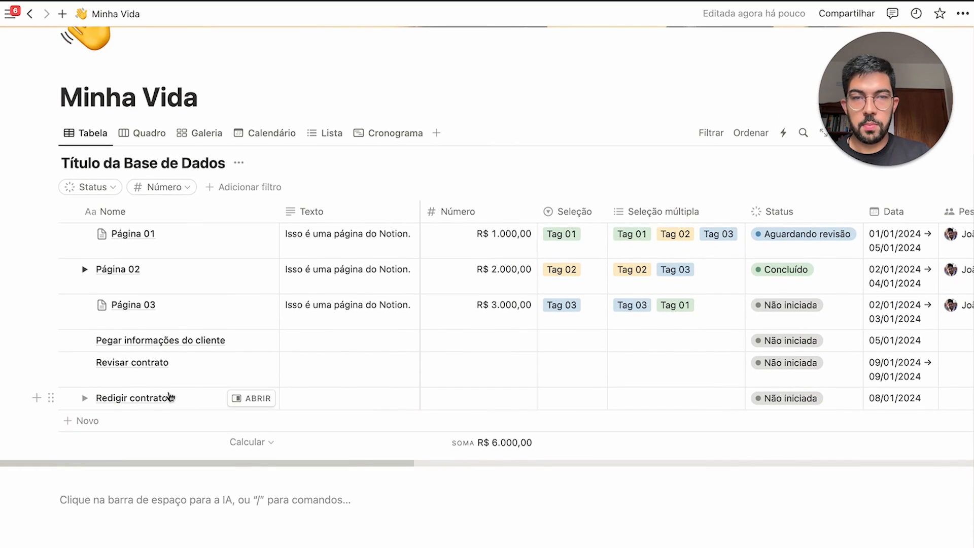
drag(37, 332, 130, 315)
scroll(348, 278, up, 5)
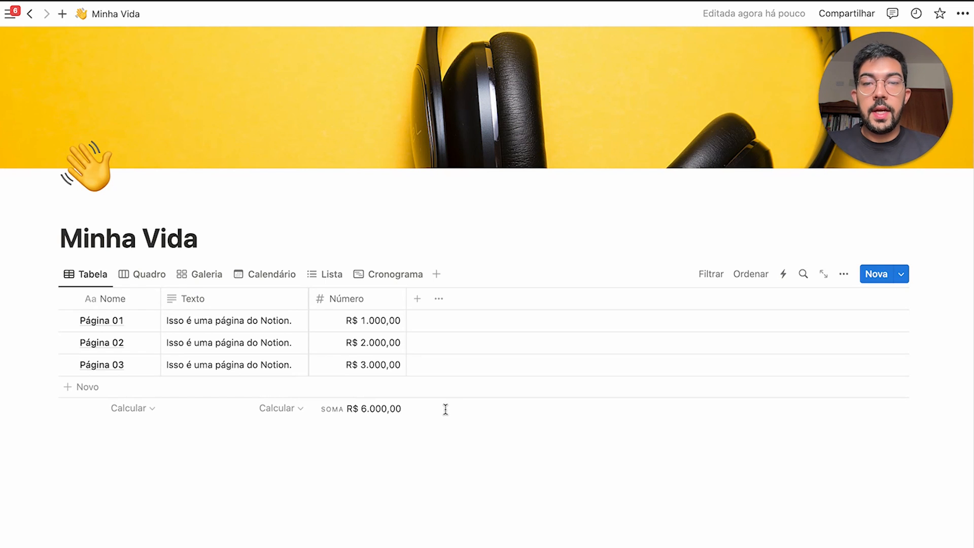
Add a Fórmula property column beside Número and give it a description field
click(418, 301)
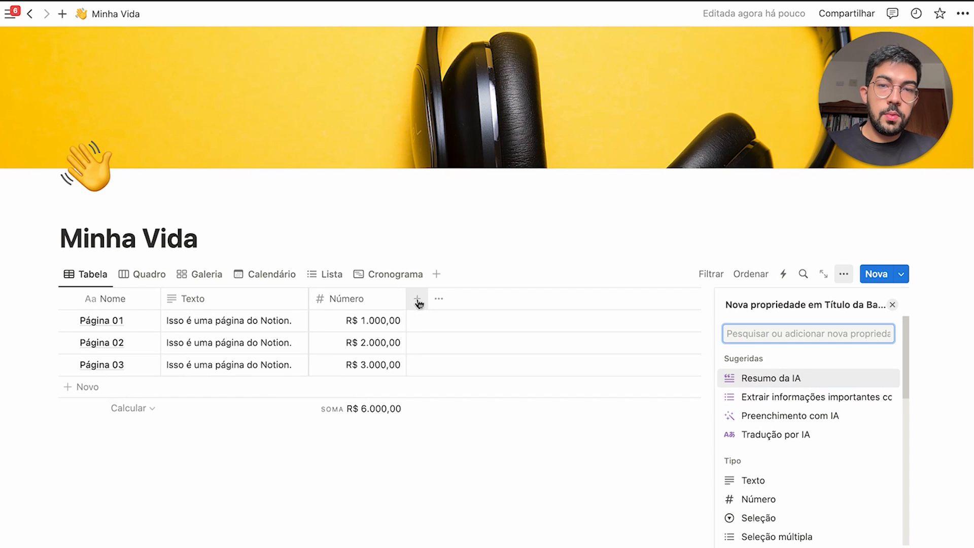
scroll(844, 455, down, 5)
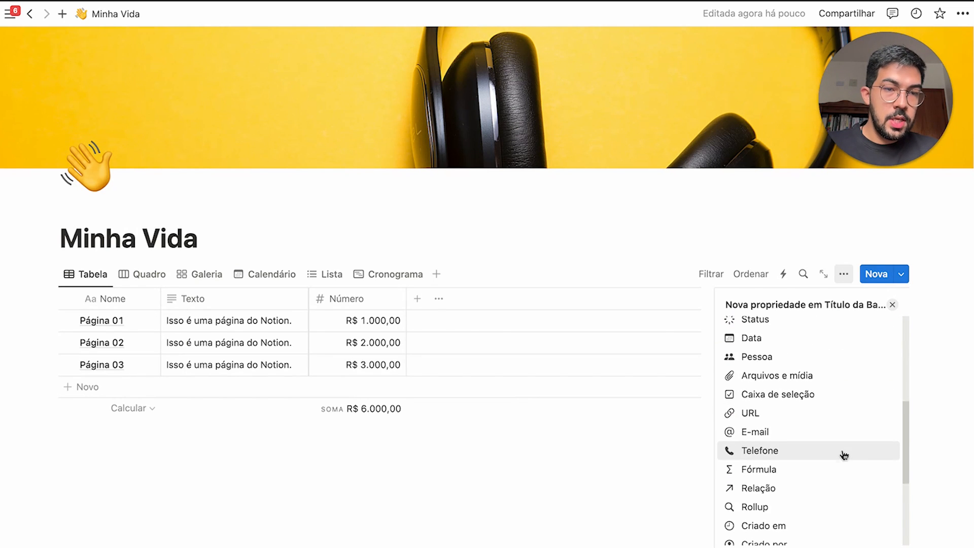
scroll(831, 466, down, 1)
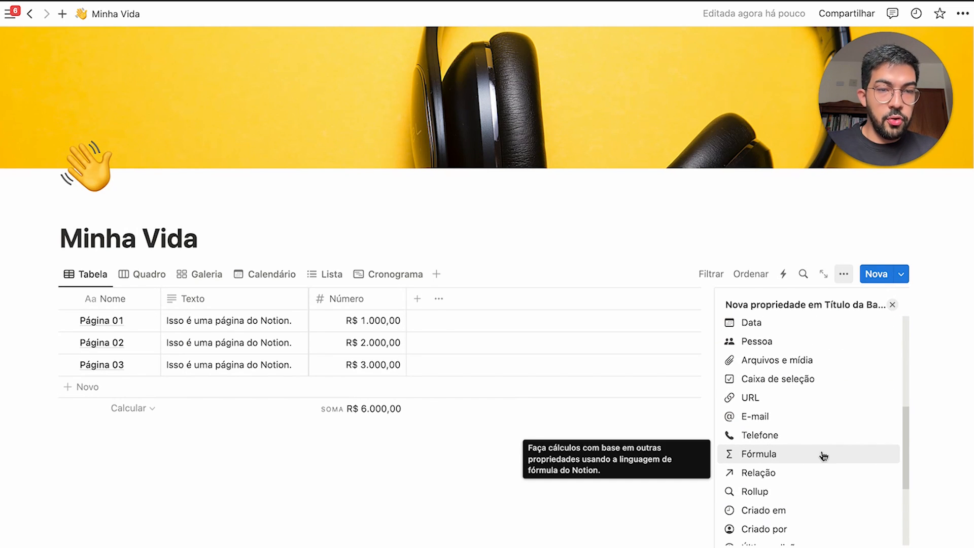
click(822, 455)
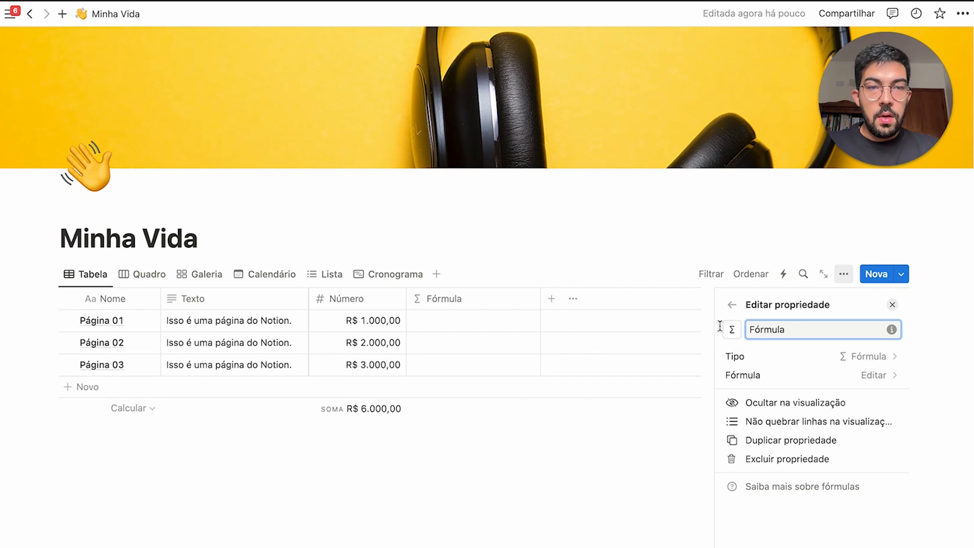
click(730, 337)
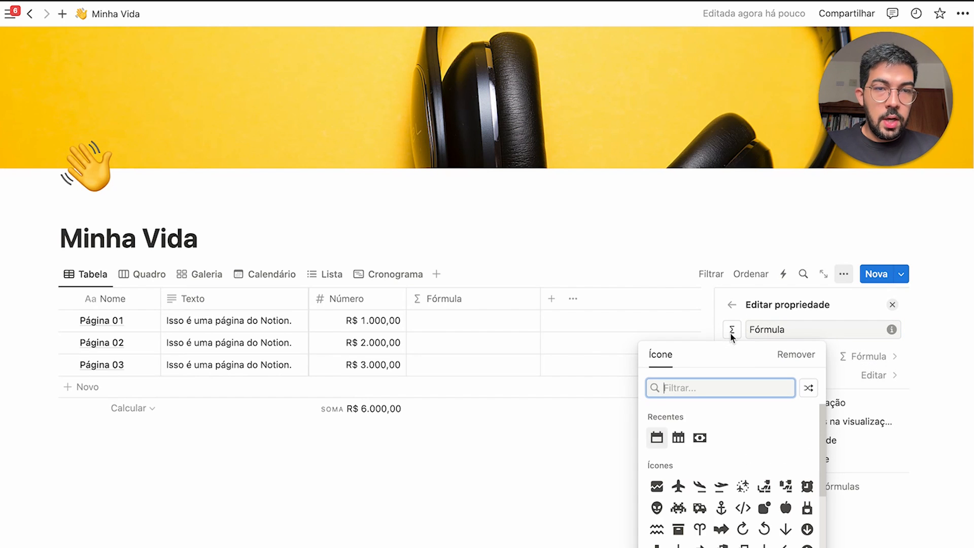
scroll(732, 457, down, 3)
click(822, 330)
drag(823, 332, 759, 330)
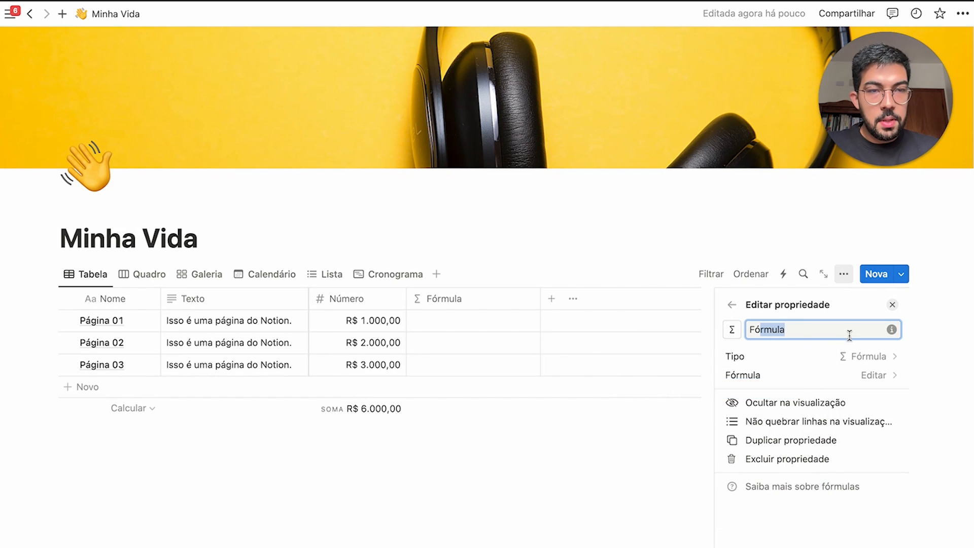
click(890, 329)
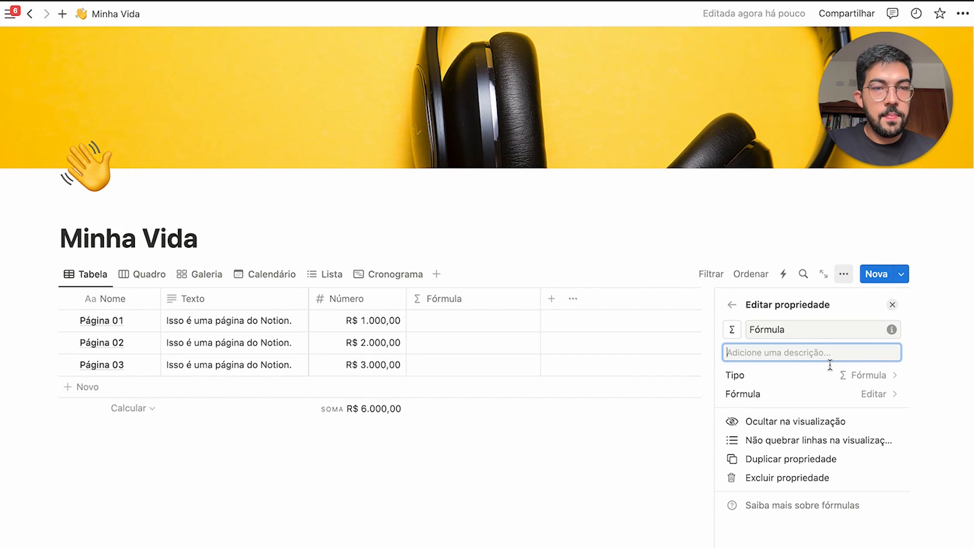
Set the Fórmula column to Número*2, showing 2000, 4000 and 6000
click(811, 401)
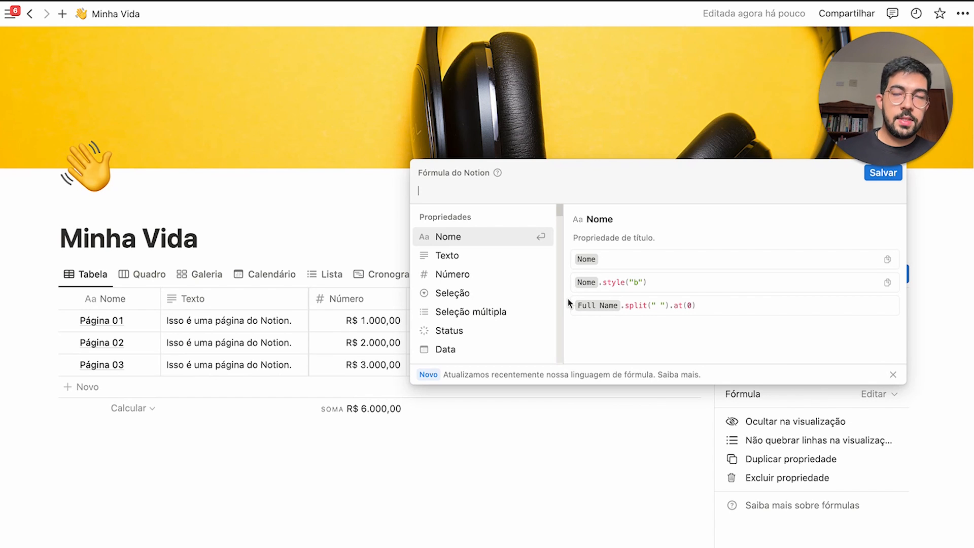
mouse_move(544, 331)
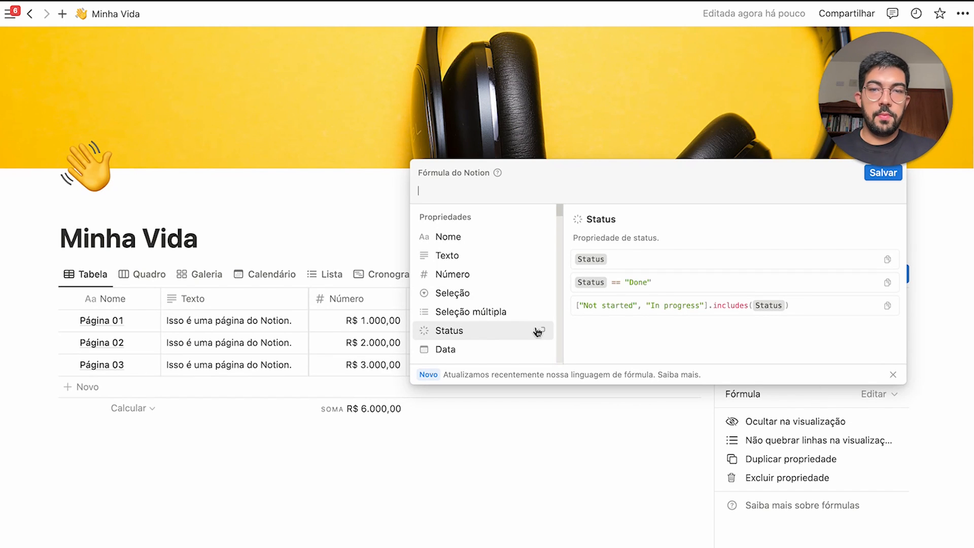
scroll(528, 320, down, 3)
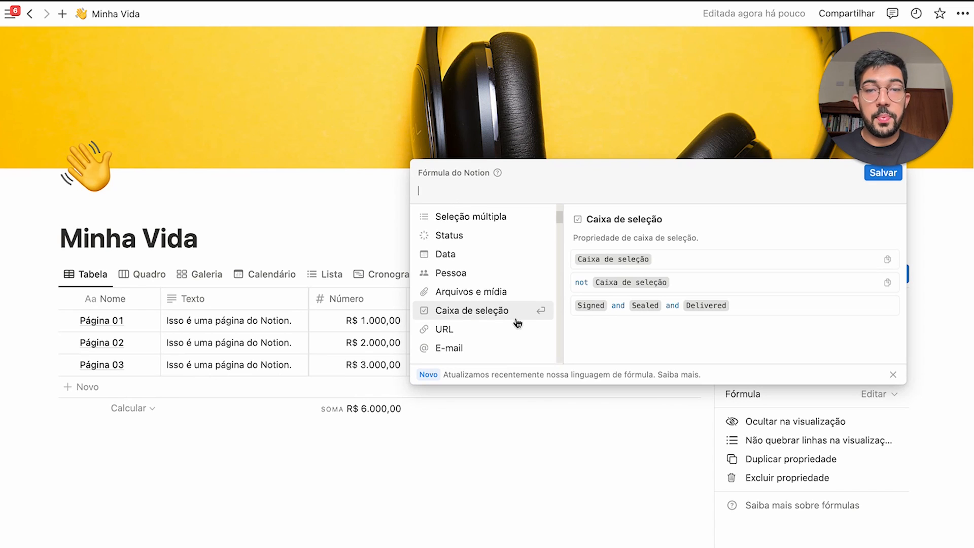
scroll(496, 323, down, 4)
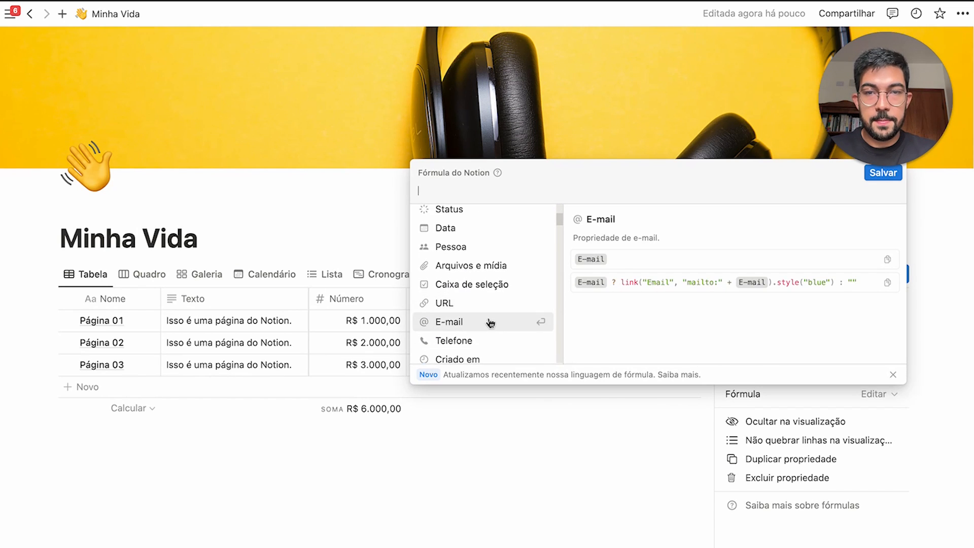
scroll(487, 322, down, 5)
scroll(486, 324, up, 10)
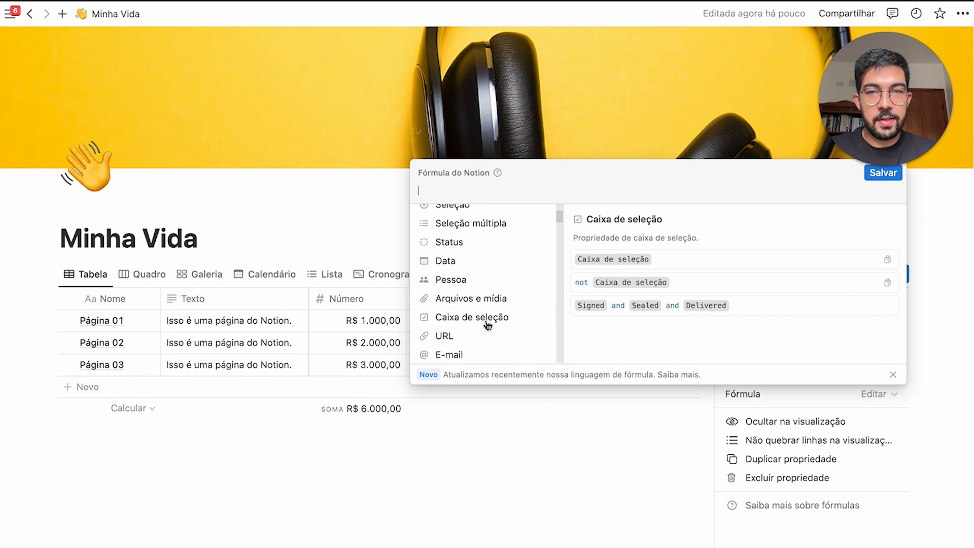
scroll(487, 325, up, 3)
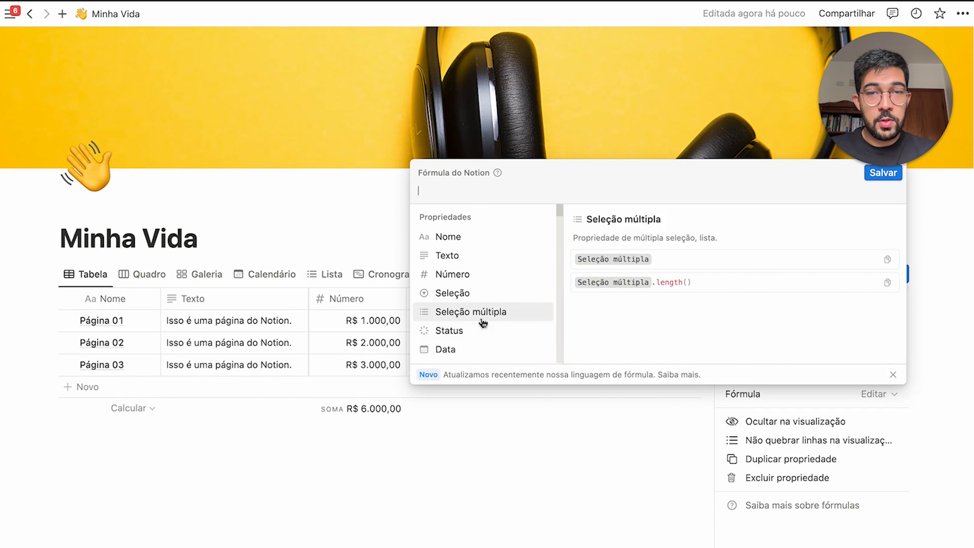
click(474, 278)
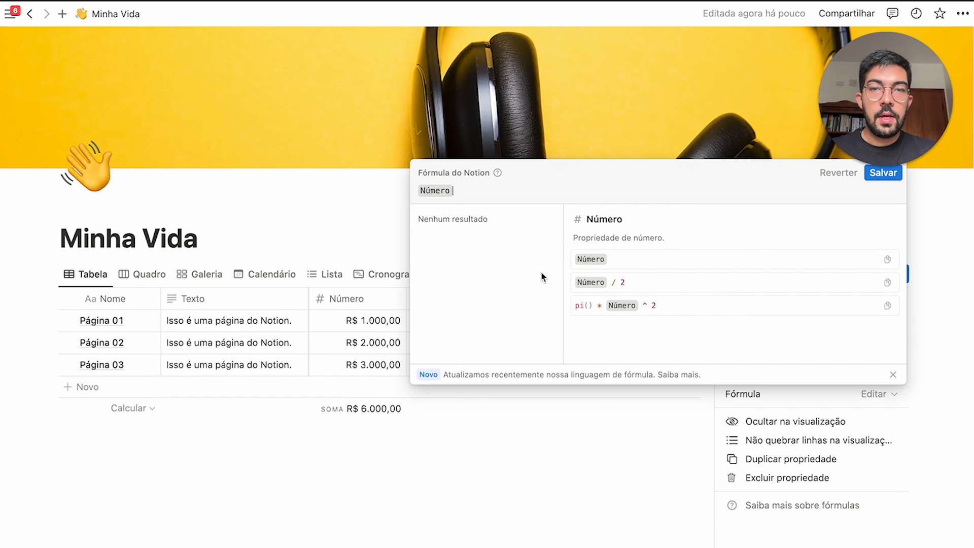
text(*)
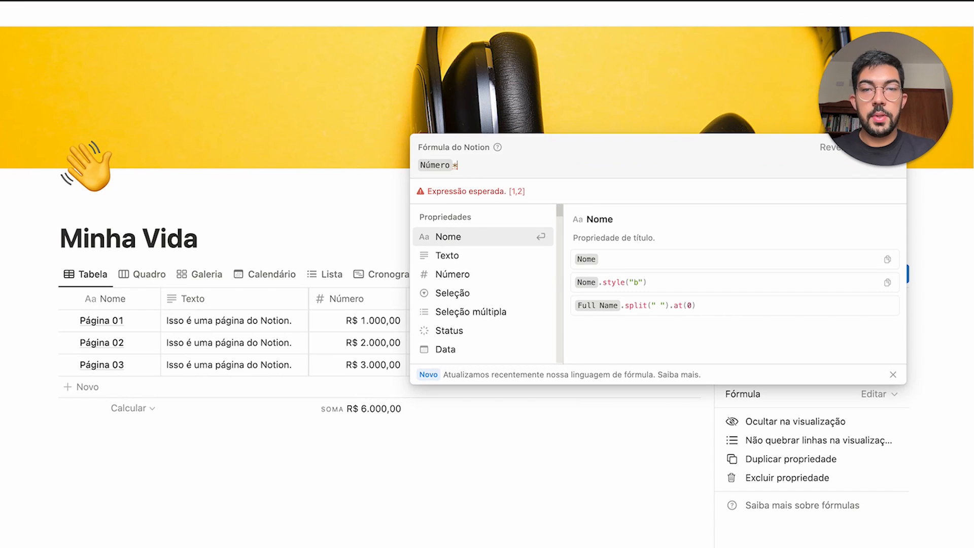
text(2)
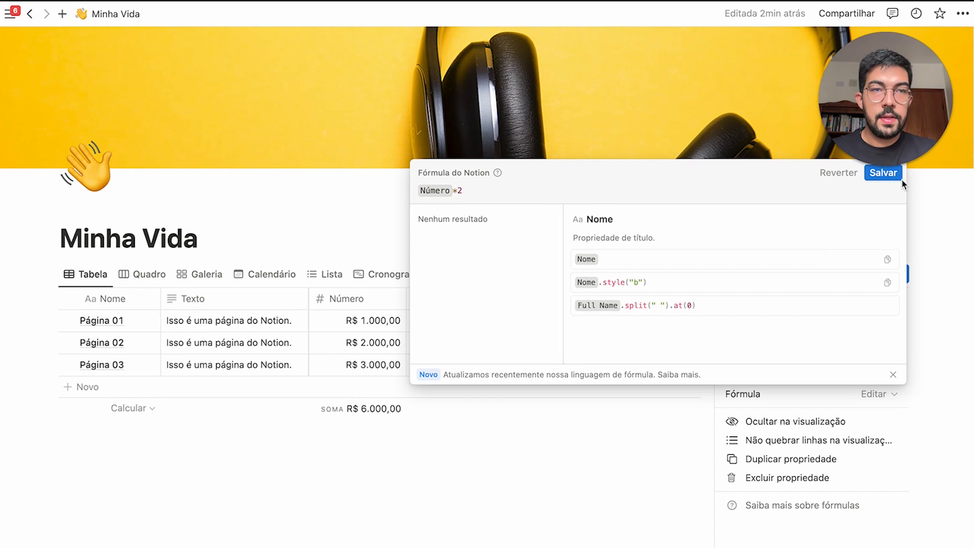
click(883, 172)
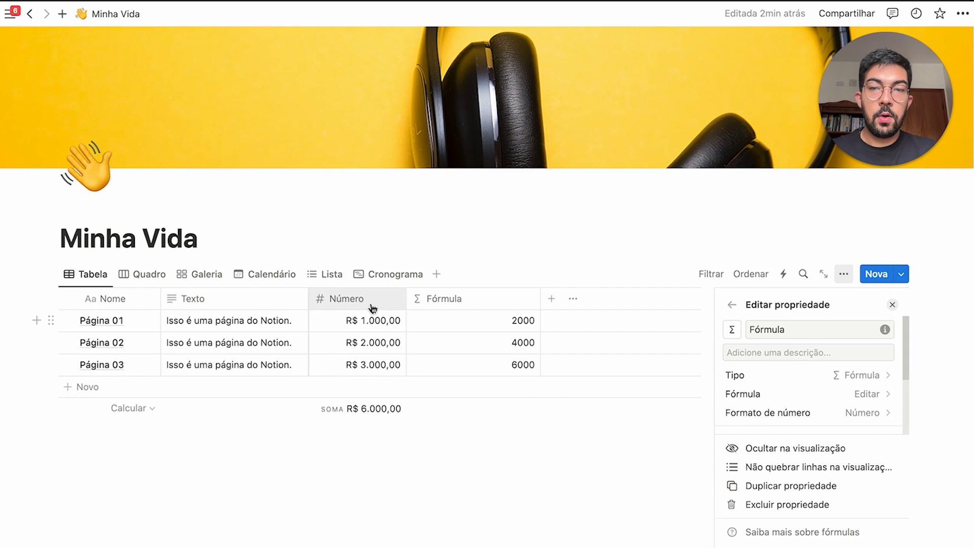
Format the Fórmula column's results as Real currency
drag(373, 322, 367, 371)
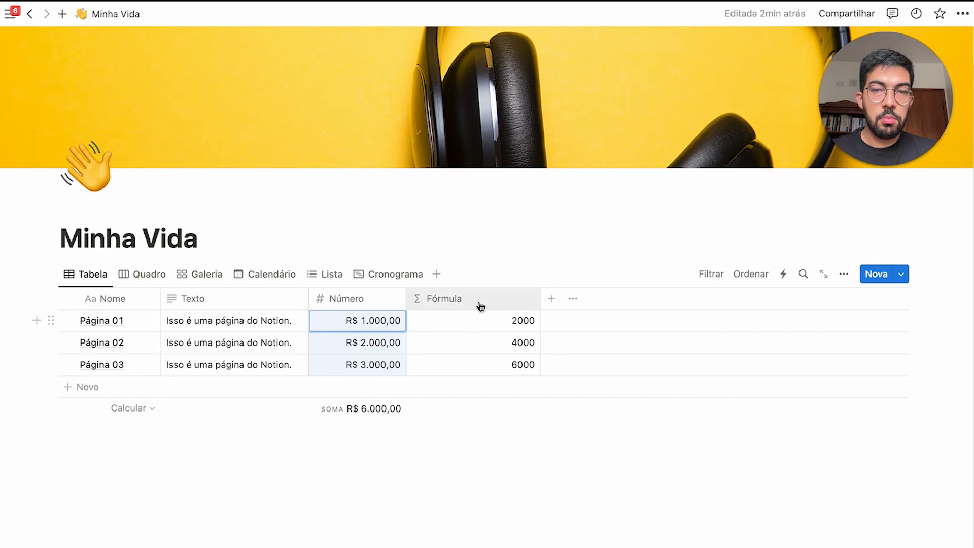
drag(489, 320, 441, 365)
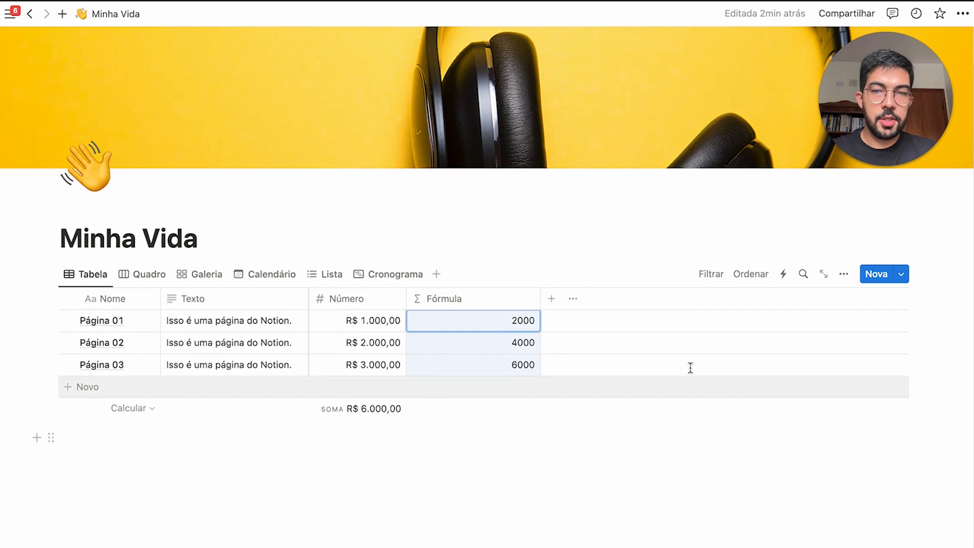
click(444, 299)
click(464, 352)
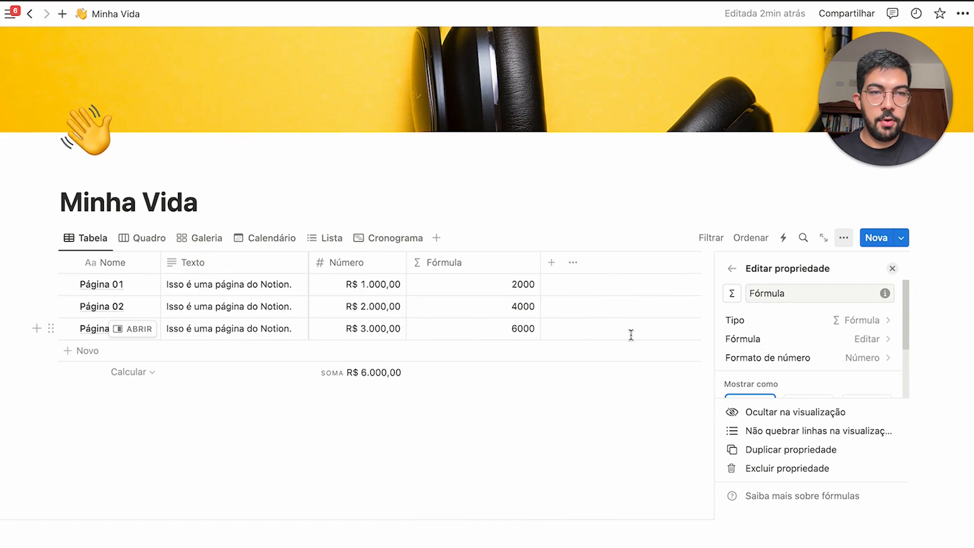
click(845, 358)
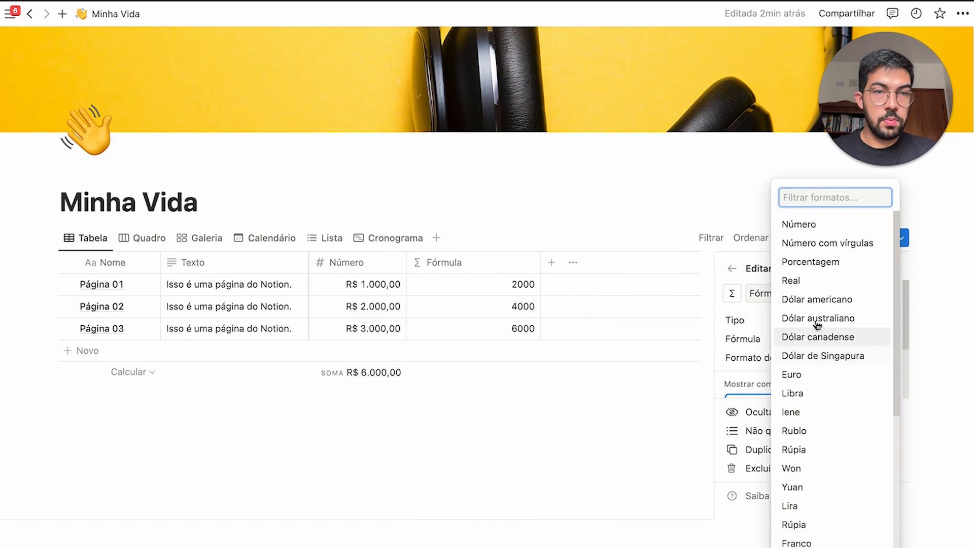
click(828, 280)
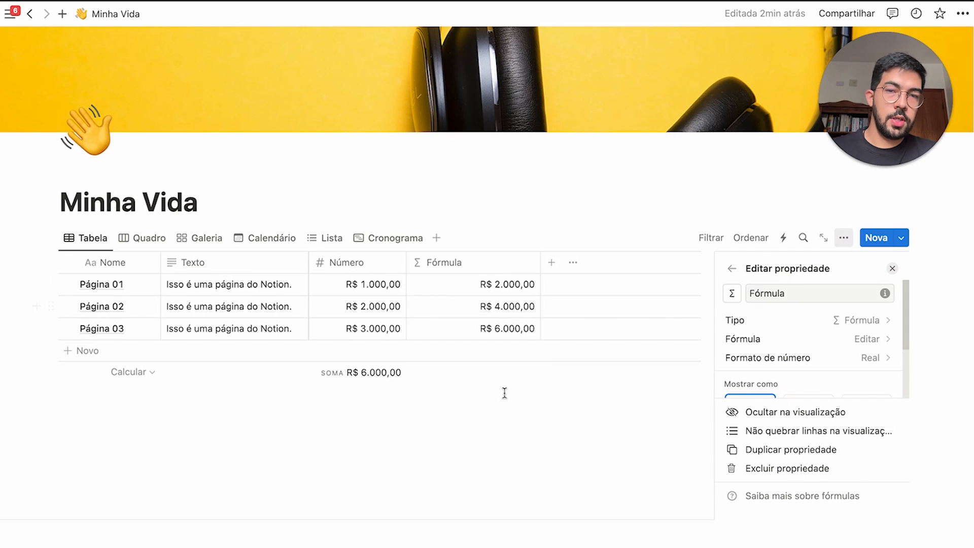
Show a Sum of R$ 12.000,00 under the Fórmula column and widen it slightly
click(507, 372)
click(485, 254)
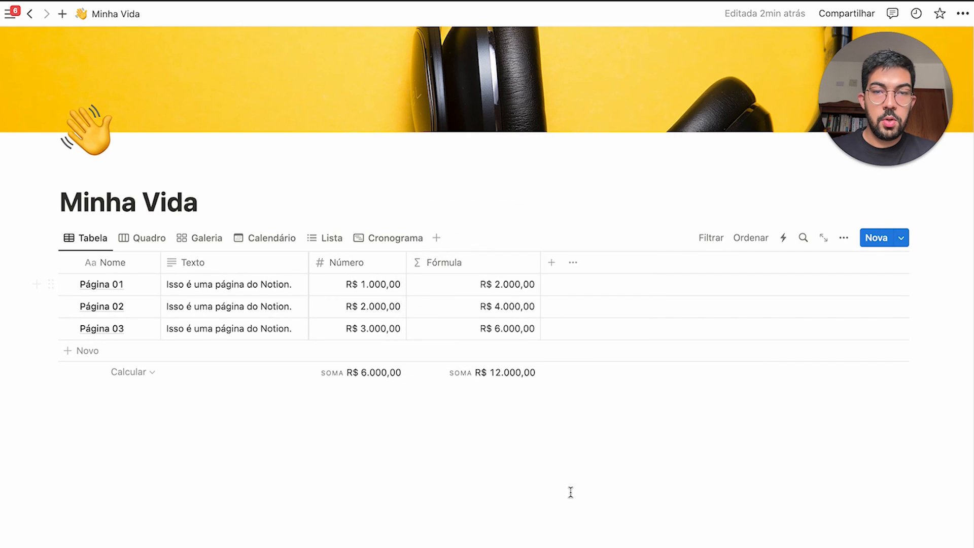
drag(540, 269, 551, 267)
click(467, 267)
click(521, 244)
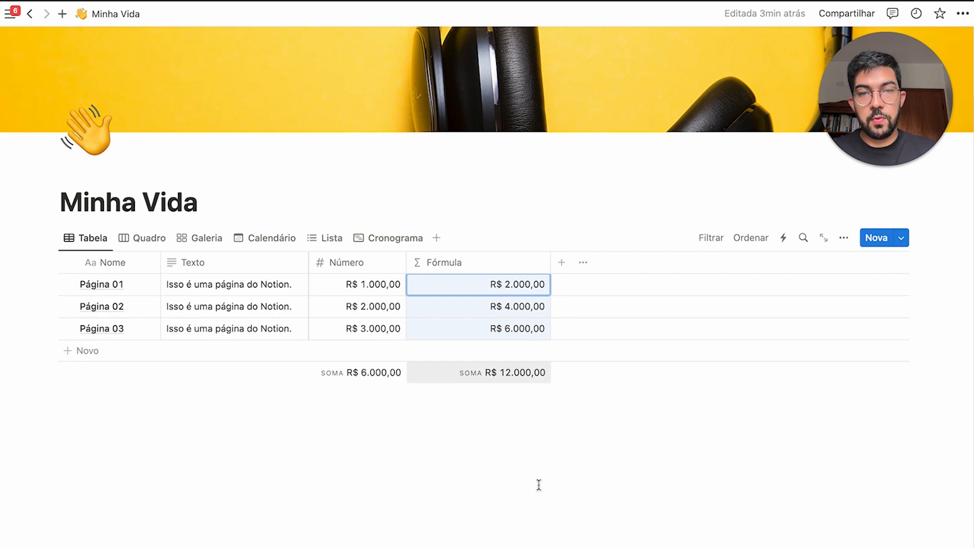
Clear the existing formula from the Fórmula property's formula editor
click(503, 263)
click(496, 315)
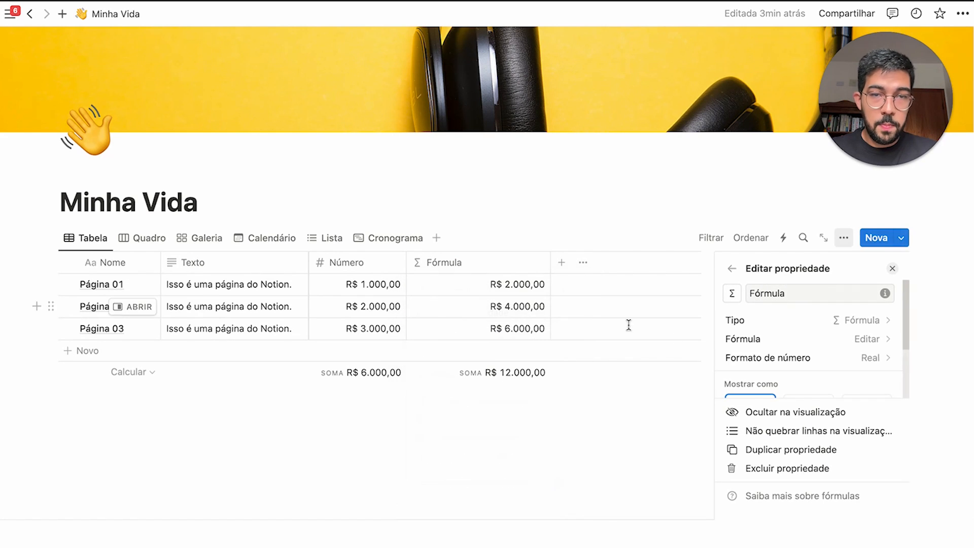
click(846, 349)
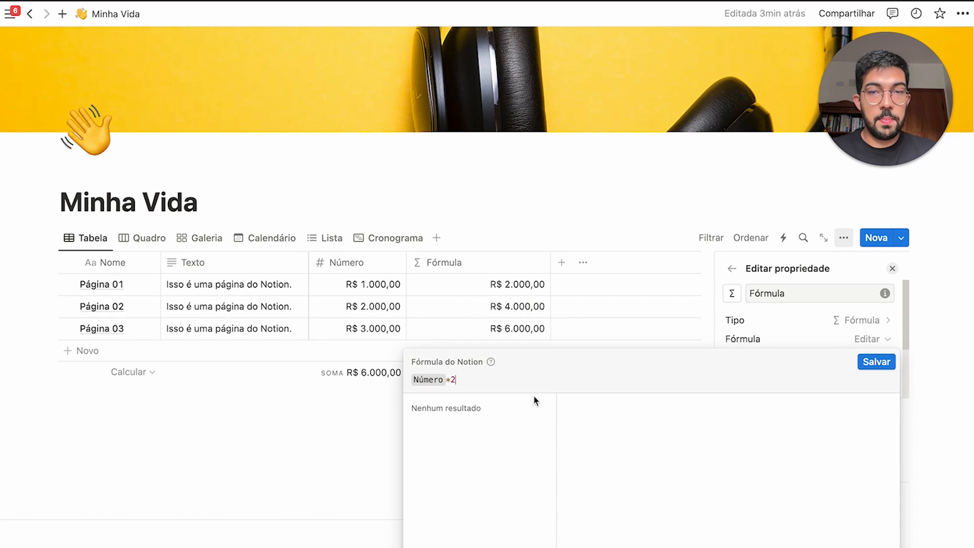
key(ctrl+a)
key(BackSpace)
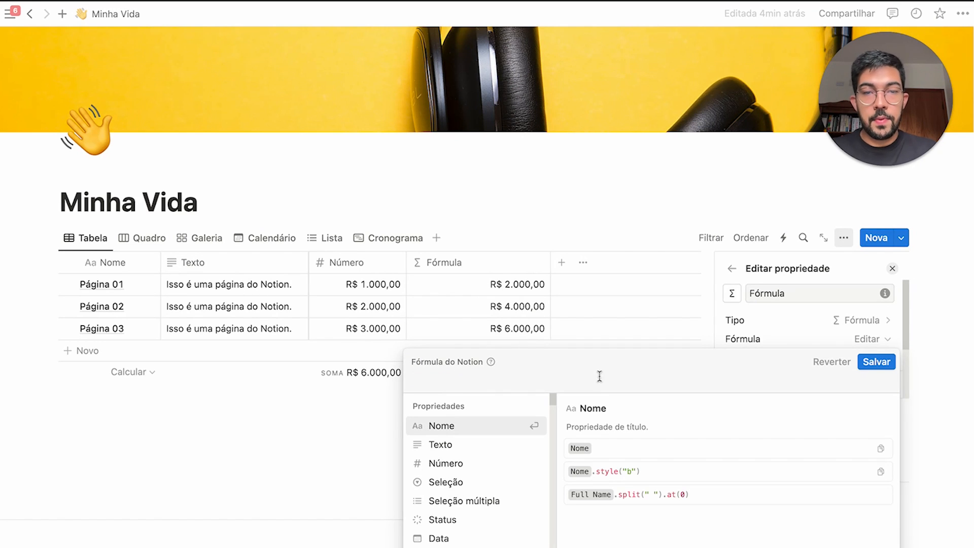
Browse down through the formula editor's function list
scroll(512, 485, down, 10)
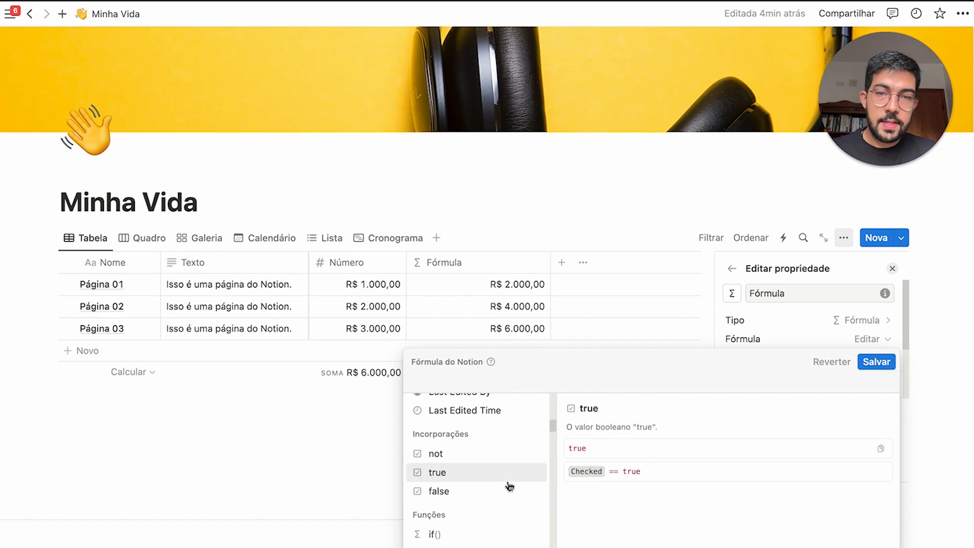
scroll(474, 497, down, 4)
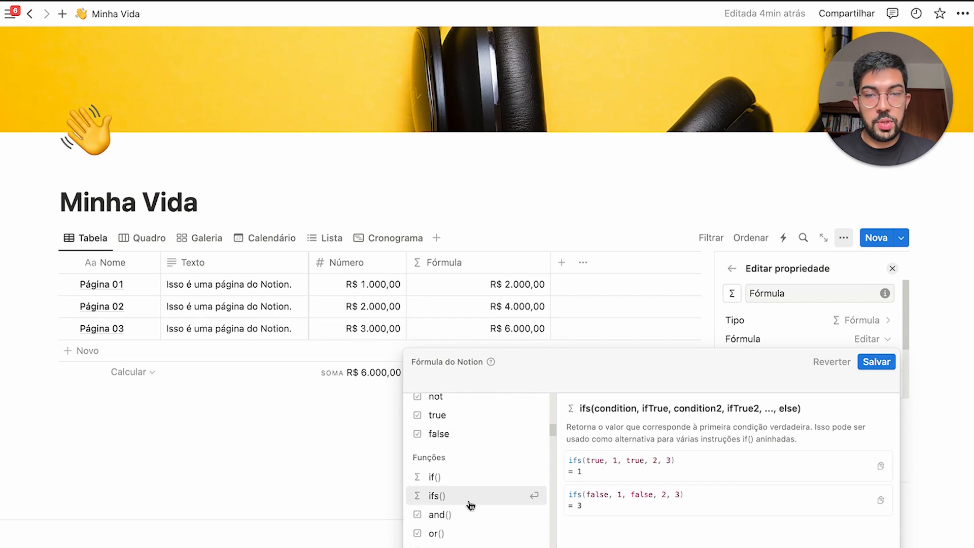
scroll(470, 506, down, 8)
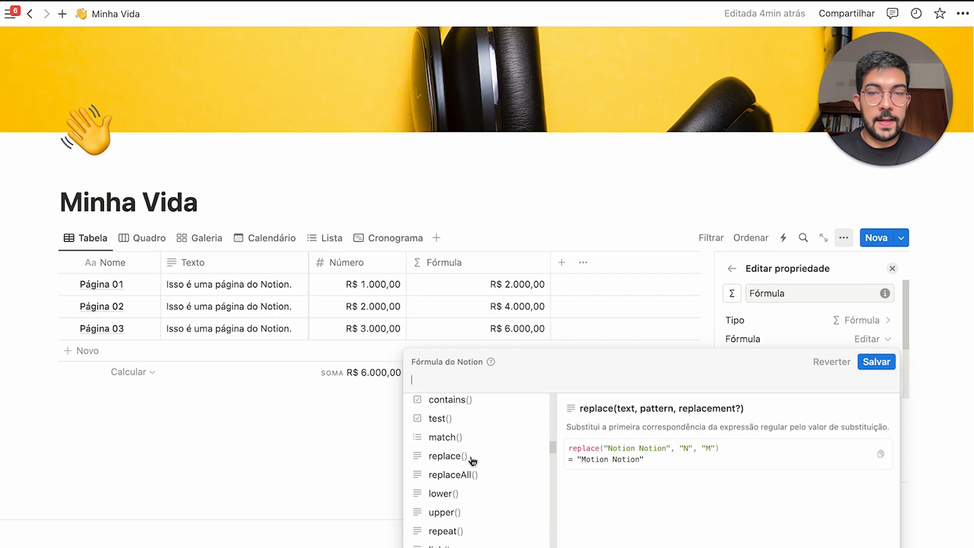
scroll(475, 535, down, 12)
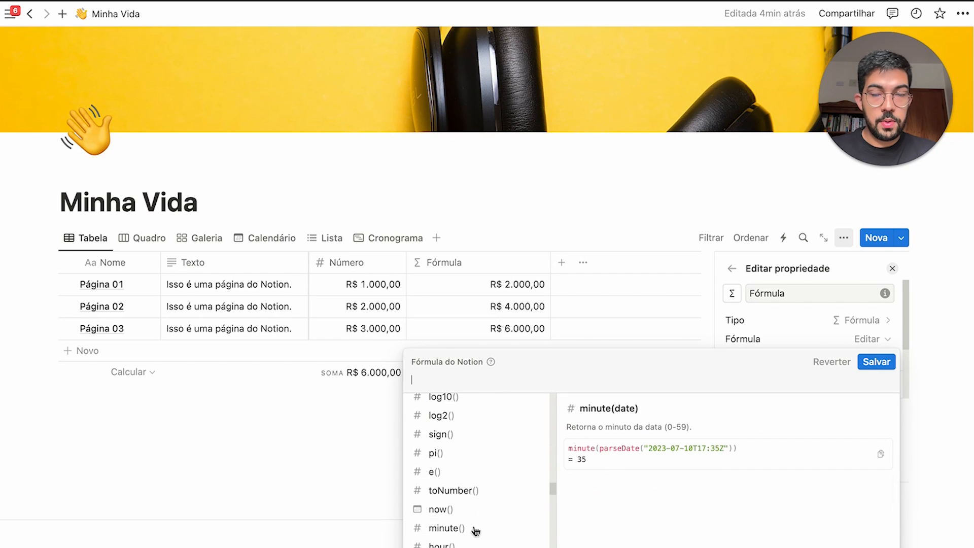
scroll(476, 530, down, 3)
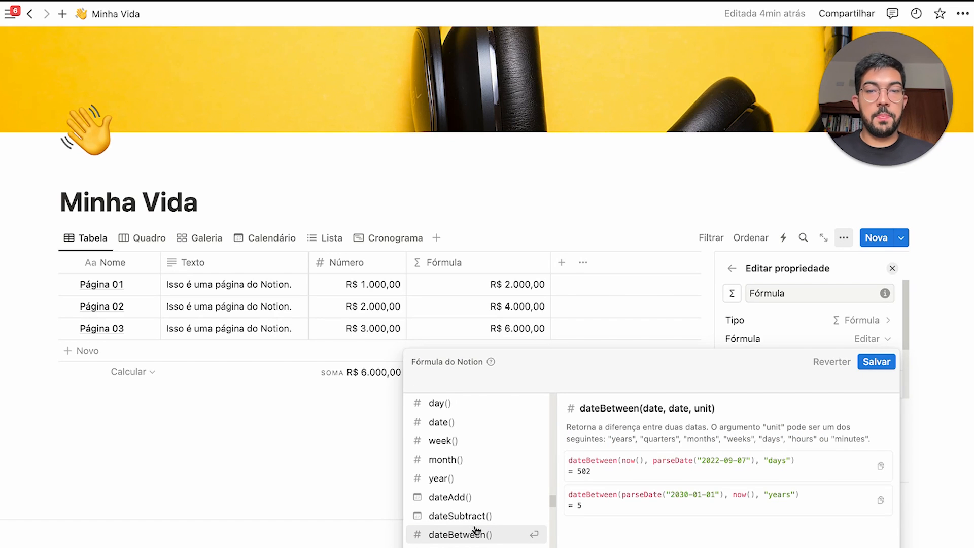
scroll(501, 516, down, 3)
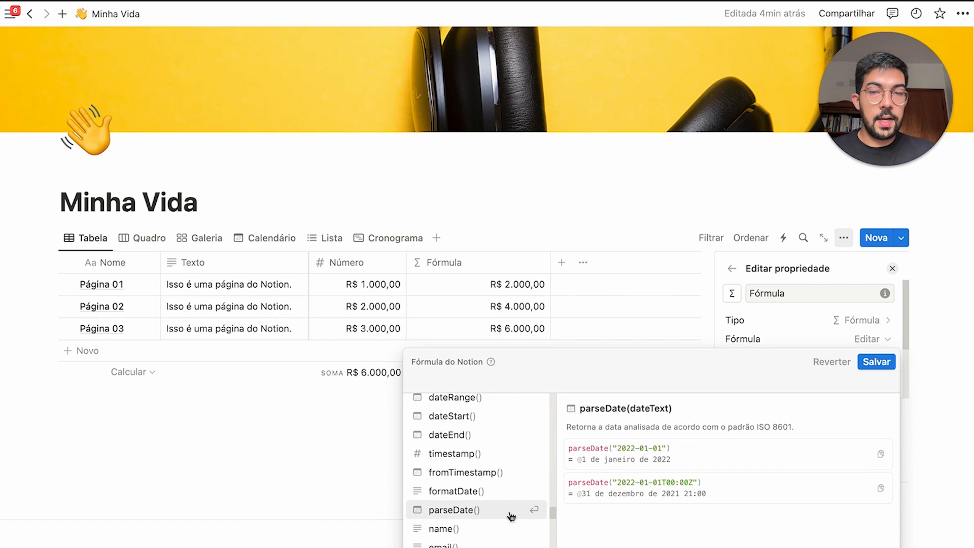
scroll(511, 516, down, 5)
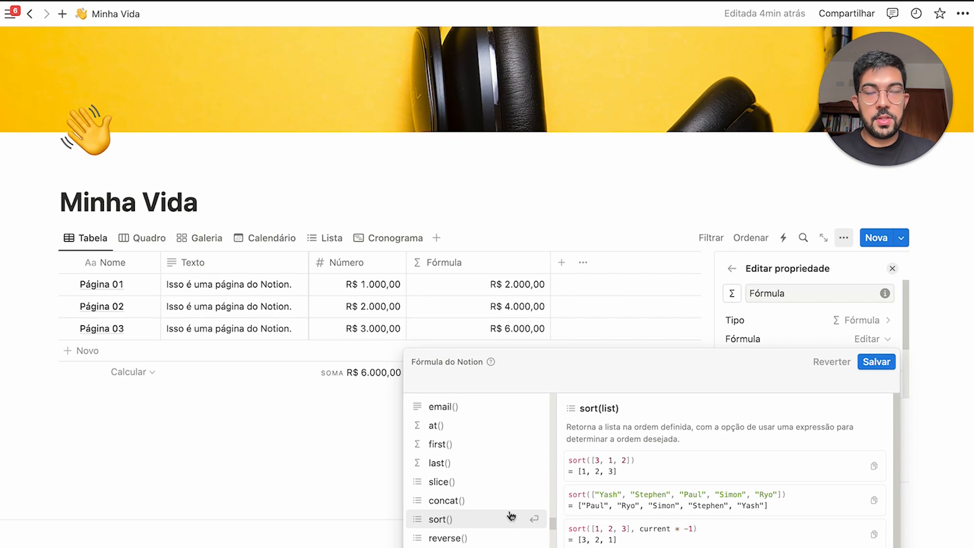
scroll(511, 517, down, 3)
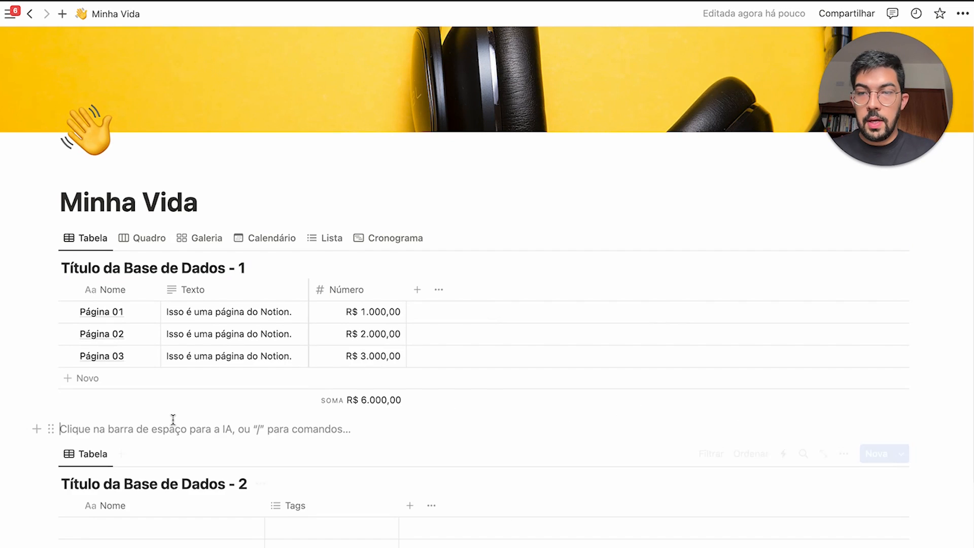
scroll(211, 421, down, 4)
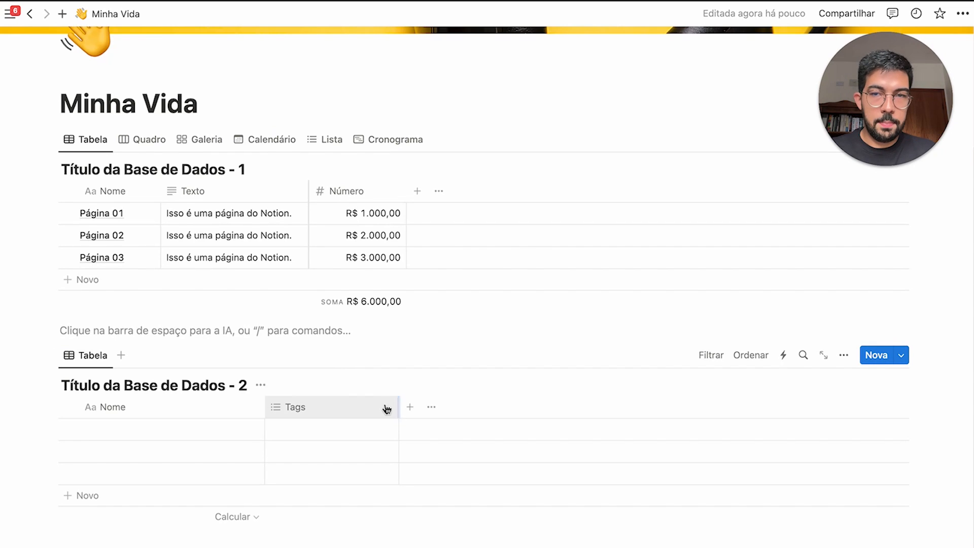
Delete the Tags property from the second table
click(347, 409)
click(355, 355)
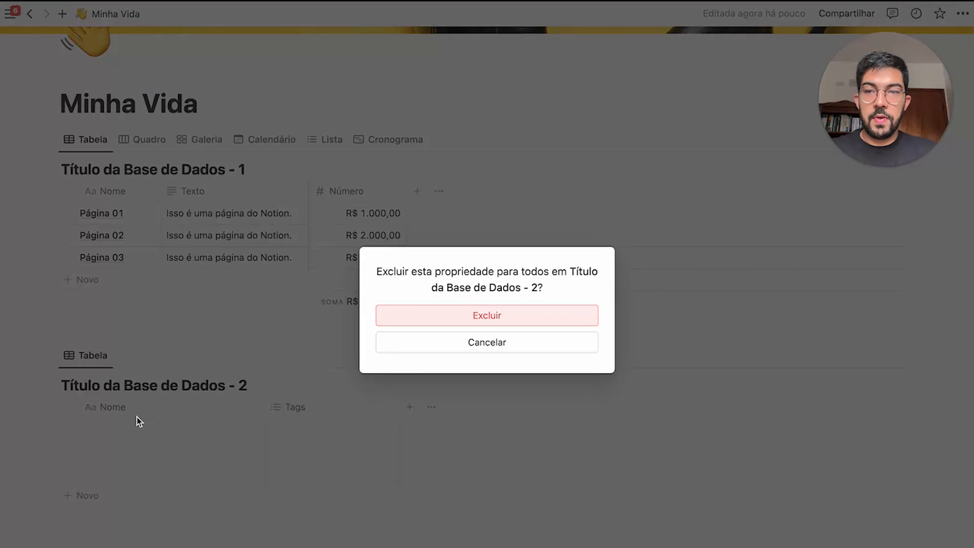
click(460, 324)
Name the second table's rows Cliente 01, Cliente 02 and Cliente 03
click(187, 426)
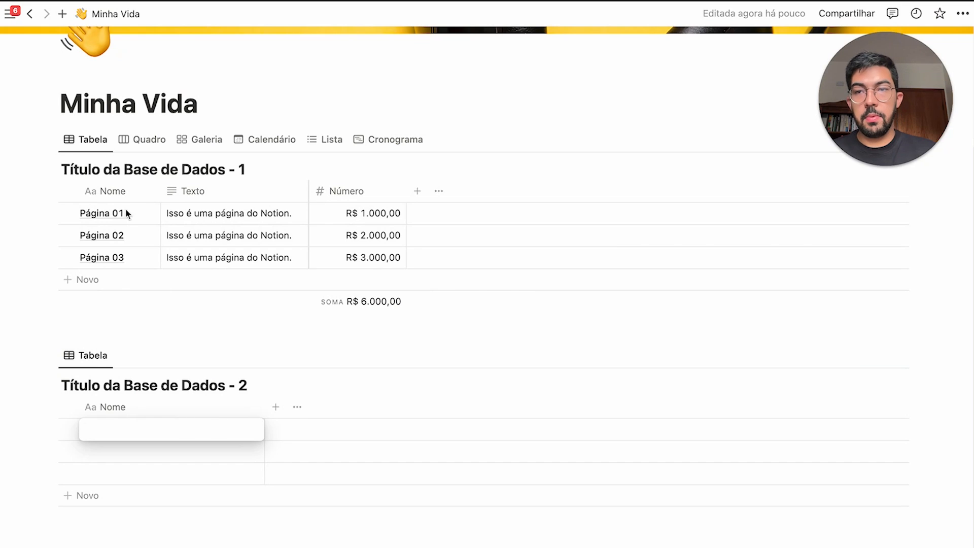
text(Cliente 01)
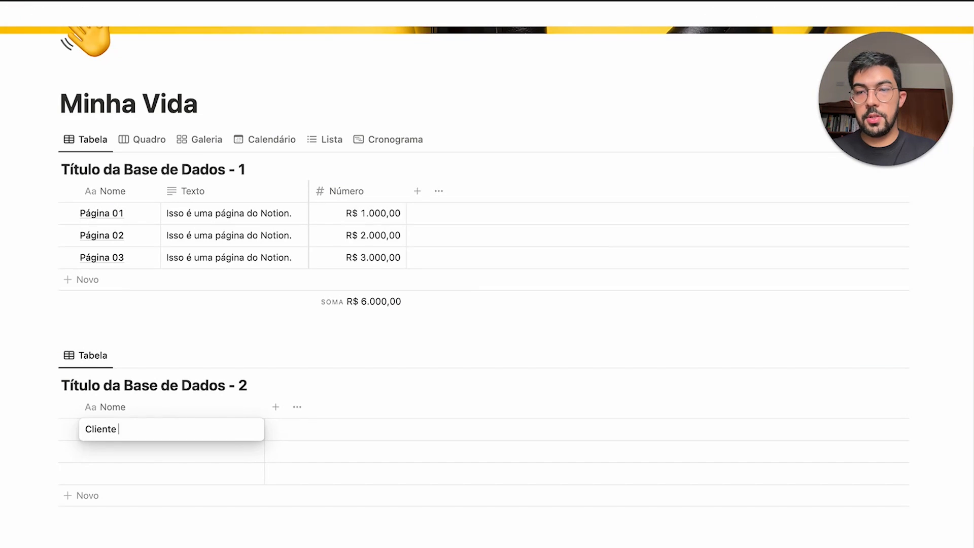
key(Return)
text(Cliente 02)
key(Return)
text(C)
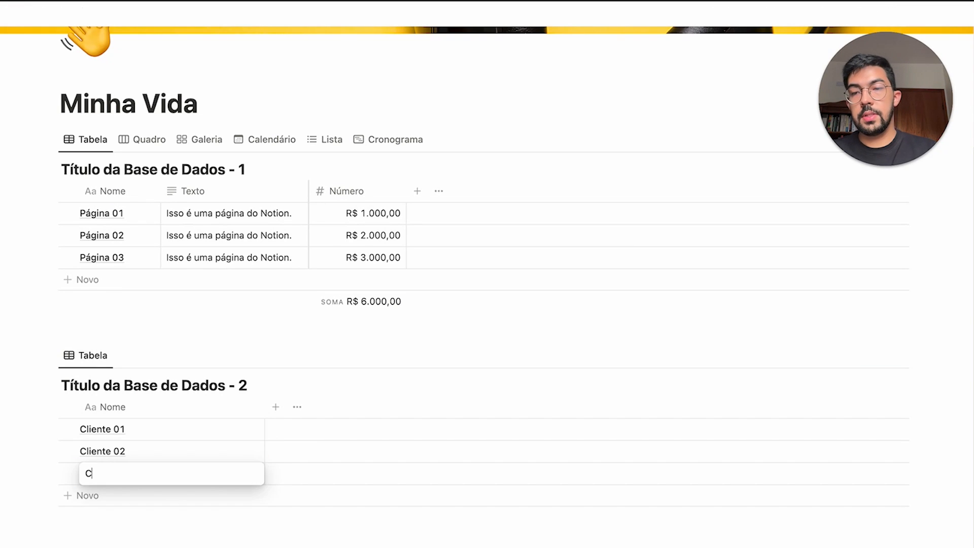
text(liente 03)
key(Escape)
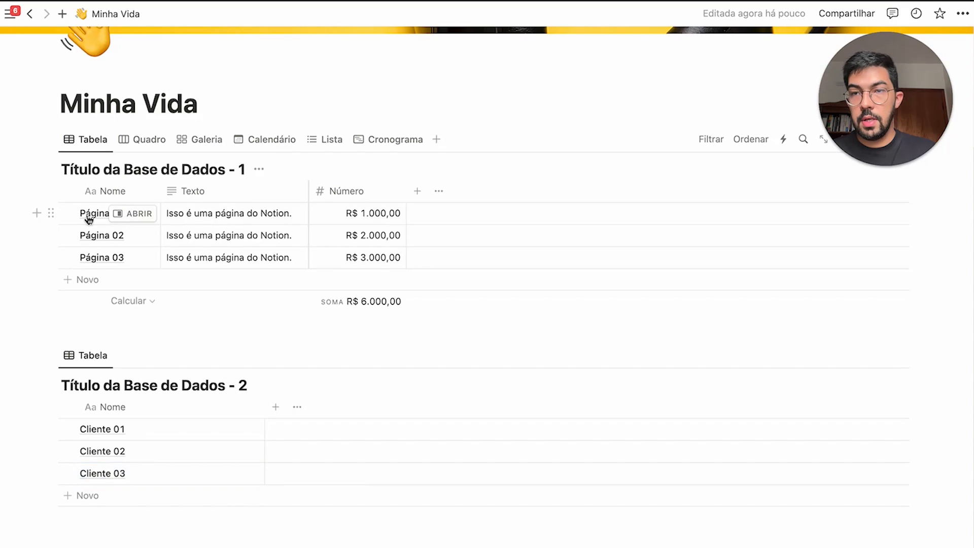
Rename Página rows to Tarefa 01, Tarefa 02, Tarefa 03 and narrow the second table's Nome column
double_click(93, 213)
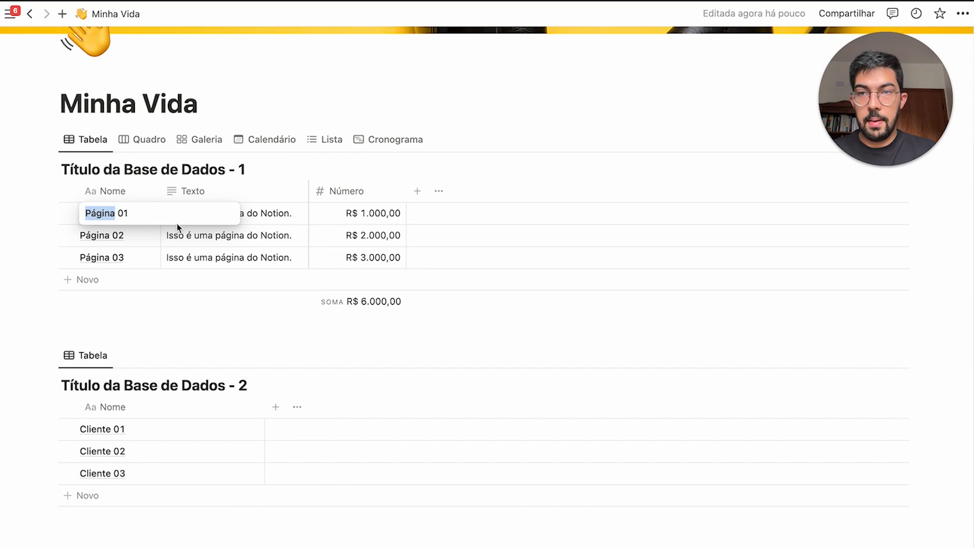
text(Tarefa)
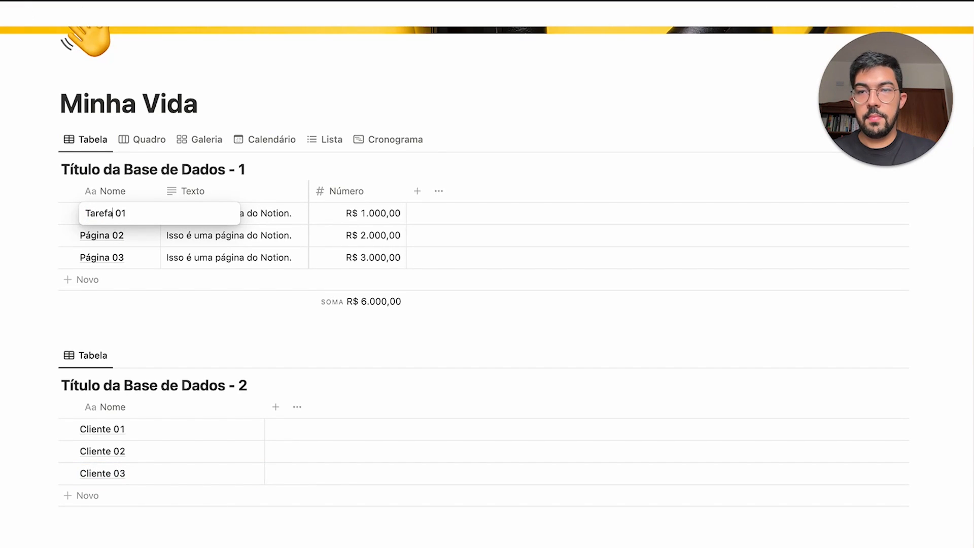
key(Escape)
key(Down)
key(Return)
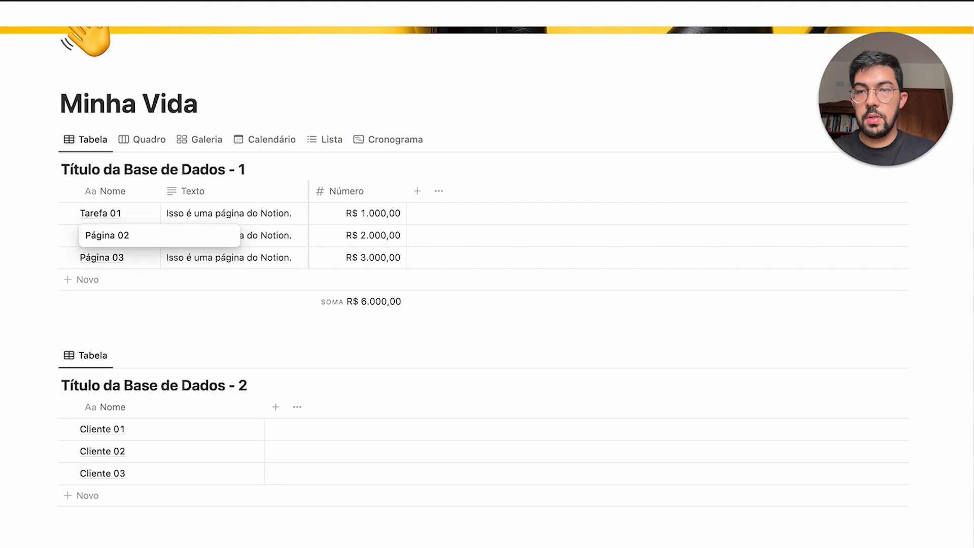
text(Tarefa 02)
key(Escape)
key(Down)
key(Return)
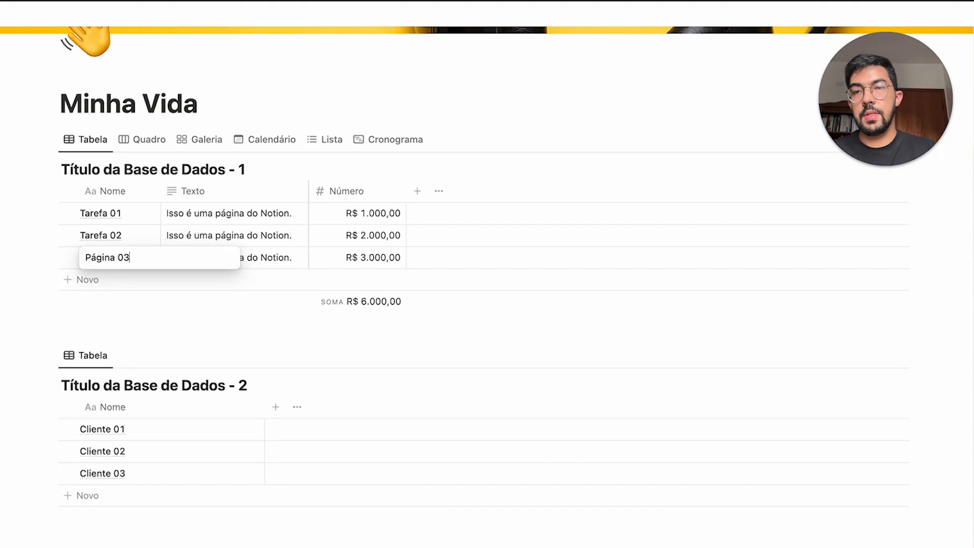
text(Tarefa 03)
key(Escape)
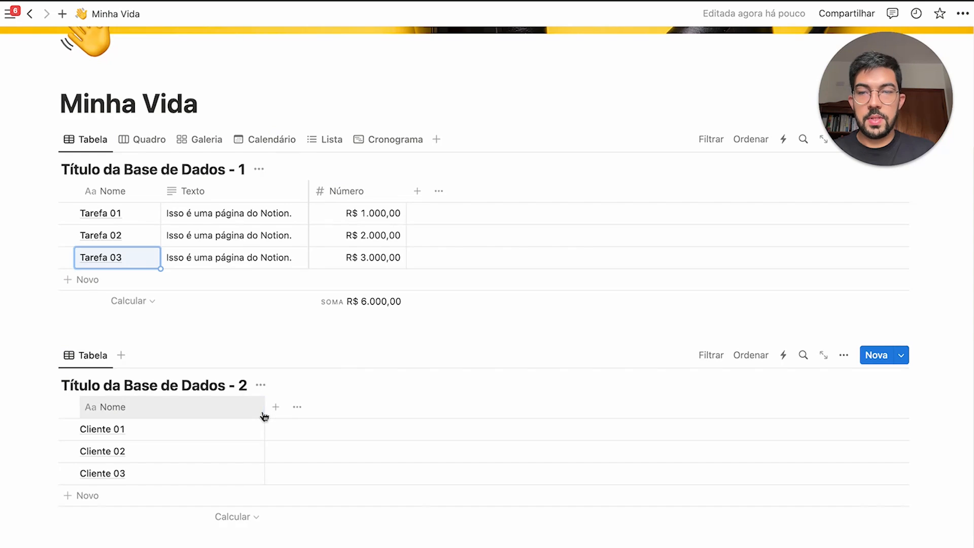
drag(264, 414, 177, 418)
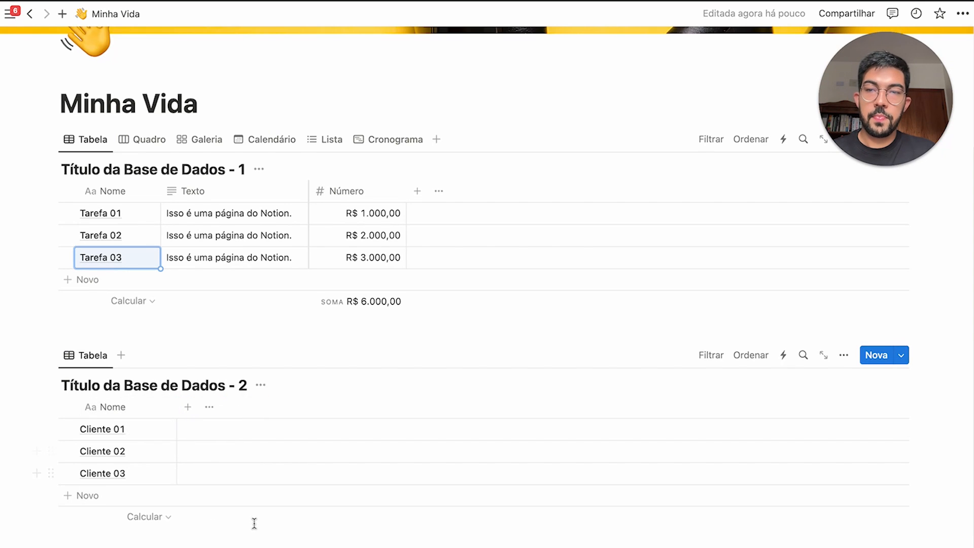
click(301, 355)
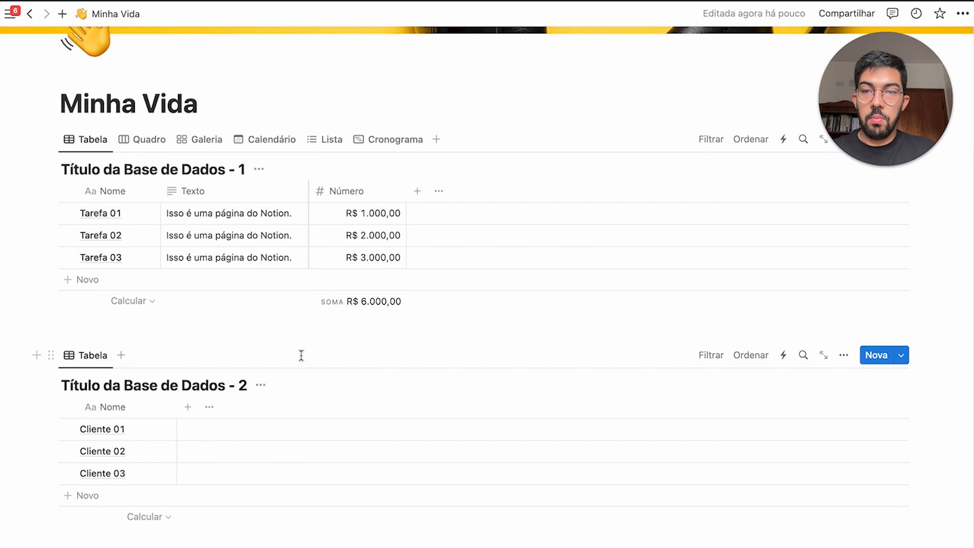
Add a relation property to Título da Base de Dados - 1, shown in both databases
click(191, 404)
scroll(781, 446, down, 5)
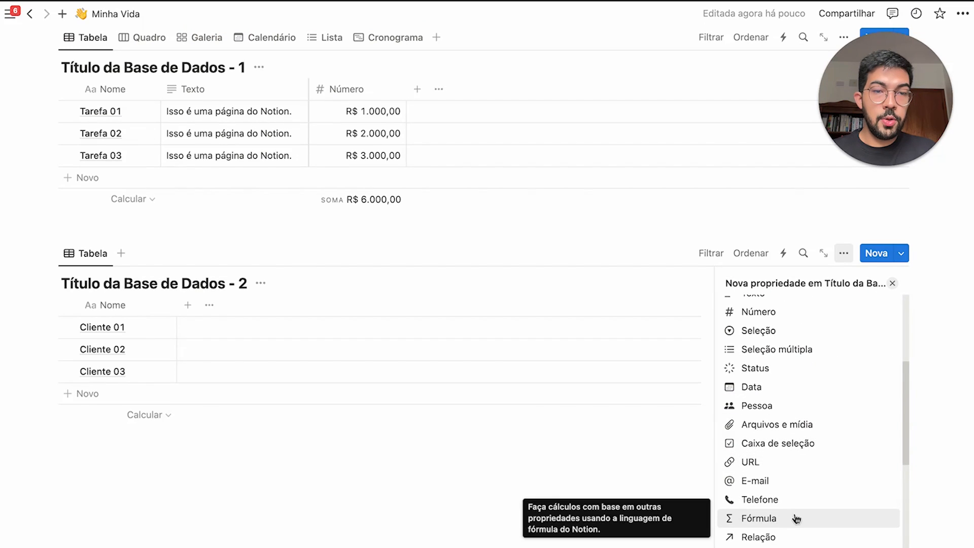
scroll(787, 528, down, 2)
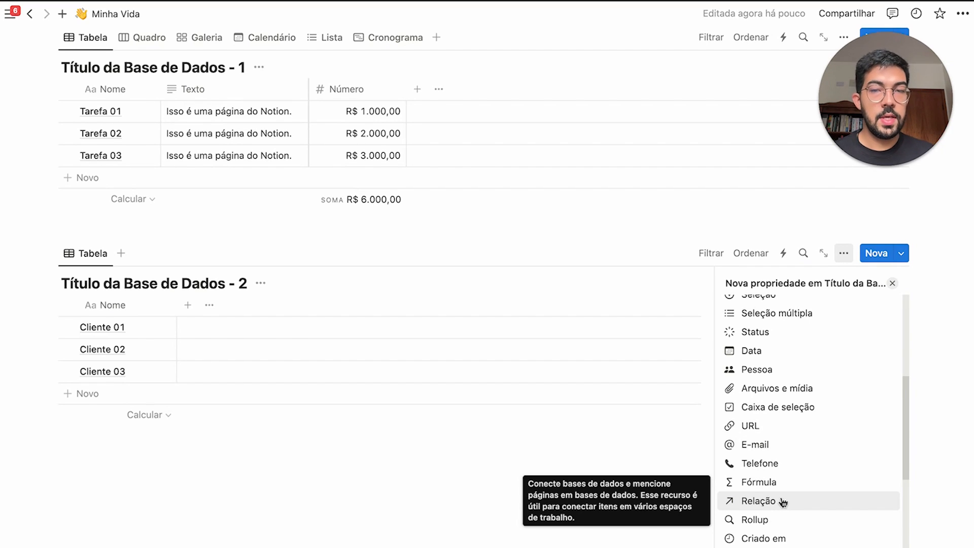
click(817, 509)
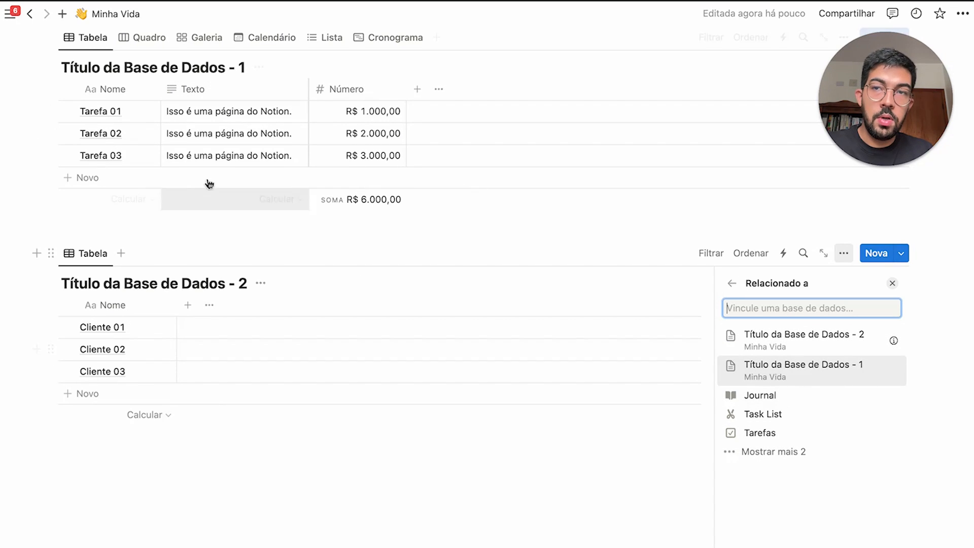
click(816, 361)
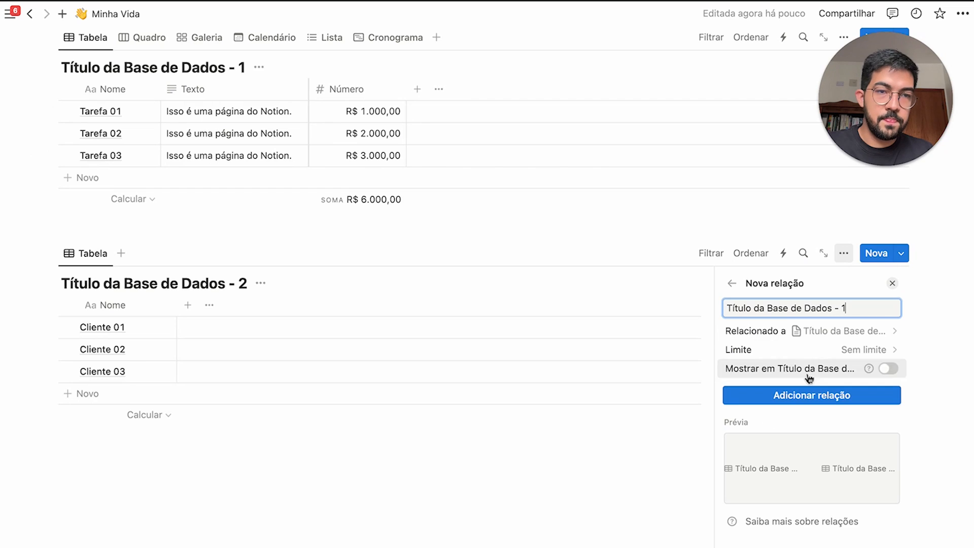
click(892, 376)
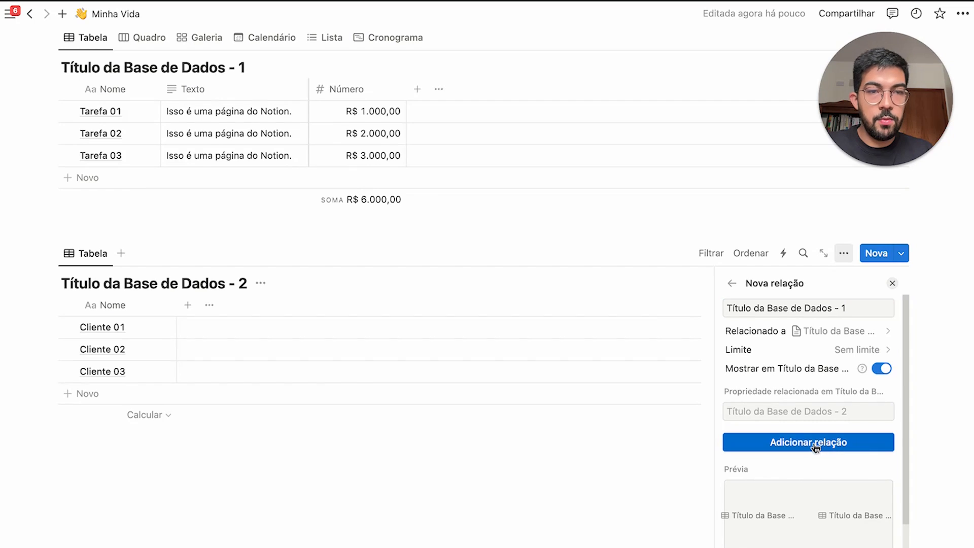
click(776, 443)
click(542, 482)
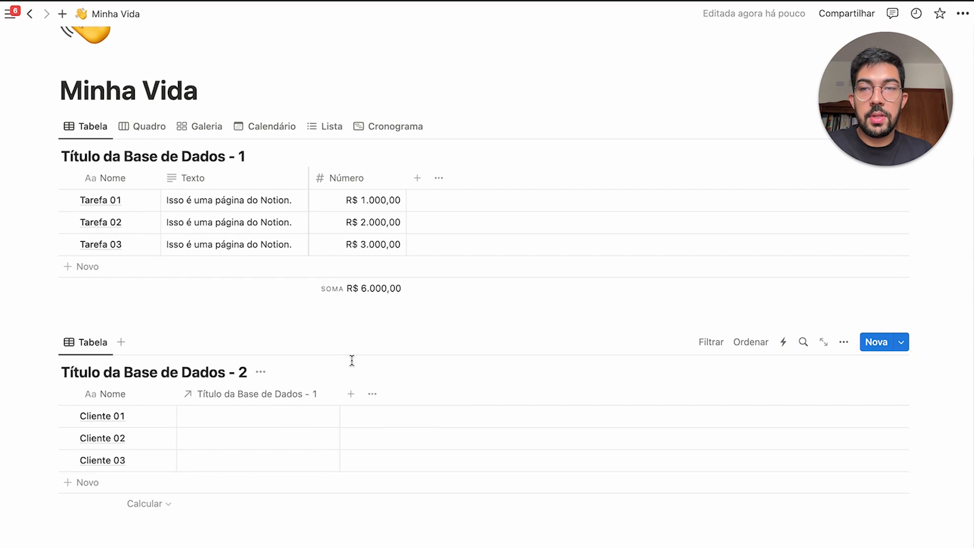
scroll(352, 361, up, 5)
Unhide the new relation column in the first table's view properties
click(843, 282)
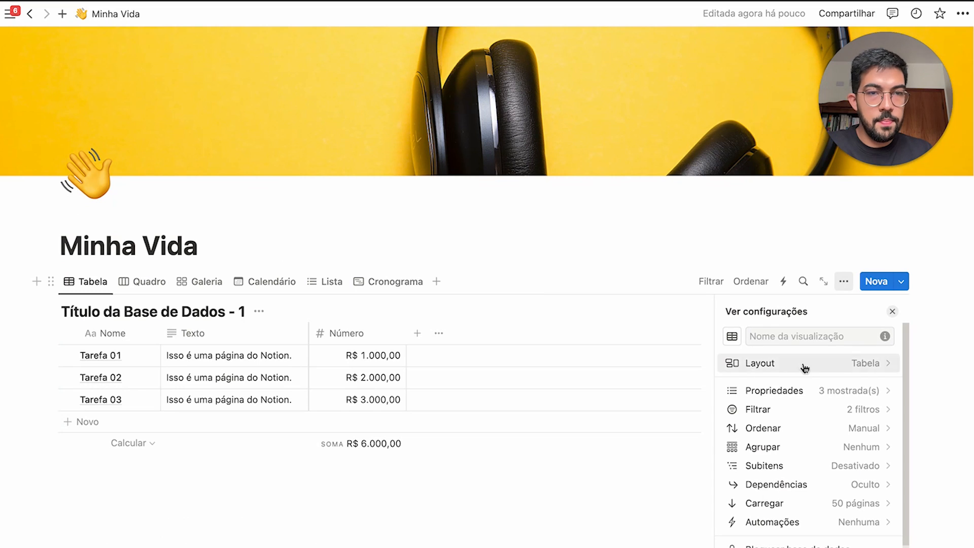
click(746, 392)
scroll(795, 456, down, 3)
scroll(794, 455, down, 2)
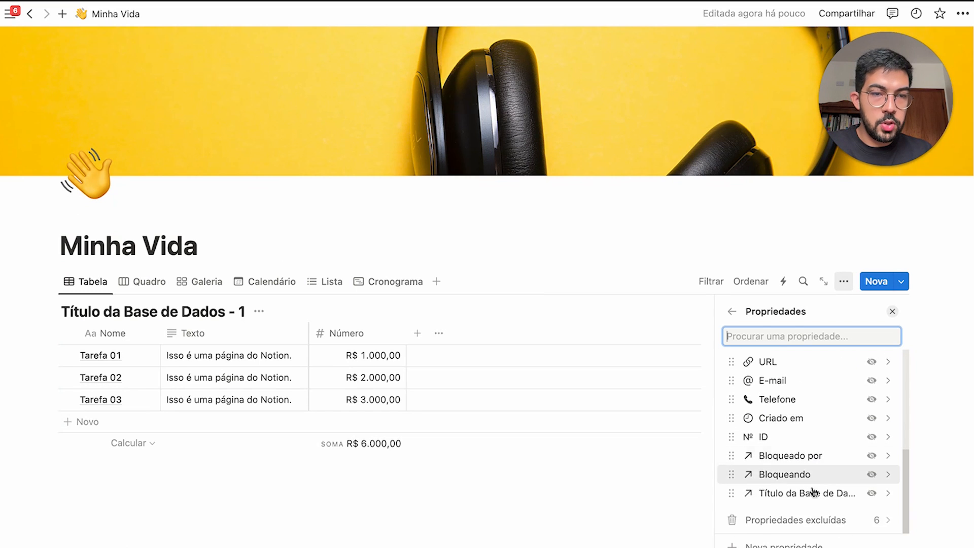
click(870, 495)
click(537, 281)
Link Cliente 01 to Tarefa 01, Tarefa 03 and Tarefa 02, and widen the relation column
scroll(537, 280, down, 2)
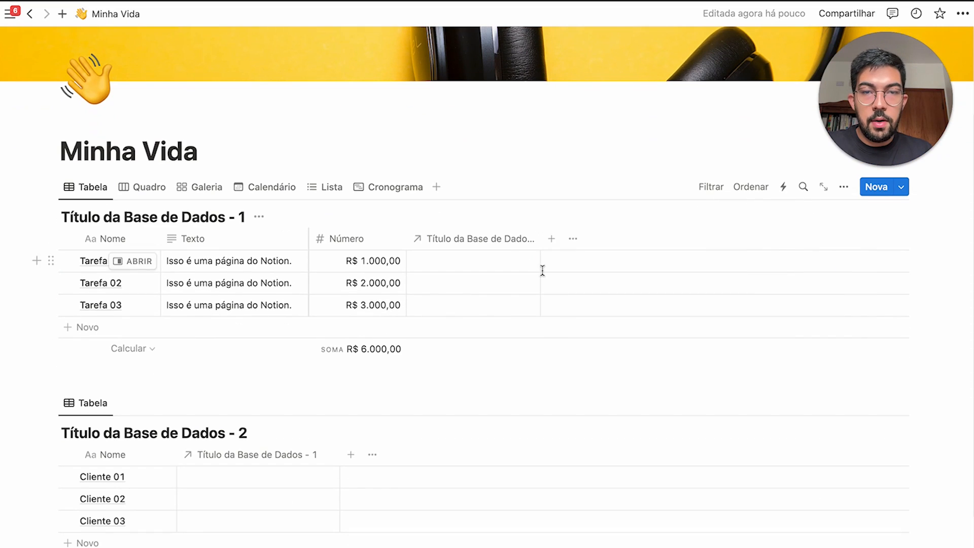
scroll(550, 350, down, 2)
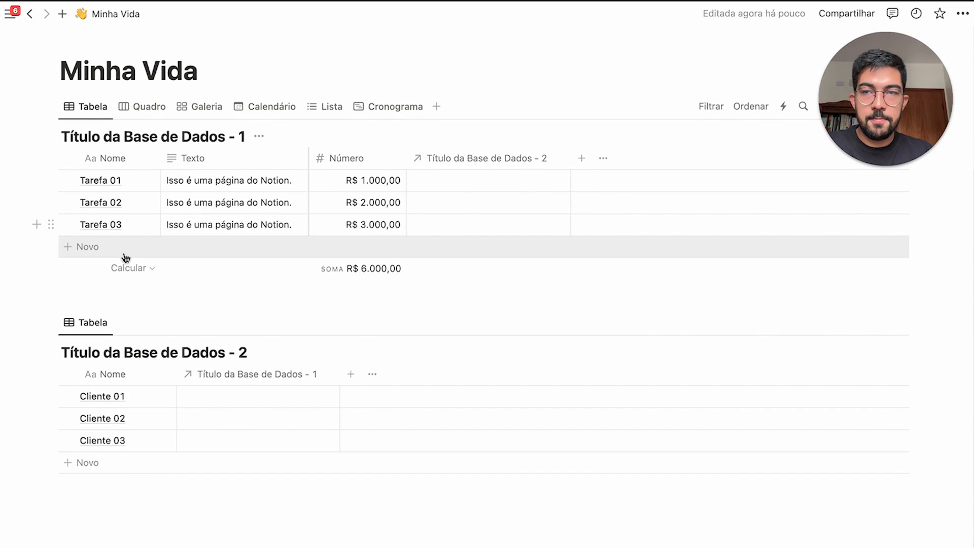
click(436, 184)
key(Escape)
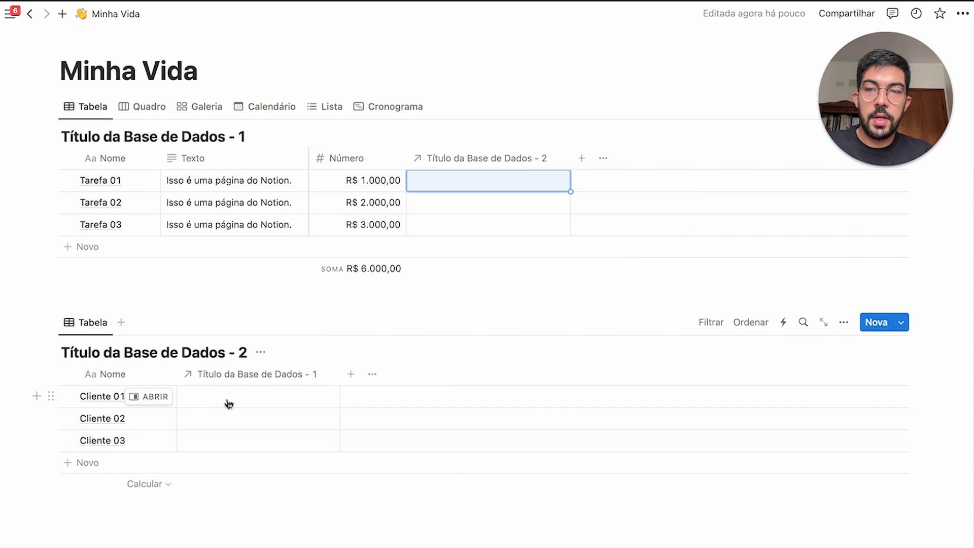
click(284, 397)
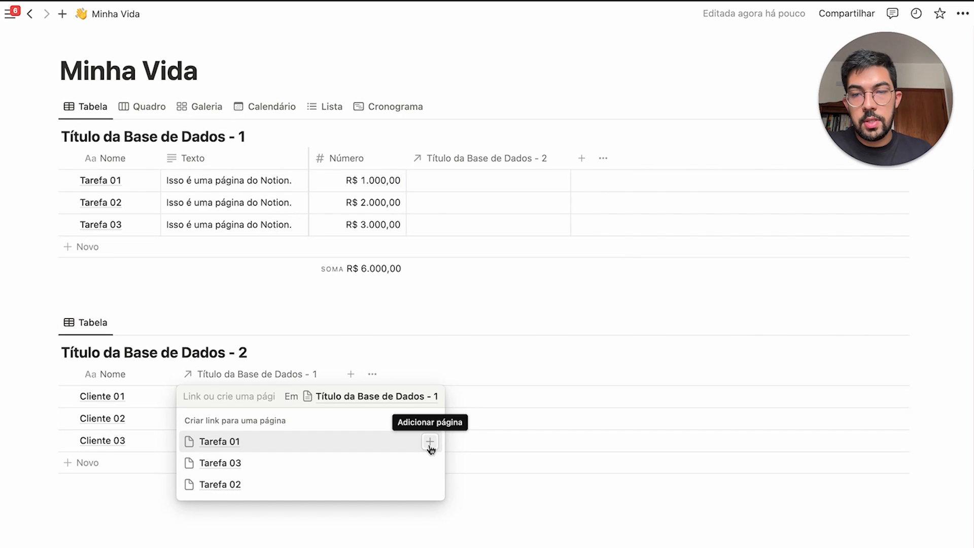
click(430, 441)
click(430, 484)
click(430, 508)
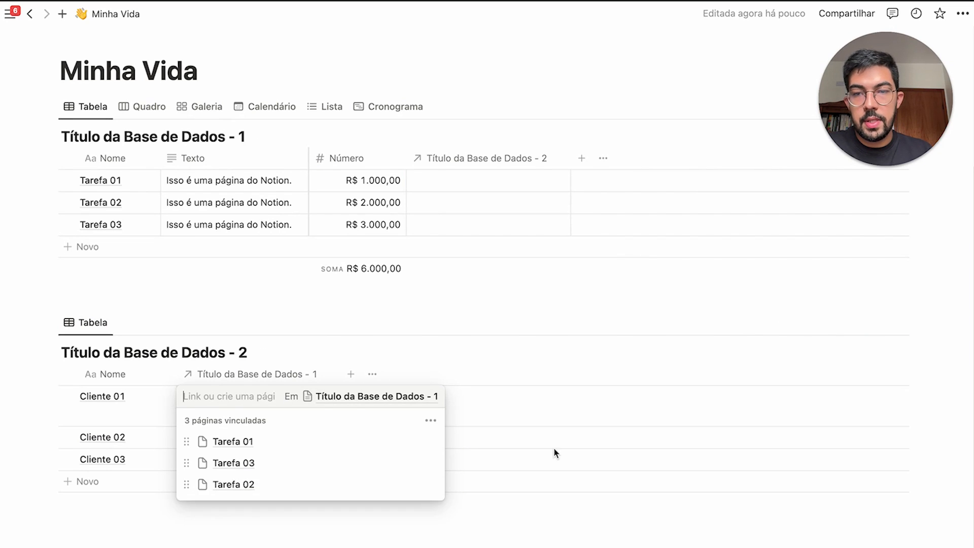
key(Escape)
drag(358, 371, 378, 374)
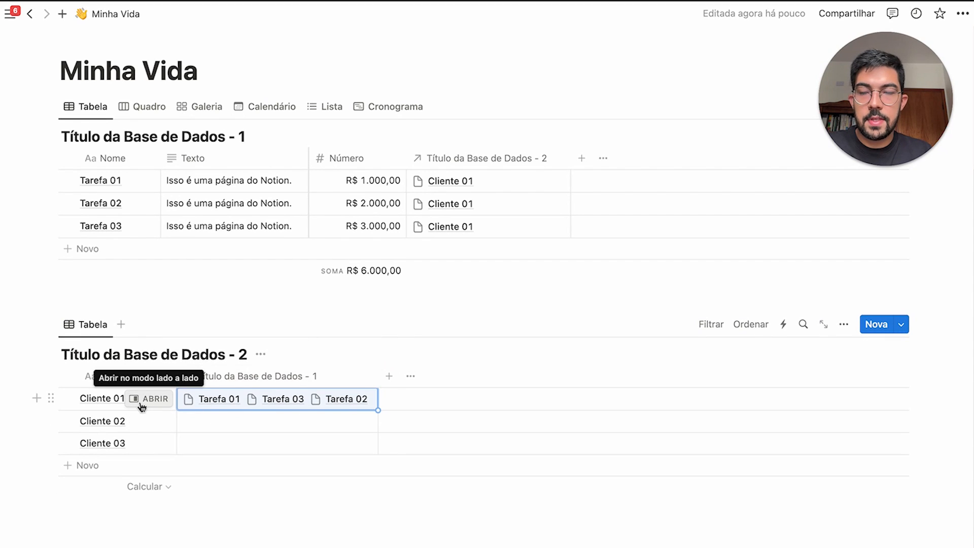
click(382, 529)
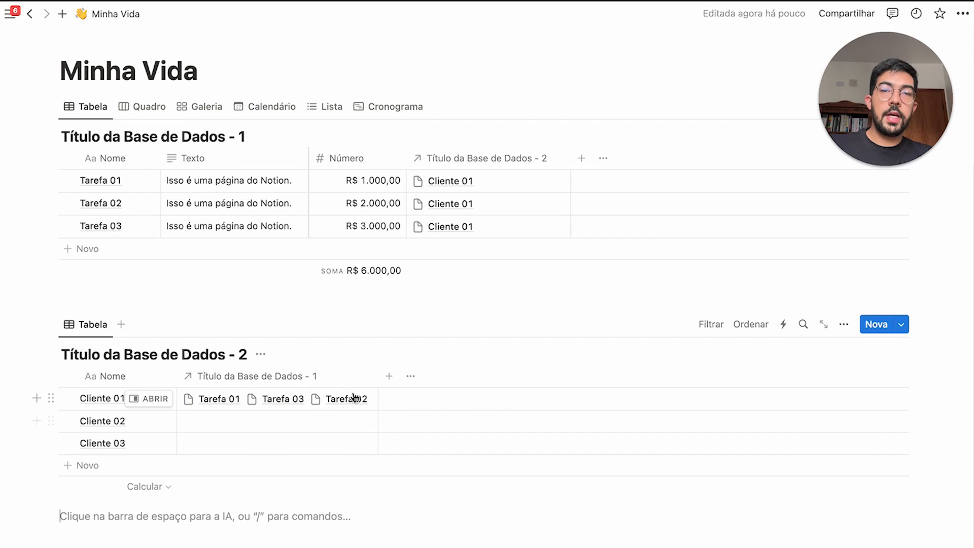
Review the relation property's settings
click(305, 377)
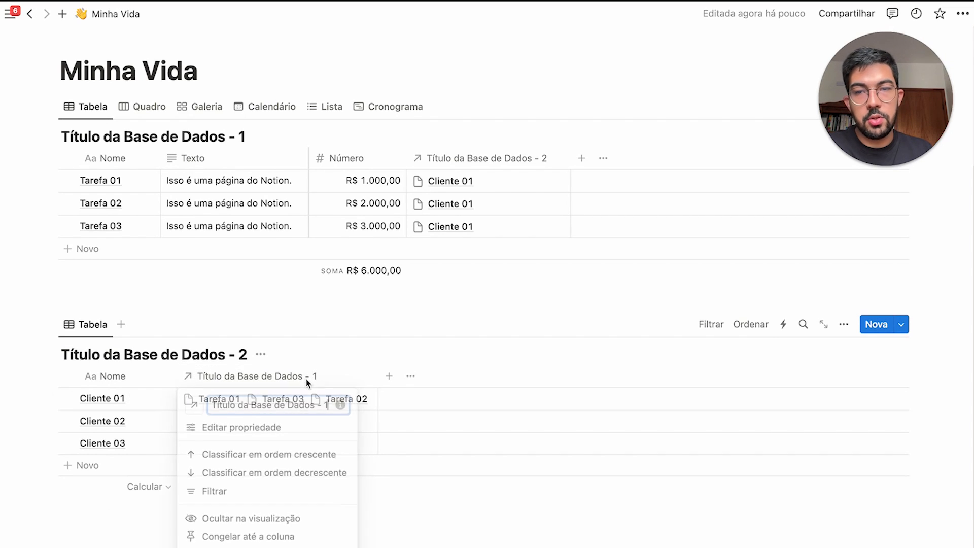
click(303, 428)
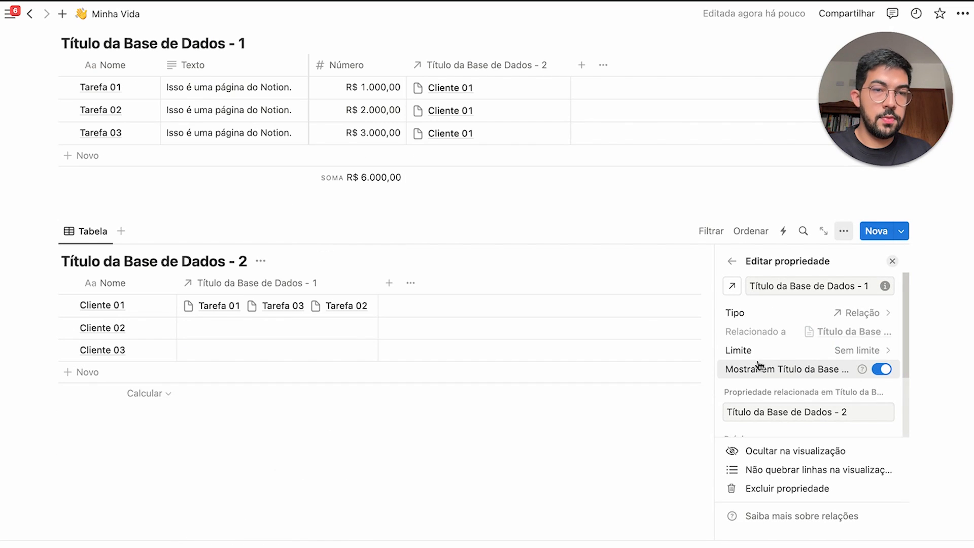
scroll(759, 366, down, 3)
scroll(772, 363, up, 3)
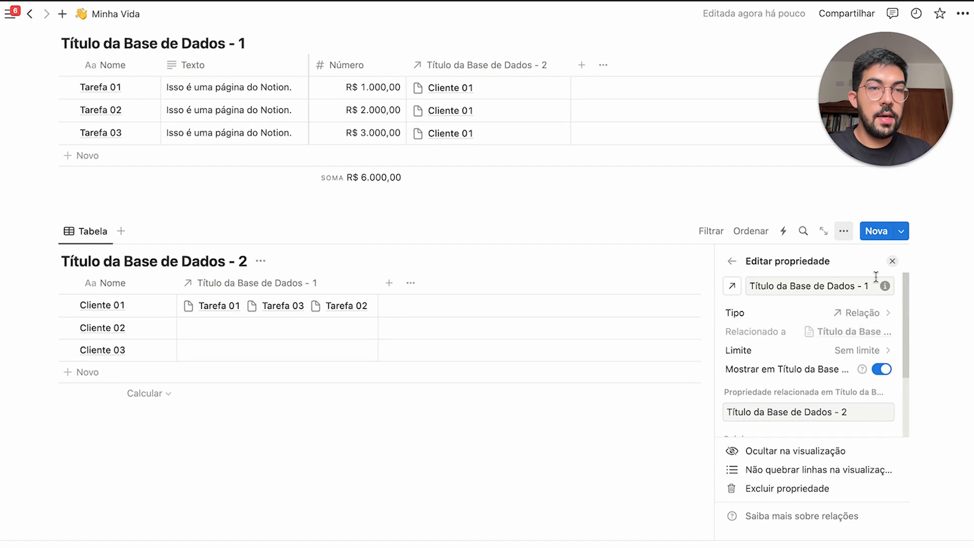
click(893, 262)
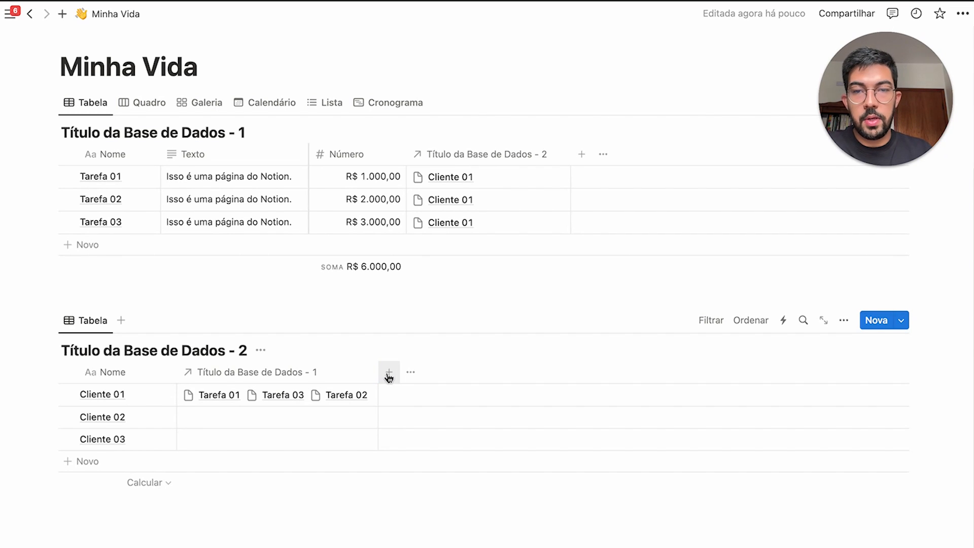
Add a Rollup property rolling up Número through Título da Base de Dados - 1
click(388, 375)
scroll(756, 421, down, 5)
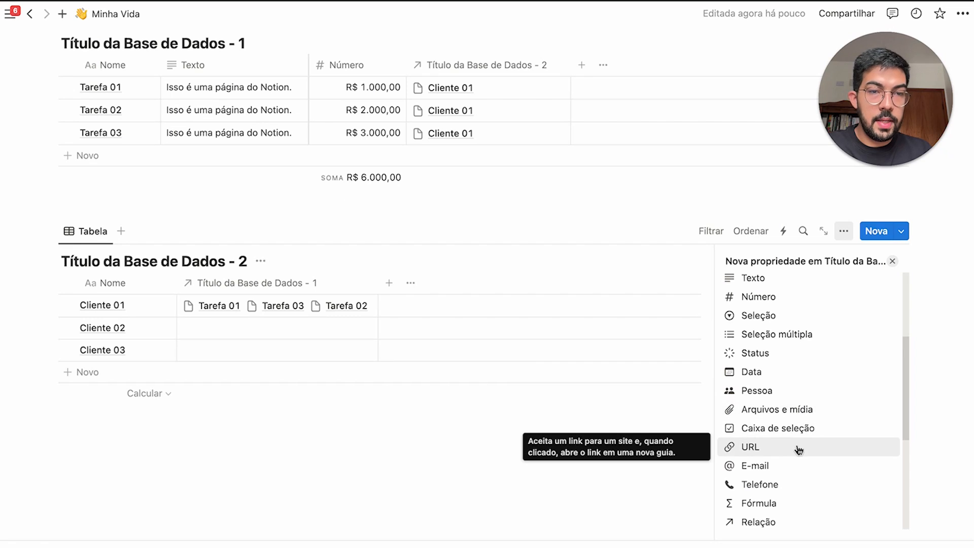
scroll(798, 449, down, 3)
click(765, 466)
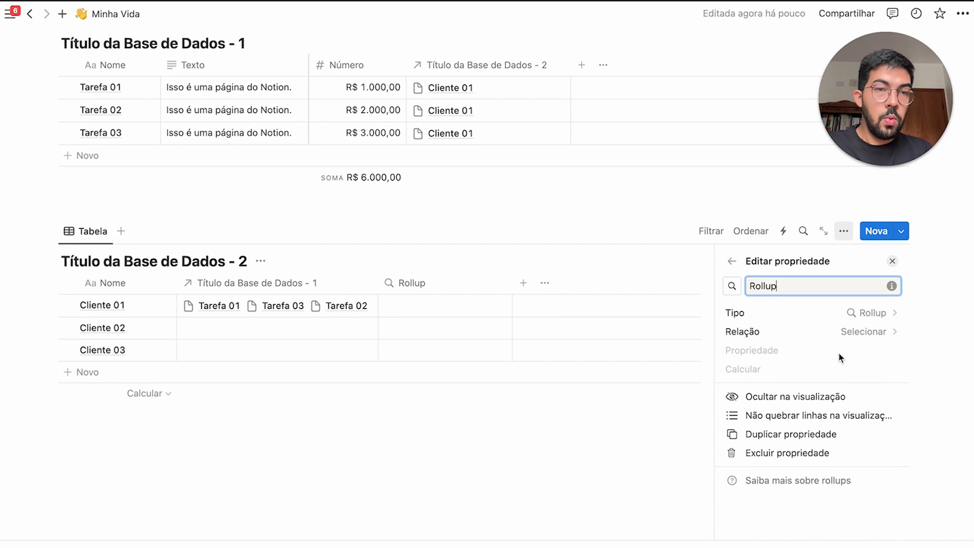
click(826, 337)
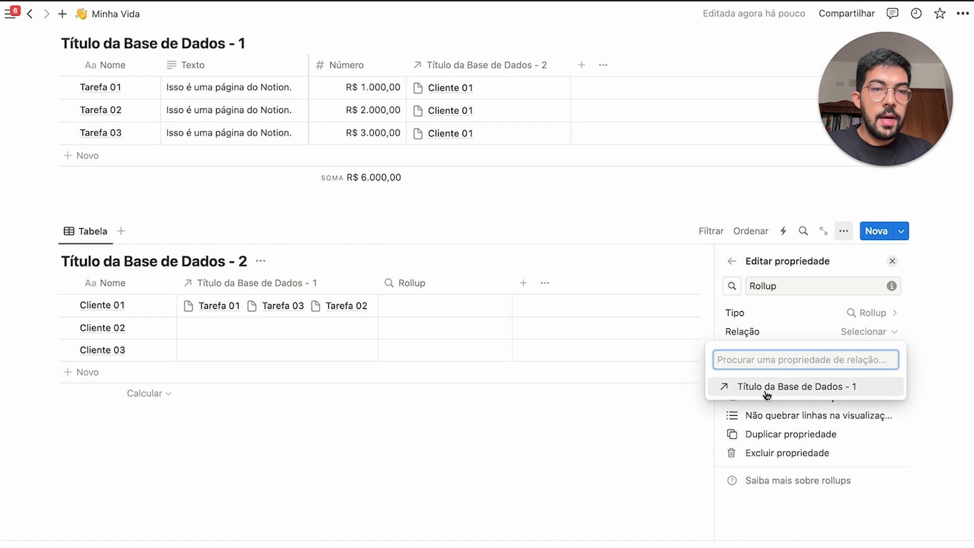
click(798, 387)
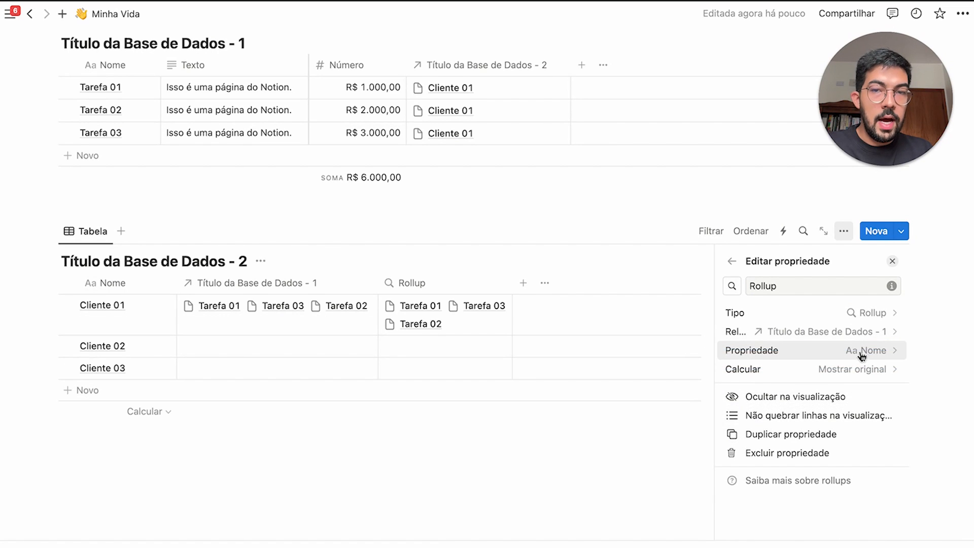
click(863, 351)
click(754, 446)
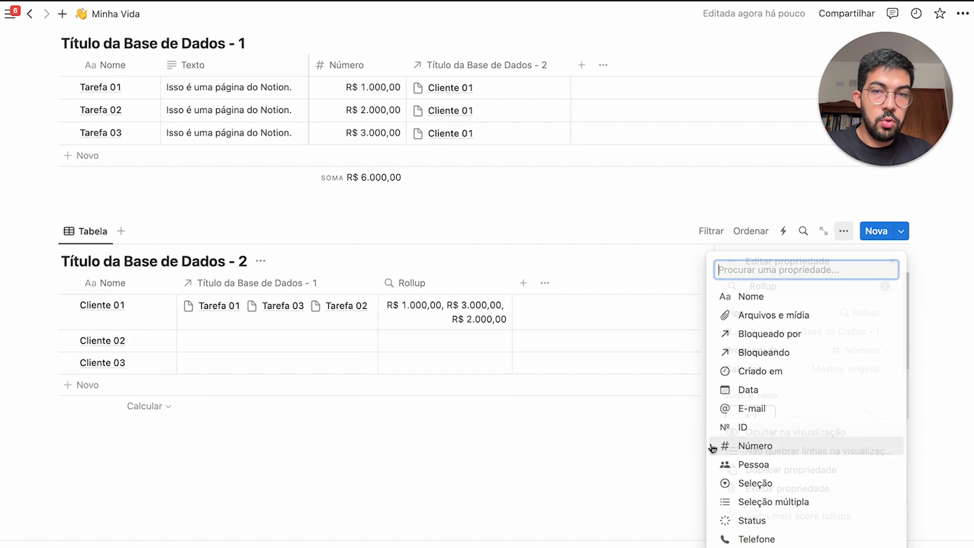
click(552, 469)
Widen the Rollup column and set its calculation to Sum
scroll(548, 456, up, 3)
scroll(548, 456, up, 1)
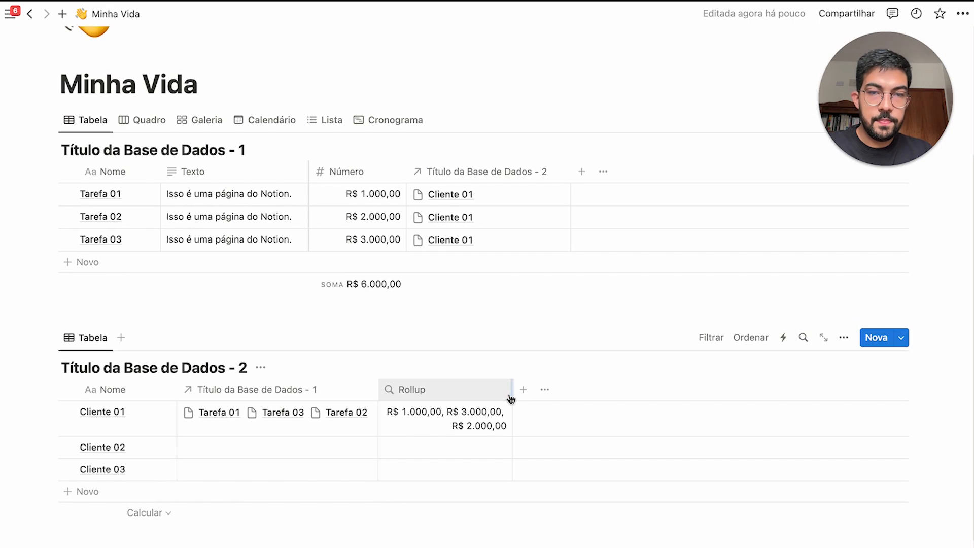
drag(512, 389, 589, 389)
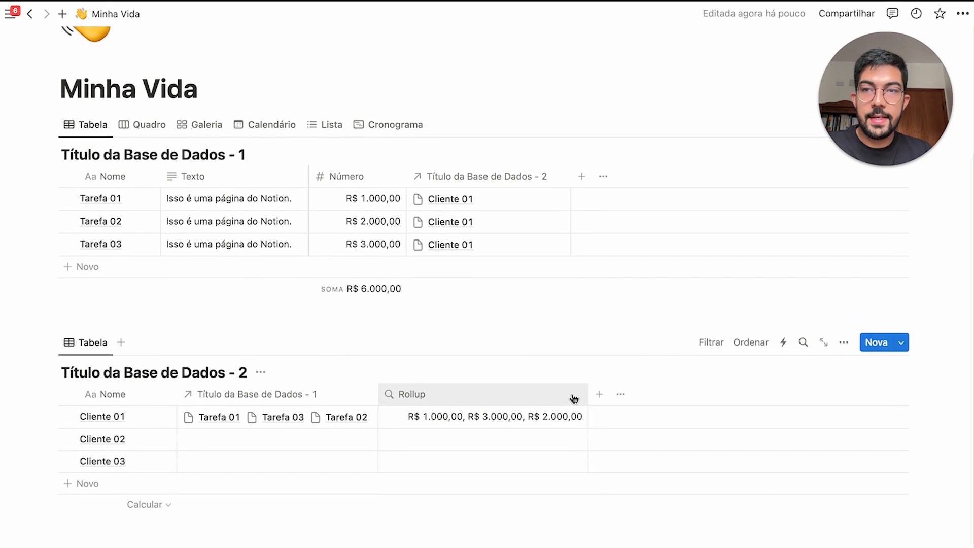
scroll(568, 398, up, 1)
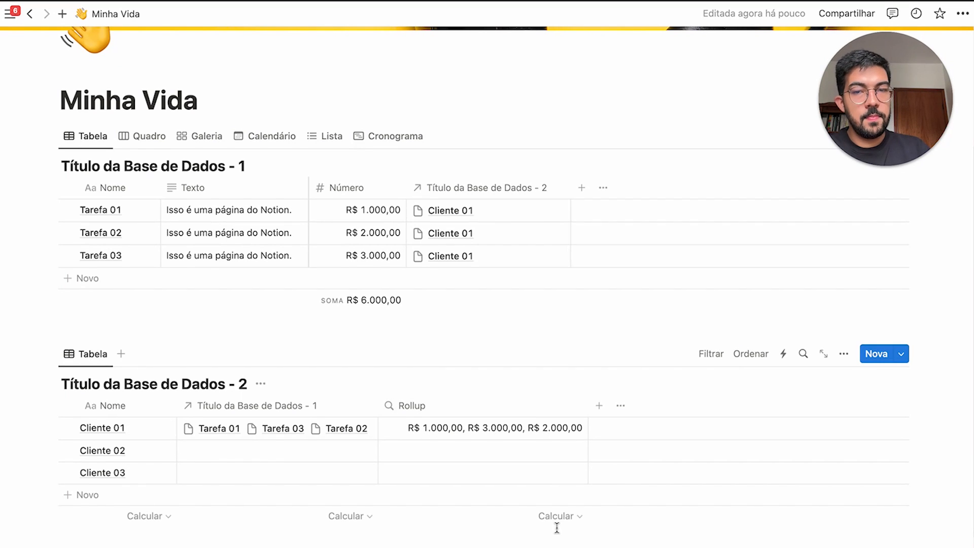
click(457, 408)
click(408, 202)
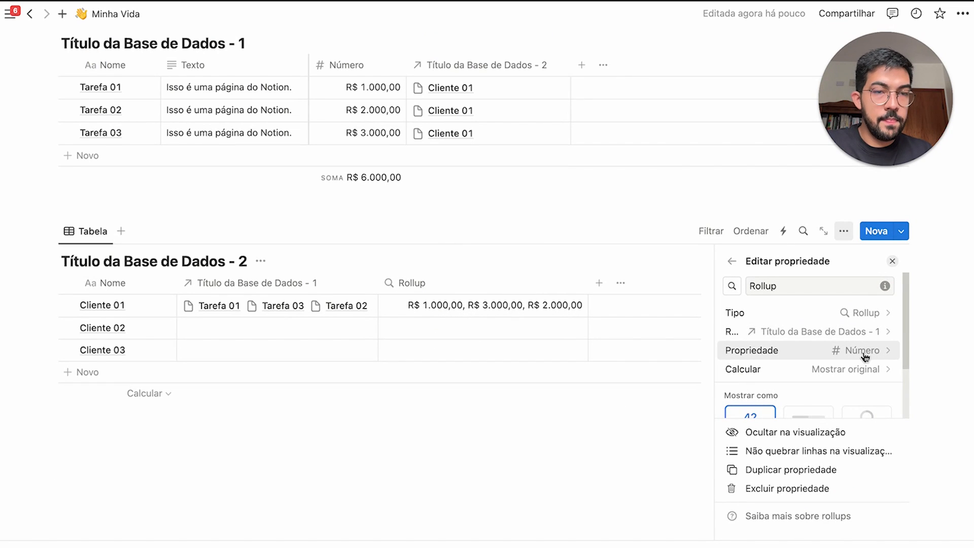
click(844, 370)
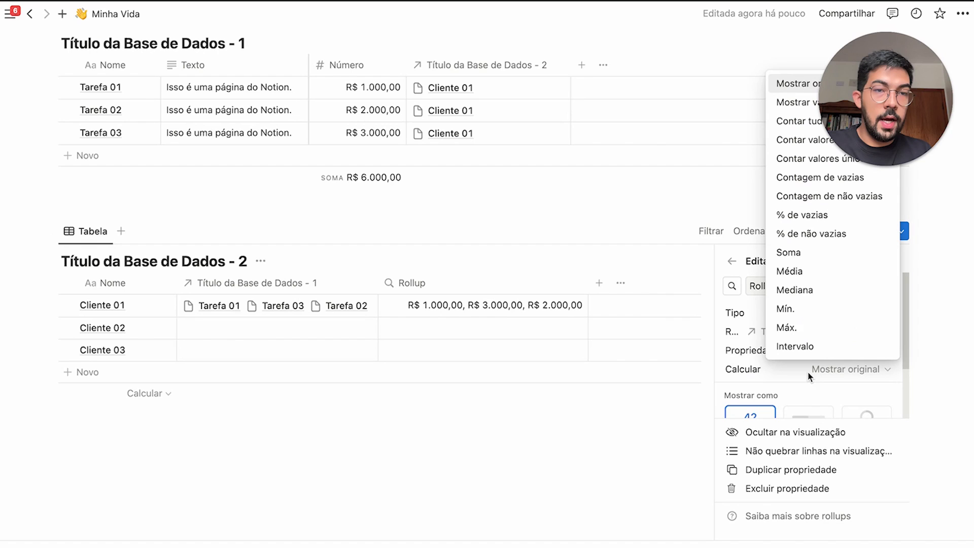
click(826, 261)
click(594, 437)
Change Tarefa 01's Número to 2.000, raising Cliente 01's Rollup to R$ 7.000,00
scroll(591, 441, up, 3)
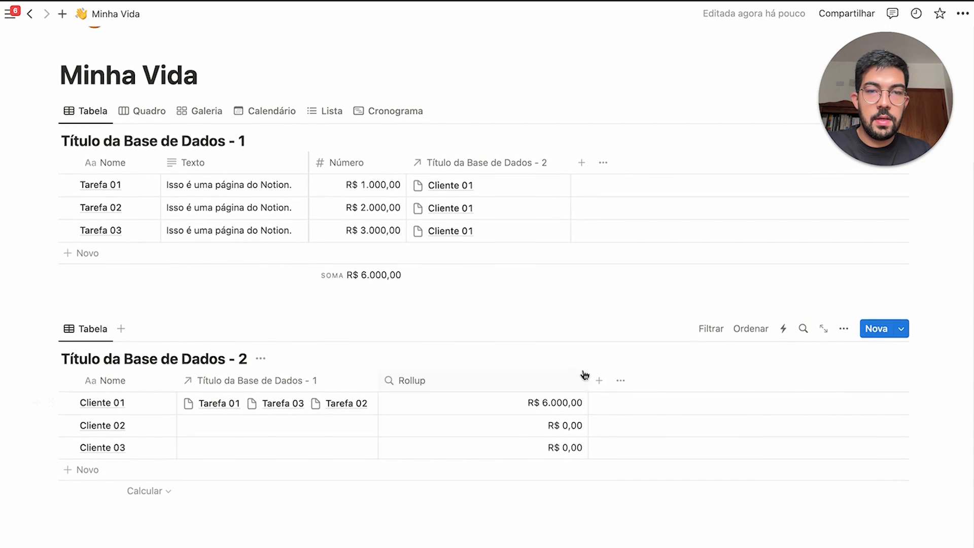
drag(587, 373, 489, 376)
scroll(489, 377, up, 3)
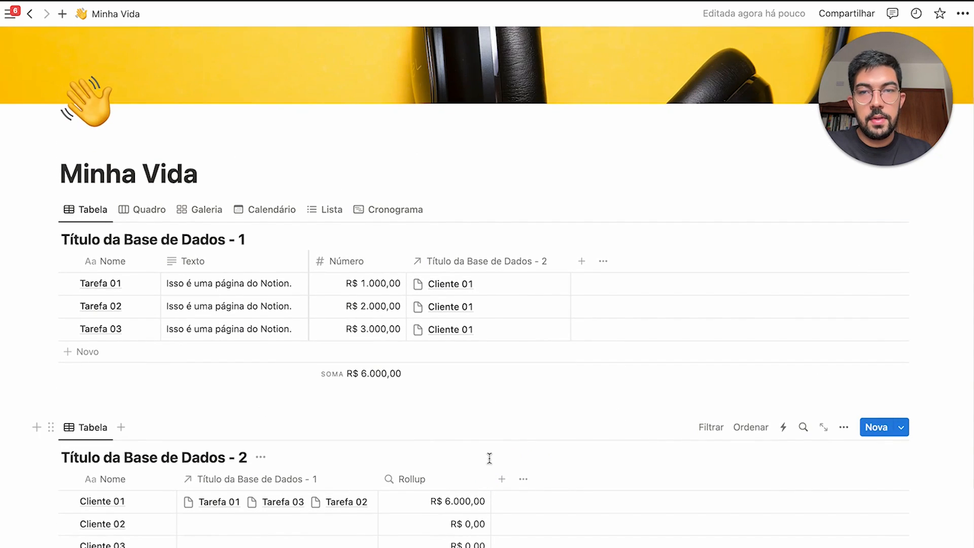
scroll(455, 306, down, 2)
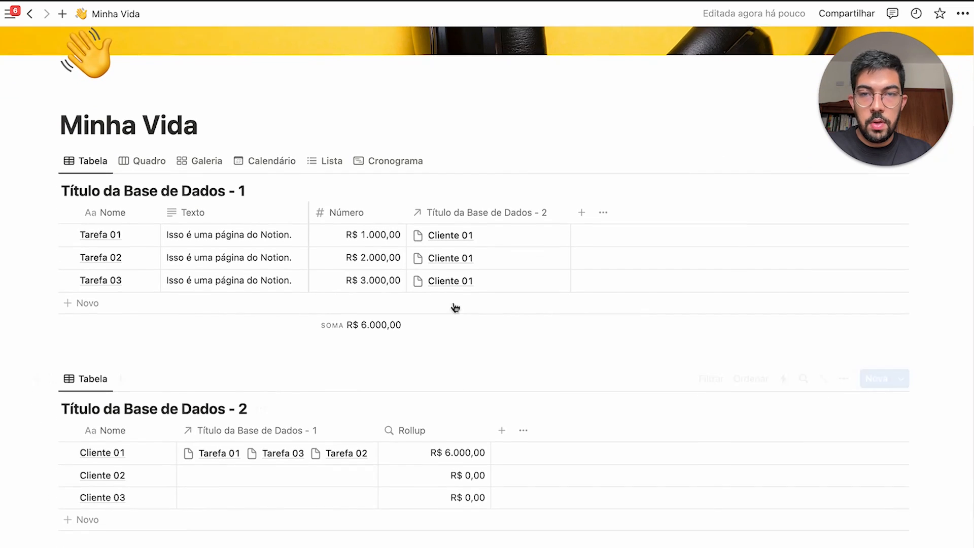
drag(50, 213, 581, 290)
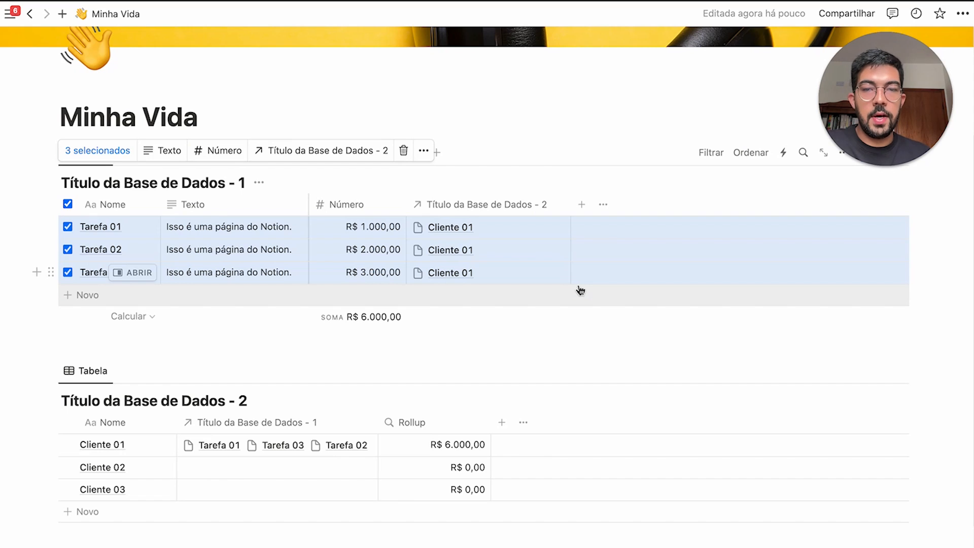
click(404, 356)
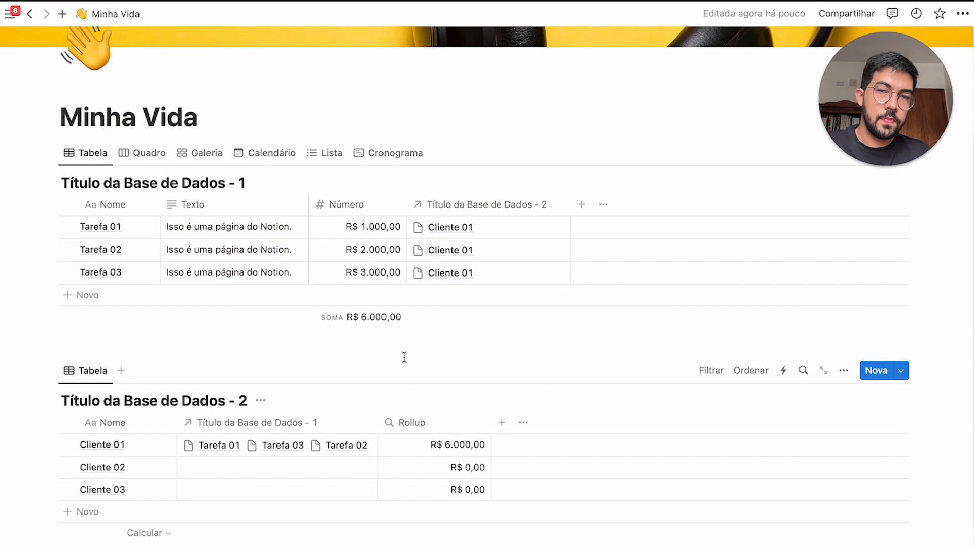
click(369, 227)
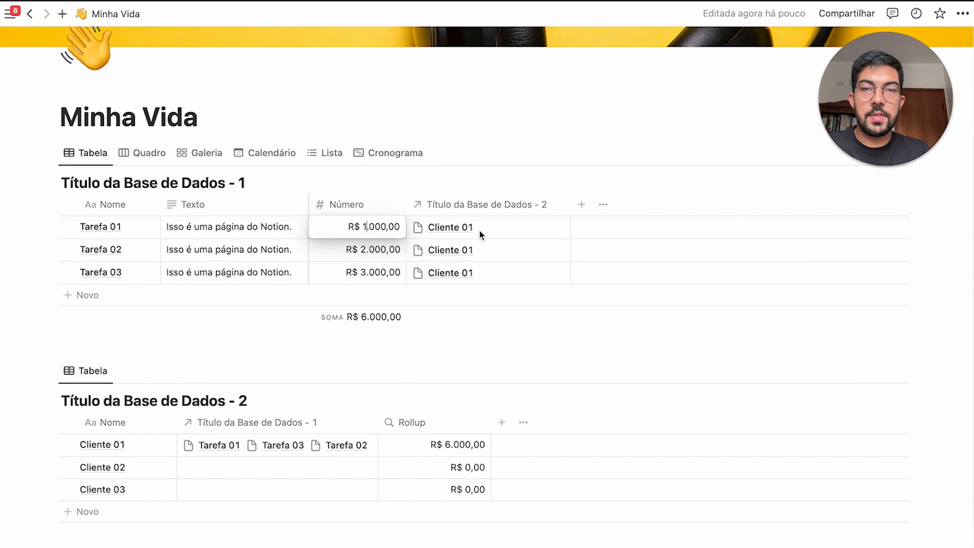
key(BackSpace)
text(2)
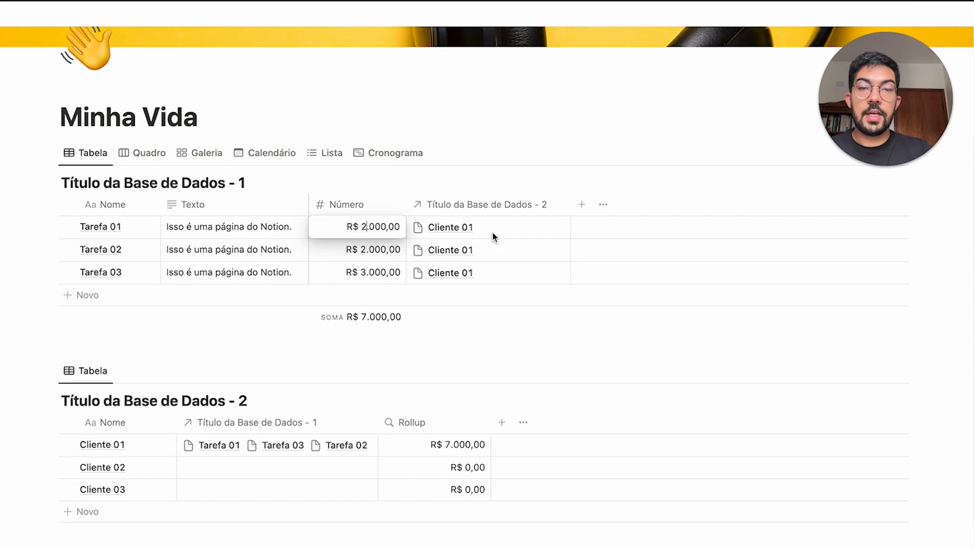
key(Escape)
click(471, 442)
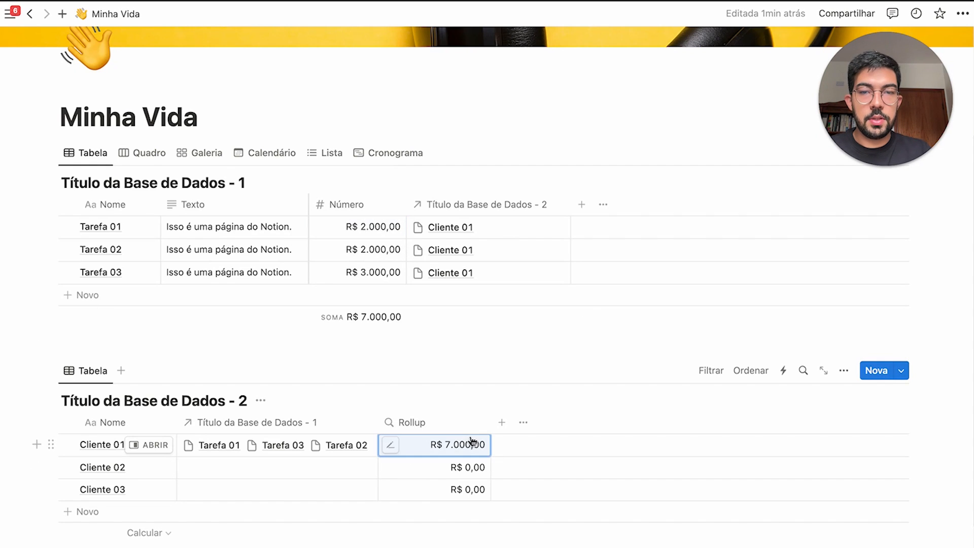
click(448, 379)
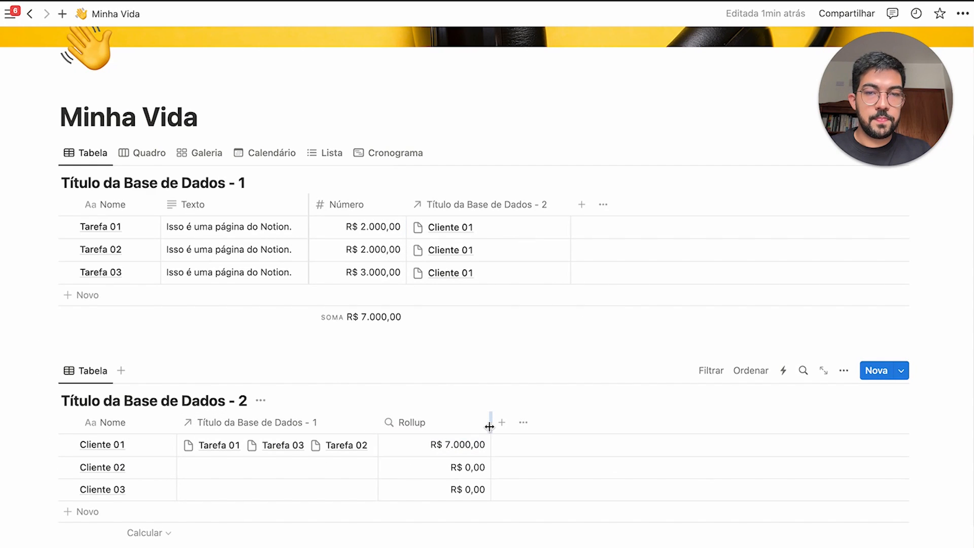
Add a Rollup 1 property rolling up the tasks' Status through Título da Base de Dados - 1
drag(491, 422, 457, 424)
click(465, 423)
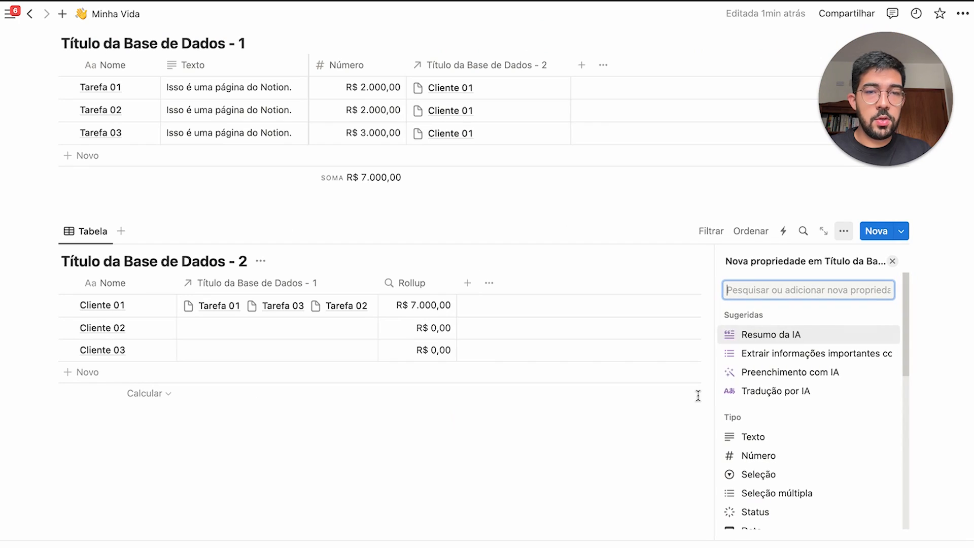
text(rol)
key(Return)
click(840, 337)
click(853, 350)
click(865, 350)
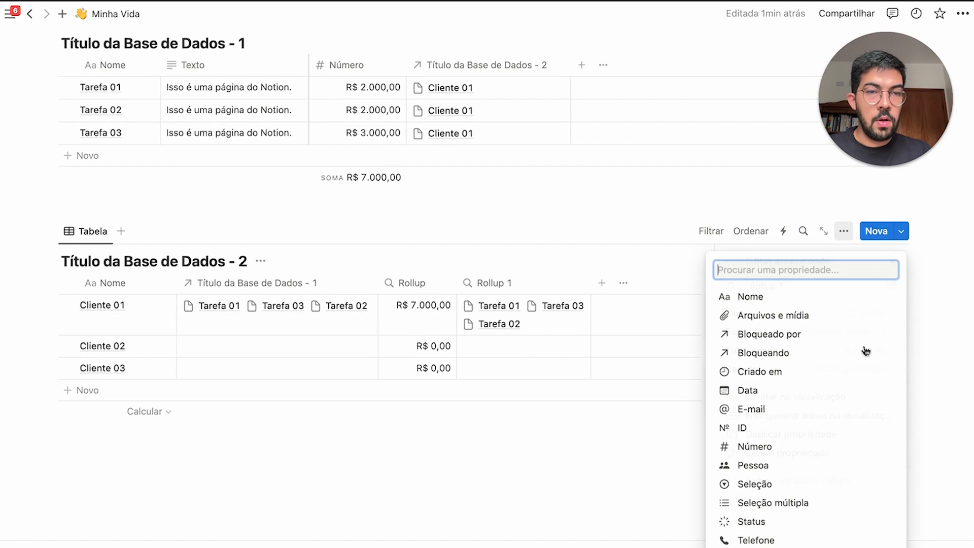
click(784, 522)
click(539, 250)
scroll(539, 284, up, 3)
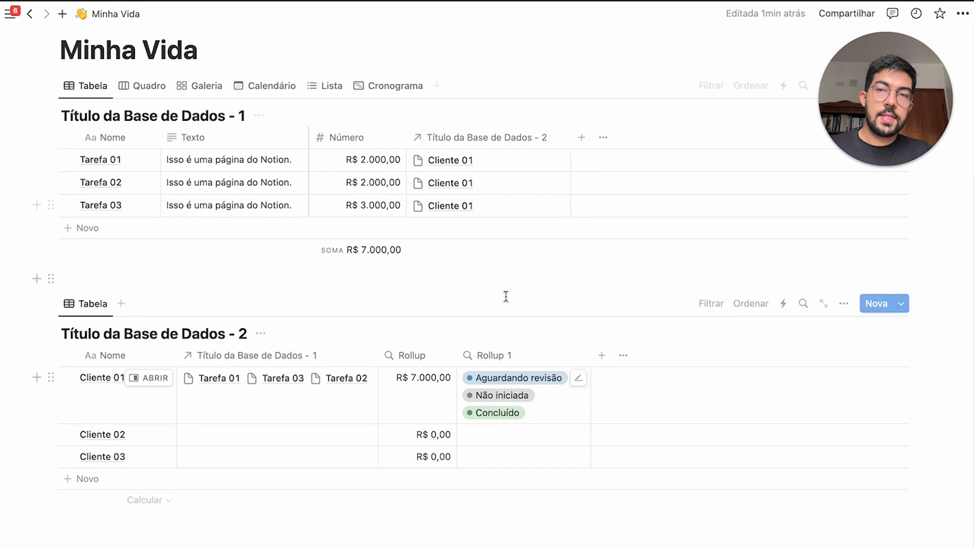
scroll(778, 113, up, 3)
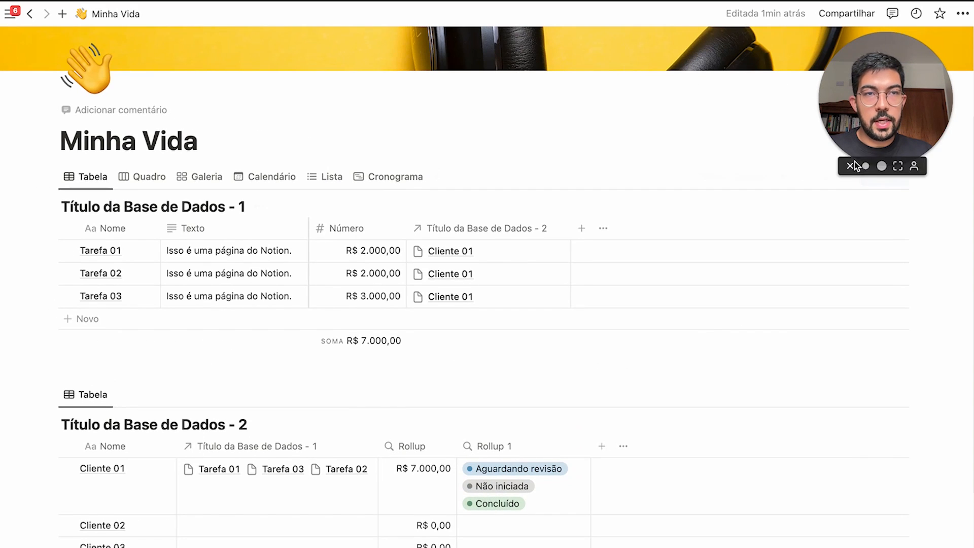
Set Rollup 1 to percent per group for Complete, showing 33,3% for Cliente 01
click(841, 174)
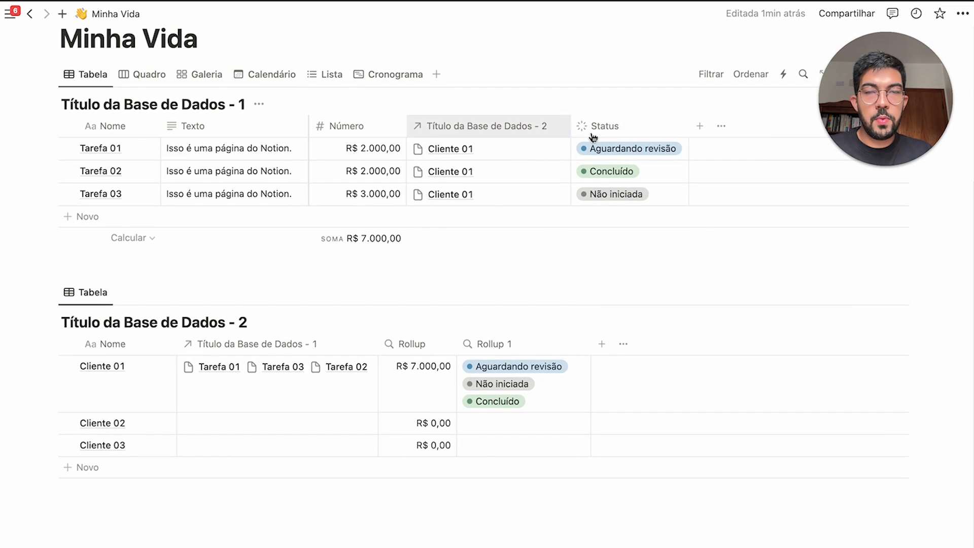
click(525, 350)
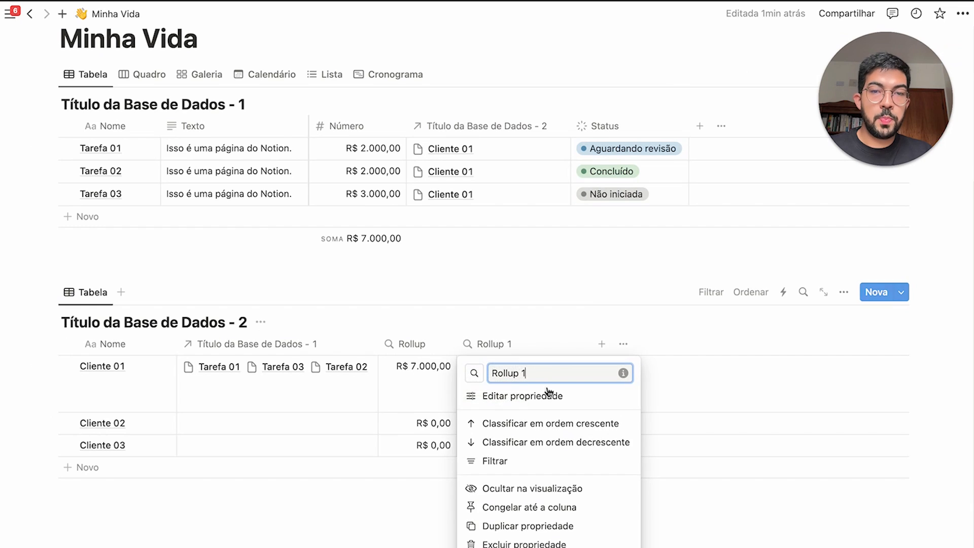
click(538, 395)
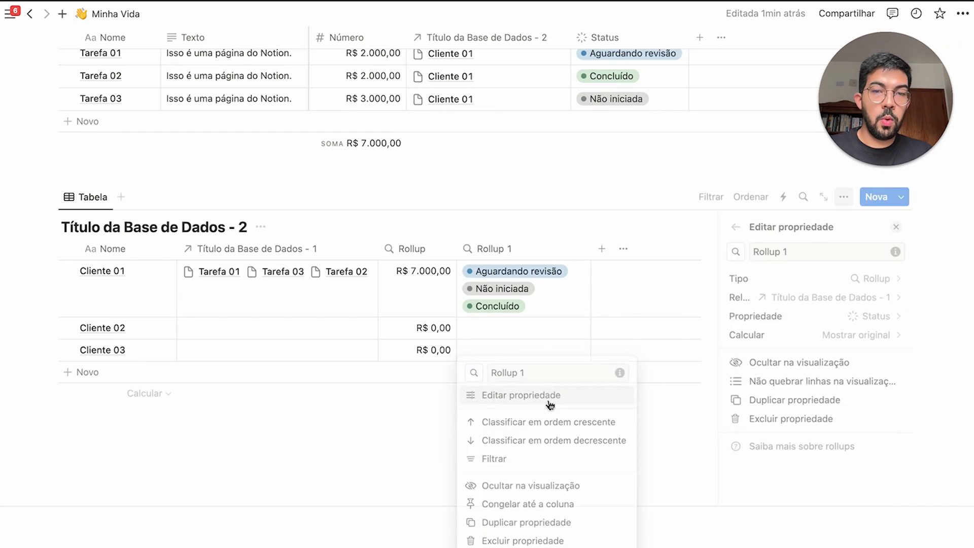
click(868, 334)
mouse_move(873, 412)
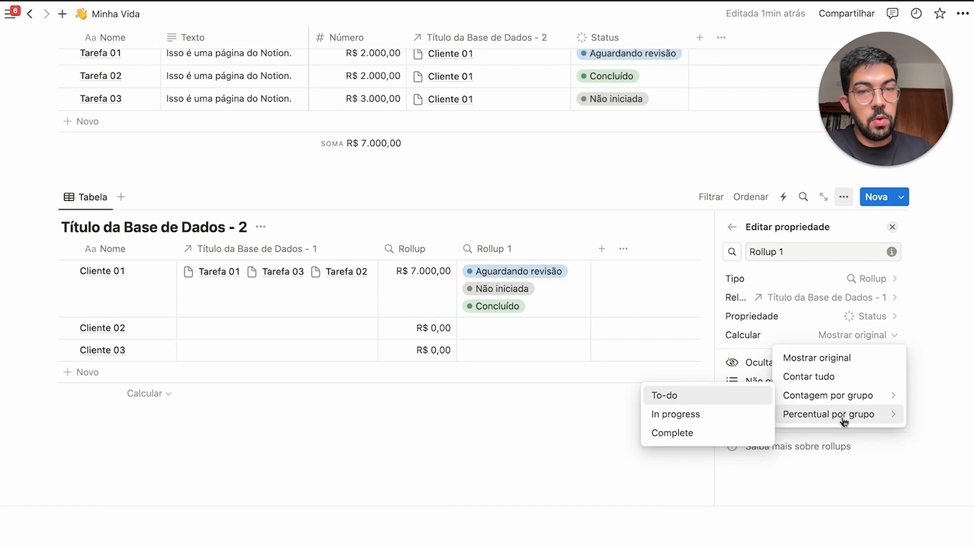
click(672, 432)
click(571, 401)
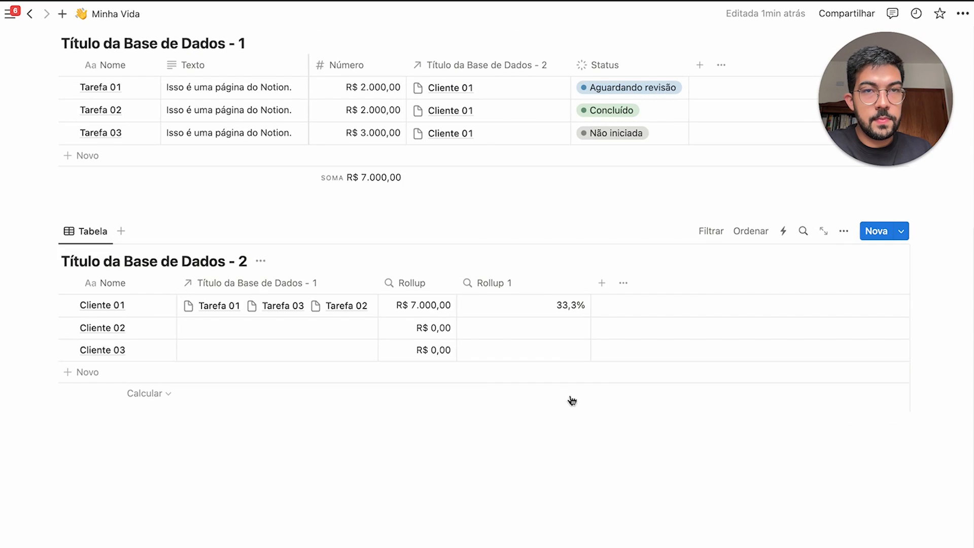
scroll(572, 401, up, 3)
click(553, 406)
Mark Tarefa 03 and Tarefa 01 as Concluído so all three tasks are done
click(550, 383)
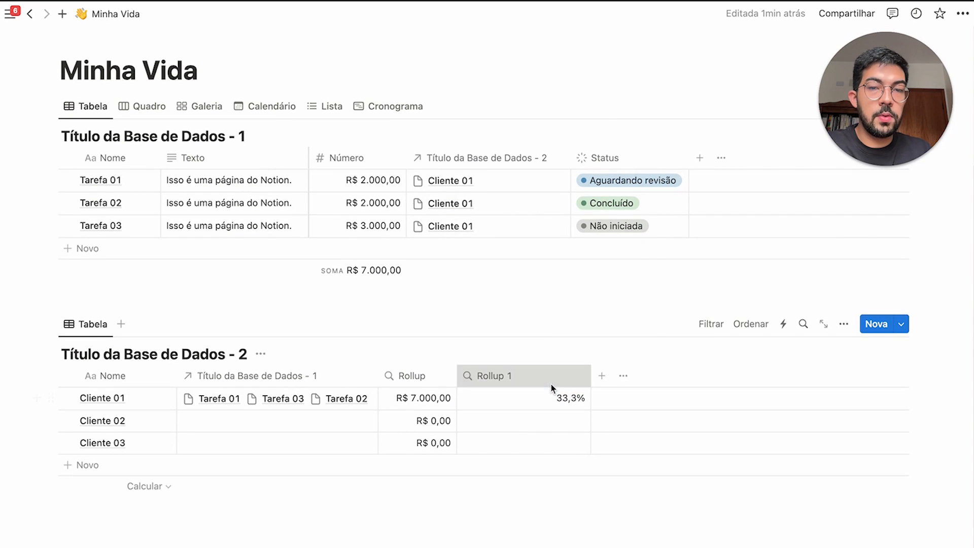
click(549, 383)
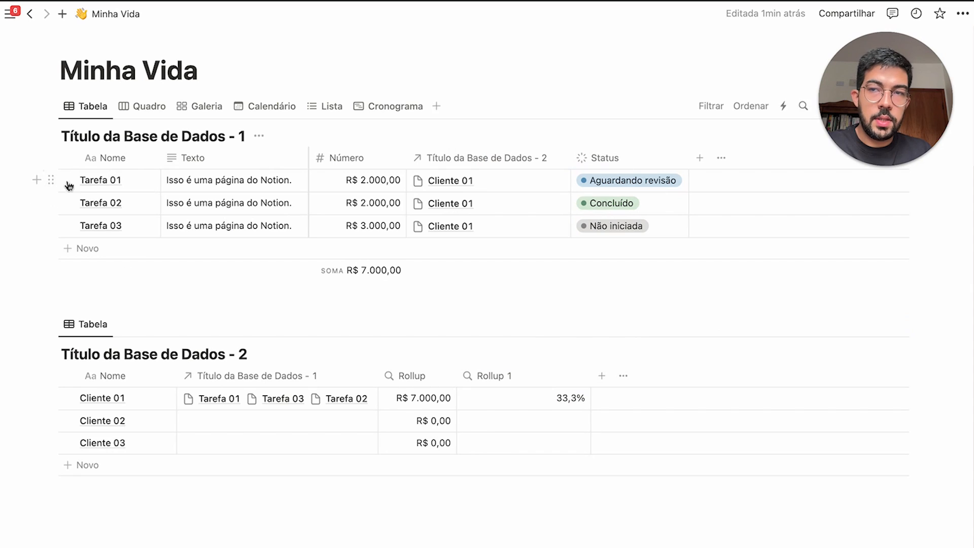
drag(66, 184, 474, 238)
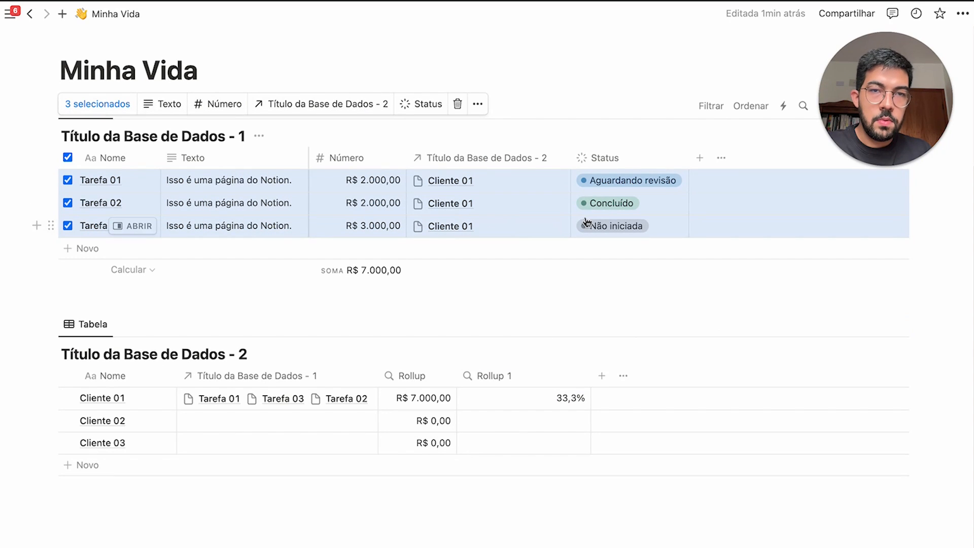
click(624, 290)
click(645, 229)
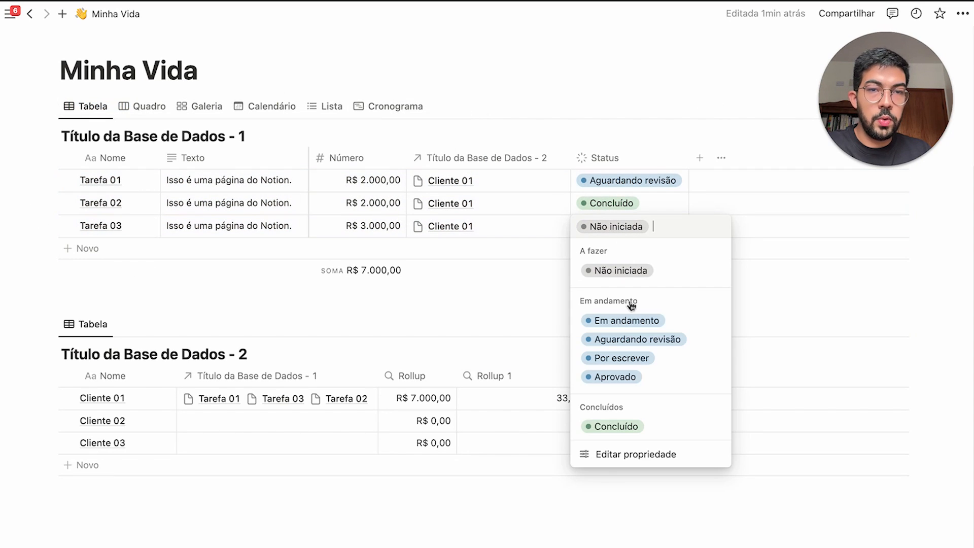
click(615, 426)
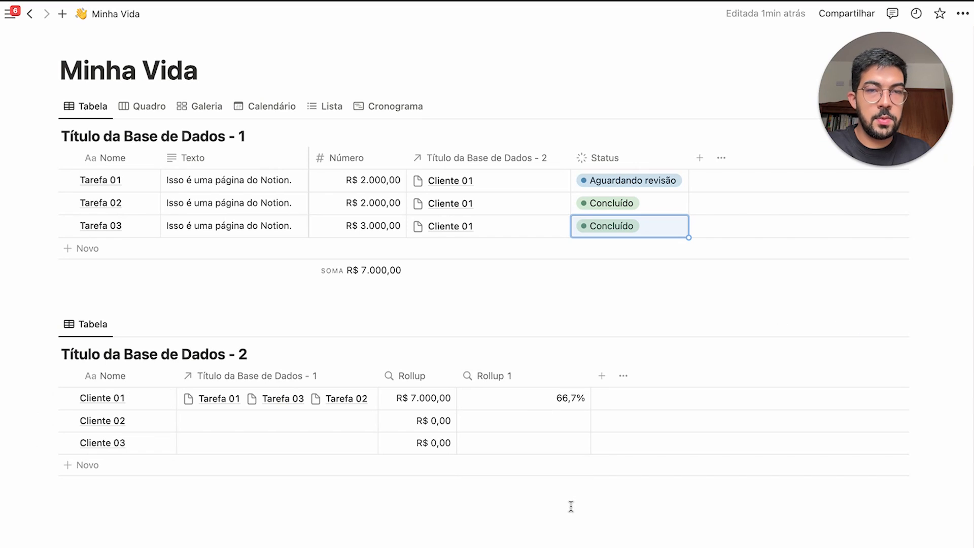
click(624, 182)
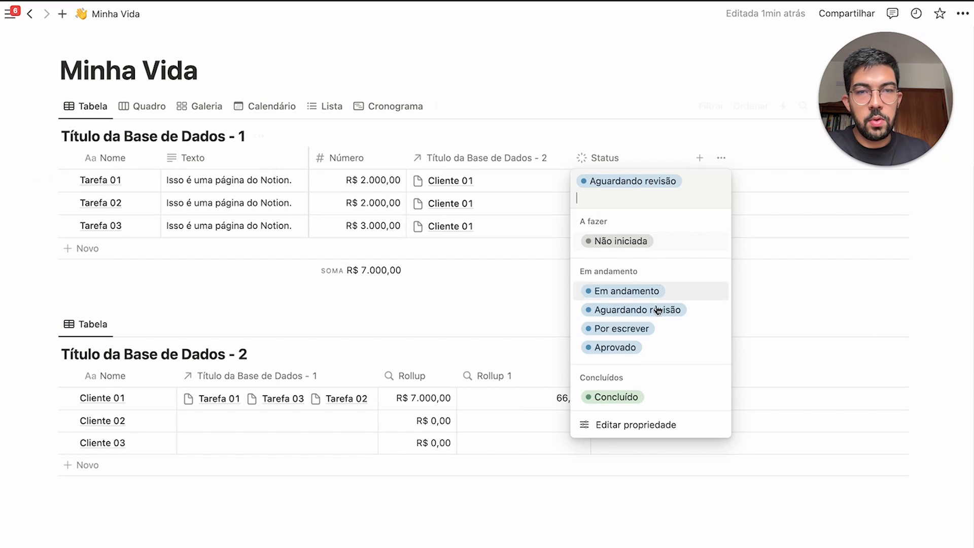
click(653, 406)
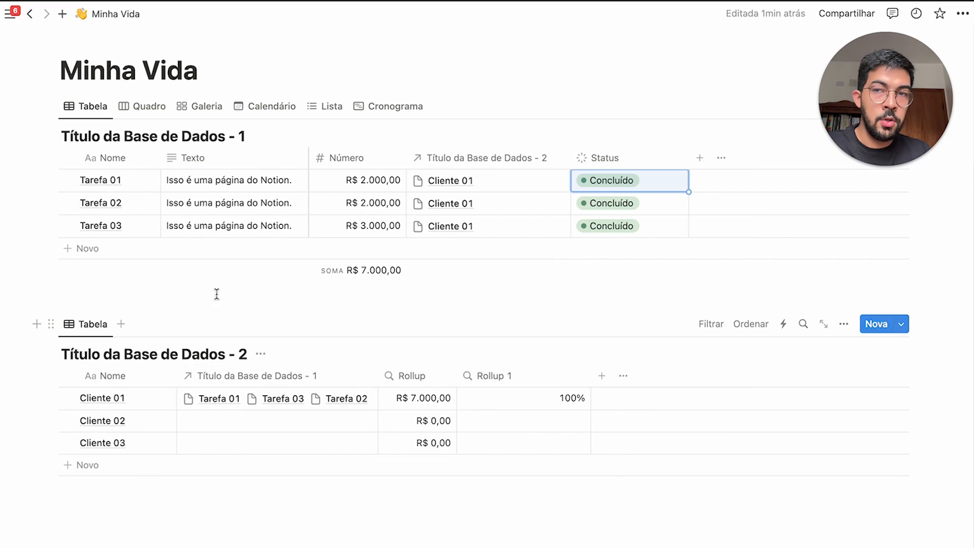
Show Cliente 01's Rollup 1 as a progress bar, now reading 100%
click(207, 404)
click(206, 403)
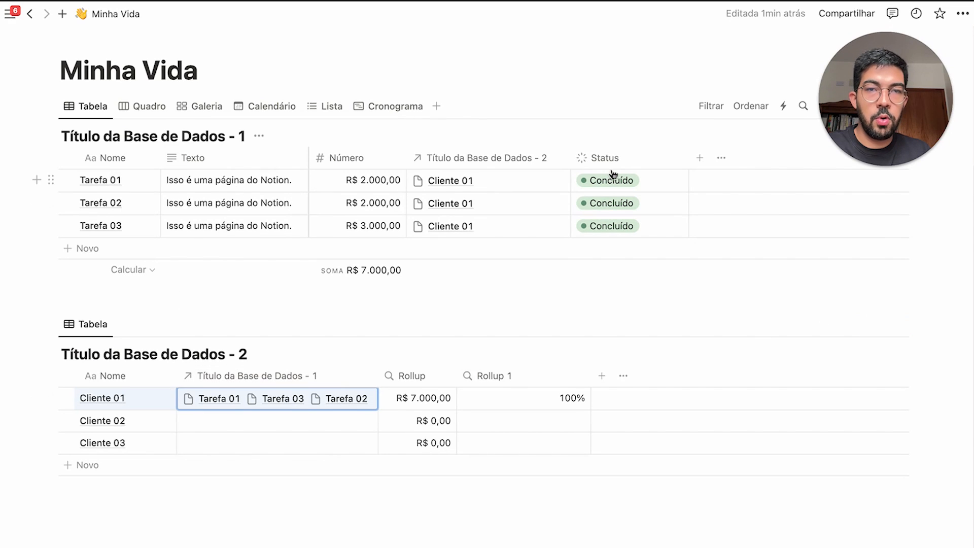
drag(593, 180, 624, 237)
click(507, 375)
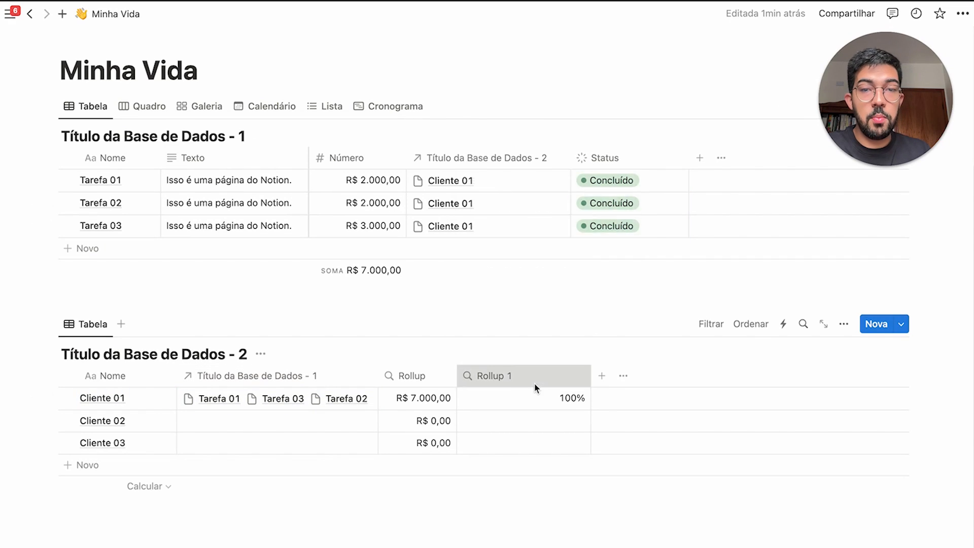
click(552, 174)
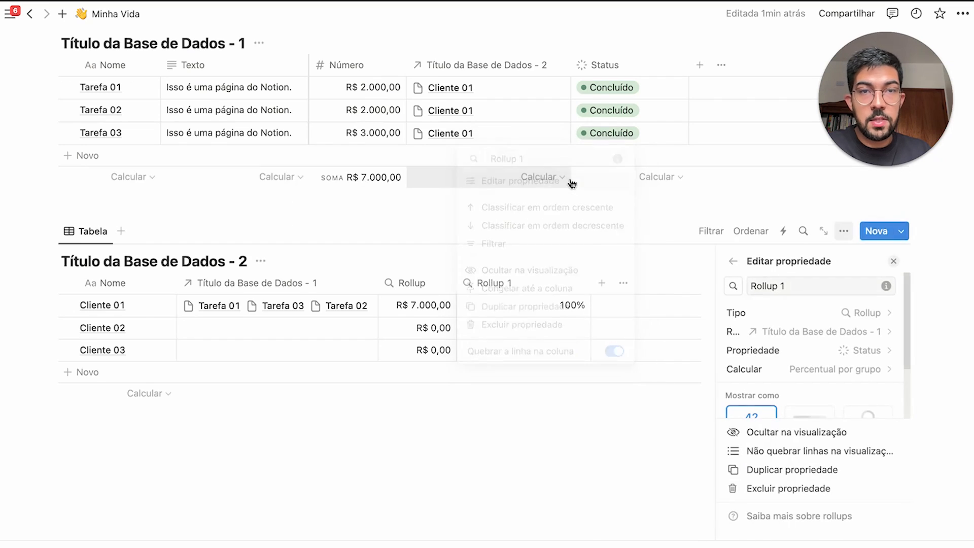
scroll(812, 372, down, 1)
click(807, 404)
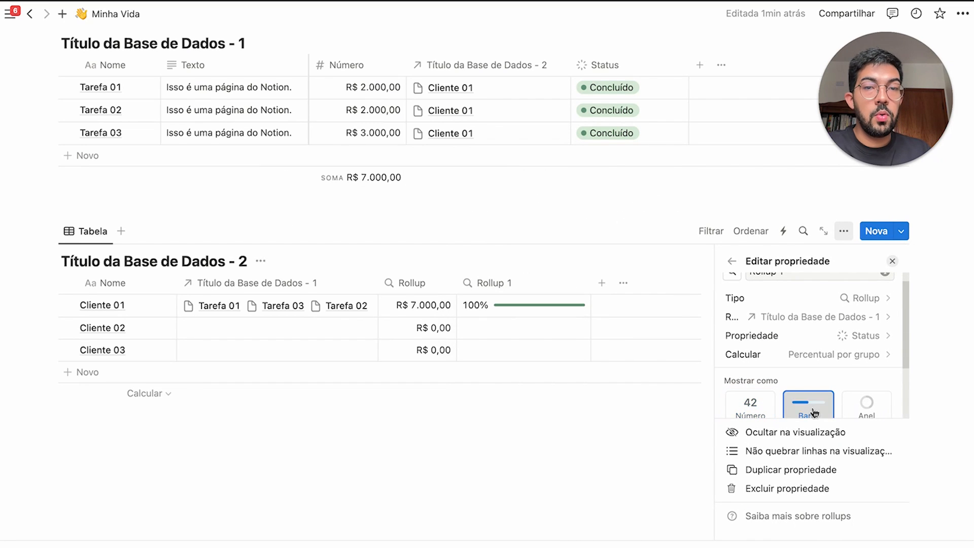
click(892, 260)
scroll(627, 376, up, 5)
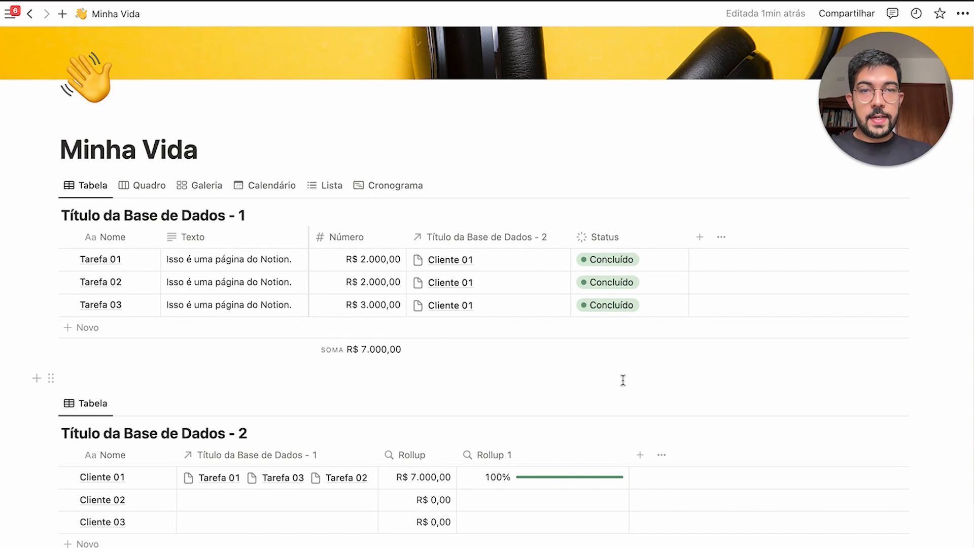
Set statuses: Tarefa 01 Por escrever, Tarefa 02 Aguardando revisão, Tarefa 03 Aprovado
scroll(563, 365, down, 1)
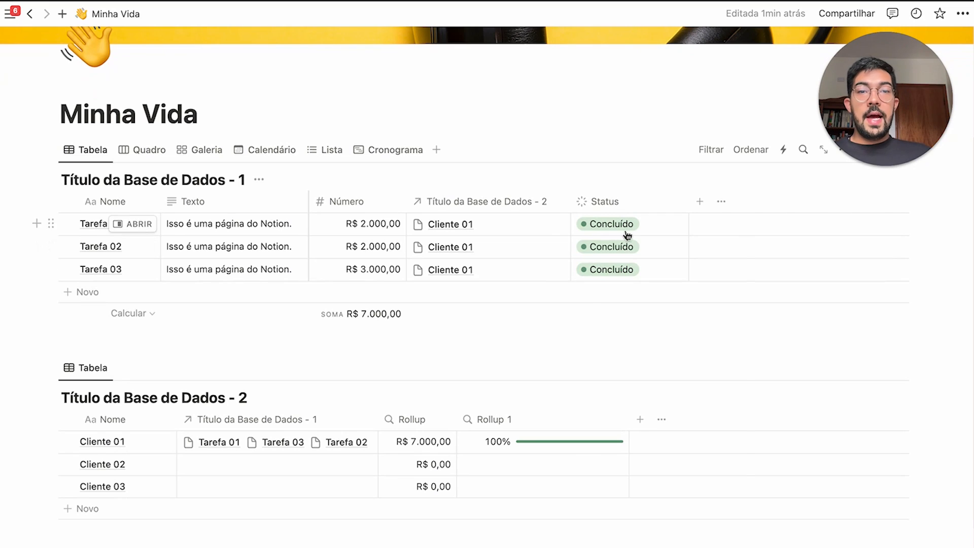
click(628, 226)
click(615, 354)
click(640, 247)
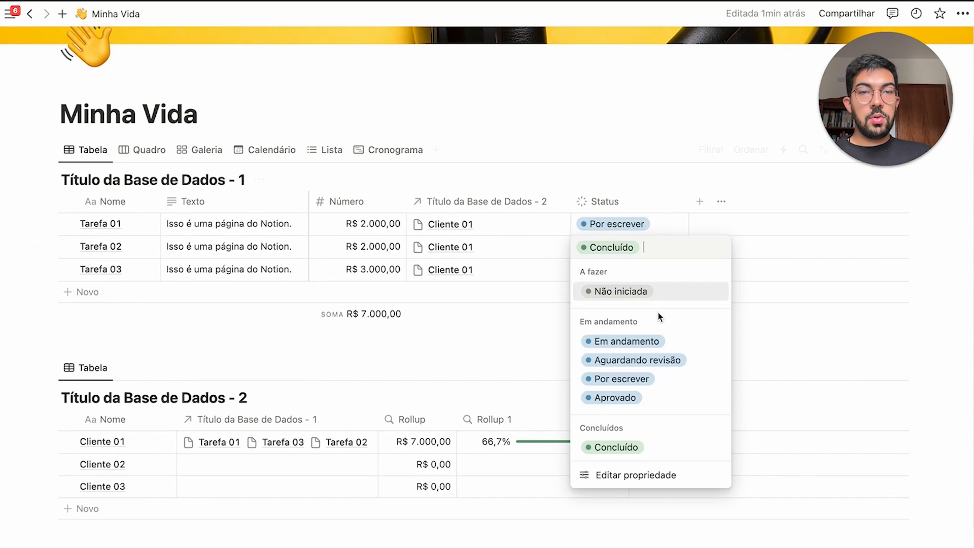
click(635, 358)
click(644, 271)
click(656, 419)
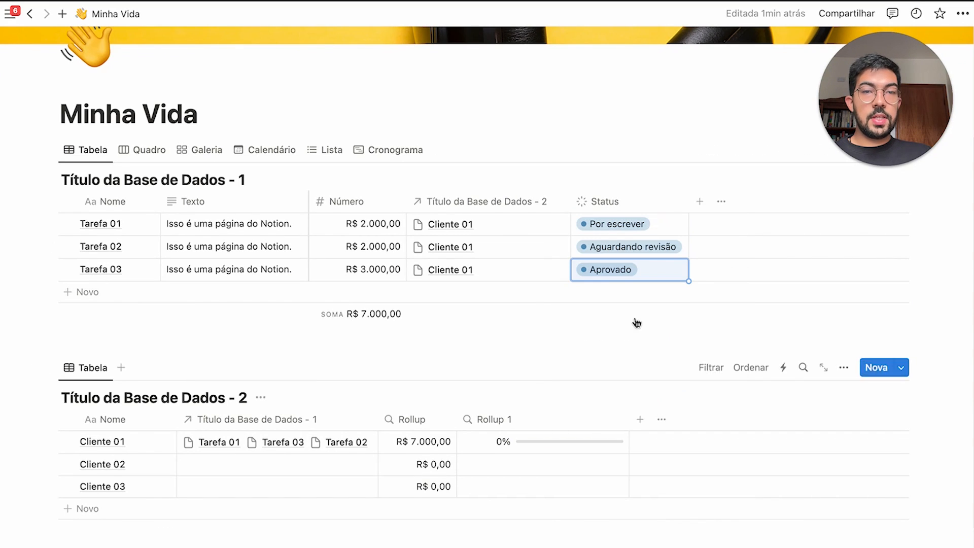
Set Tarefa 01 to Concluído, fill it down all three tasks, and check Rollup 1
click(643, 222)
click(661, 424)
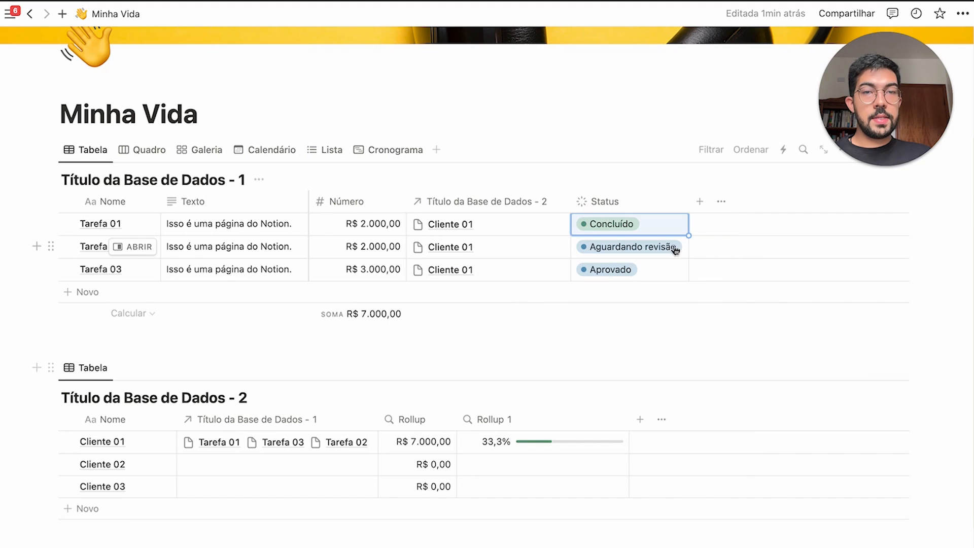
drag(688, 231, 686, 311)
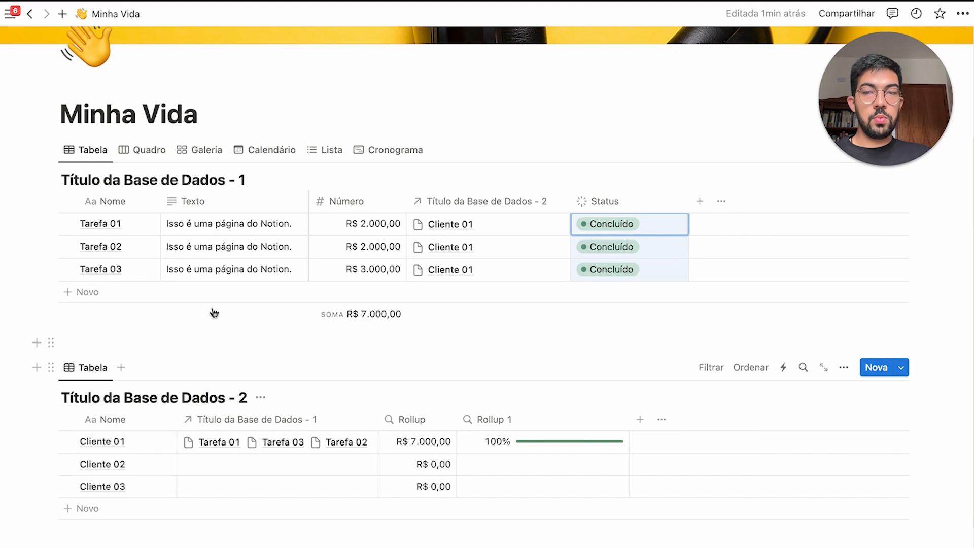
click(528, 379)
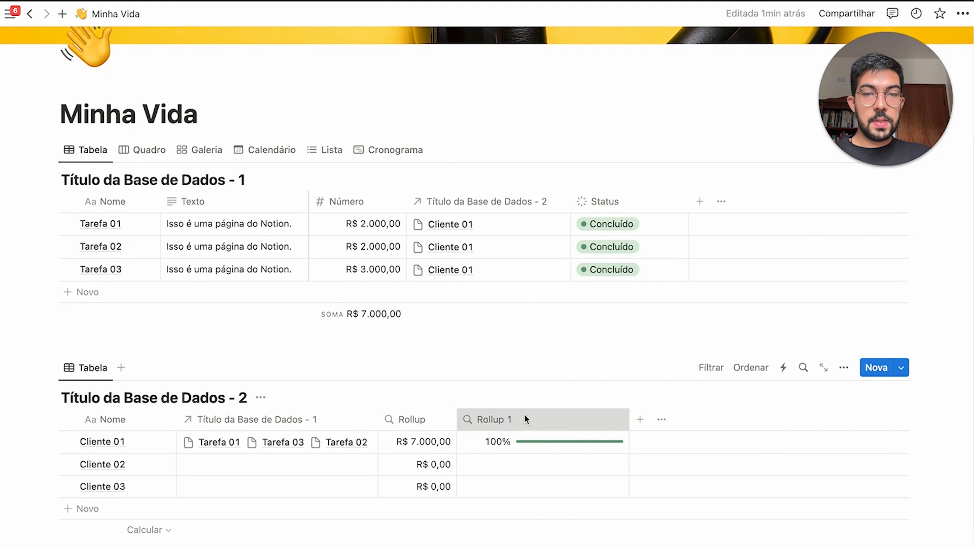
click(531, 416)
click(522, 417)
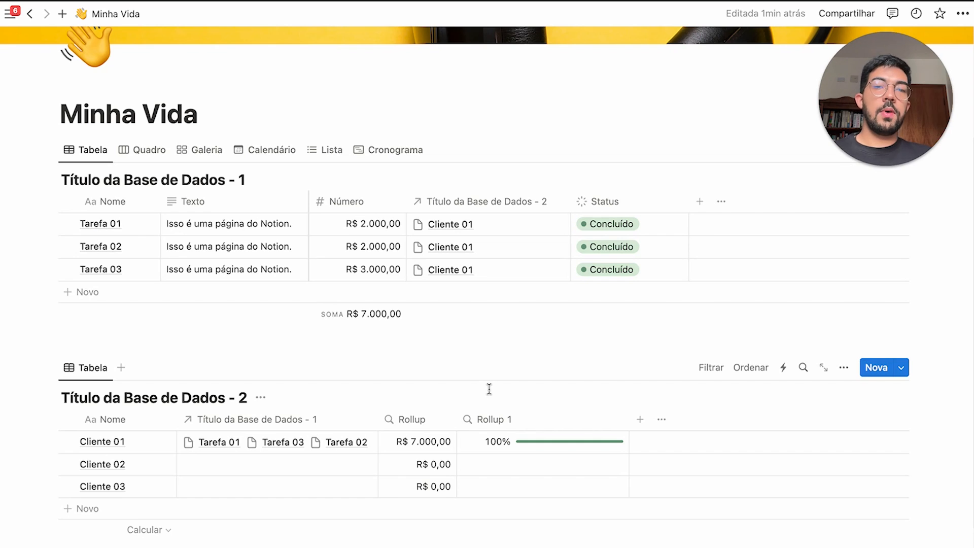
scroll(578, 443, down, 3)
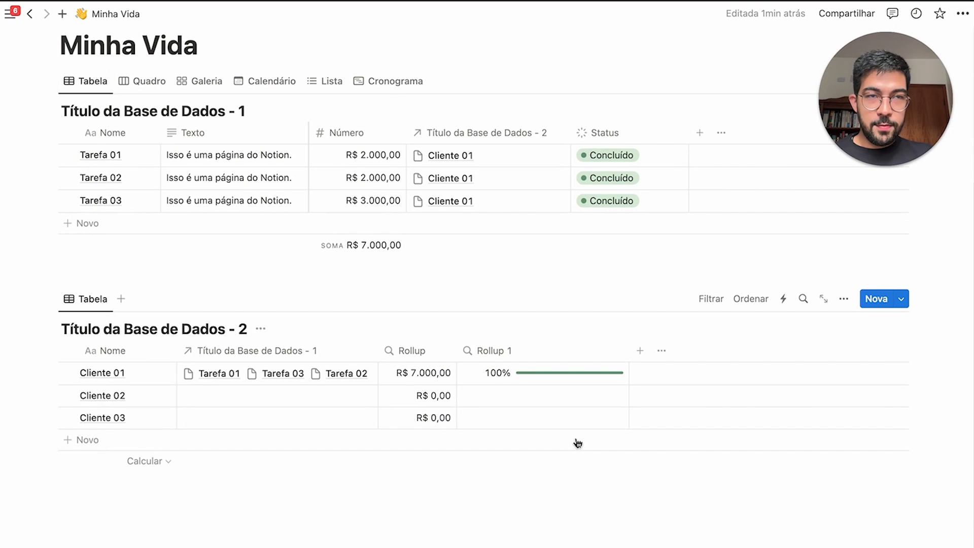
Scroll up to the Planner 2024: Segundo Cérebro page's Menu cards, Hábitos to Seu 2024
scroll(577, 443, up, 1)
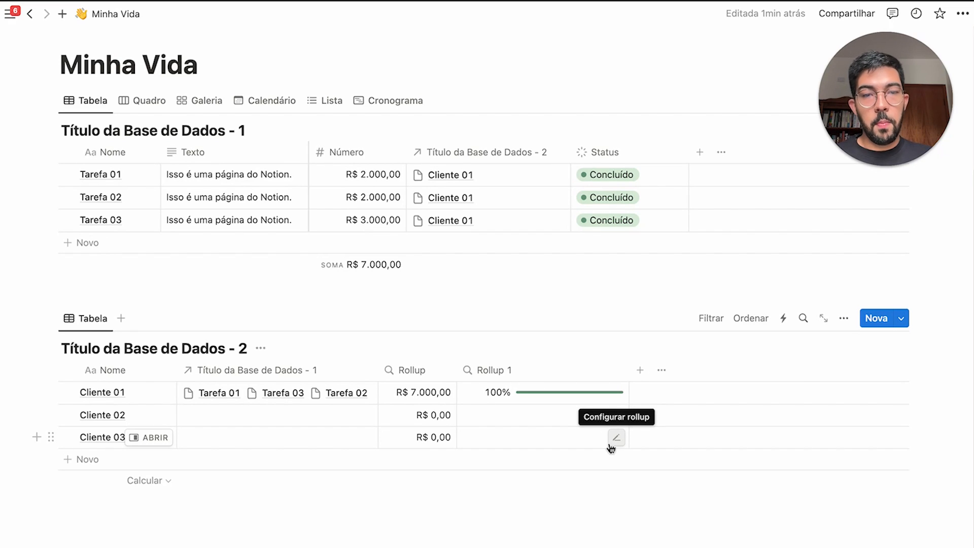
scroll(611, 448, up, 2)
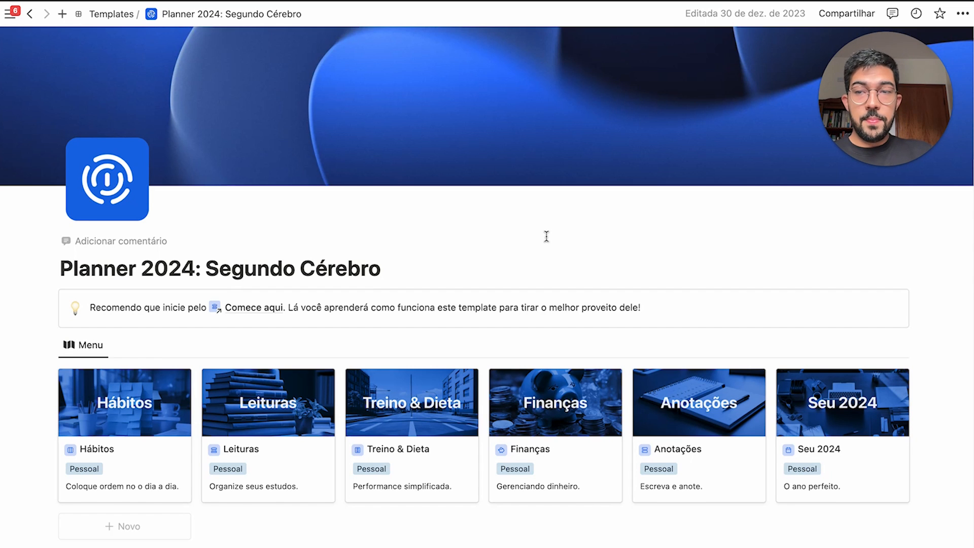
Select the planner's Menu gallery cards, then open the Hábitos card
scroll(547, 237, down, 1)
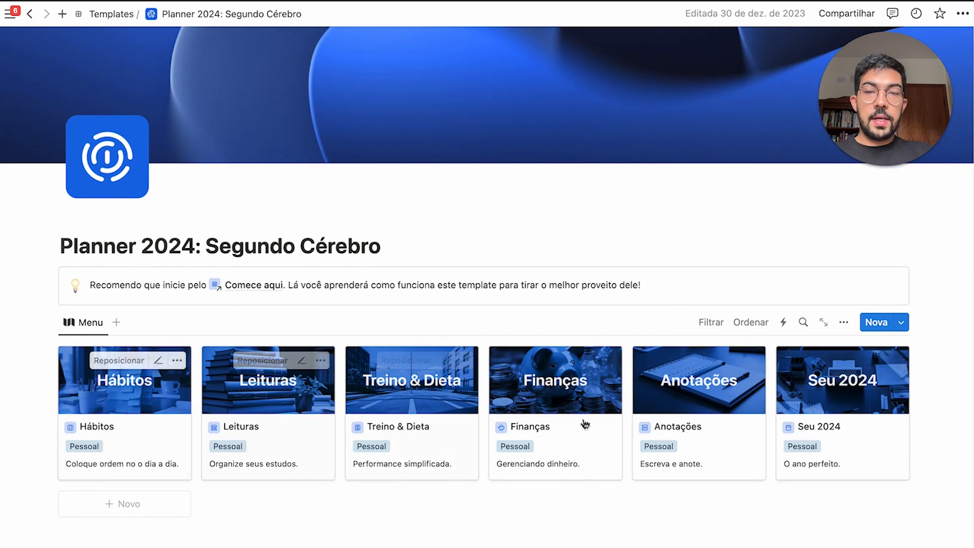
mouse_move(930, 422)
mouse_down()
mouse_move(134, 430)
mouse_move(902, 437)
mouse_move(930, 421)
mouse_up()
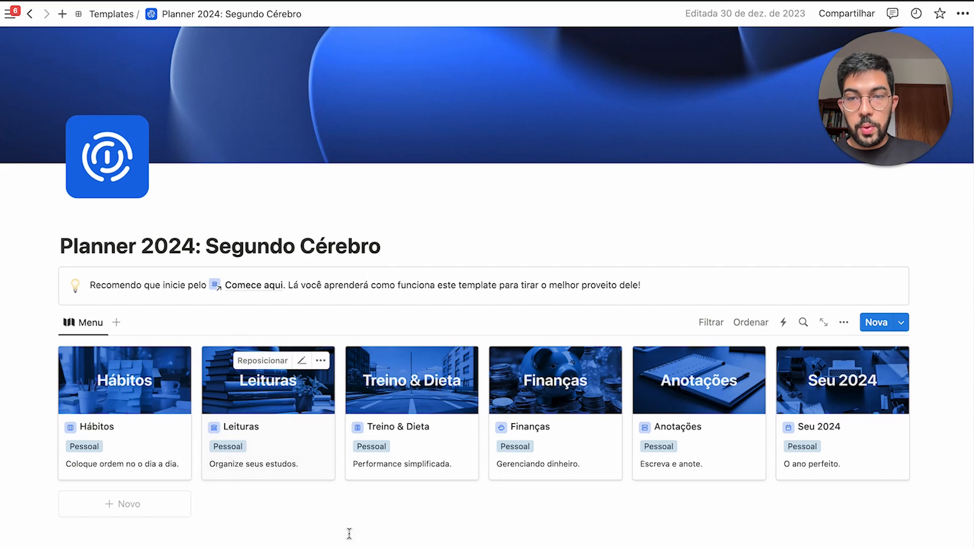
scroll(783, 421, down, 1)
click(188, 378)
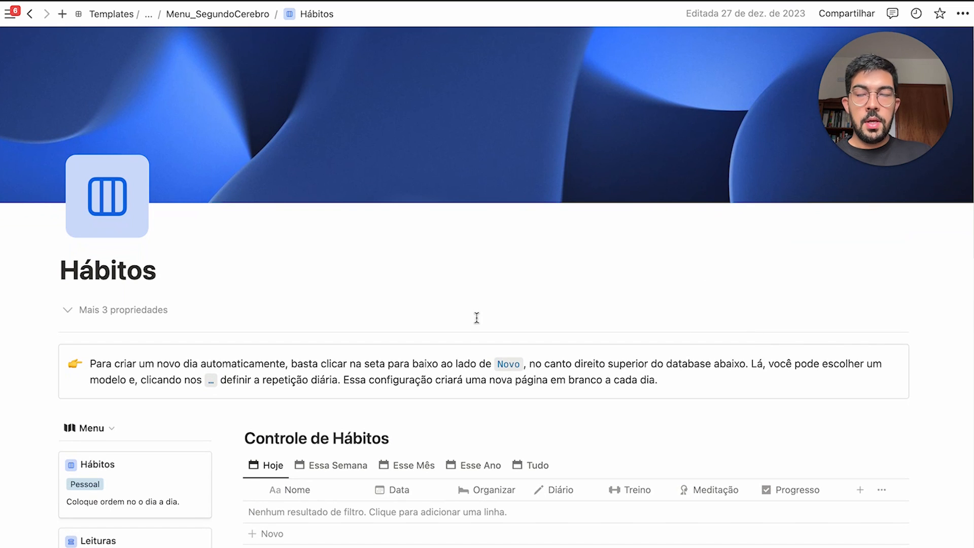
Tick Organizar and Diário on the 3 January card, leaving Treino and Meditação unticked
scroll(487, 237, down, 5)
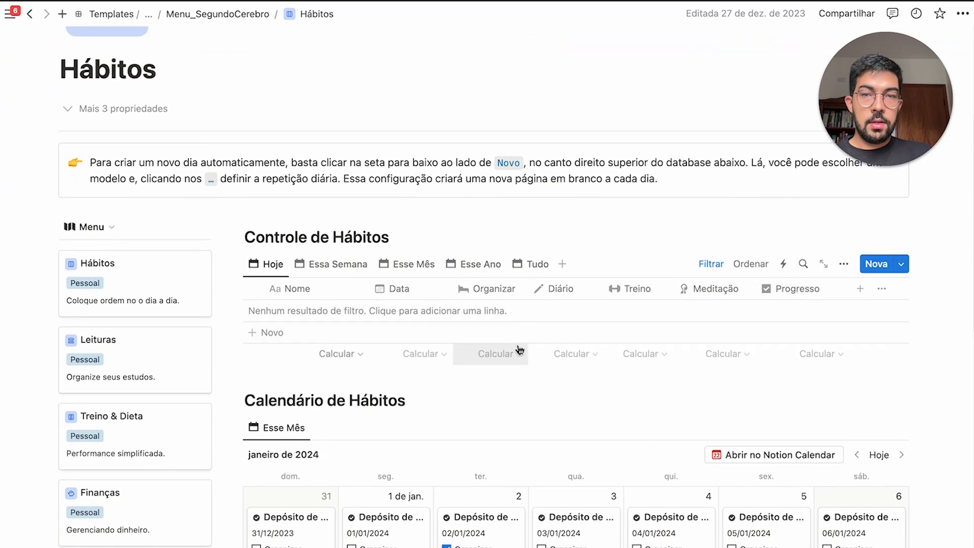
scroll(721, 356, down, 1)
scroll(721, 356, down, 3)
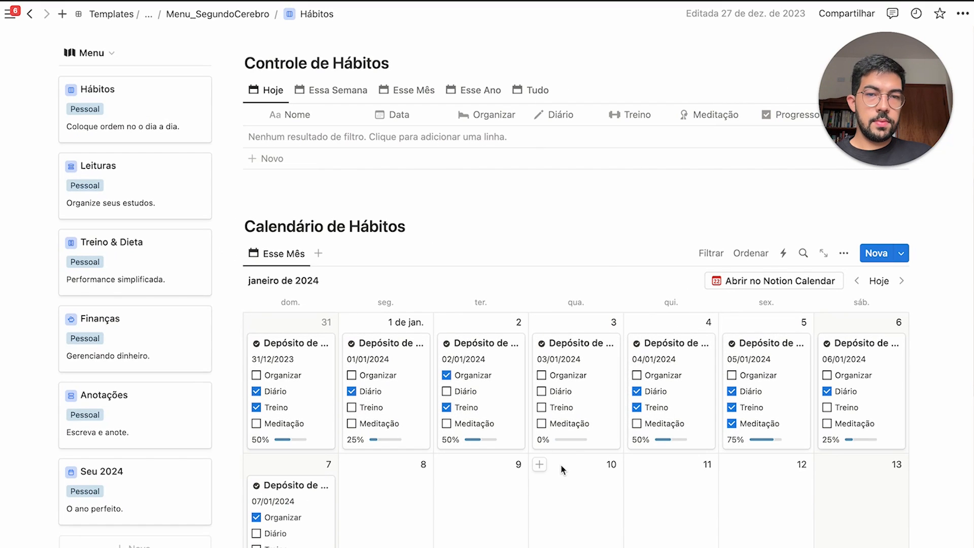
click(541, 376)
click(541, 391)
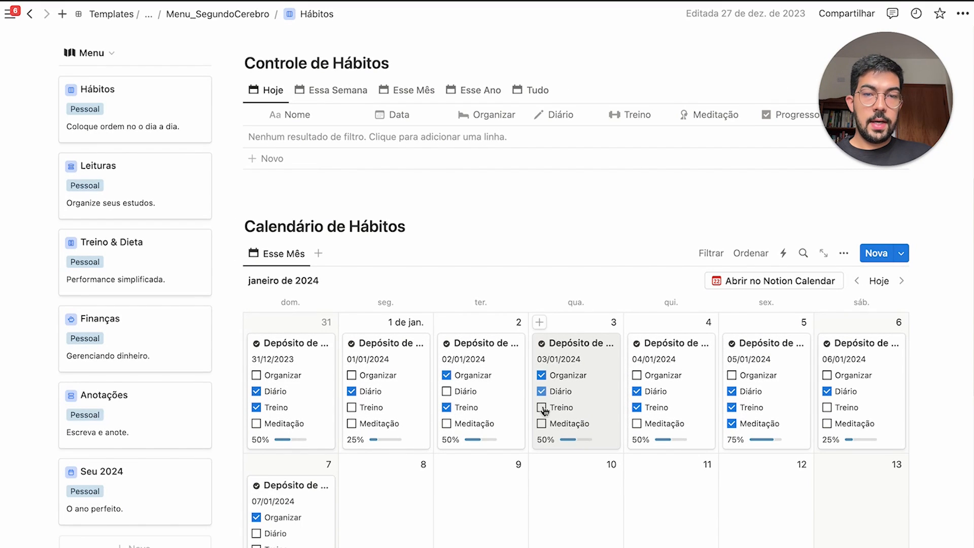
click(541, 407)
click(542, 423)
click(541, 407)
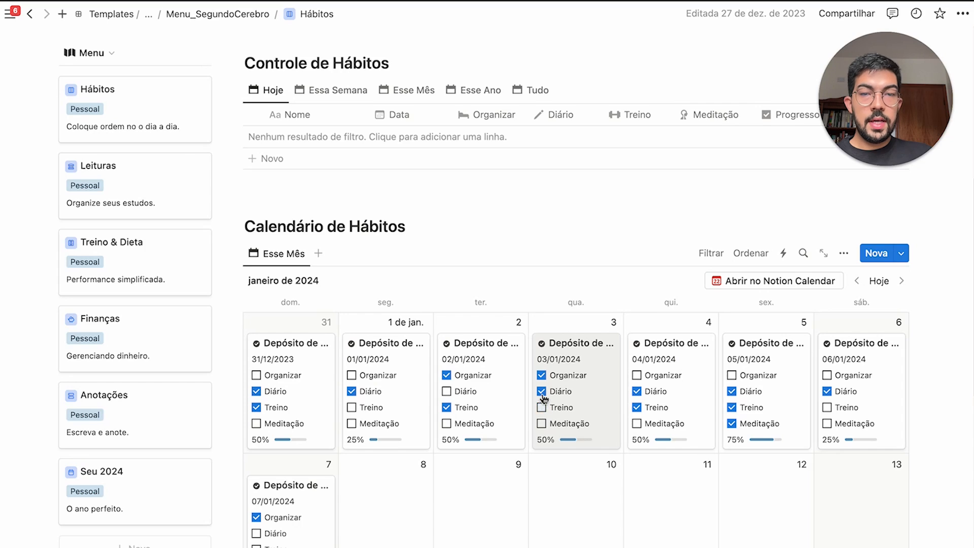
View the 3 January entry and the new-entry templates list, then return to Hábitos
click(553, 401)
click(831, 328)
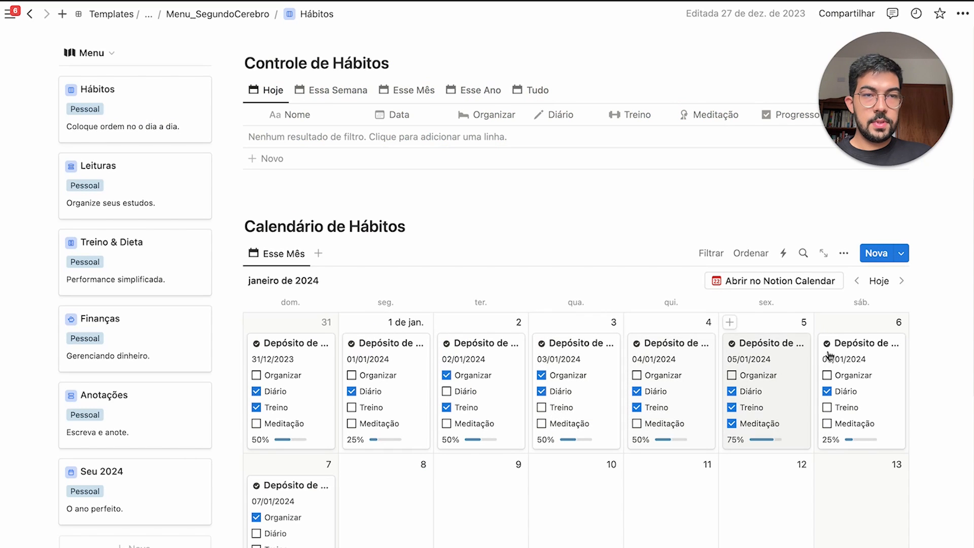
click(901, 253)
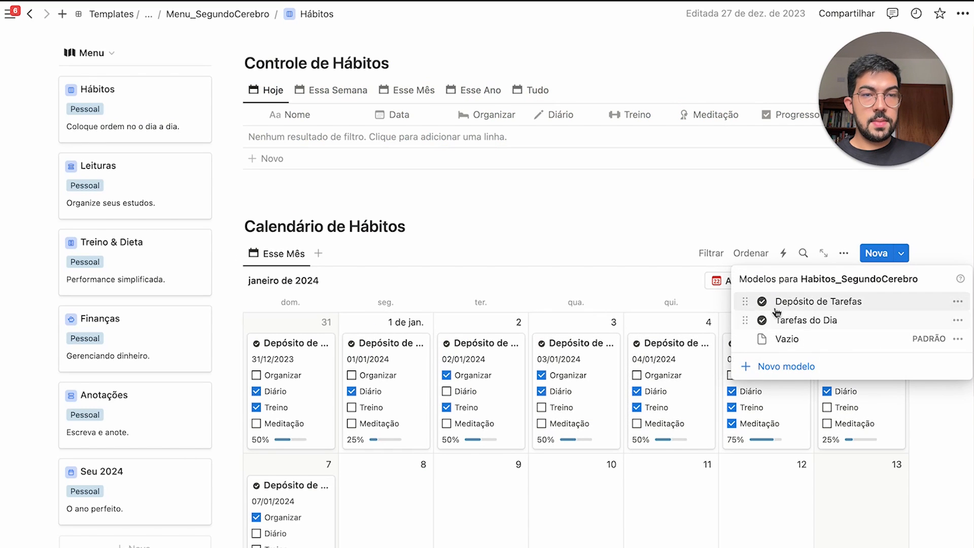
click(602, 436)
scroll(558, 396, down, 6)
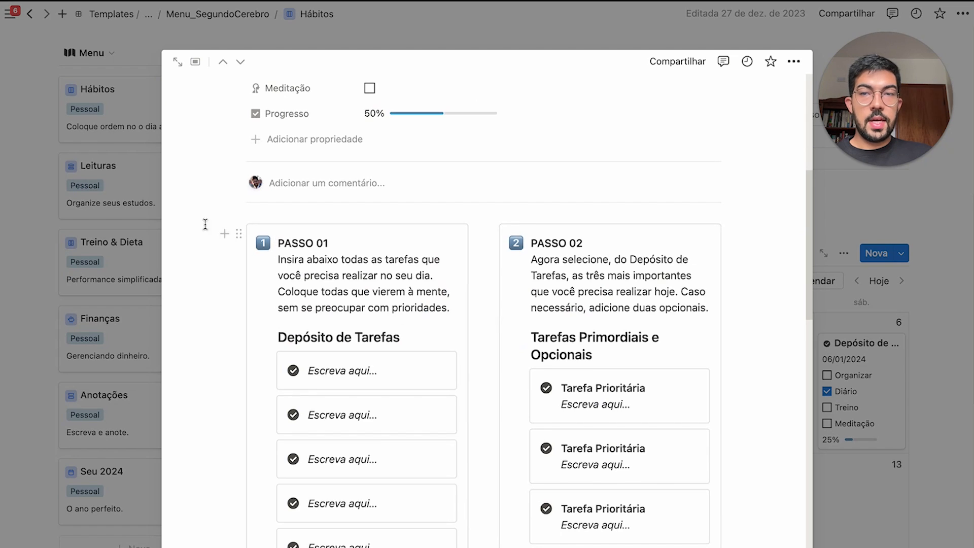
drag(205, 224, 740, 386)
scroll(742, 399, down, 3)
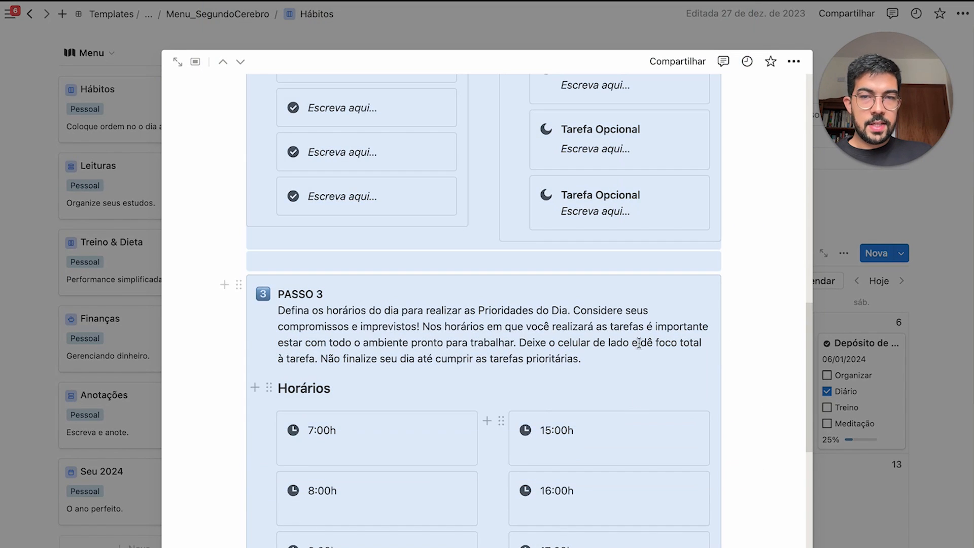
click(889, 376)
scroll(487, 304, up, 10)
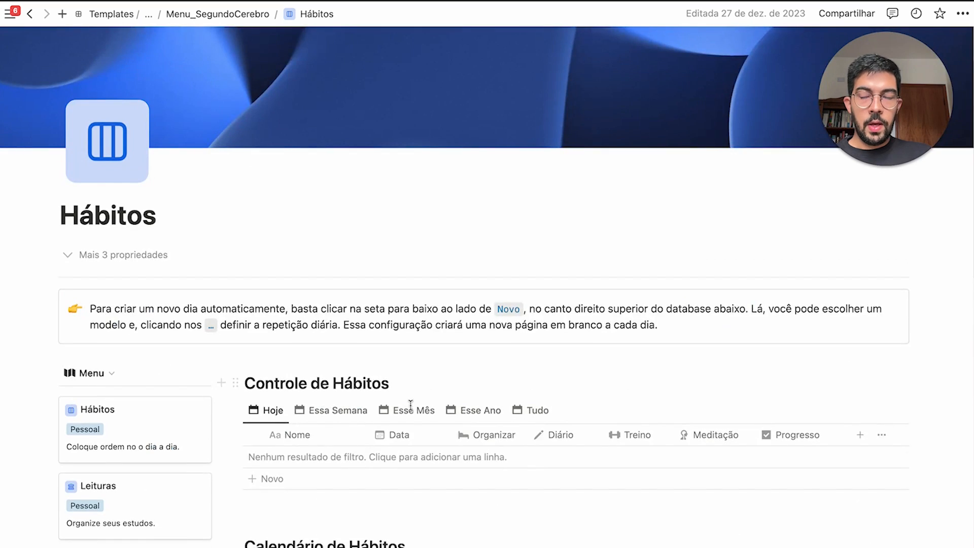
scroll(77, 289, down, 2)
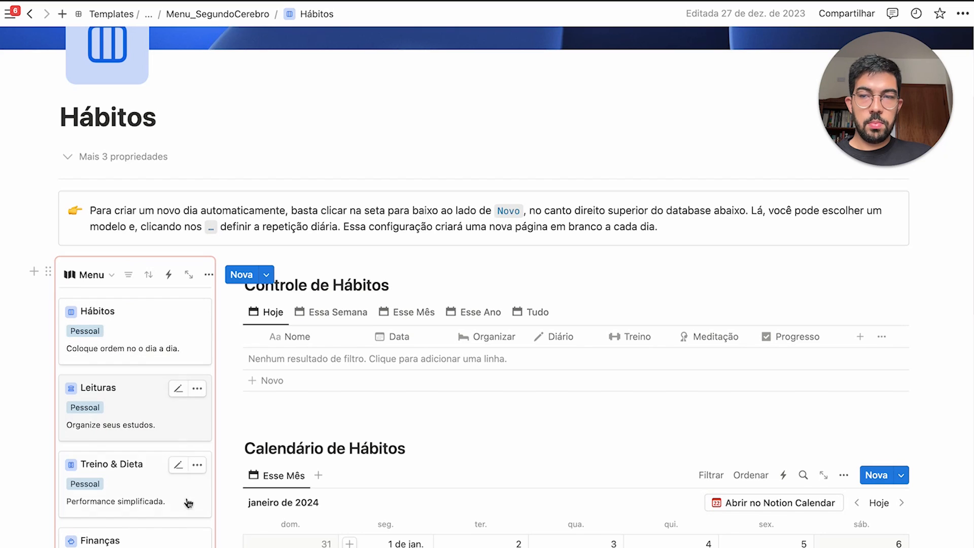
Browse the Leituras, Treino & Dieta and Finanças pages, scrolling through each
click(150, 405)
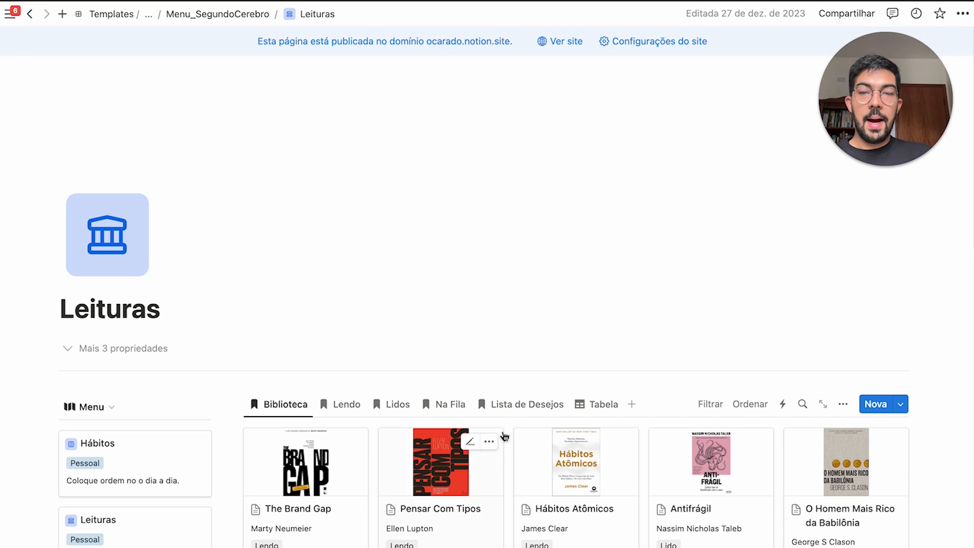
scroll(503, 426, up, 3)
scroll(471, 421, down, 3)
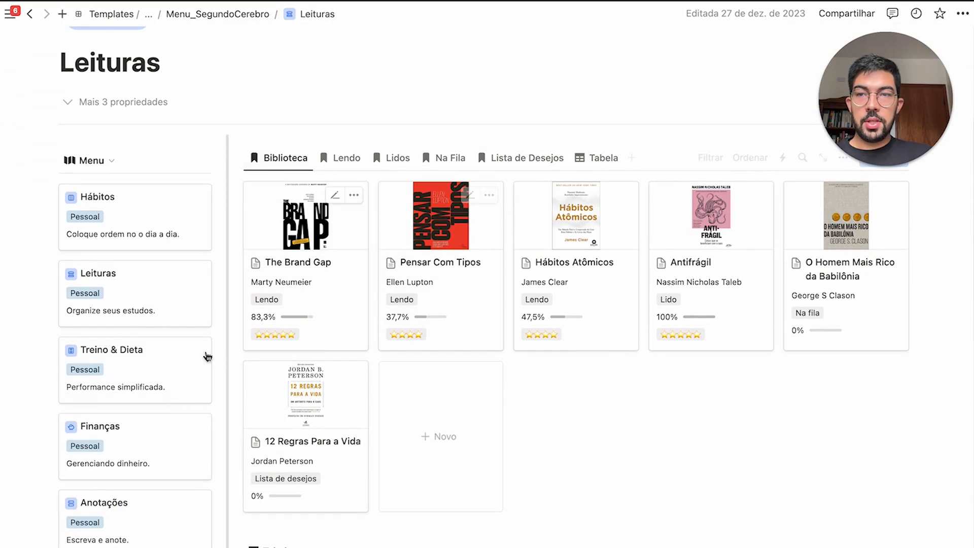
click(172, 380)
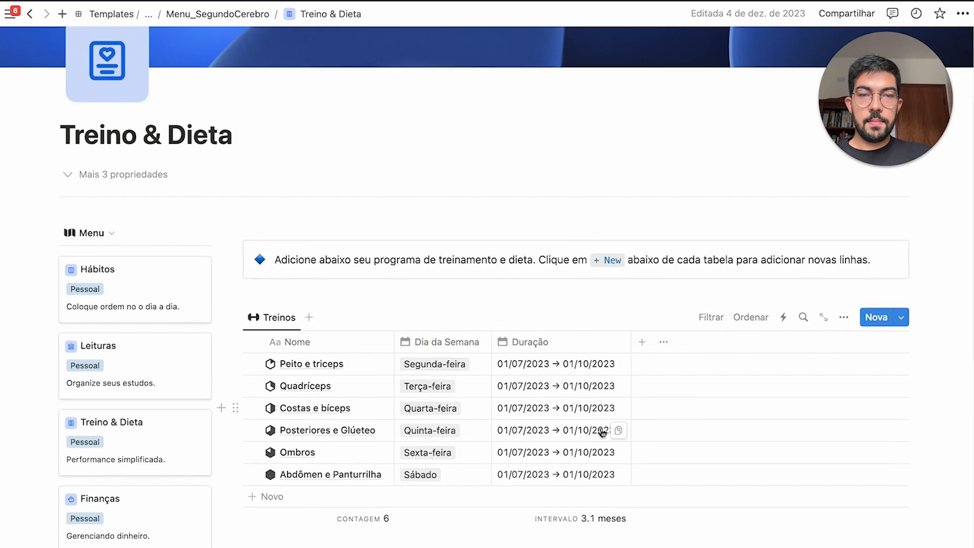
scroll(603, 428, down, 5)
click(158, 349)
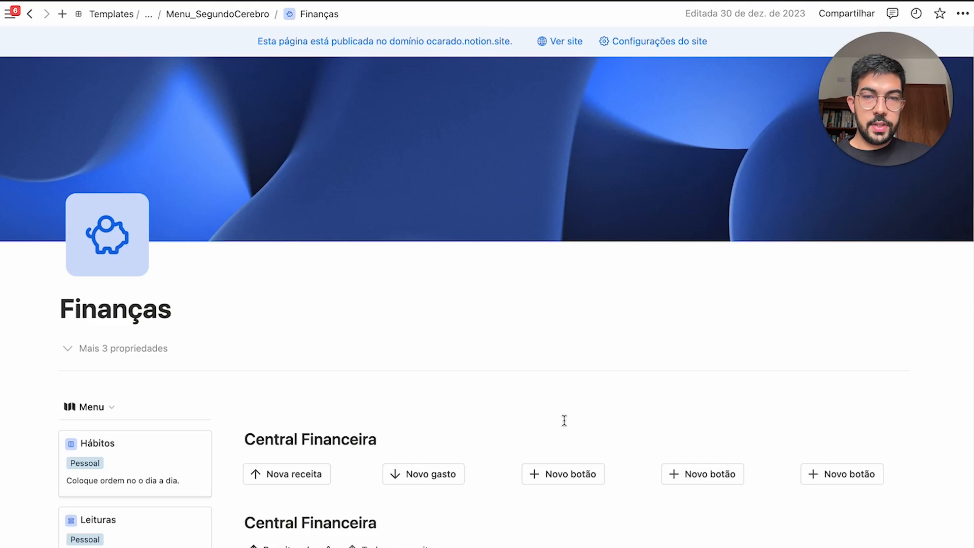
scroll(563, 419, down, 5)
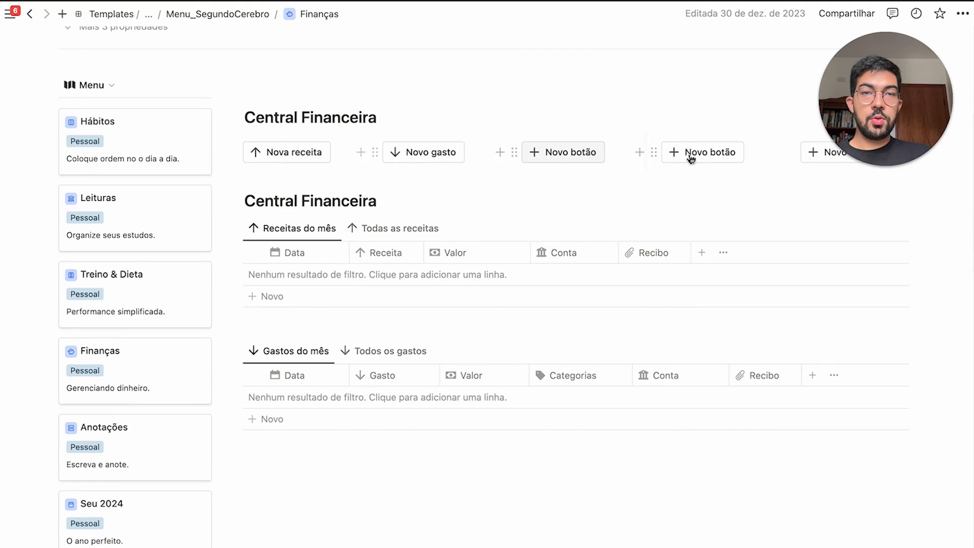
scroll(559, 326, down, 3)
scroll(443, 456, down, 3)
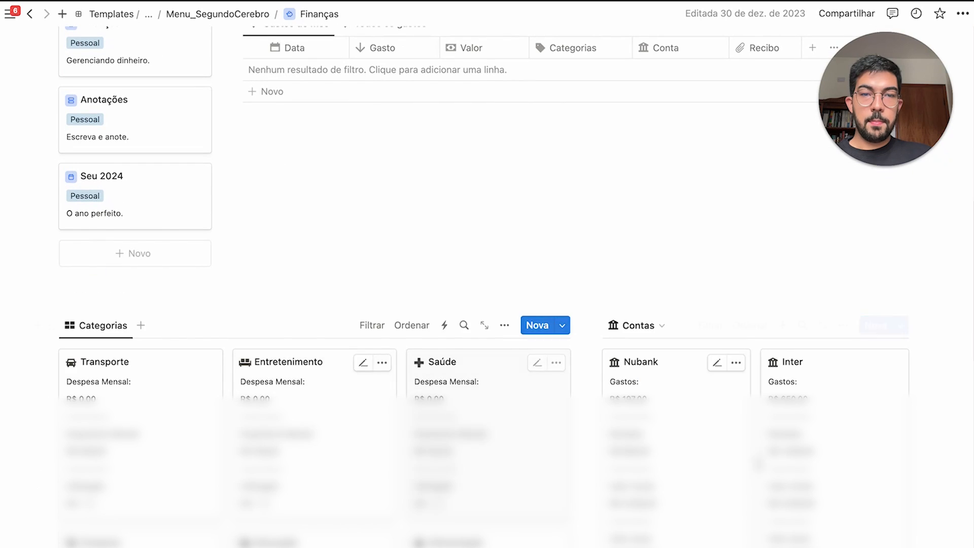
scroll(442, 456, down, 5)
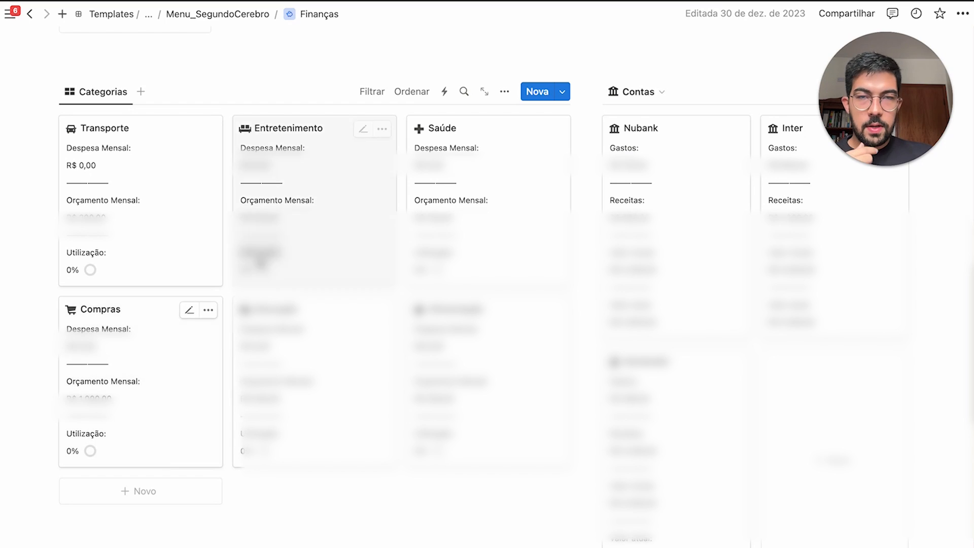
scroll(325, 261, up, 9)
click(151, 437)
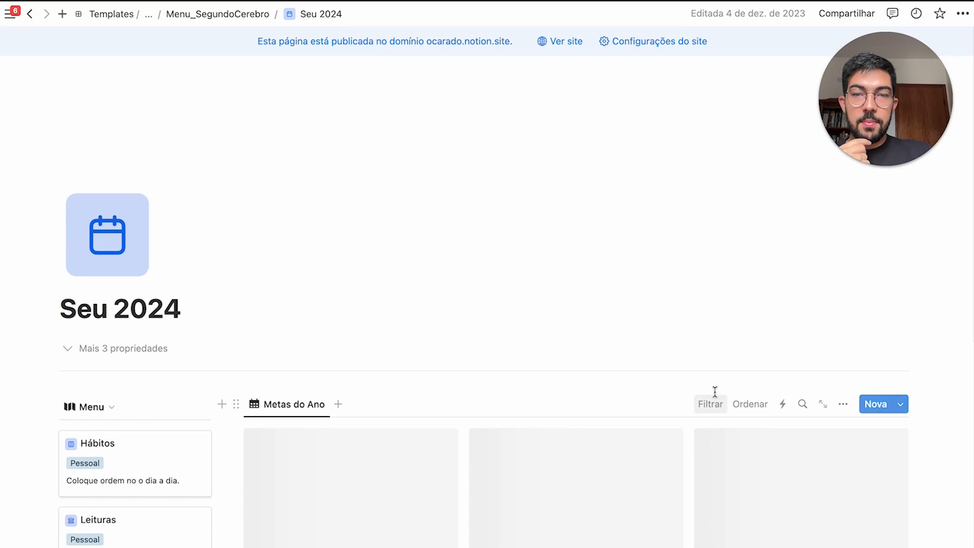
scroll(710, 375, down, 4)
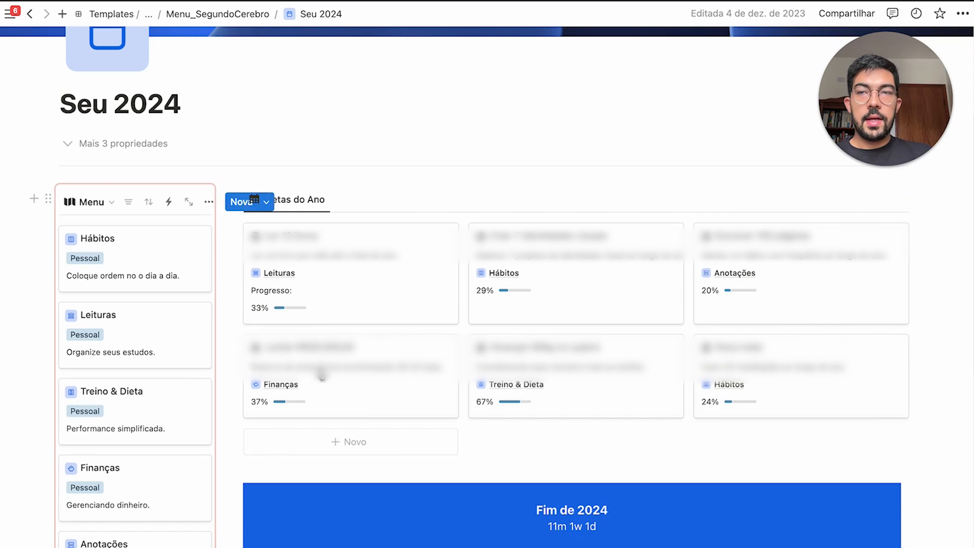
click(236, 15)
Return to the Planner 2024: Segundo Cérebro main page and jump the weekly calendar to Hoje
click(195, 15)
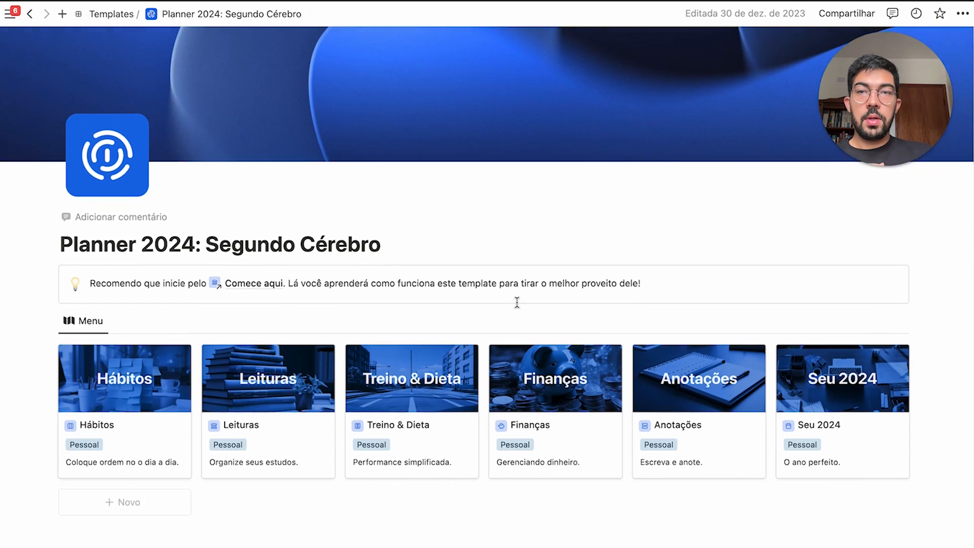
scroll(700, 361, down, 5)
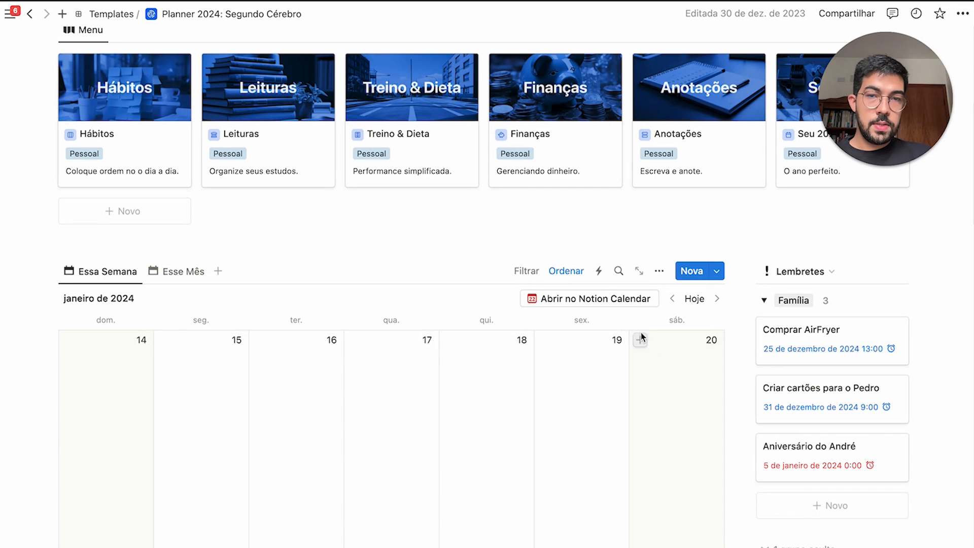
click(693, 299)
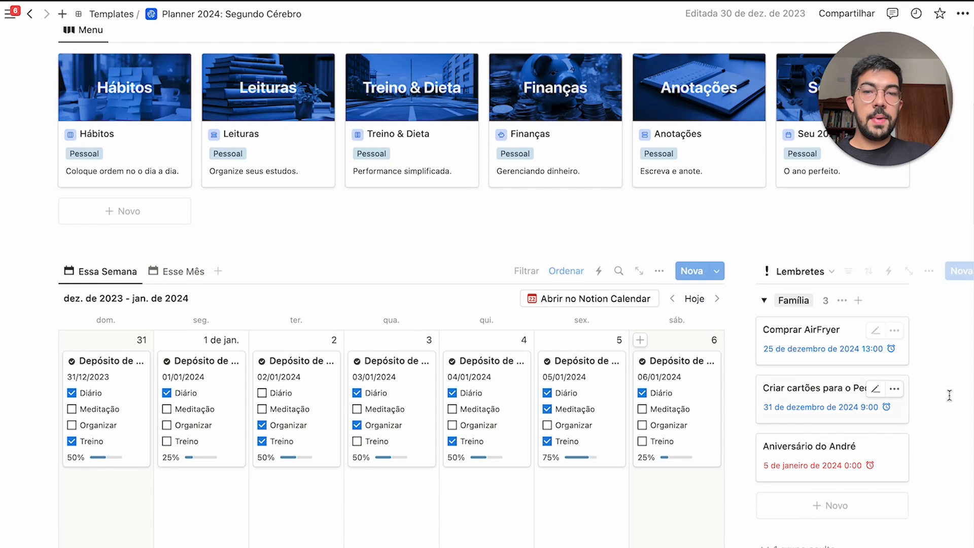
scroll(949, 395, down, 1)
scroll(949, 391, up, 7)
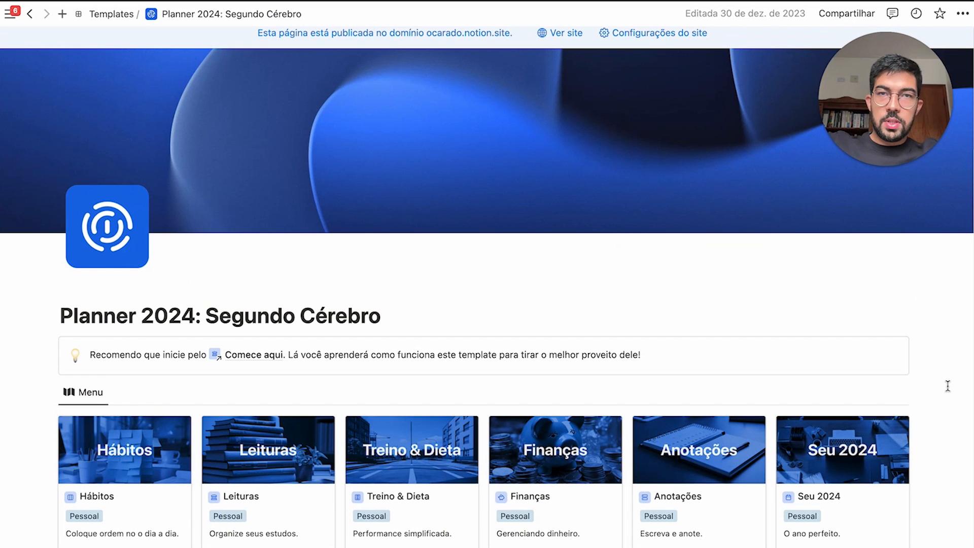
Select all seven daily cards of the 31 Dec to 6 Jan week
scroll(948, 386, down, 8)
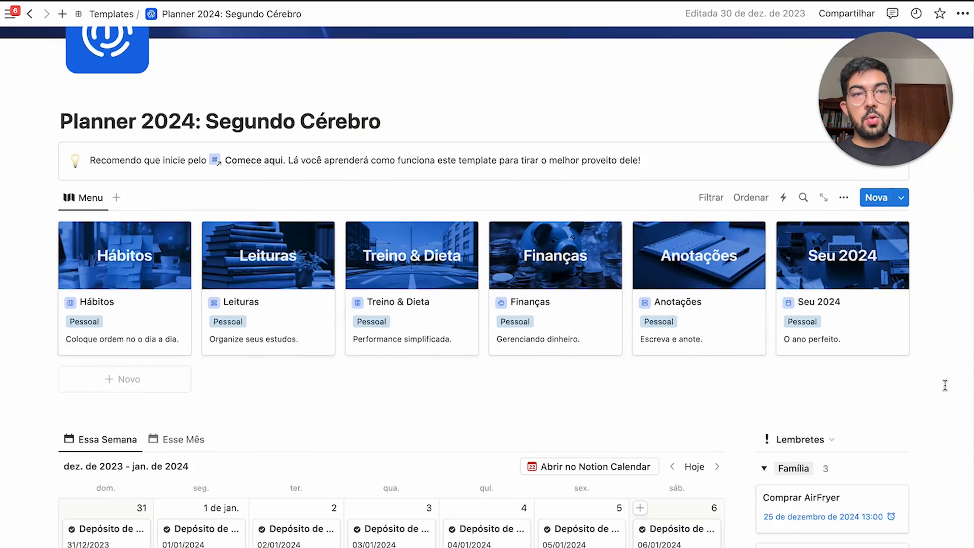
scroll(947, 384, down, 3)
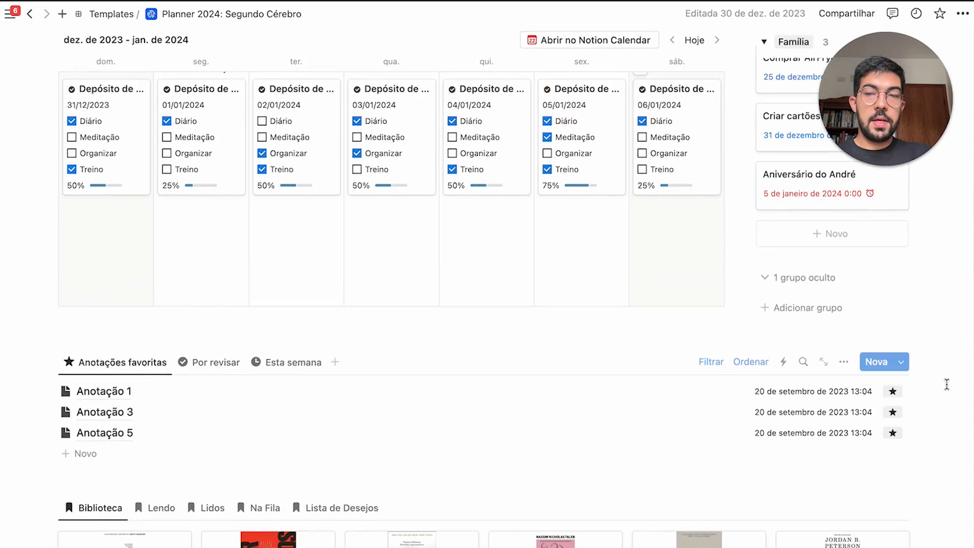
scroll(947, 384, down, 2)
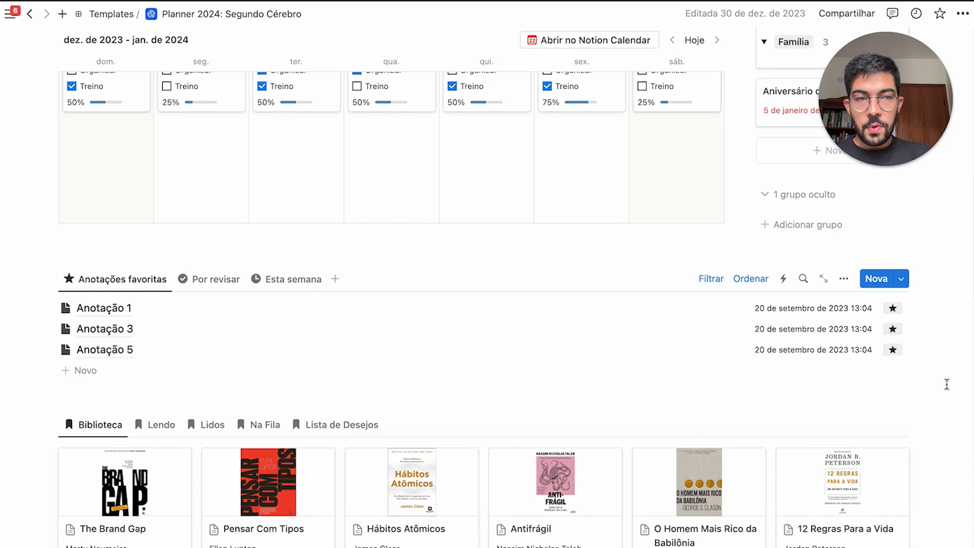
scroll(947, 384, down, 1)
scroll(947, 384, up, 5)
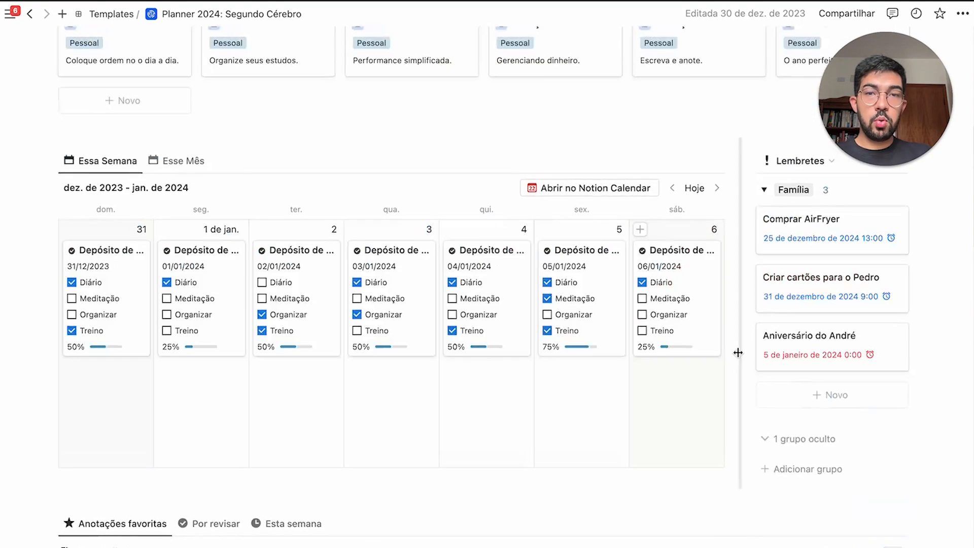
scroll(728, 352, up, 1)
drag(929, 255, 864, 401)
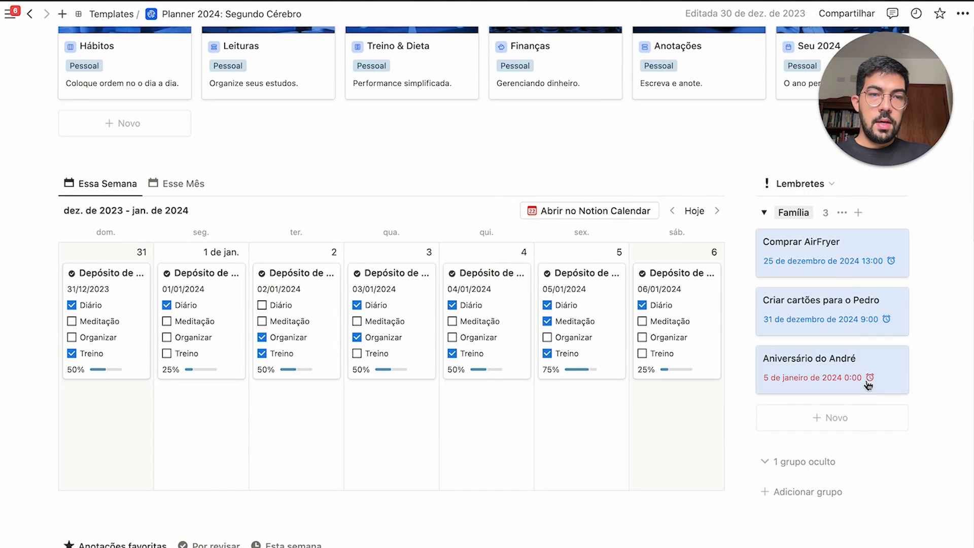
drag(52, 304, 676, 311)
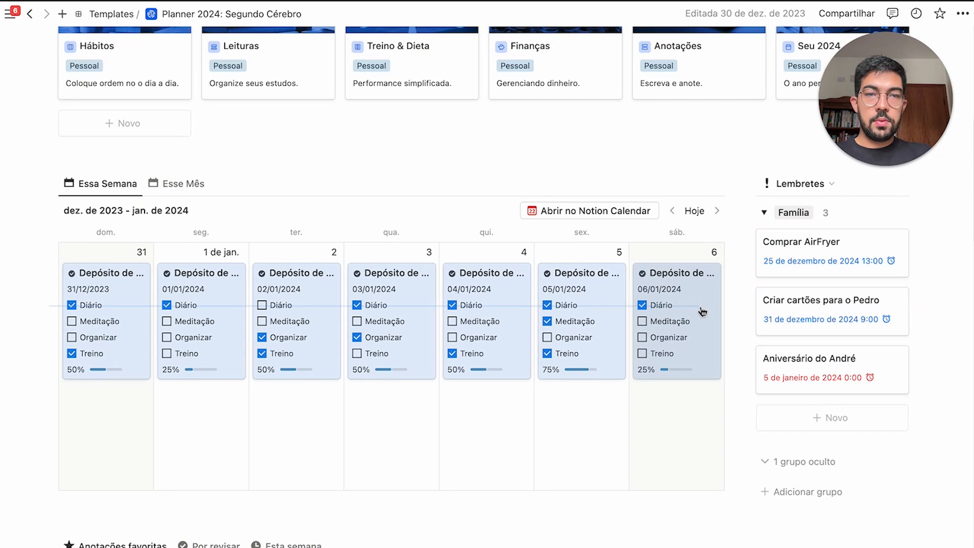
Scroll through Metas do Ano, FAQ and Recursos Extras, then back to the top
scroll(571, 374, down, 6)
drag(930, 263, 858, 327)
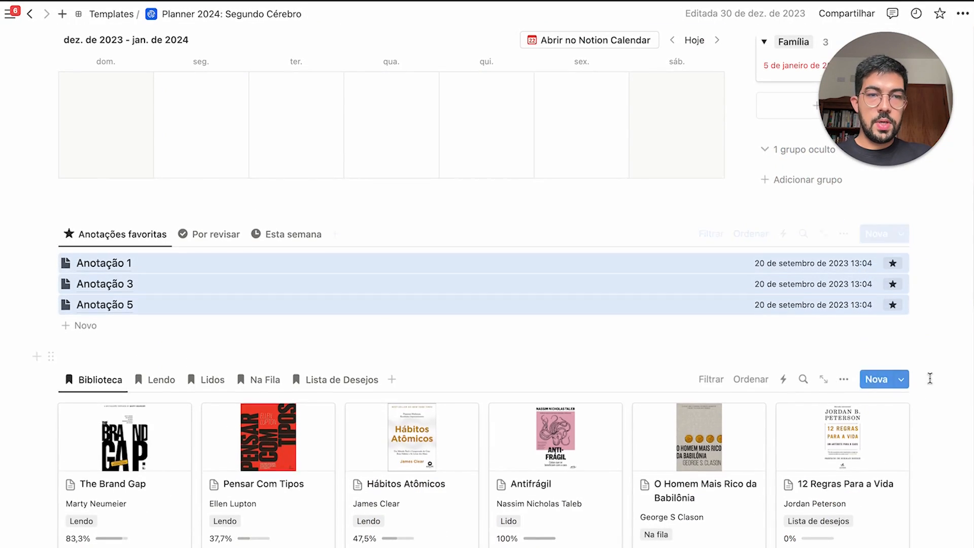
scroll(930, 378, down, 2)
drag(951, 375, 243, 424)
scroll(680, 409, down, 7)
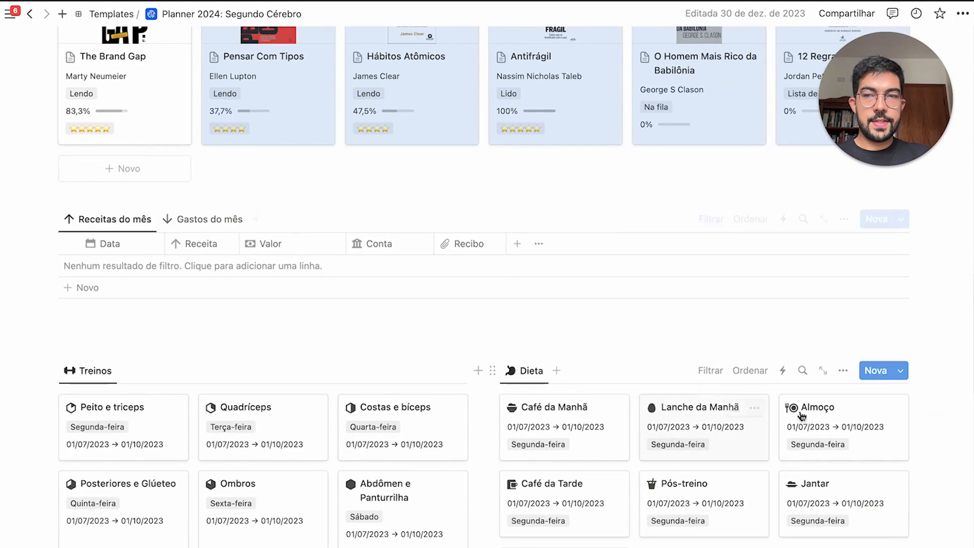
scroll(832, 408, down, 2)
scroll(915, 360, down, 4)
drag(940, 413, 391, 536)
scroll(911, 441, down, 5)
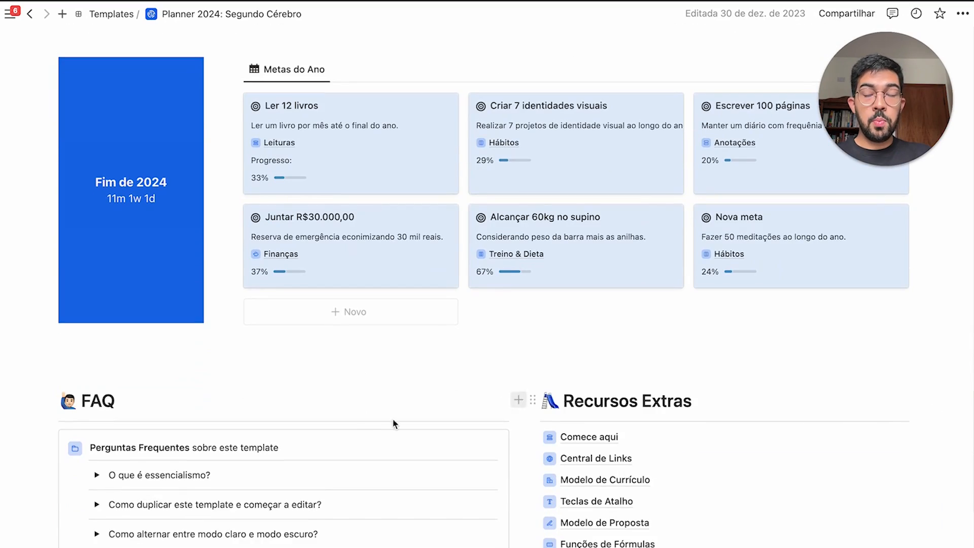
scroll(600, 428, down, 4)
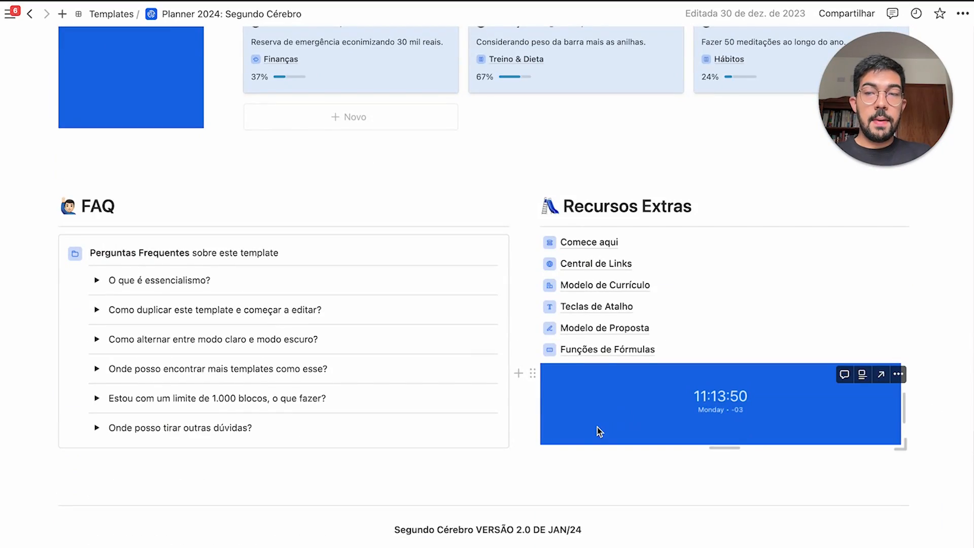
scroll(597, 428, up, 9)
scroll(597, 432, up, 15)
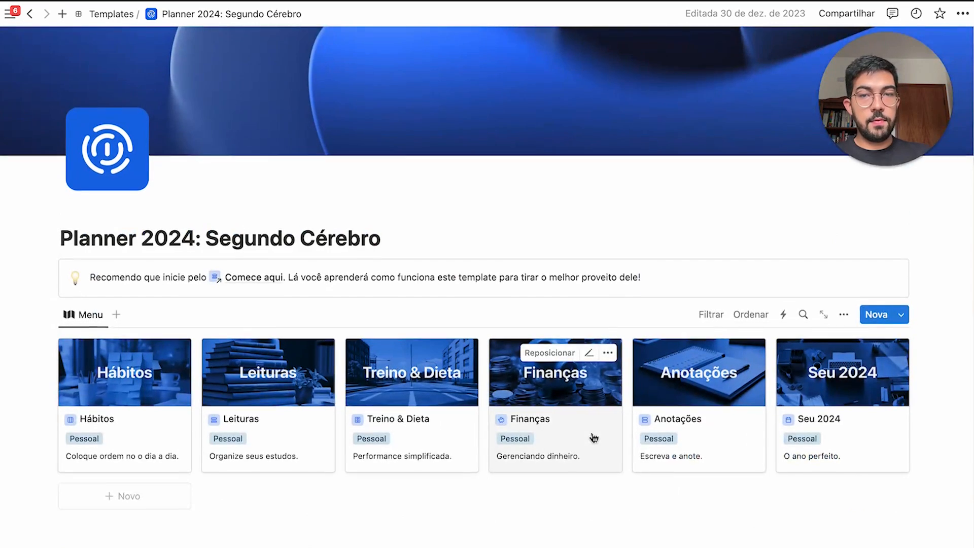
Scroll down Escritório Inteligente and expand the 5 hidden month groups in Este mês
scroll(432, 287, down, 1)
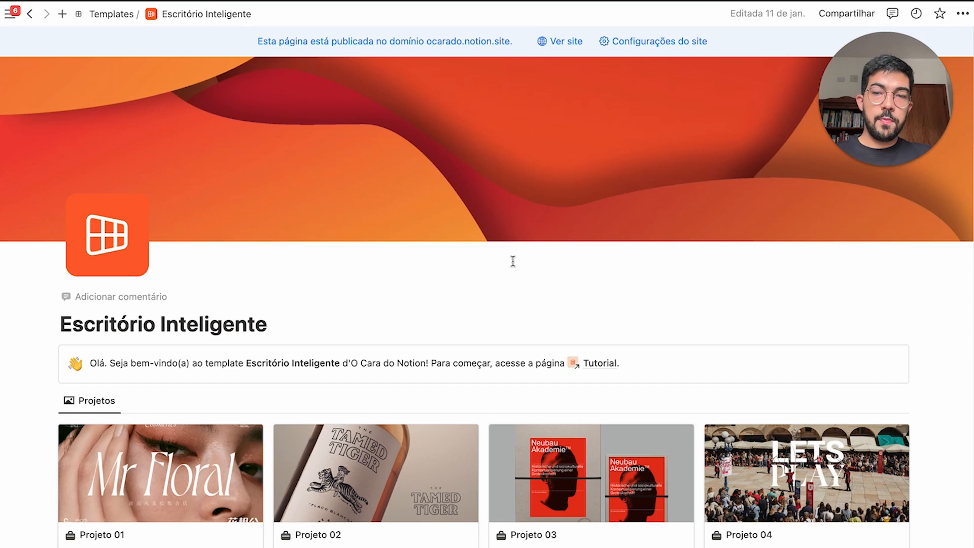
scroll(514, 261, down, 3)
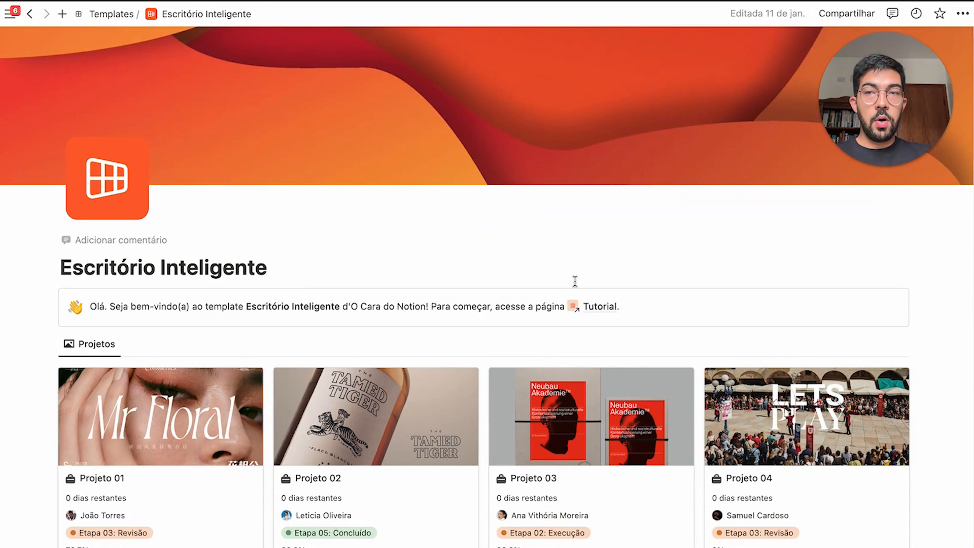
scroll(575, 282, down, 3)
scroll(913, 370, down, 3)
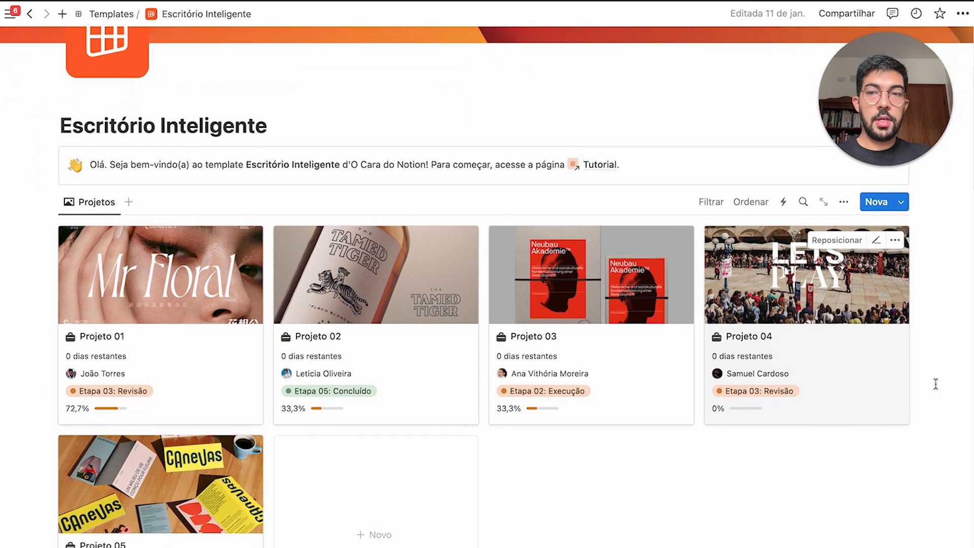
scroll(760, 406, down, 4)
scroll(420, 322, down, 10)
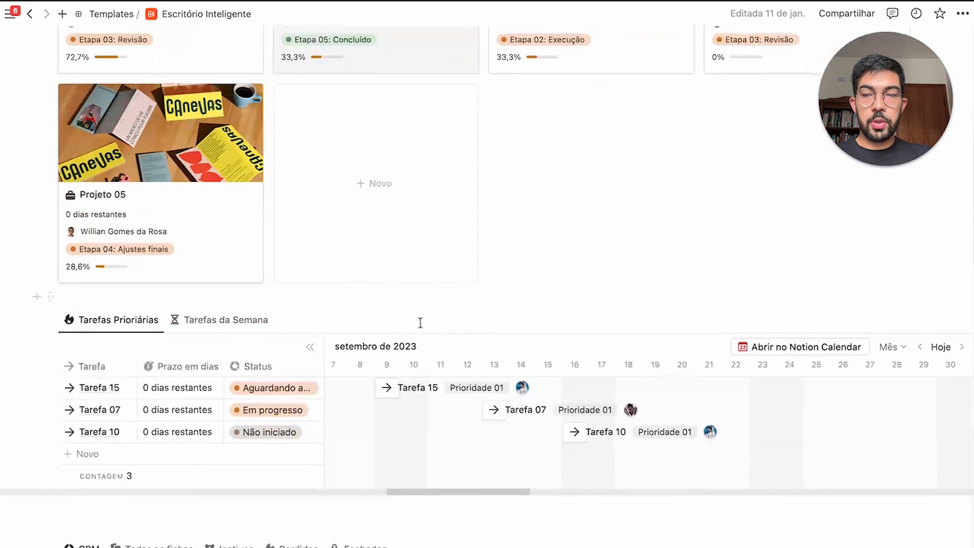
scroll(233, 431, down, 4)
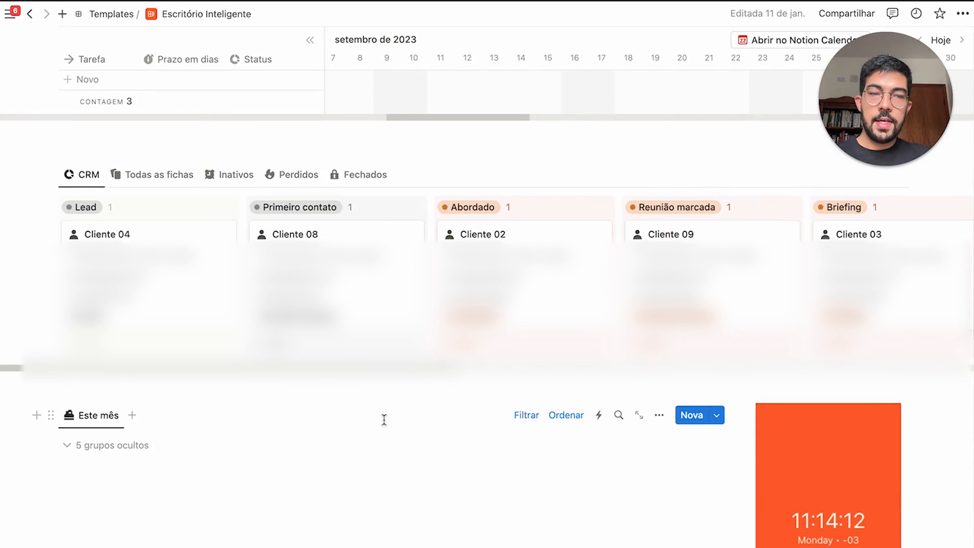
scroll(382, 420, down, 1)
click(94, 430)
Visit the Wiki de Processos page, then return to Escritório Inteligente via the breadcrumb
scroll(520, 493, down, 4)
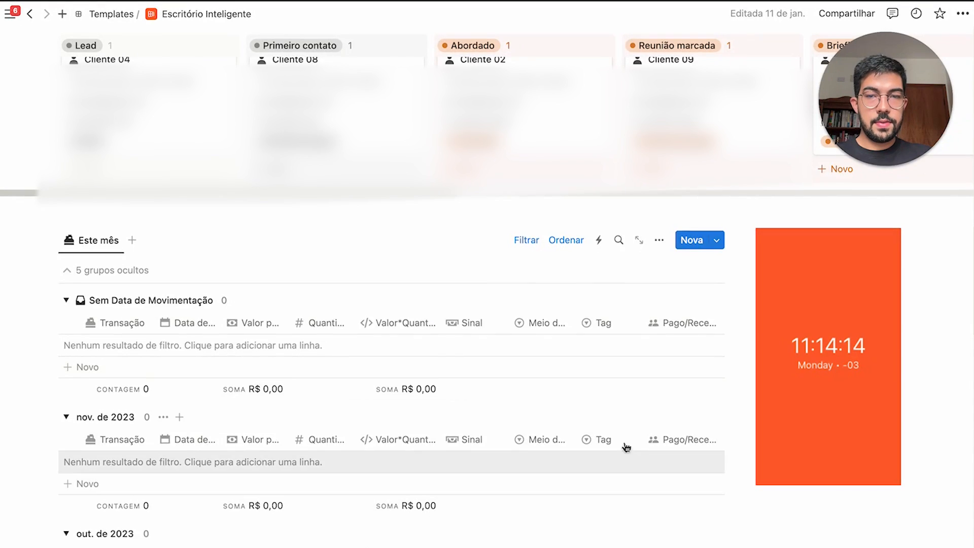
scroll(626, 445, down, 10)
scroll(643, 447, down, 2)
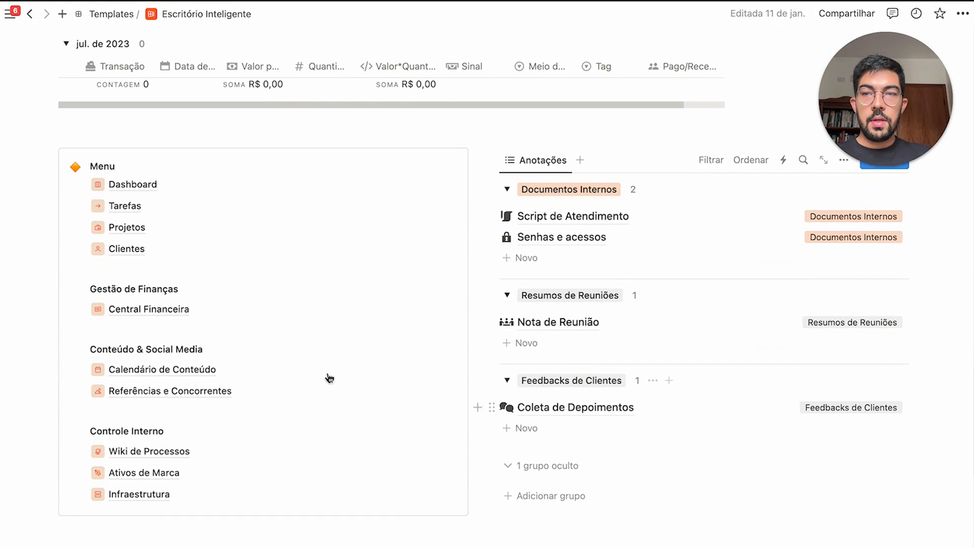
mouse_move(202, 380)
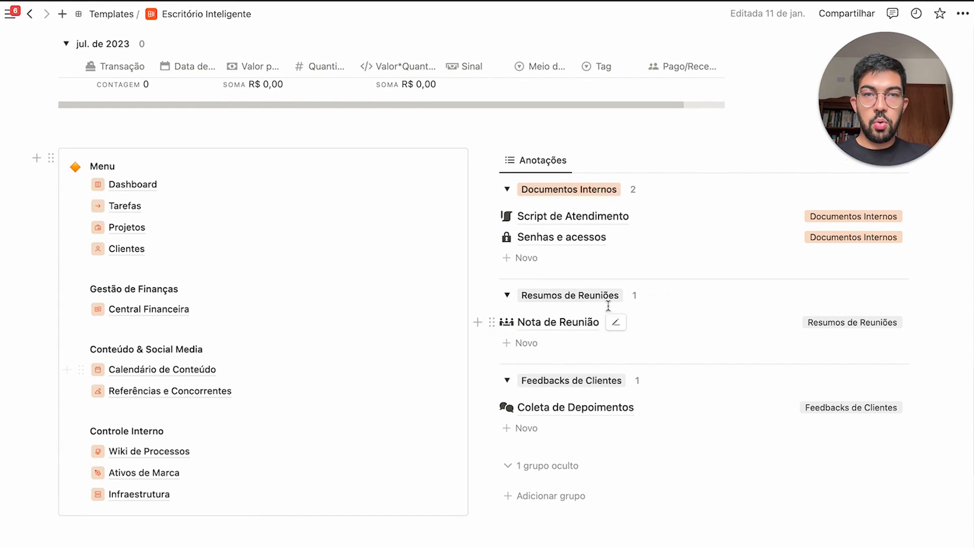
click(236, 458)
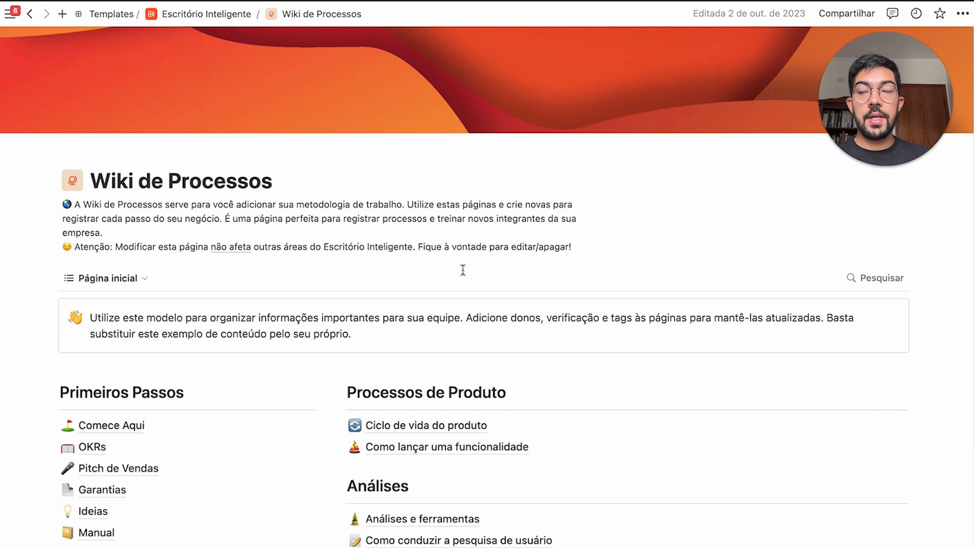
click(208, 14)
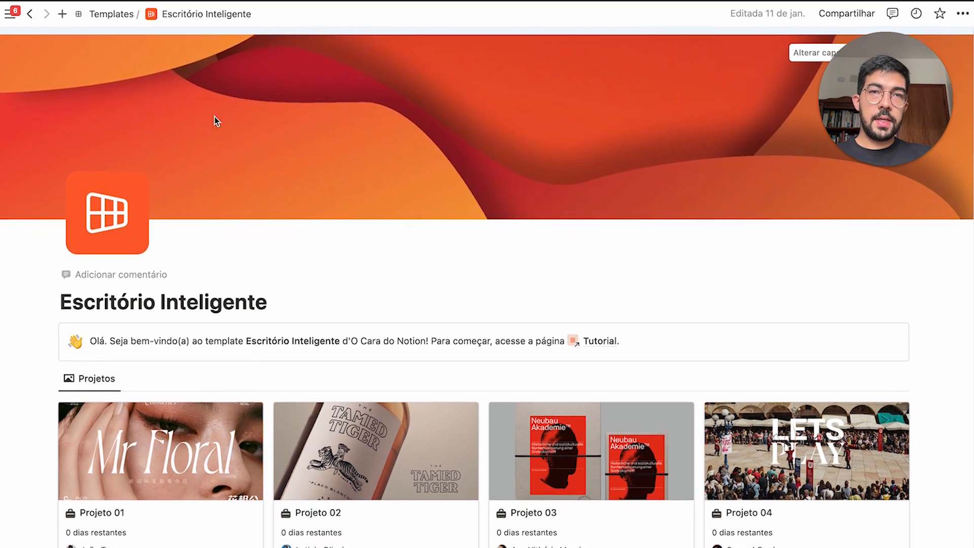